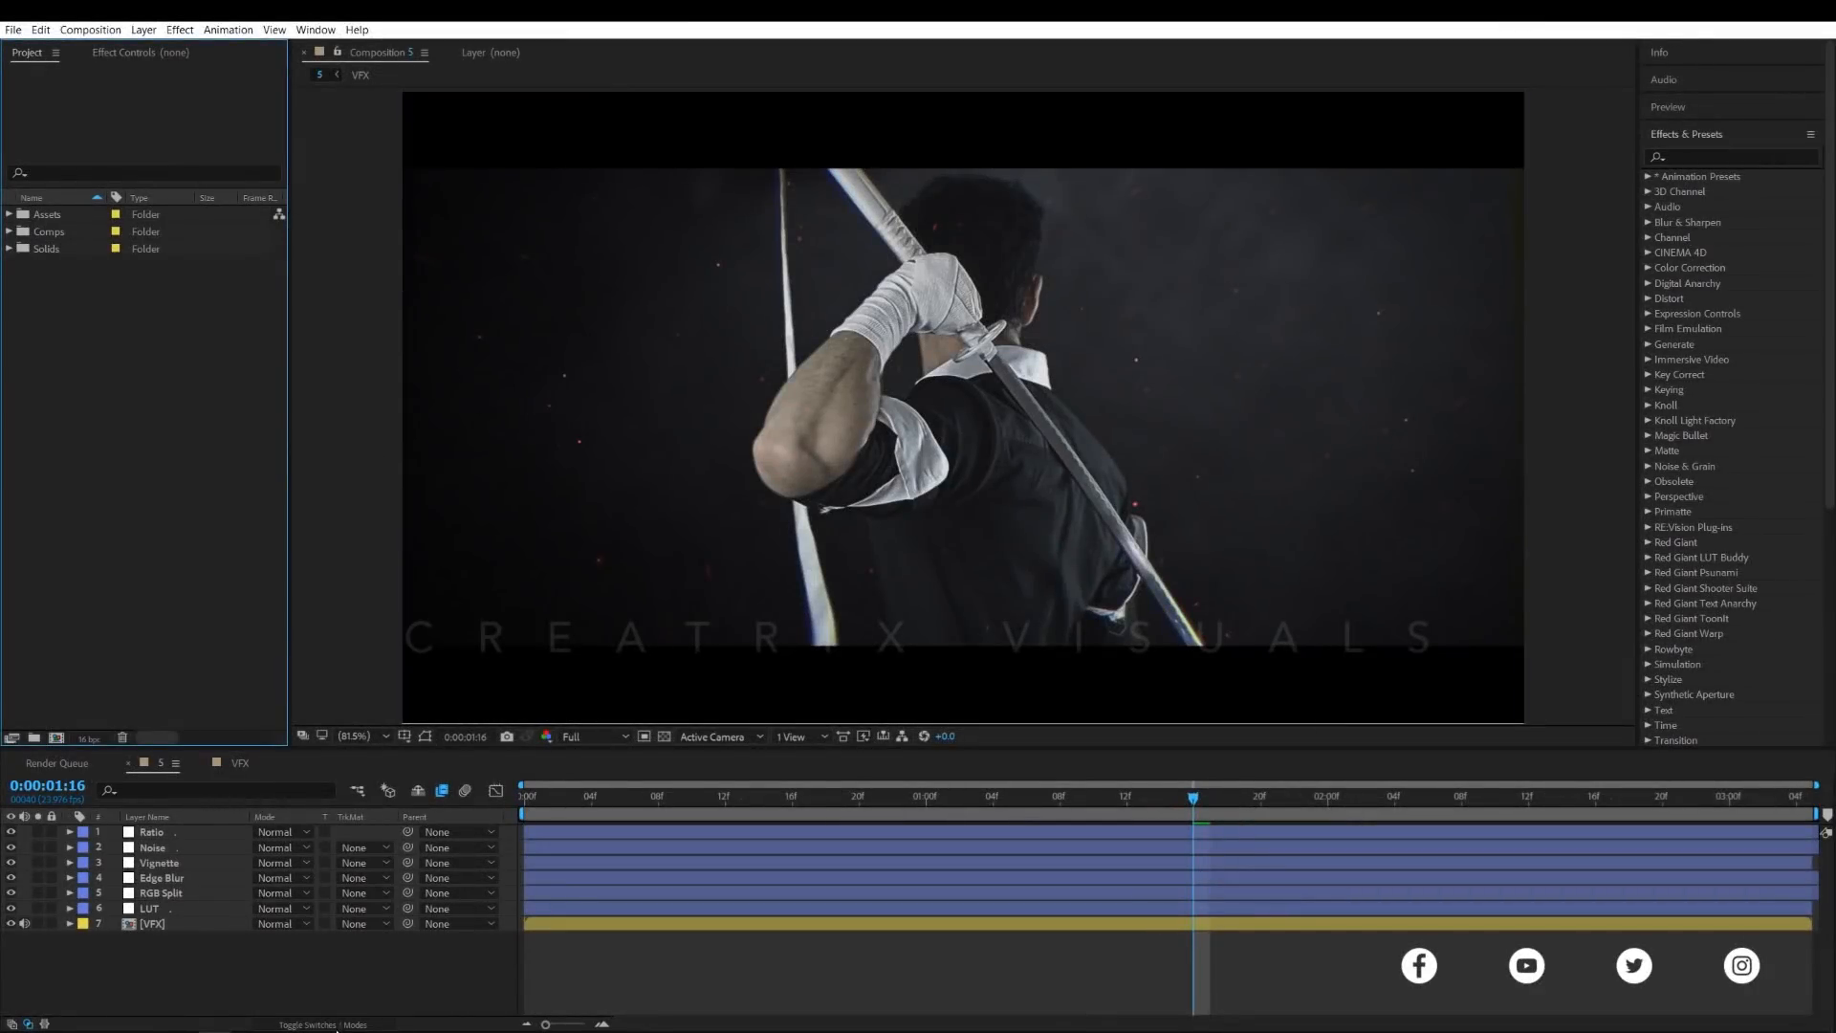
- Bring up the Soul Blade Tutorial 1 folder and examine its Footage folder, After Effects project and Soul Blade.cube file
click(115, 1018)
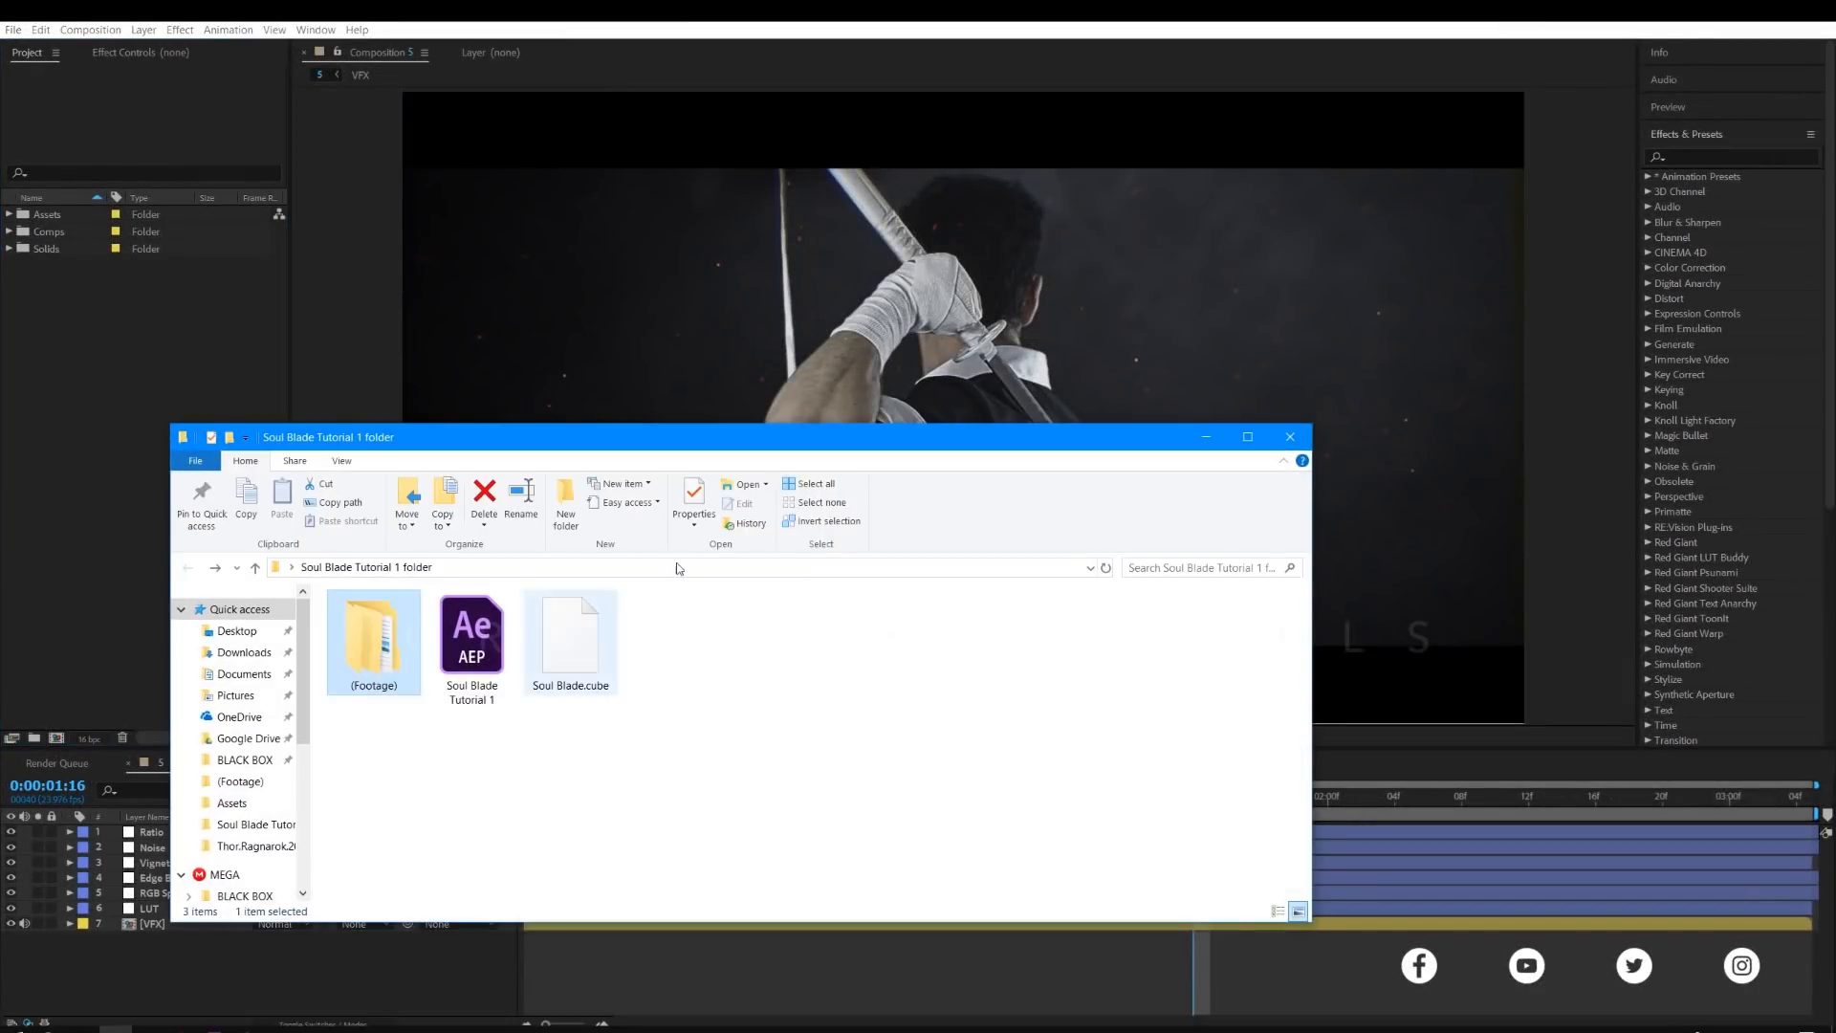
drag(694, 432, 889, 399)
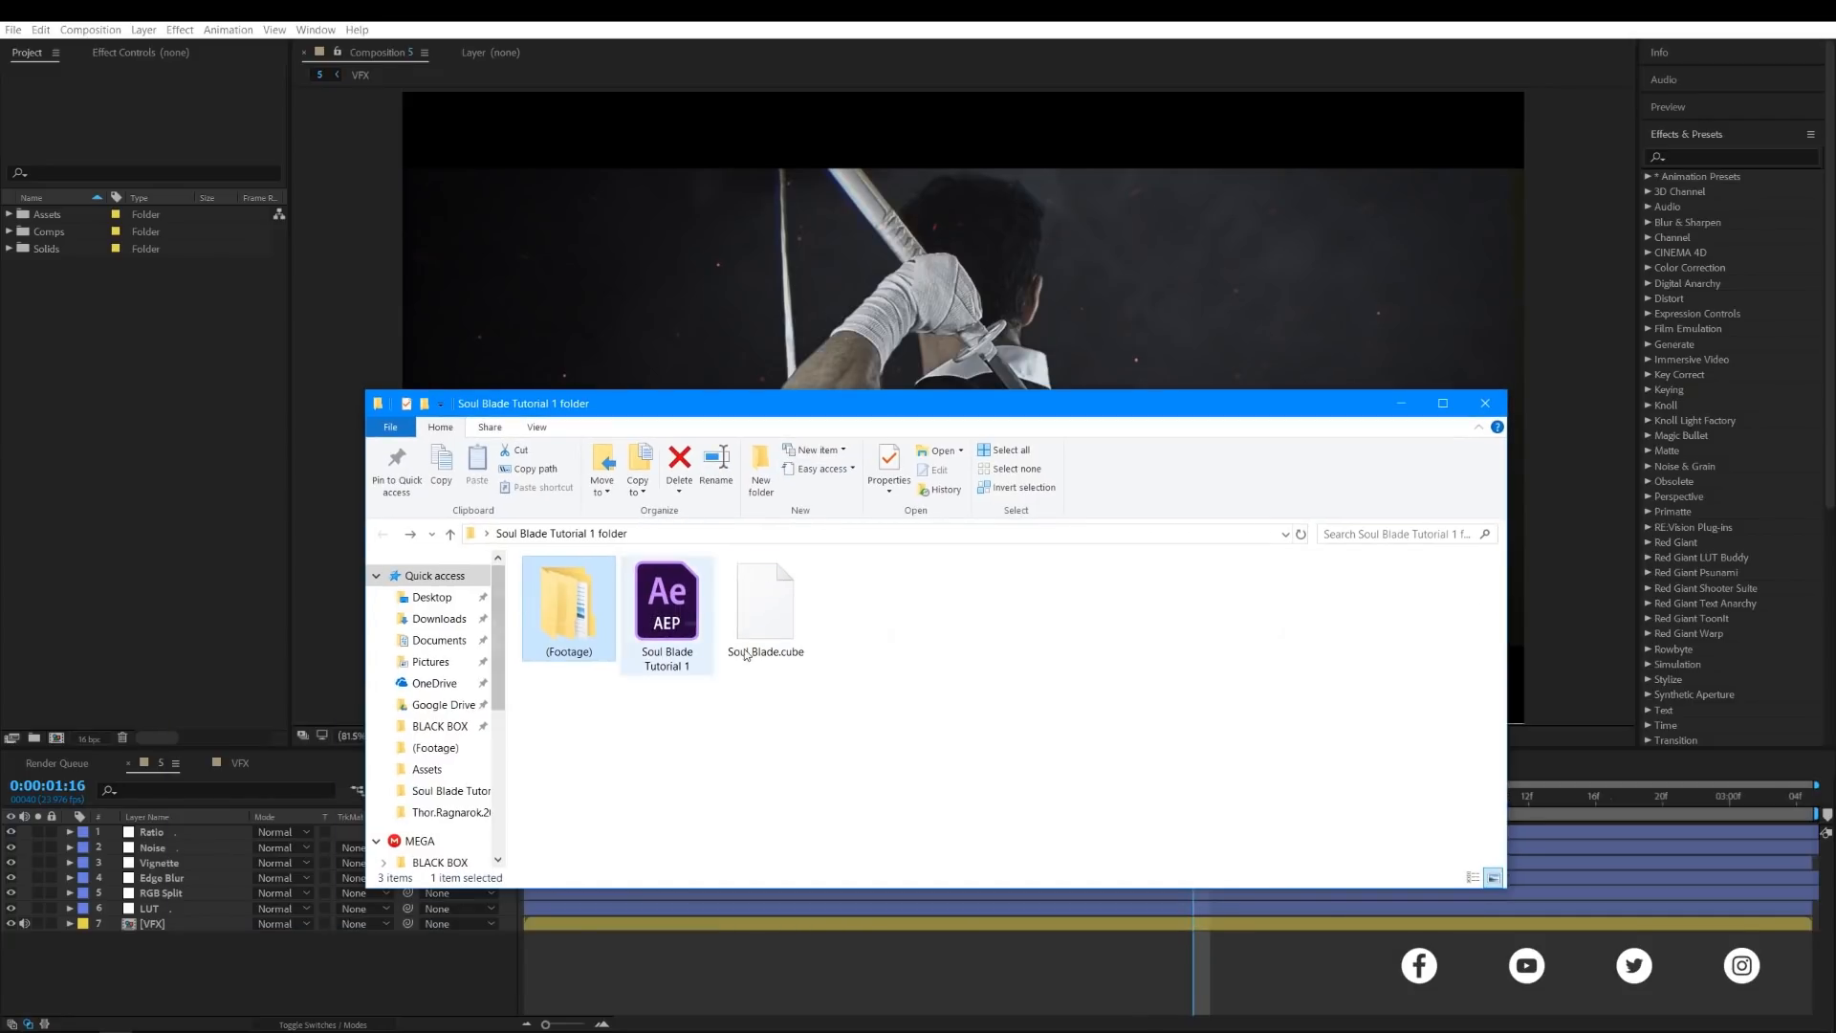
key(ctrl+a)
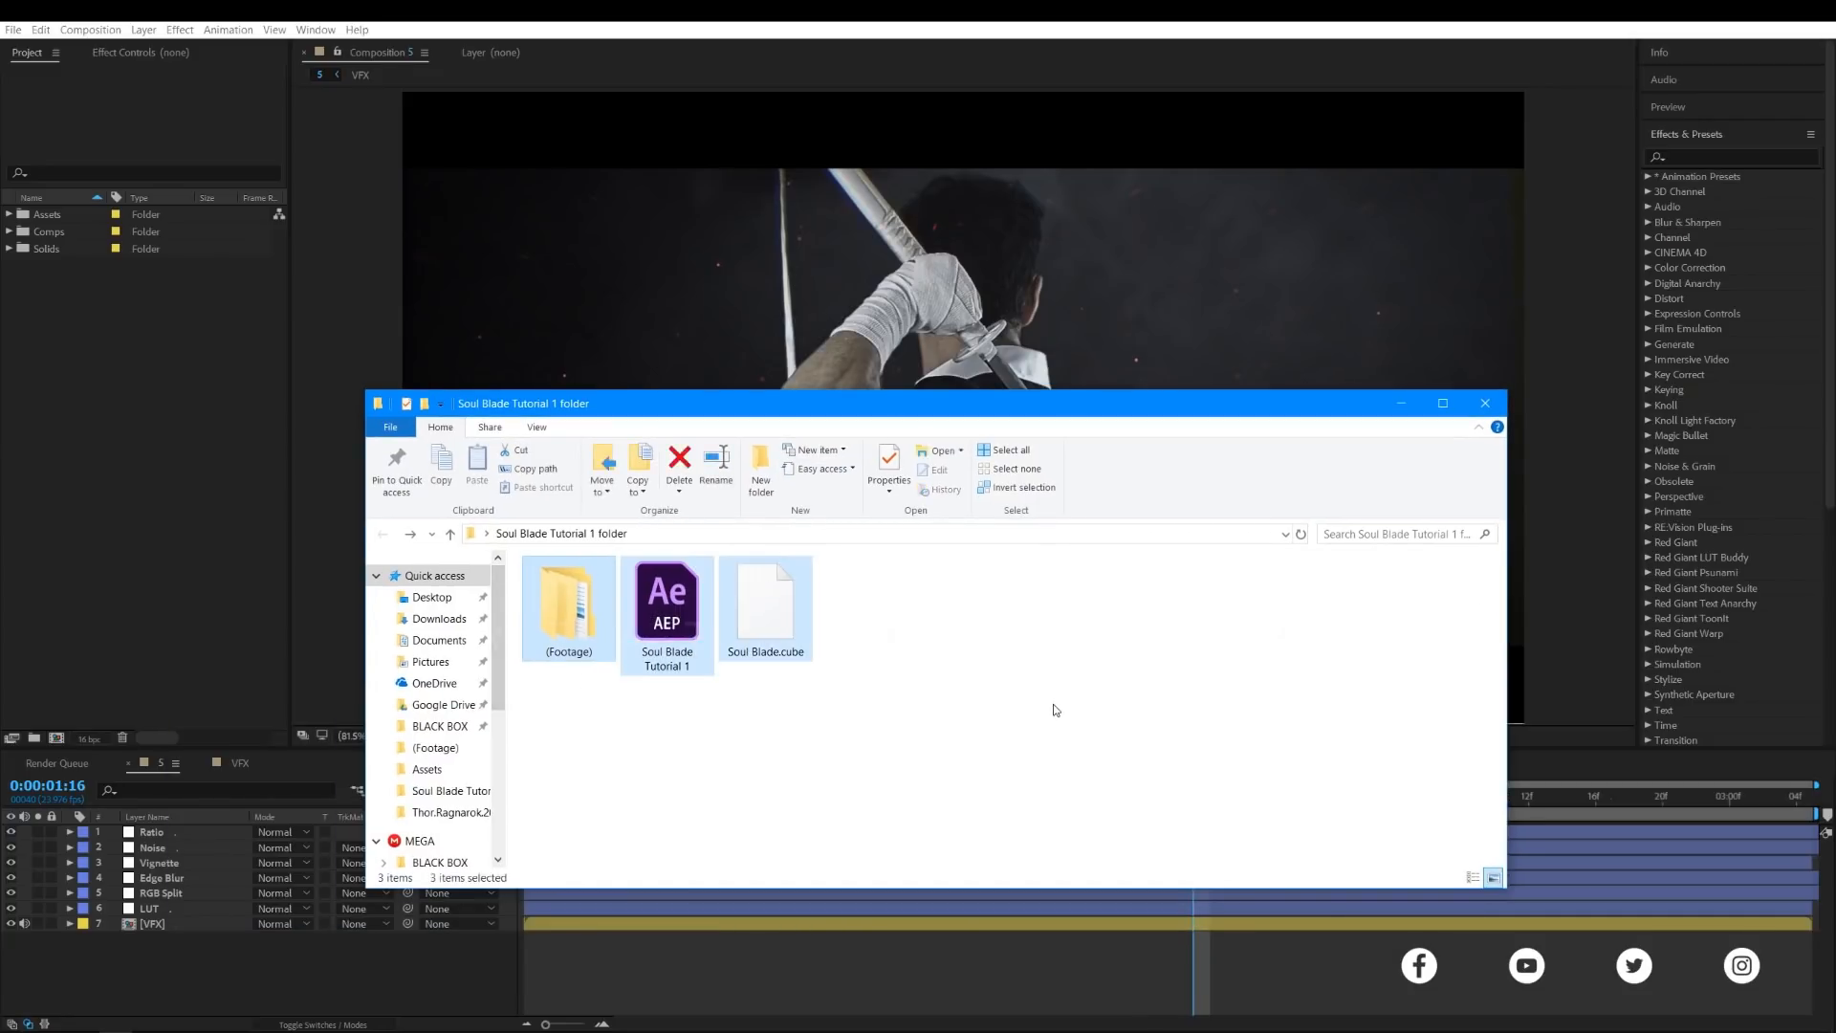
click(1052, 709)
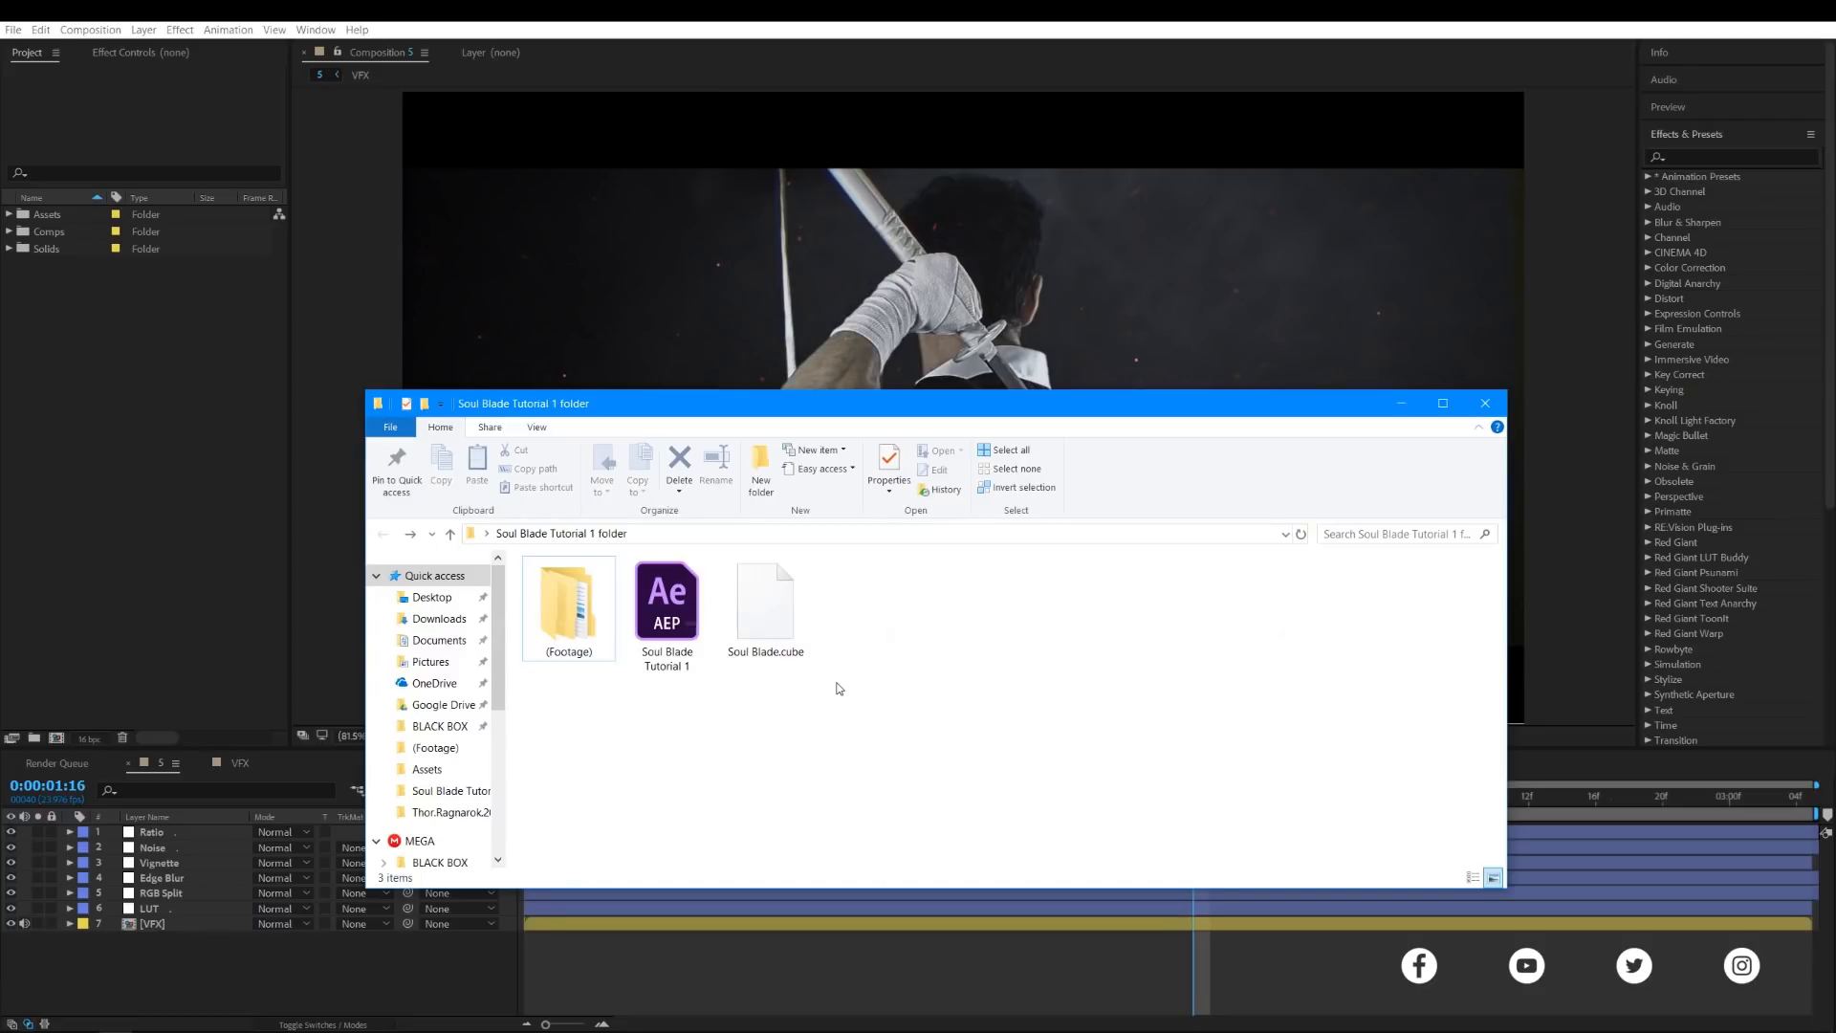
click(778, 642)
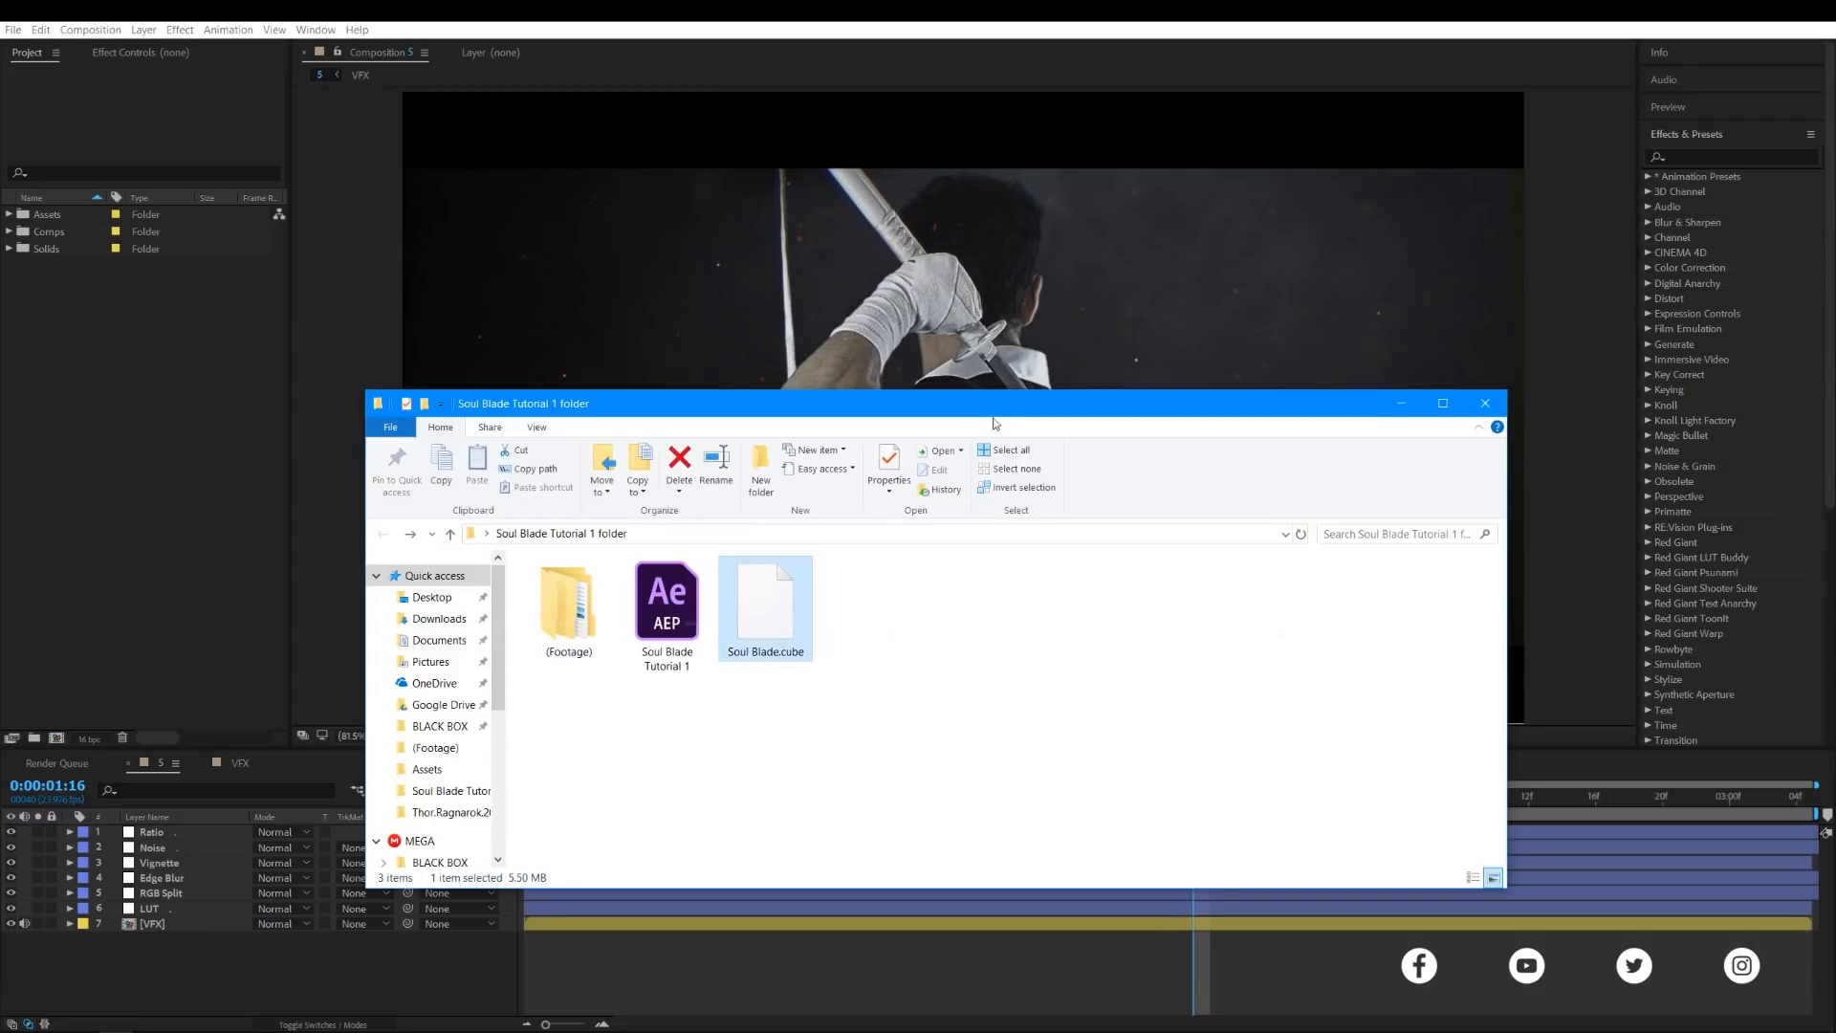
click(667, 611)
- Open the Assets folder inside (Footage) and look over the Footage and r&d 3 clips
double_click(542, 627)
double_click(581, 597)
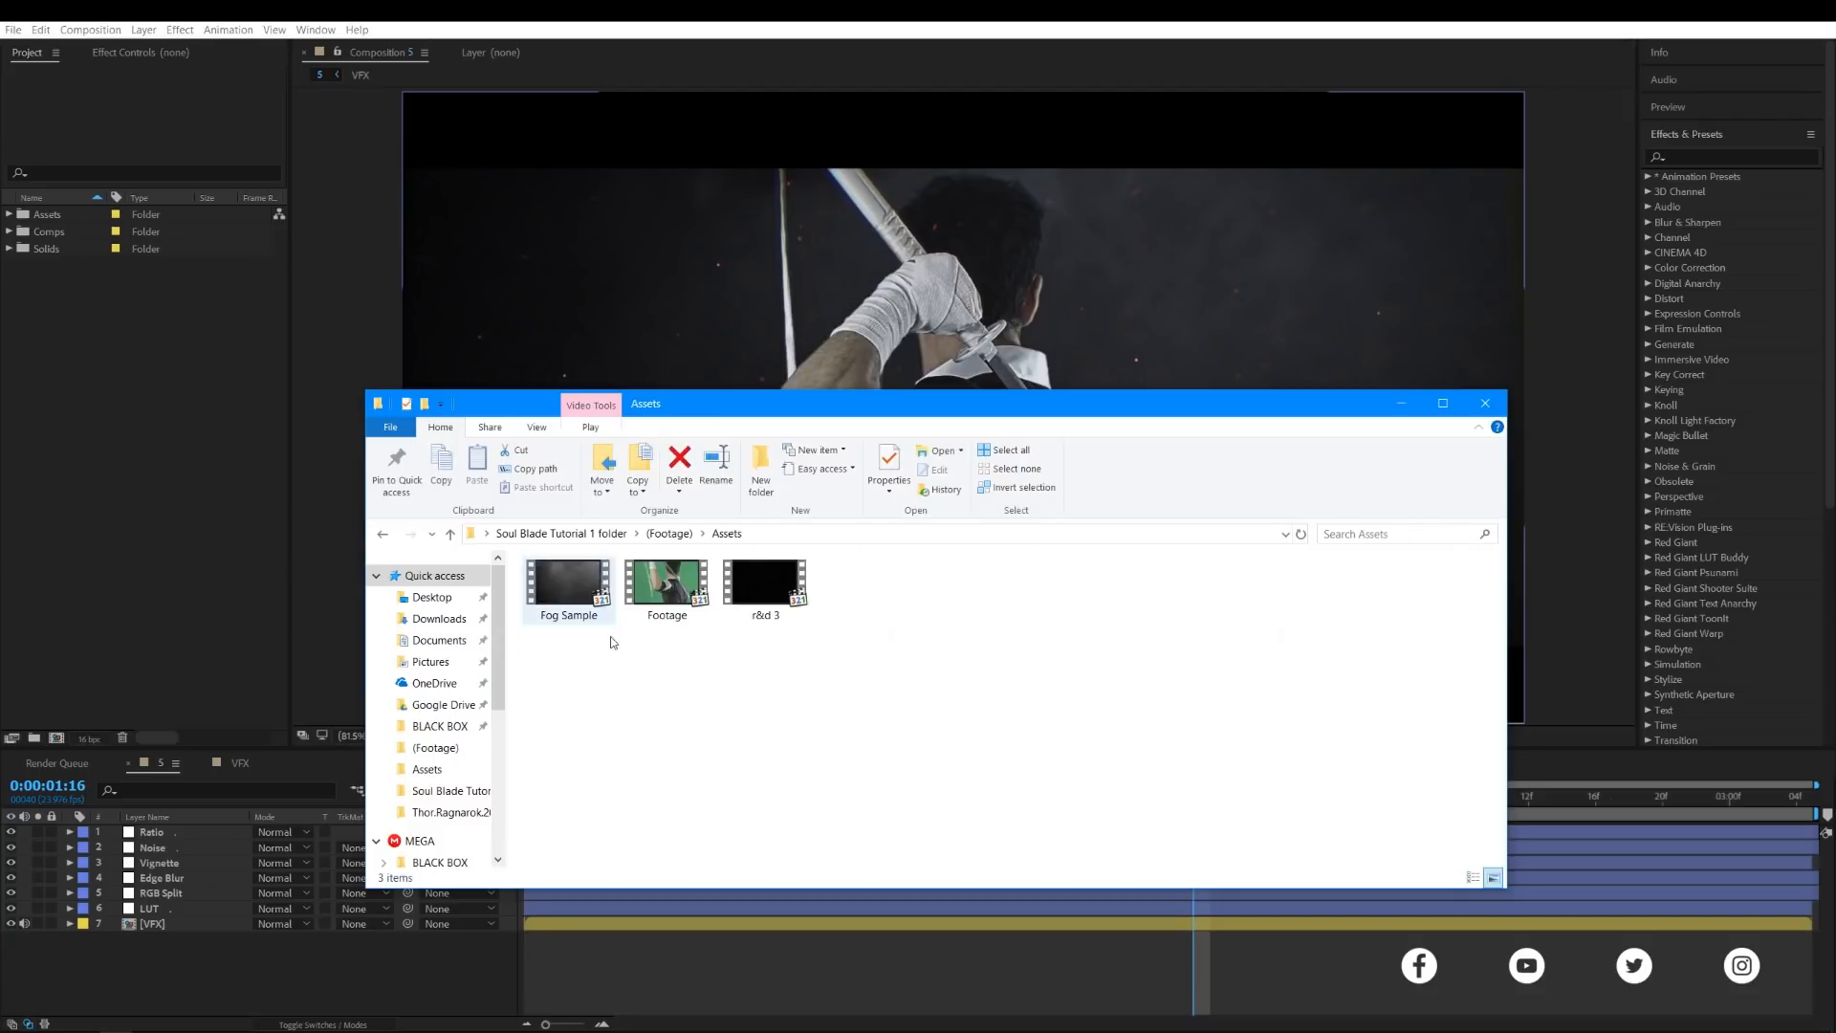
drag(750, 401, 802, 526)
click(719, 725)
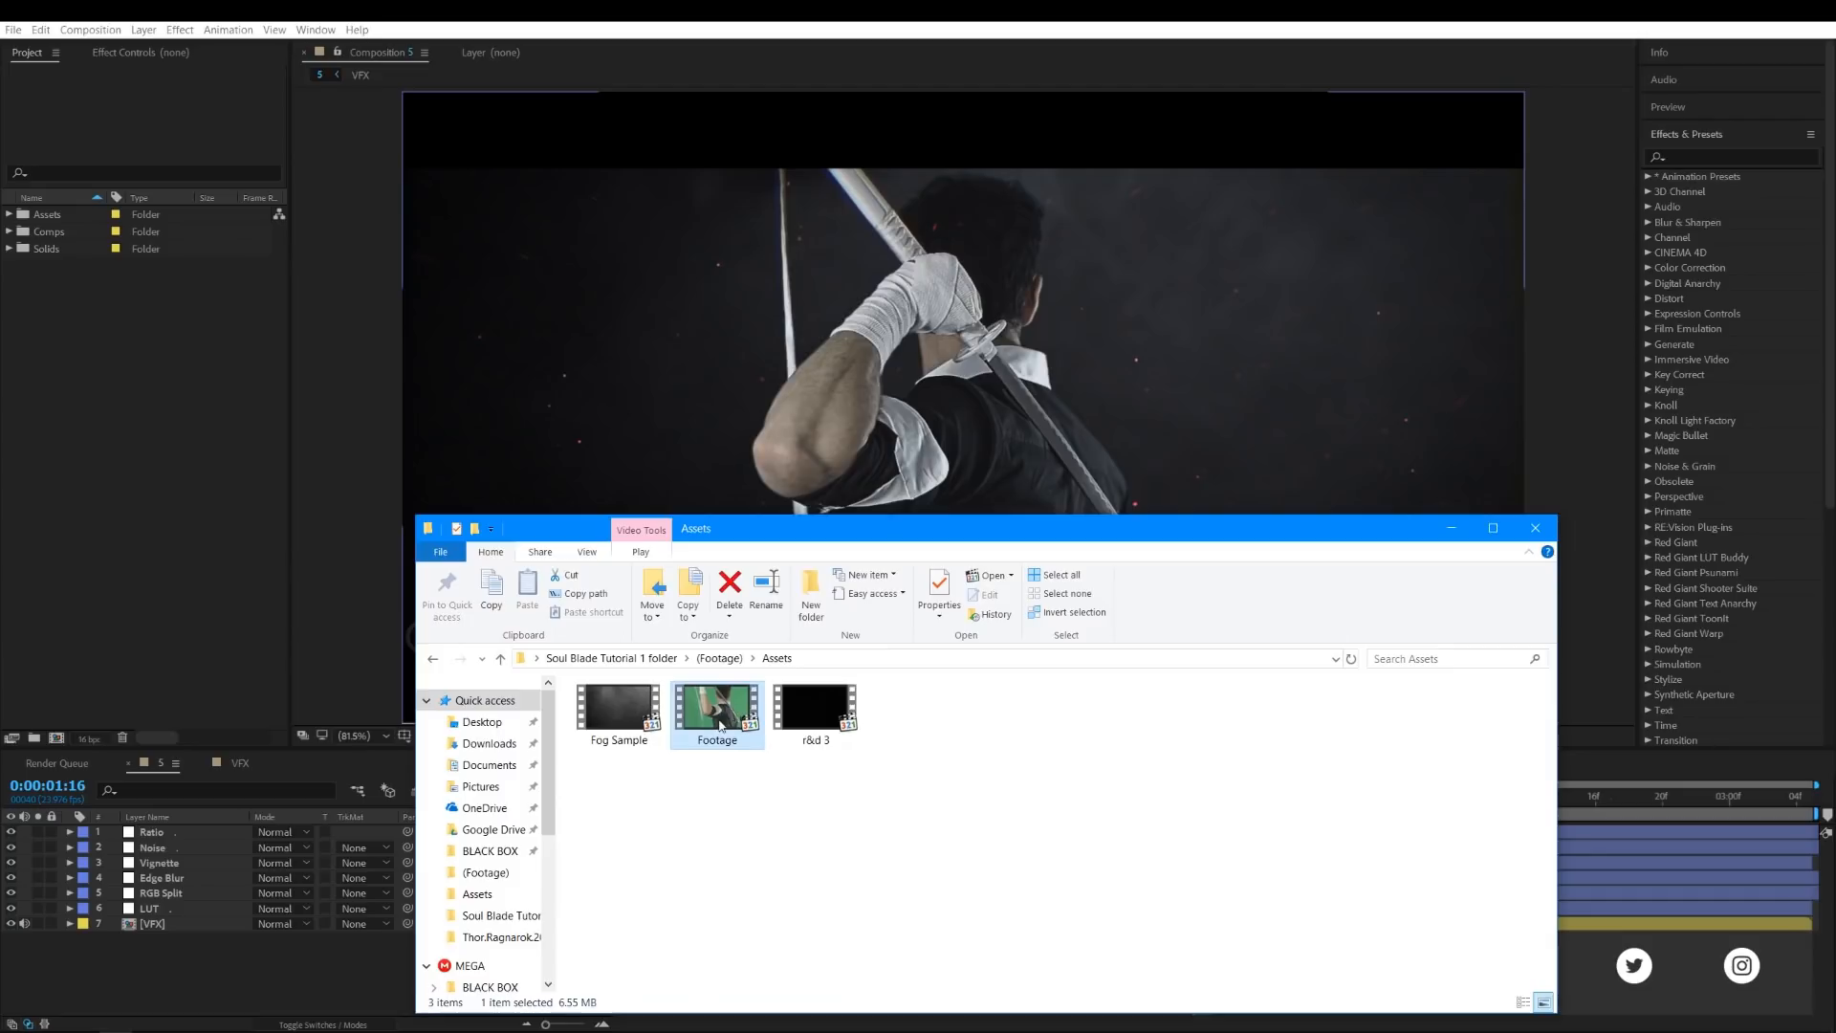
click(810, 712)
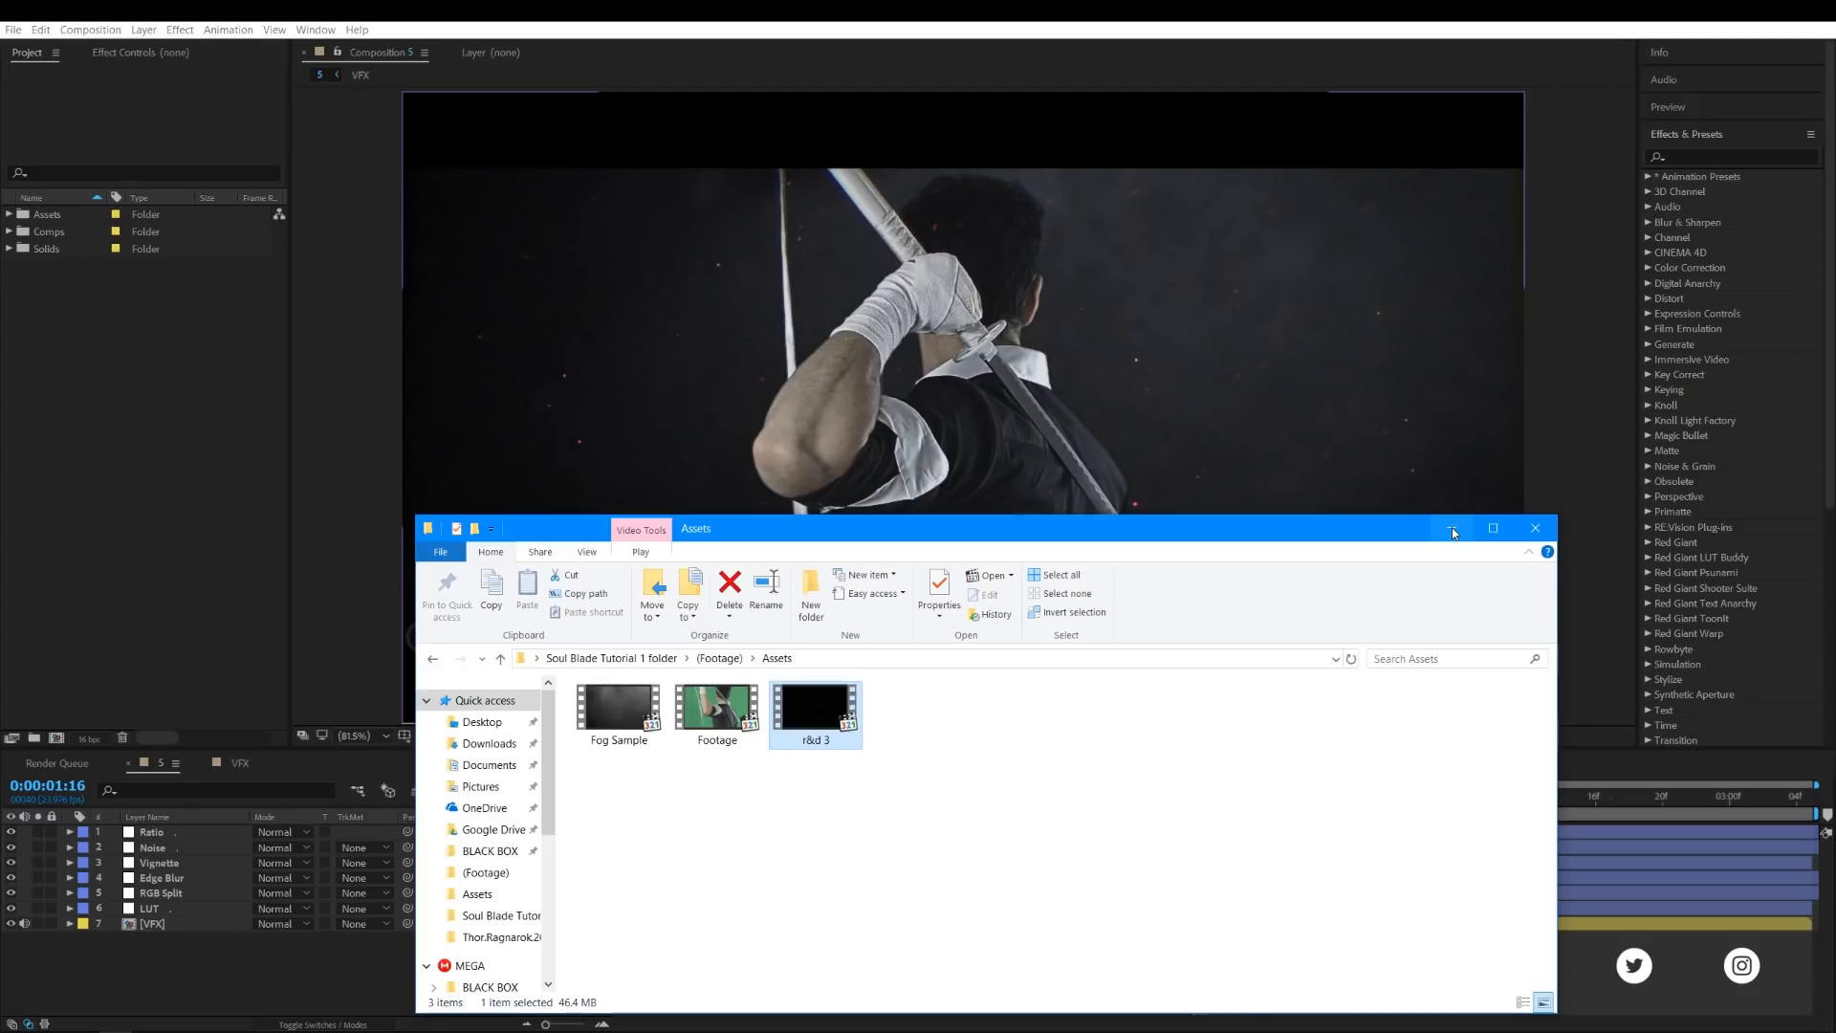
drag(954, 524, 956, 543)
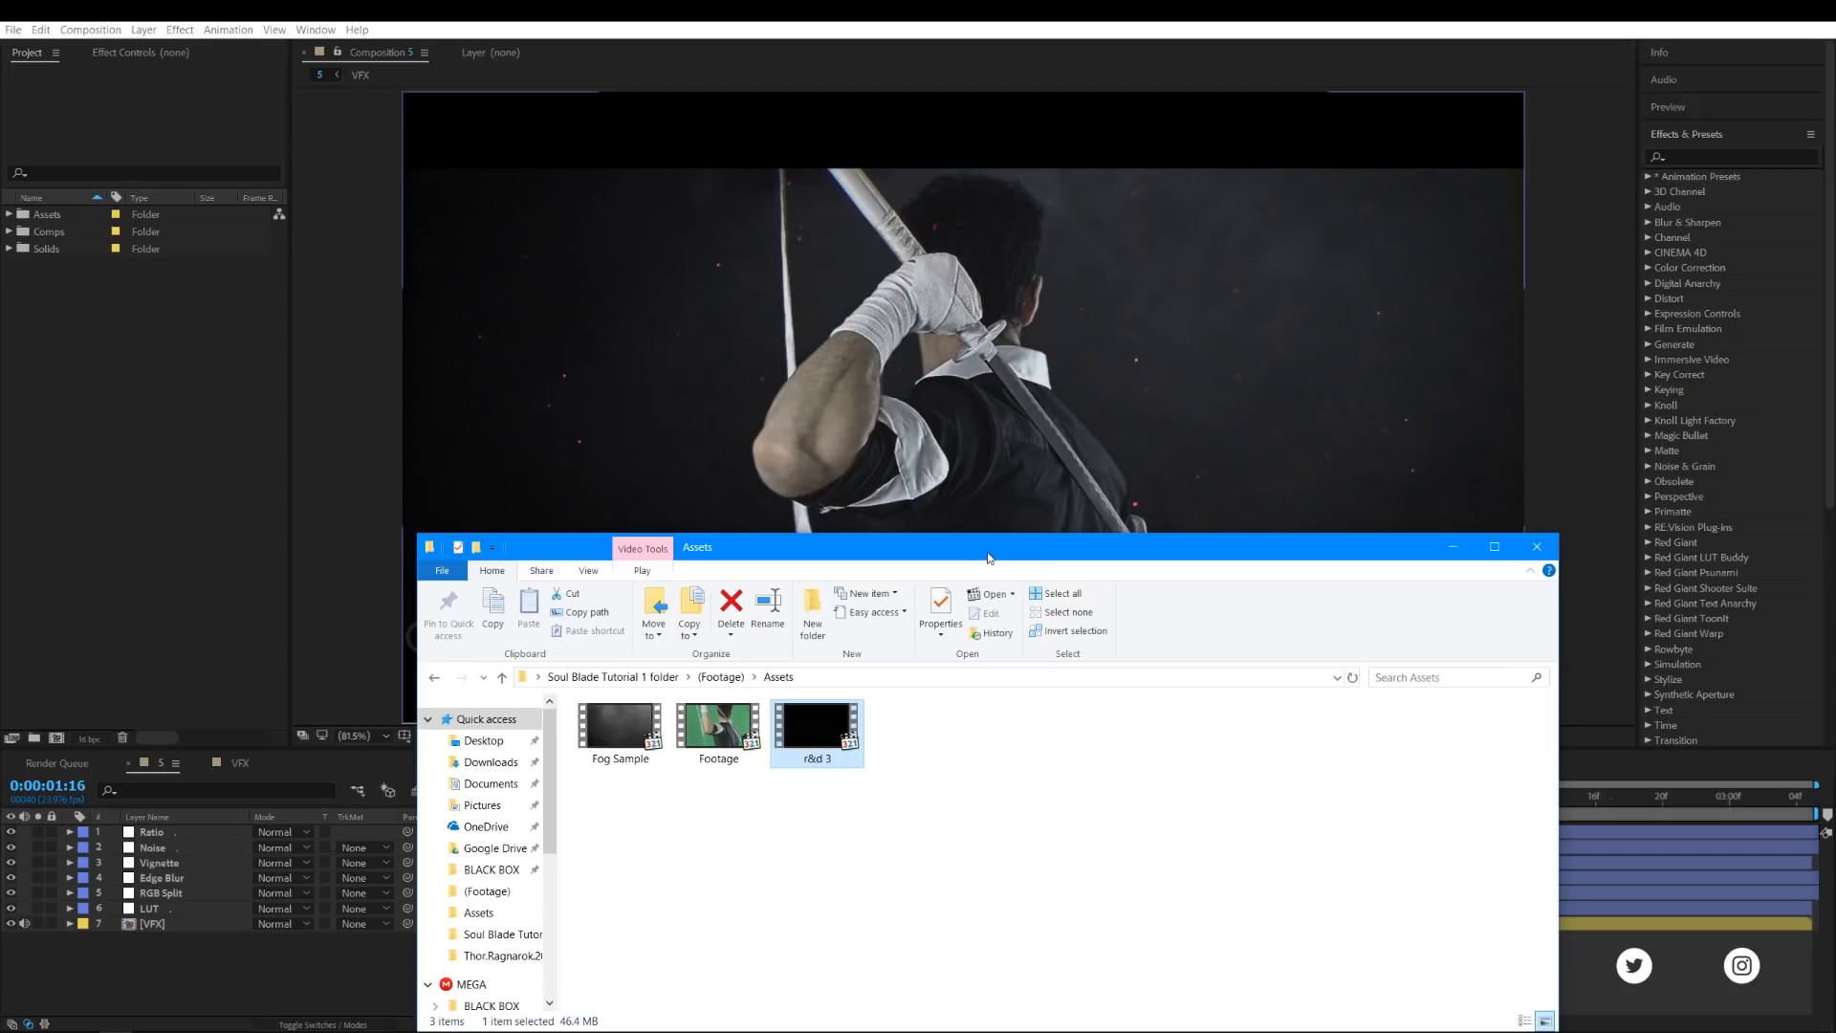
drag(987, 543, 966, 497)
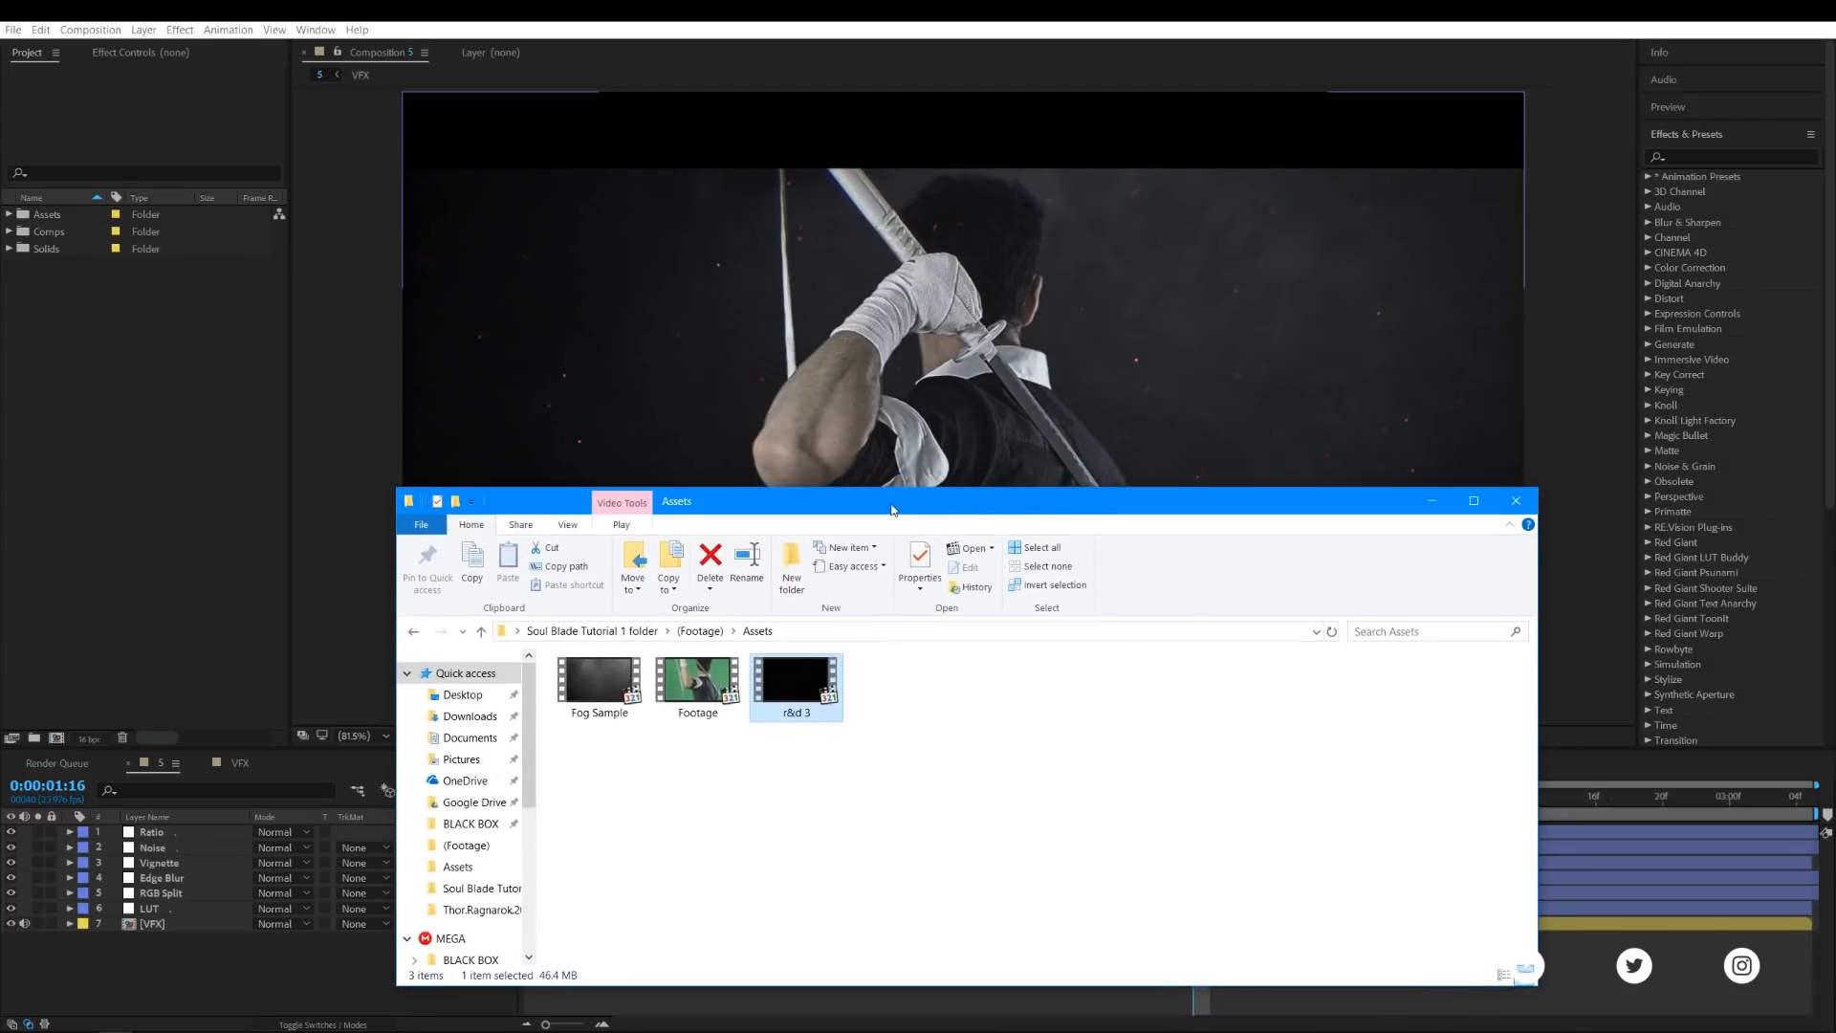
- Go back up to the Soul Blade Tutorial 1 folder and move its window to view the composition preview behind it
key(BackSpace)
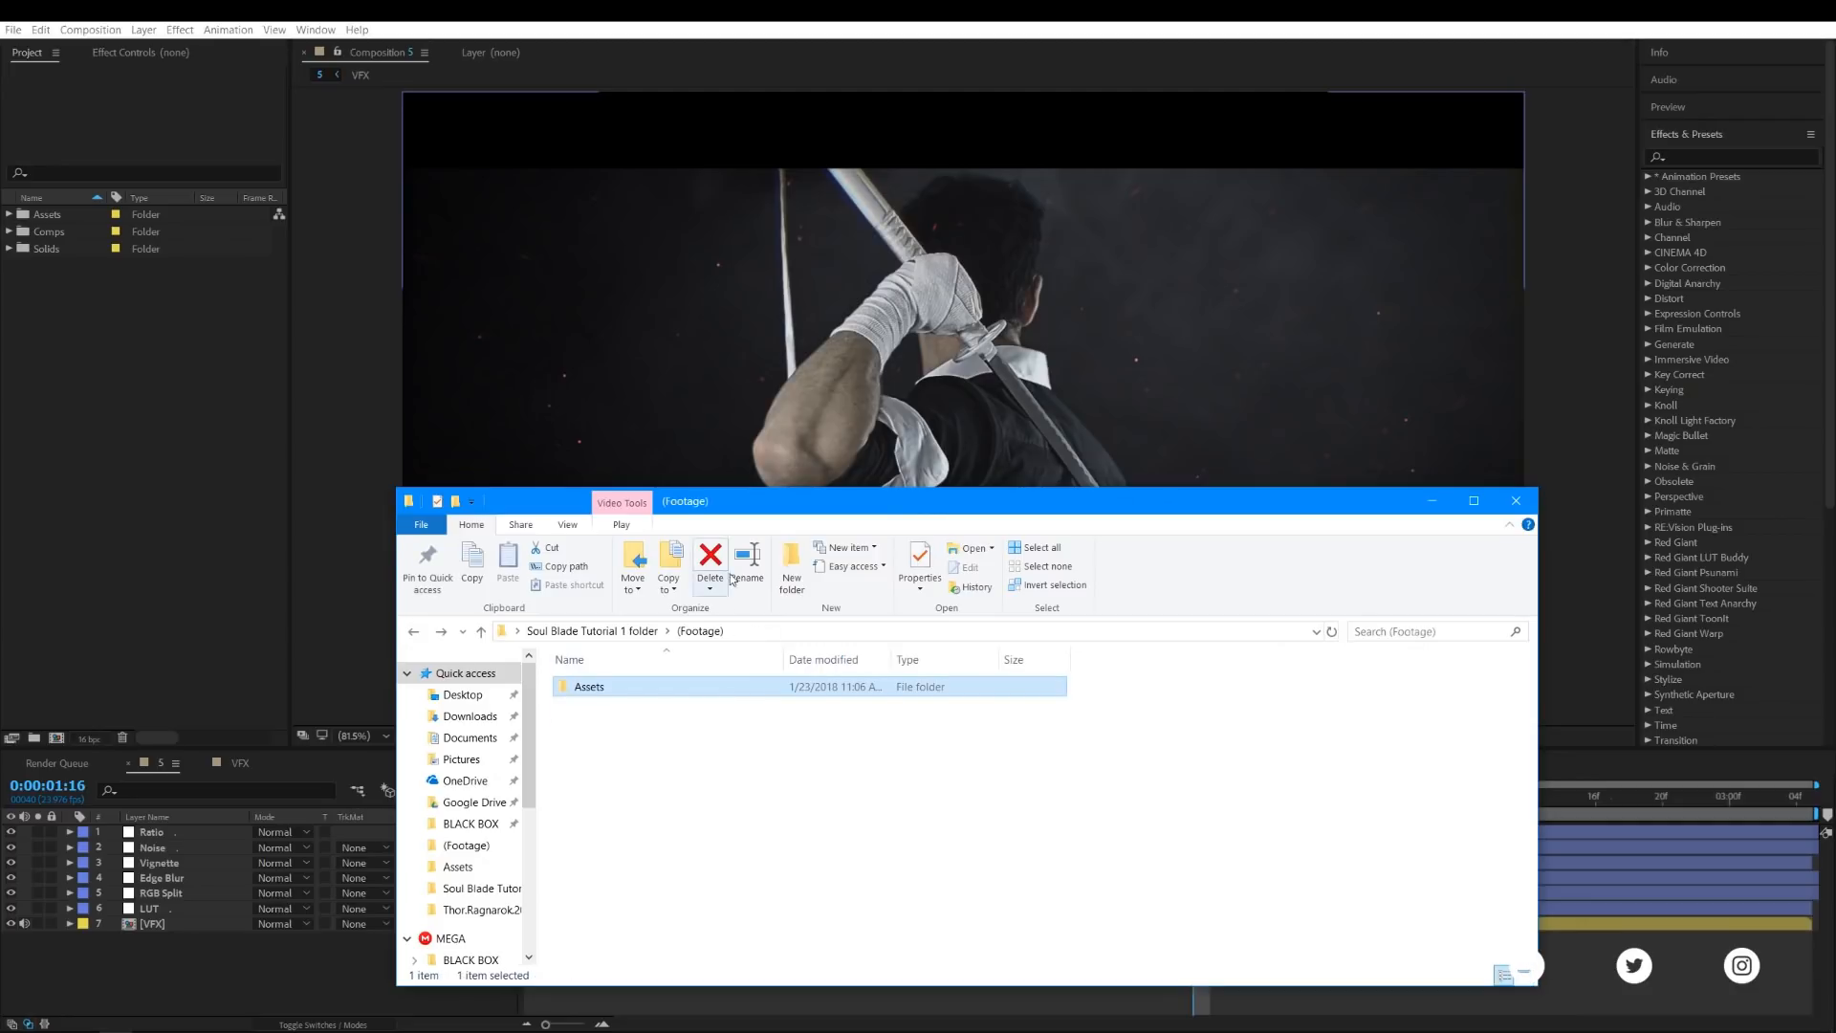
key(BackSpace)
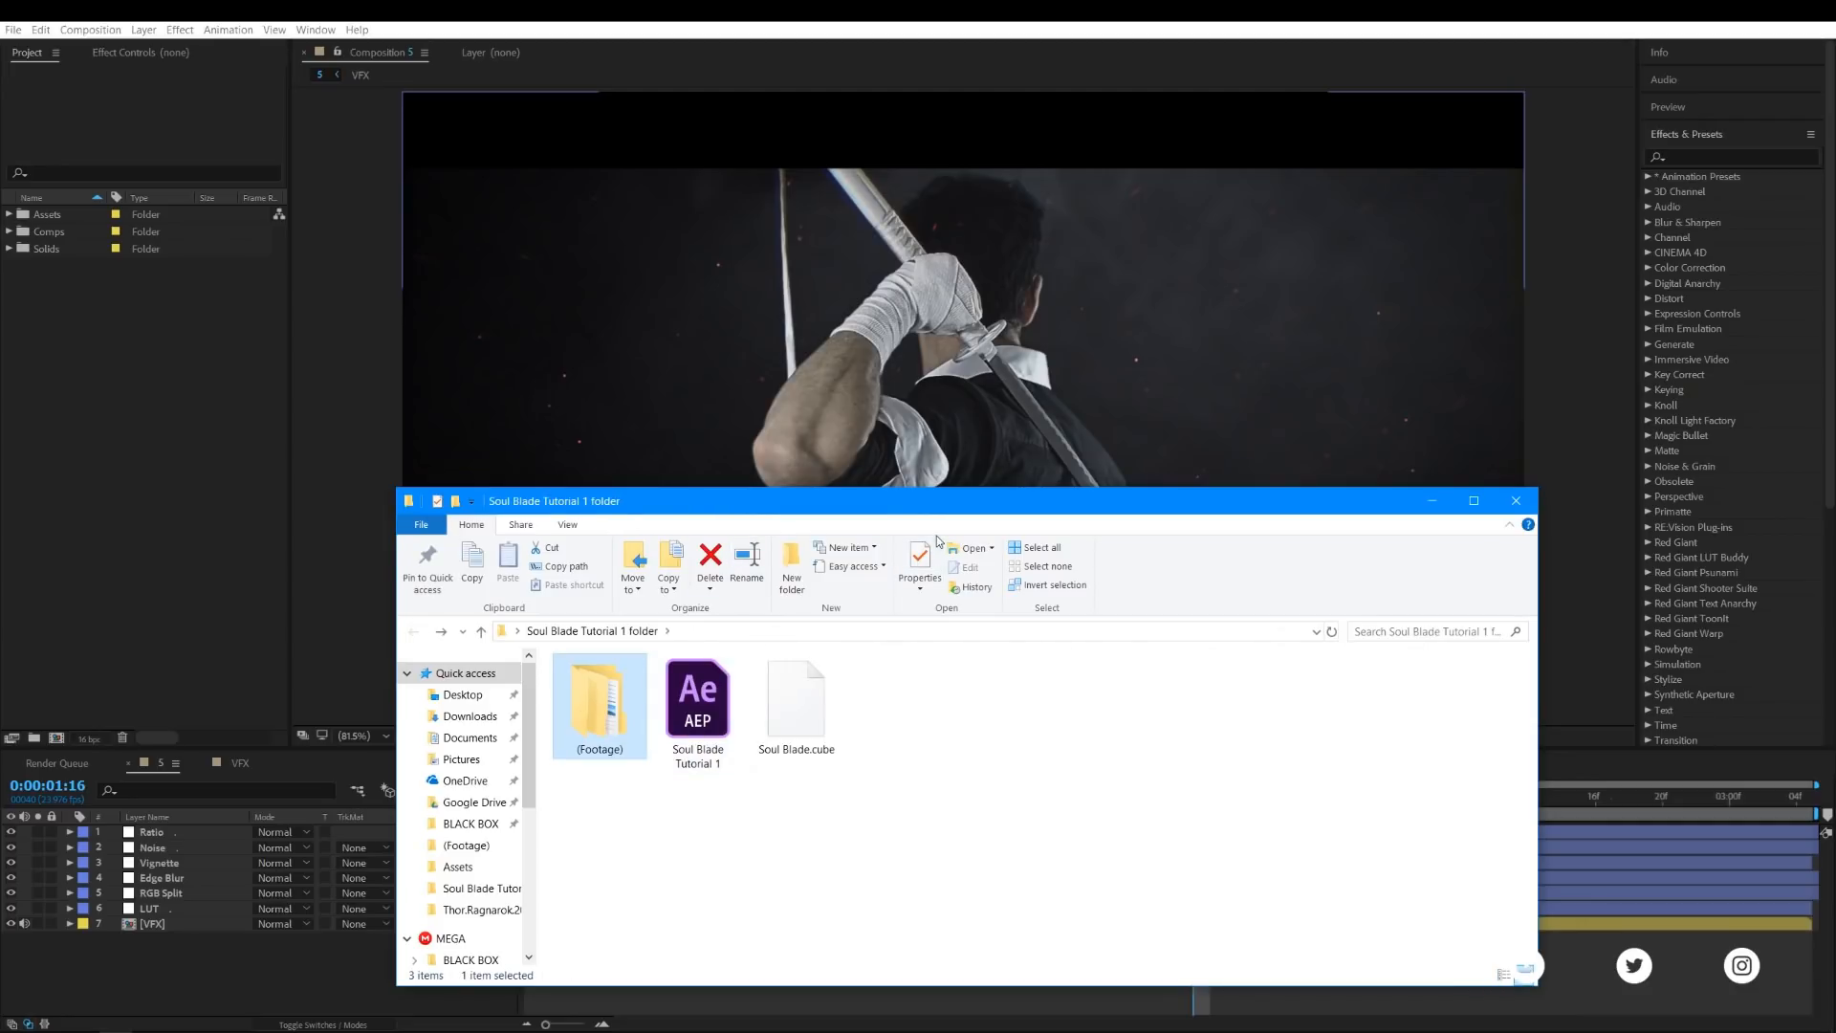
drag(947, 507, 939, 675)
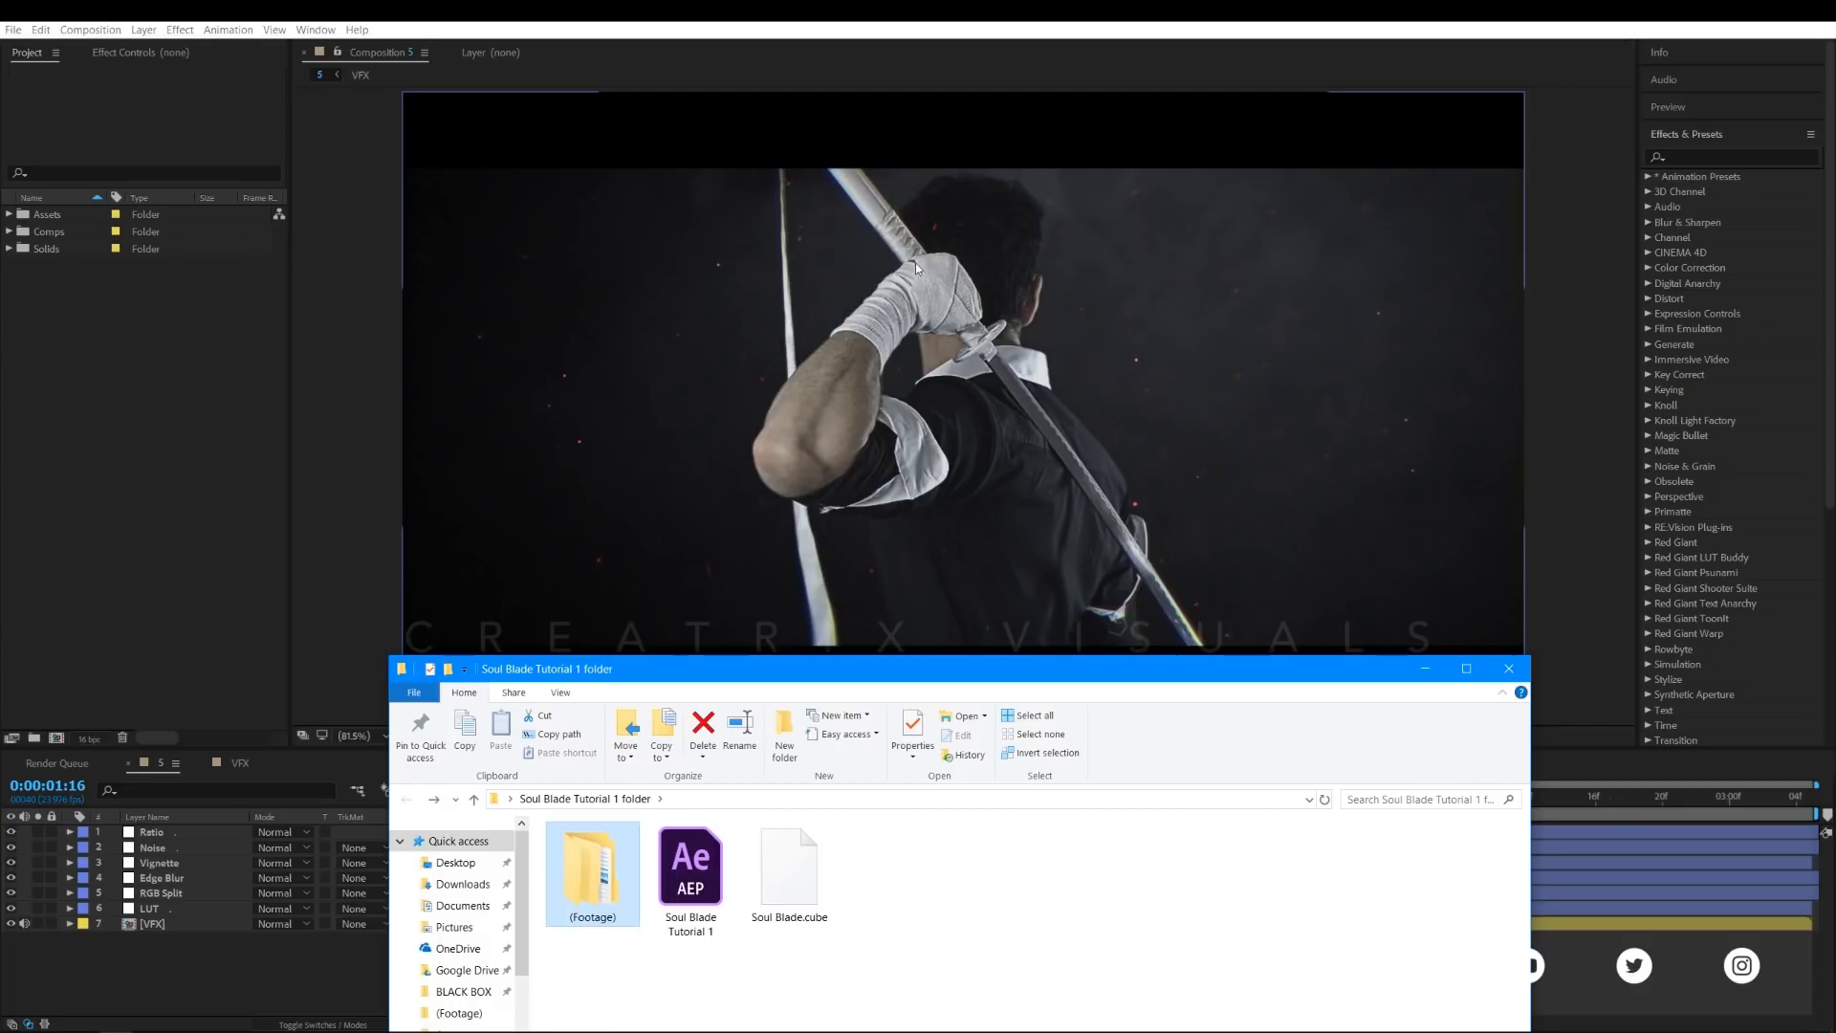
drag(1041, 671, 1043, 526)
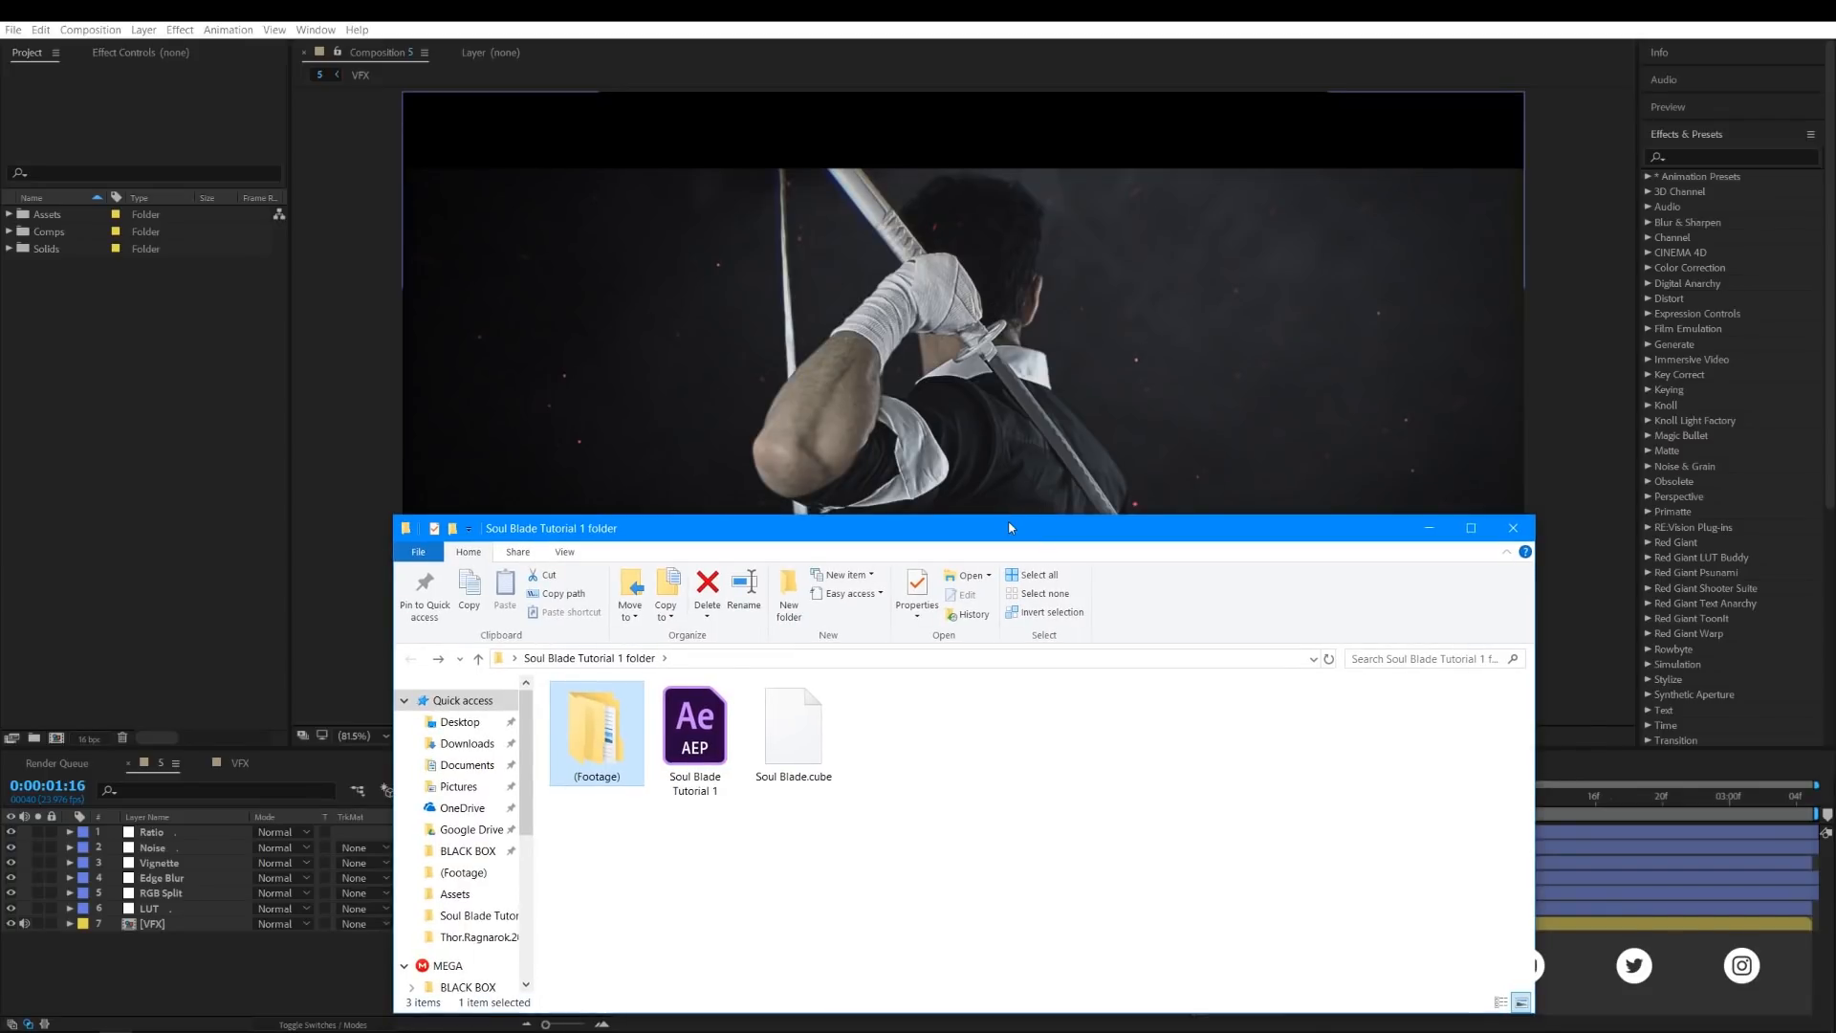
- Reopen the Assets folder inside (Footage) to review its clips, and minimize the file window to return to After Effects
drag(584, 839, 1160, 718)
click(600, 738)
double_click(599, 739)
double_click(587, 715)
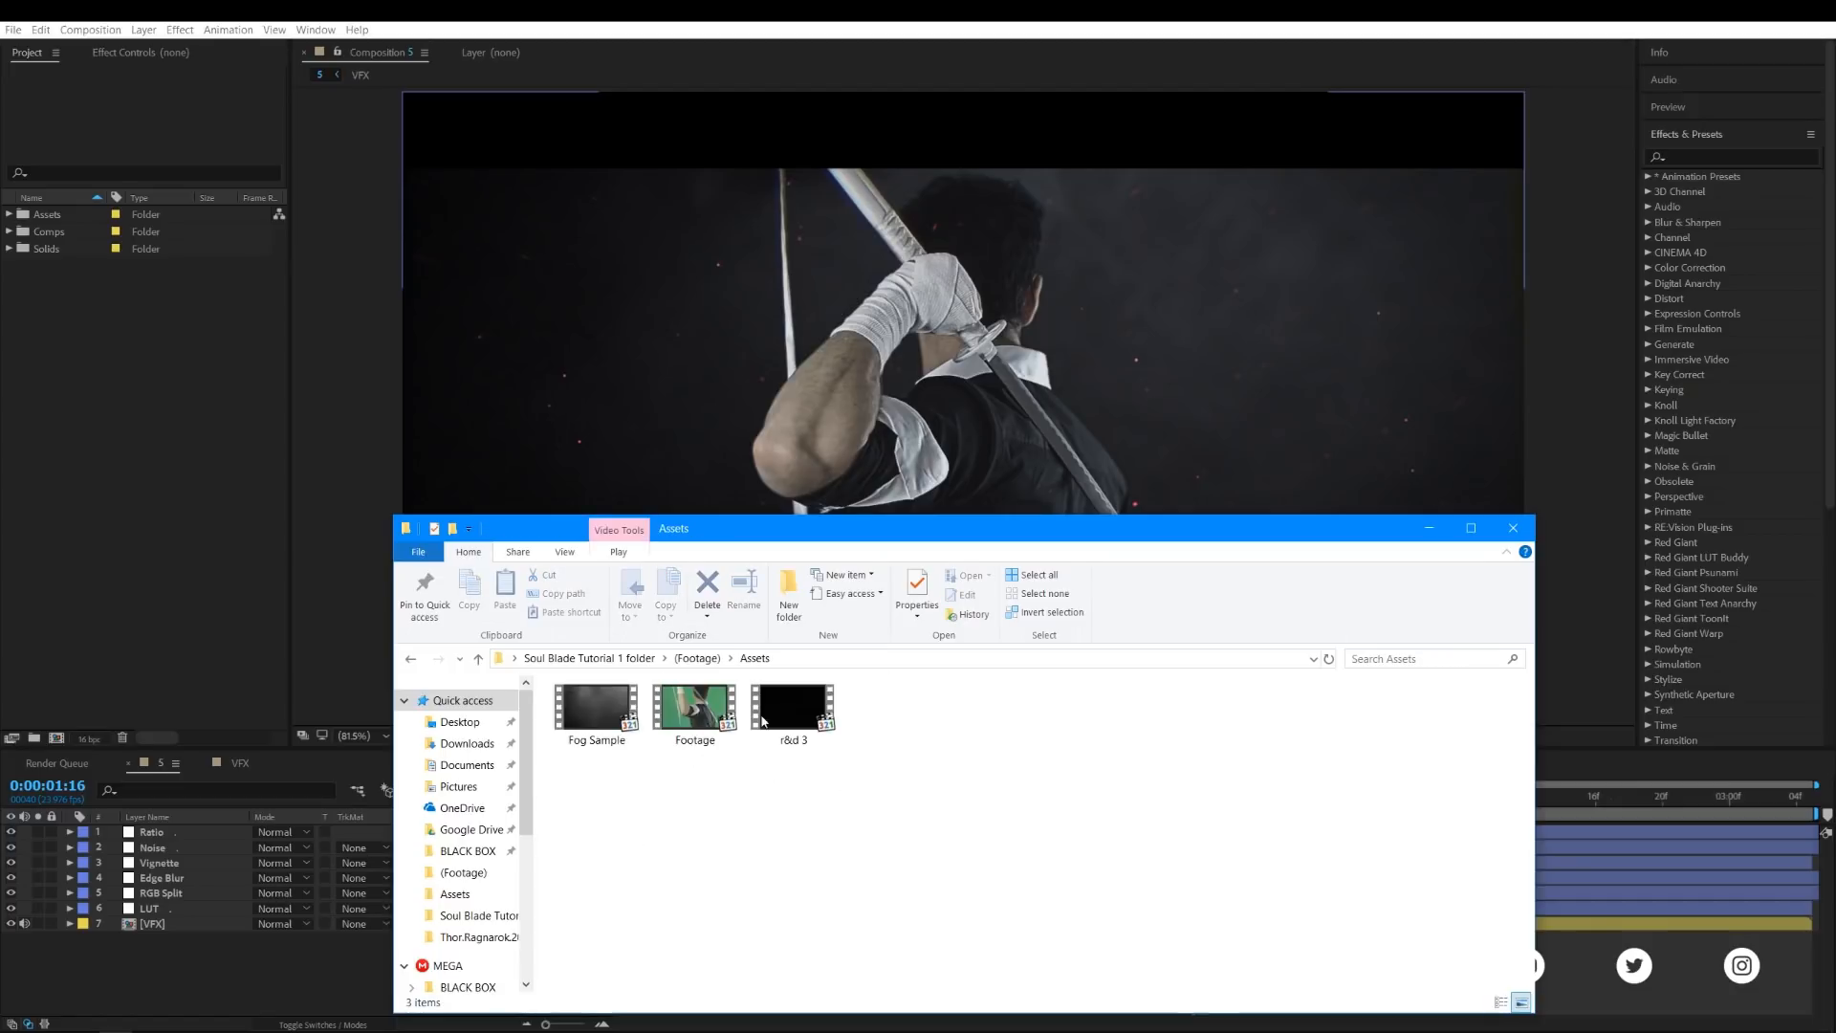
click(1432, 528)
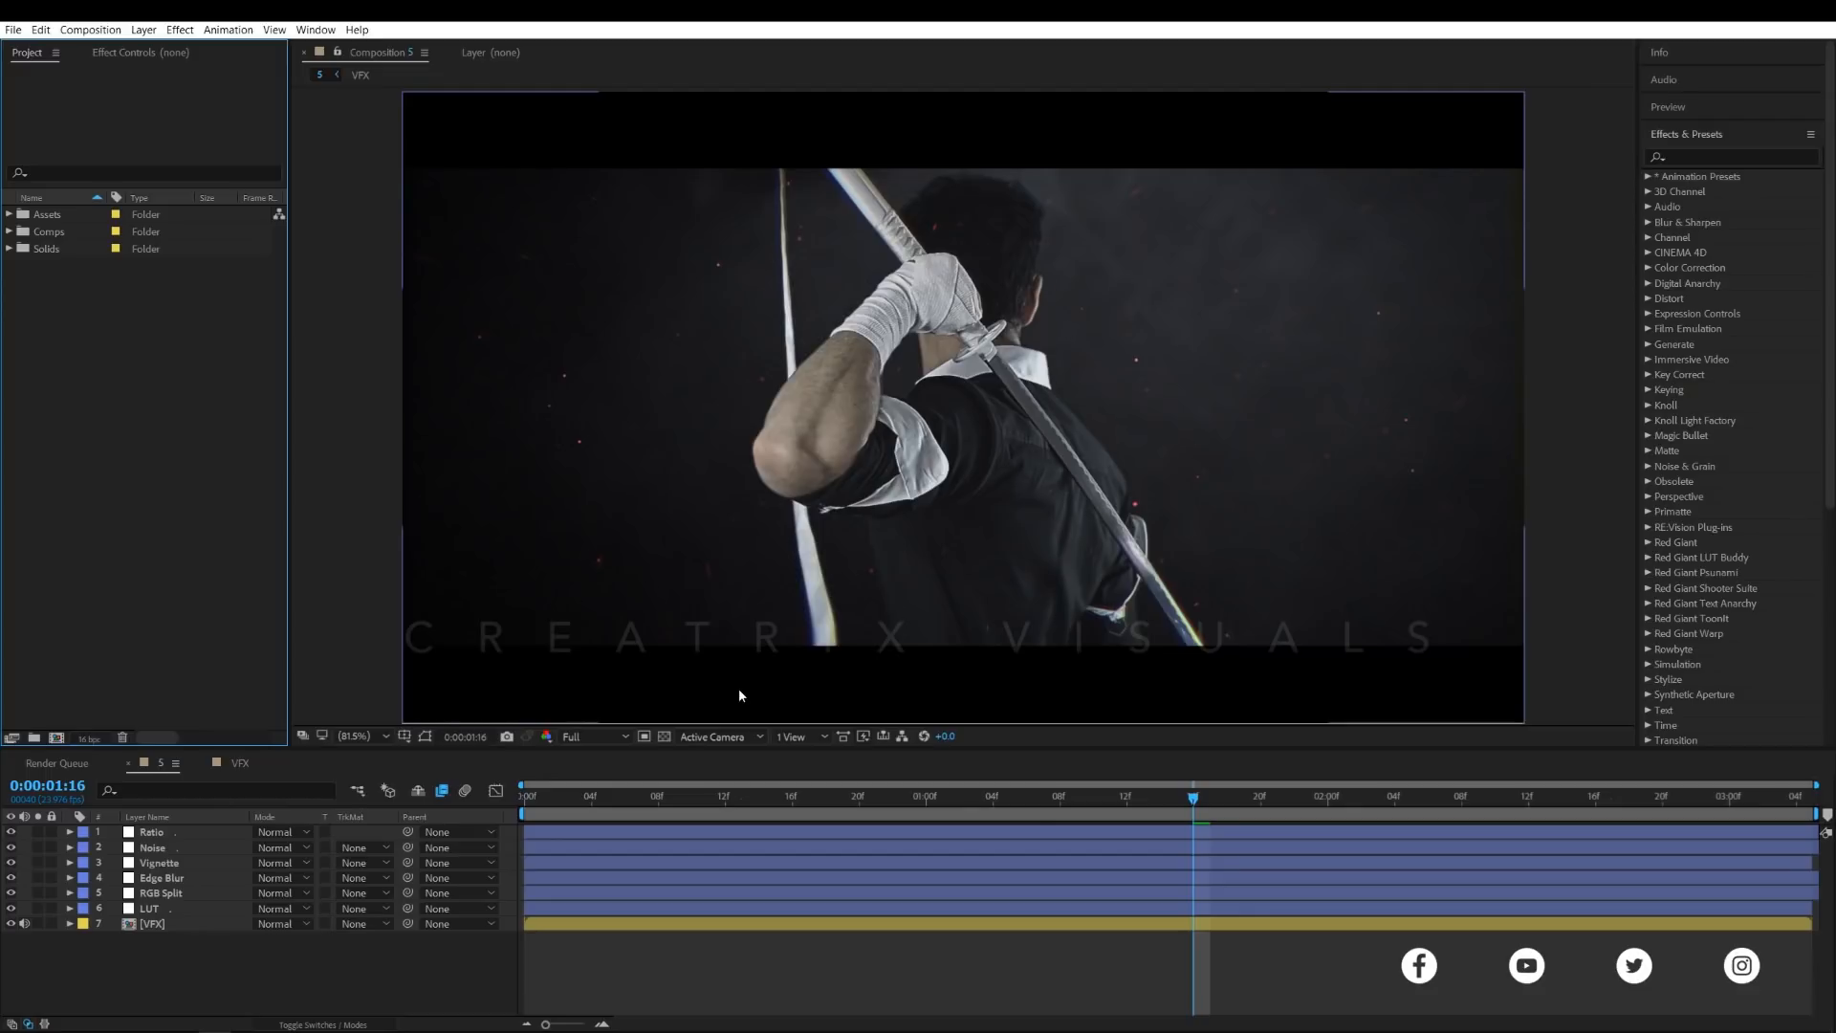
- Open the VFX composition, solo the Footage.mp4 layer and turn off the transparency grid
click(239, 770)
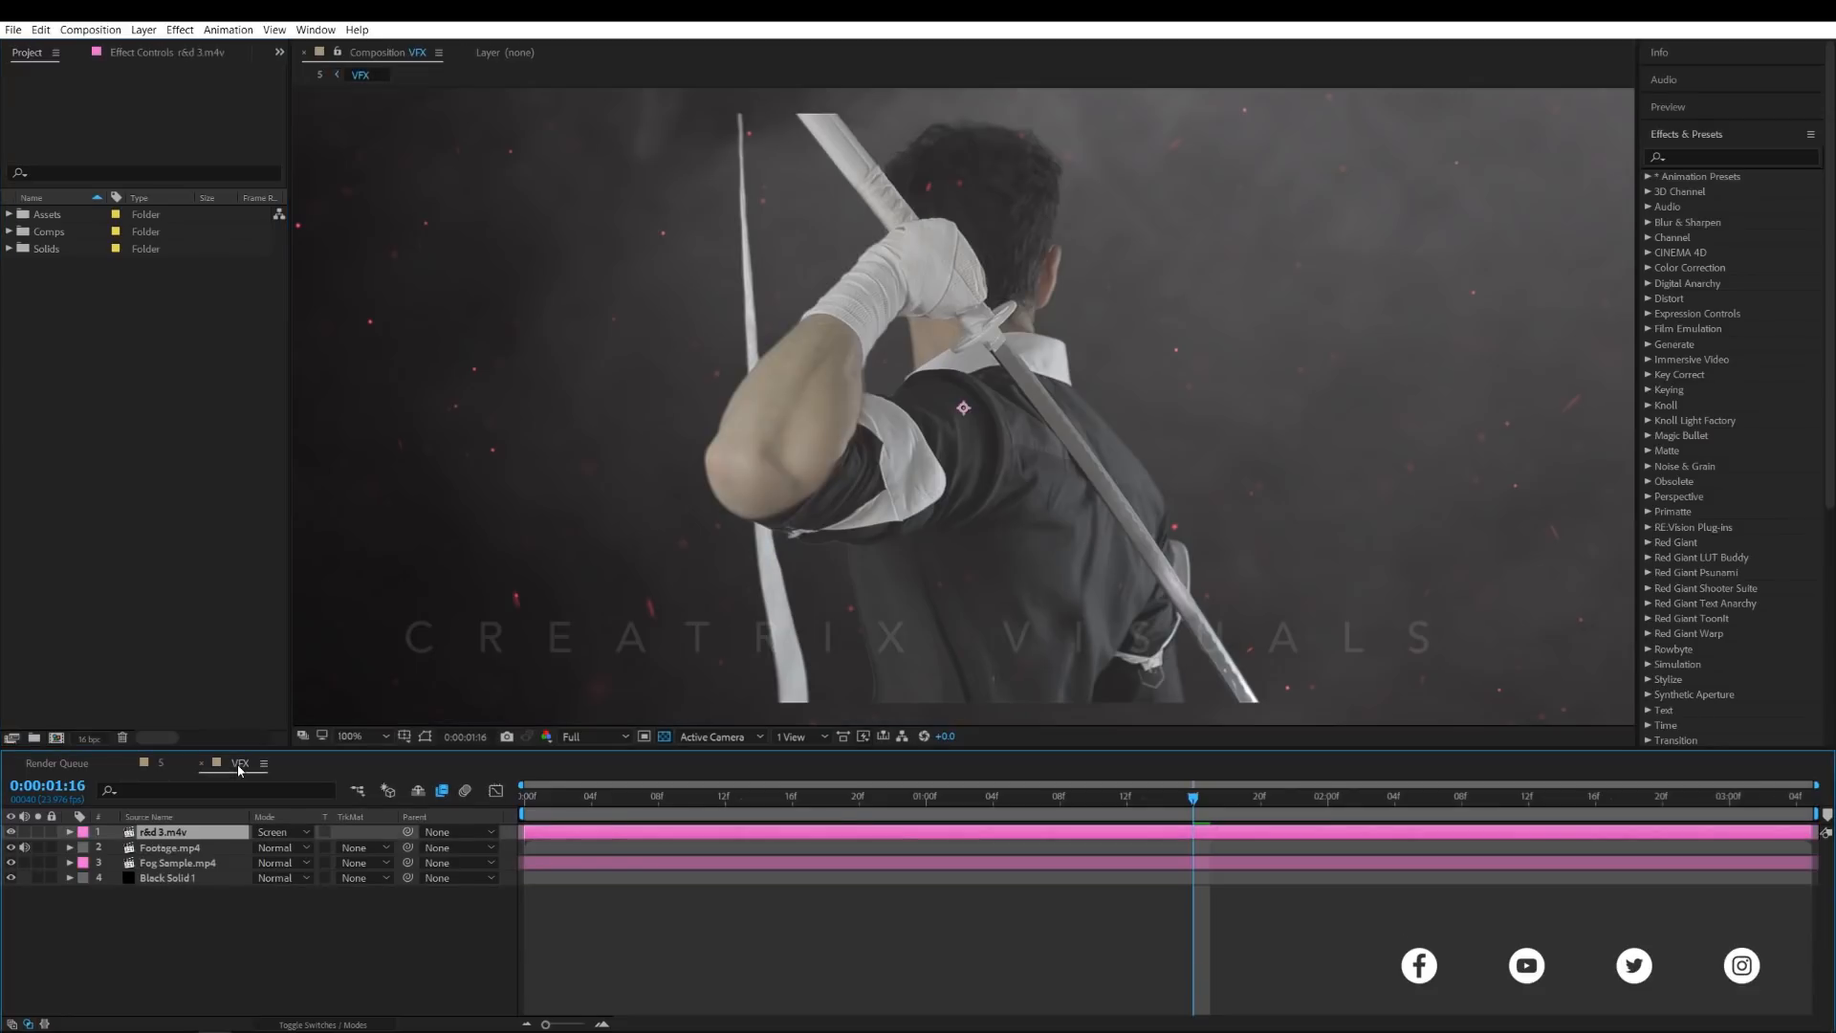
click(37, 847)
click(218, 846)
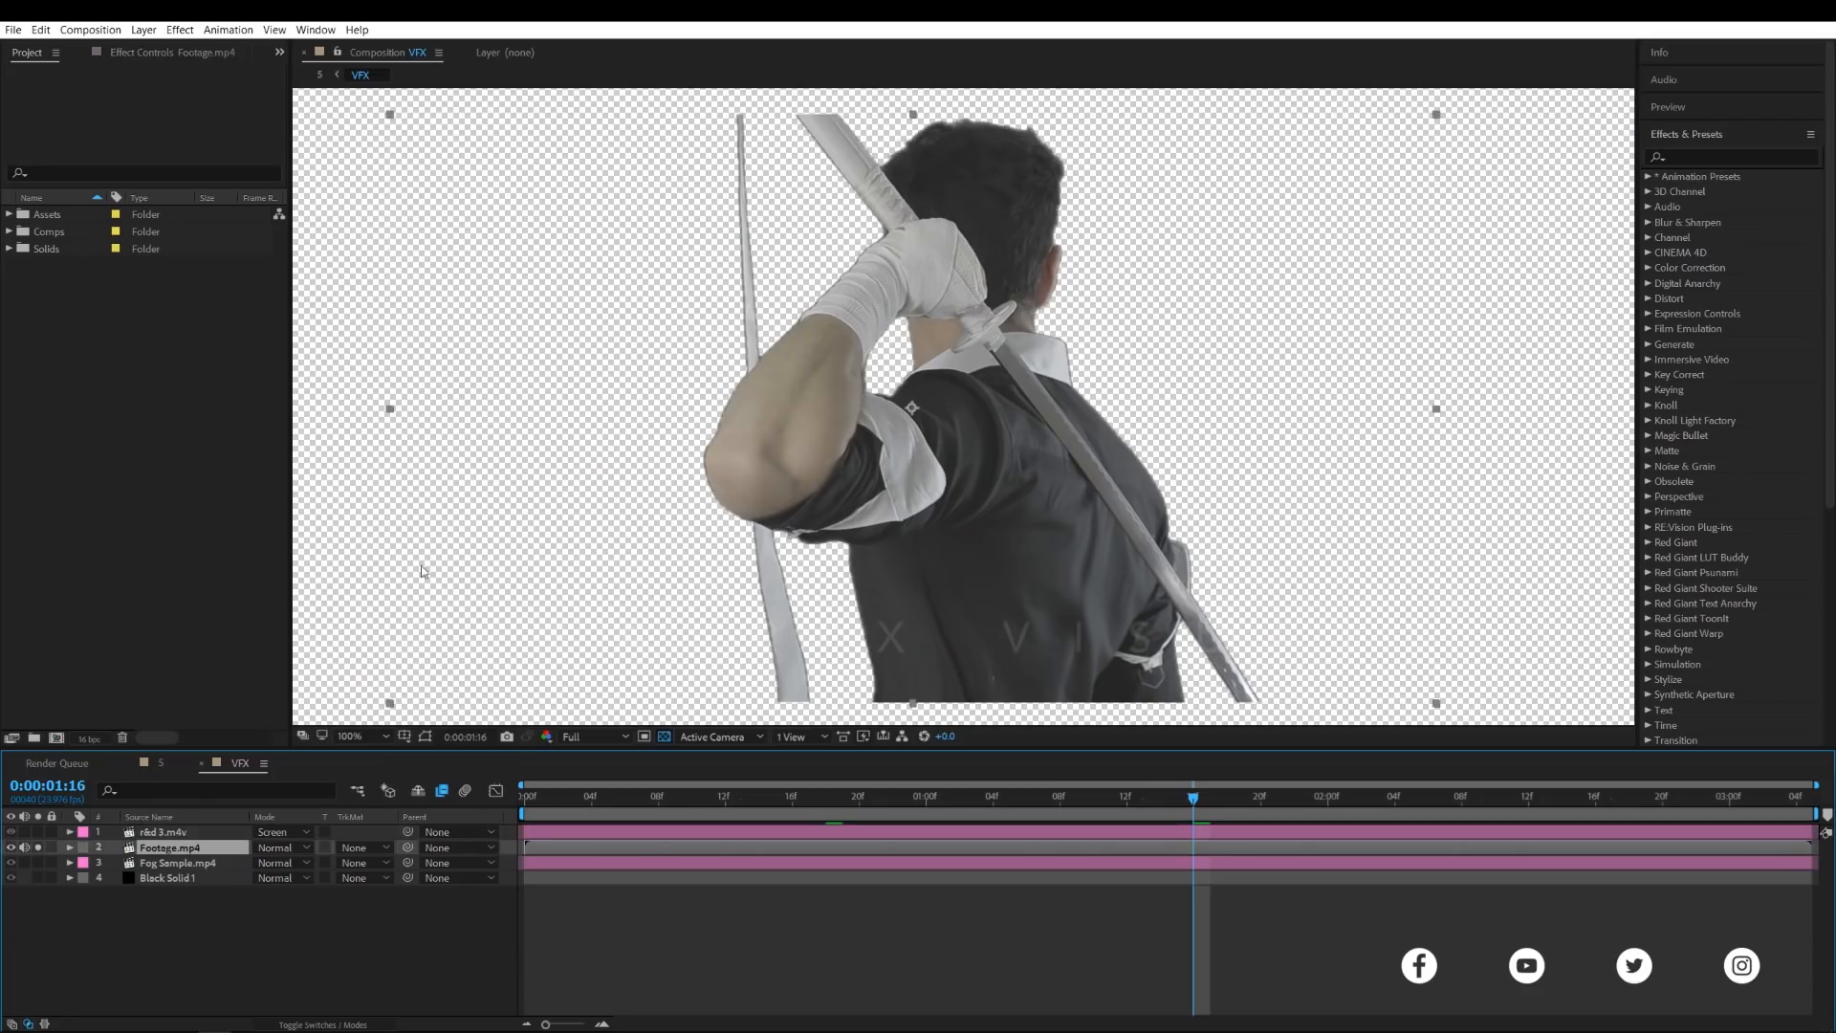
scroll(811, 392, down, 1)
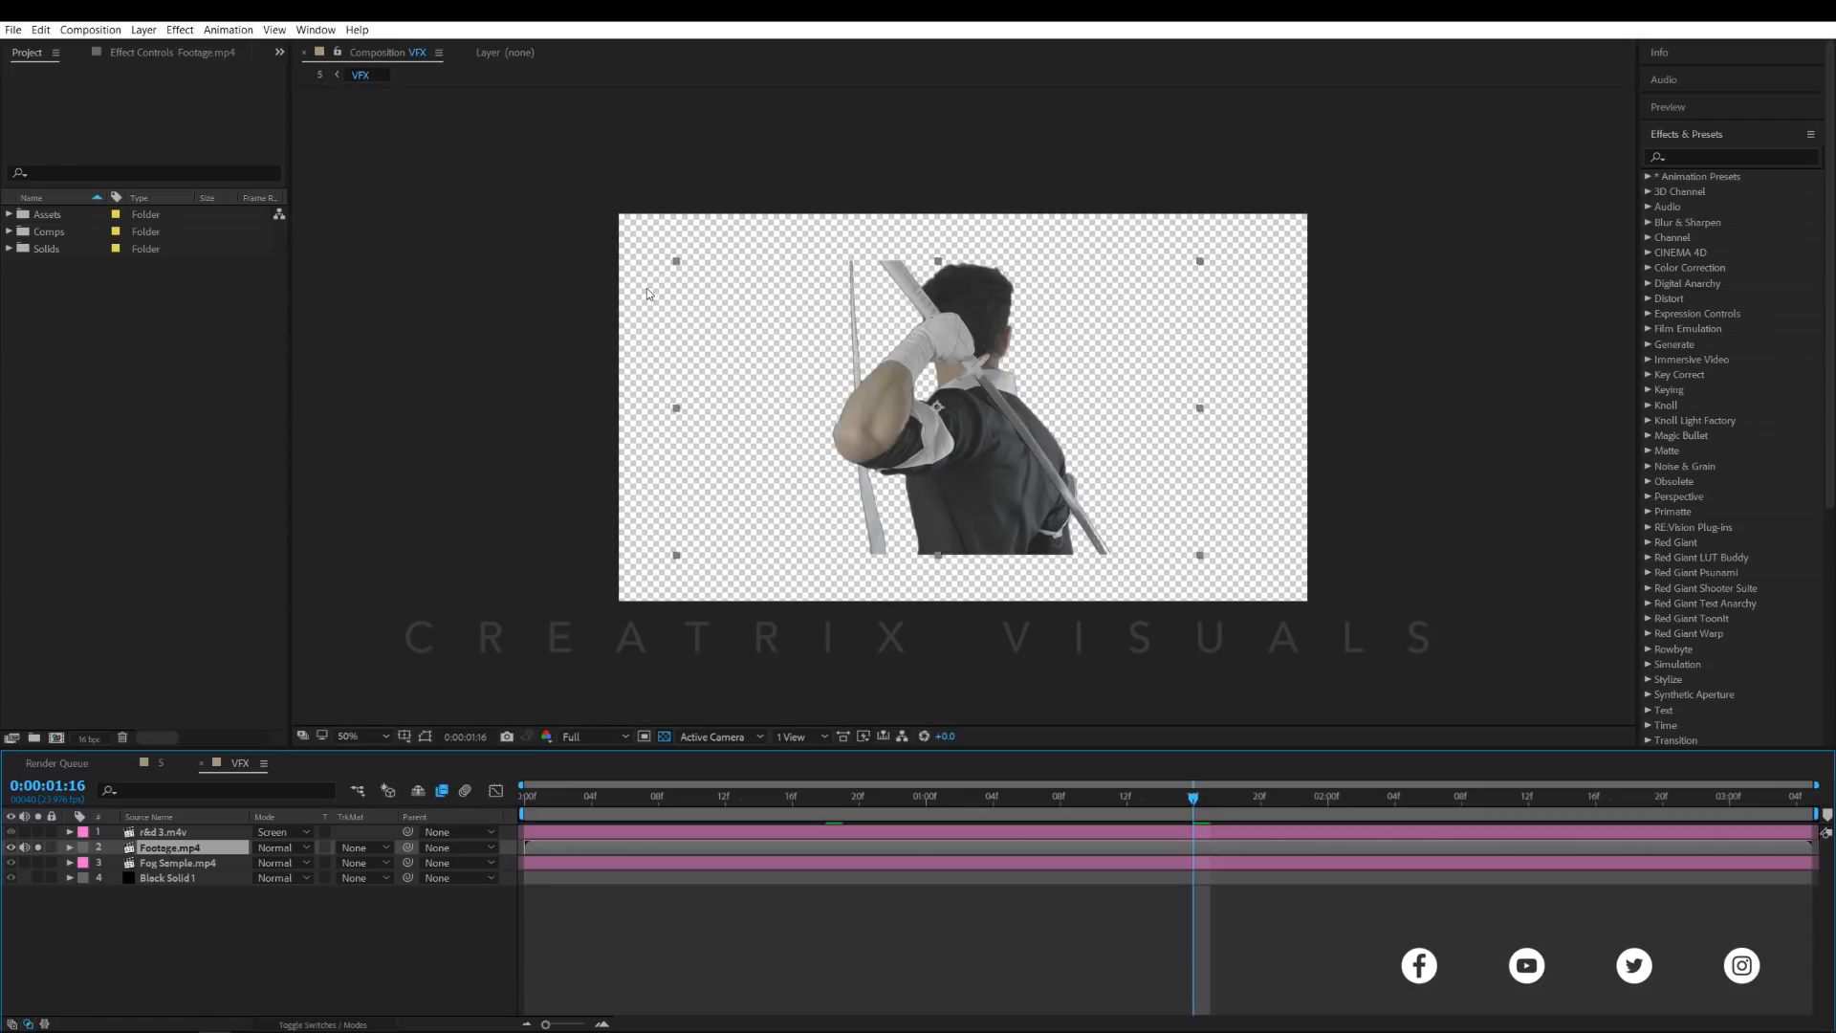
click(664, 737)
- Disable Sharpen, Primatte Keyer, Hue/Saturation and Curves on Footage.mp4, and check the raw clip in both the VFX and 5 compositions
click(134, 58)
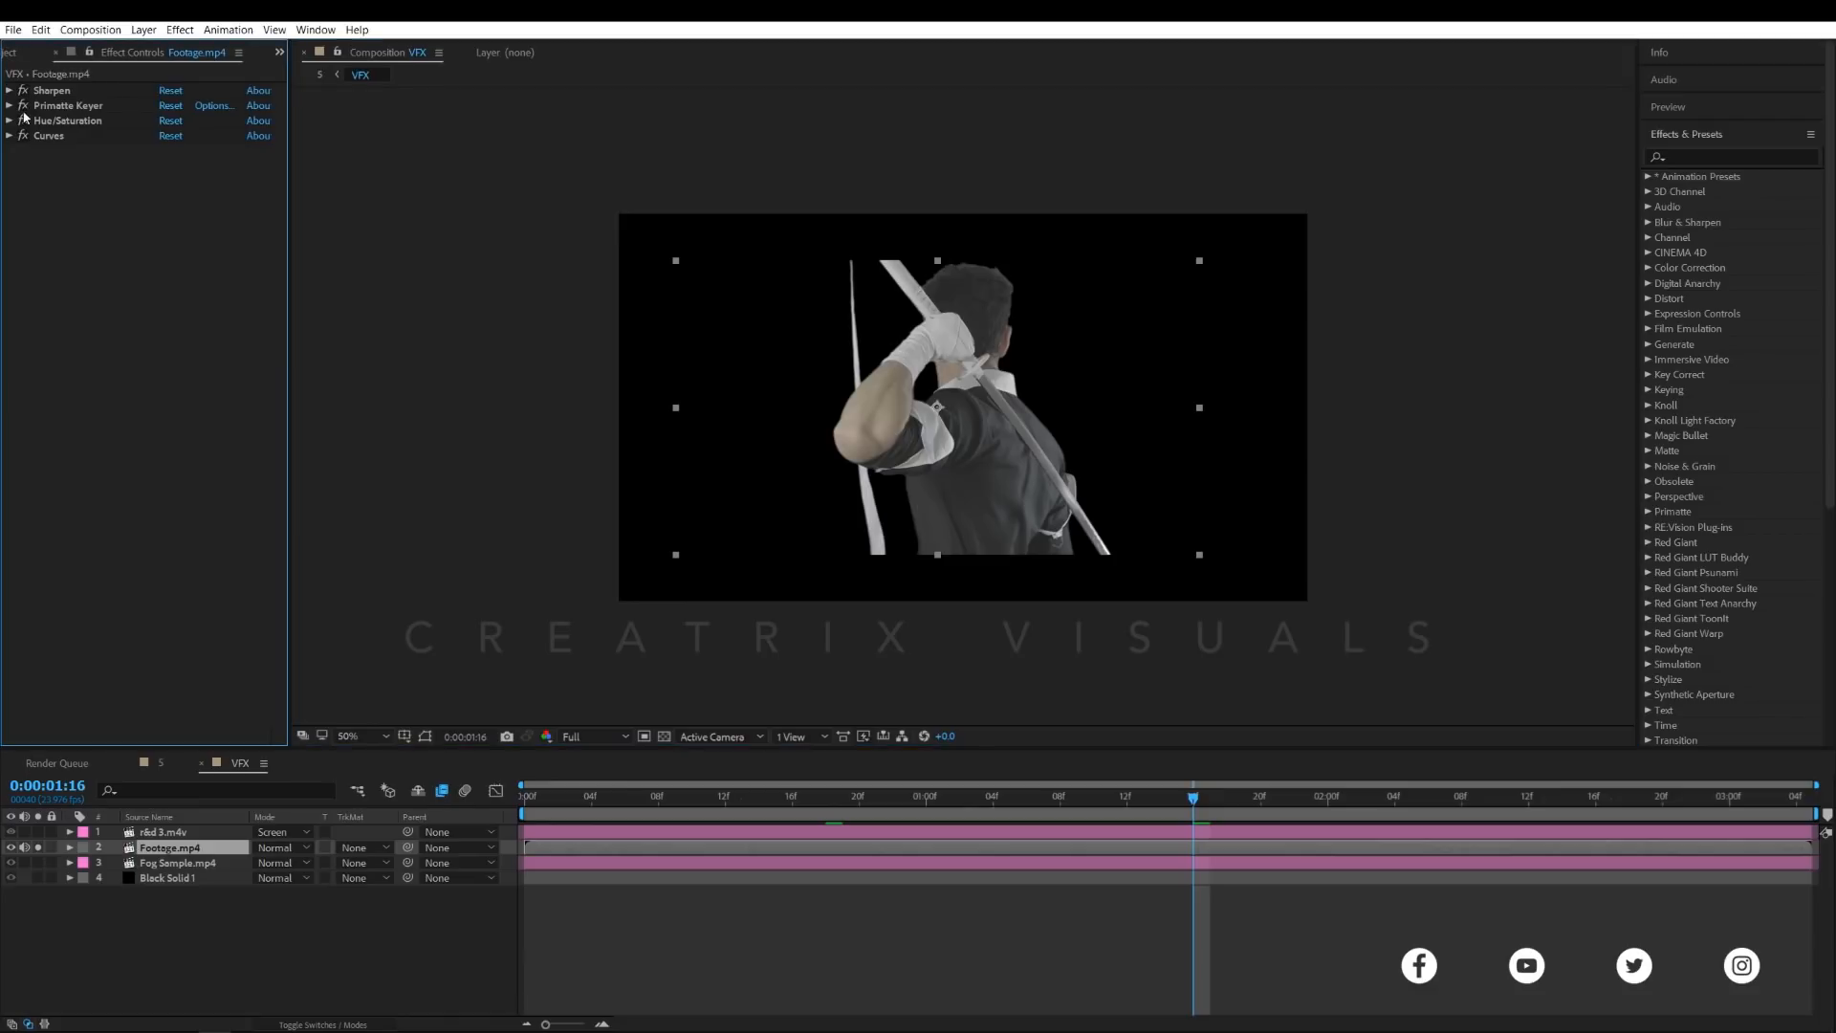
drag(23, 91, 24, 122)
click(25, 136)
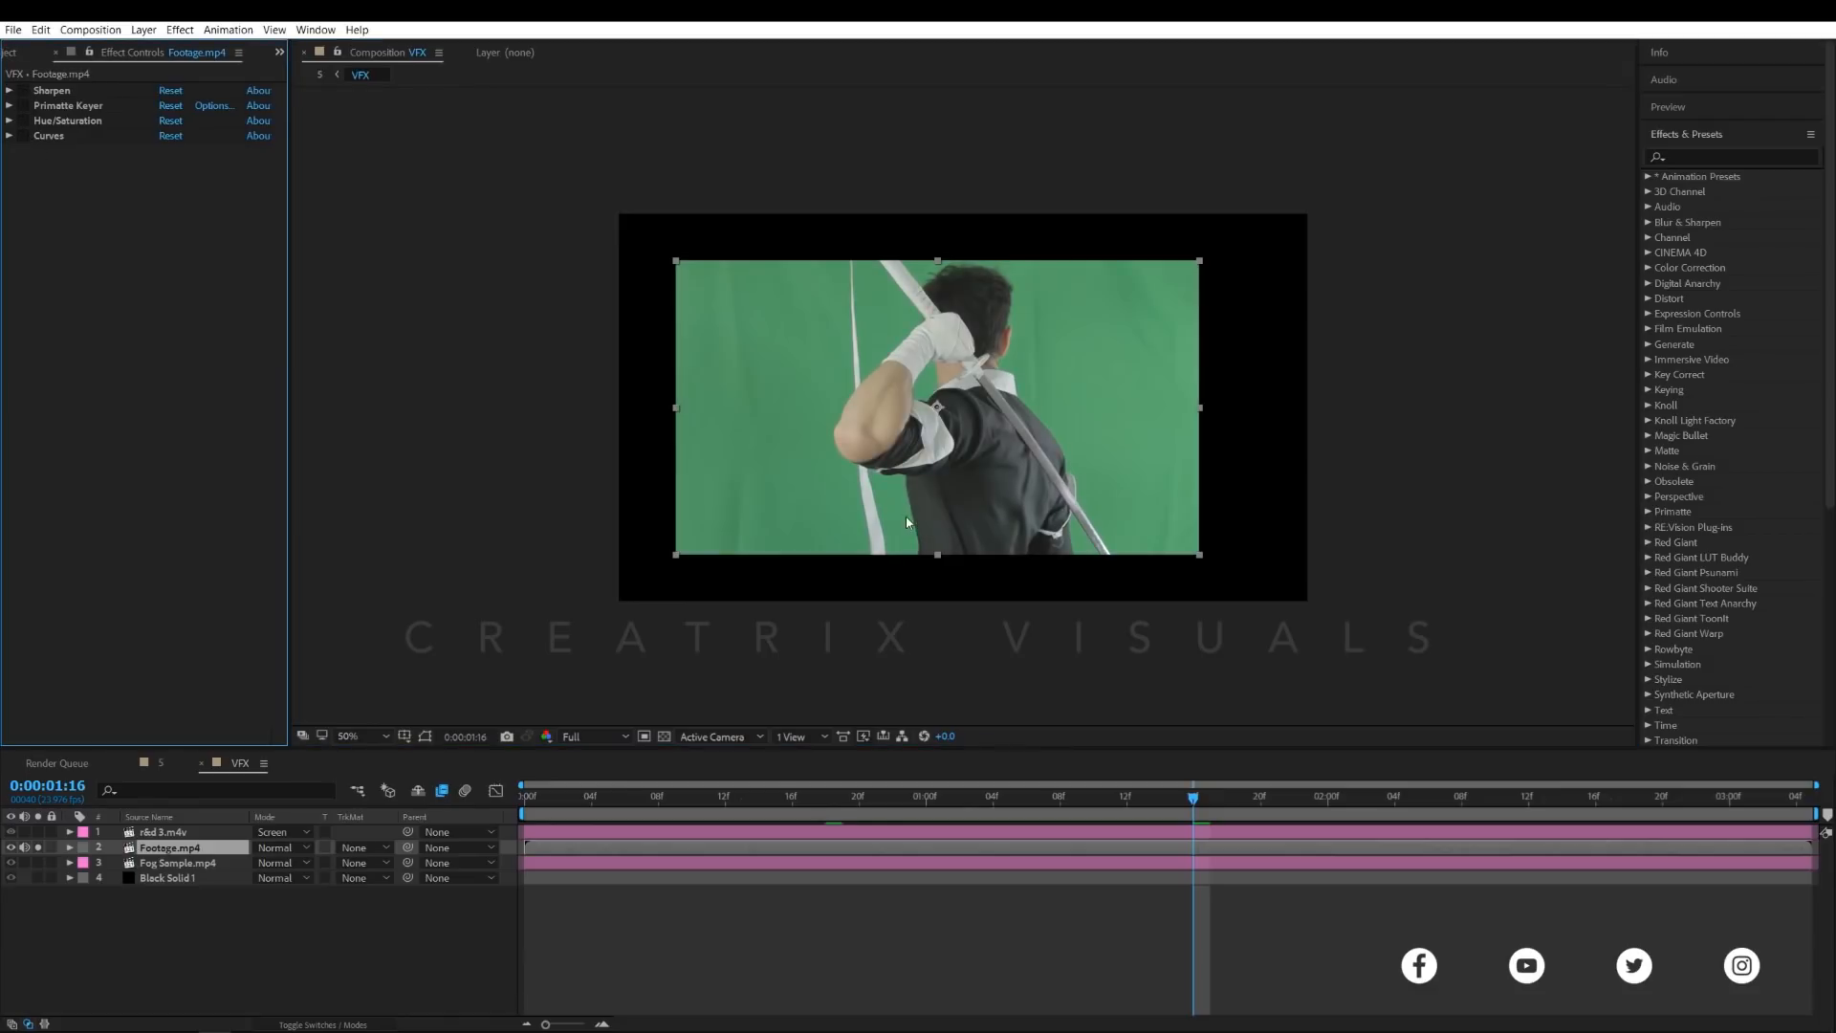
key(slash)
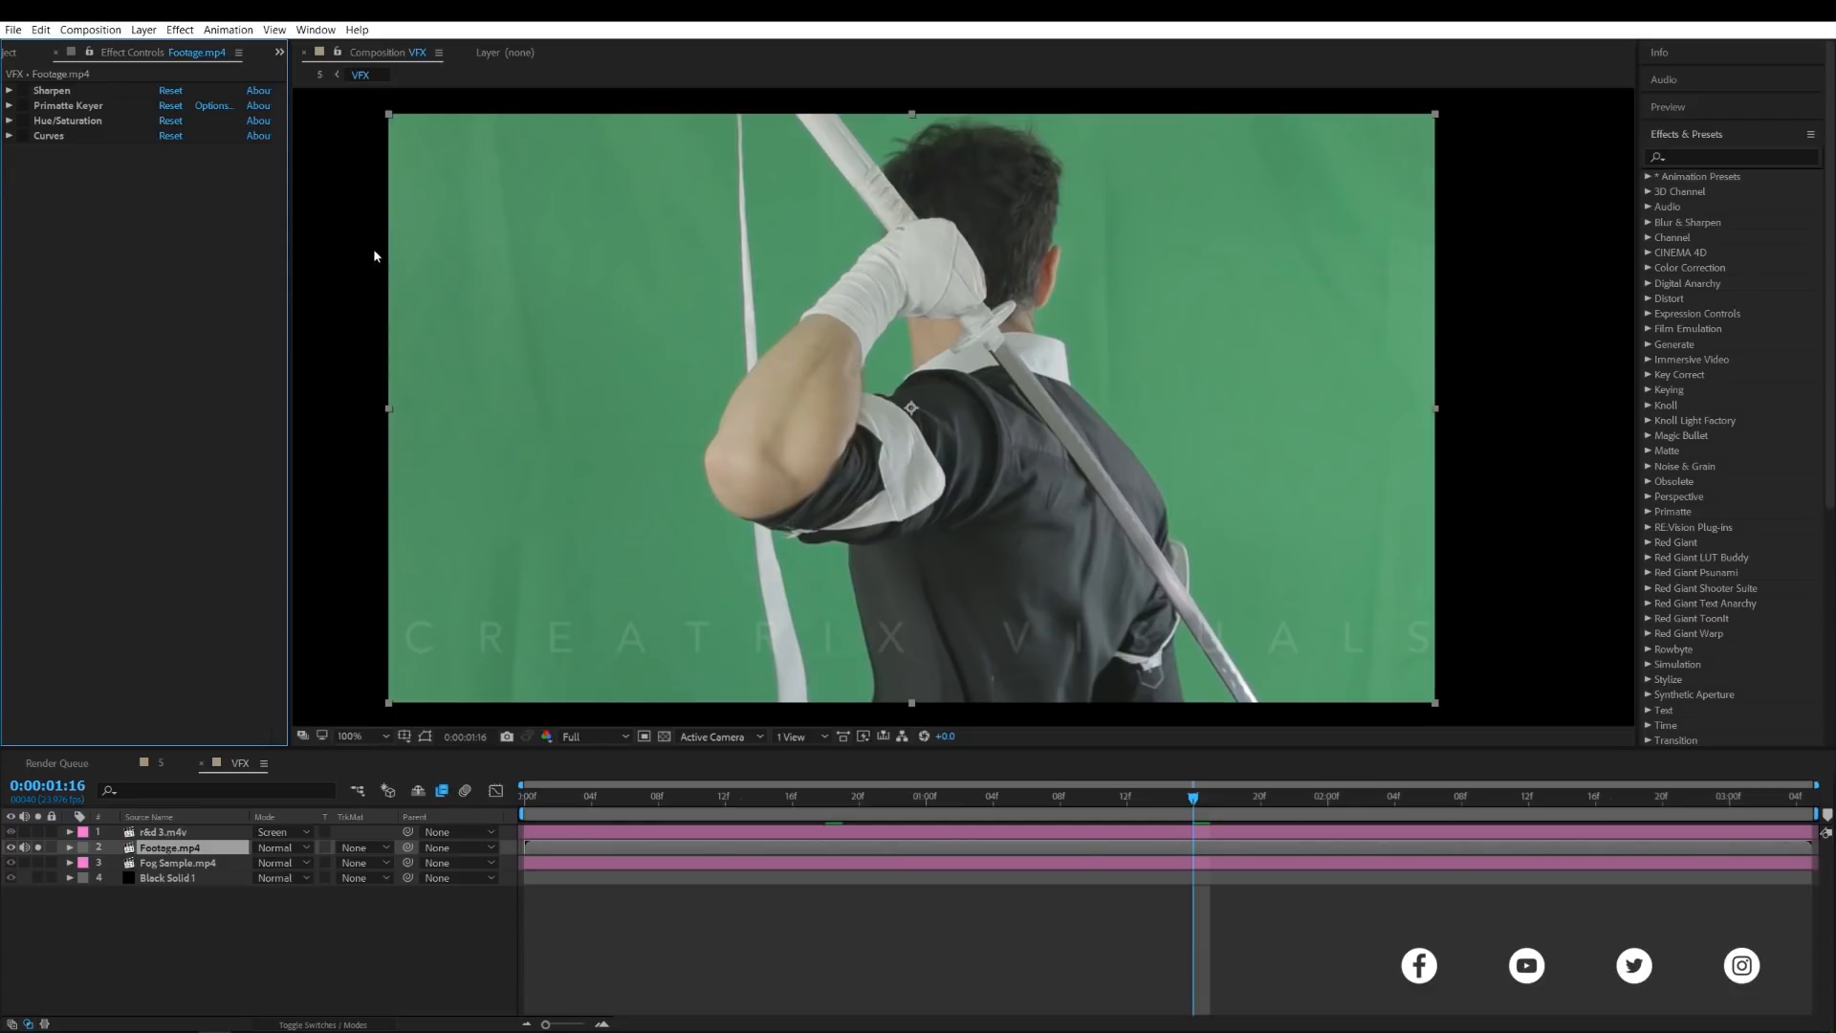
key(comma)
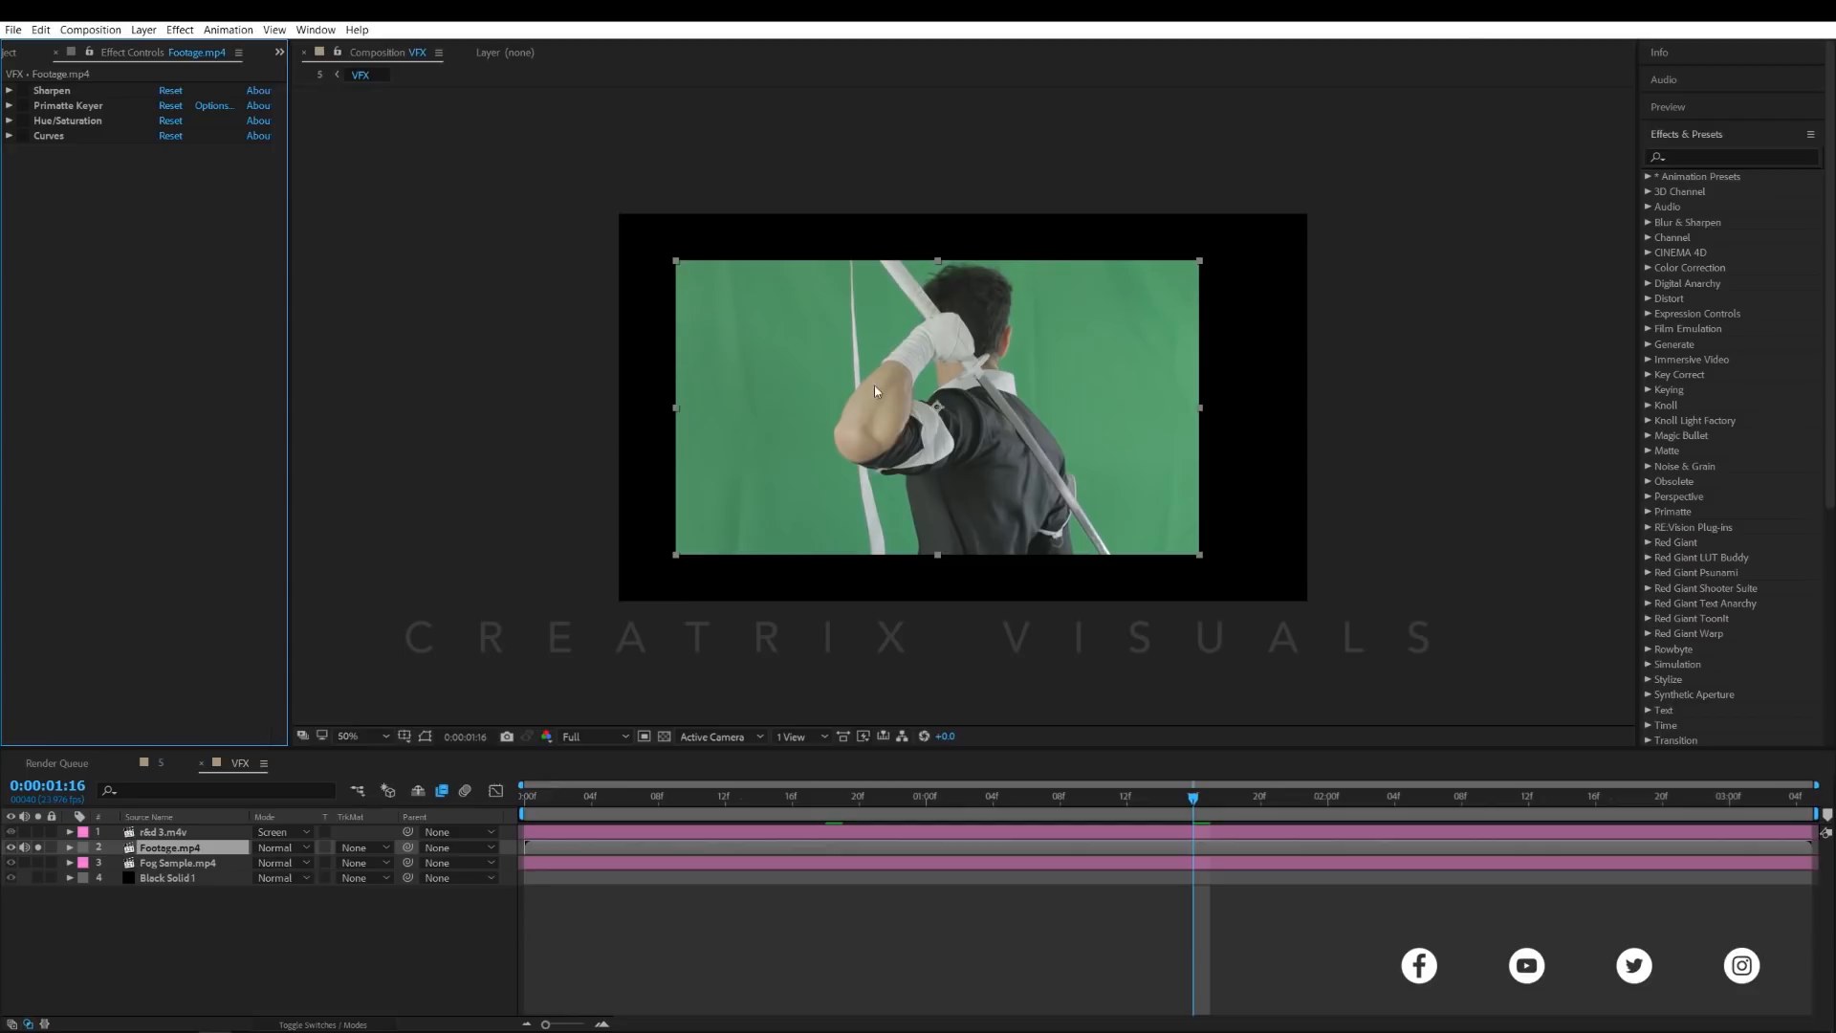
click(160, 762)
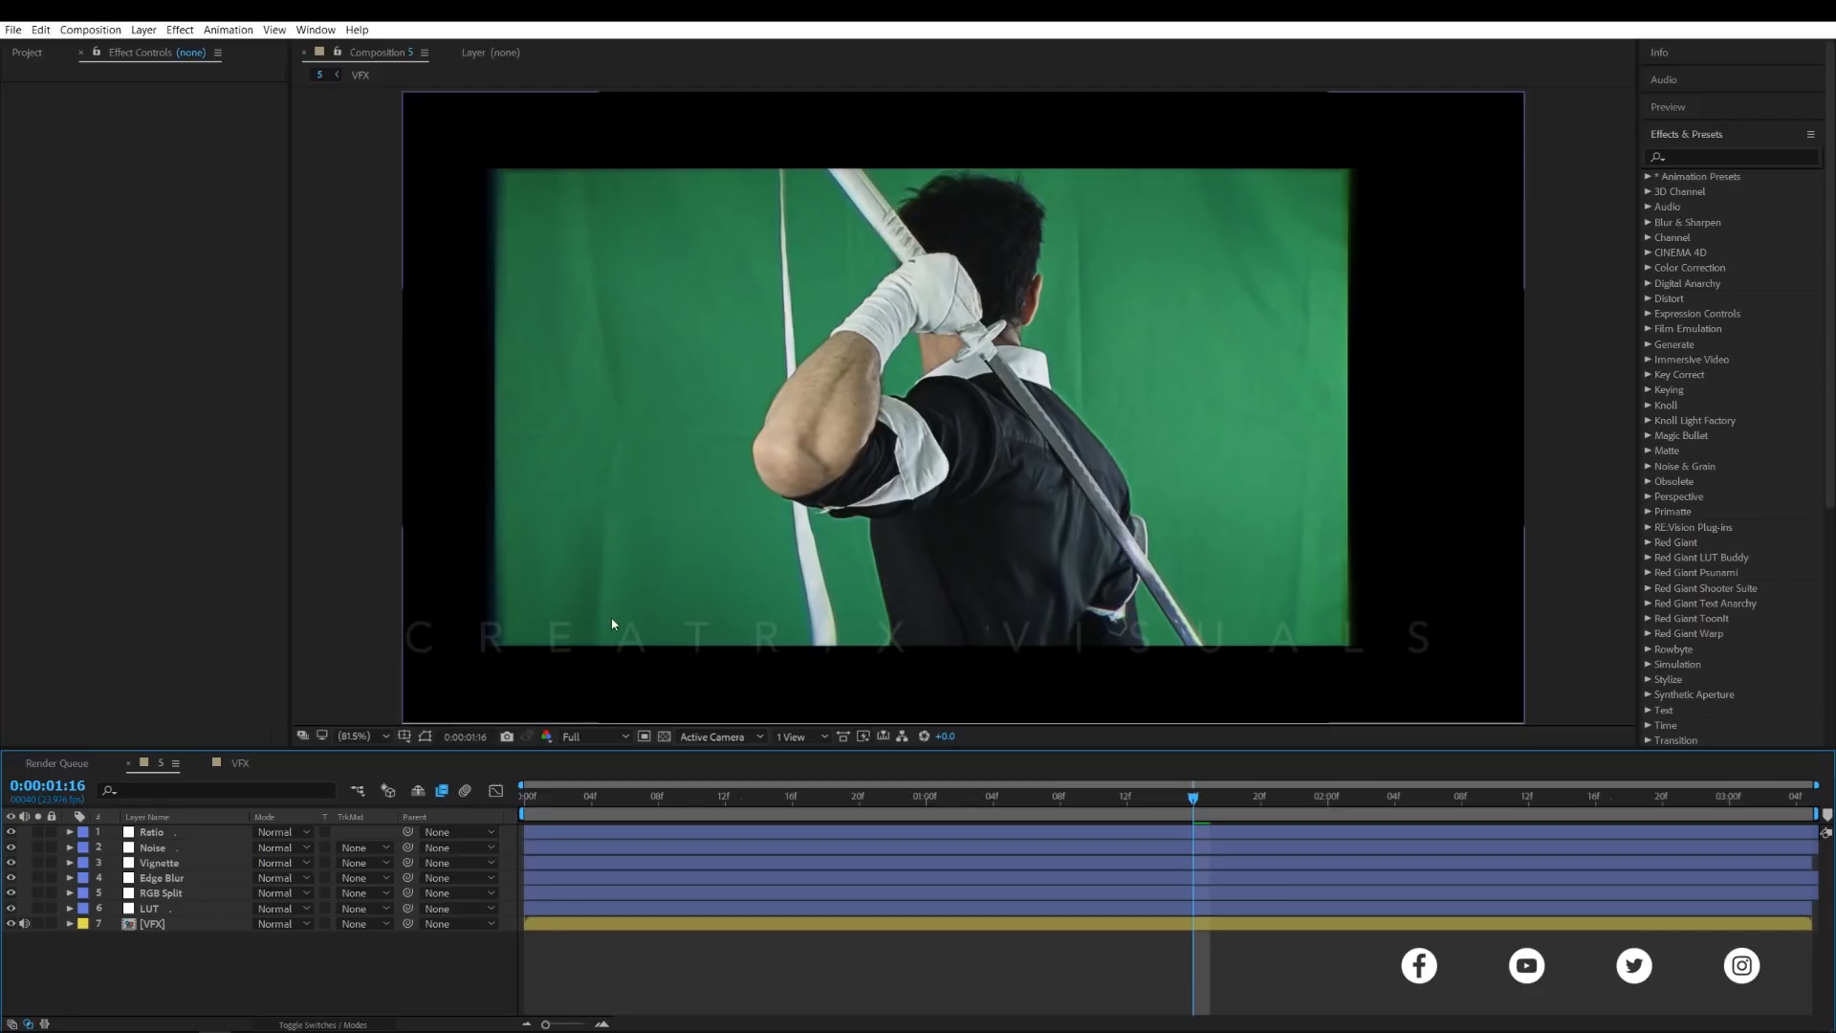
click(240, 763)
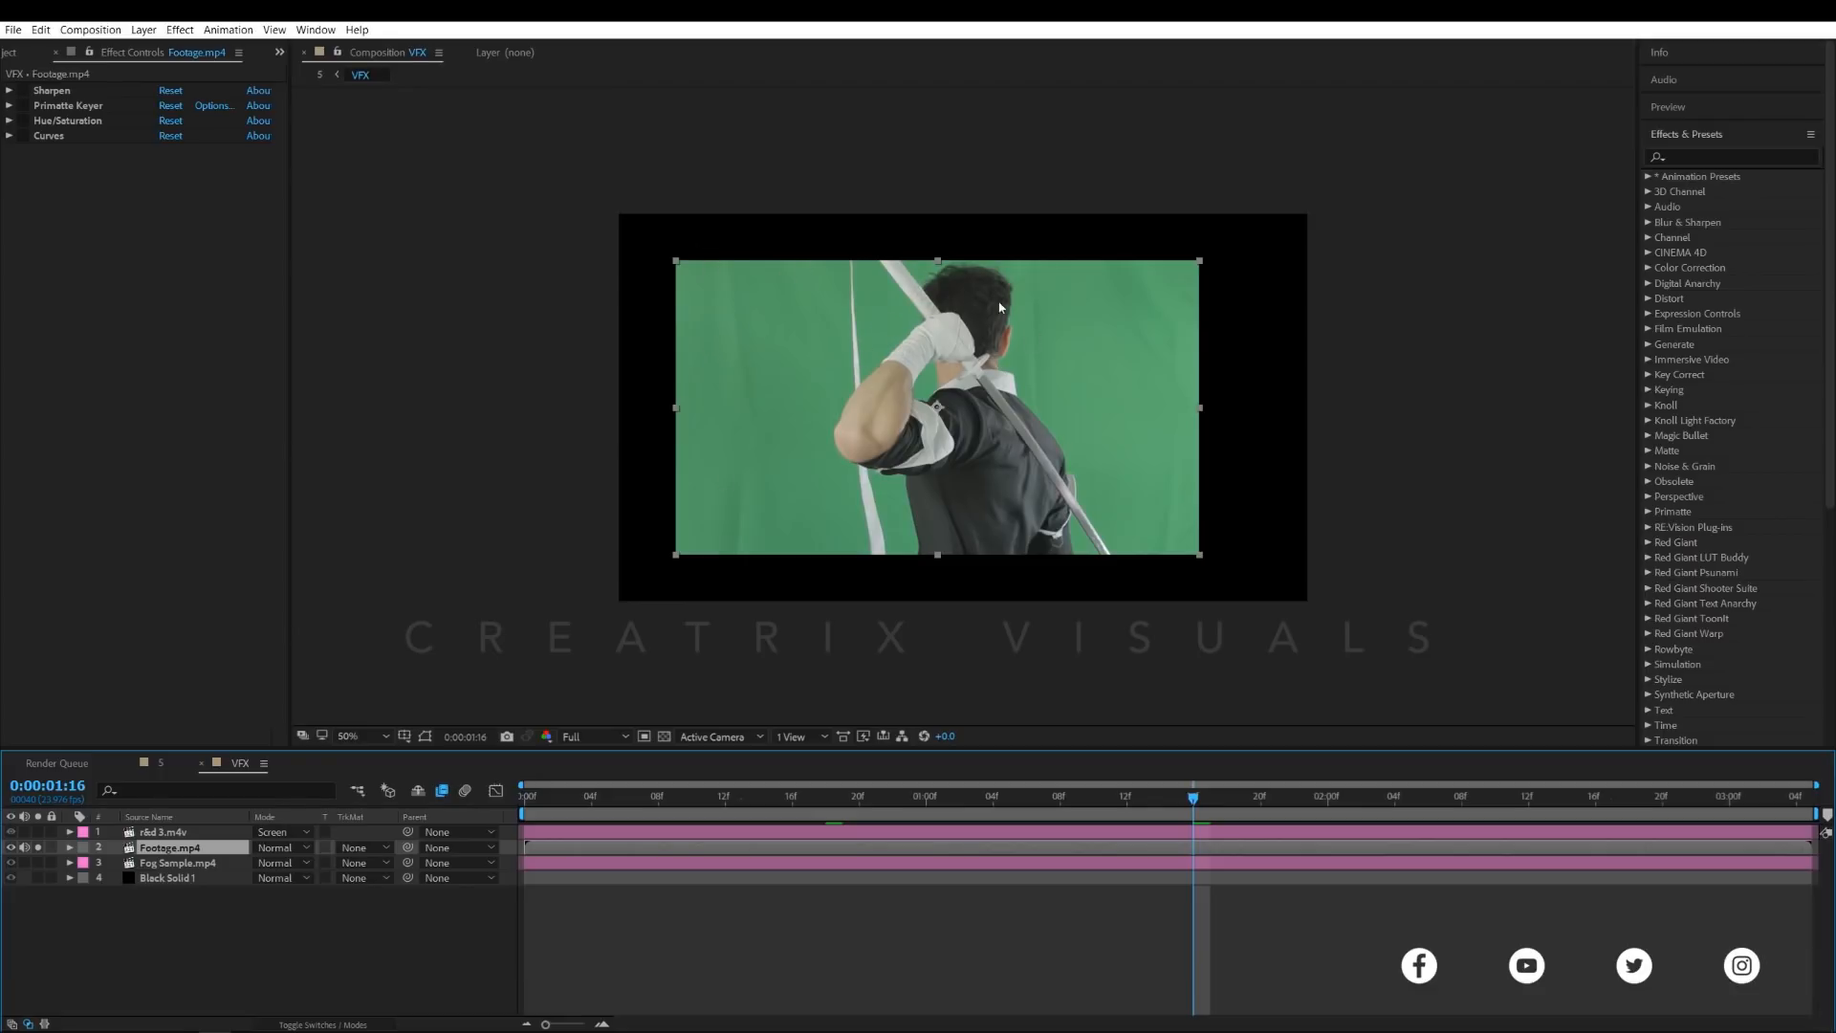
- Try a scale of 100% on the Footage.mp4 layer and undo it
key(s)
click(278, 862)
text(100)
key(Return)
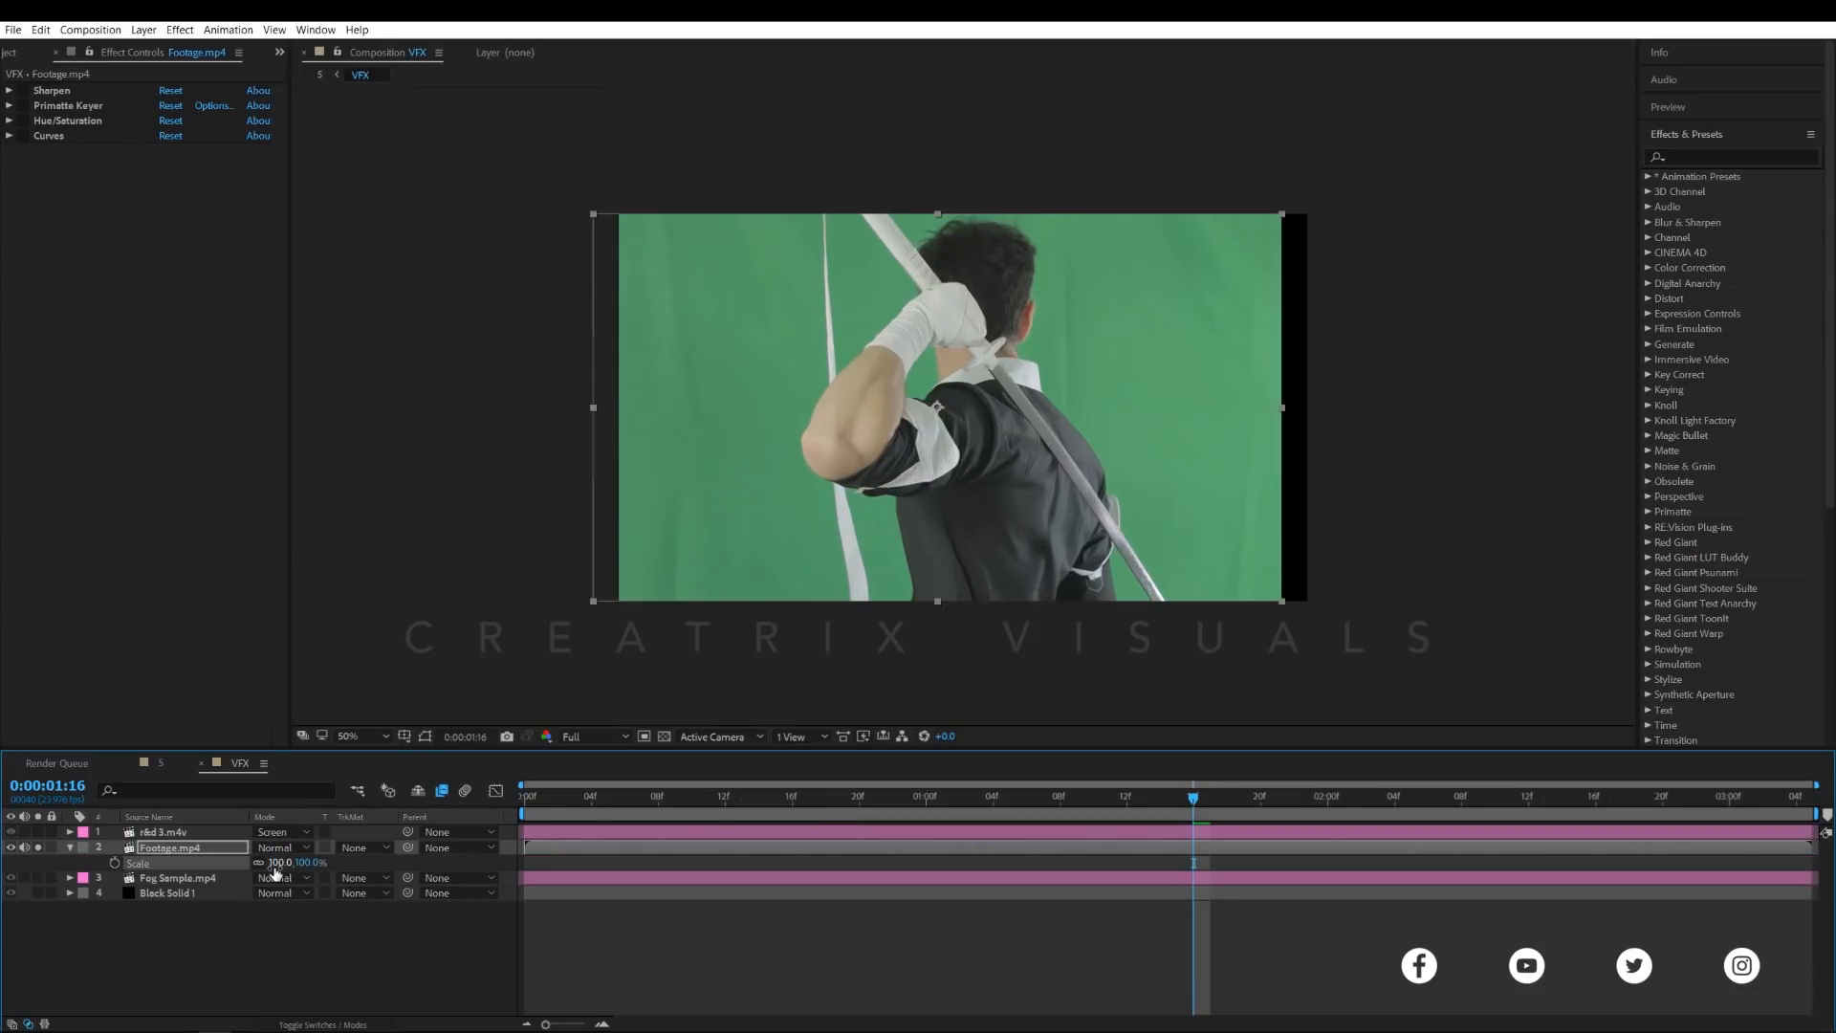
key(ctrl+z)
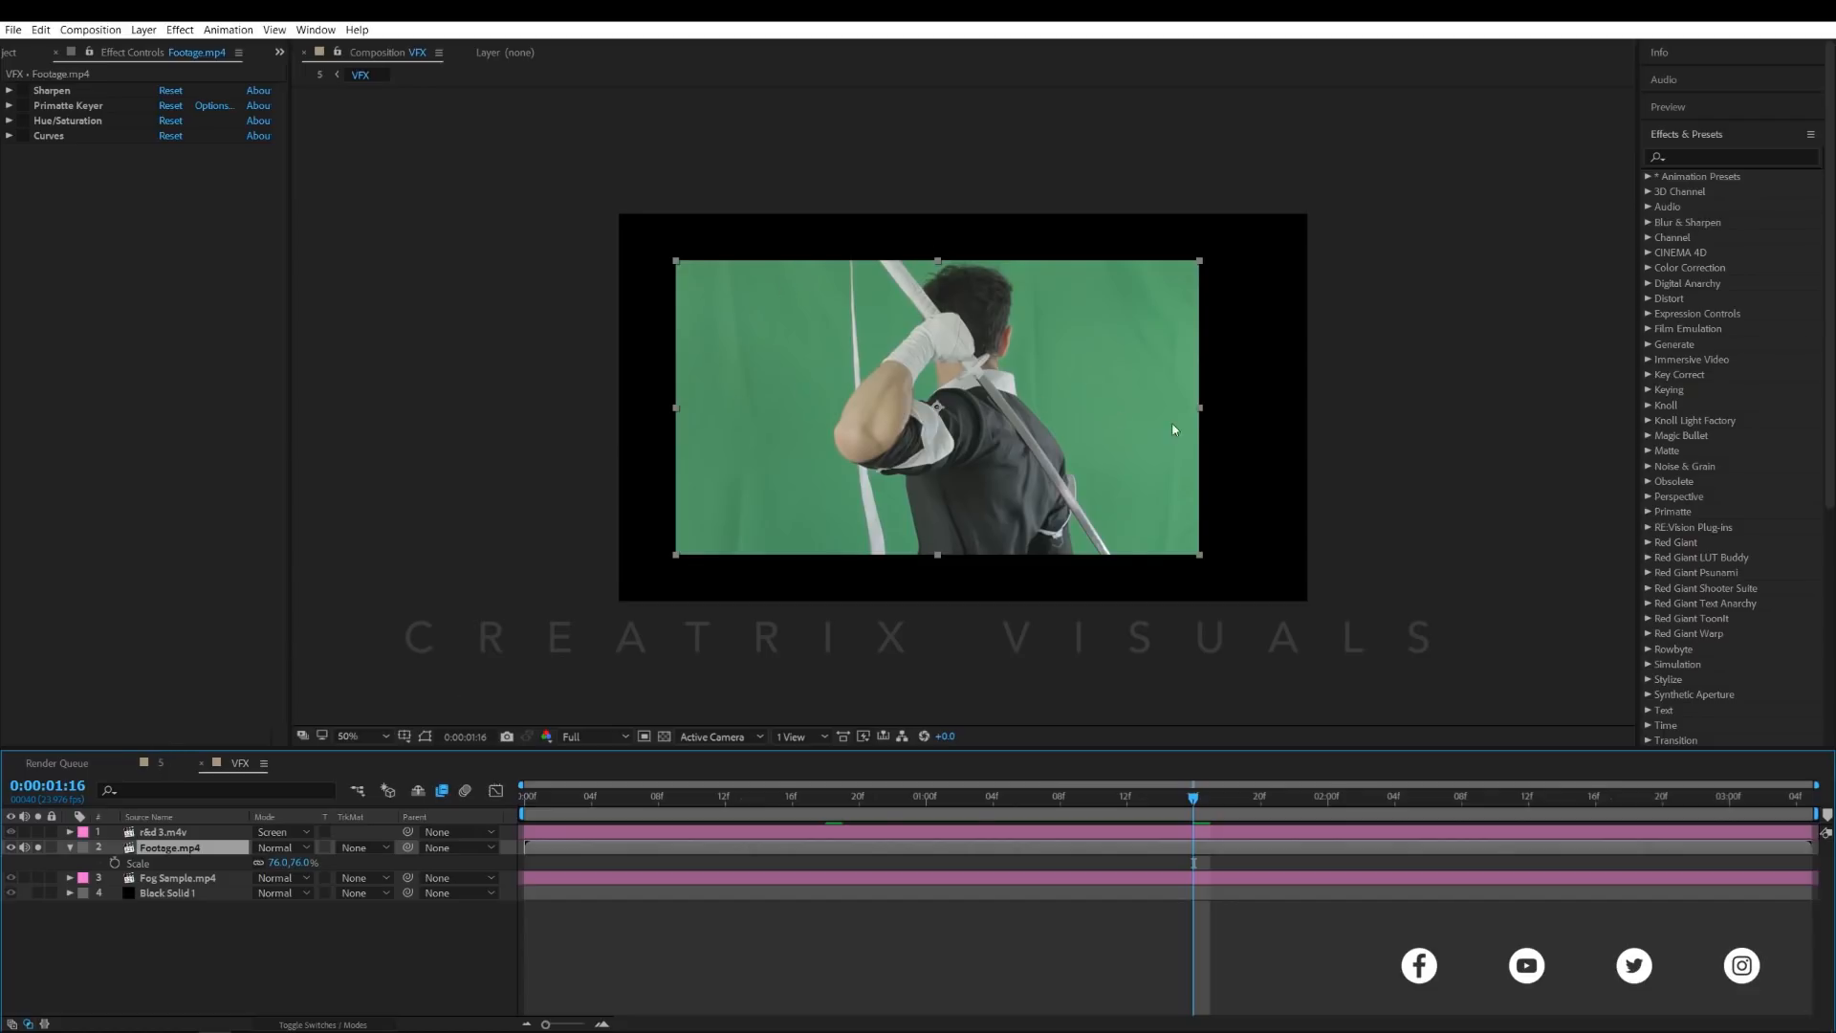
- Compare composition 5 with the VFX composition, viewing the raw green-screen clip against the finished look
click(164, 764)
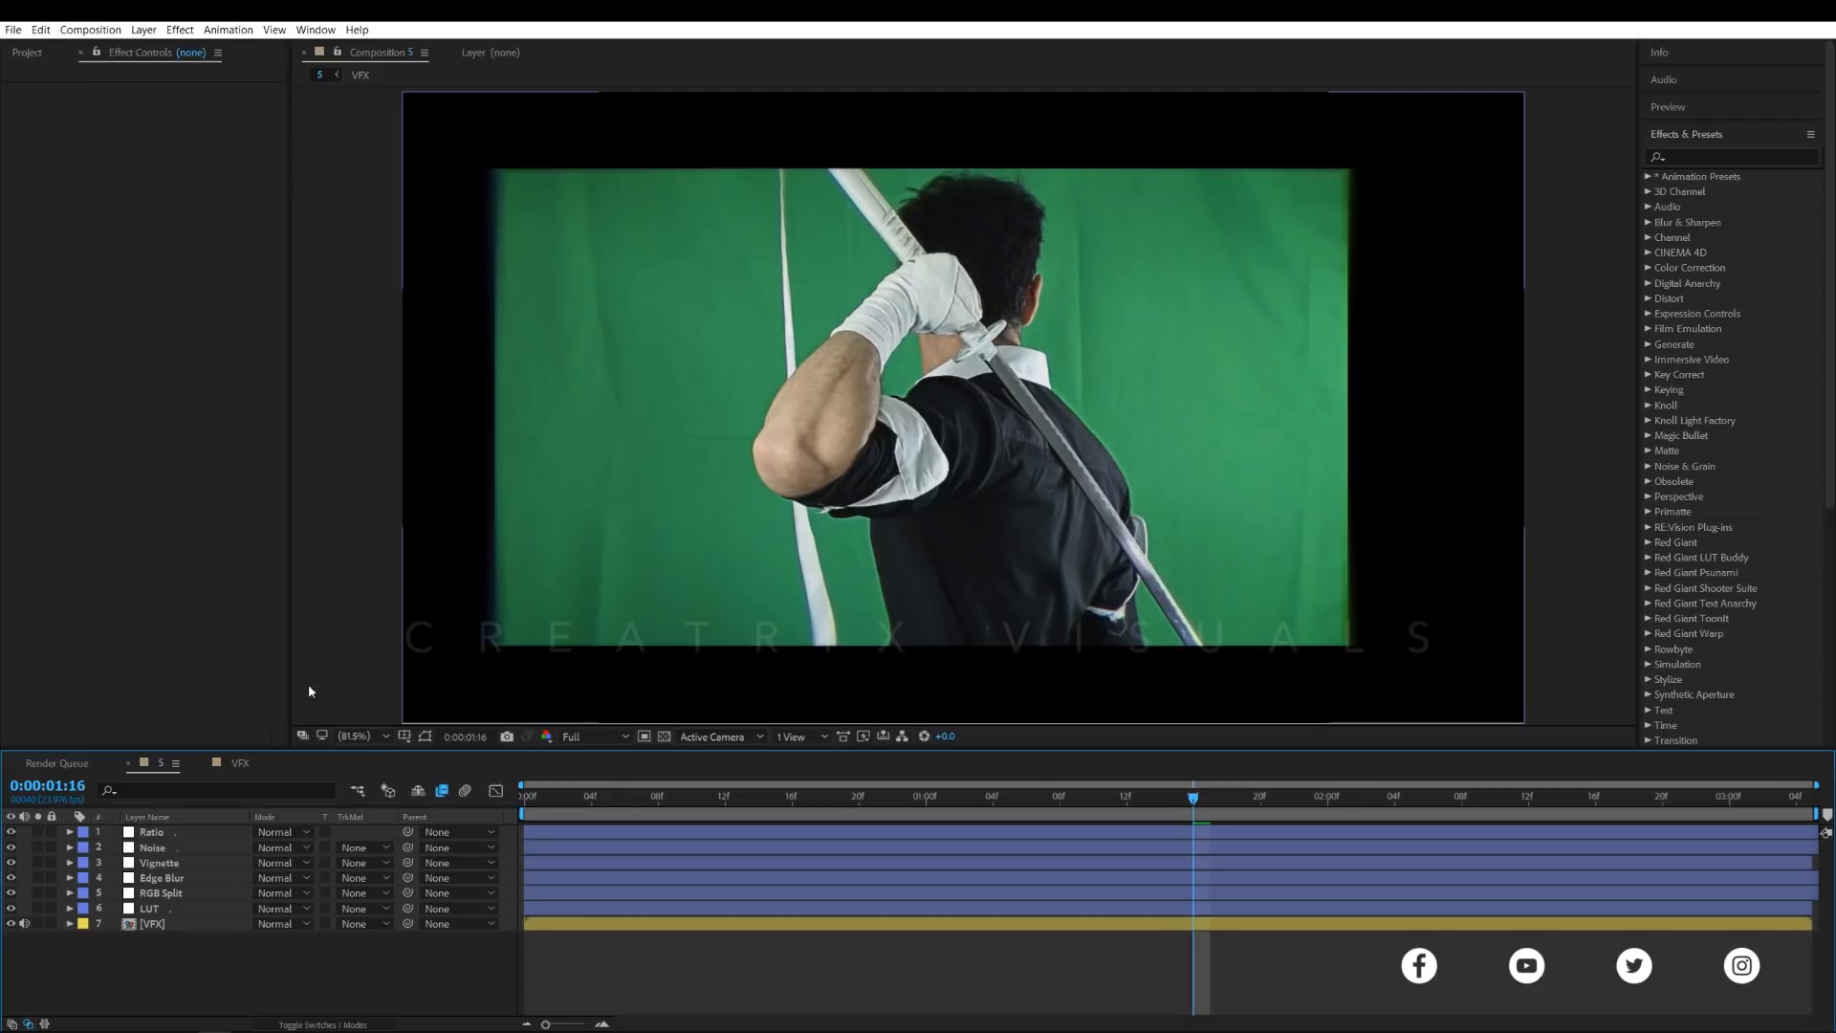
click(238, 763)
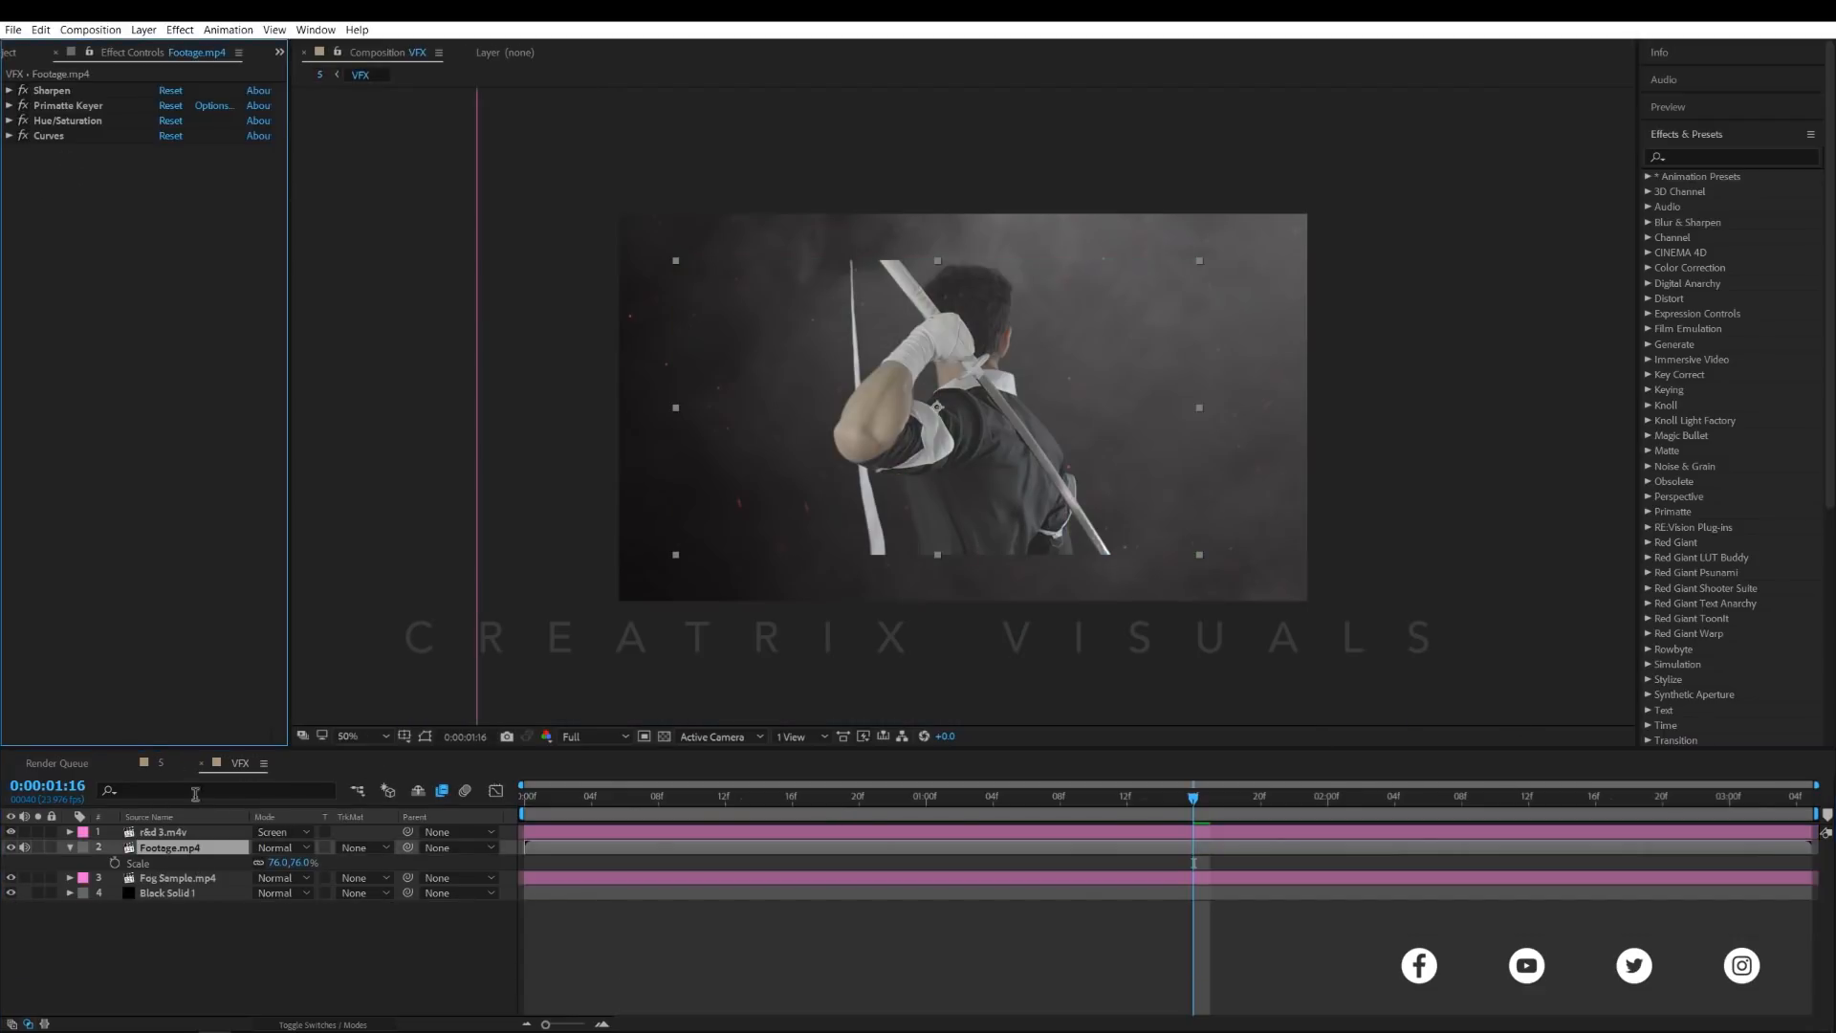
click(160, 763)
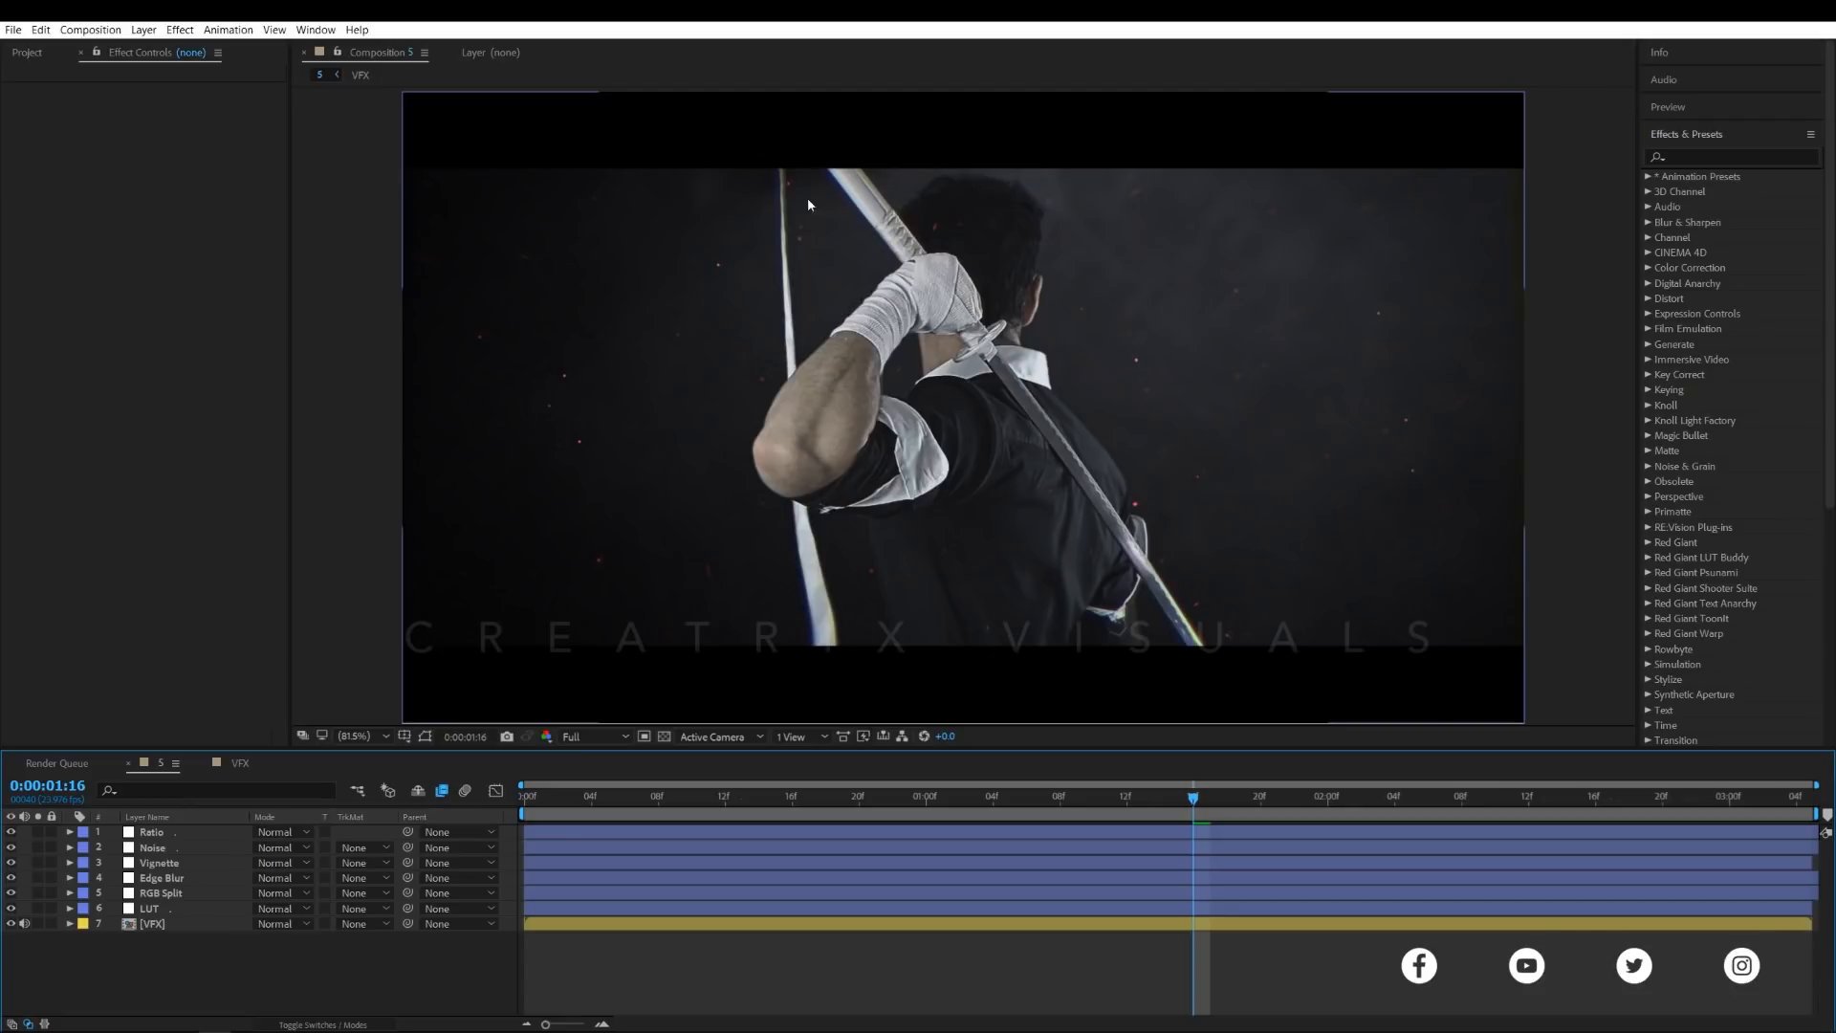
click(243, 767)
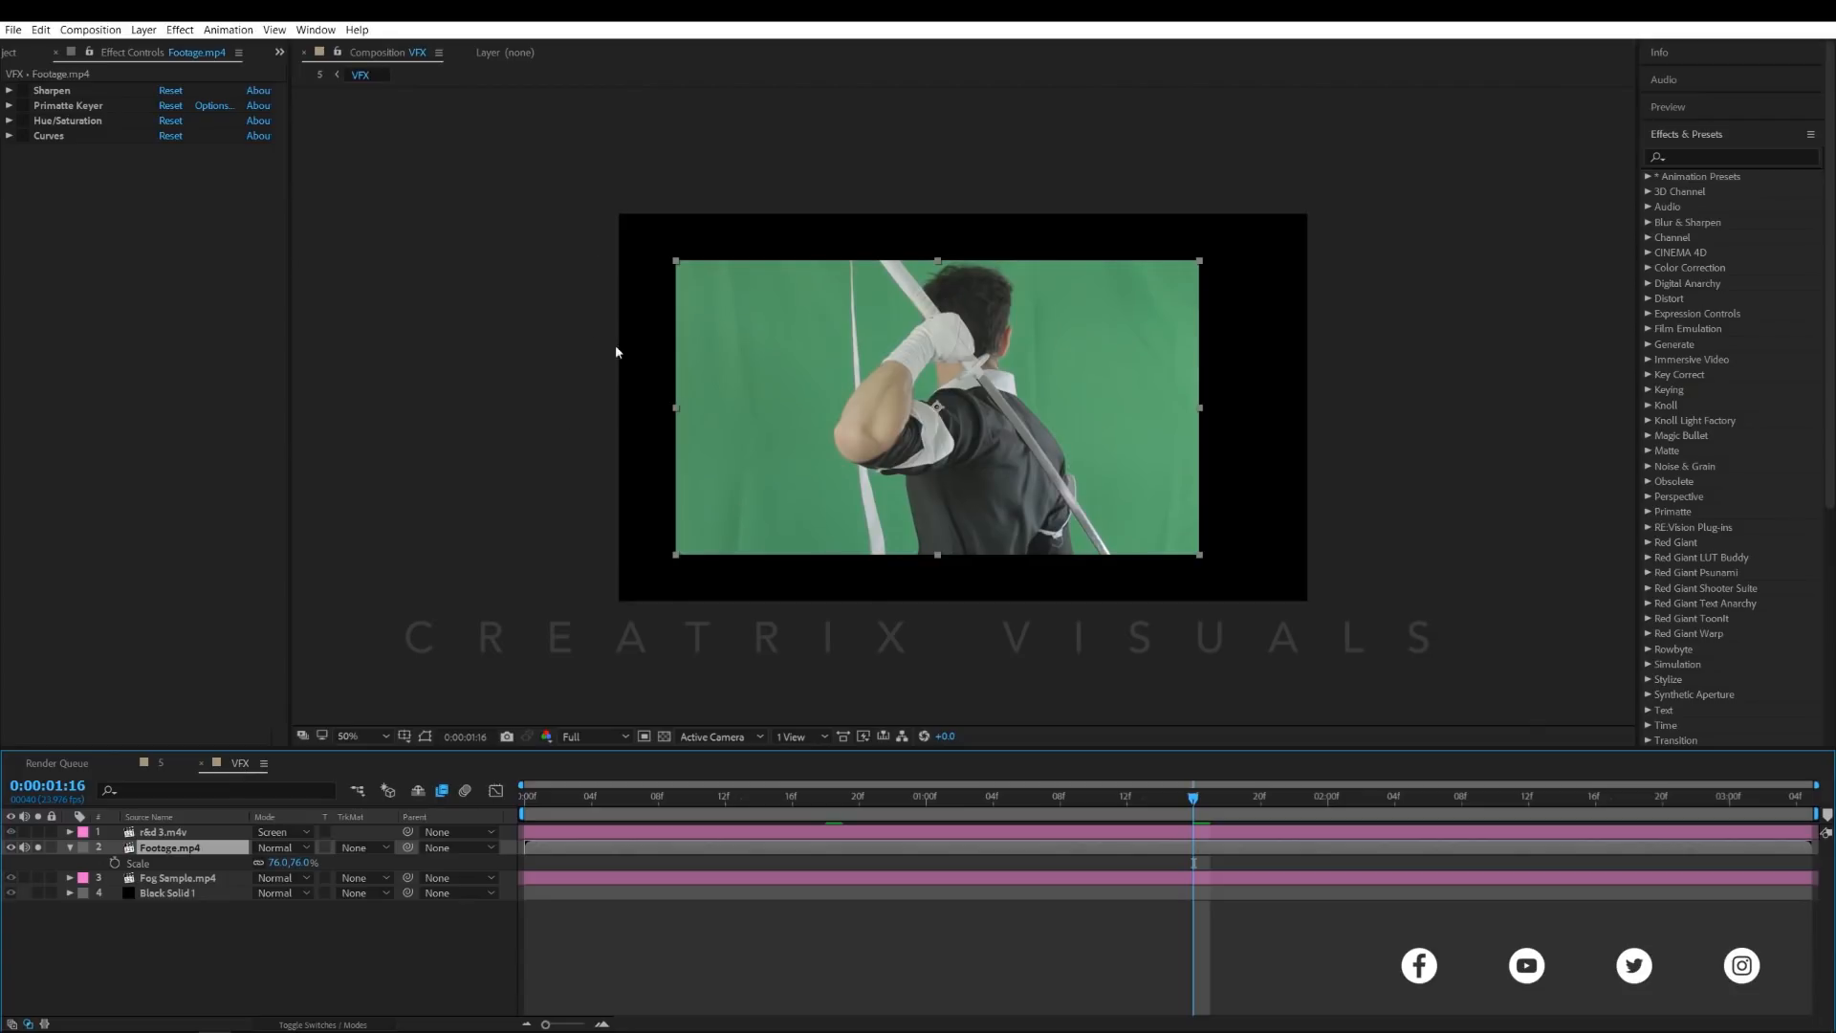
- Enable the Sharpen effect on Footage.mp4 and toggle it to inspect the close-up detail on the sword and shoulder
key(period)
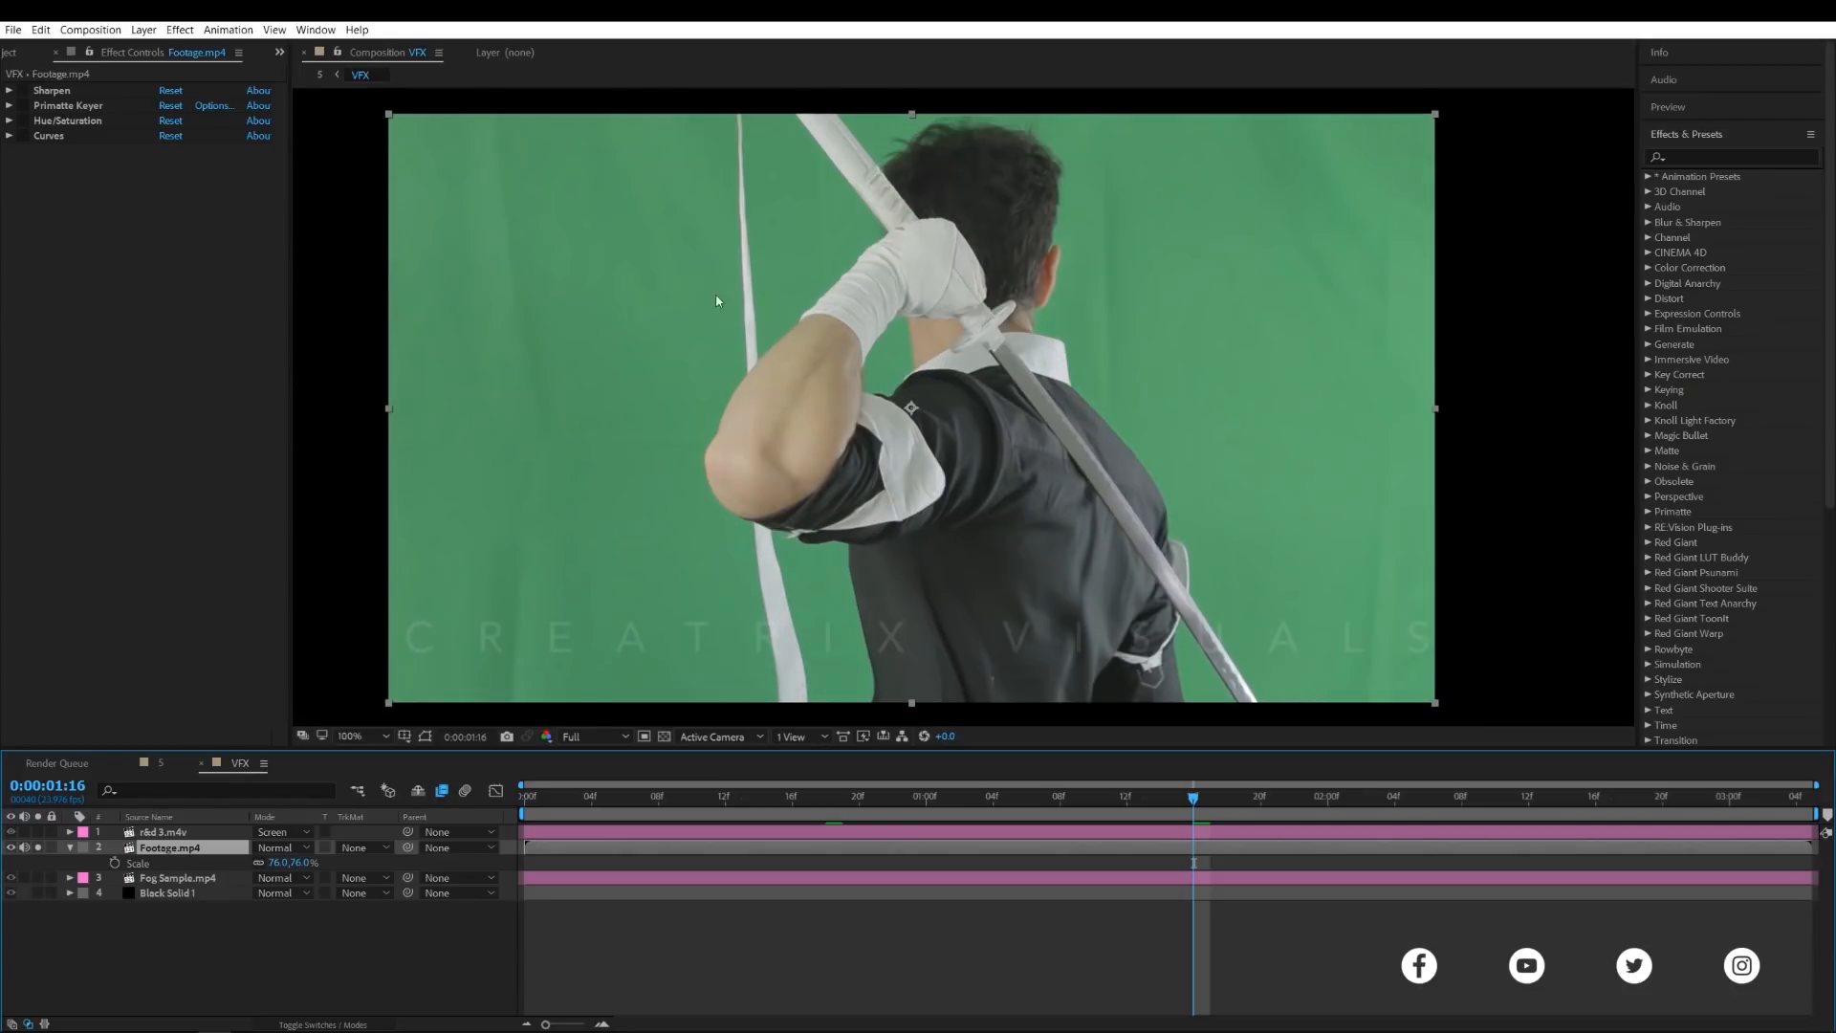
key(period)
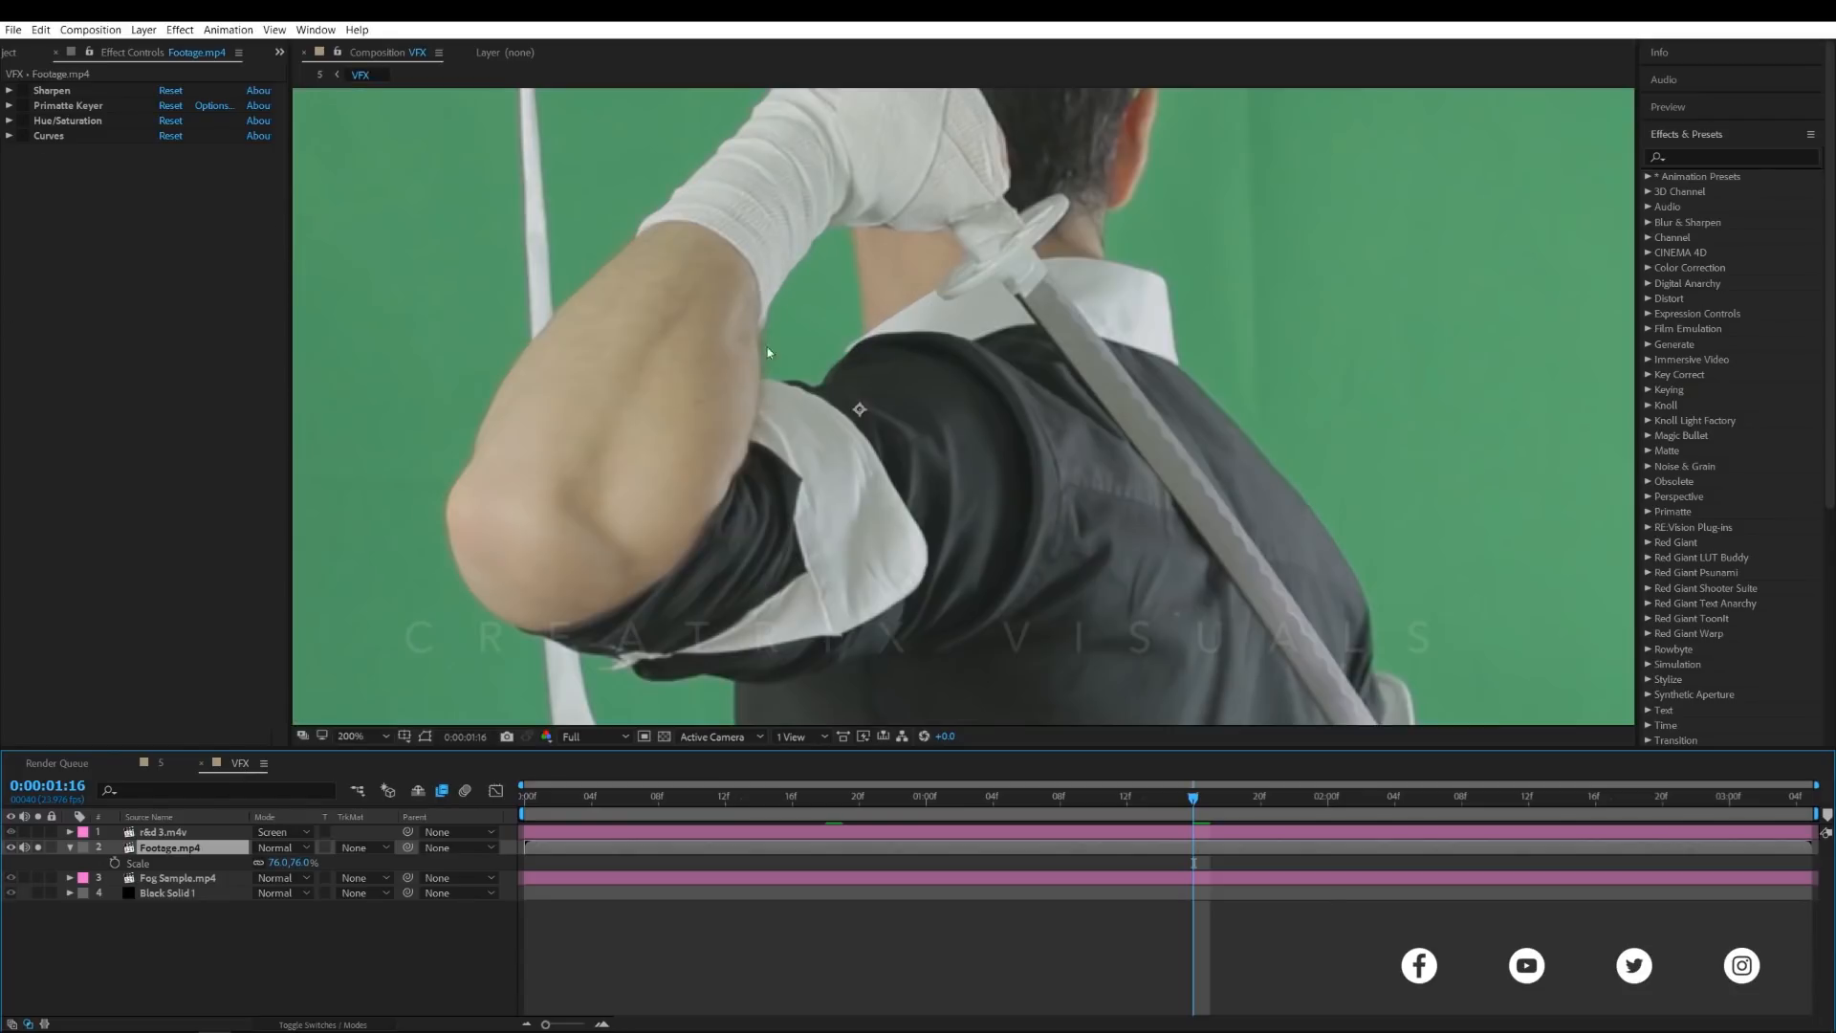
click(23, 92)
scroll(1323, 333, up, 1)
drag(1323, 333, 1000, 478)
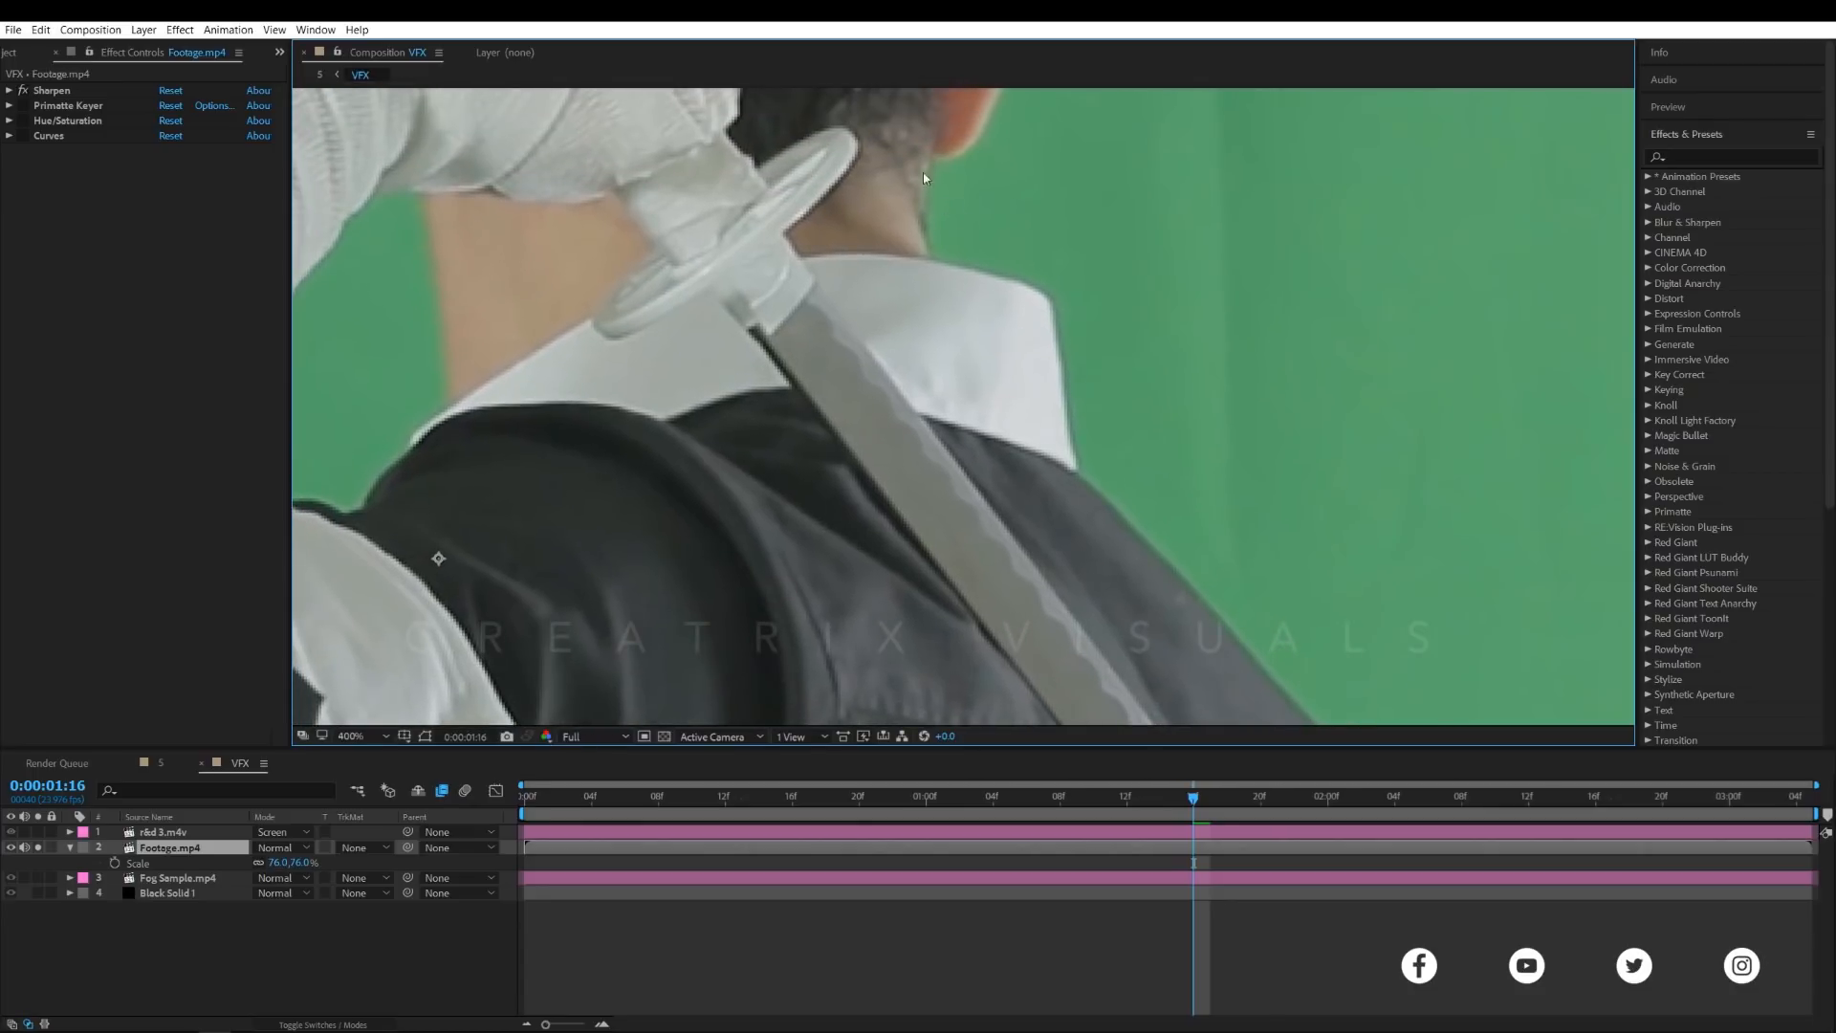
click(25, 93)
click(24, 93)
scroll(920, 187, down, 1)
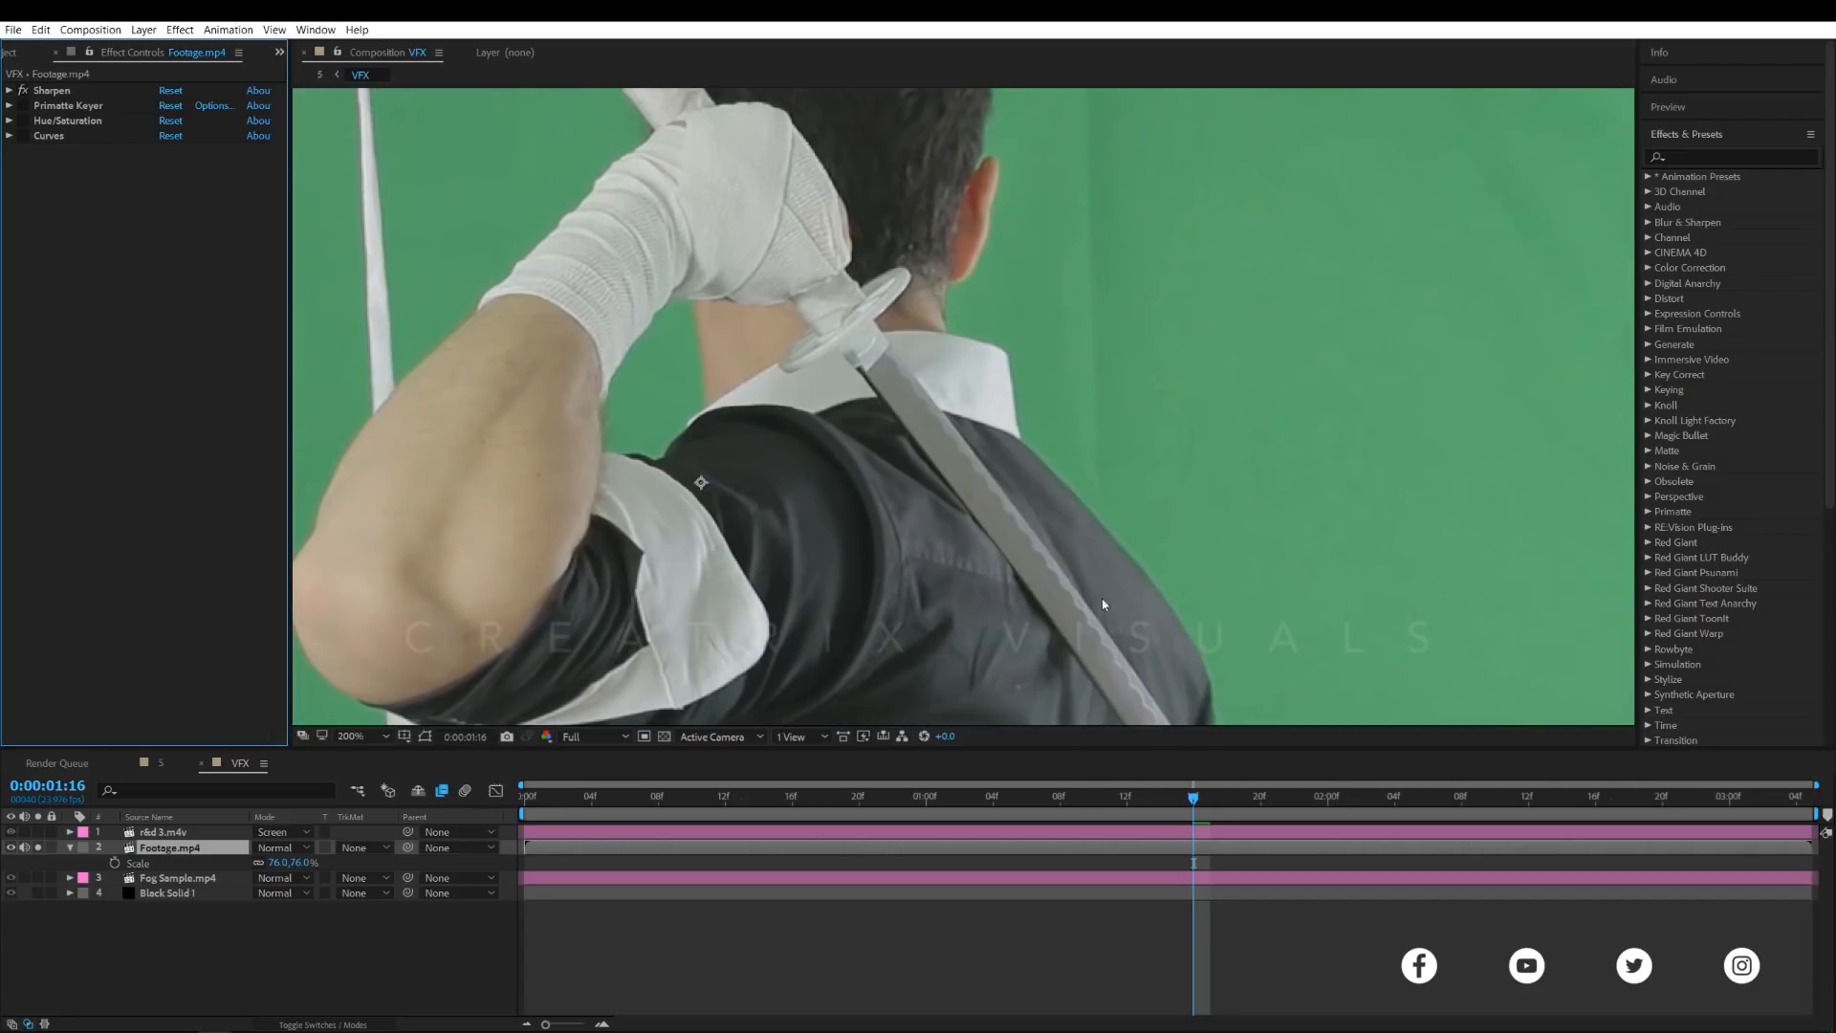
- Fit the whole VFX composition in the viewer and look over the available keying effects, including Keylight (1.2)
scroll(1167, 539, down, 4)
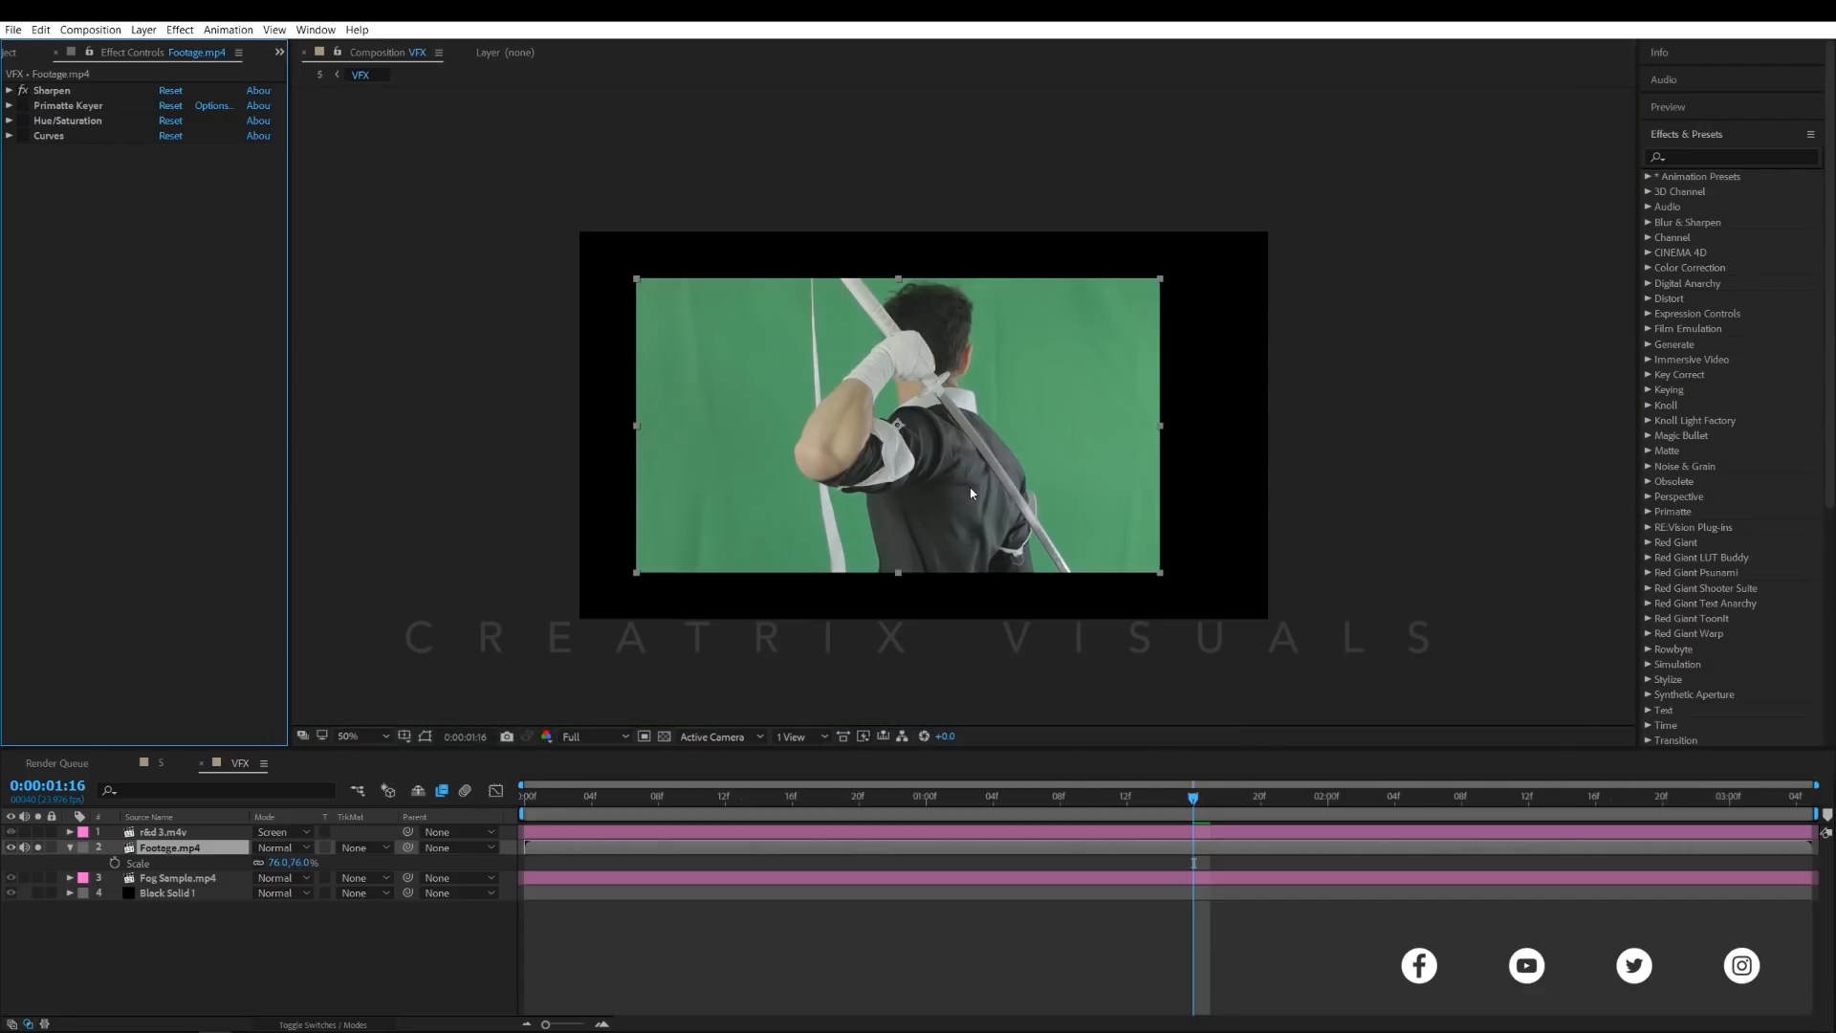
drag(875, 453, 925, 427)
click(585, 737)
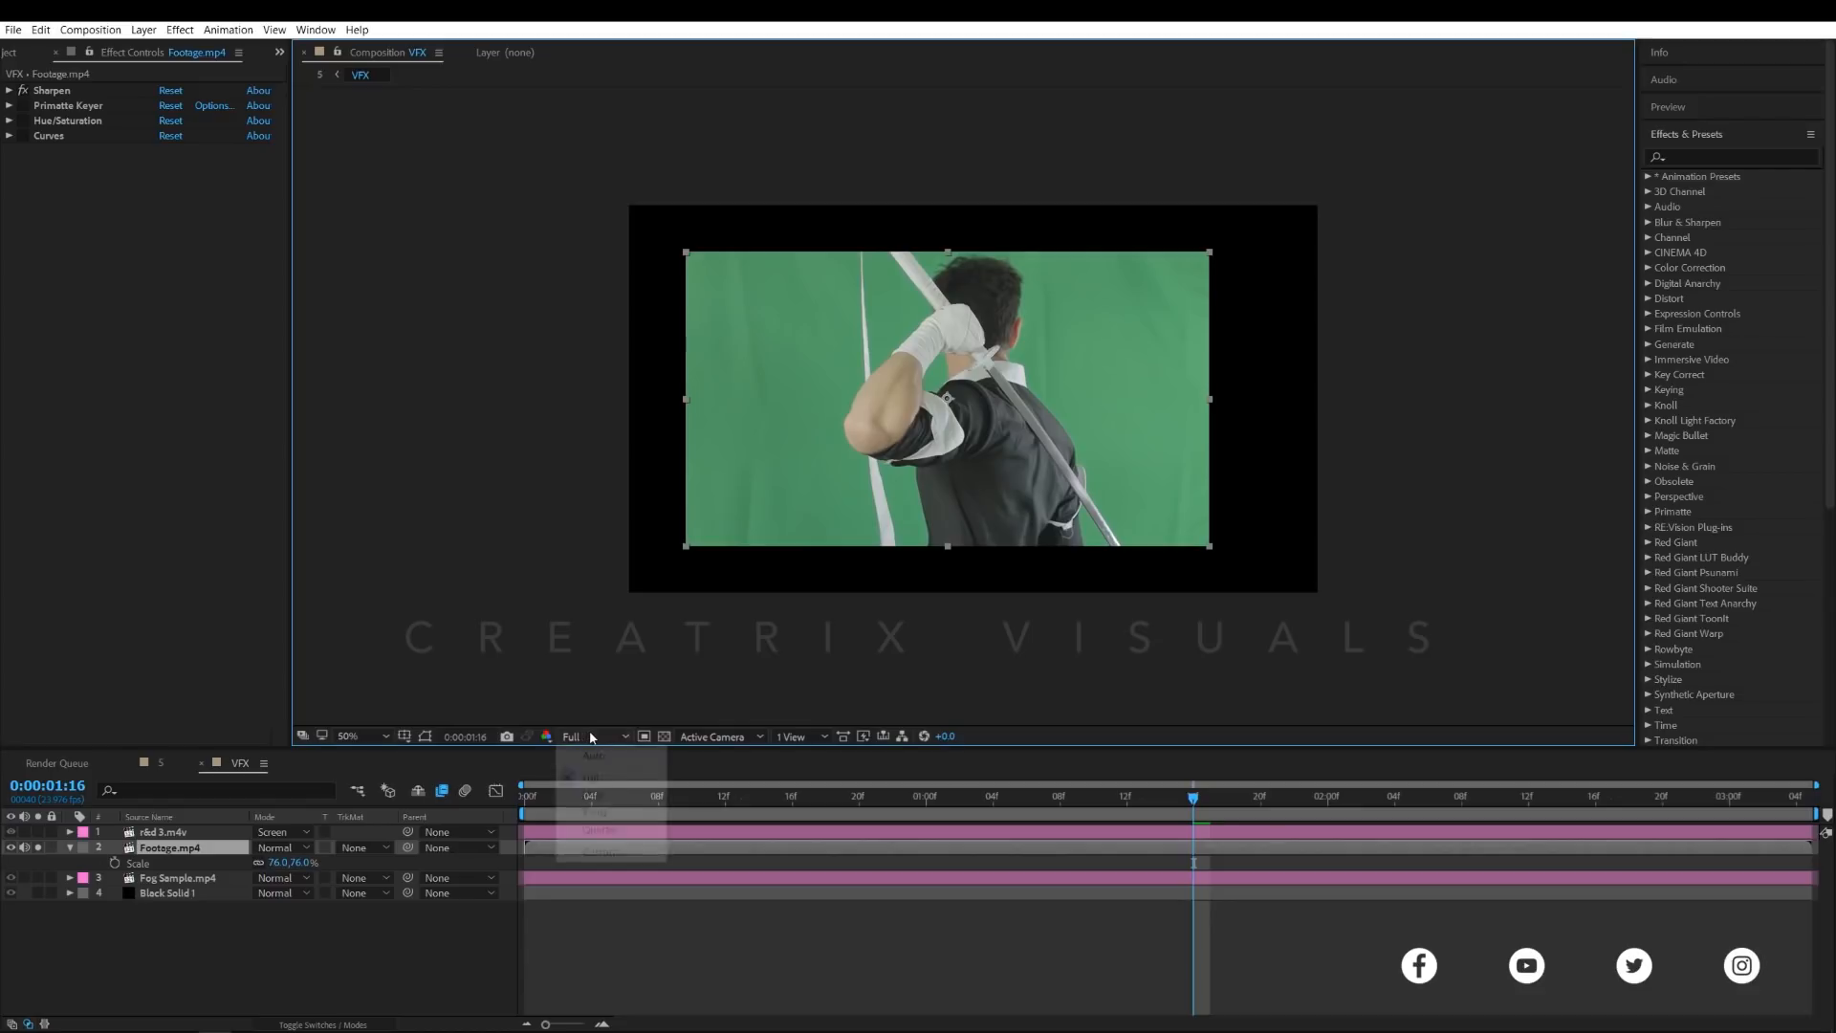
click(368, 736)
click(378, 763)
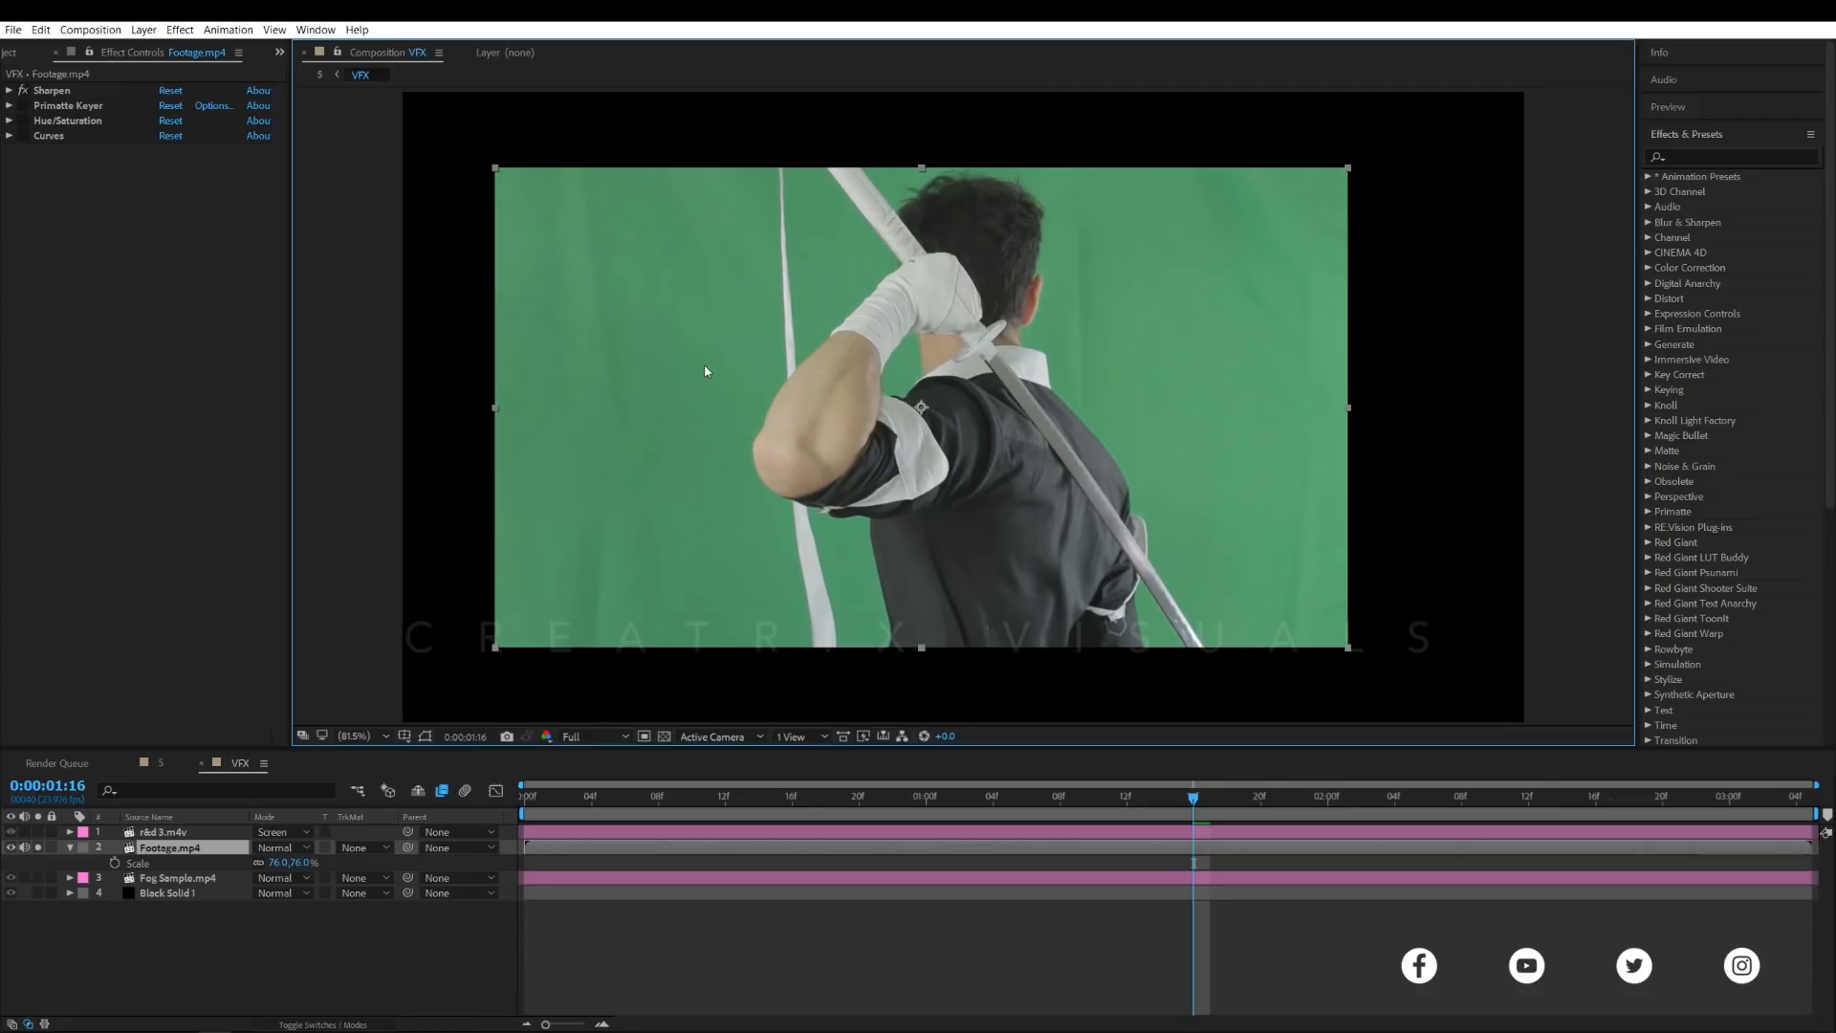
click(181, 30)
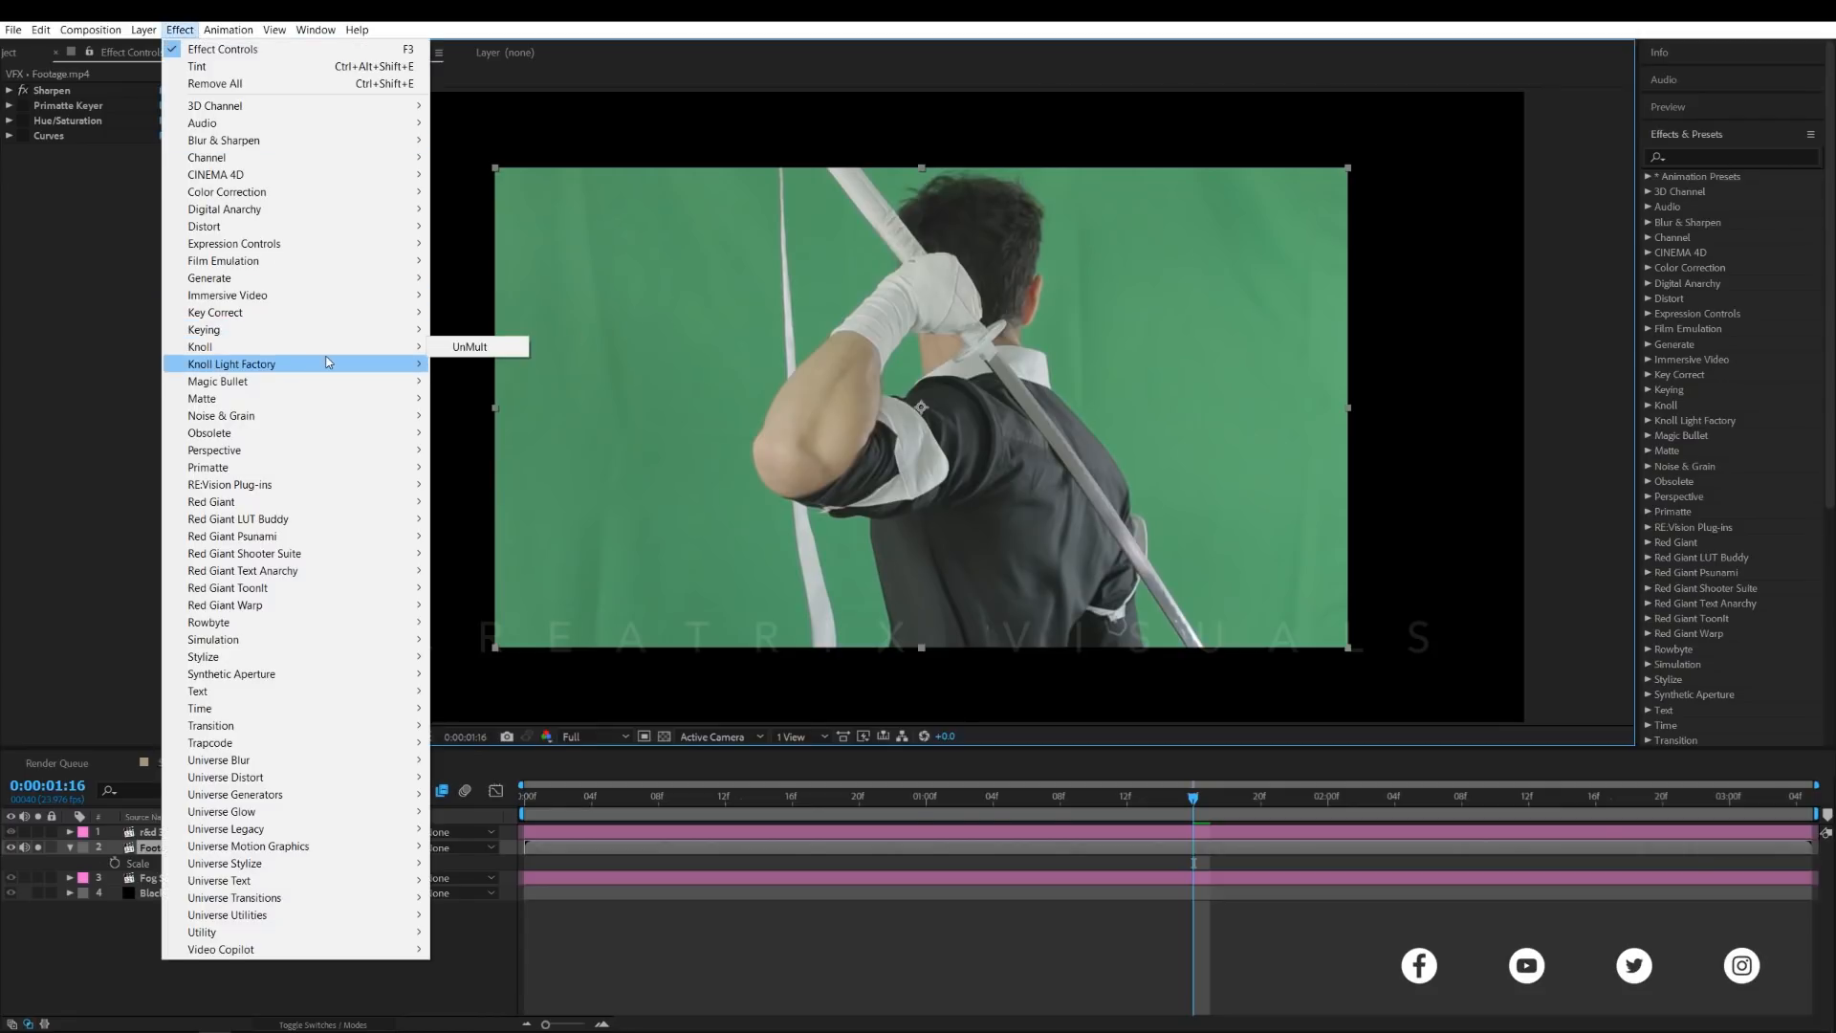
mouse_move(325, 329)
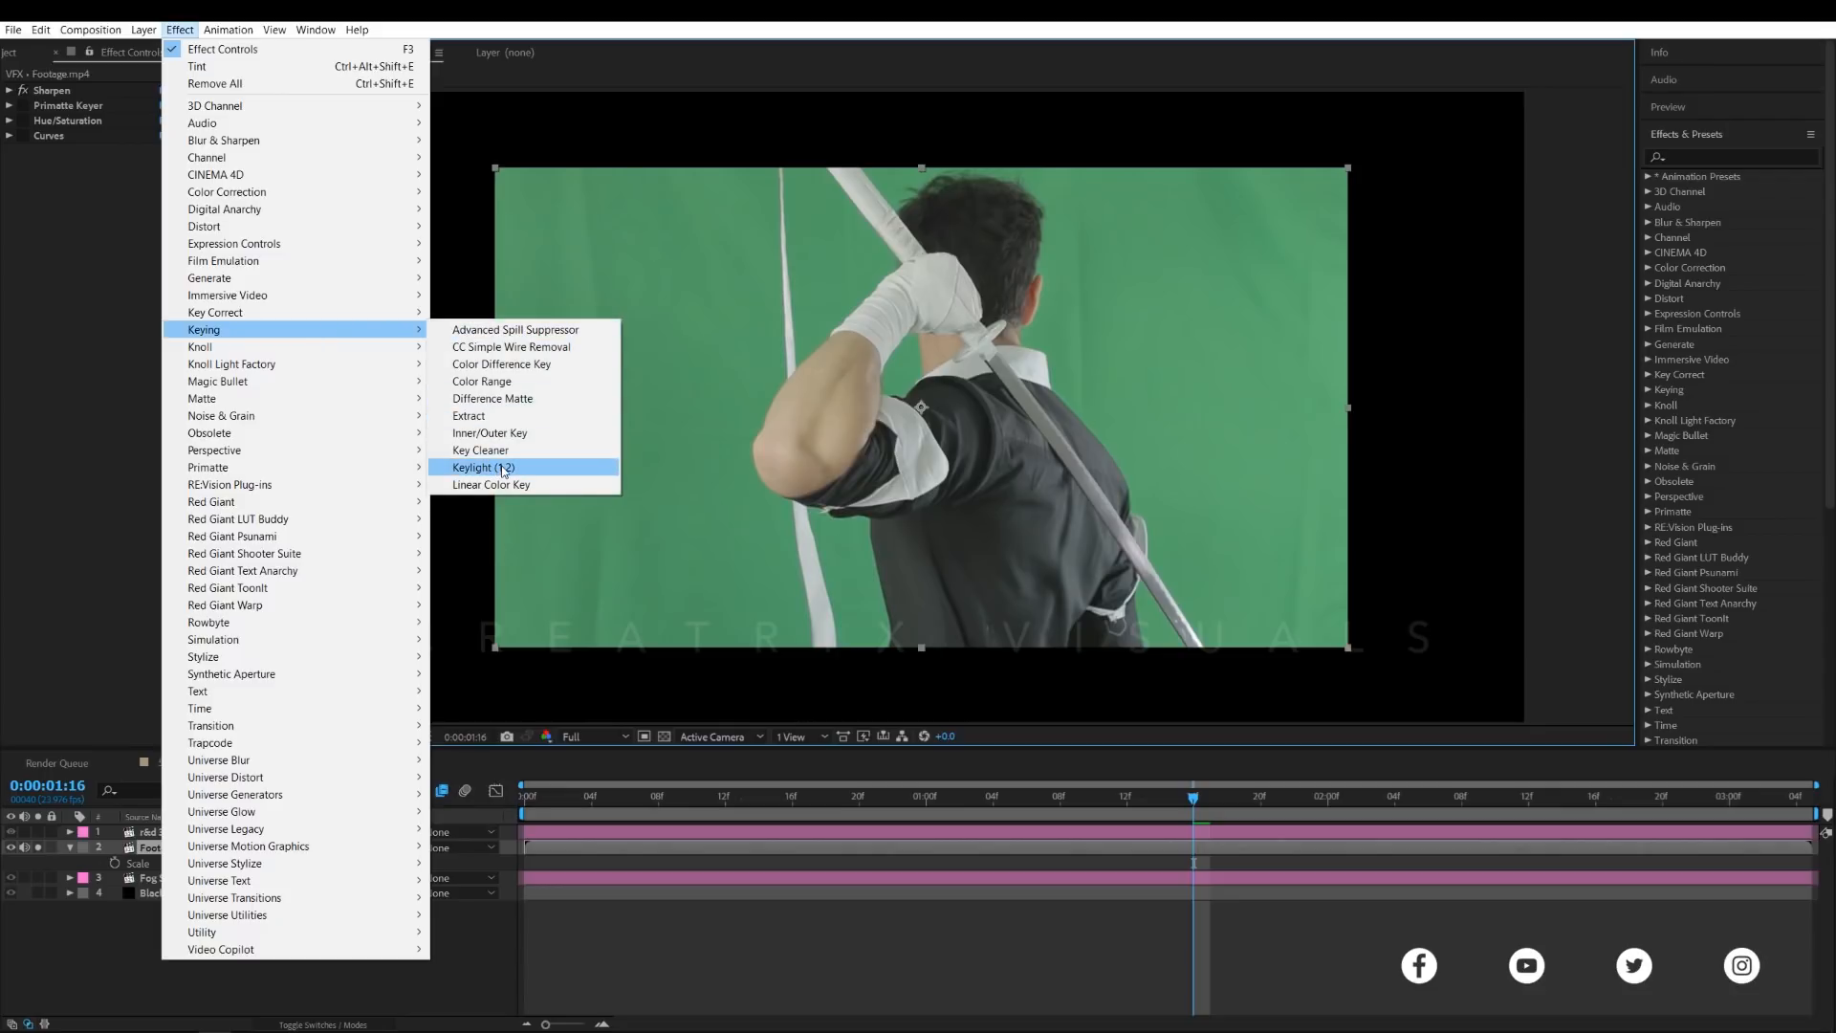
- Enable Primatte Keyer on Footage.mp4 with its settings reset, and sample the green backdrop using Select BG
click(74, 107)
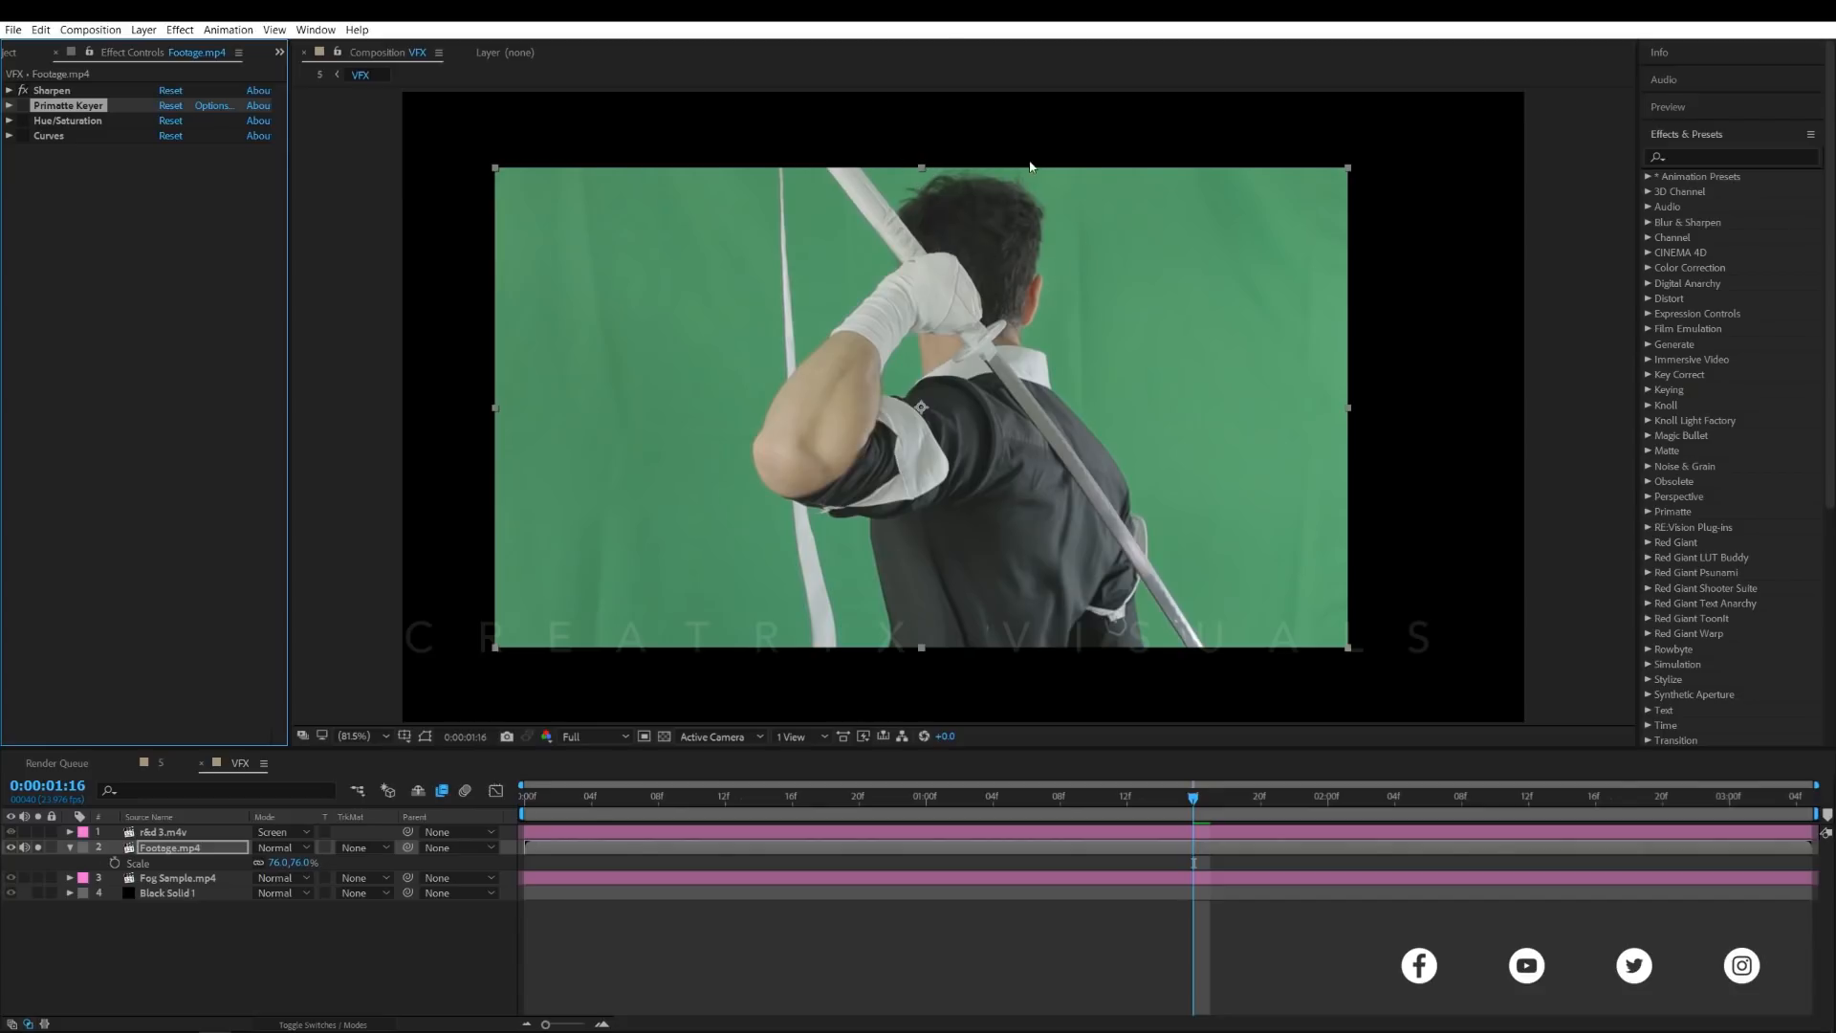
click(22, 106)
click(10, 107)
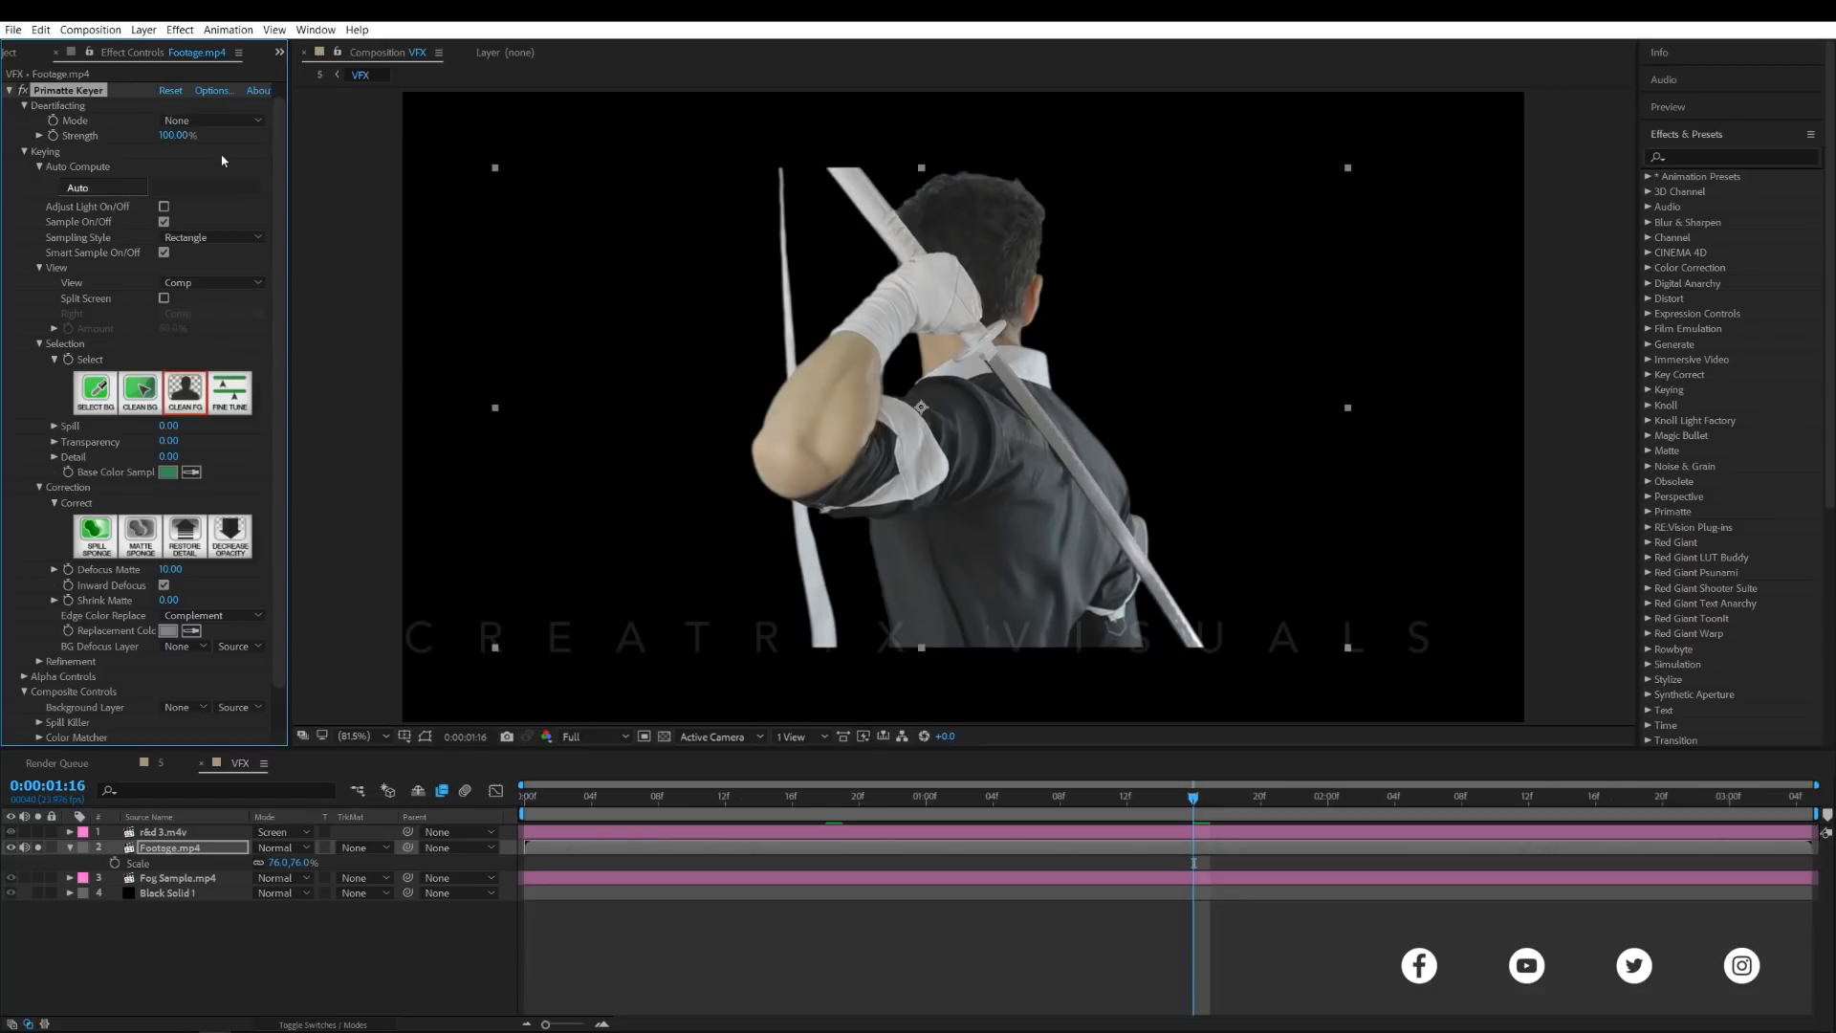
click(170, 90)
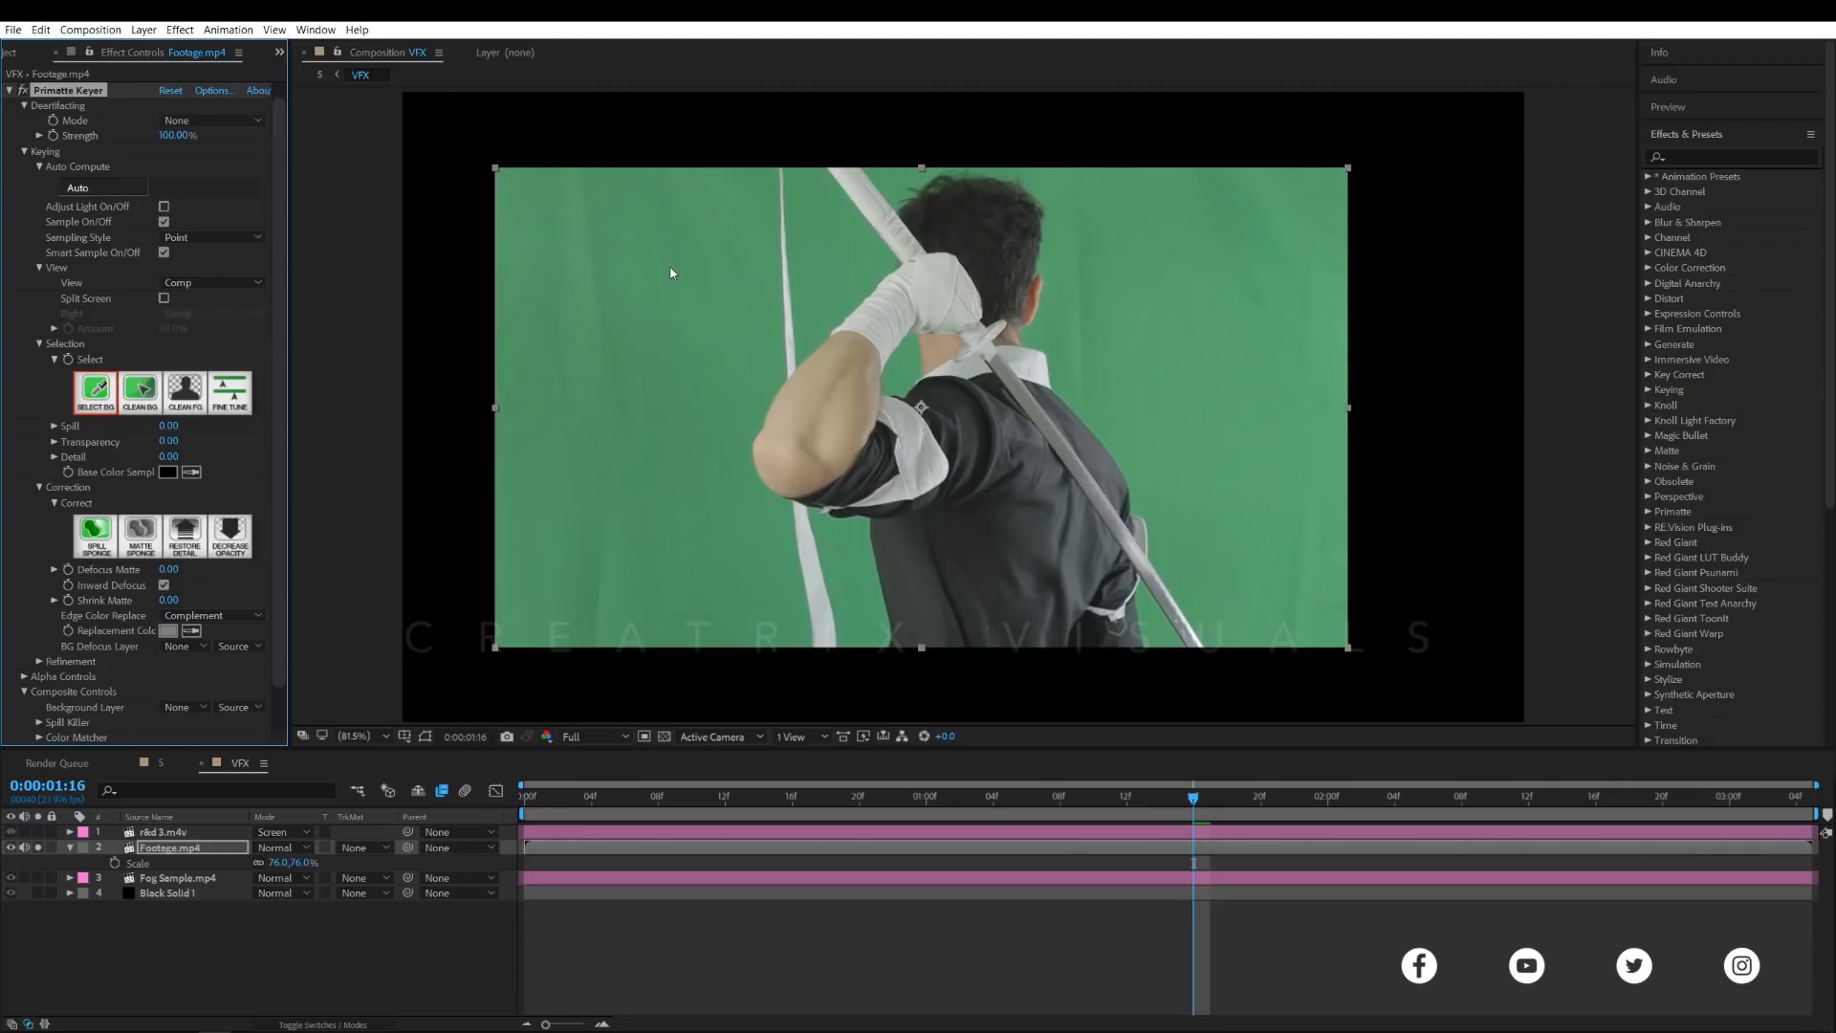
click(665, 225)
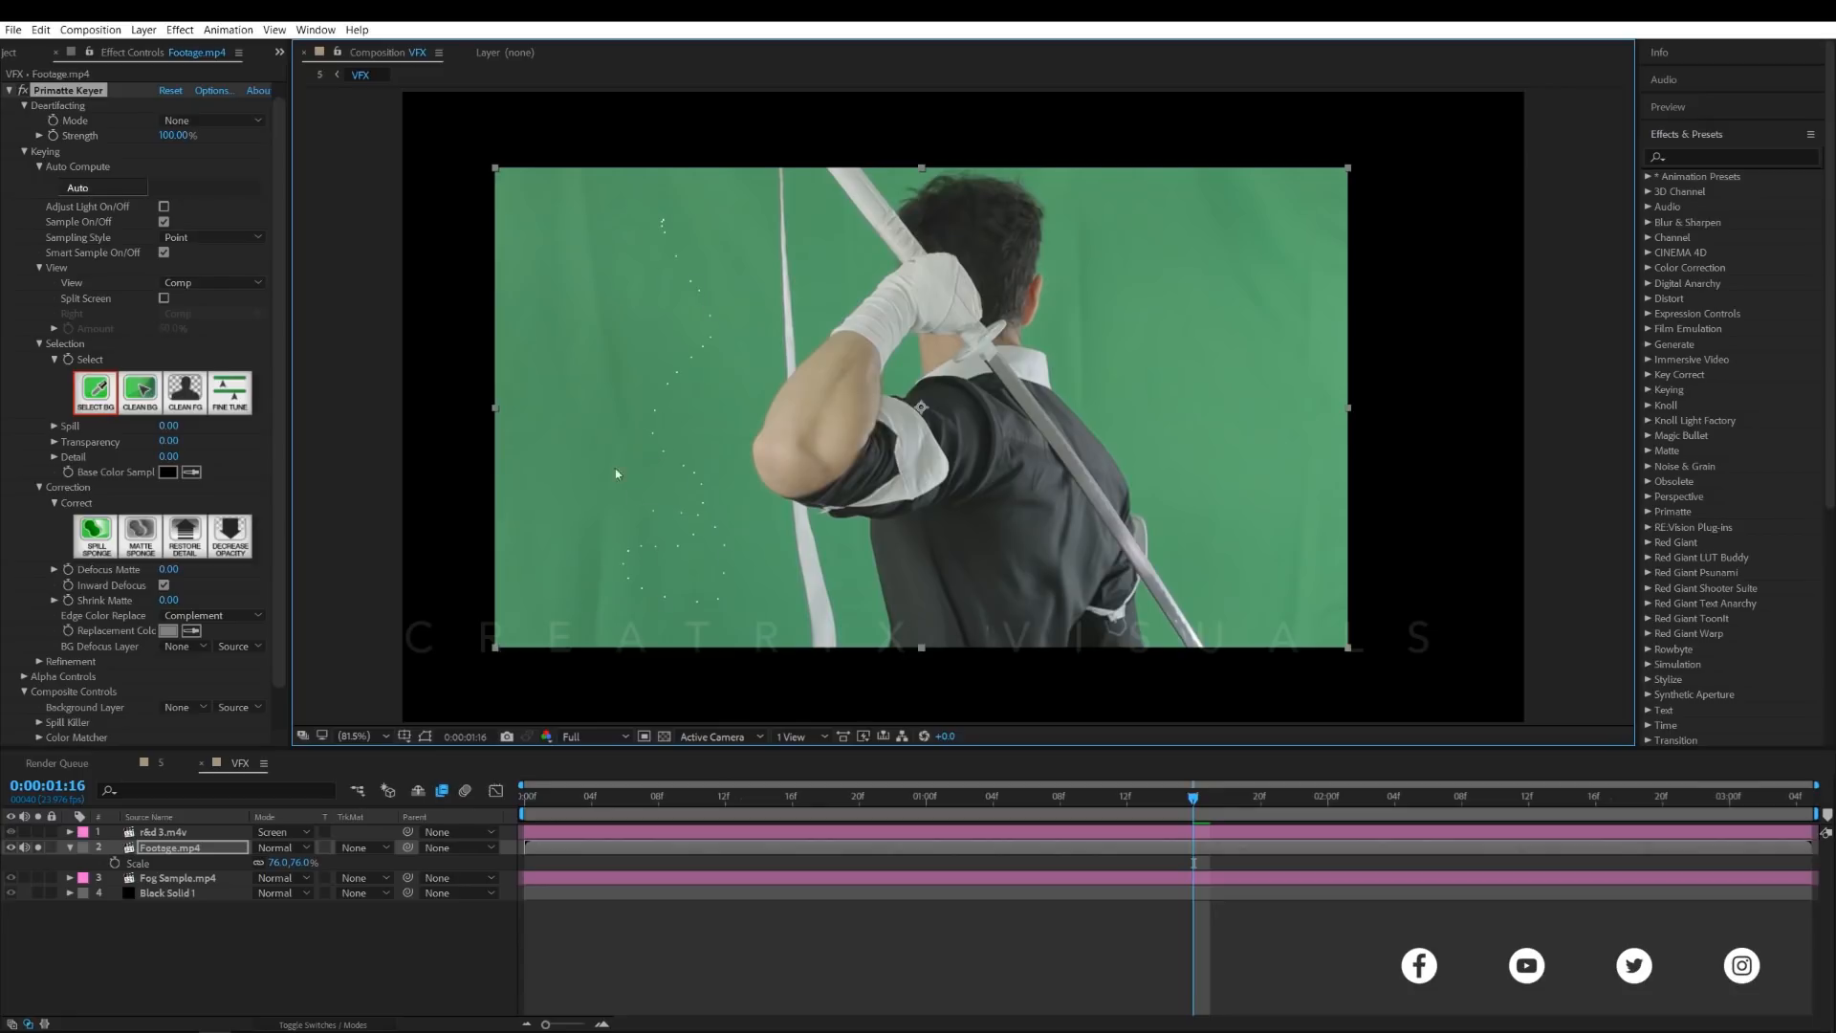
drag(654, 235, 591, 279)
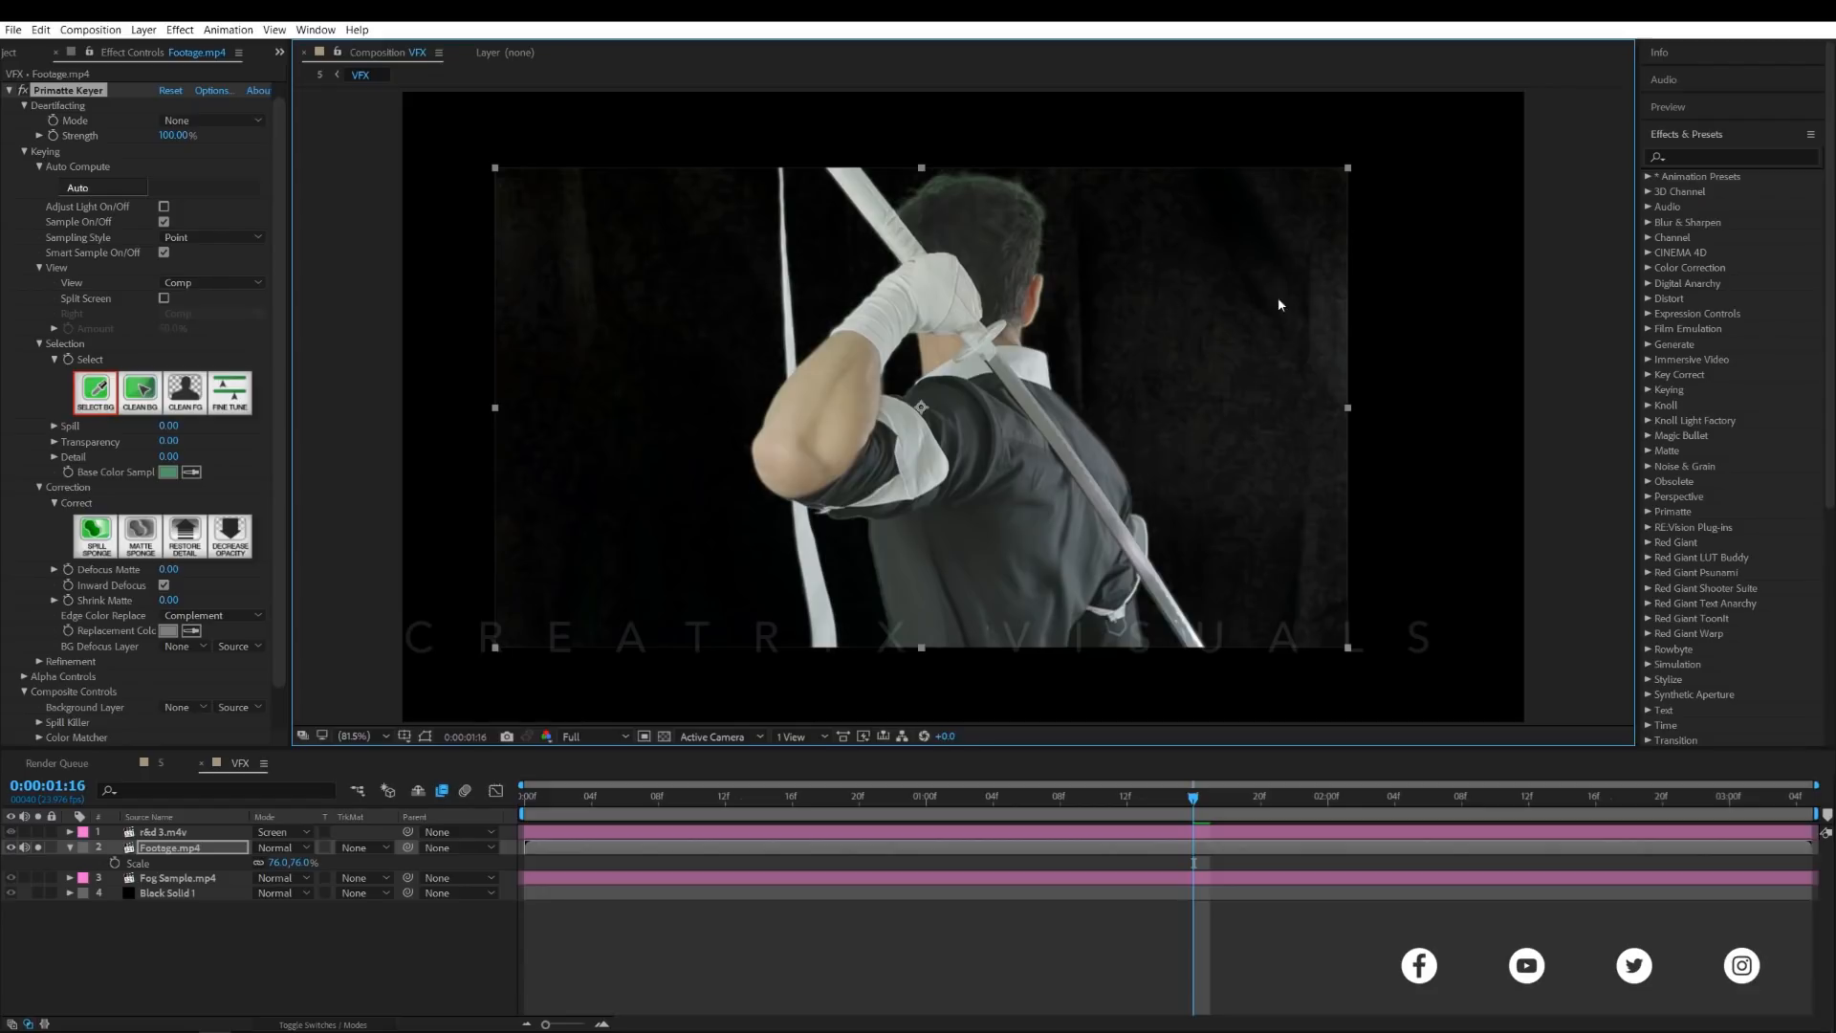
- Clean the leftover backdrop noise on both sides of the swordsman using Clean BG with Rectangle sampling
click(145, 403)
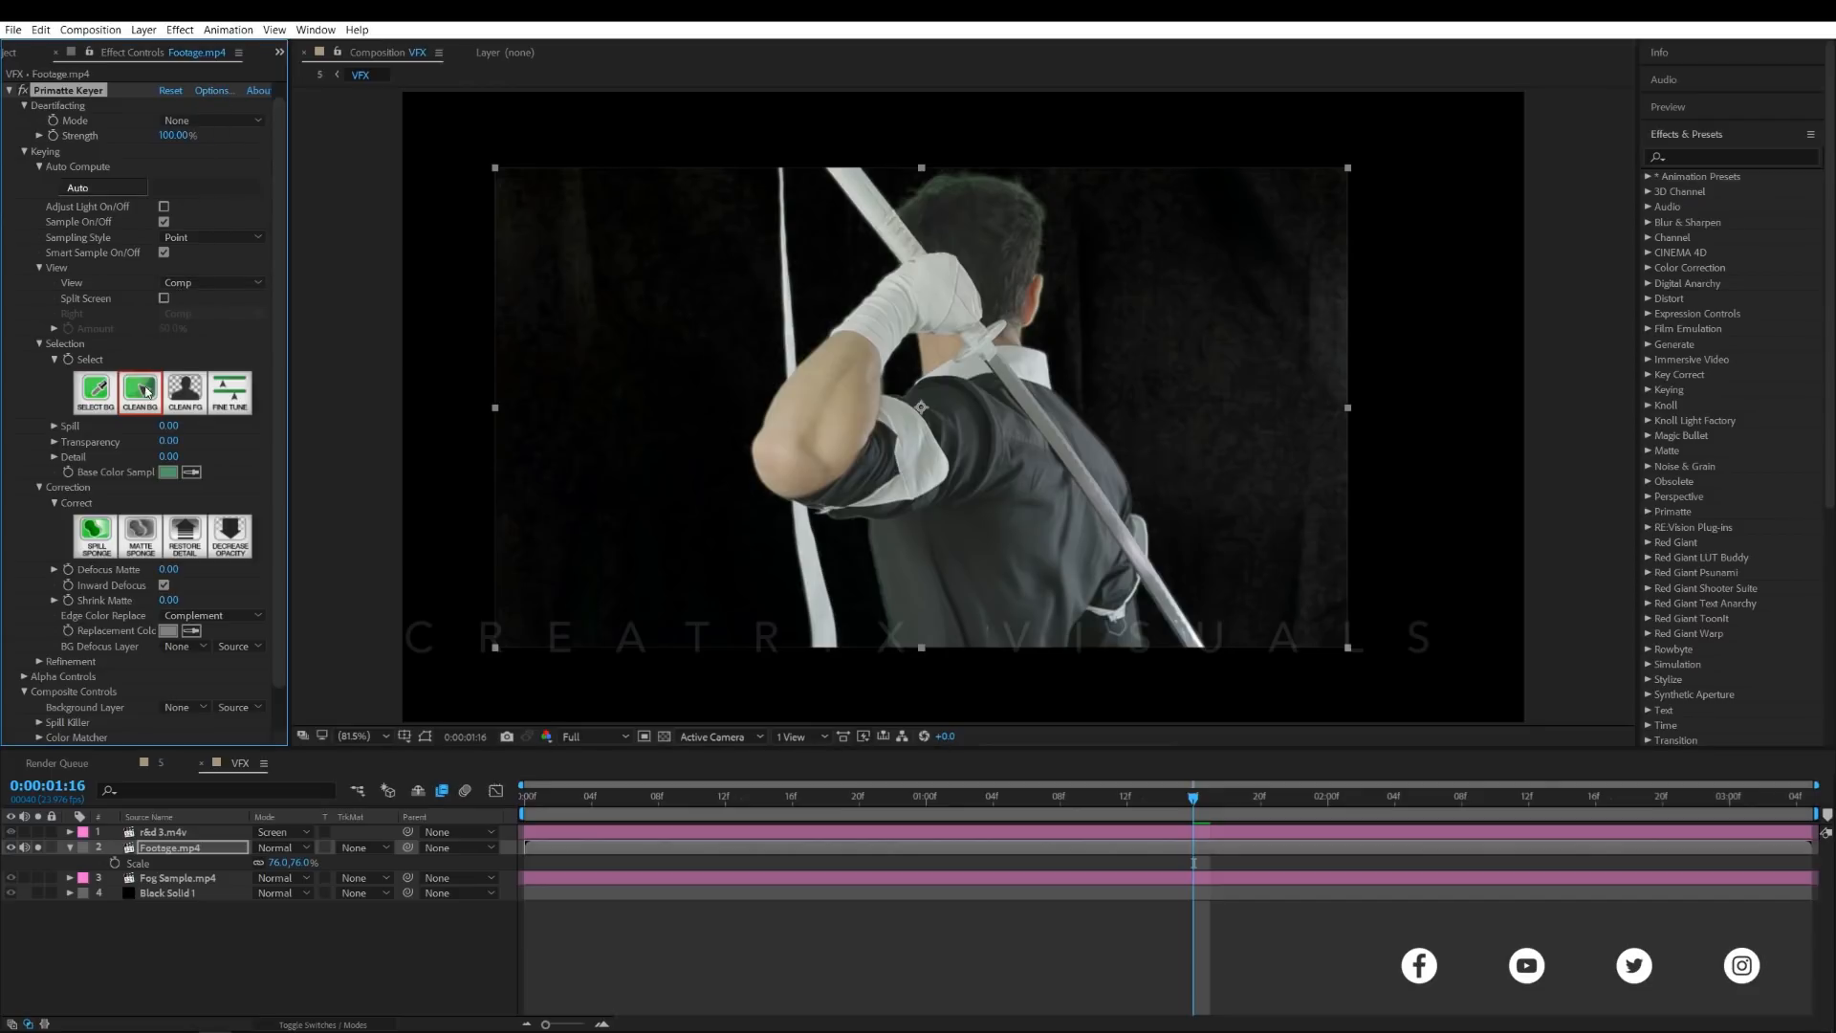
click(212, 239)
click(218, 269)
drag(620, 217, 551, 309)
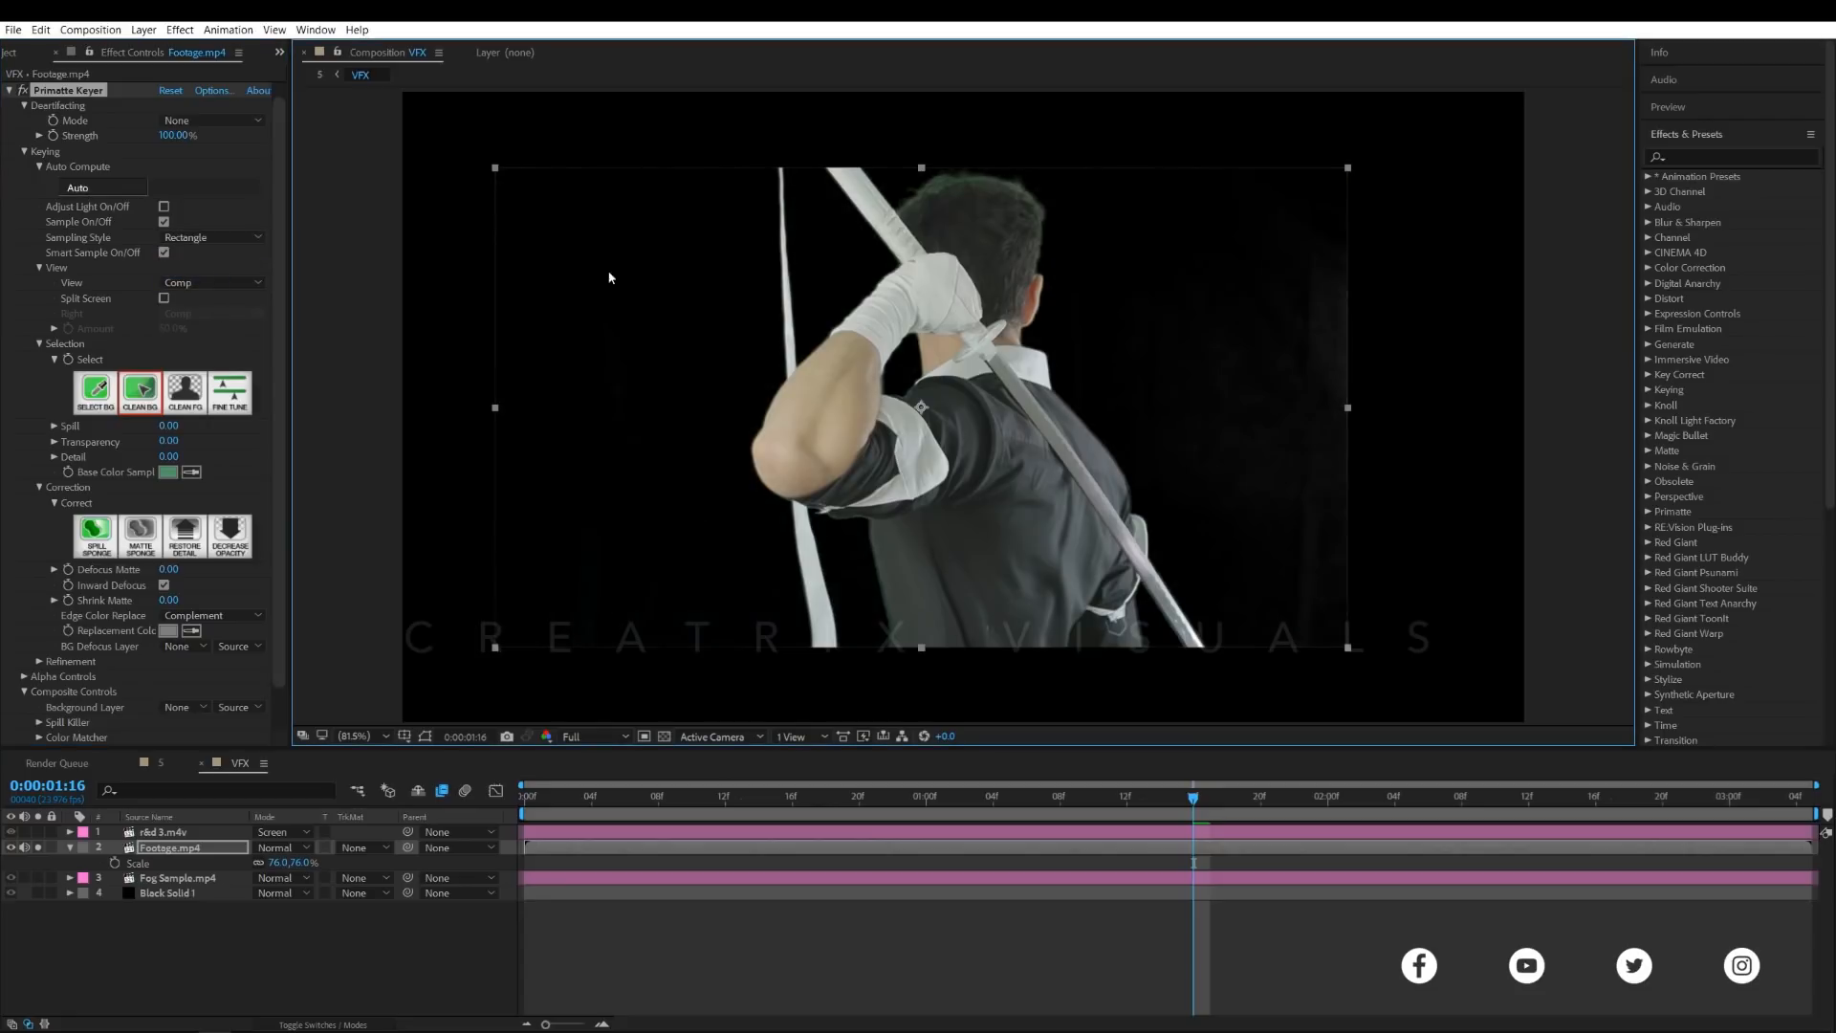
drag(1242, 261, 1332, 369)
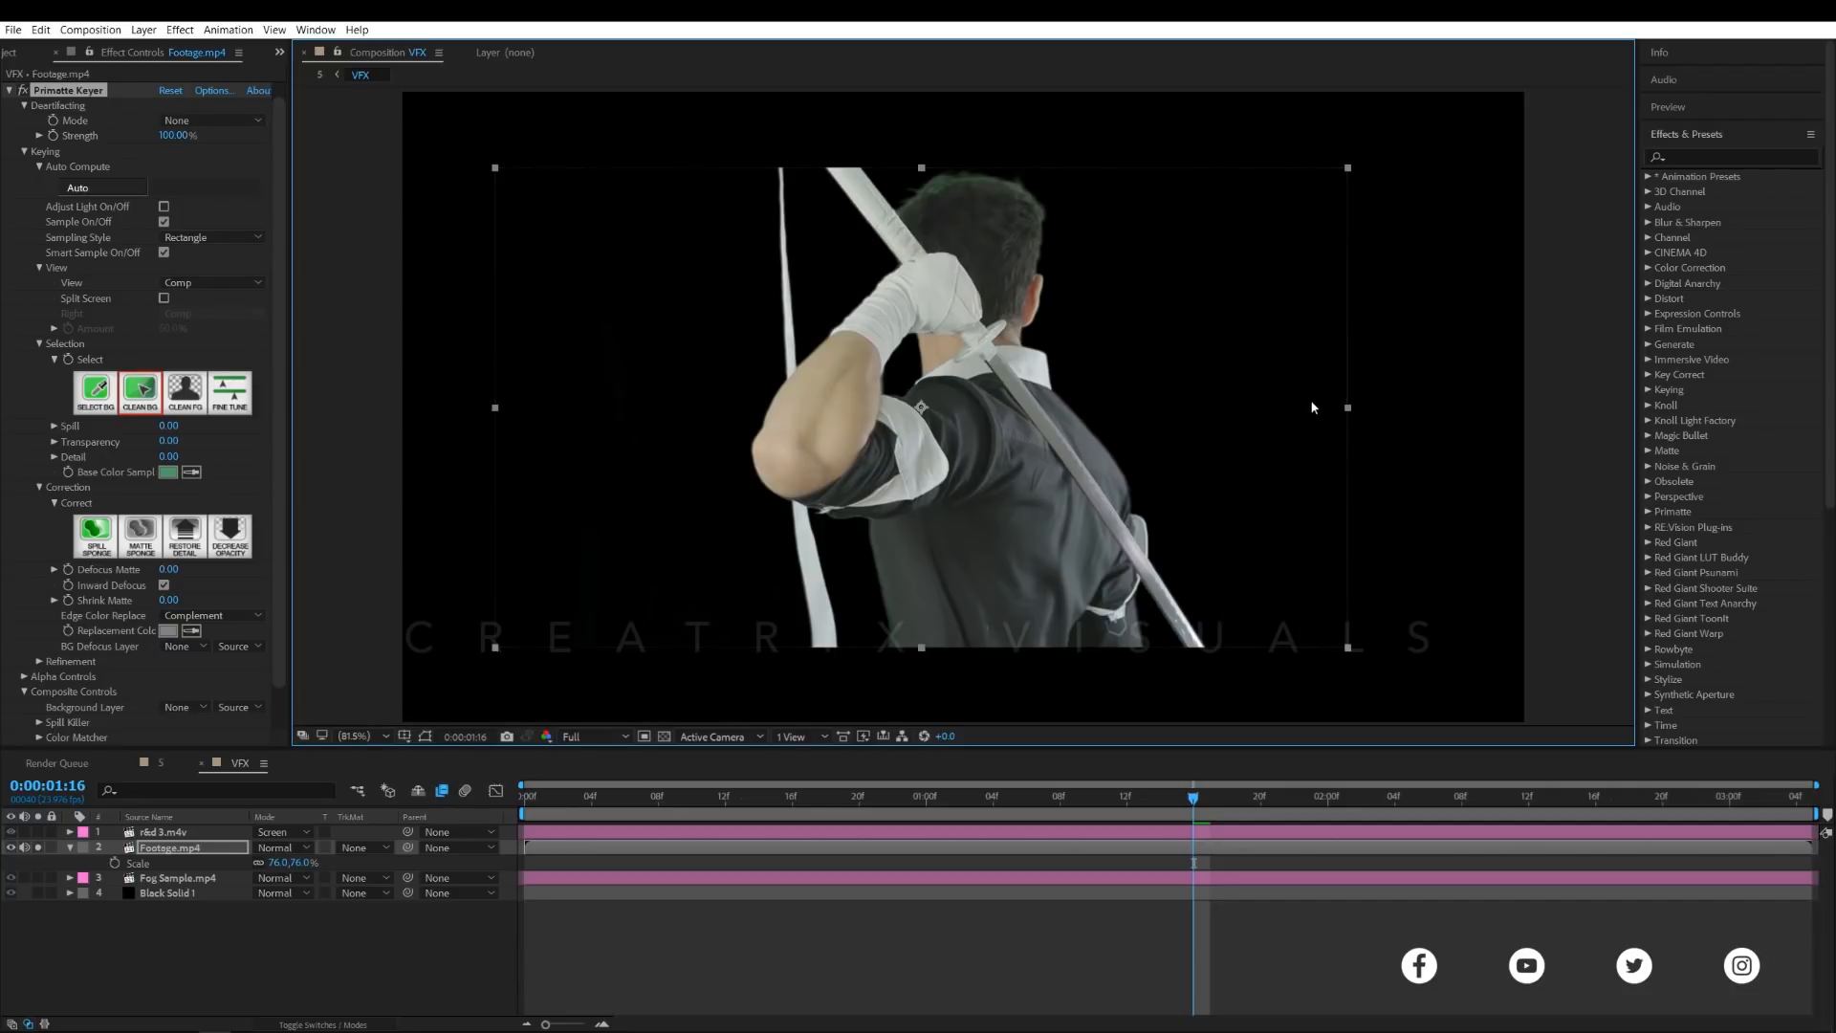
drag(663, 501, 542, 605)
drag(1099, 317, 1155, 358)
- Examine the keyed edges around the arm, shirt, head and sword up close and at full frame
scroll(959, 258, up, 3)
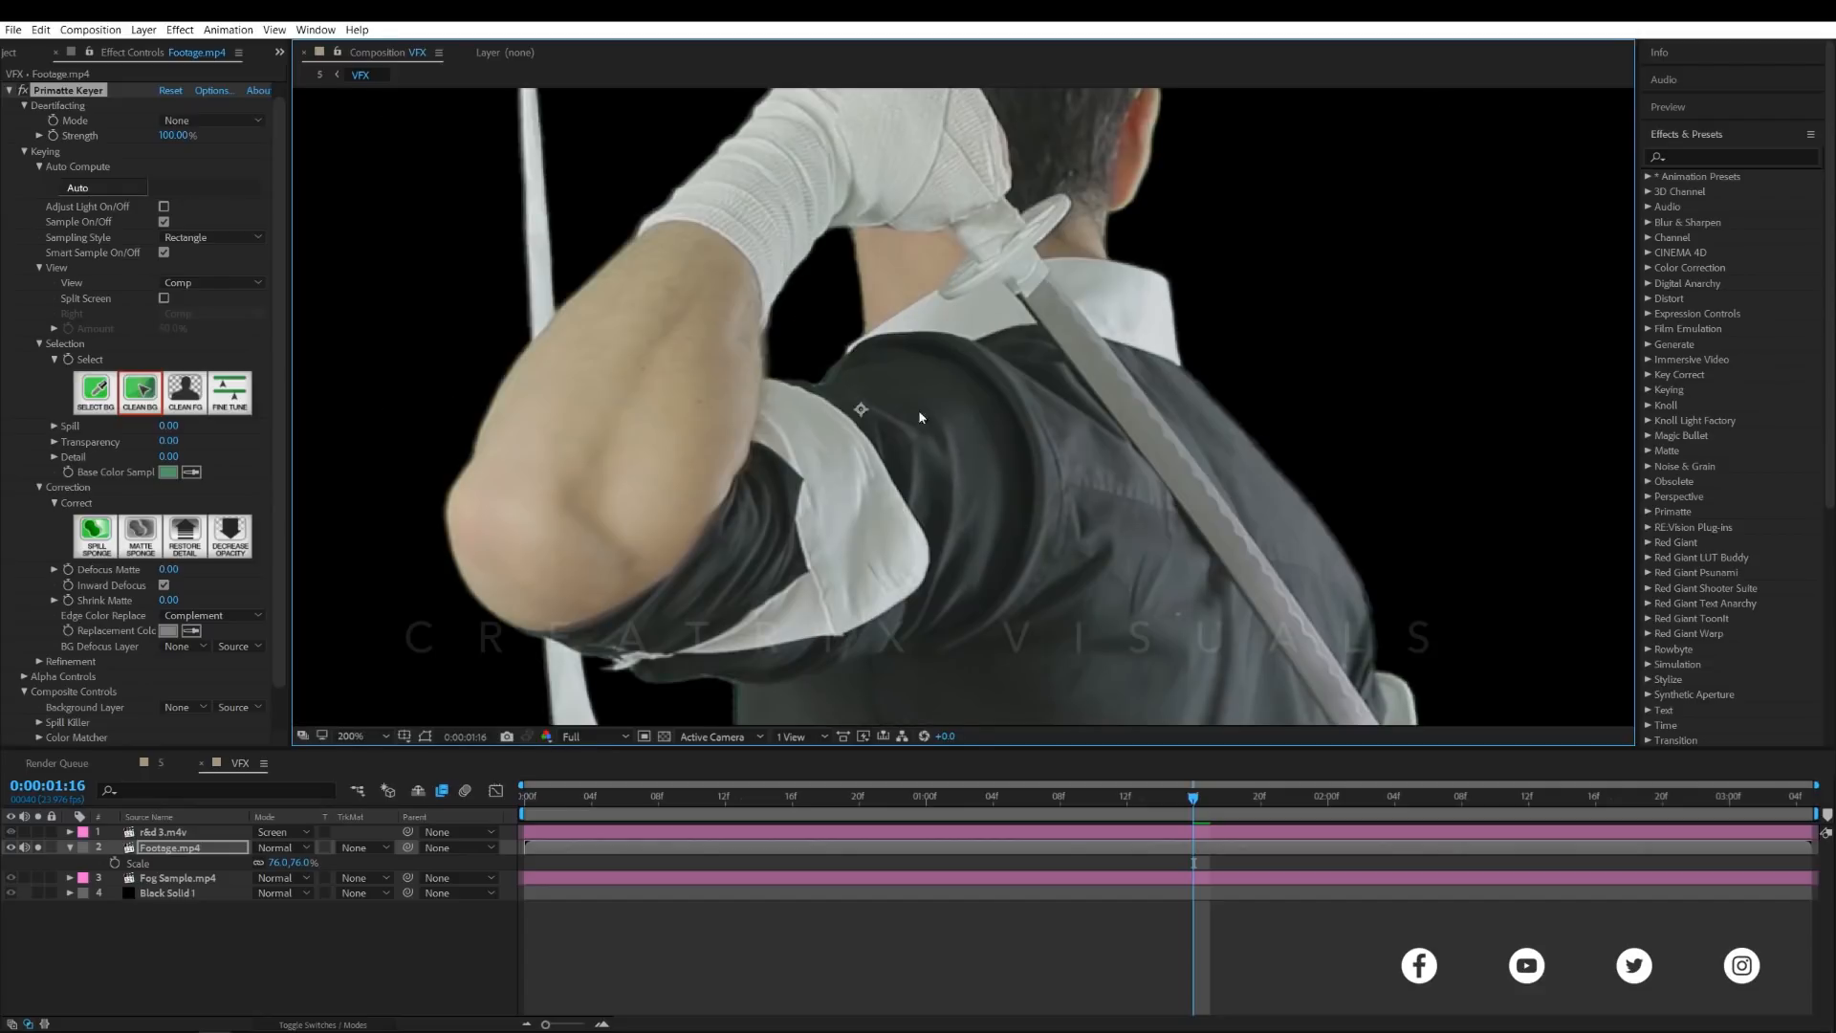
drag(865, 350, 948, 108)
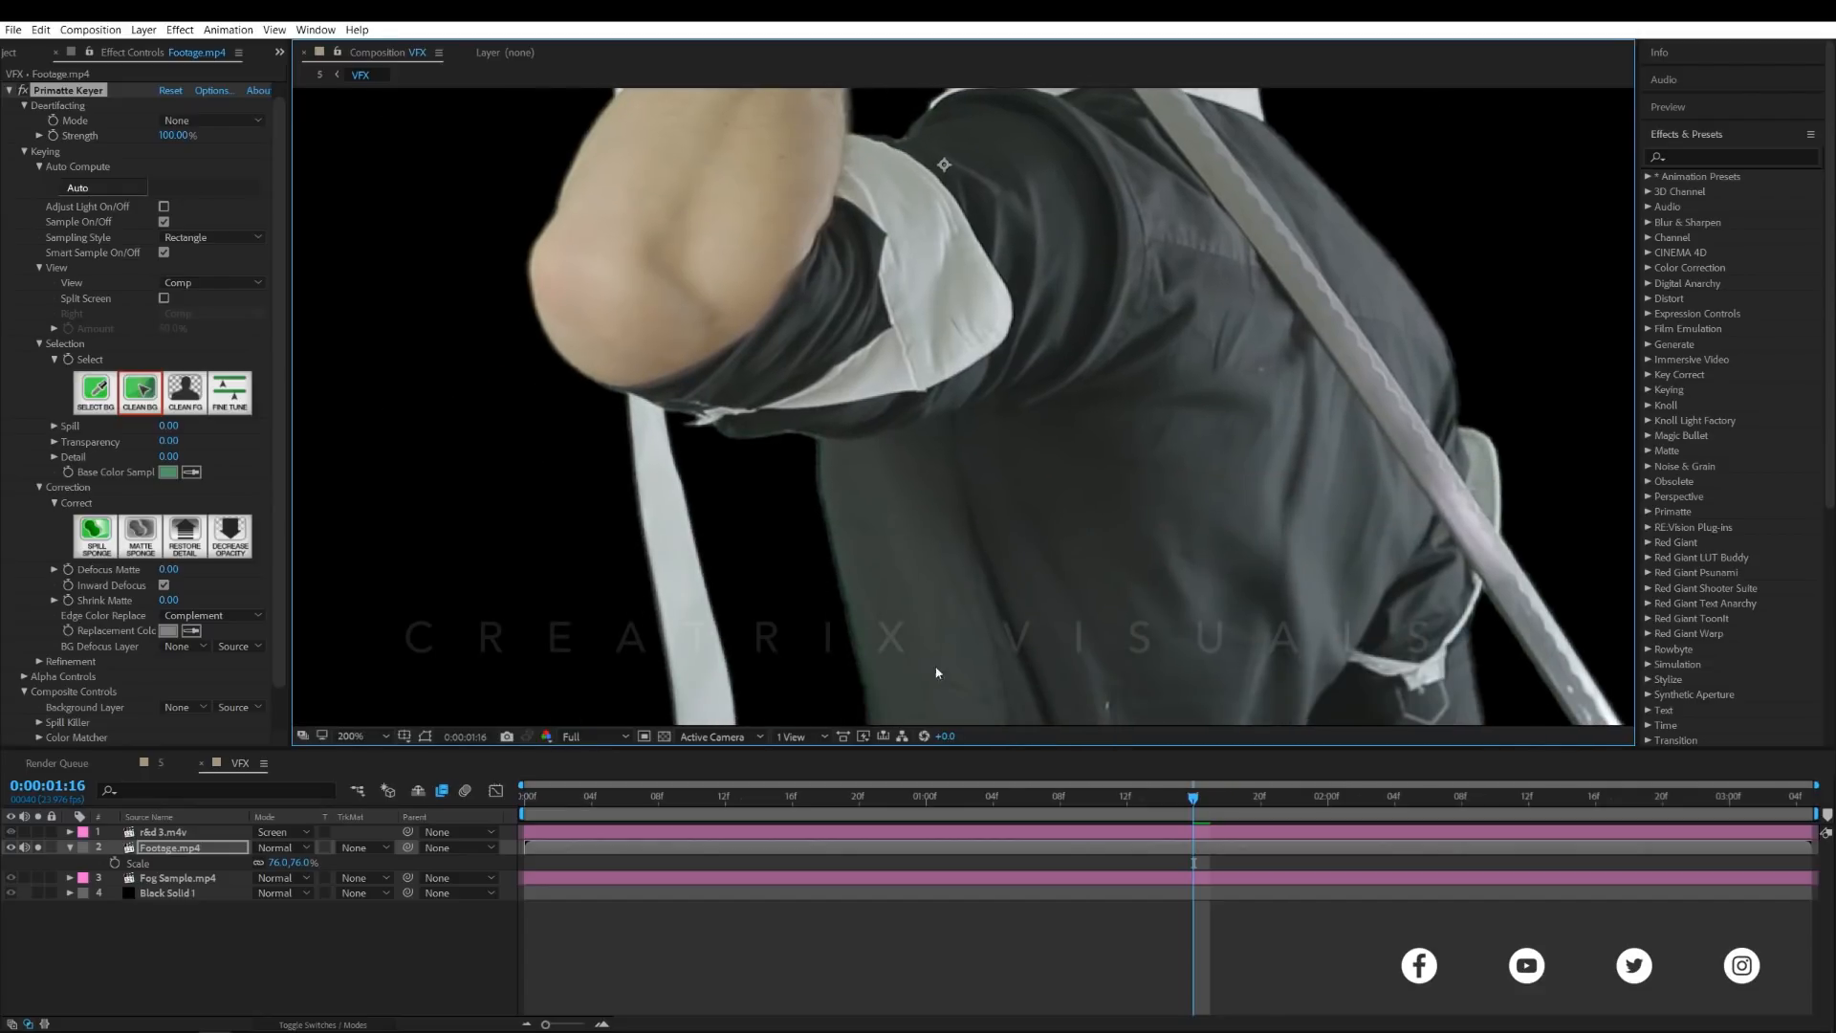
drag(916, 474, 904, 985)
drag(926, 405, 816, 550)
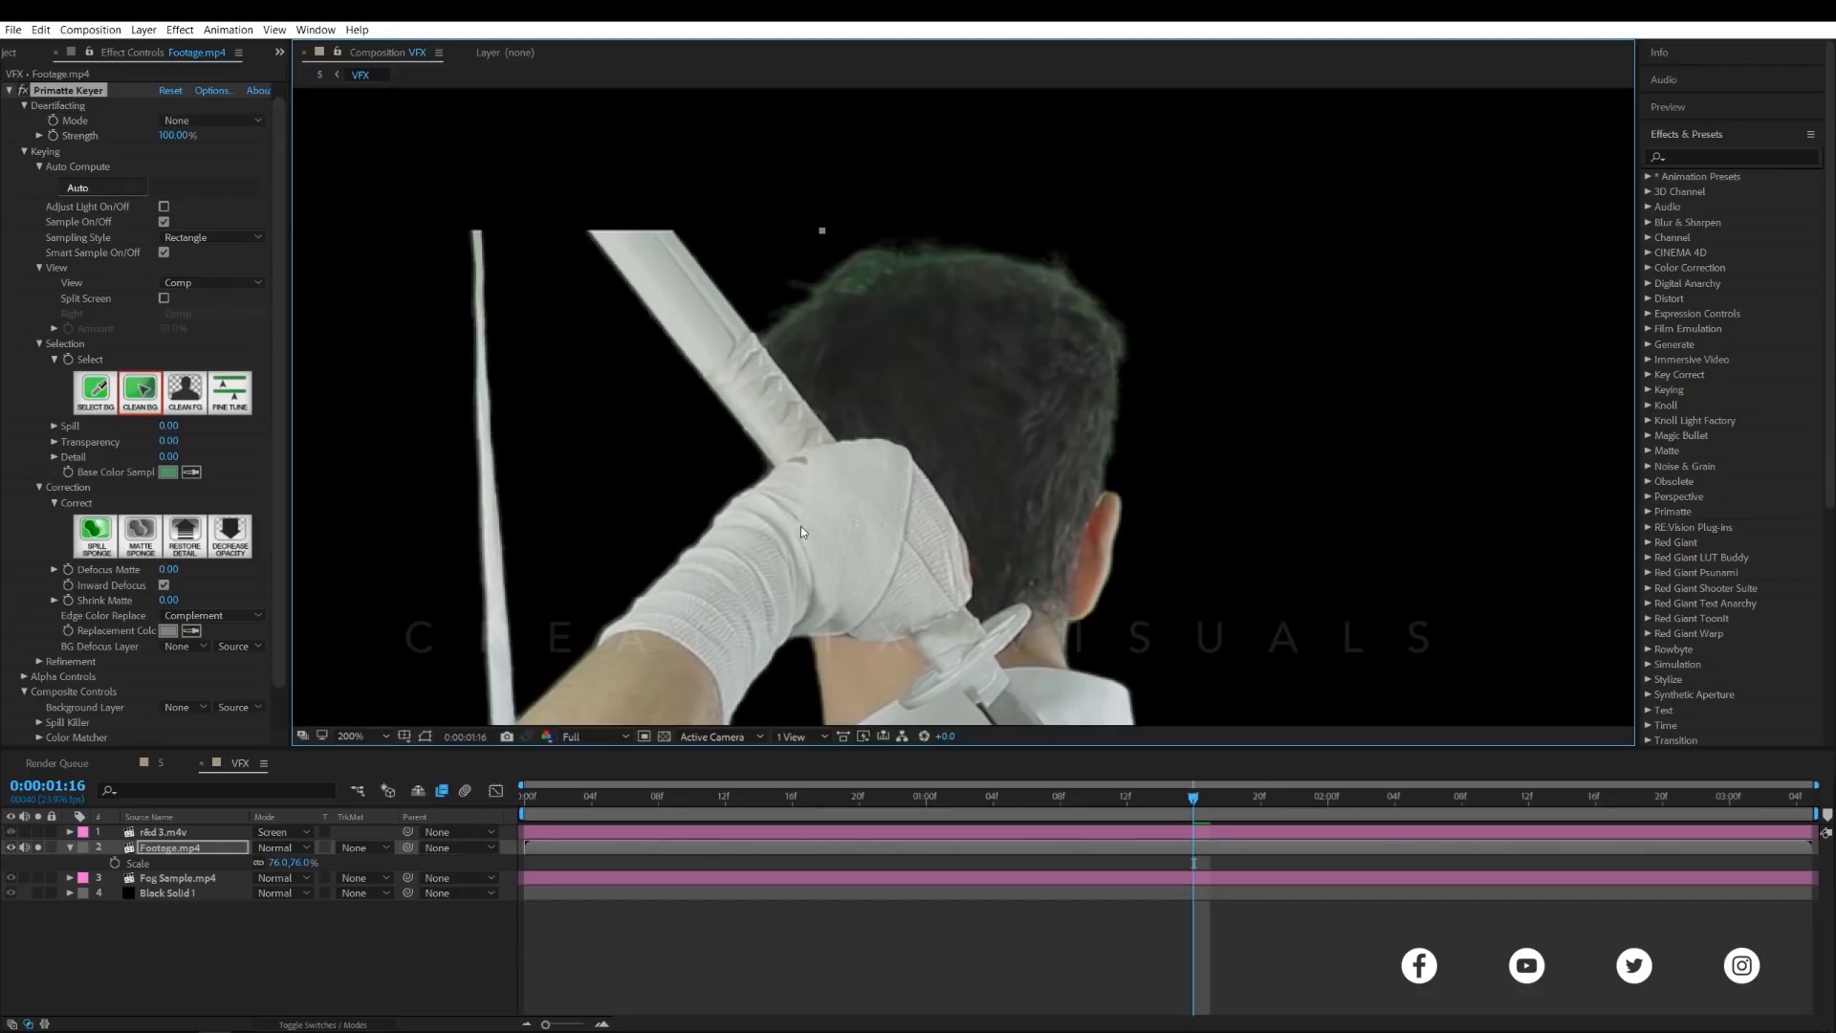
scroll(801, 532, down, 2)
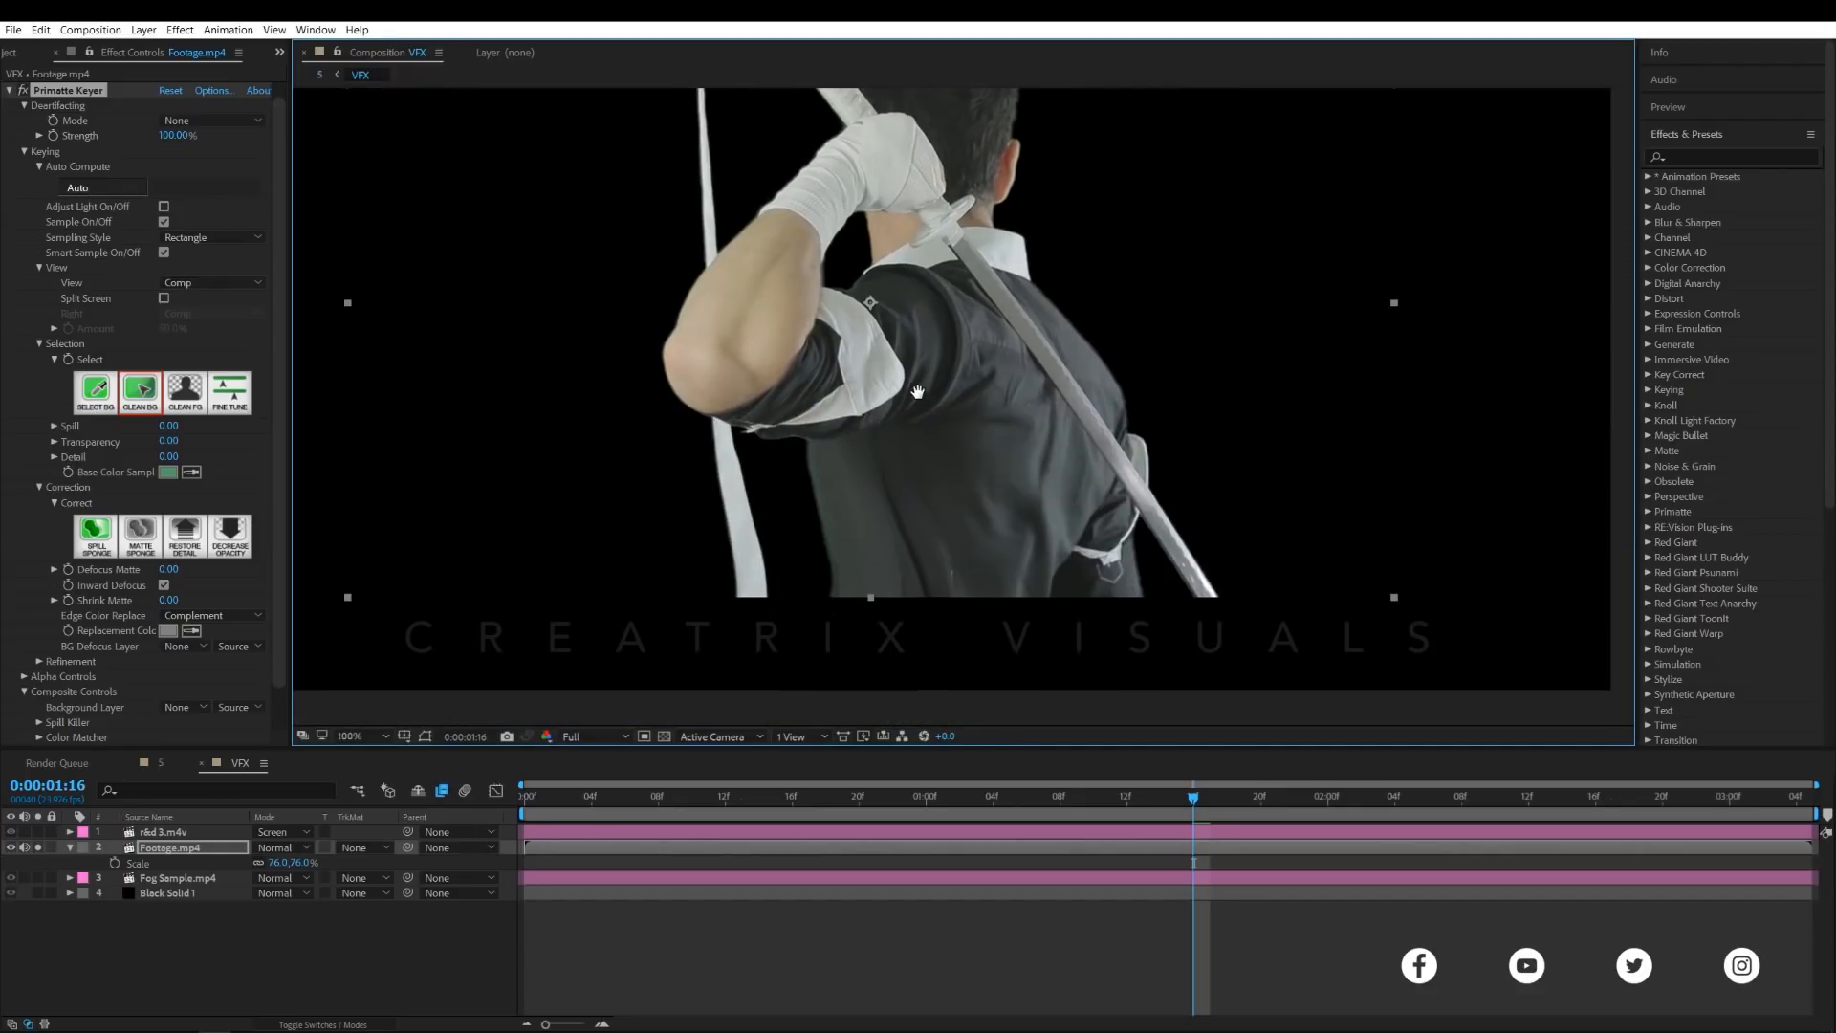
scroll(918, 394, up, 2)
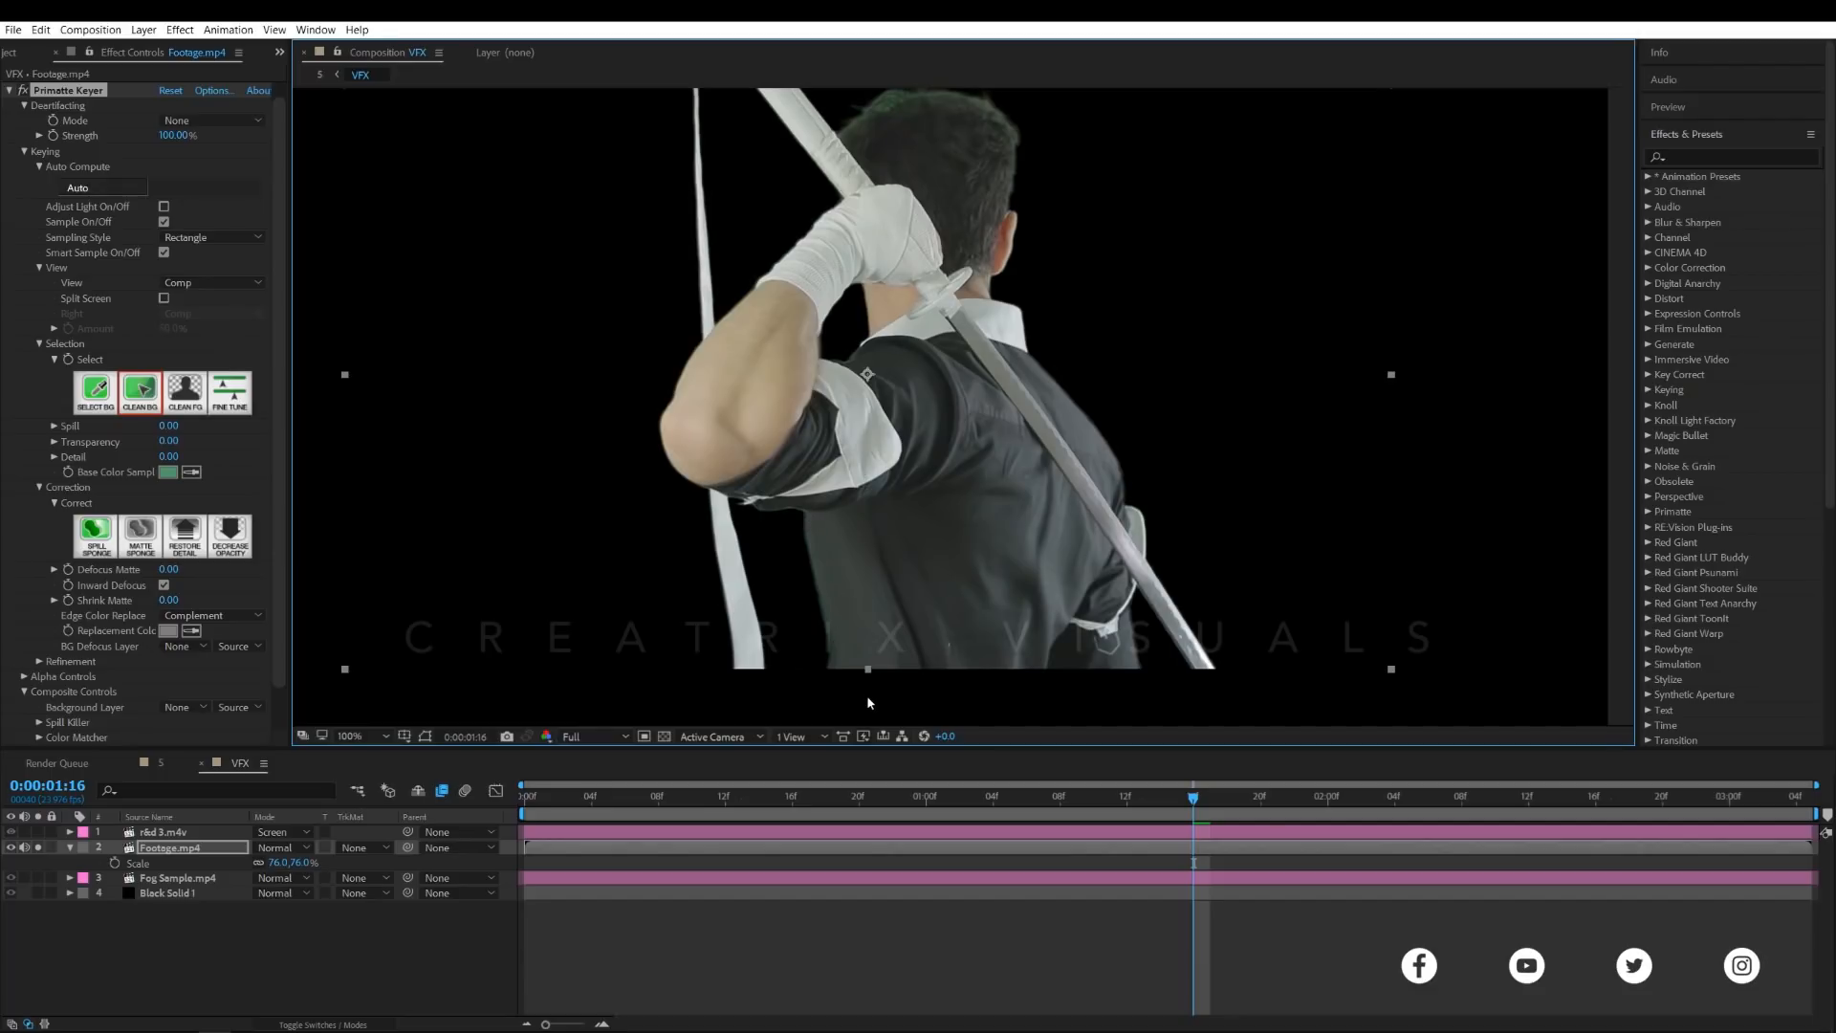
scroll(933, 339, up, 2)
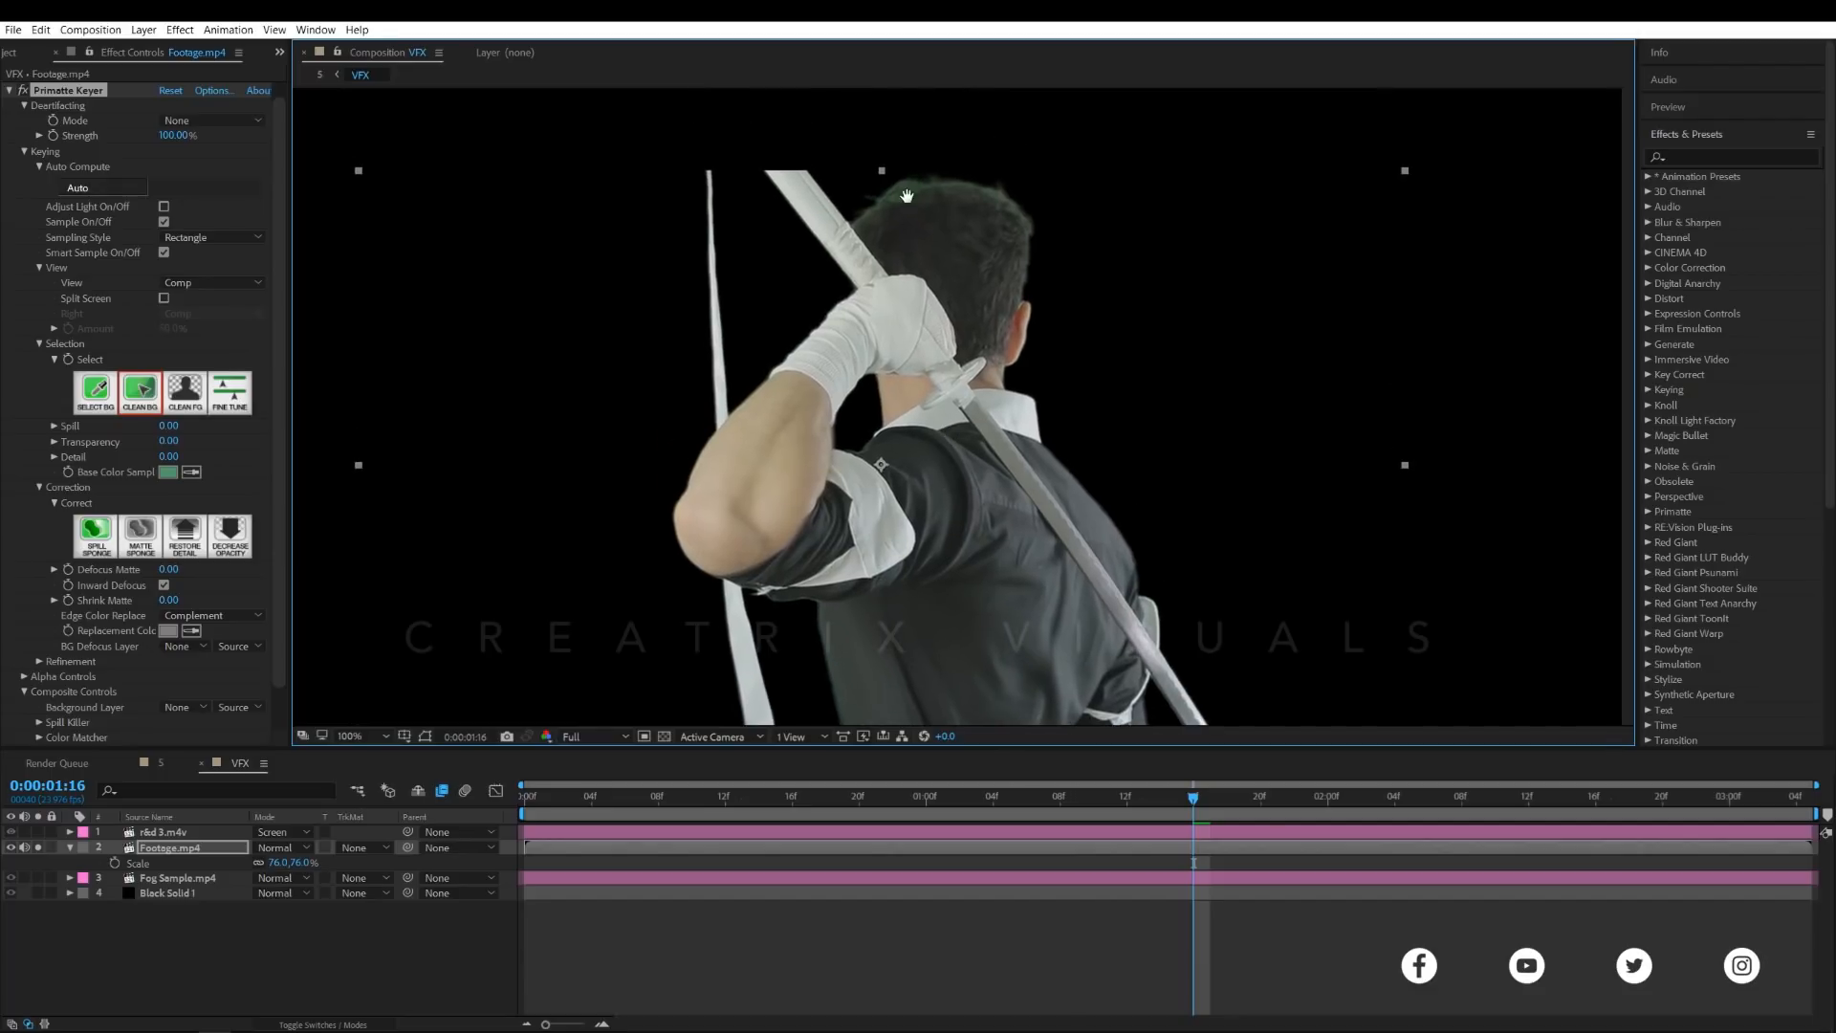
scroll(961, 483, down, 1)
scroll(962, 483, down, 2)
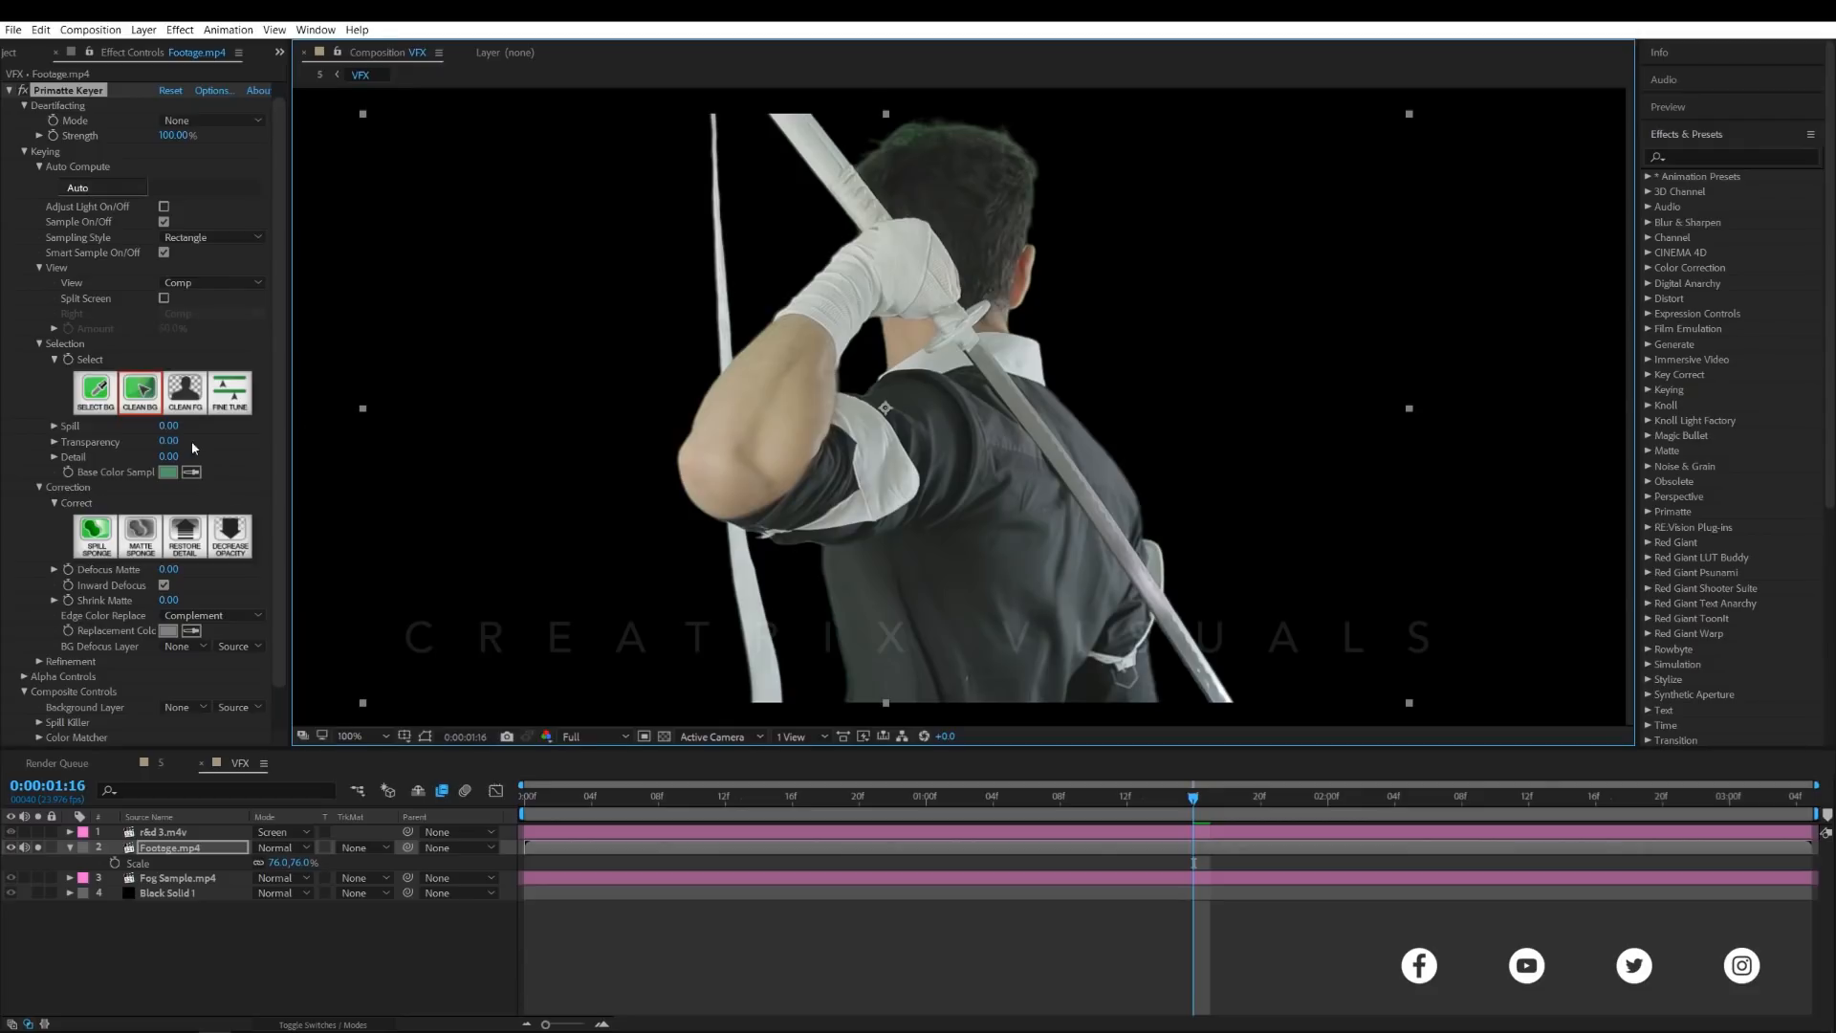
- Restore solid foreground with Clean FG, sampling rectangles over the shirt, sleeve, wrapped hand and neck
click(186, 398)
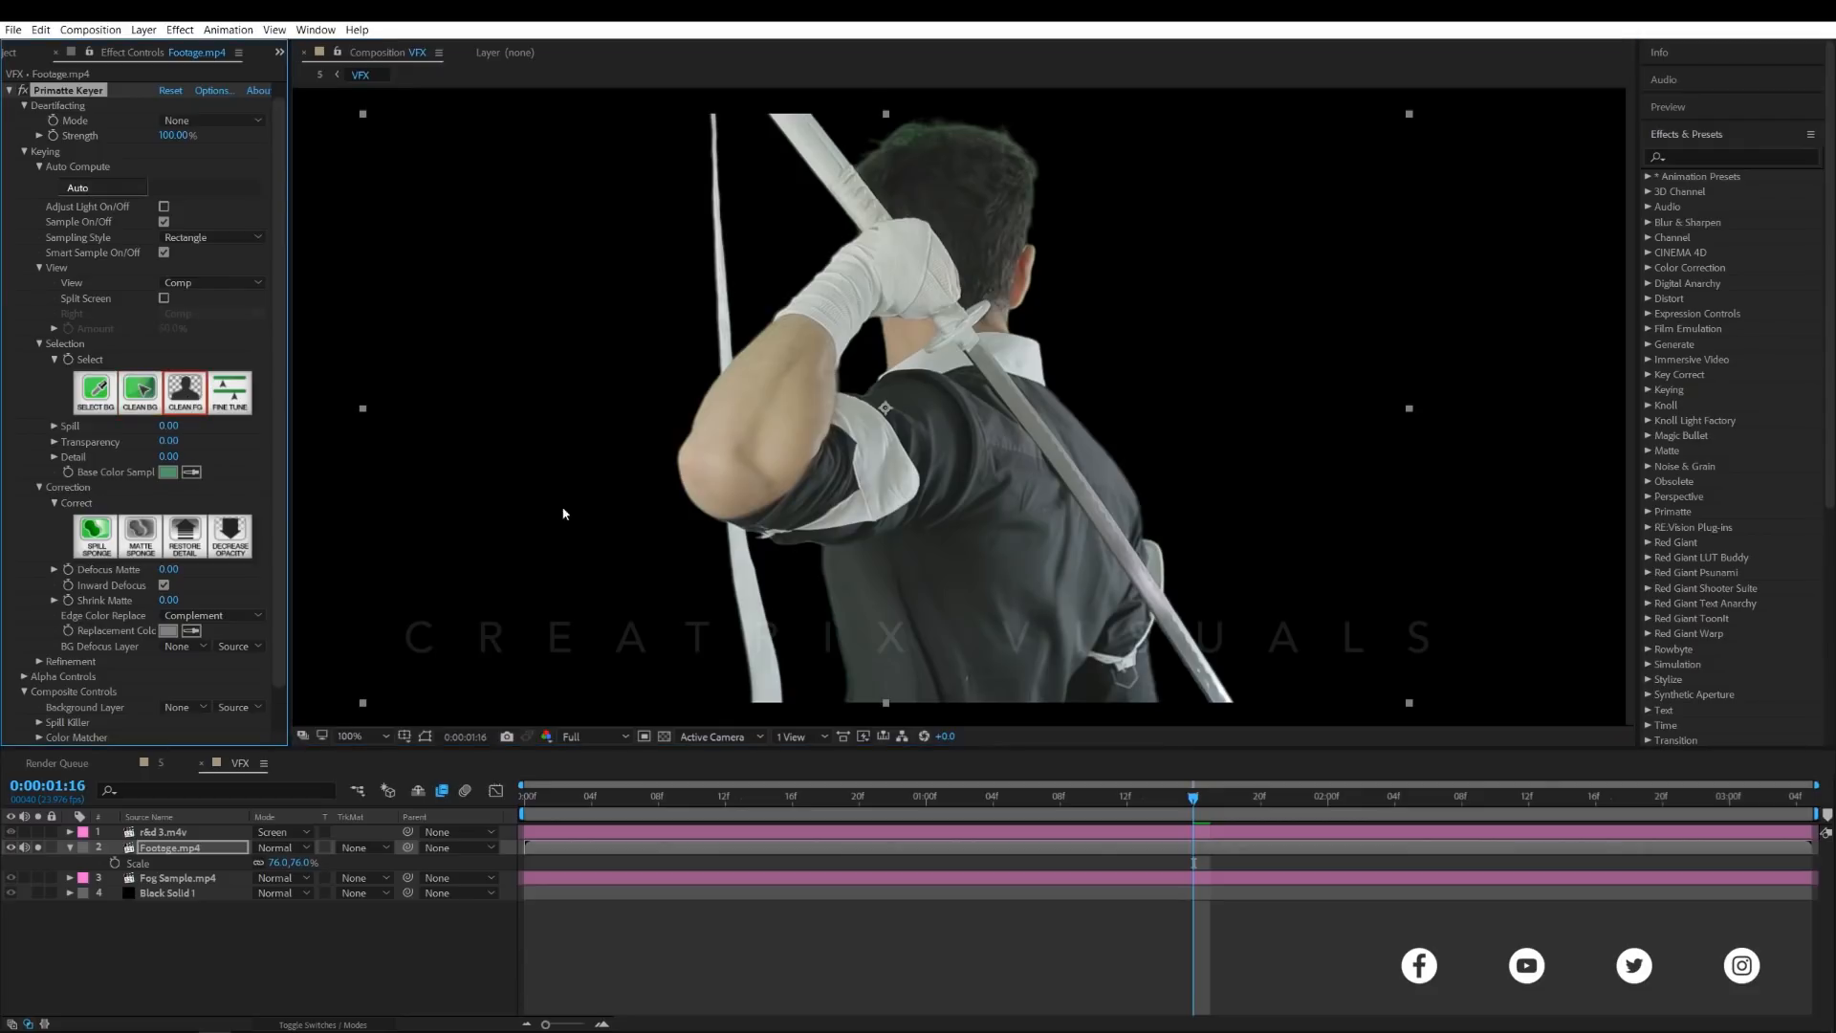
drag(950, 394, 1049, 535)
drag(791, 465, 917, 529)
drag(874, 260, 949, 300)
drag(939, 228, 1006, 349)
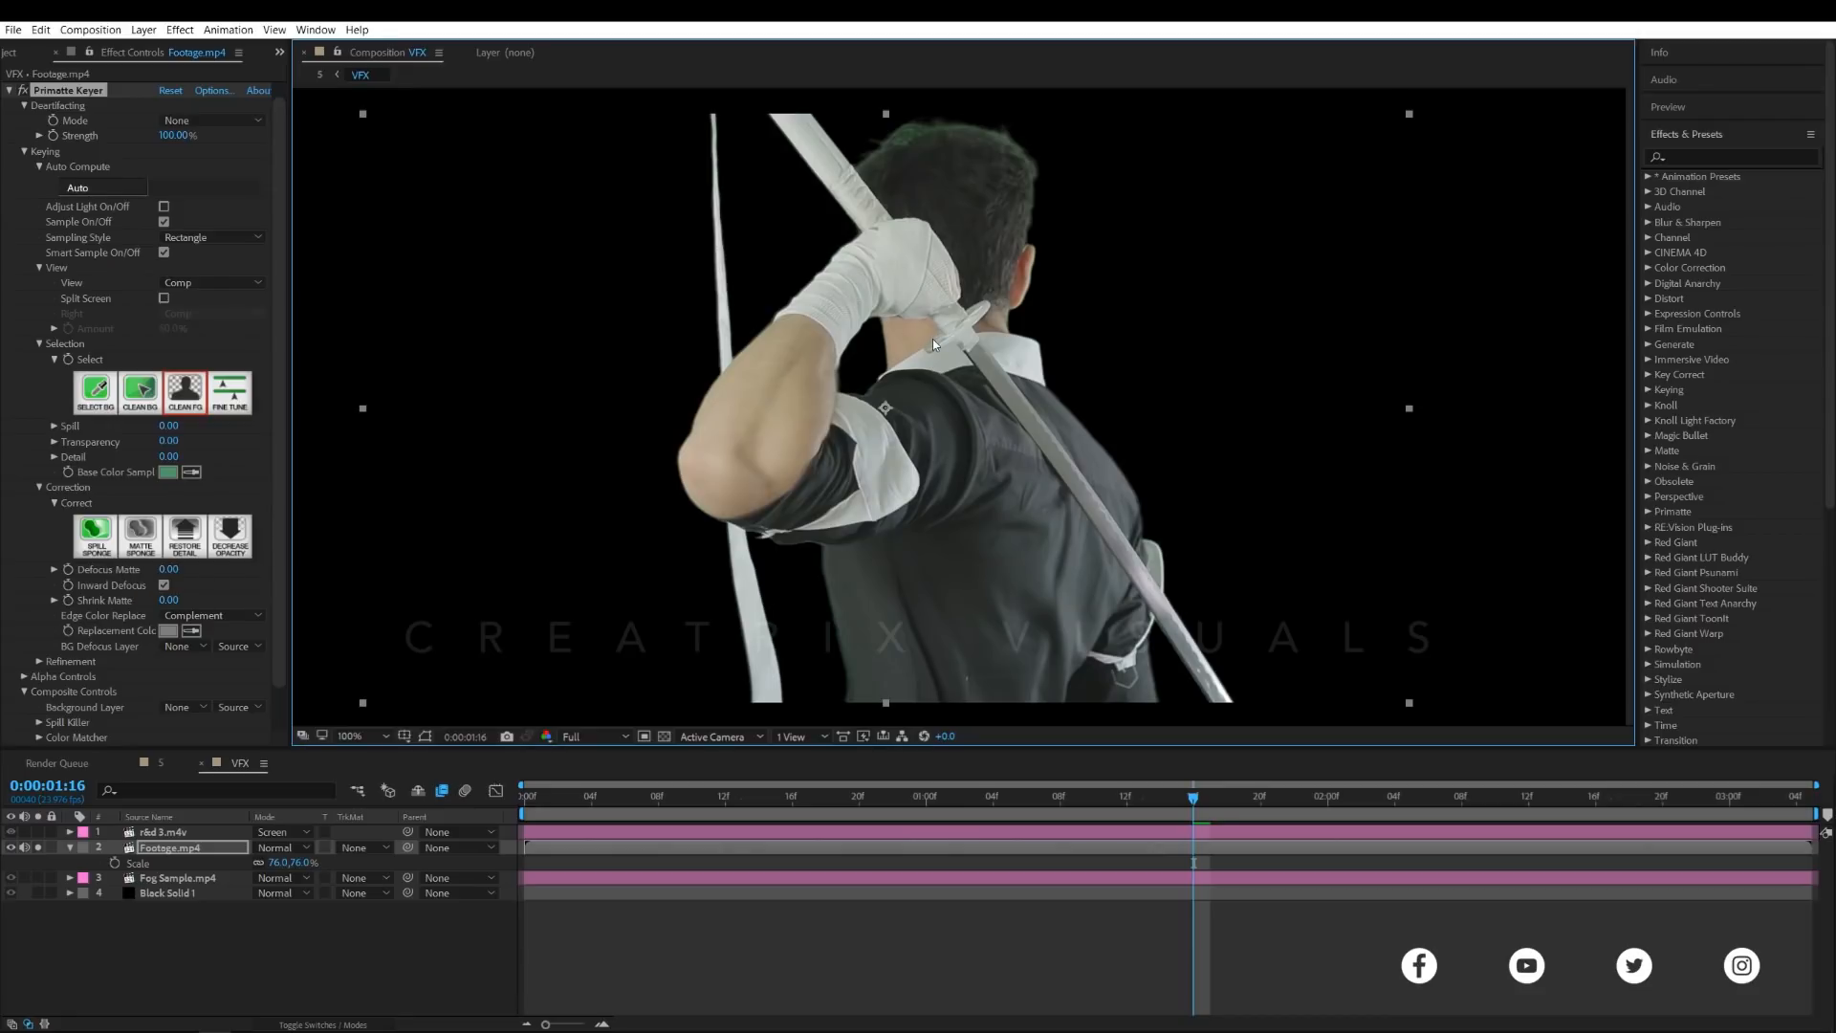
- Set Primatte Keyer's Defocus Matte to 5 to soften the edge around the hair
key(period)
drag(969, 285, 873, 451)
drag(844, 322, 879, 456)
key(period)
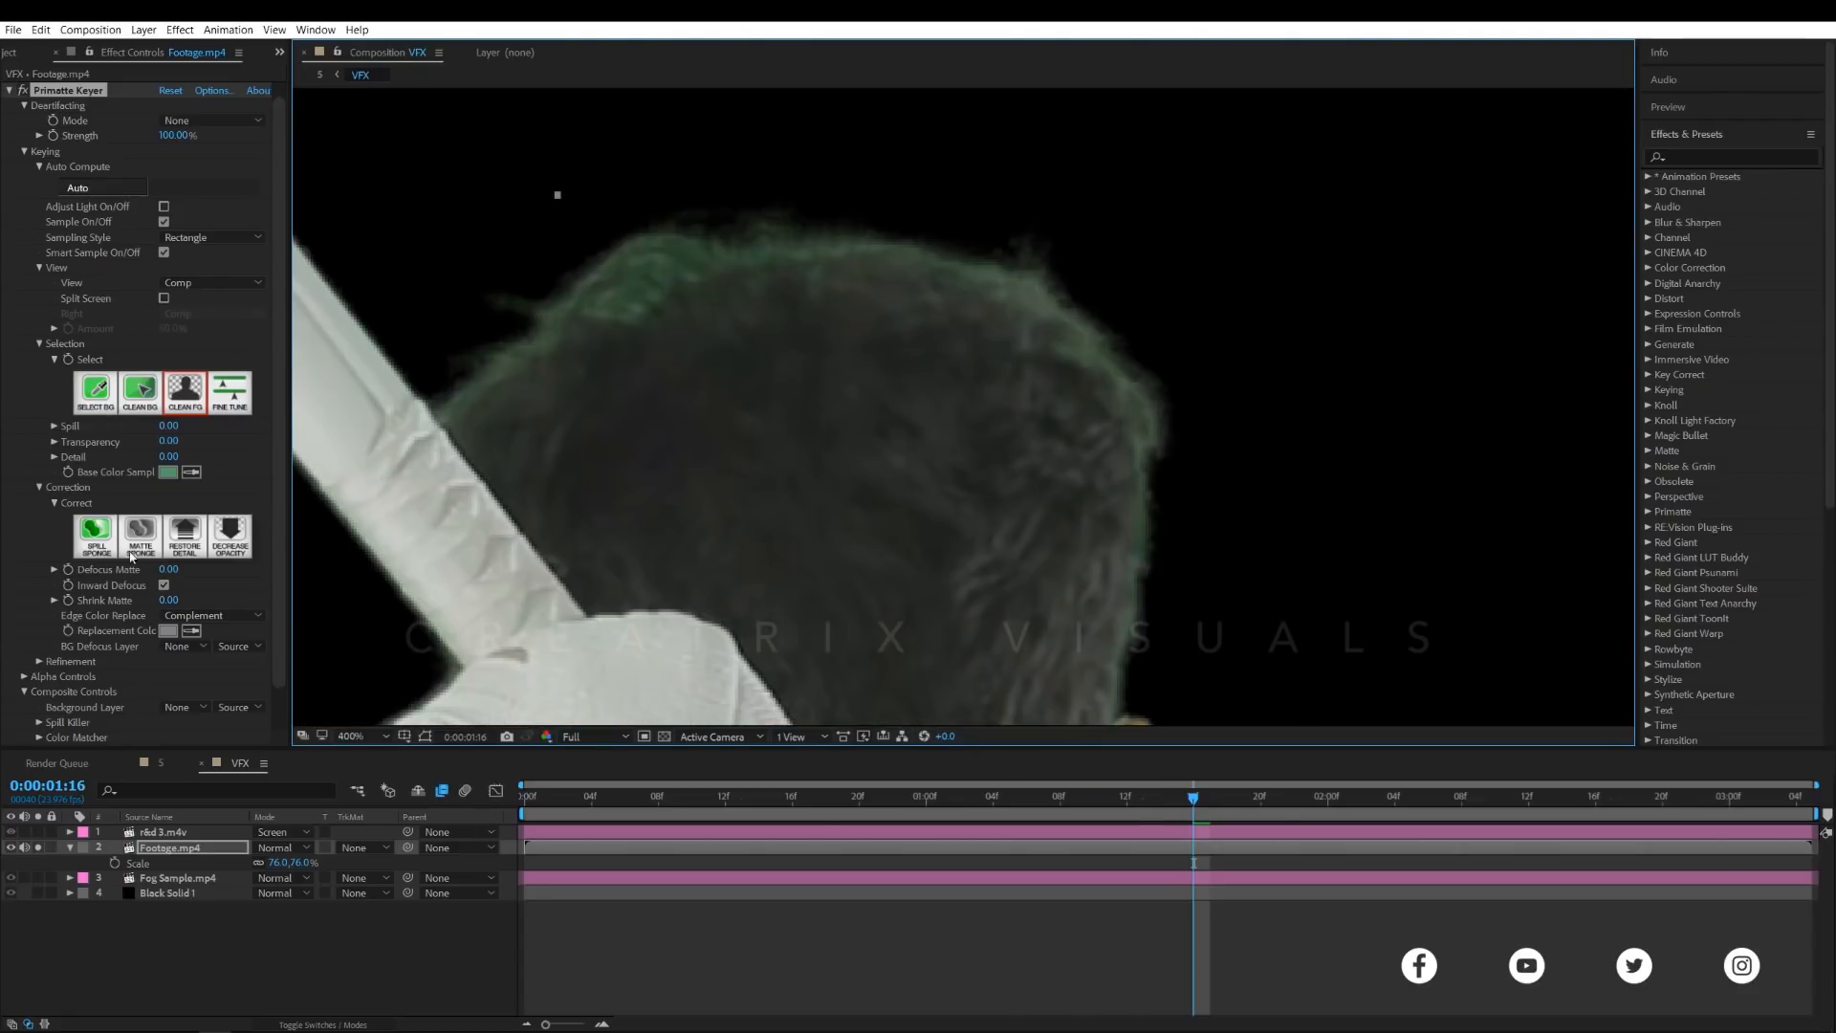
click(167, 570)
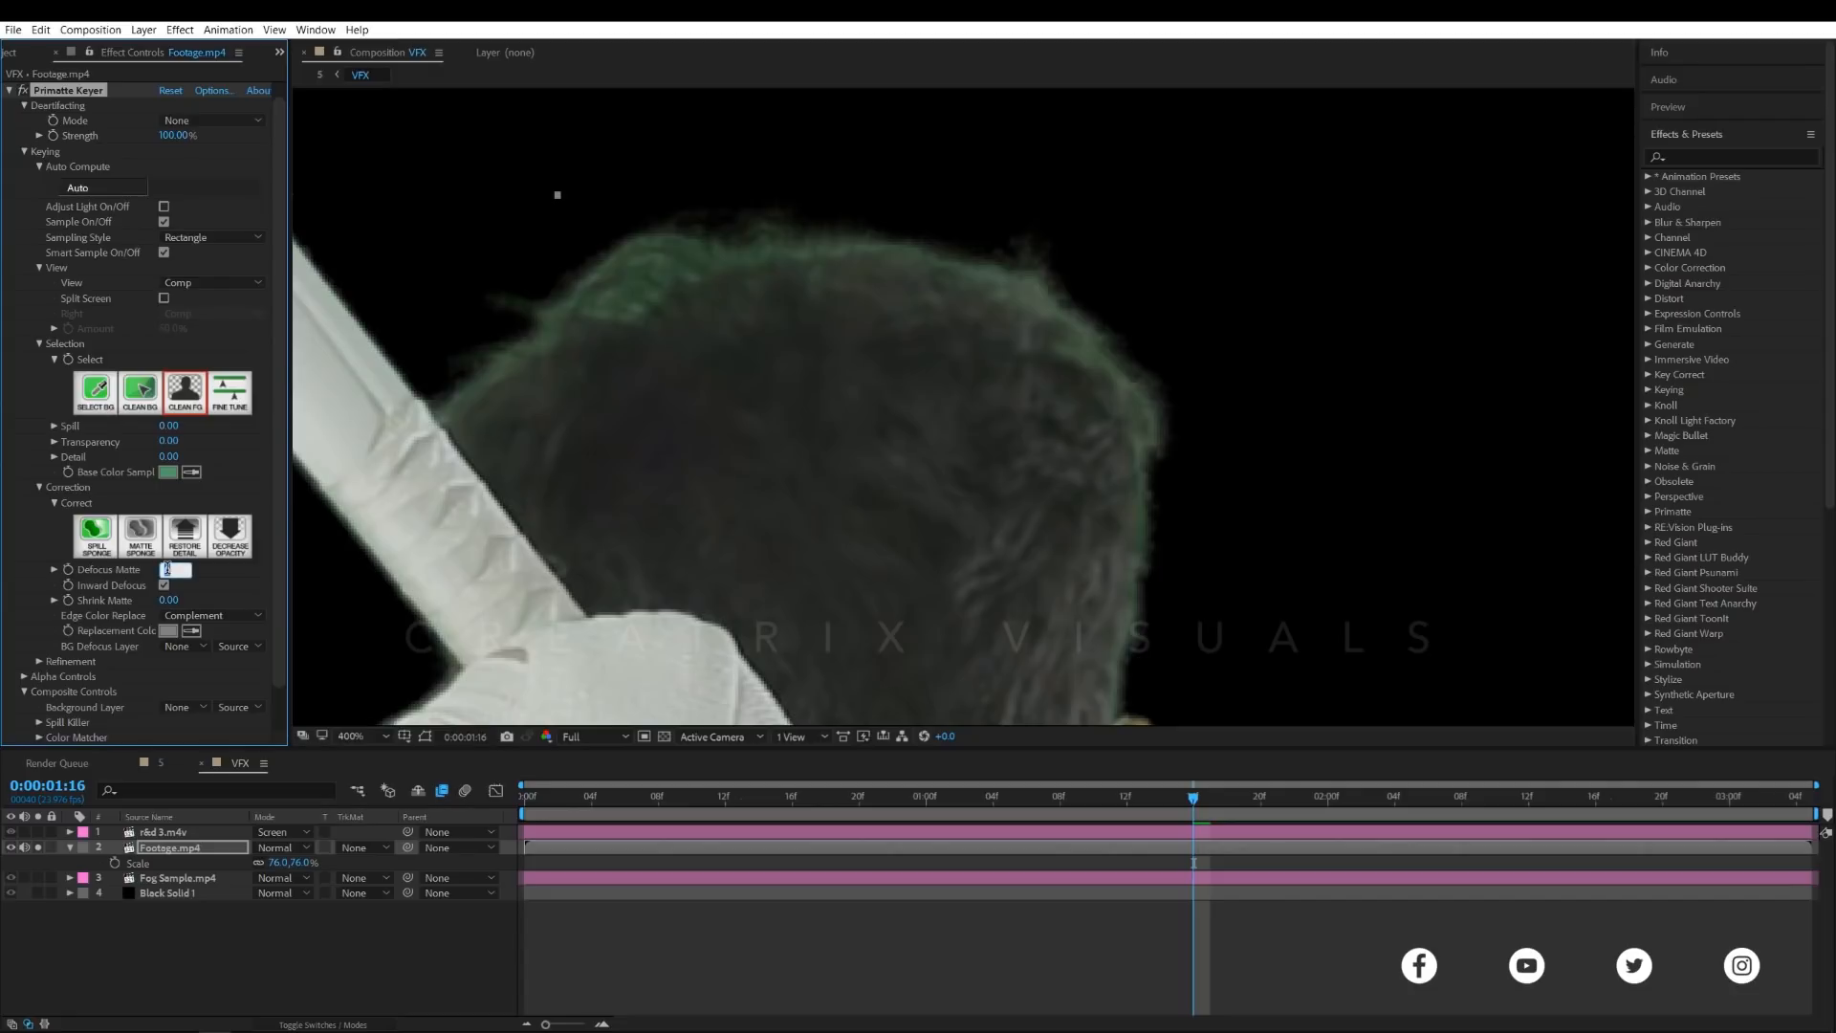
text(5)
key(Return)
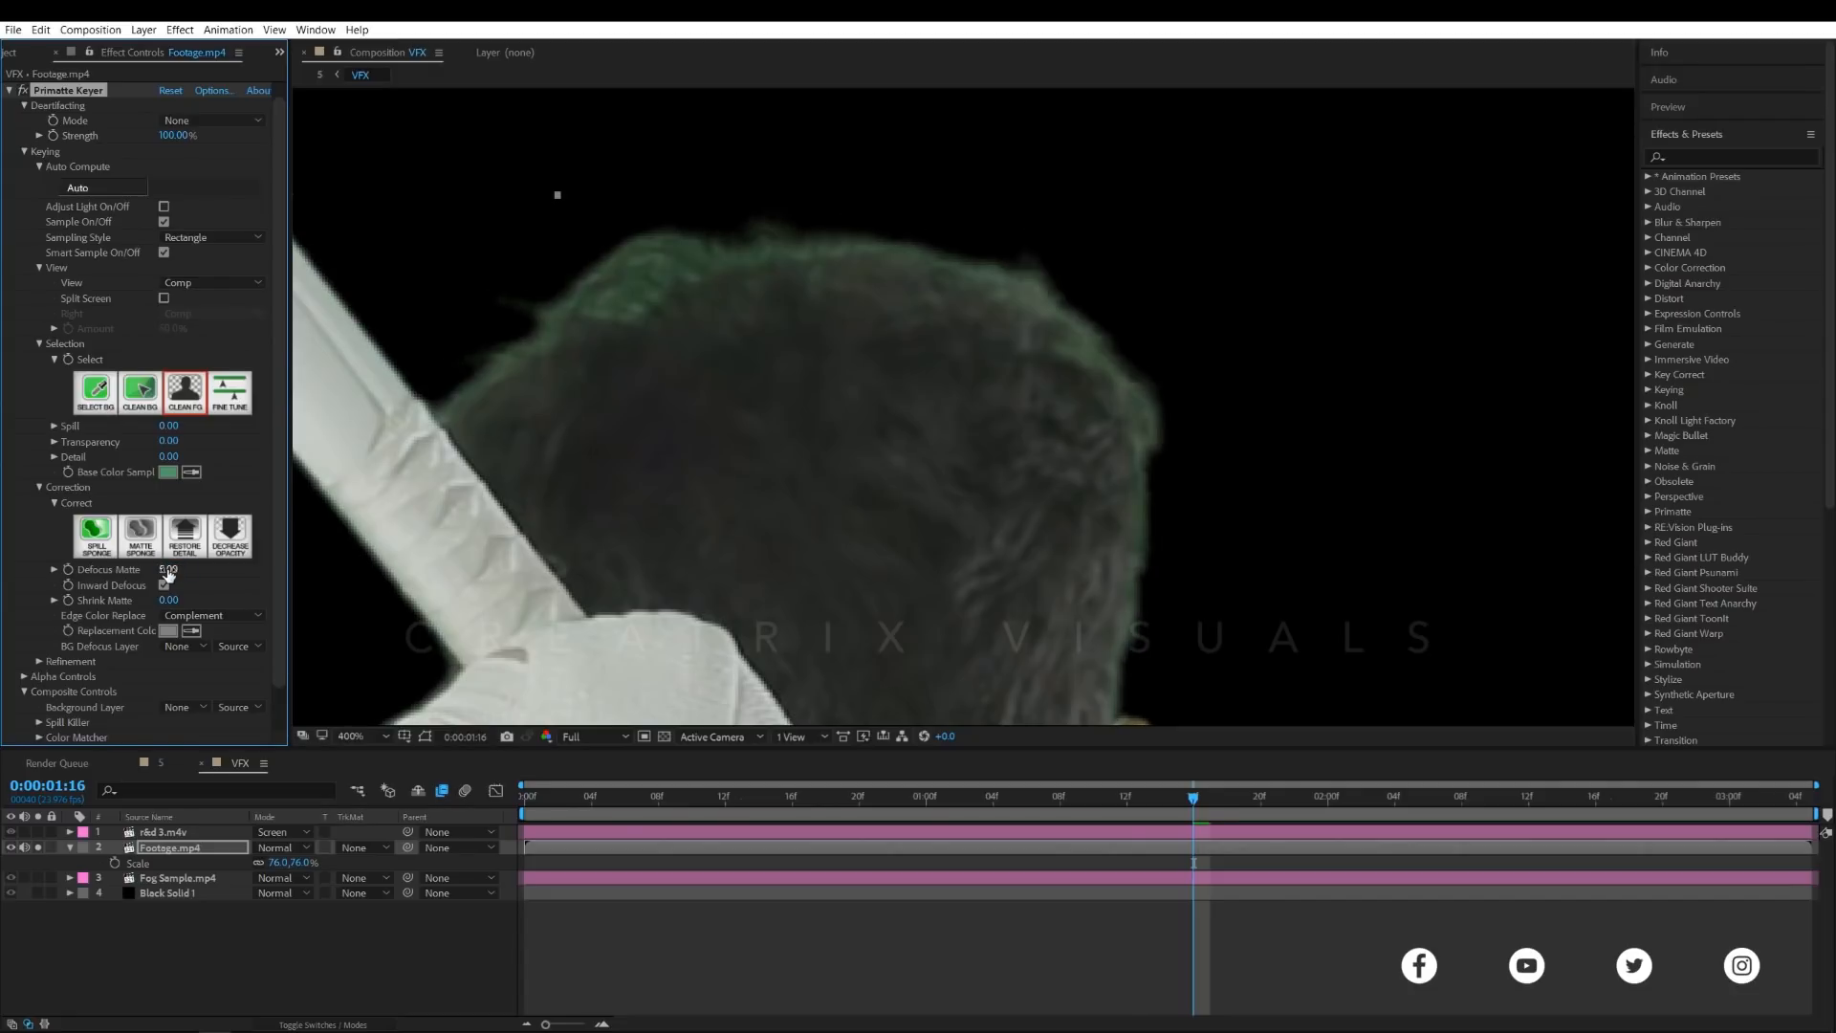
- Inspect the softened matte edges along the neck, sword, shirt and ribbon, comparing them with and without the Defocus Matte change
drag(942, 656, 880, 192)
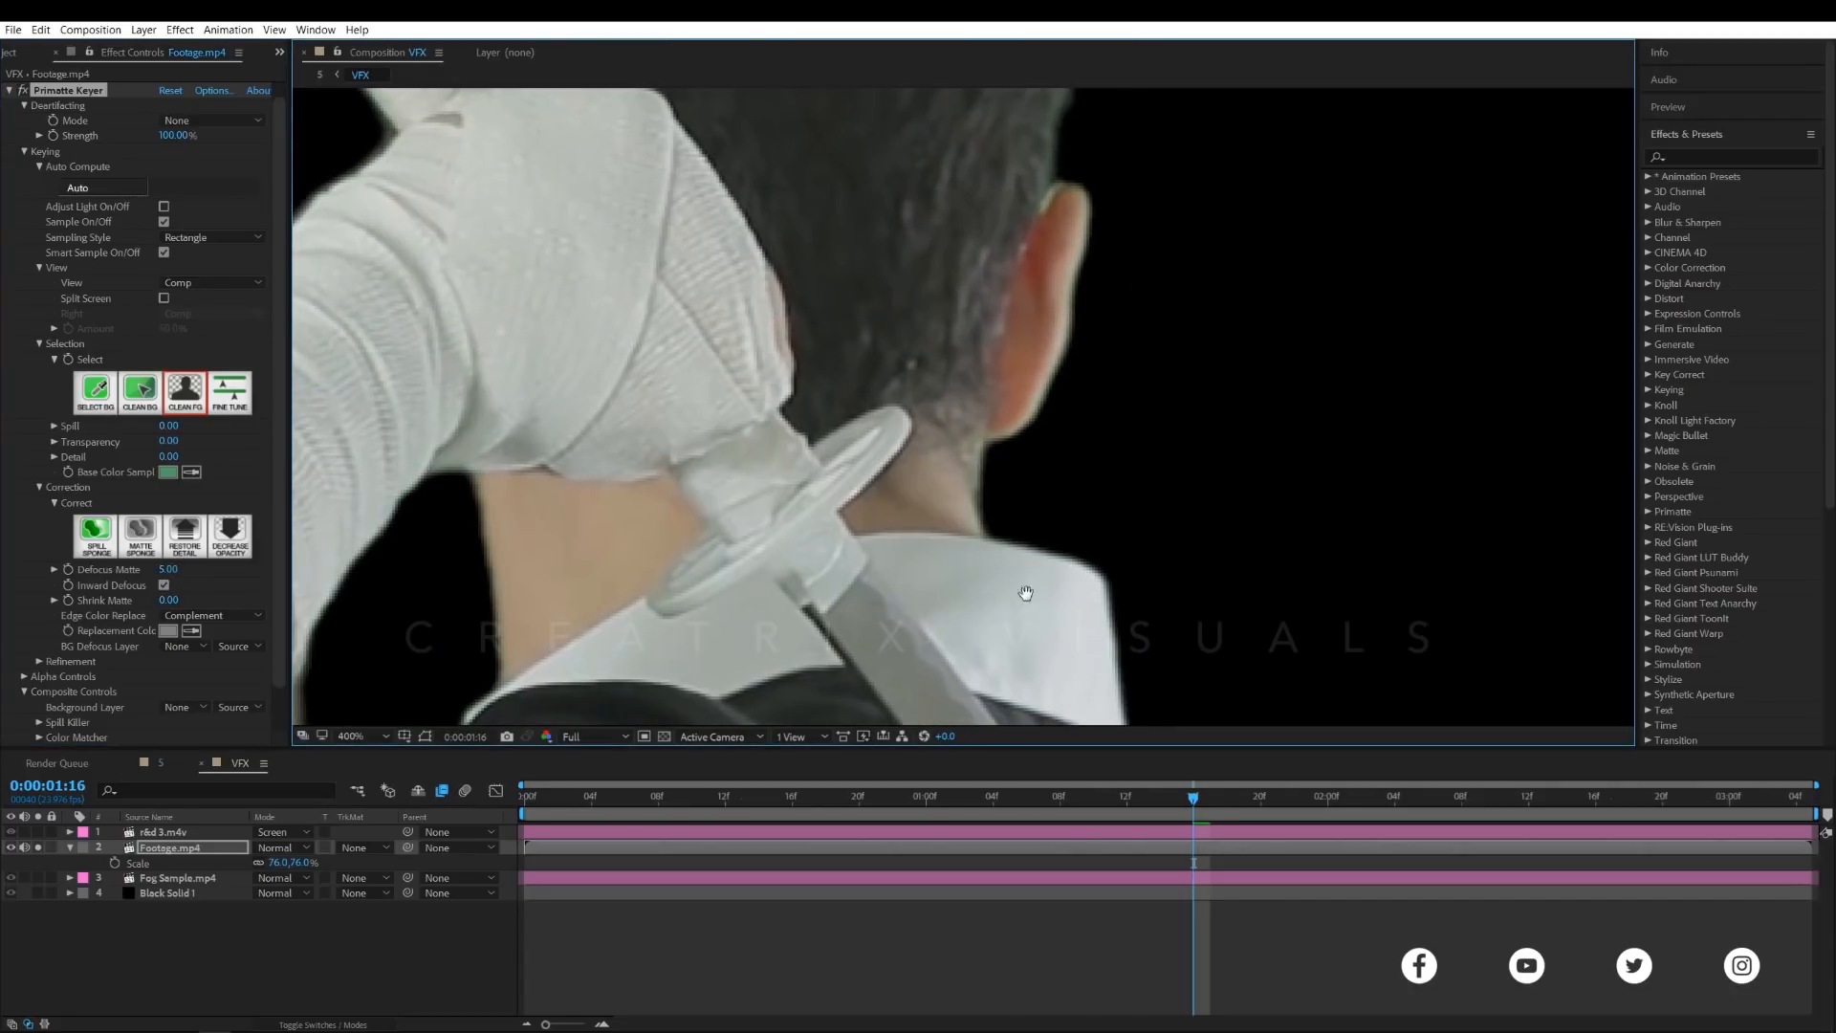
drag(1024, 593, 946, 168)
drag(880, 586, 800, 213)
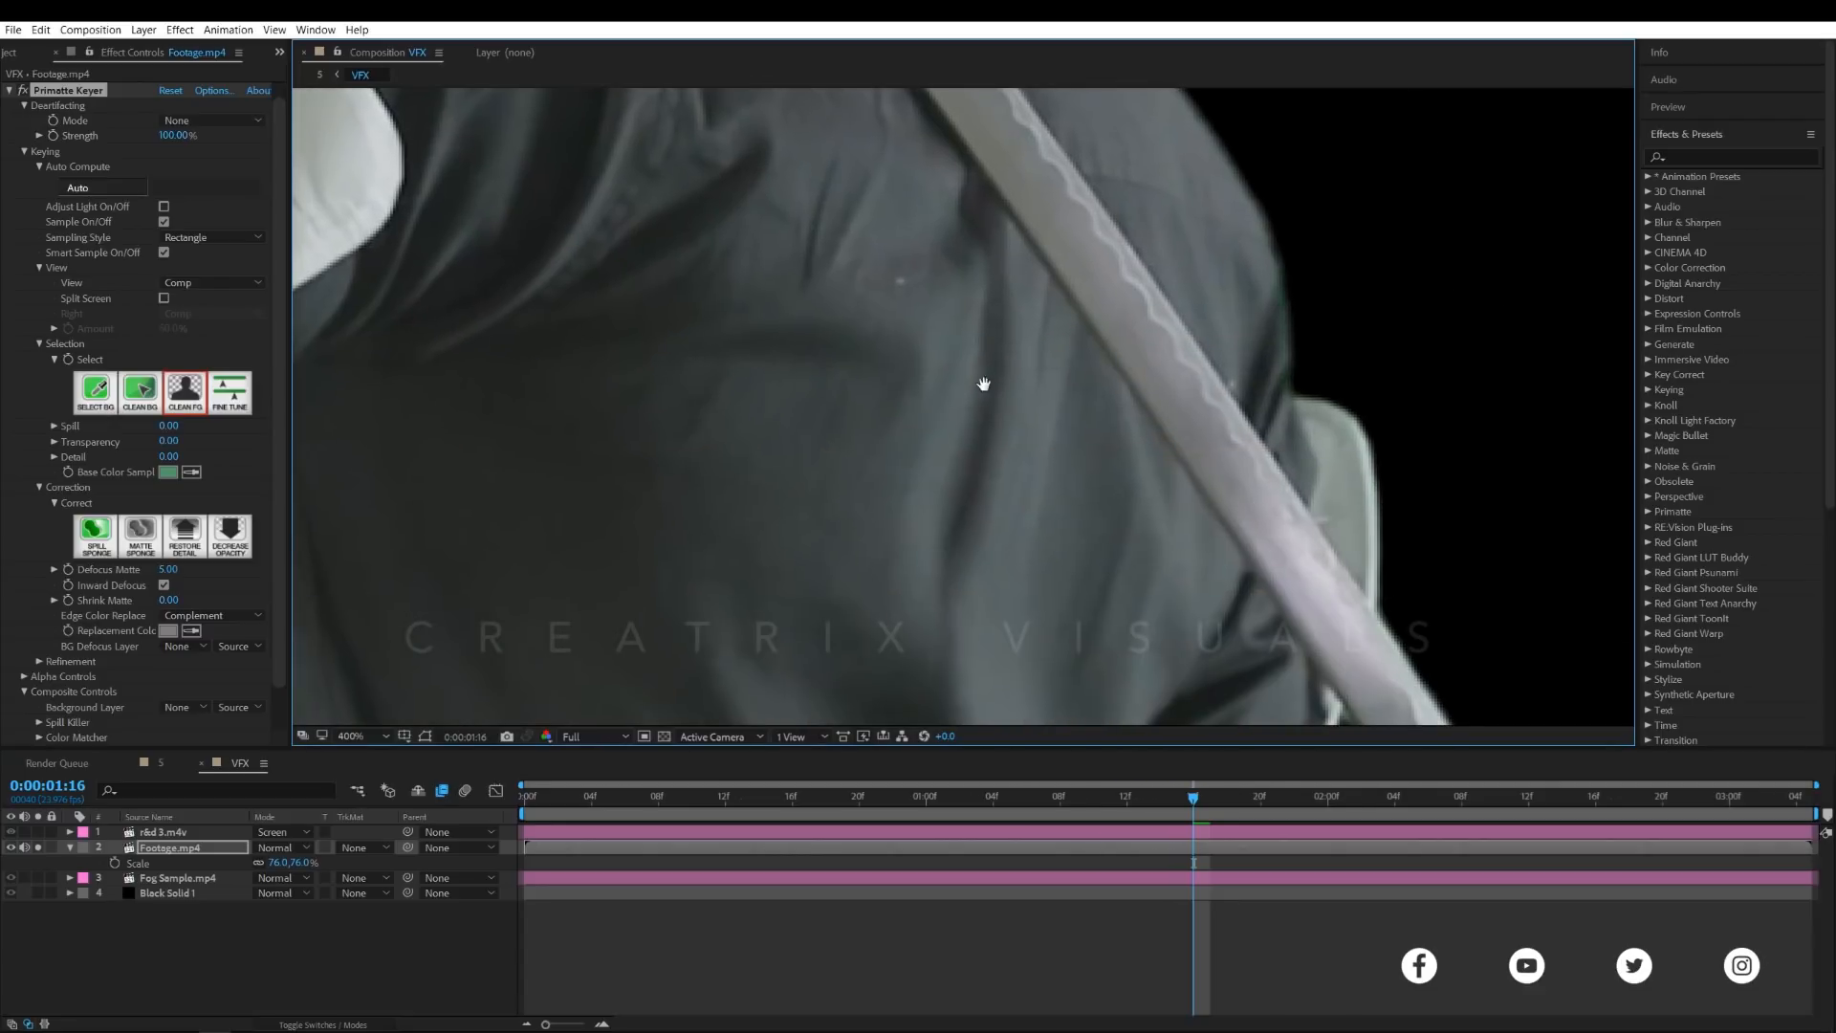
drag(984, 382, 1345, 224)
drag(901, 396, 1039, 476)
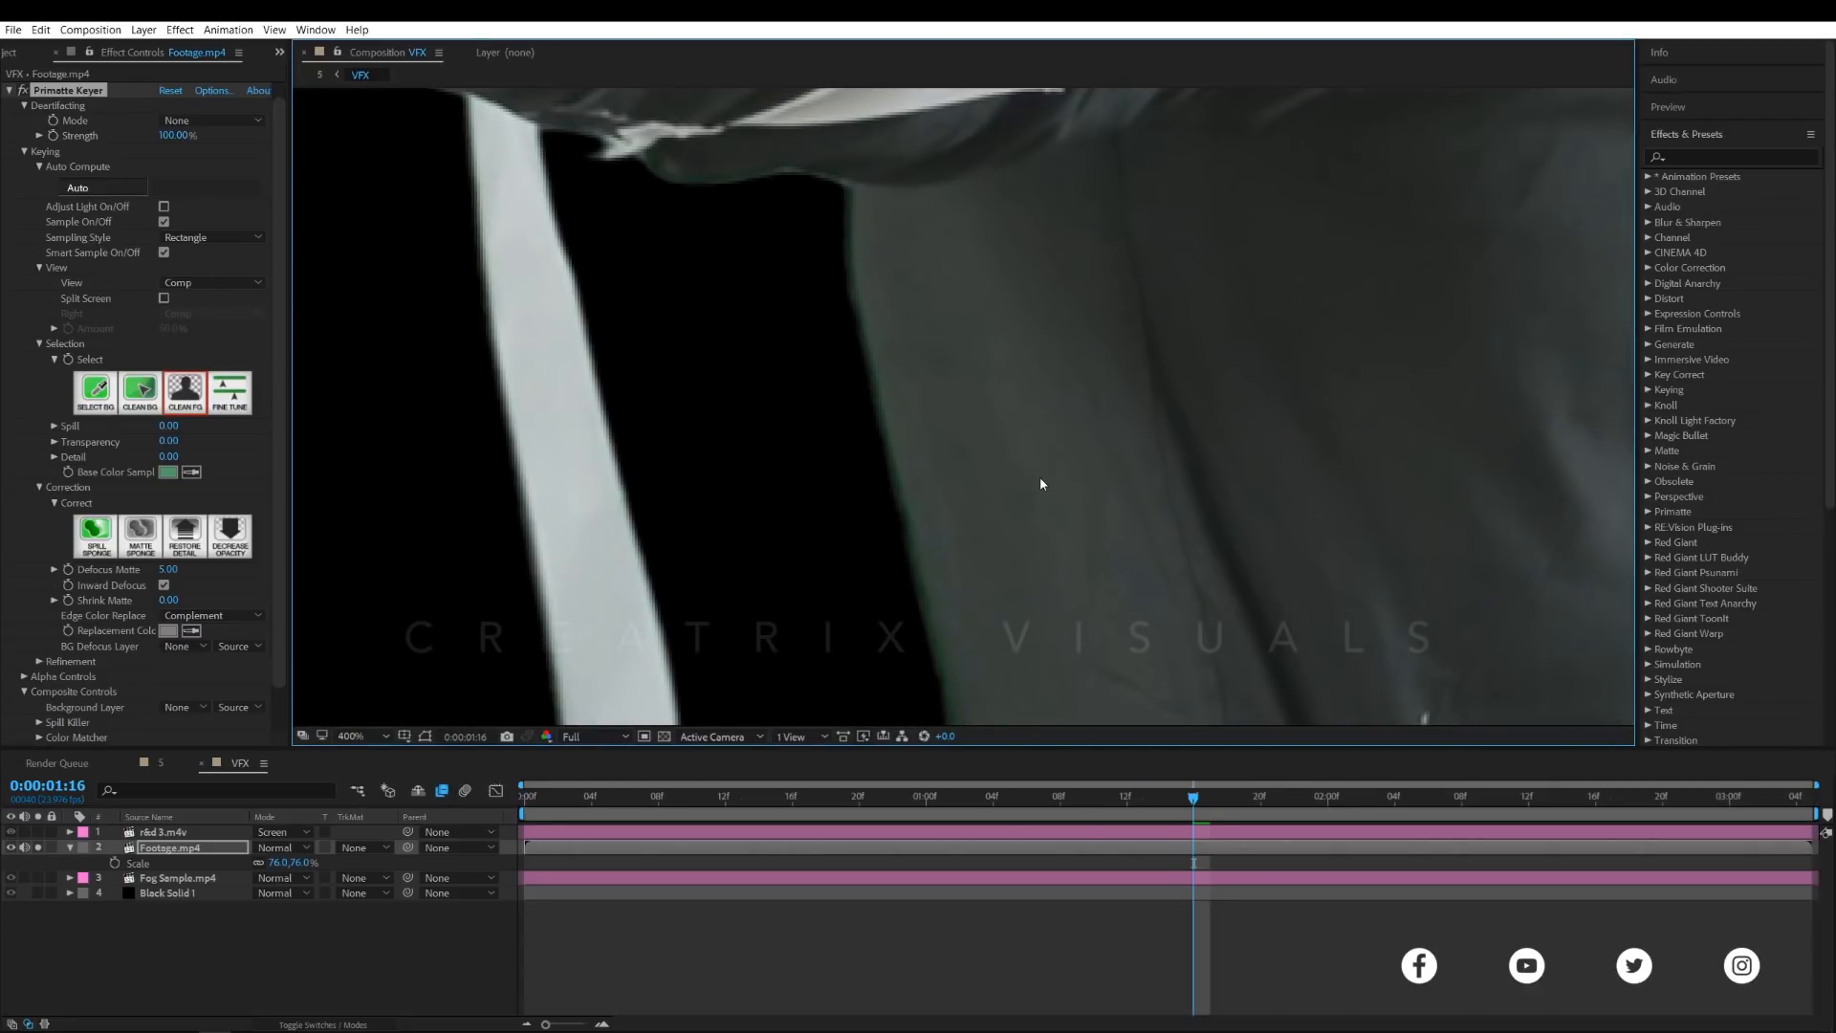
key(ctrl+z)
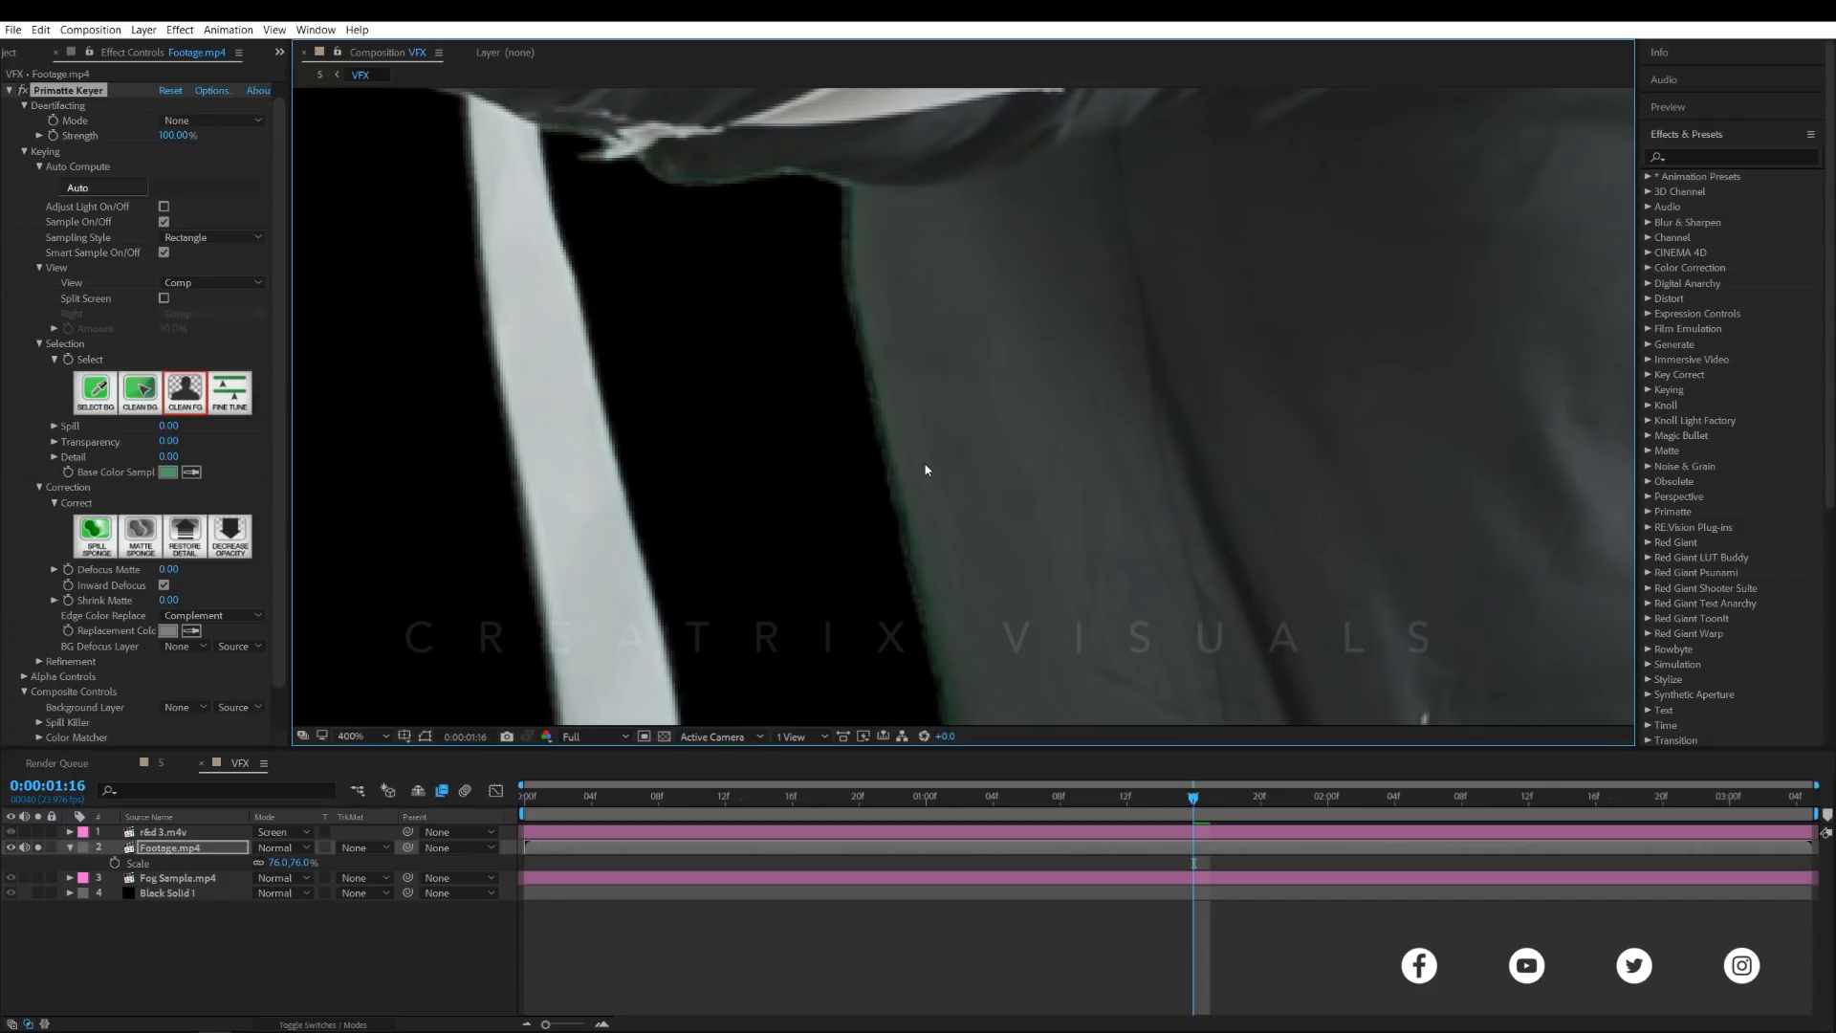
key(ctrl+shift+z)
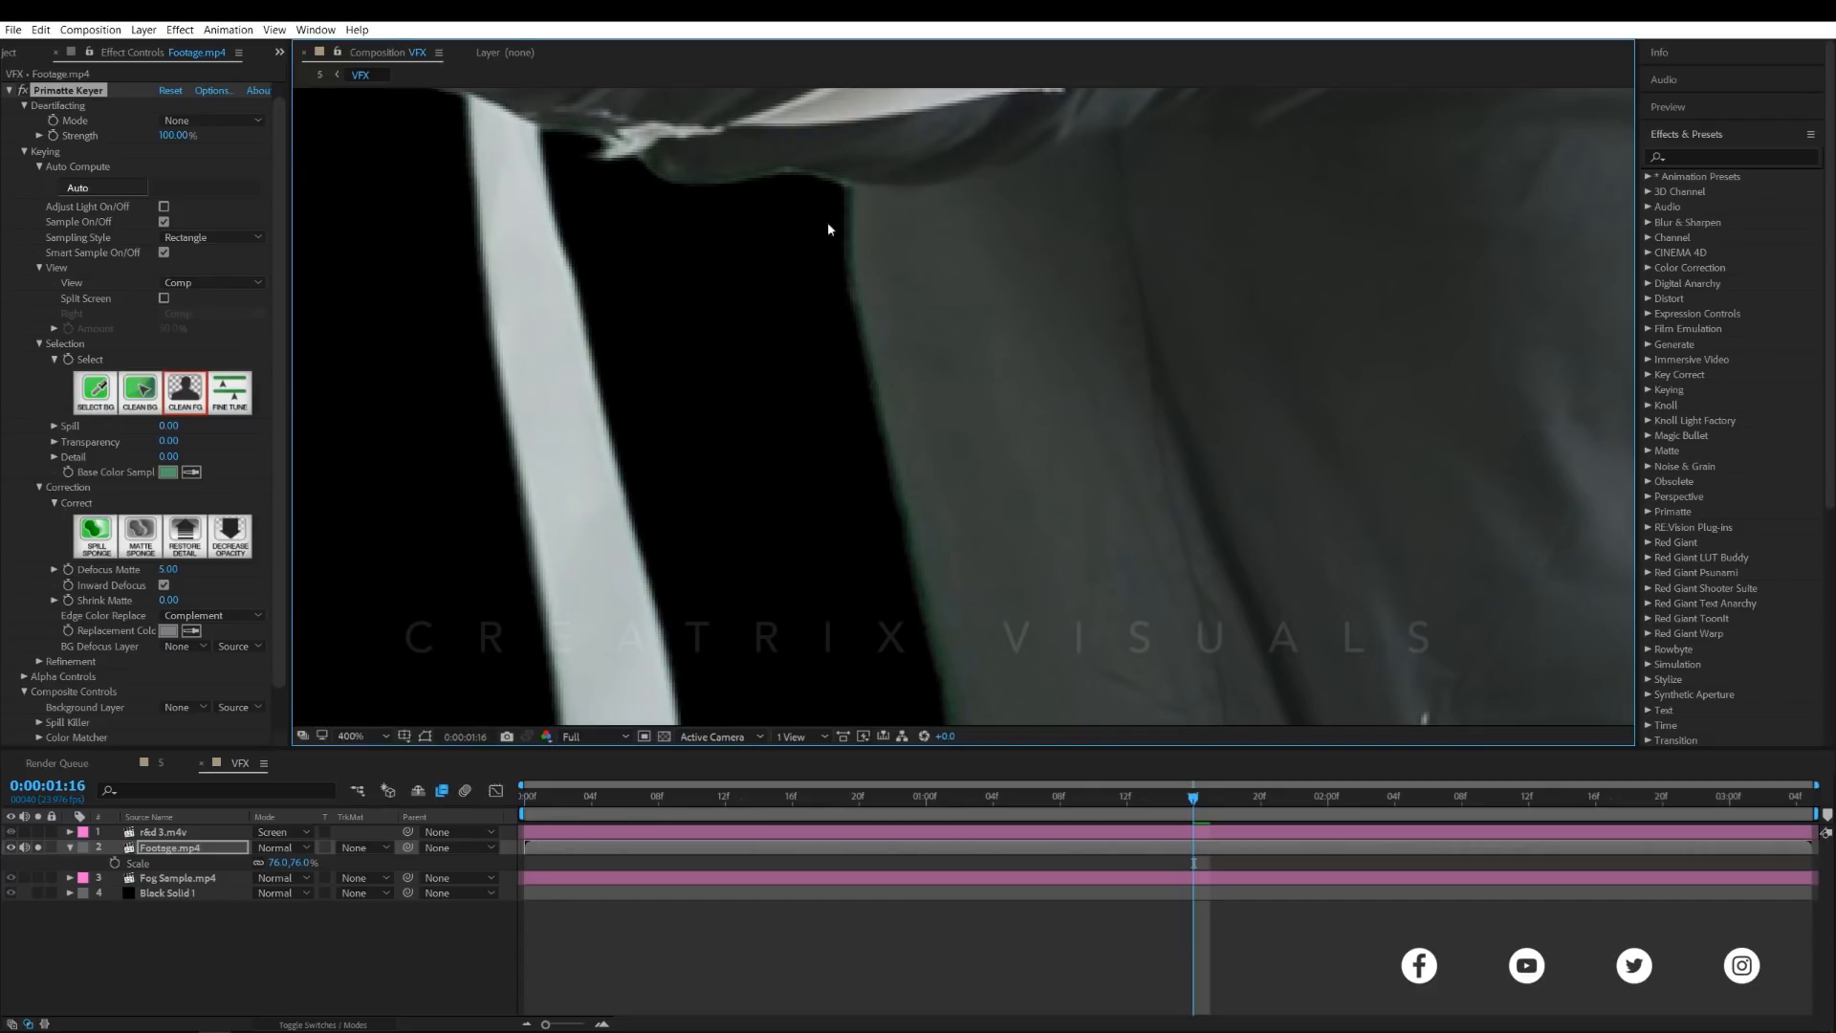
drag(1212, 346, 1116, 523)
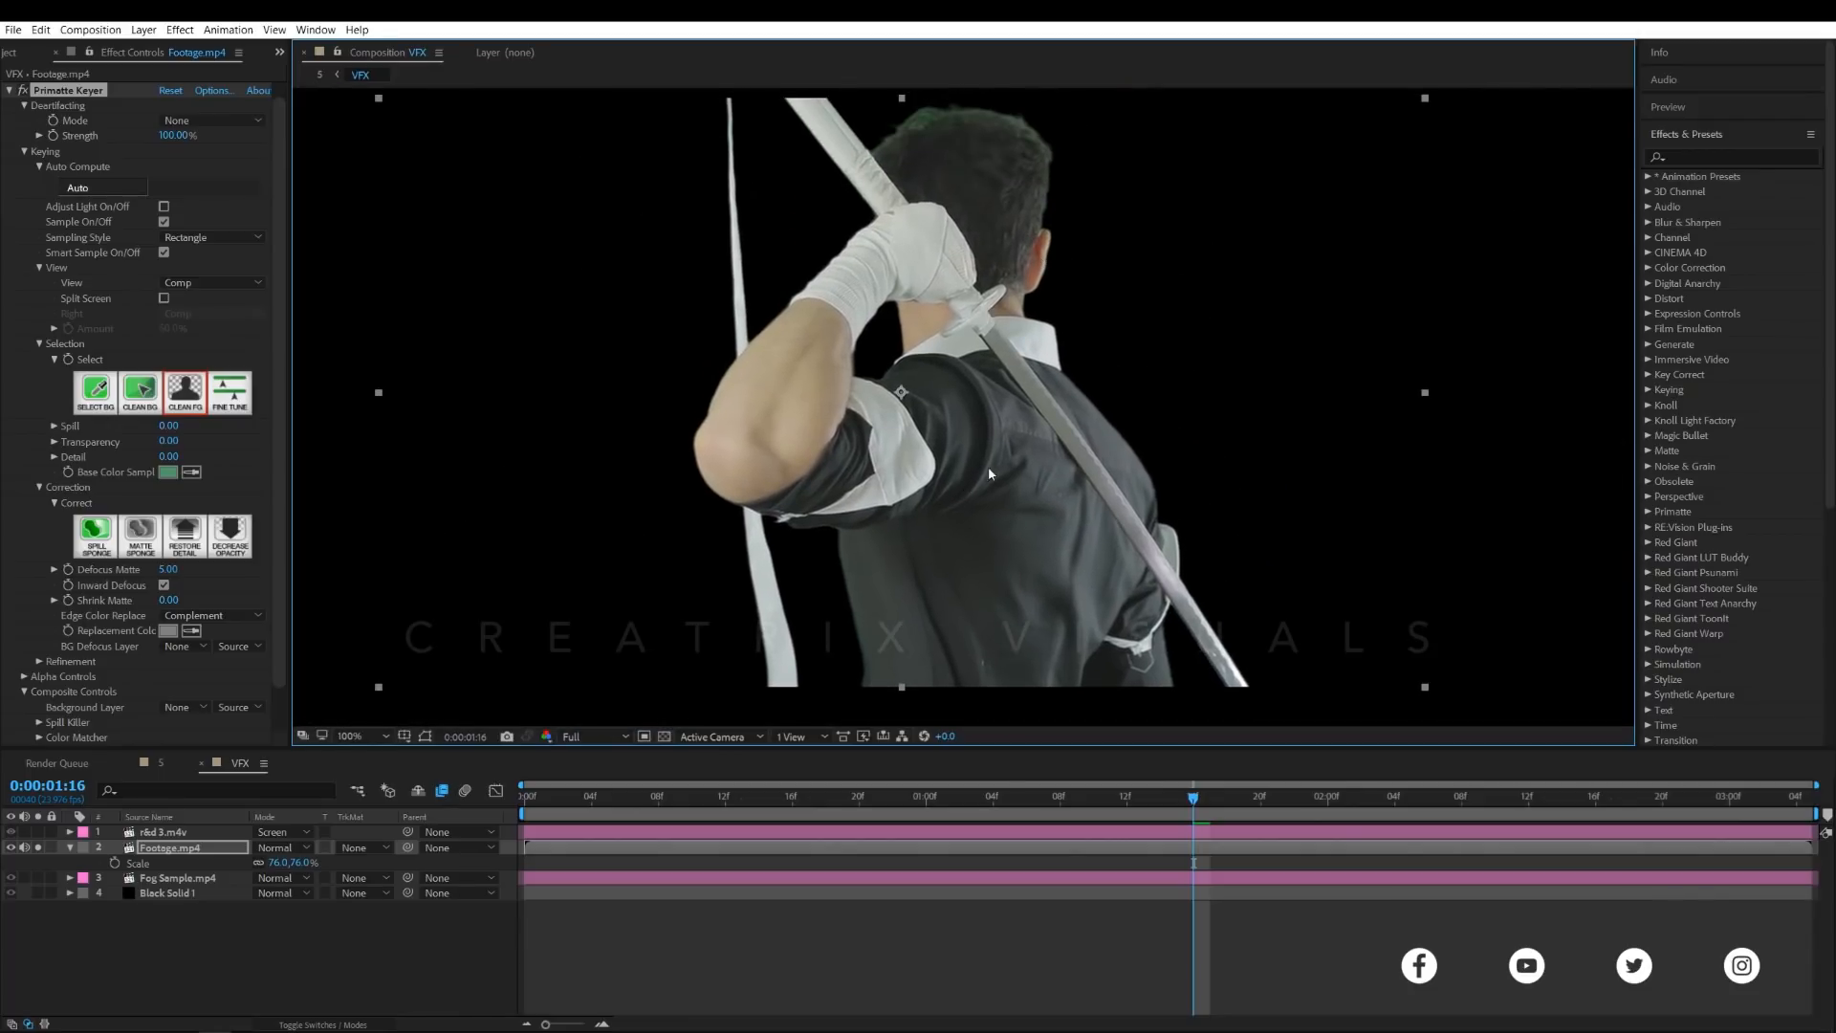
scroll(1054, 442, down, 4)
scroll(1054, 442, up, 4)
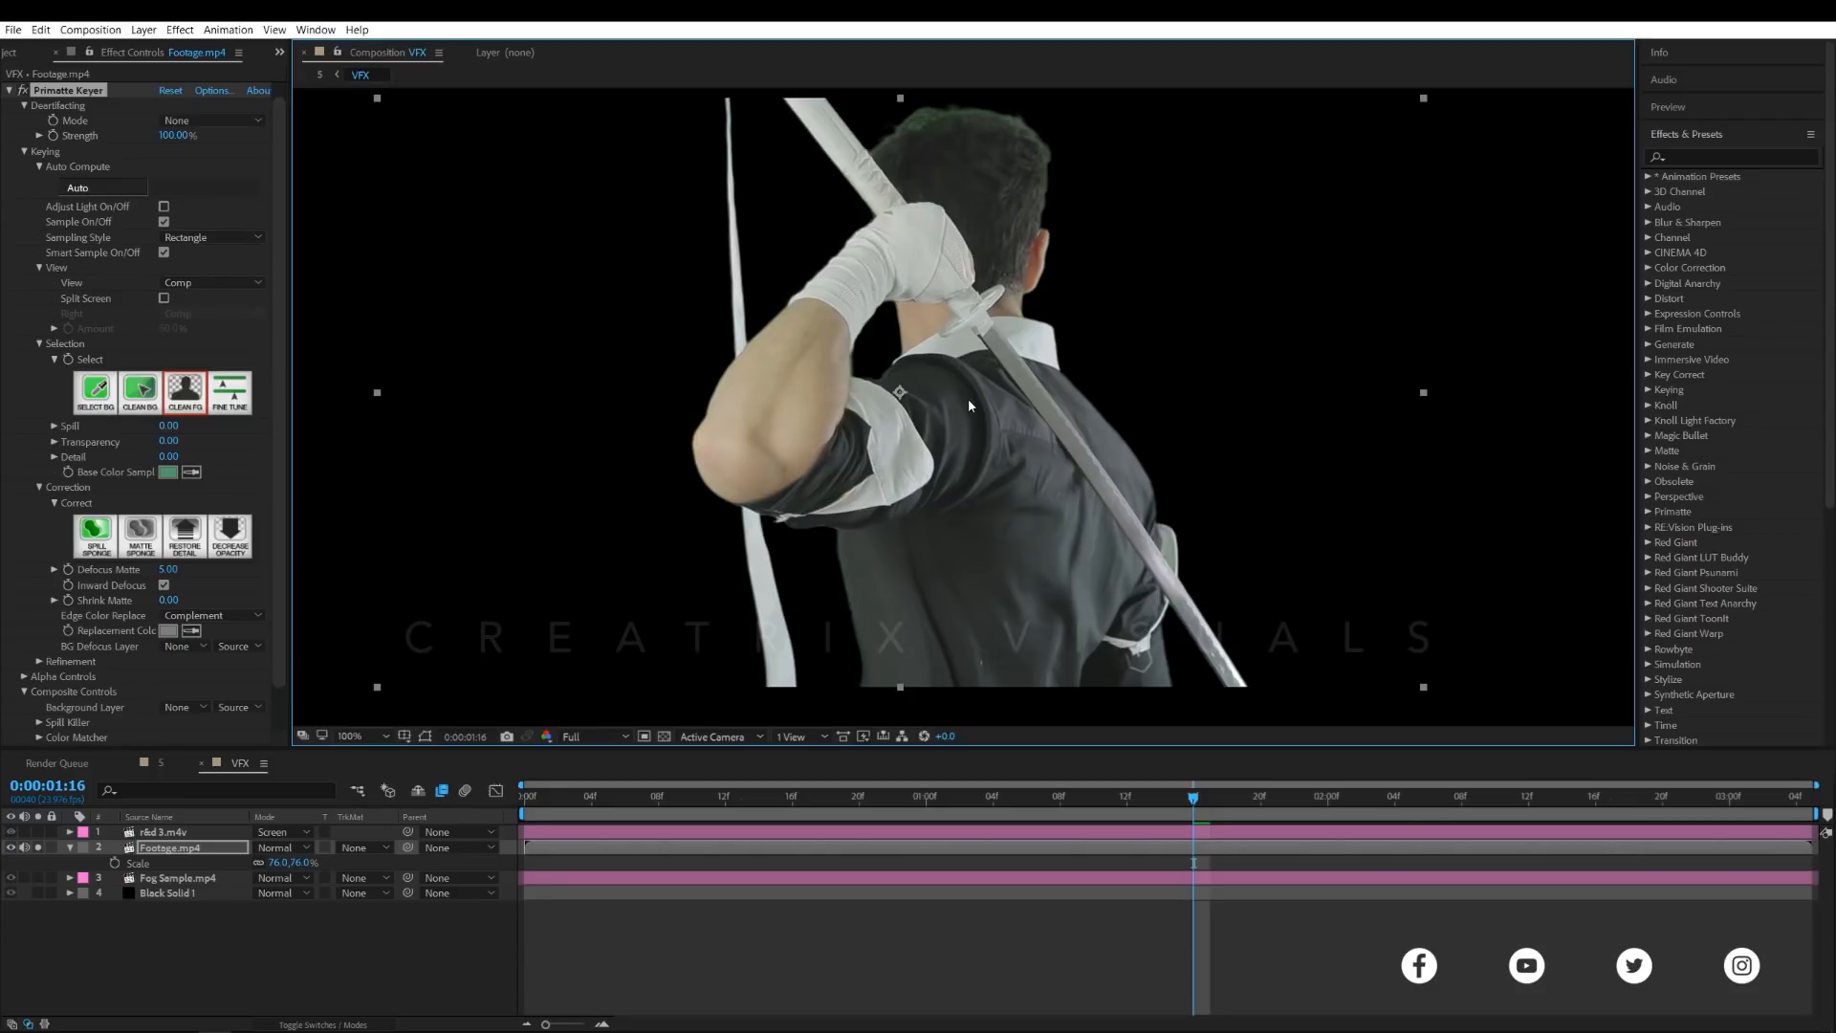
scroll(956, 386, down, 2)
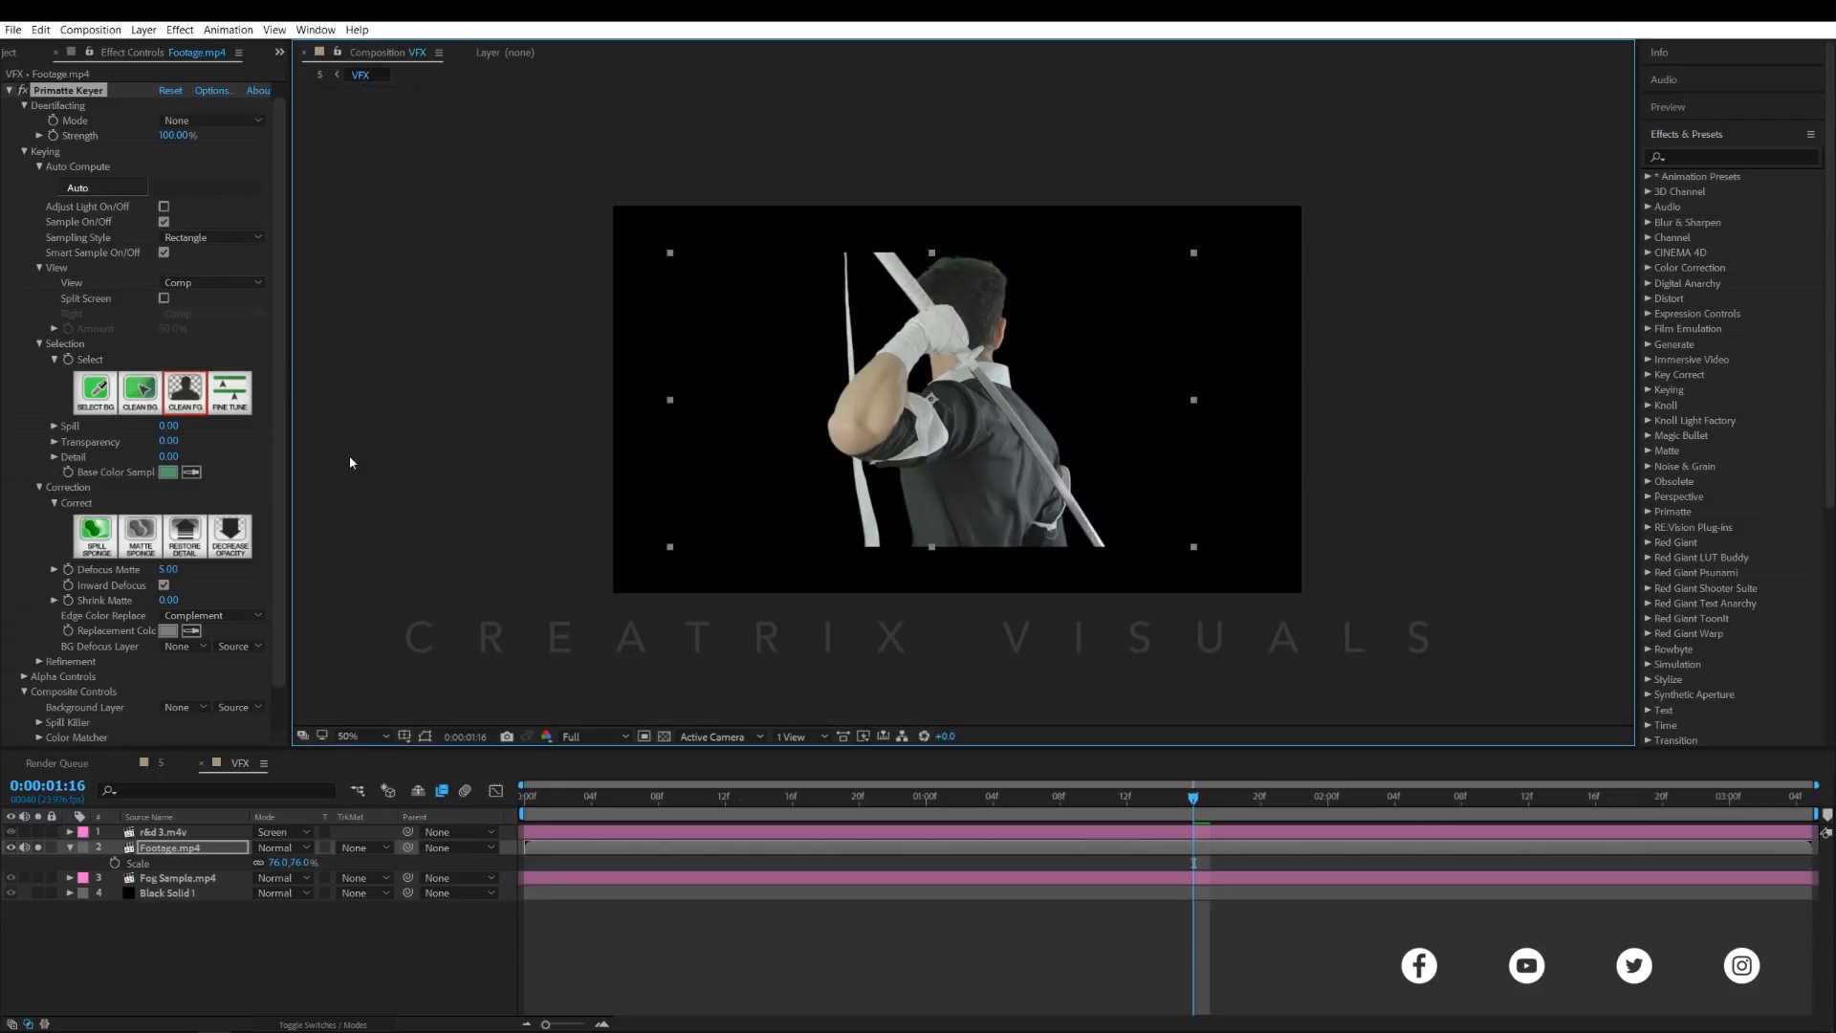
- Expand the Spill Killer settings within Primatte Keyer's Composite Controls
scroll(153, 577, down, 1)
scroll(93, 645, down, 1)
click(39, 676)
scroll(279, 584, down, 1)
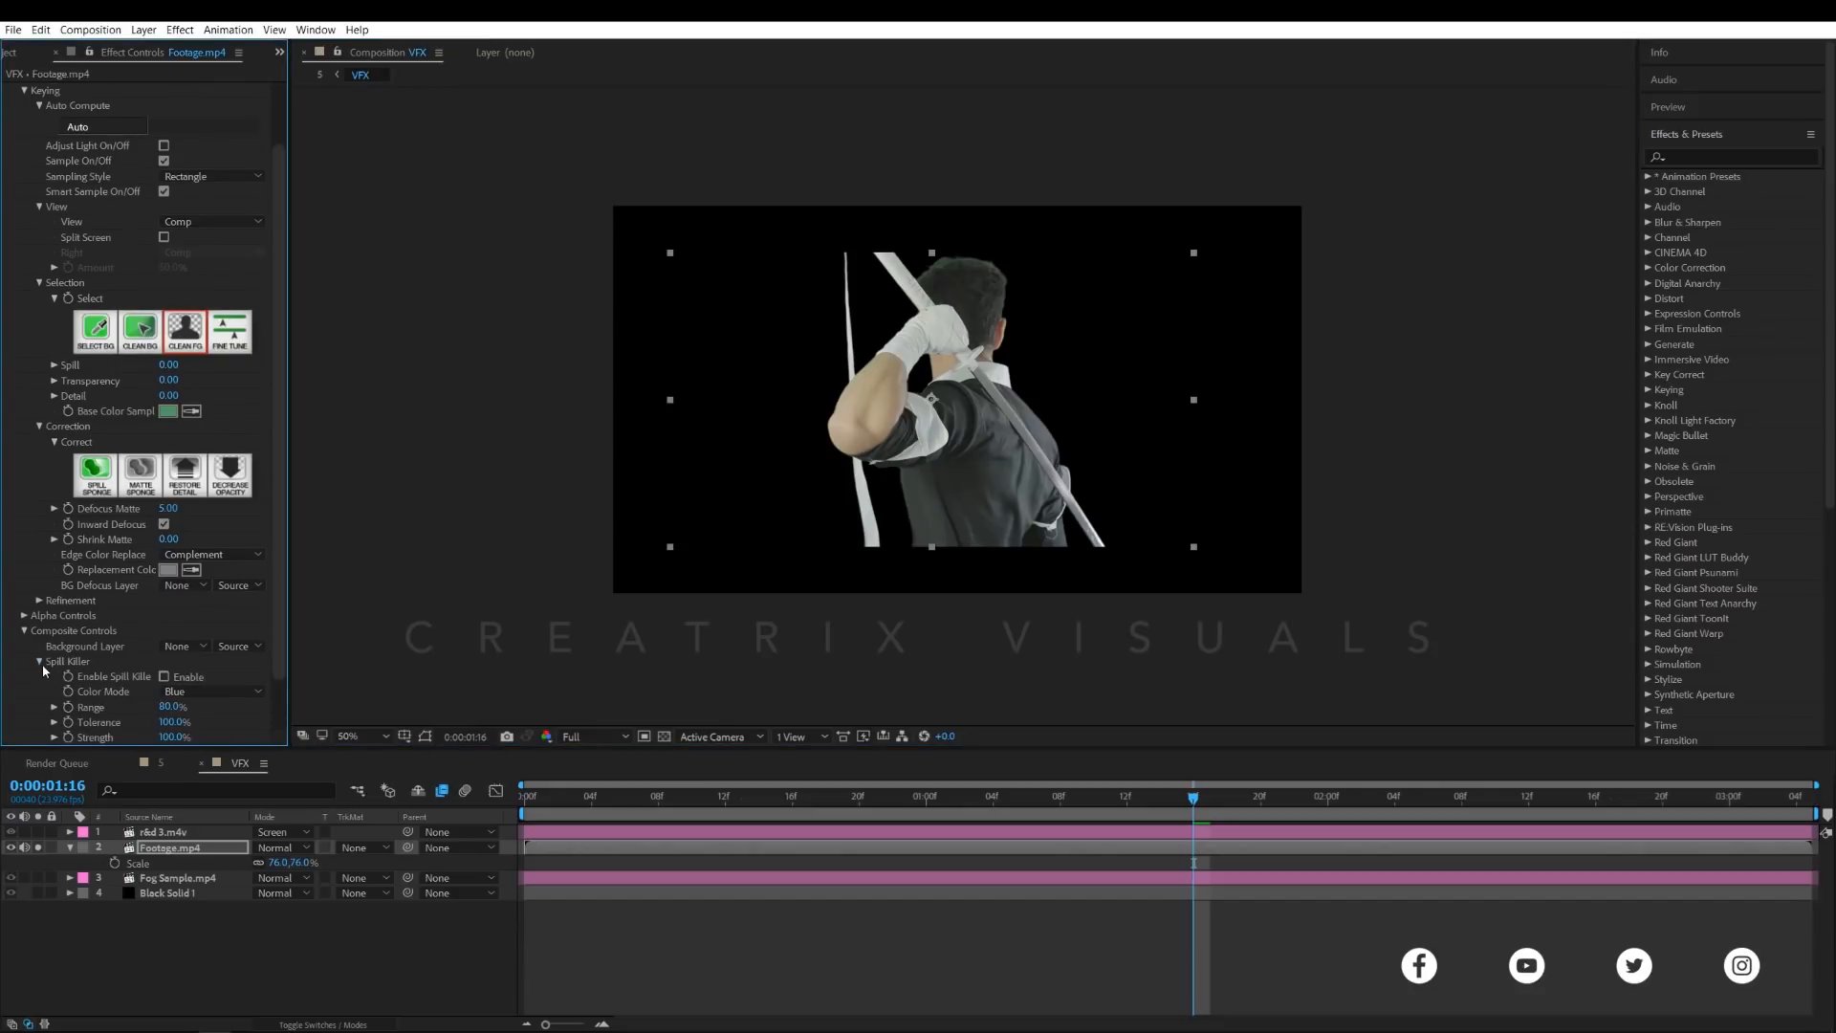
scroll(42, 664, down, 1)
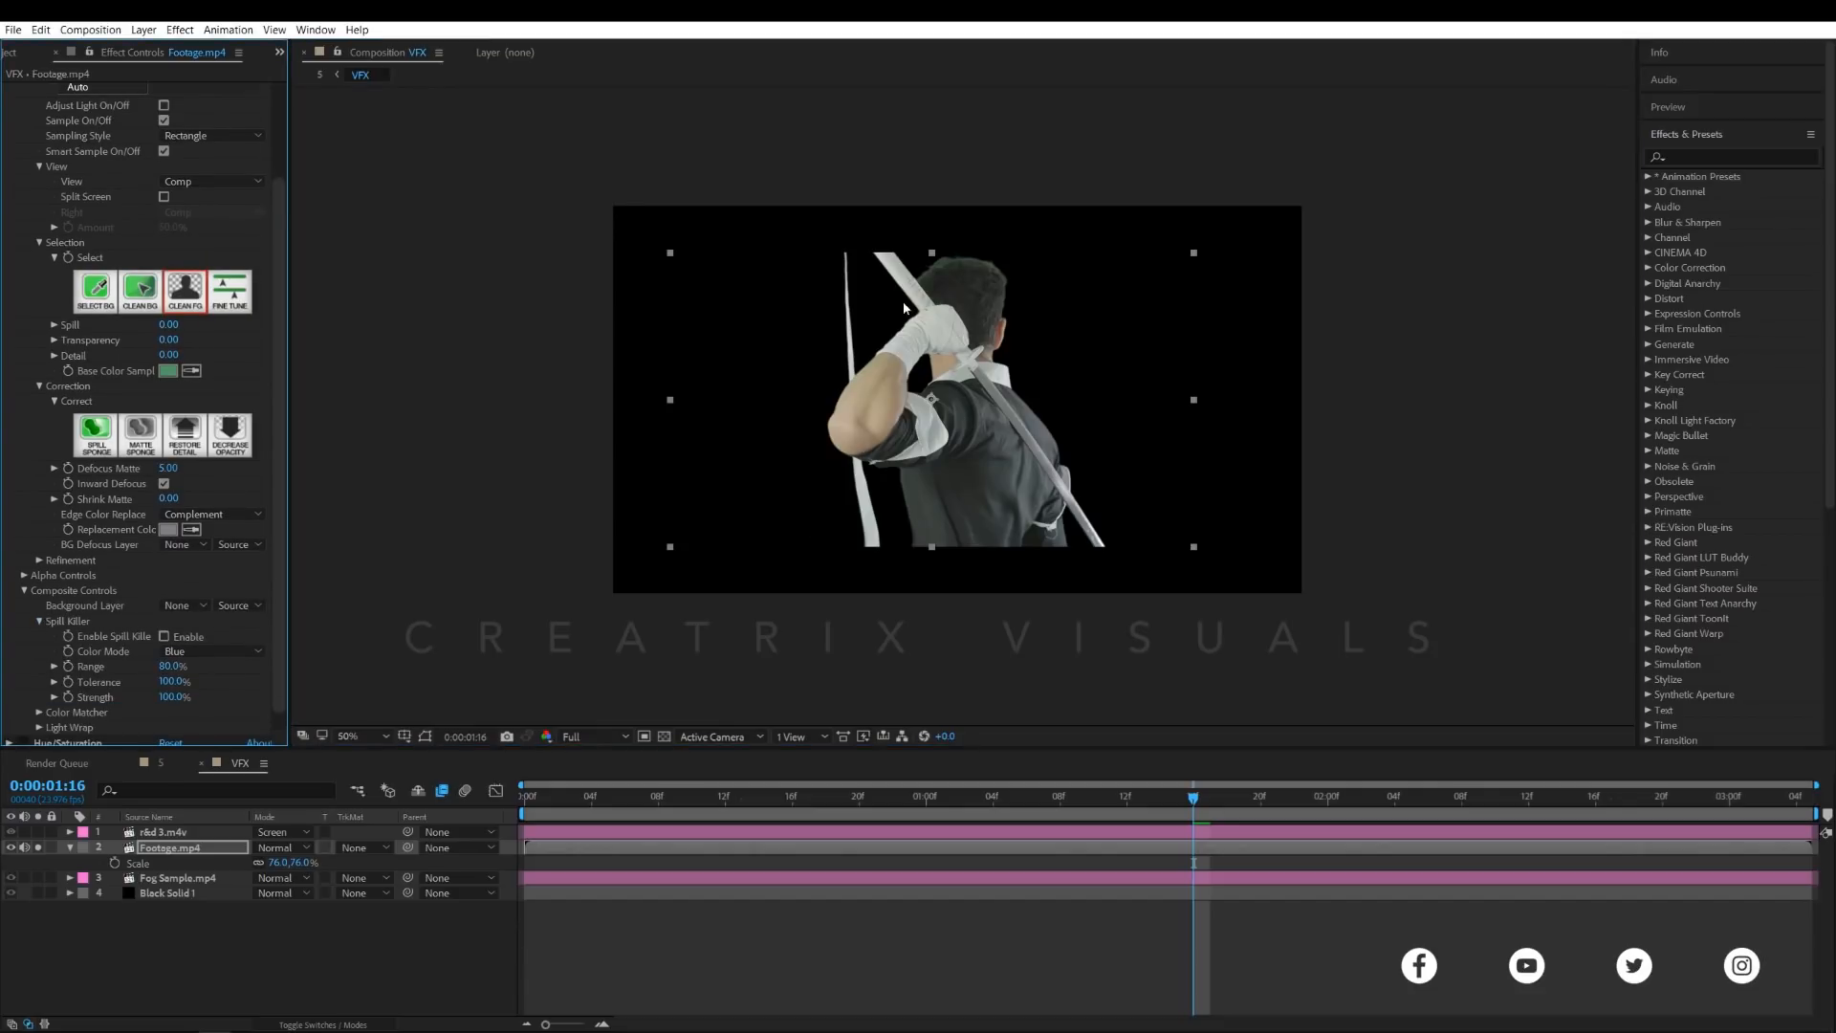
- Examine the hair, wrapped hand, collar, shirt and sword up close for green spill
scroll(904, 308, up, 4)
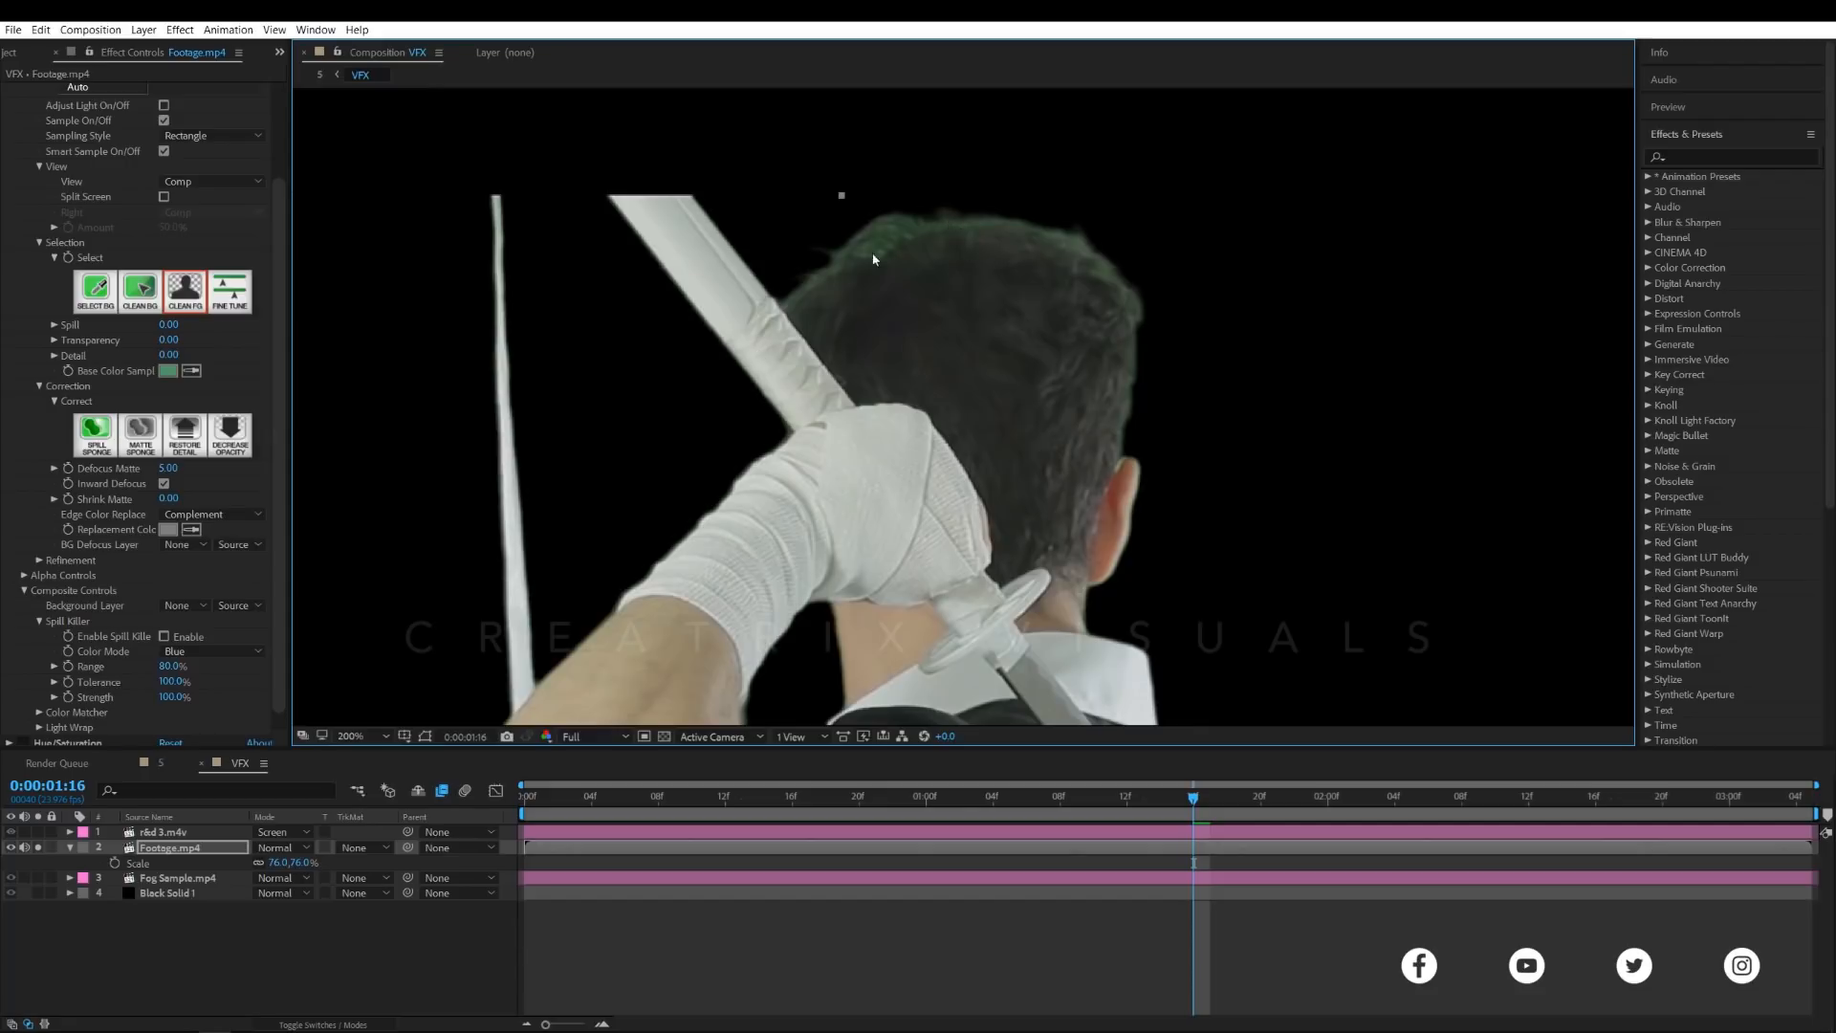
scroll(1092, 348, down, 1)
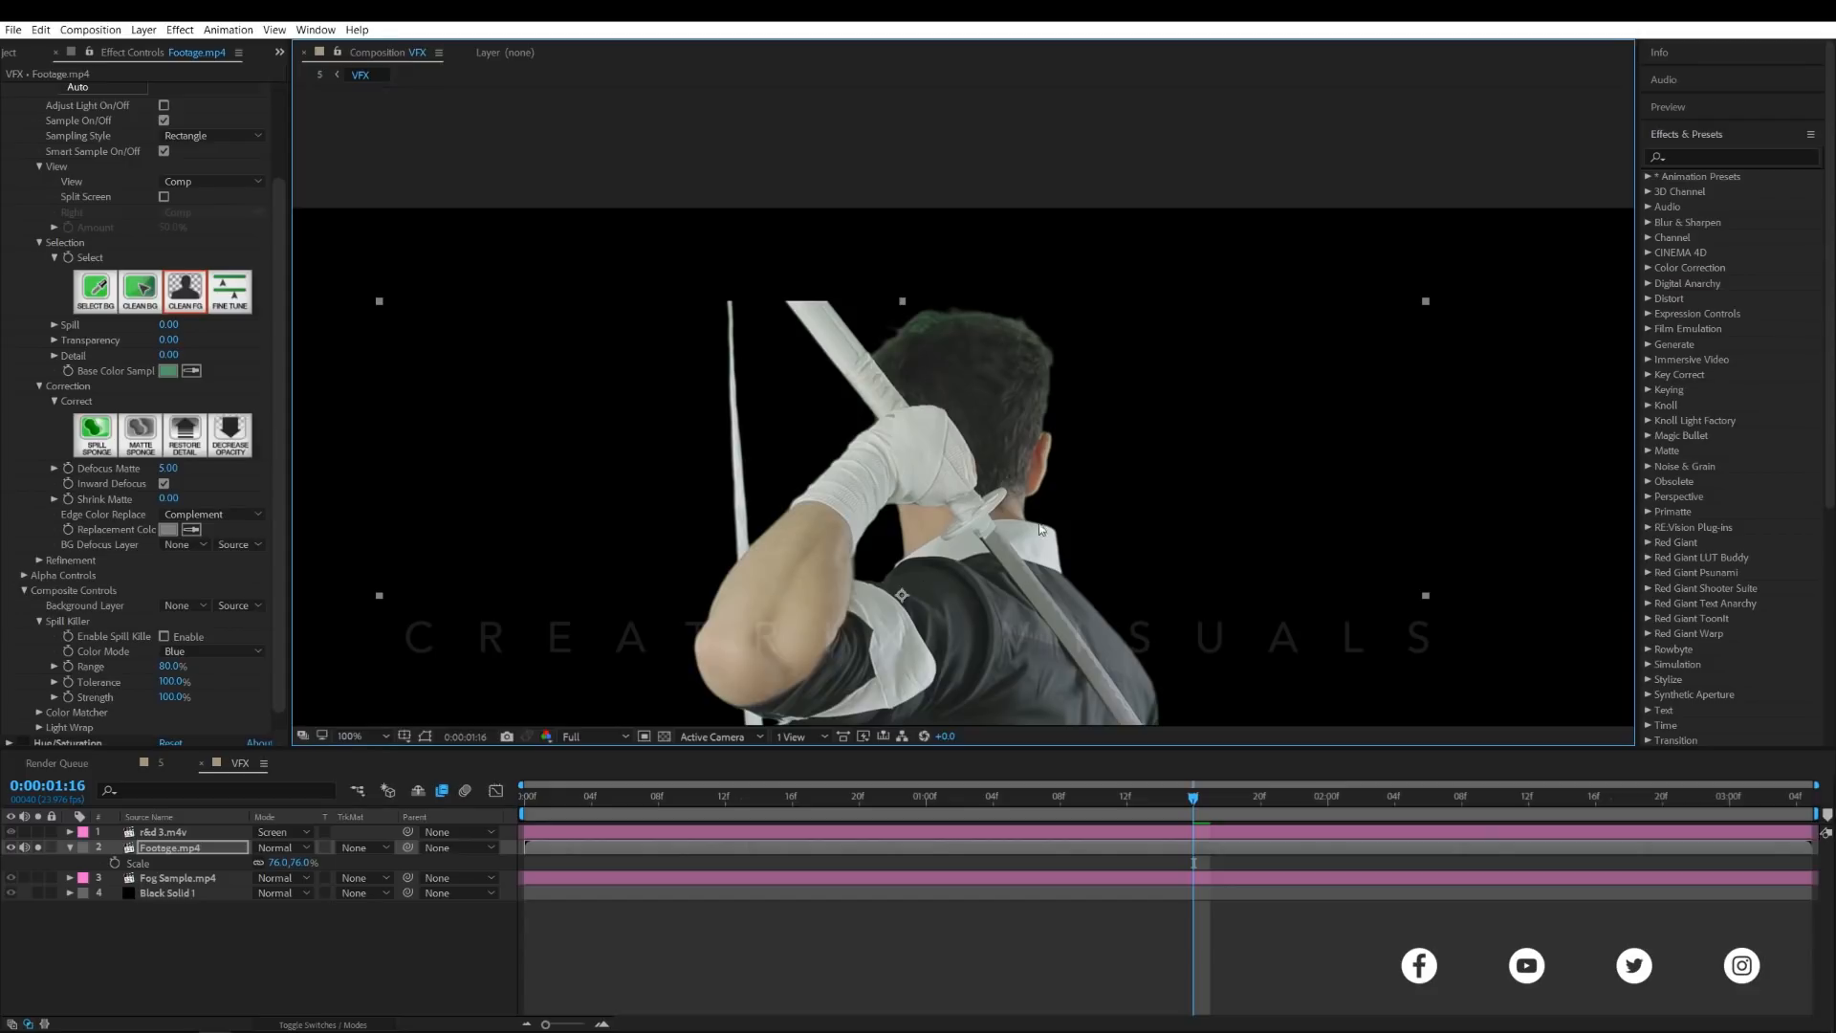
key(period)
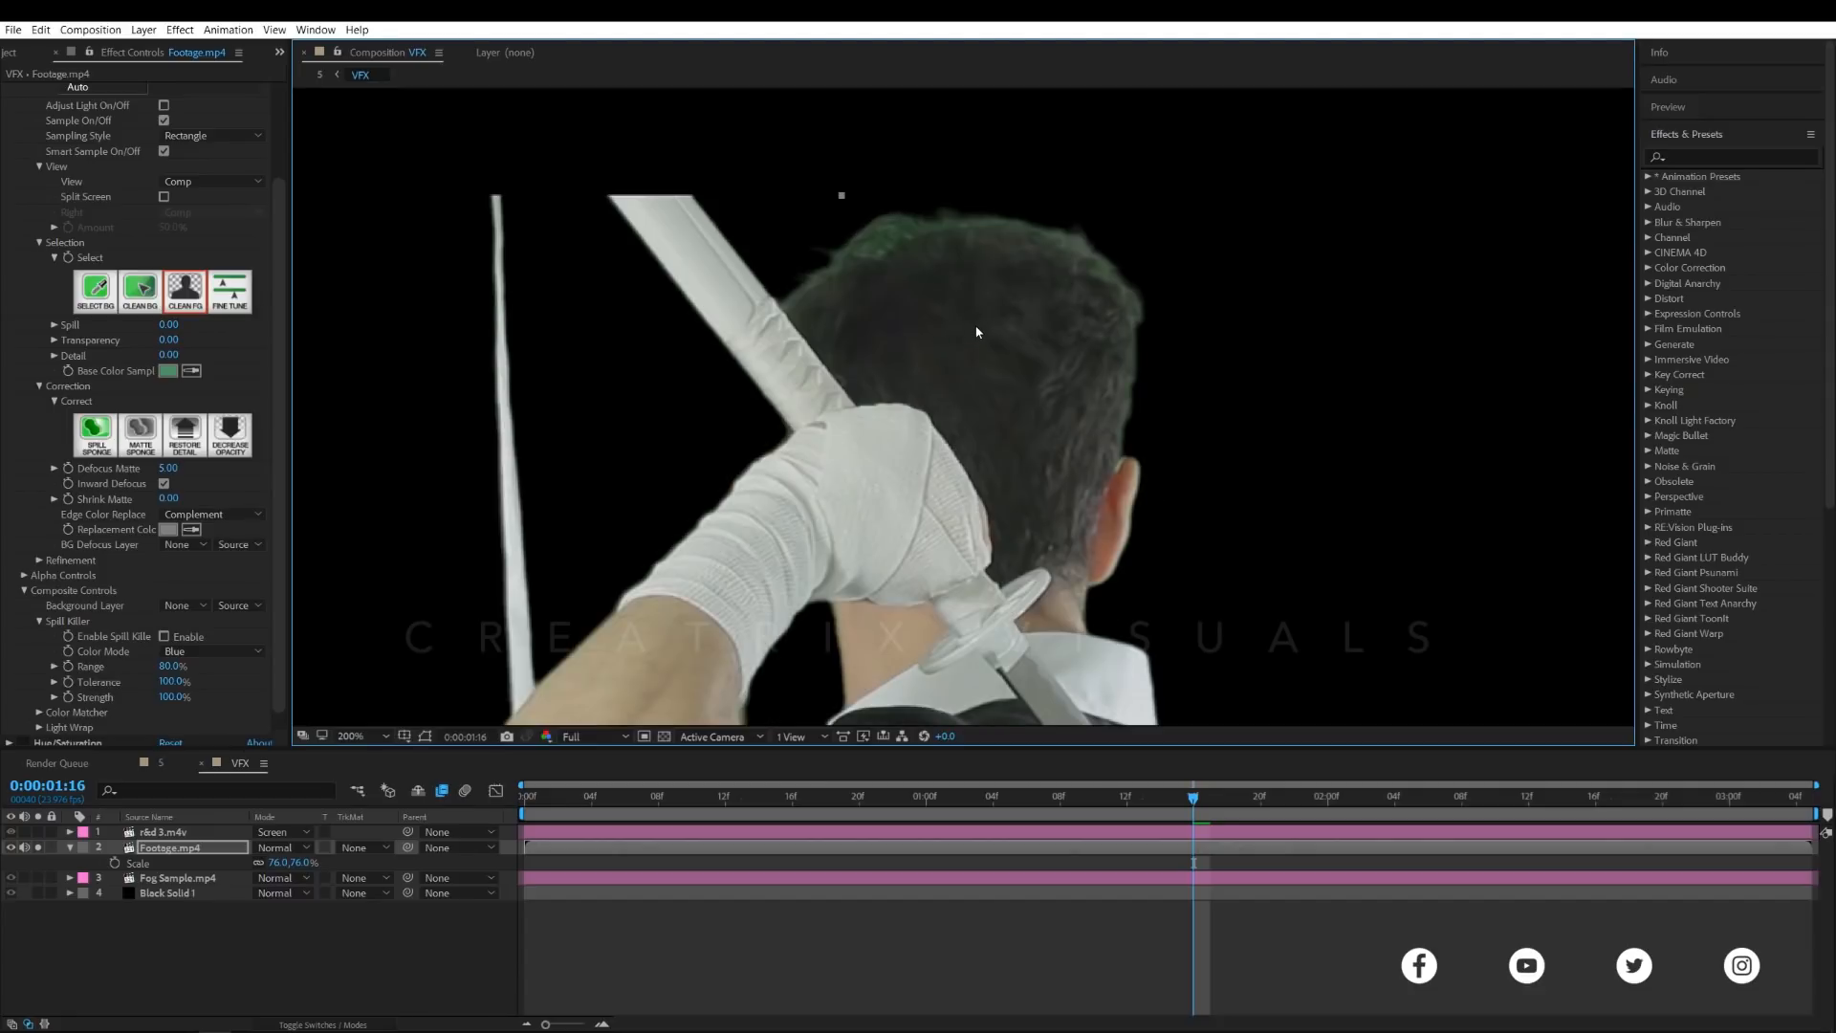
drag(1093, 583, 864, 233)
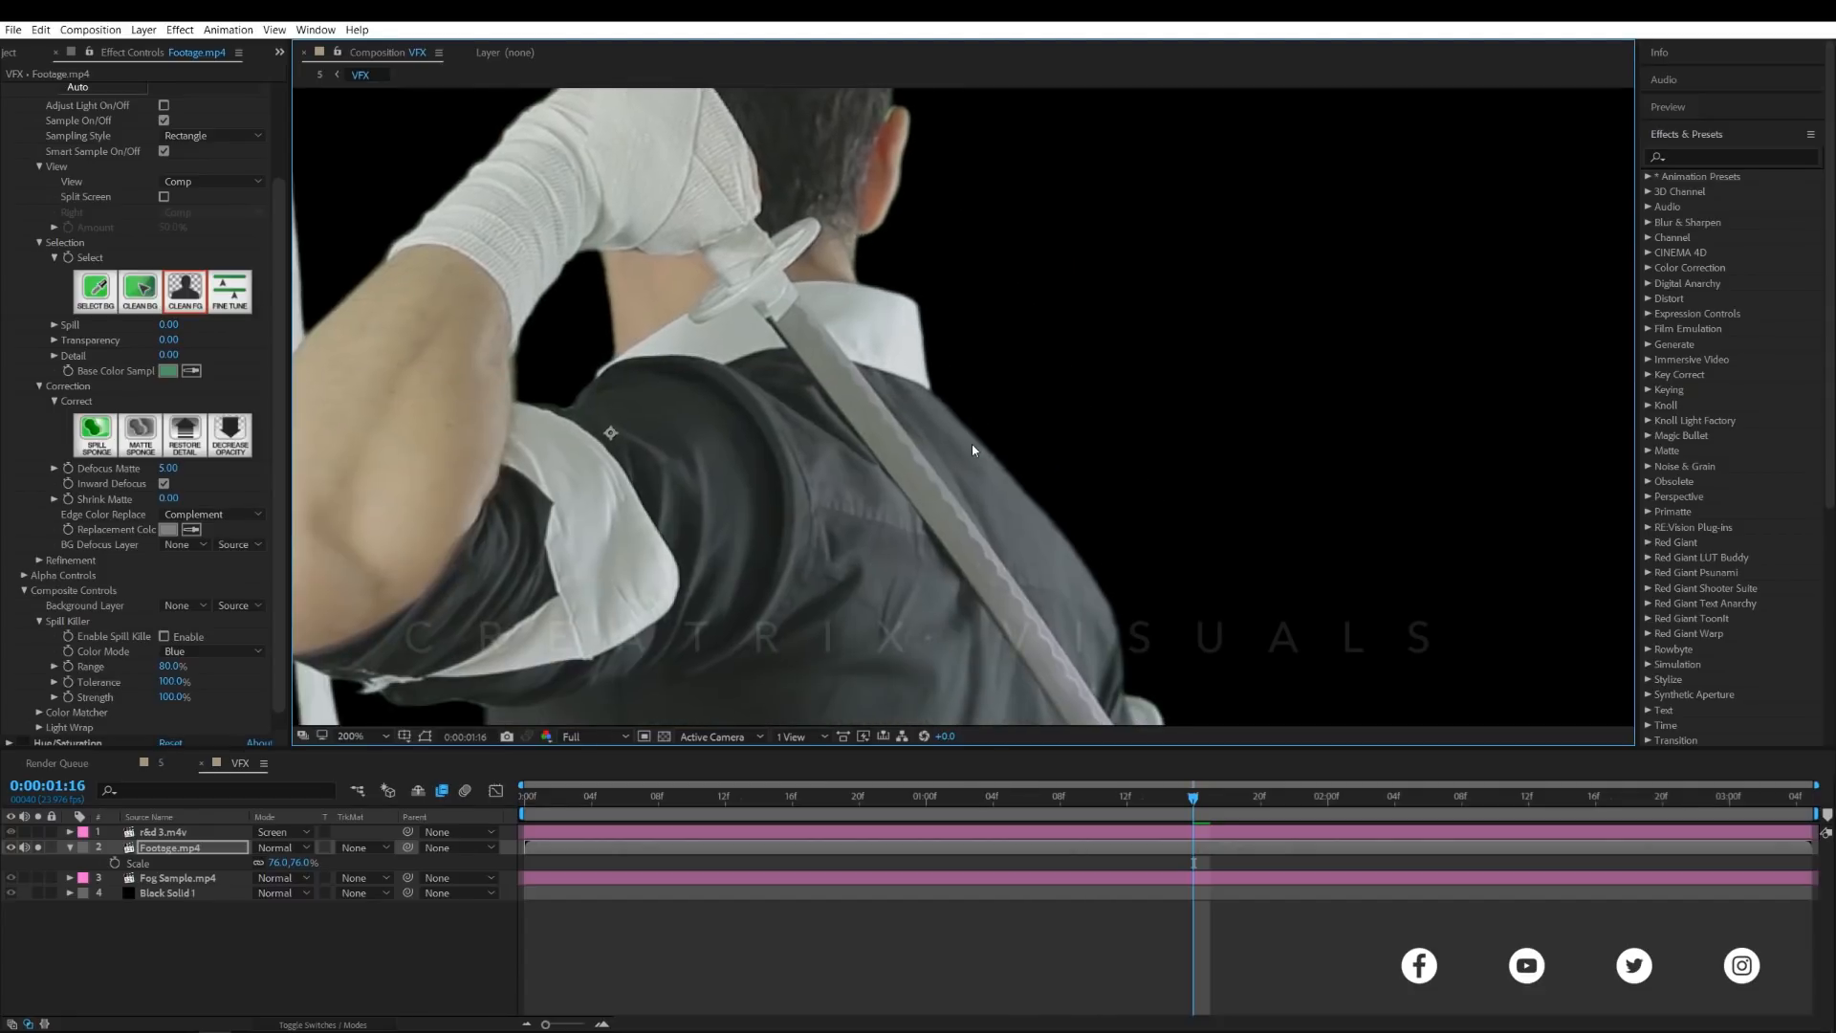
key(comma)
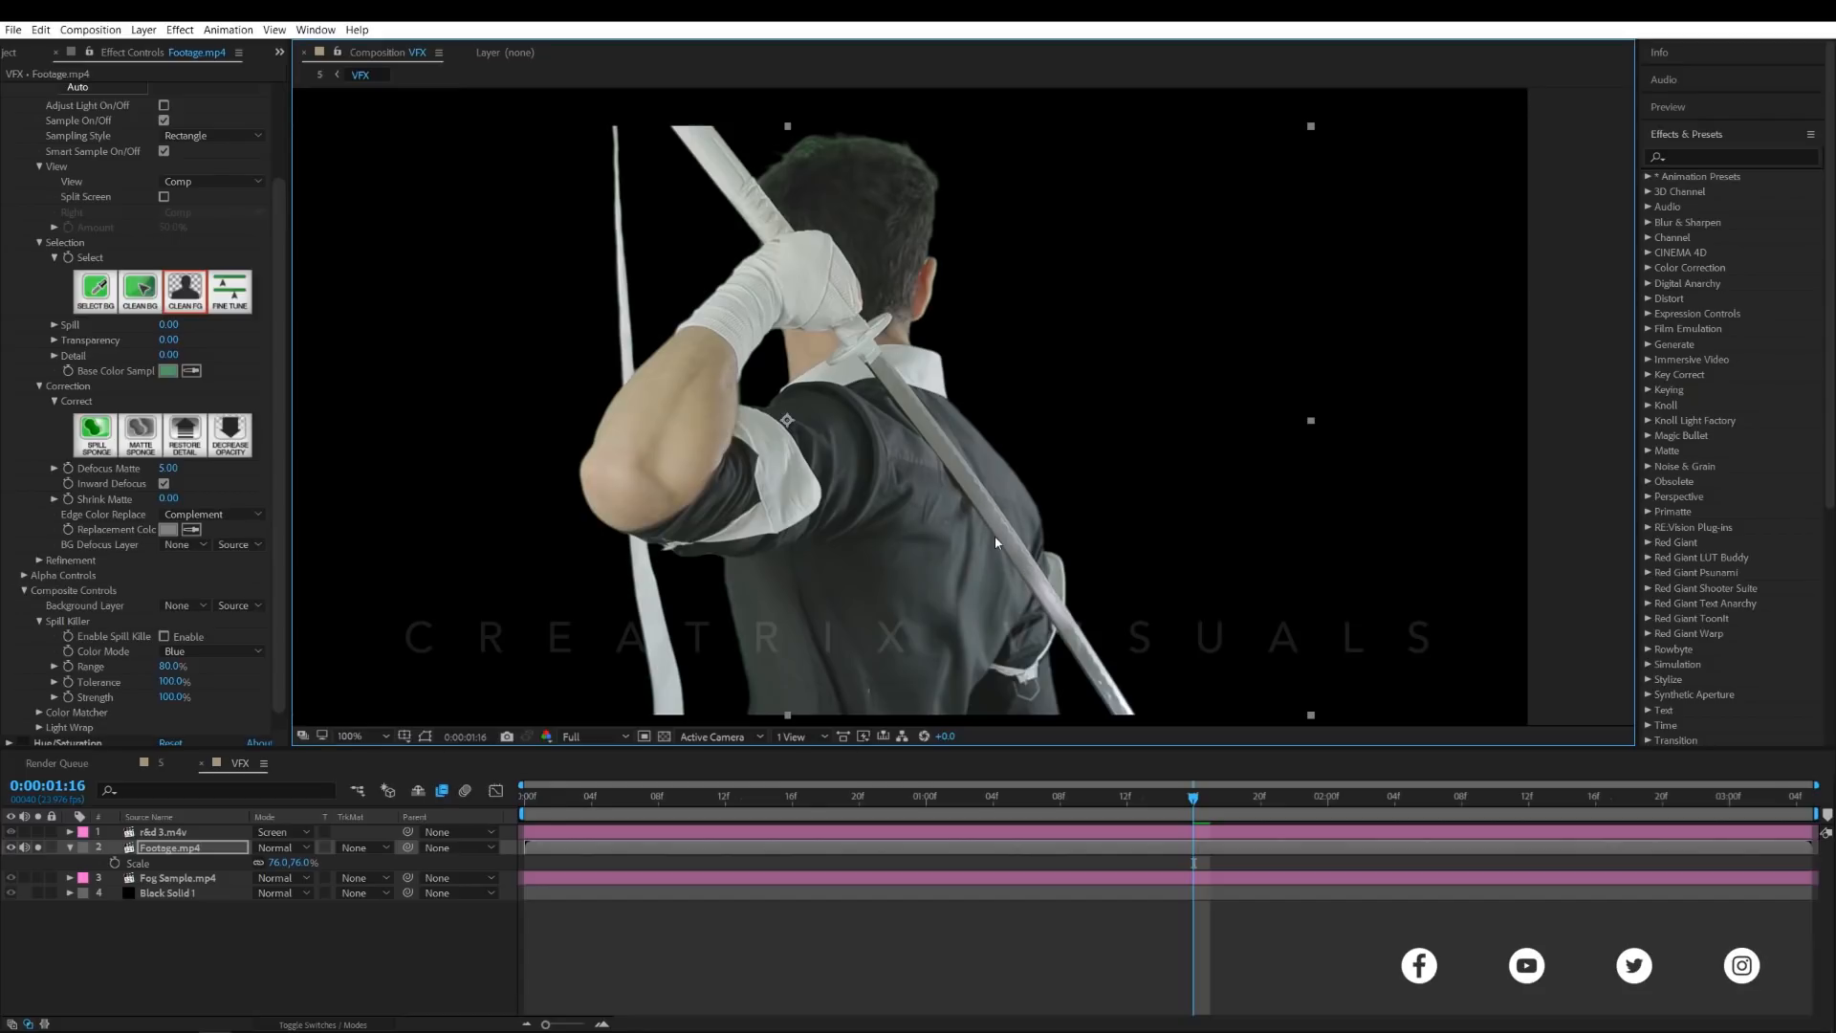
drag(906, 370, 990, 480)
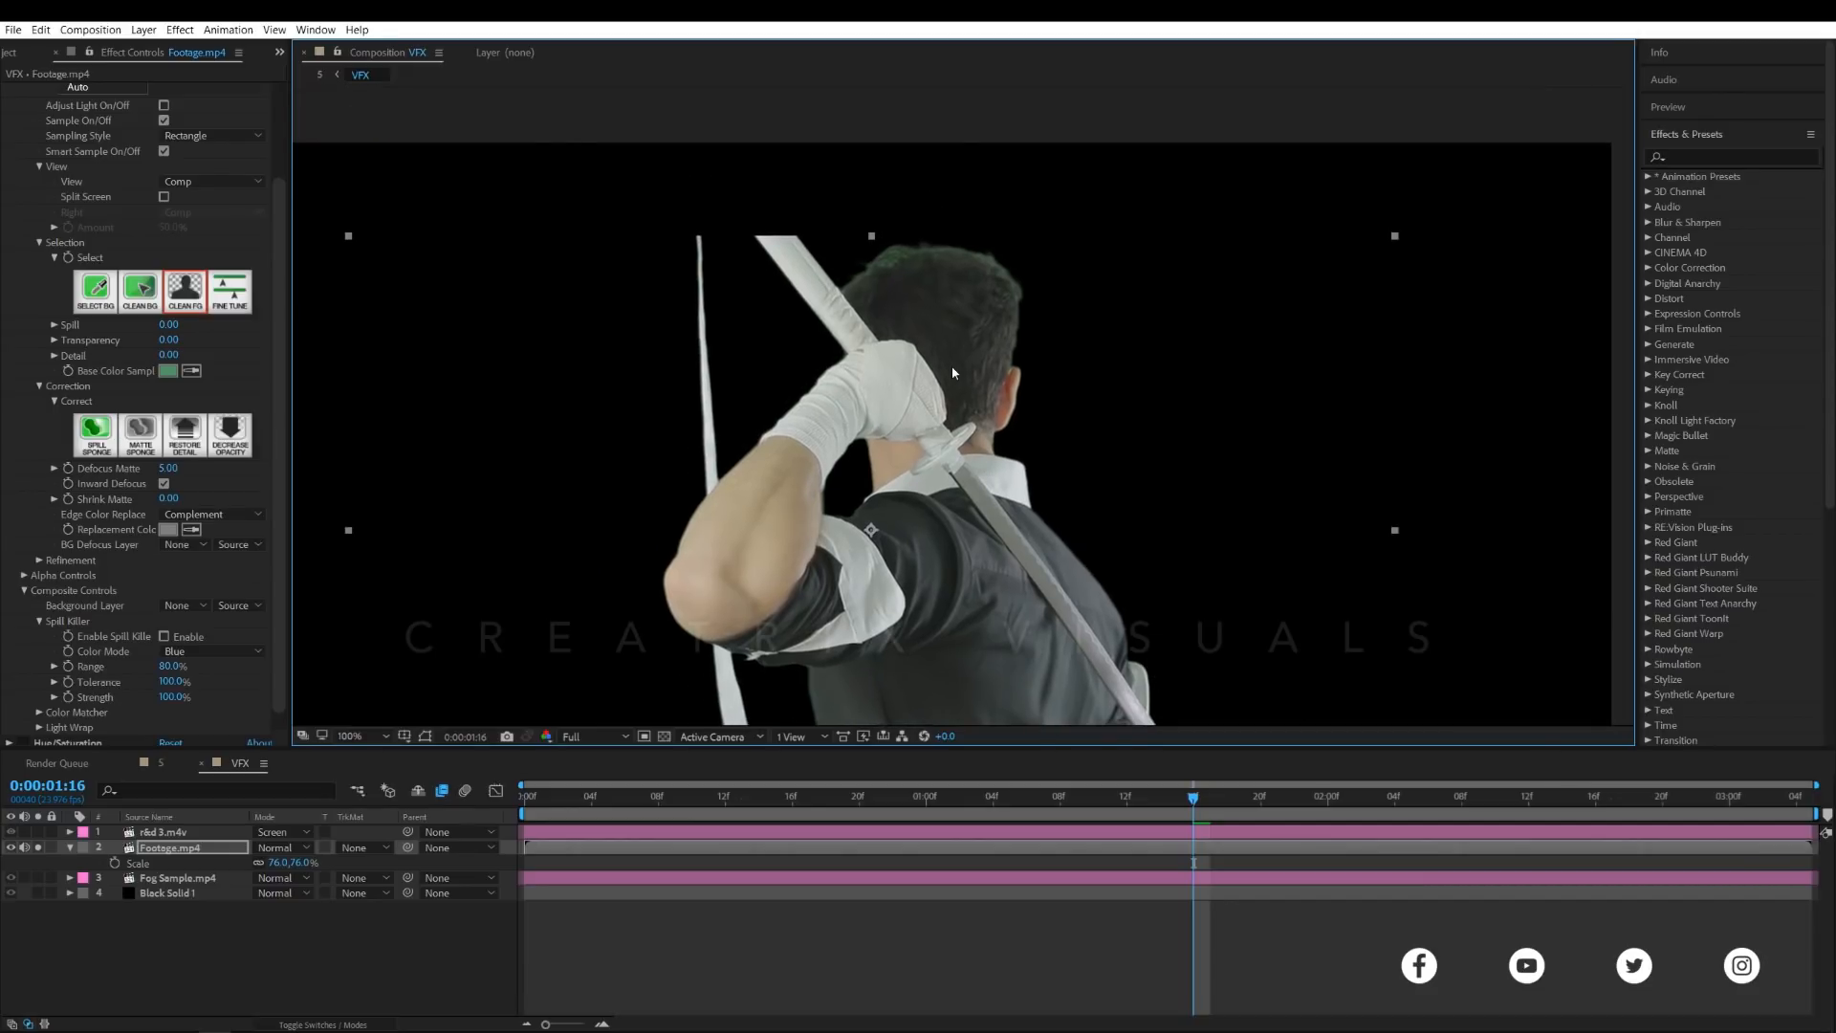
scroll(951, 366, up, 2)
drag(842, 220, 956, 361)
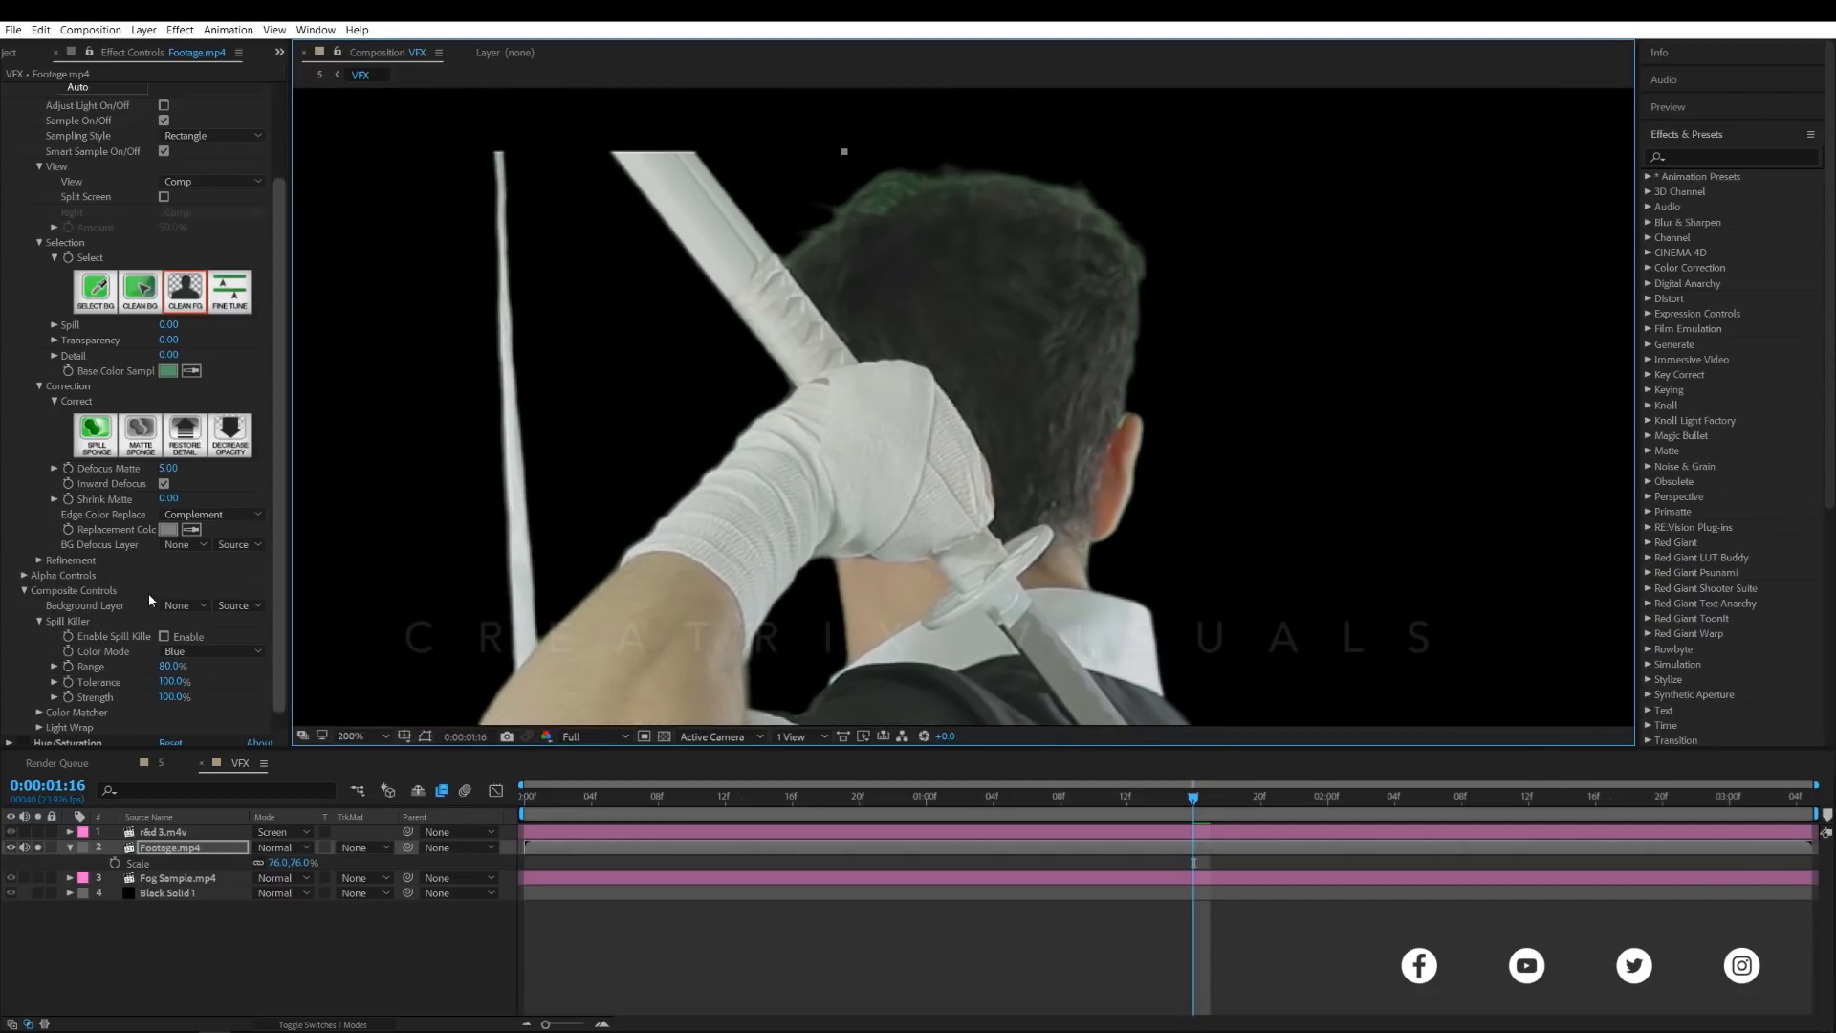
- Enable Primatte Keyer's Spill Killer with Color Mode set to Green and Range at 100%
click(164, 637)
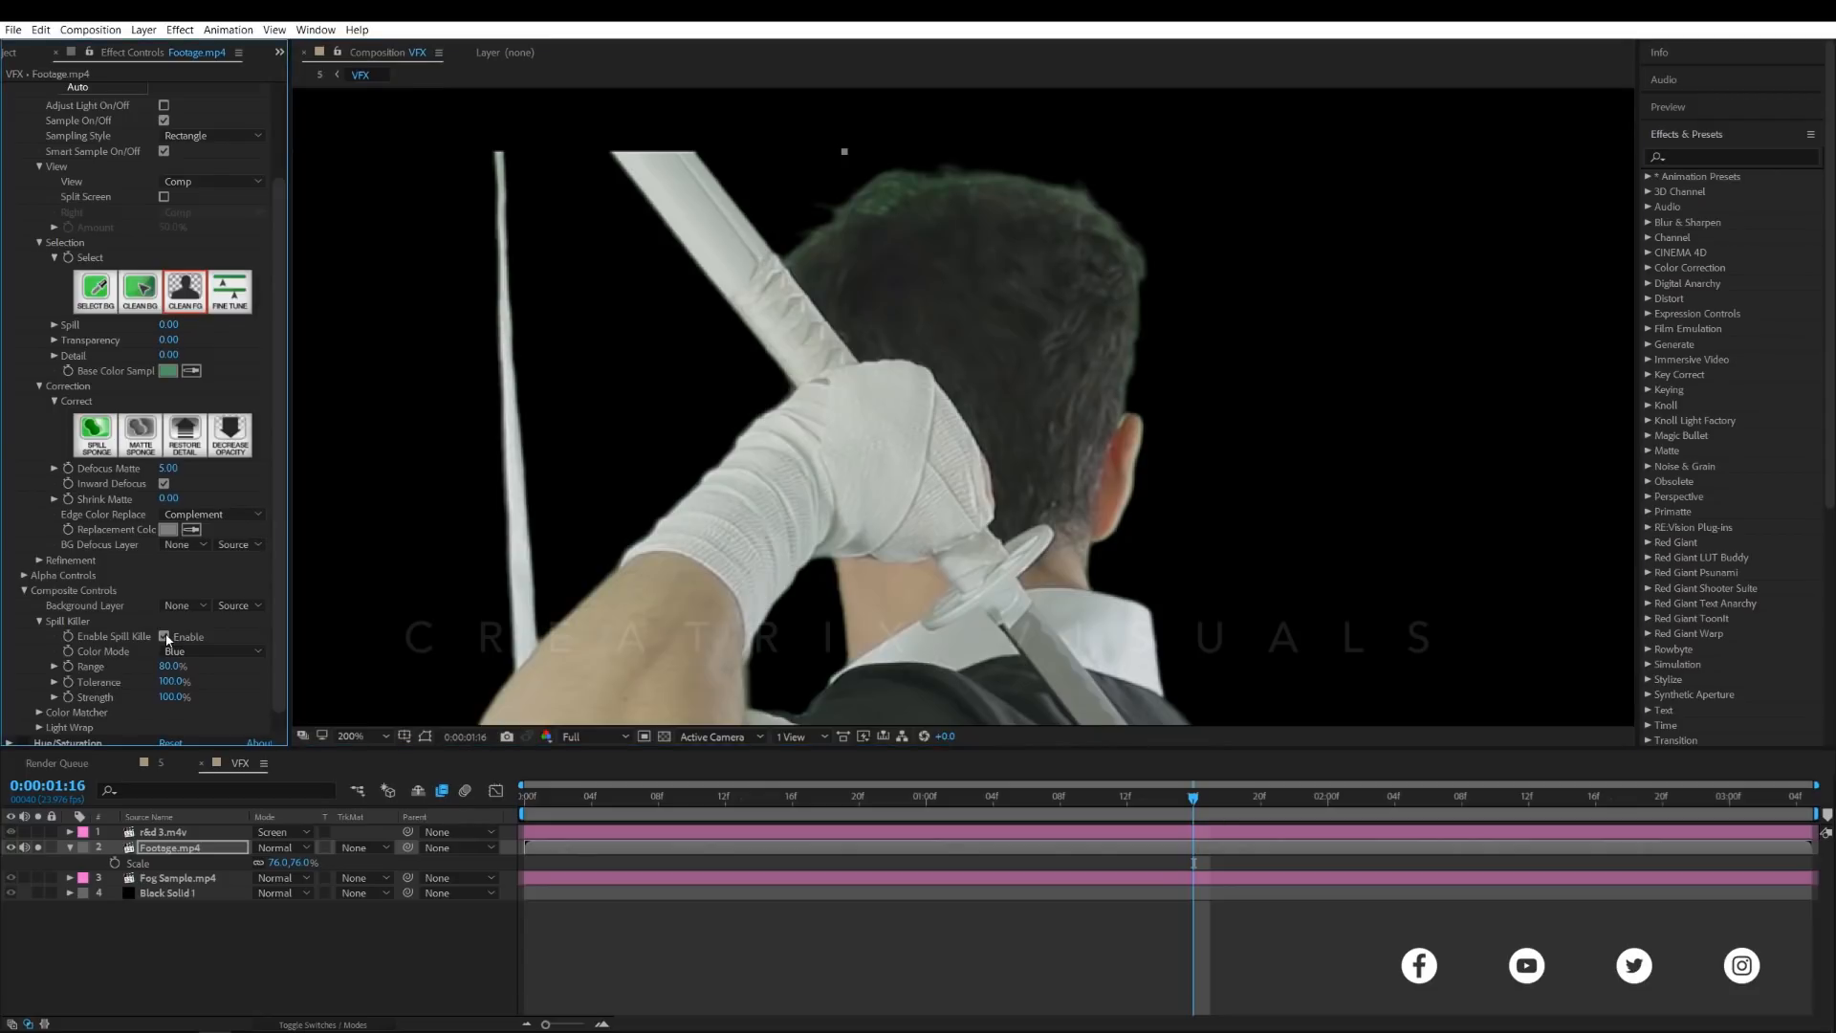
click(195, 653)
click(195, 686)
drag(168, 672, 506, 665)
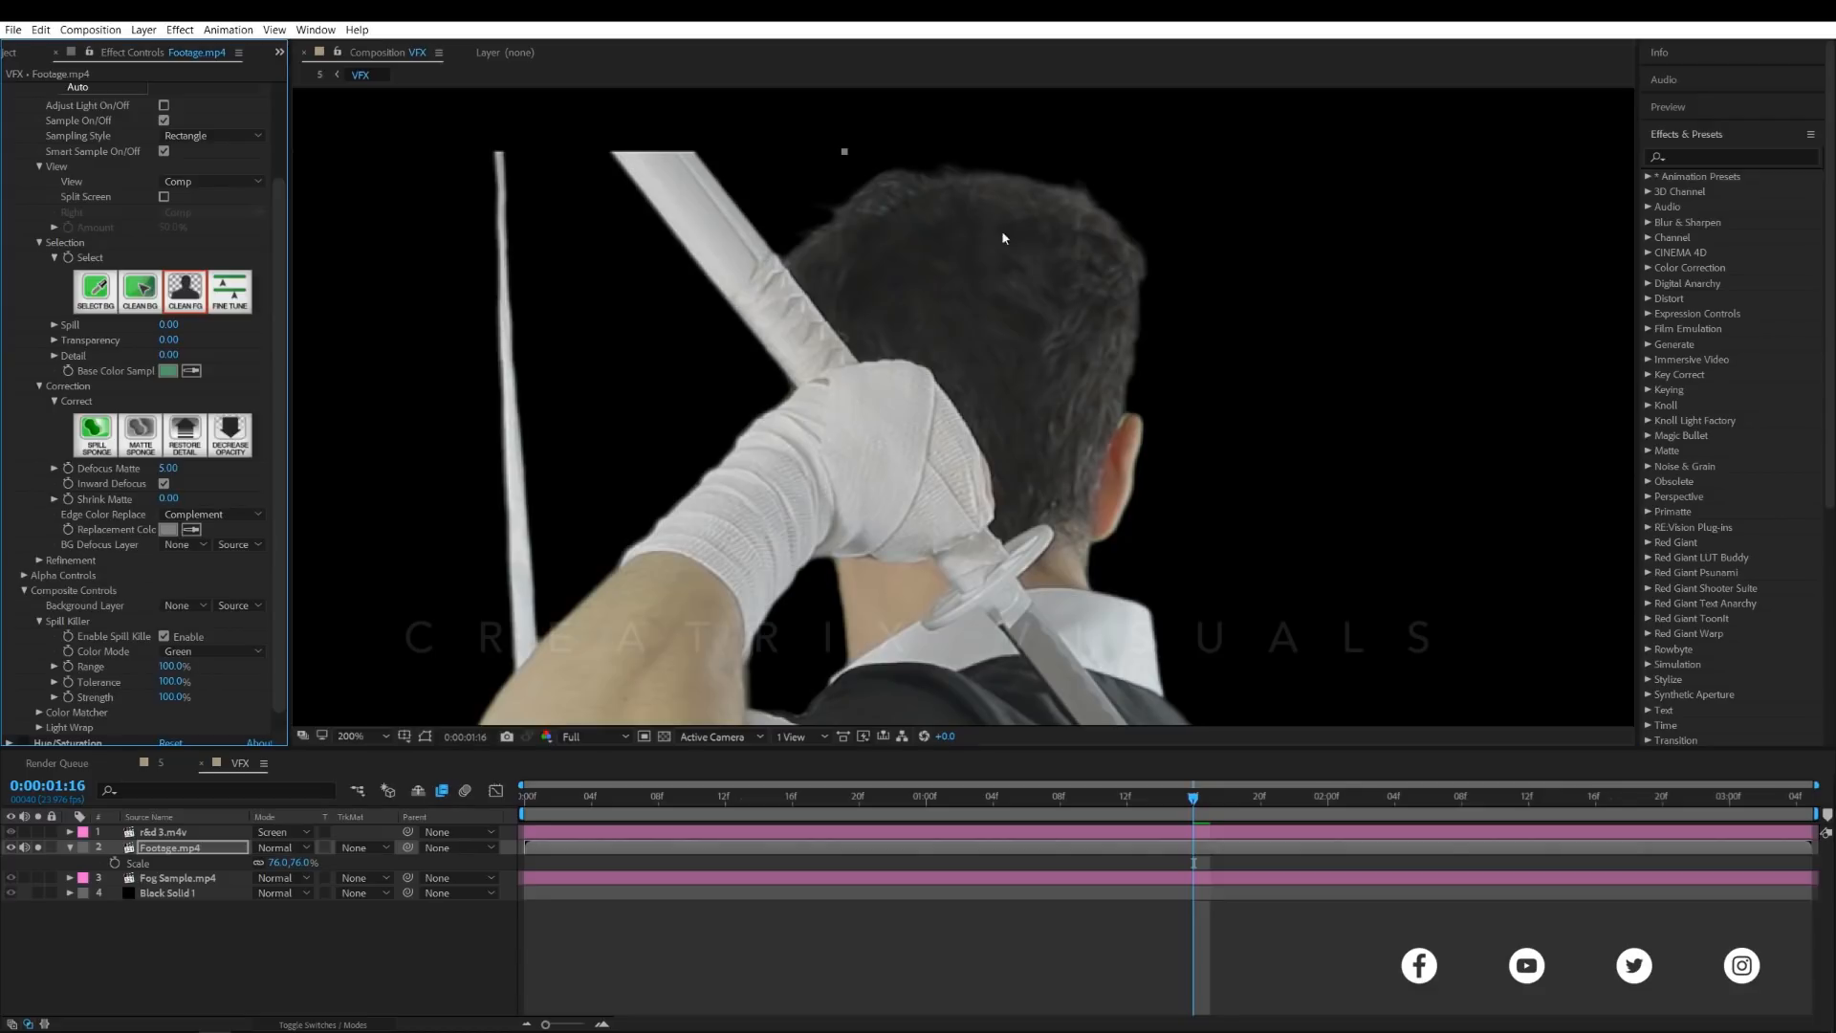
- Compare the figure with and without Spill Killer, and collapse the Primatte Keyer settings
click(163, 638)
click(164, 638)
click(163, 638)
click(164, 638)
scroll(1037, 590, down, 4)
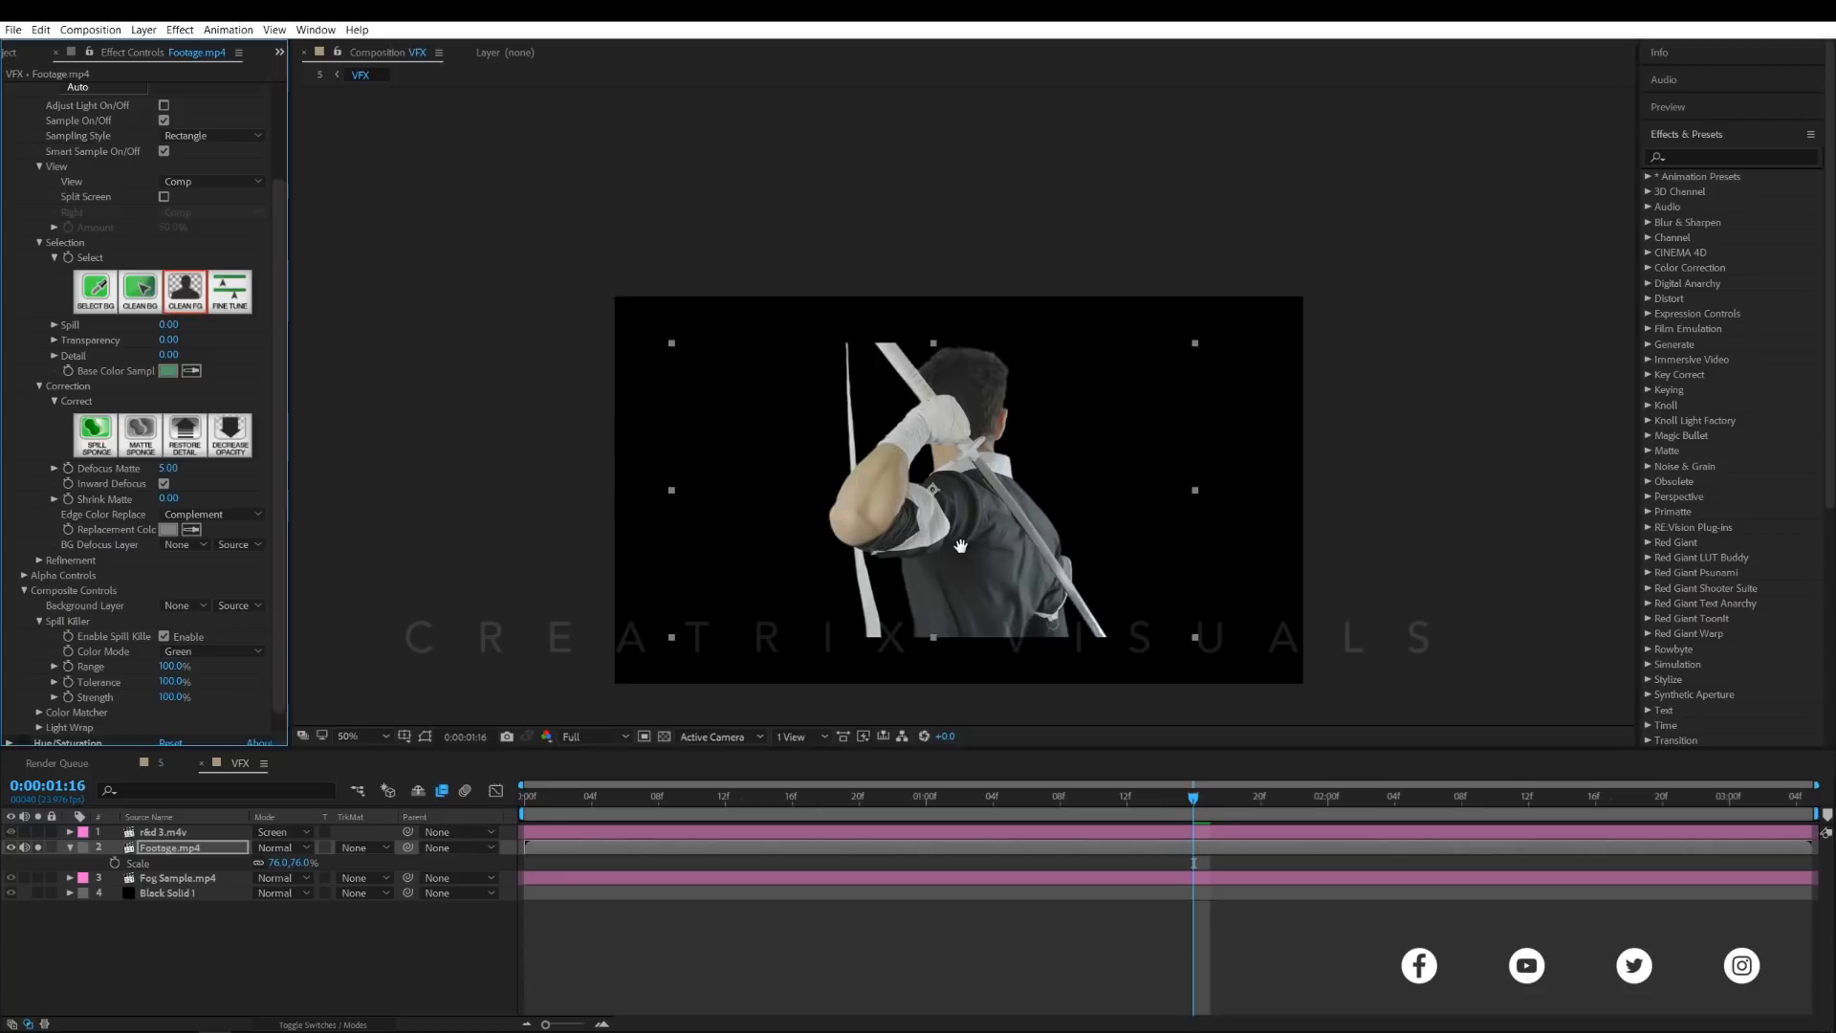
scroll(47, 260, up, 3)
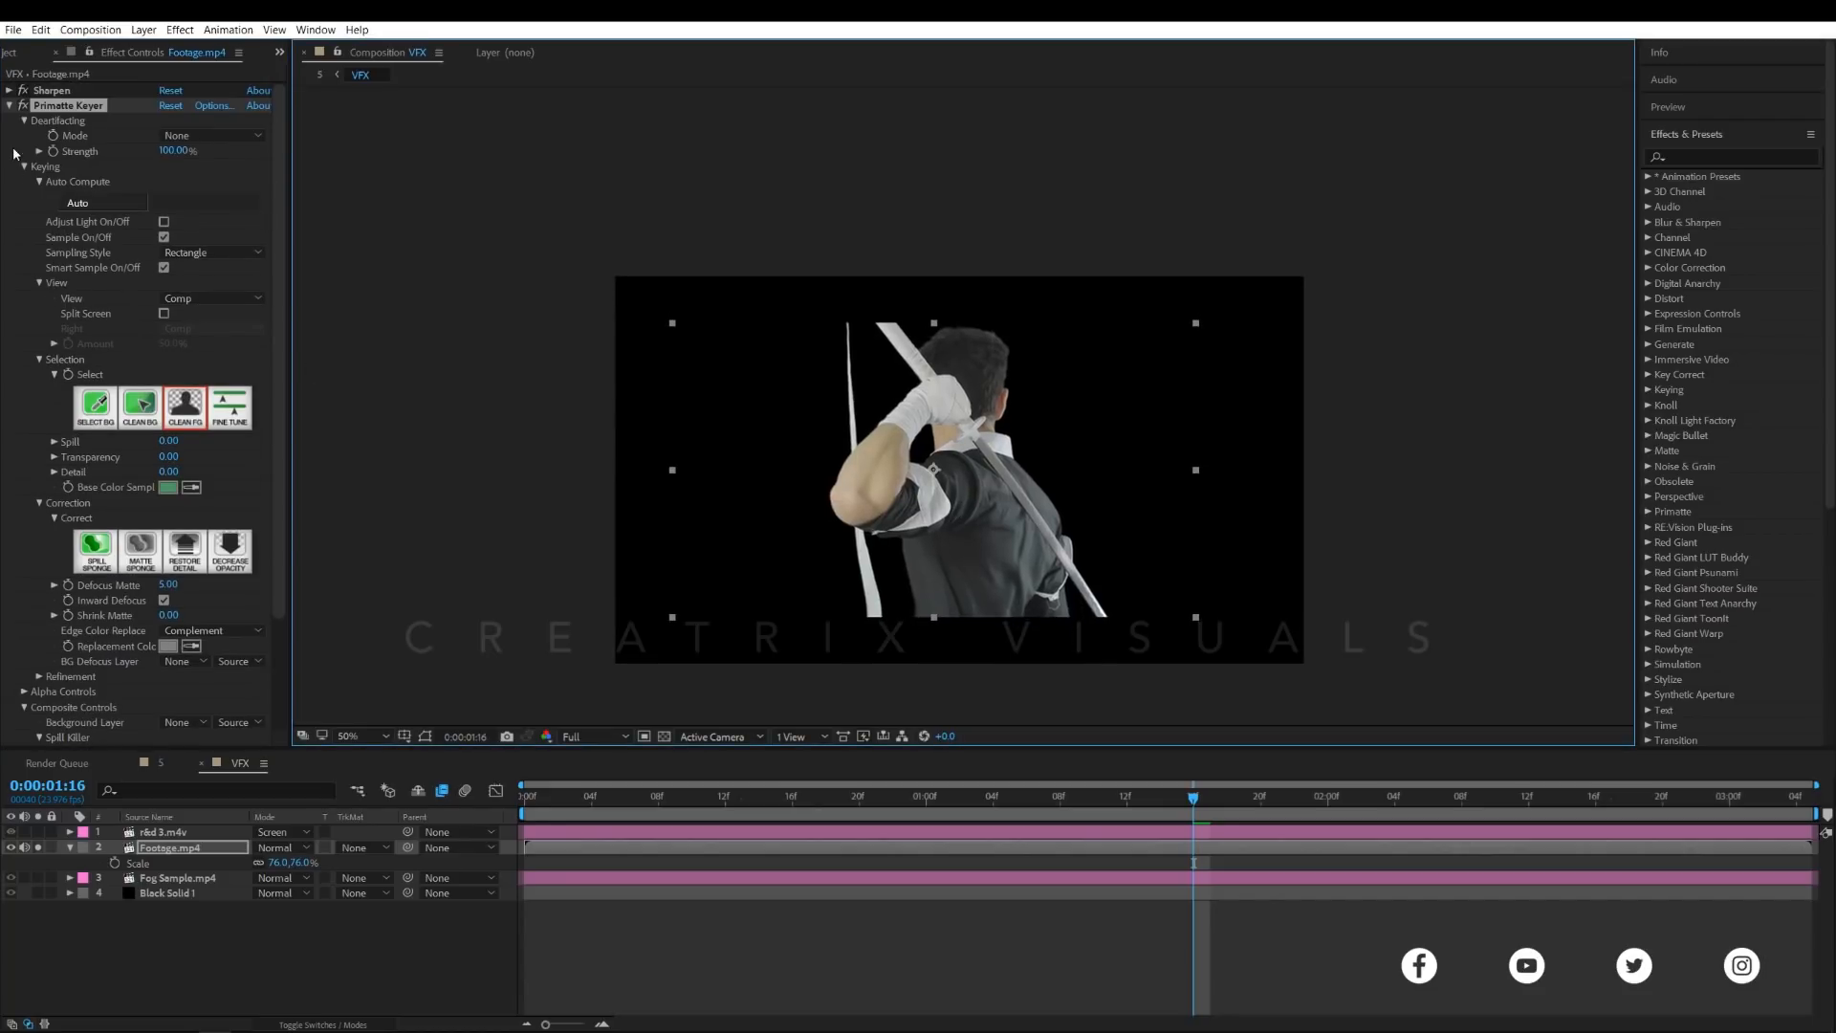
click(10, 106)
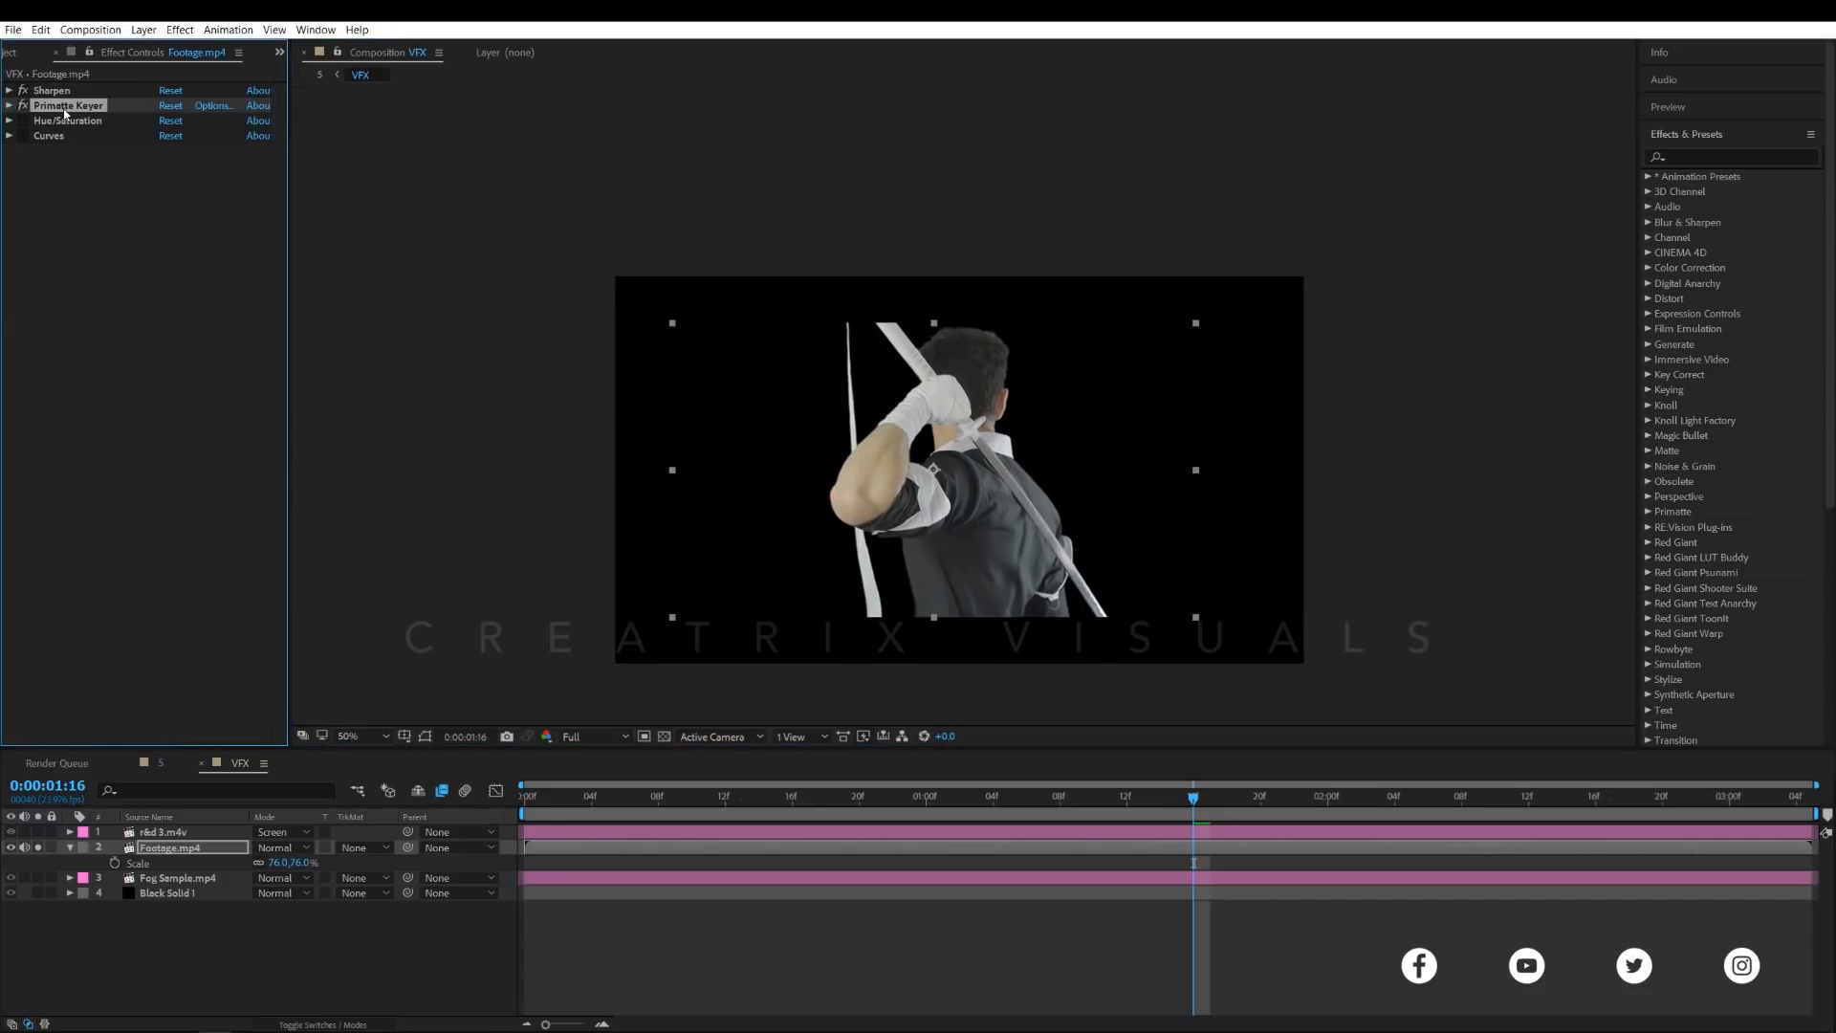
- Try an additional Hue/Saturation effect on the footage with Green Saturation at -100, and remove it
click(180, 30)
mouse_move(262, 195)
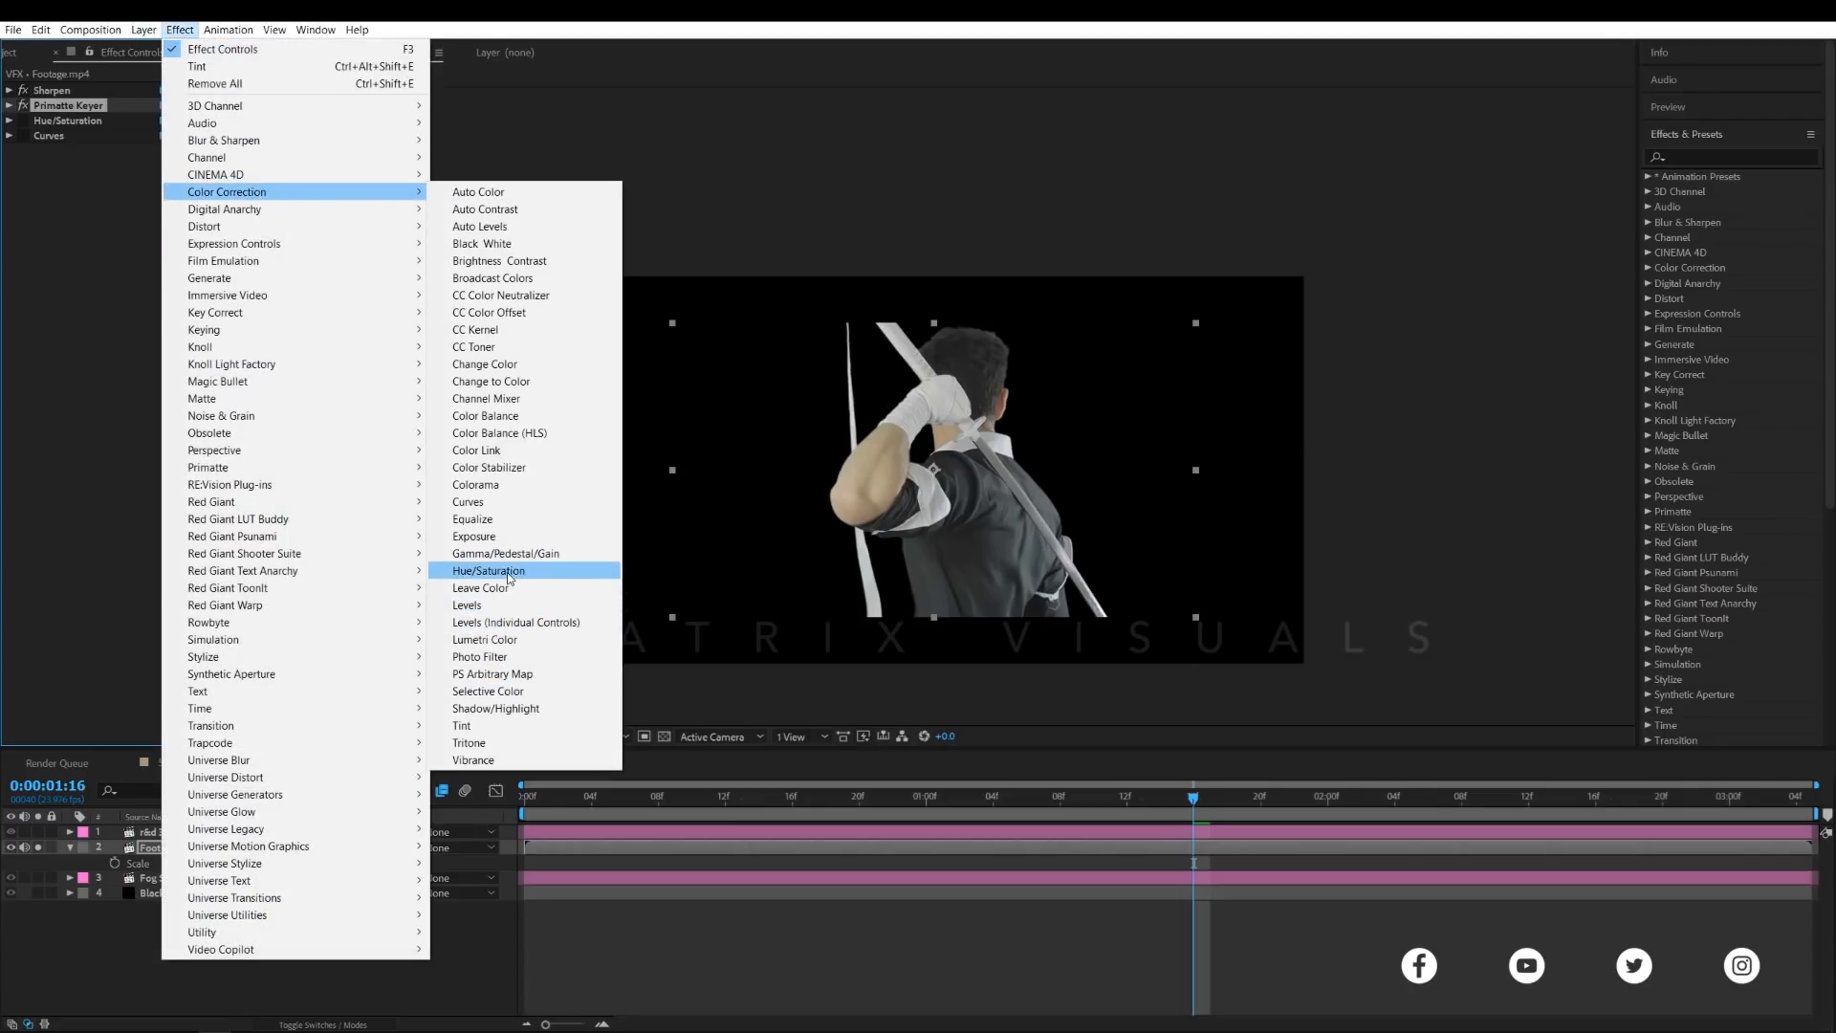
click(493, 571)
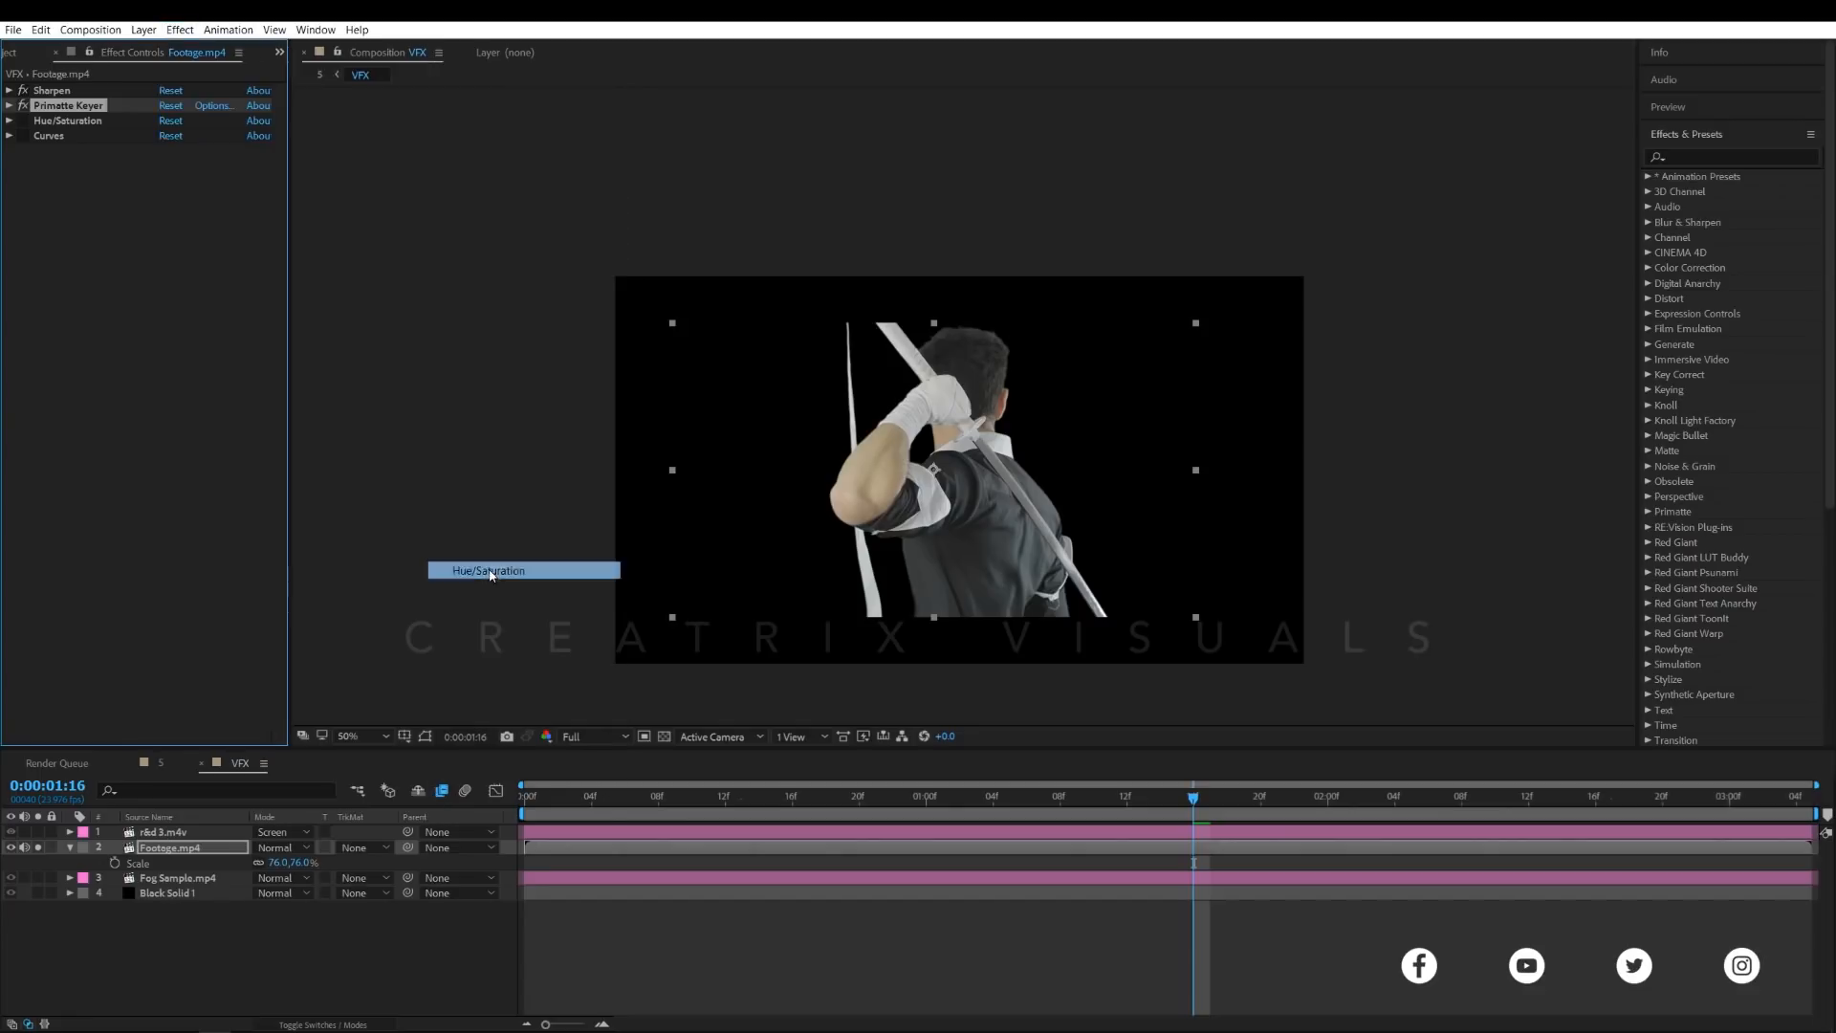
click(165, 166)
click(172, 233)
drag(151, 315, 2, 297)
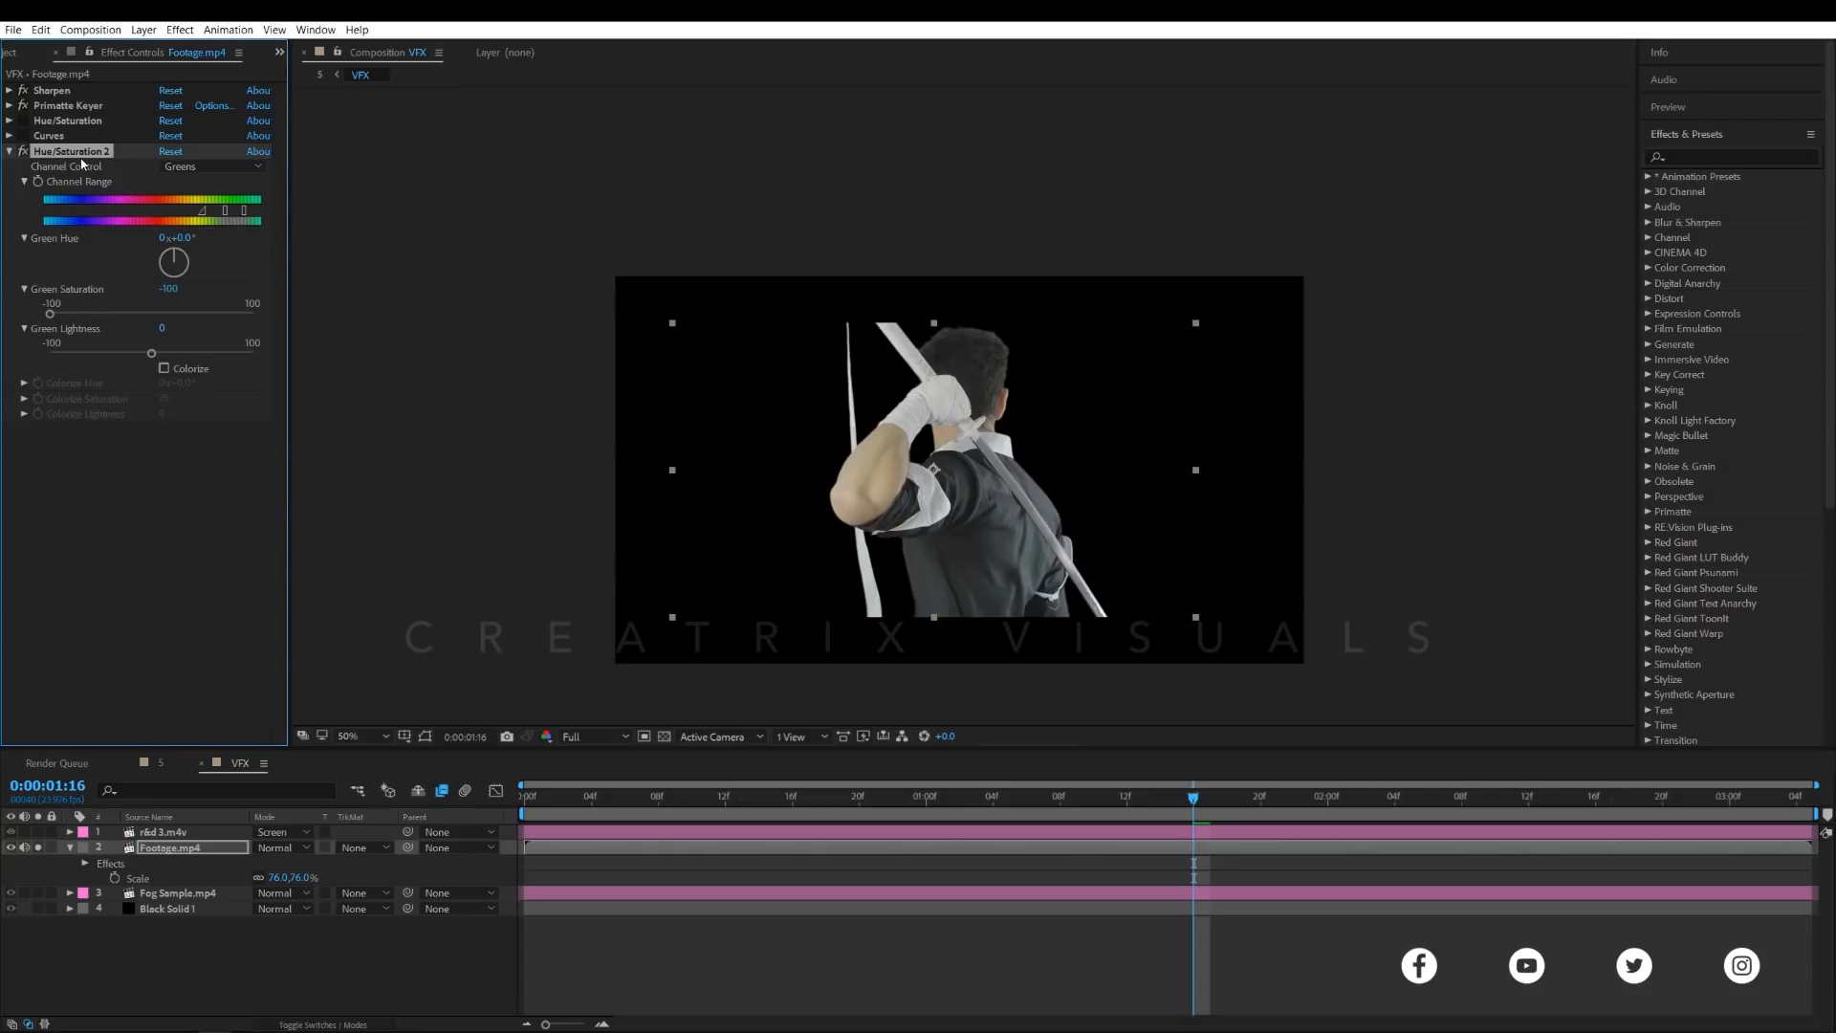
key(Delete)
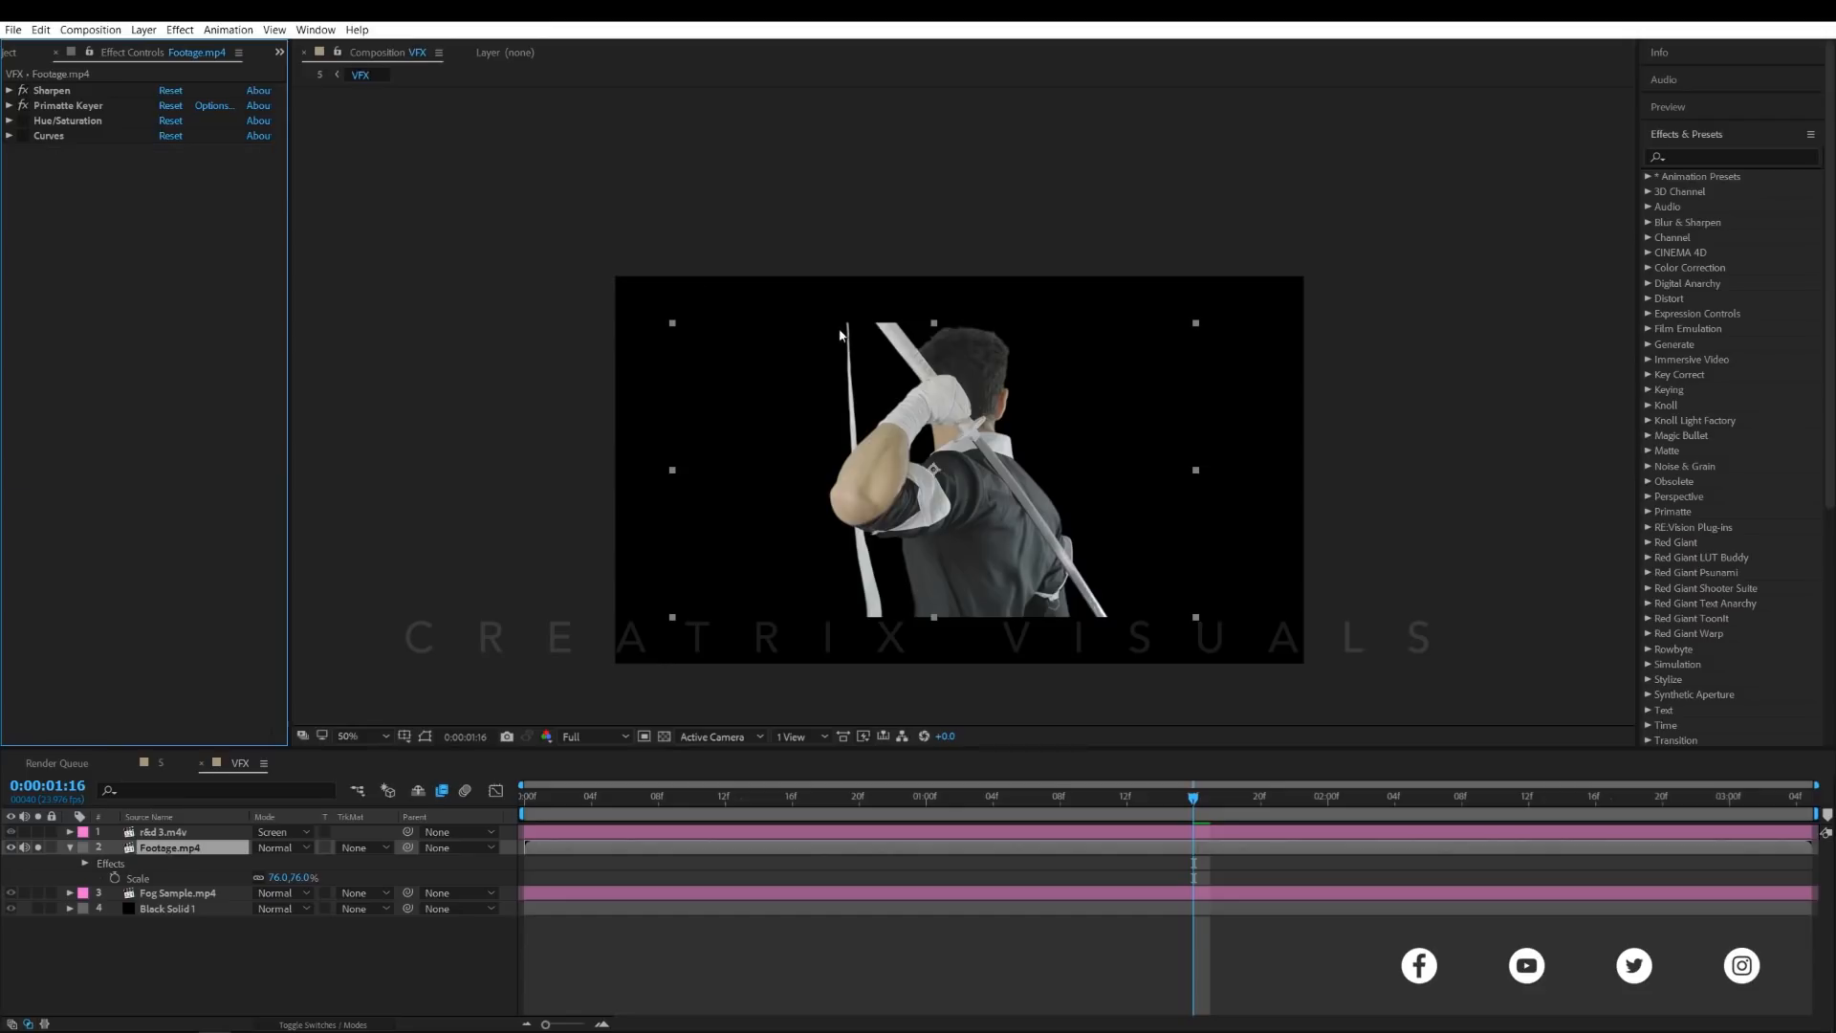
- Turn on the existing Hue/Saturation effect on the Footage.mp4 layer
key(period)
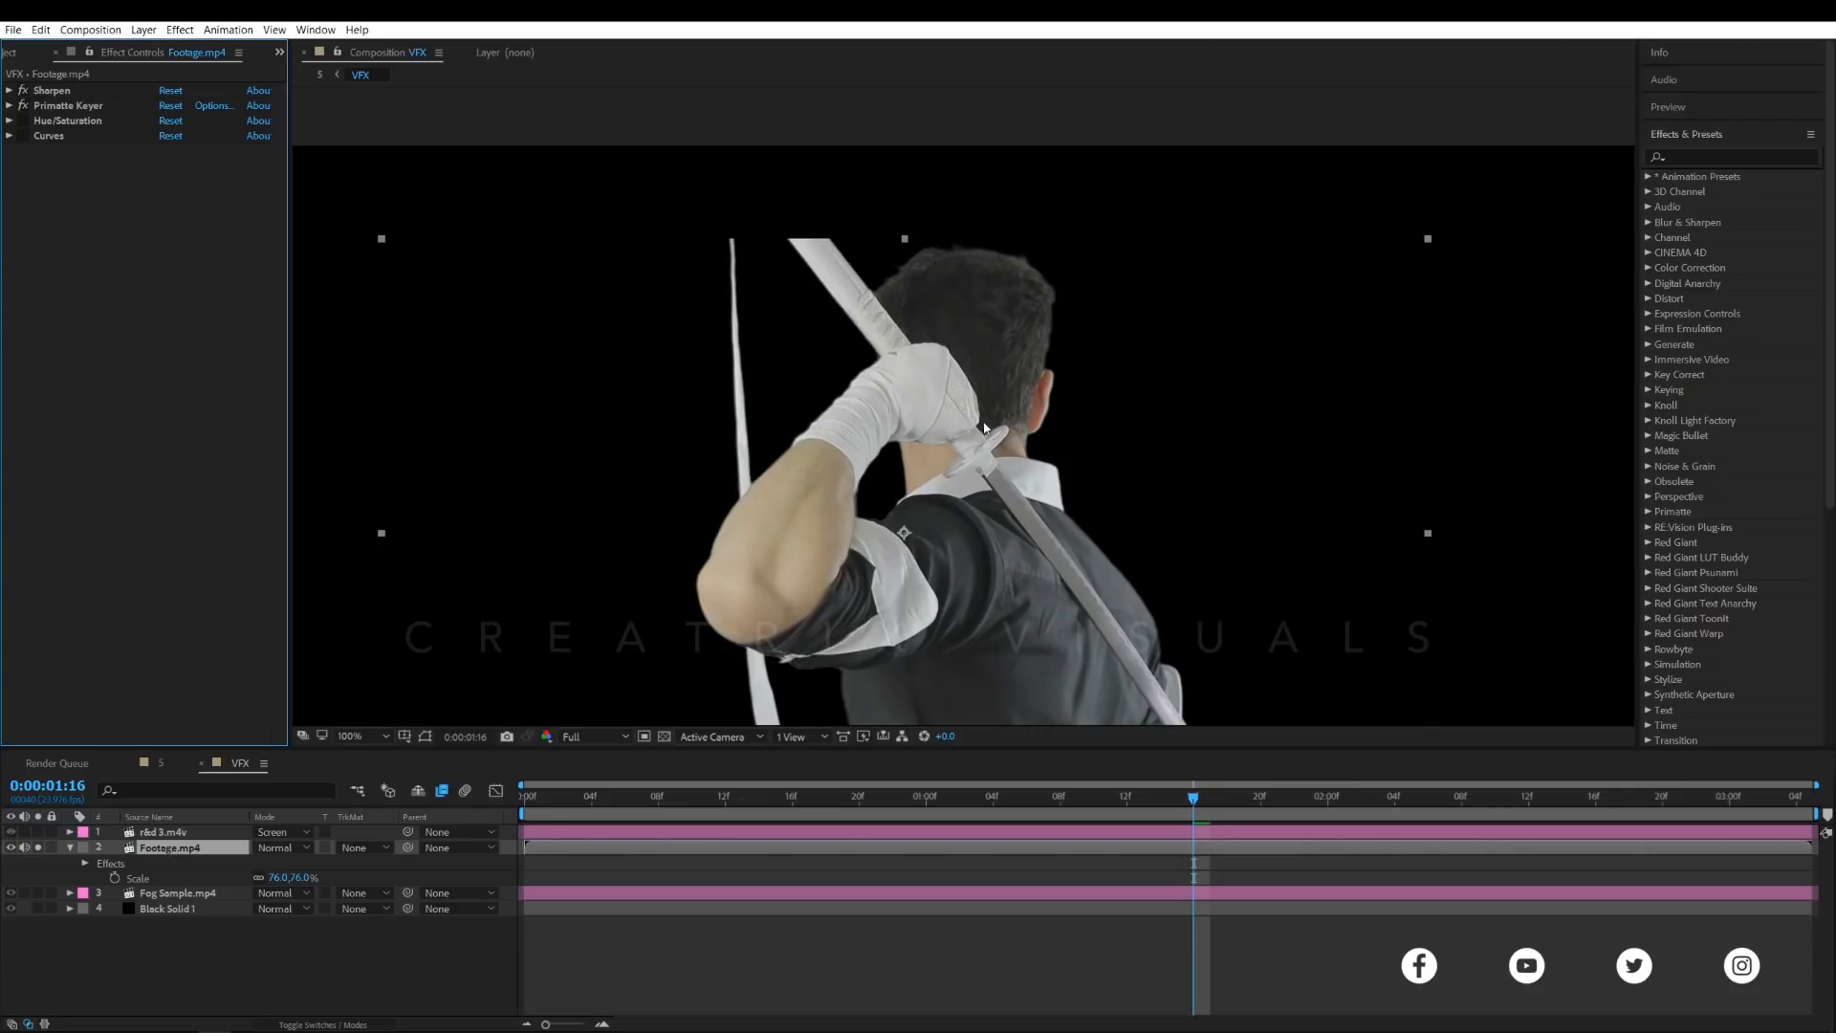
key(comma)
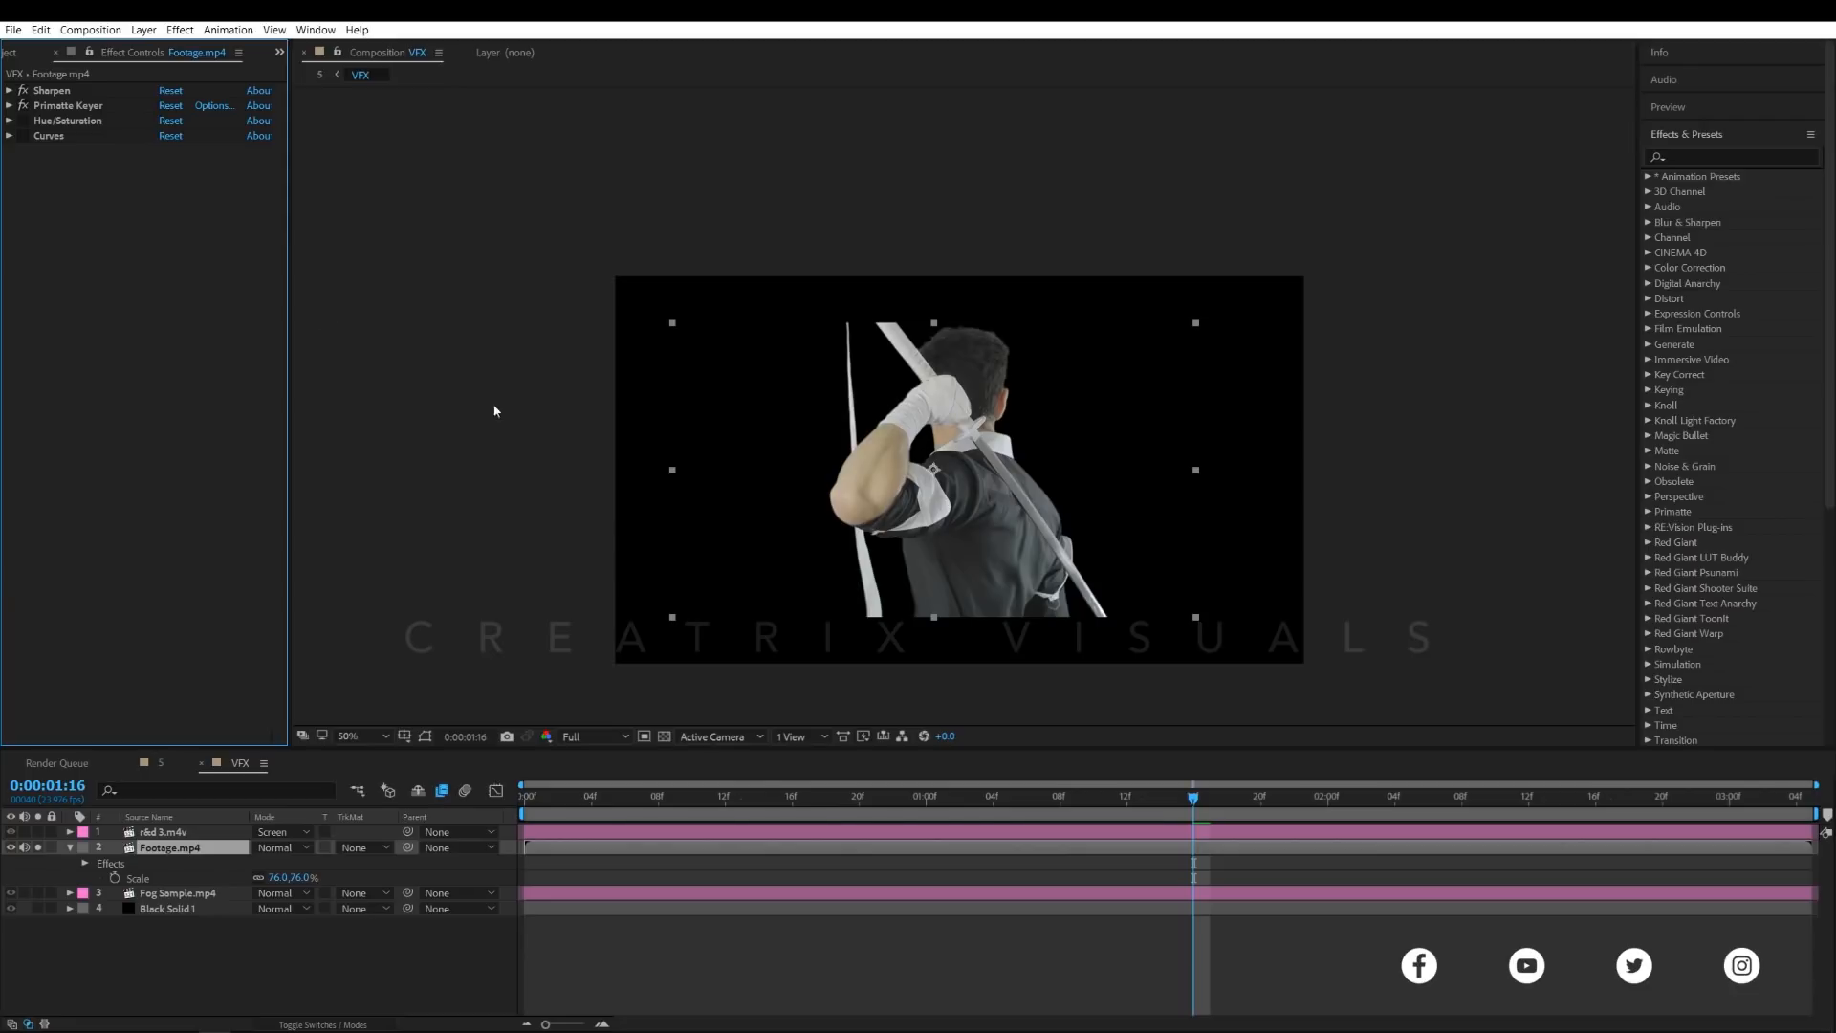
scroll(989, 420, down, 3)
scroll(989, 421, up, 1)
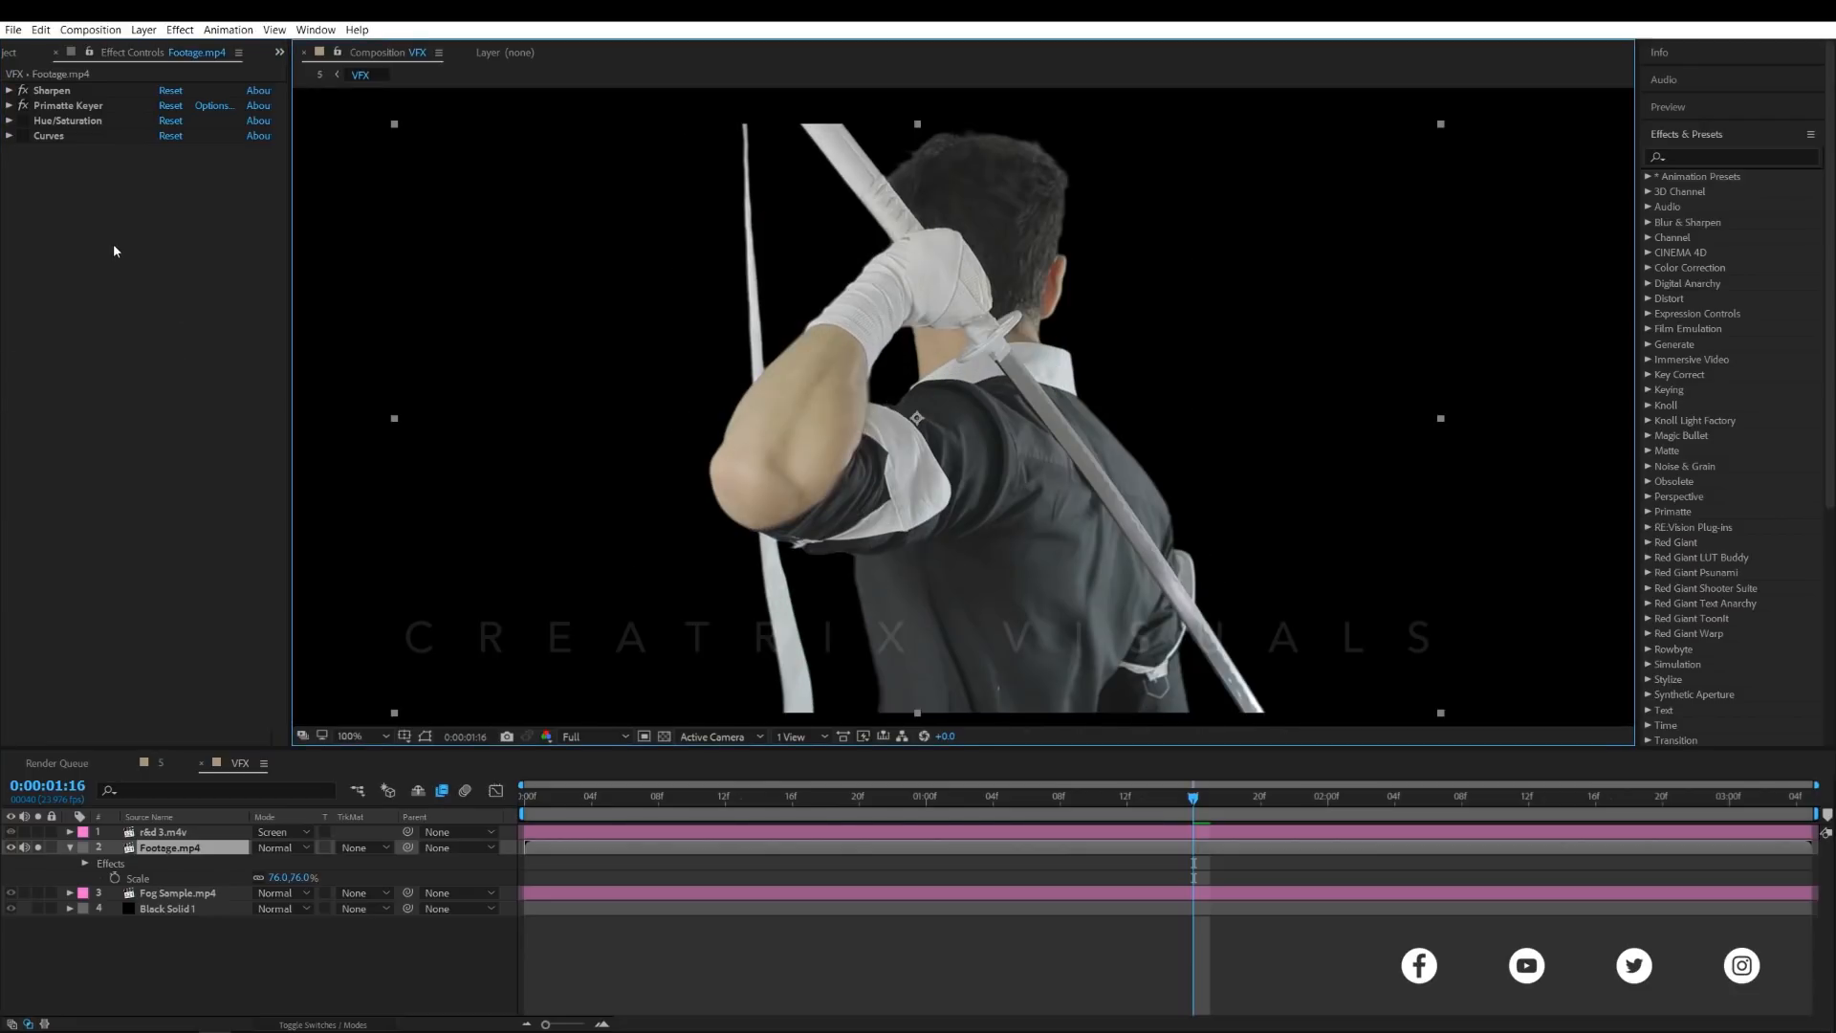
click(65, 143)
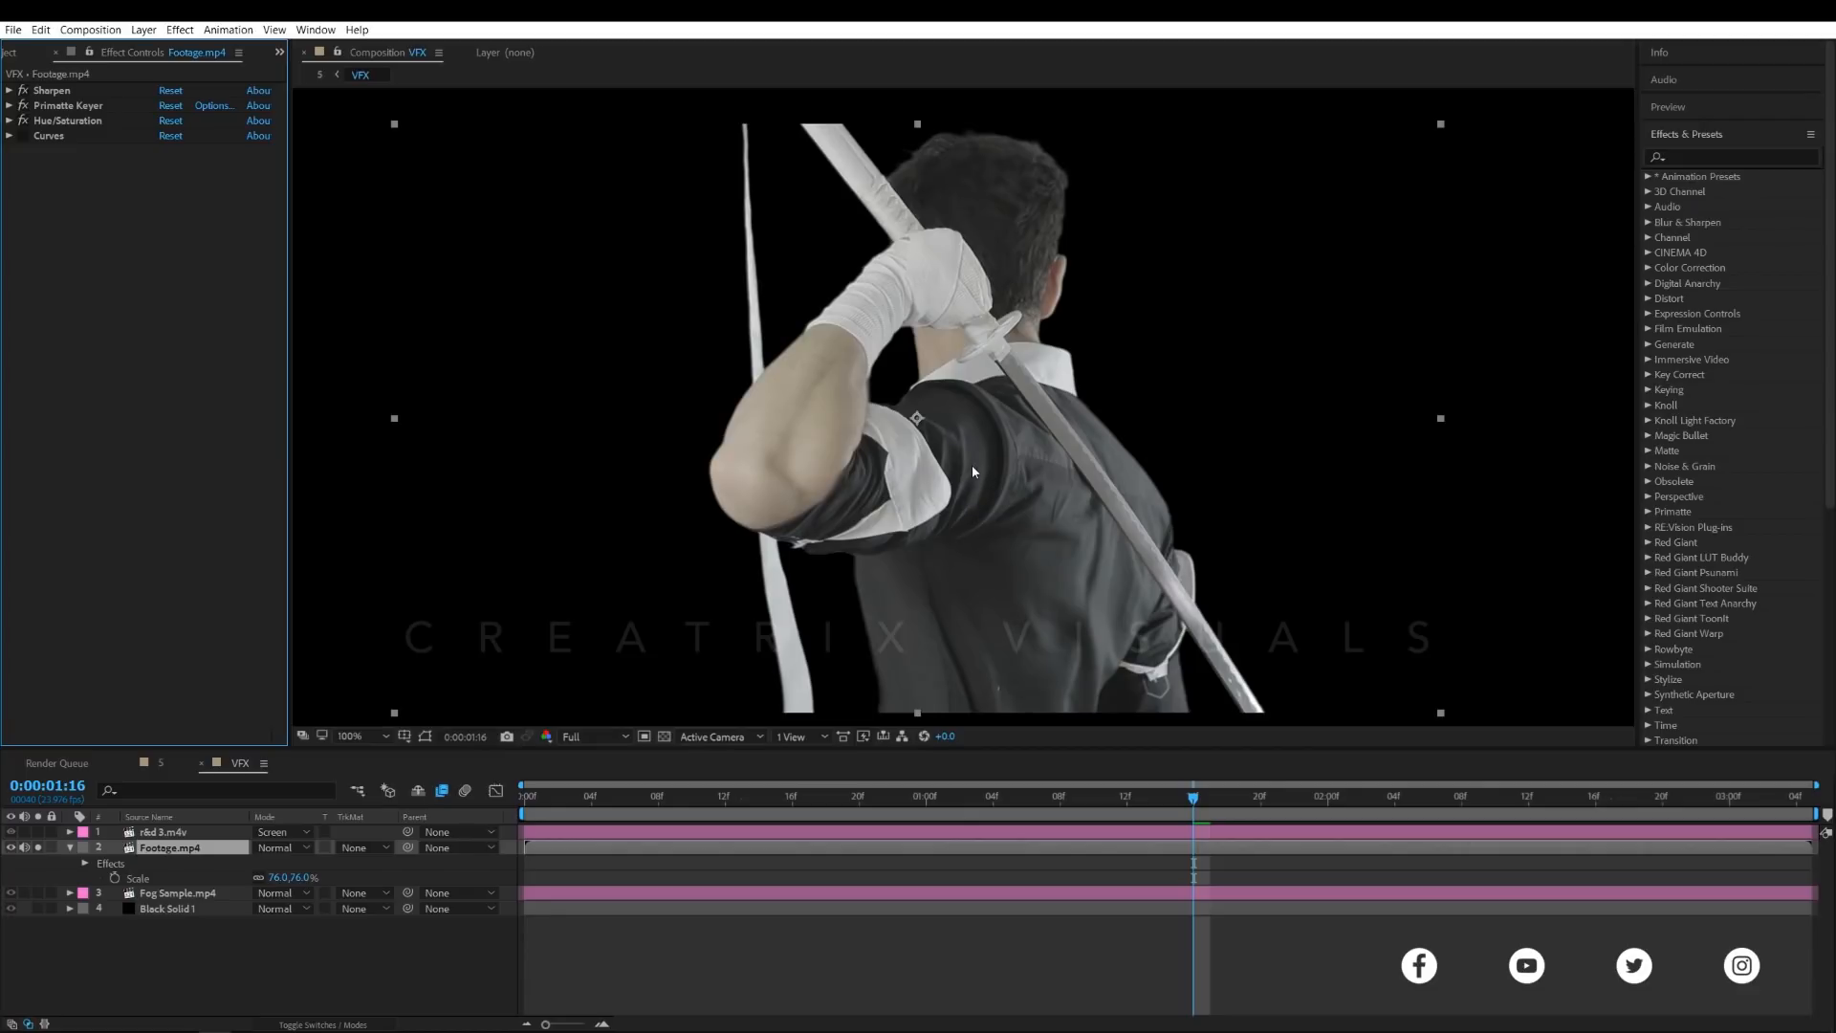
click(67, 121)
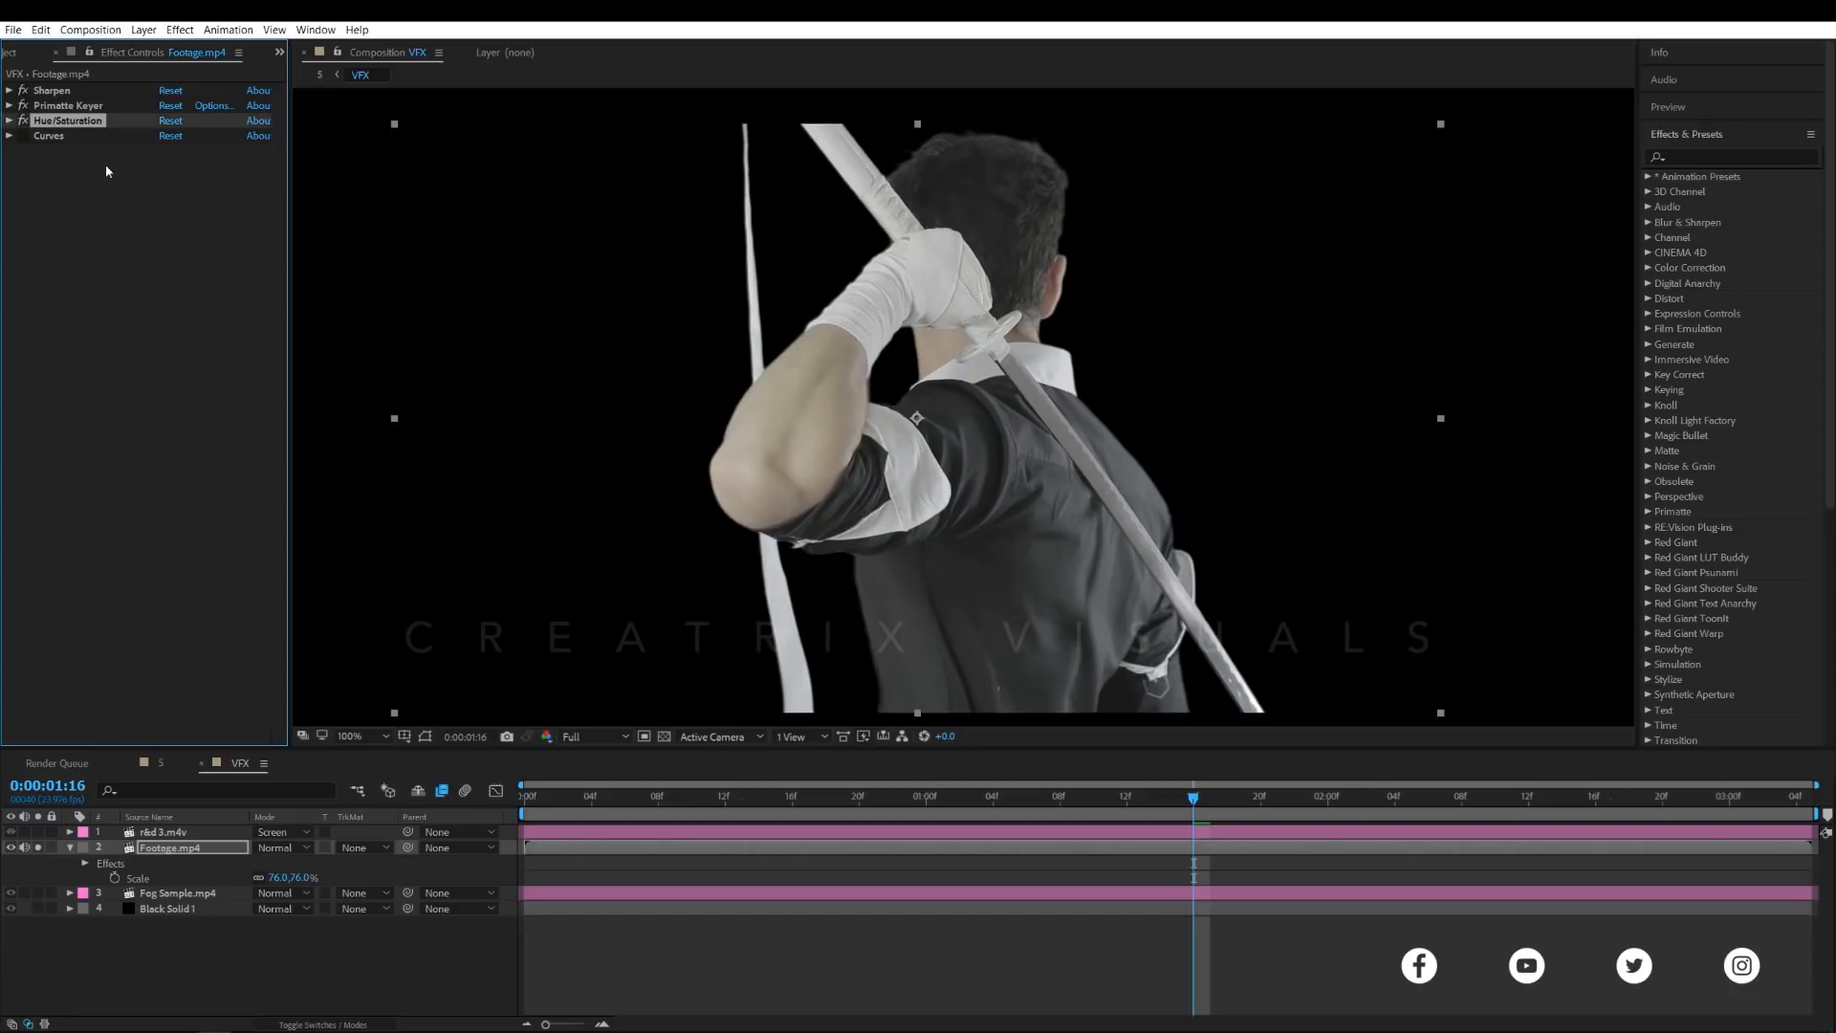
- Review the Hue/Saturation effect's channel choices and Master Saturation setting, and collapse the effect
click(10, 121)
click(182, 137)
click(152, 276)
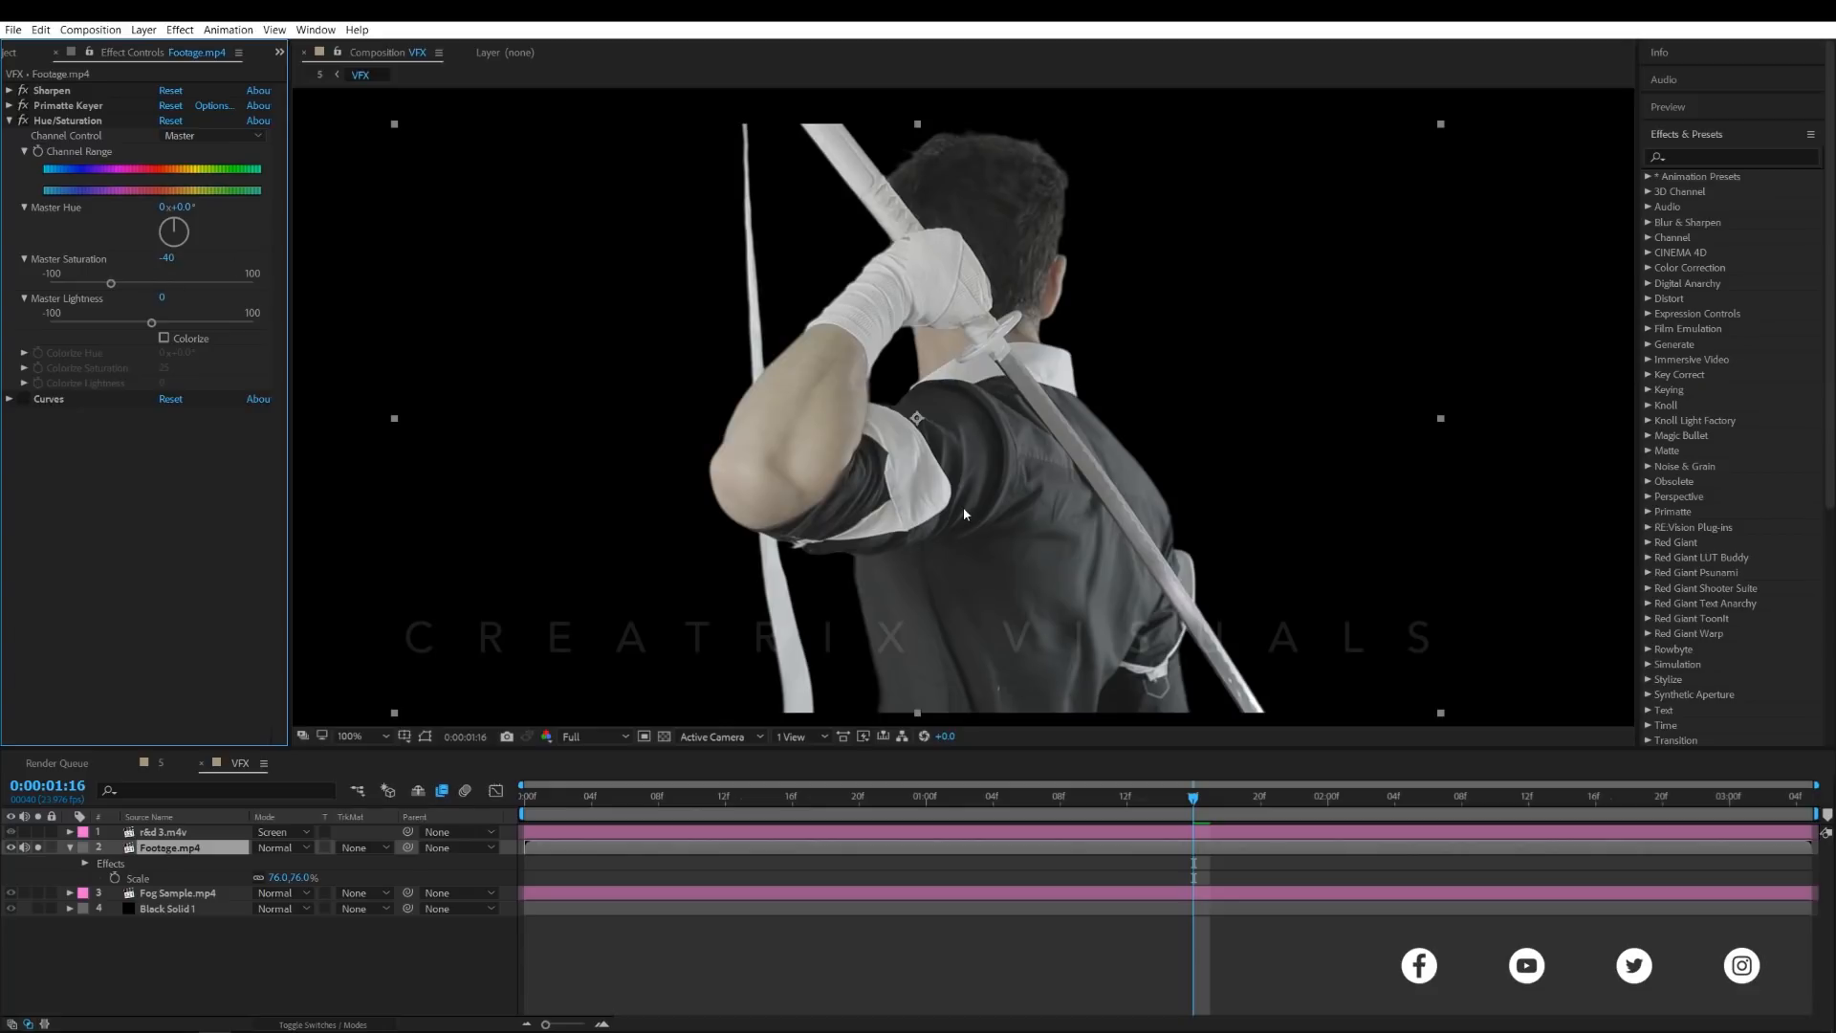
click(99, 123)
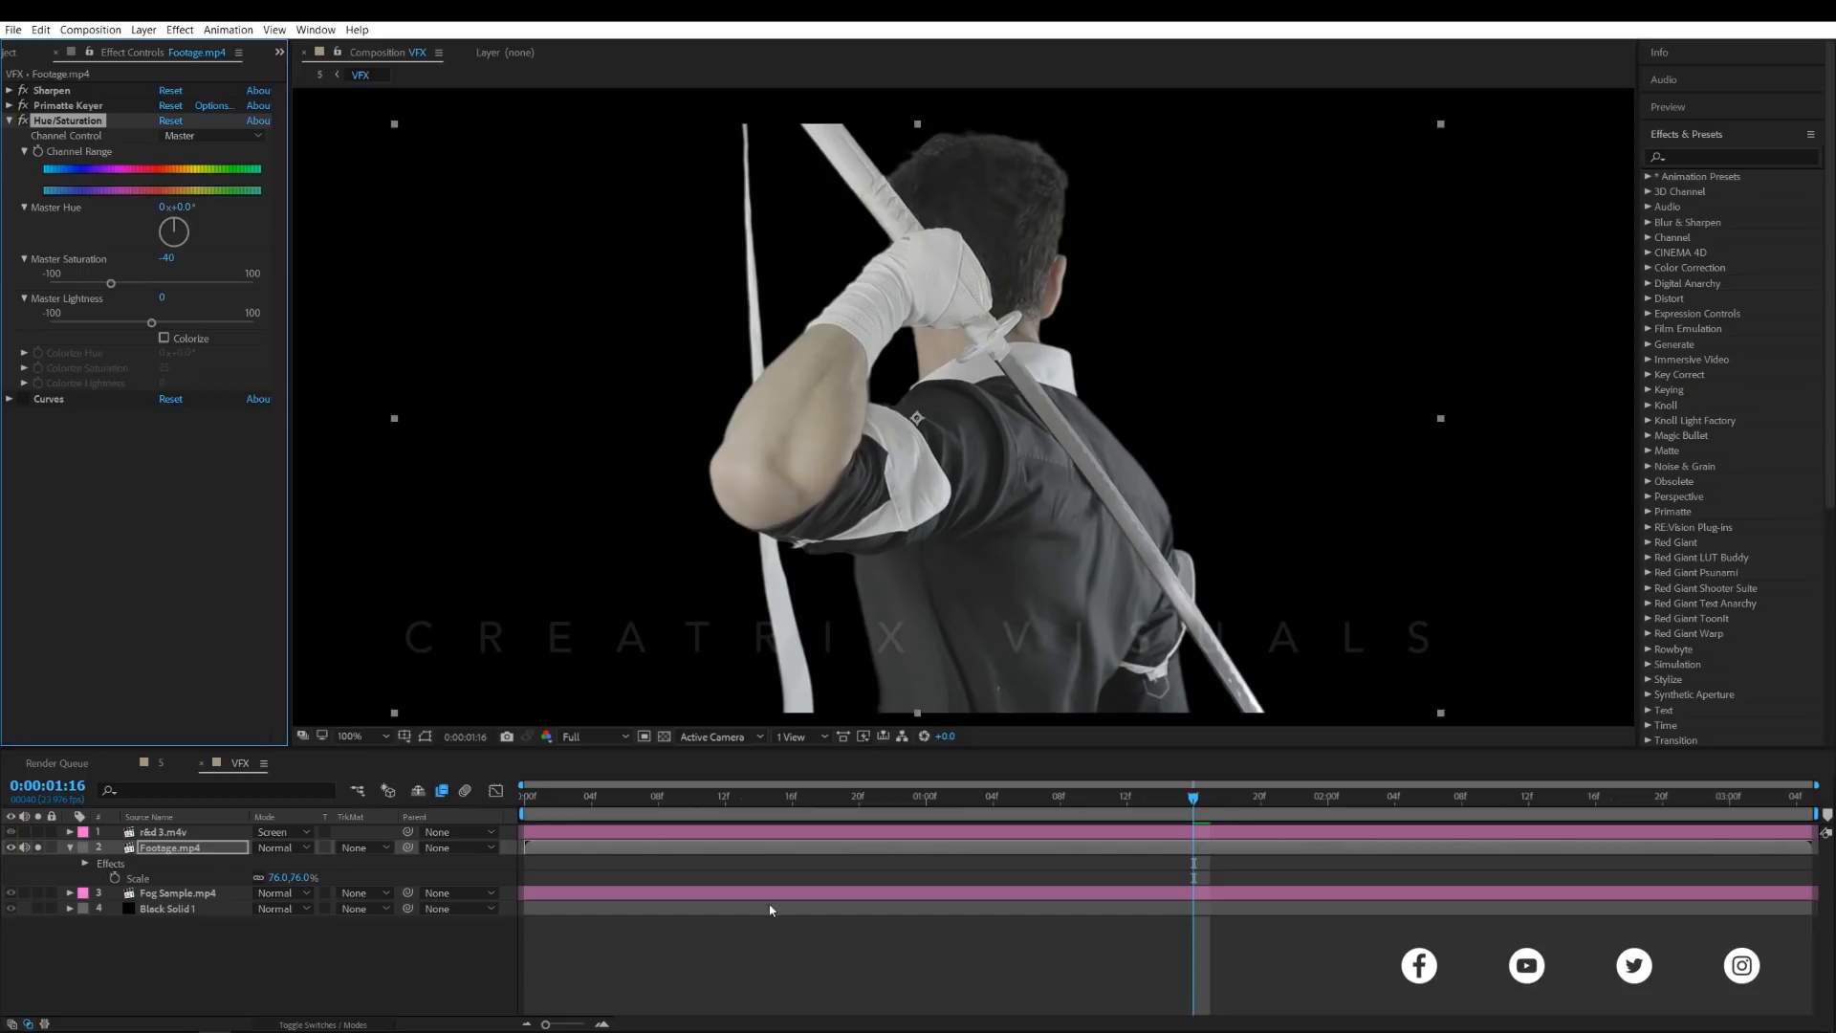
click(771, 854)
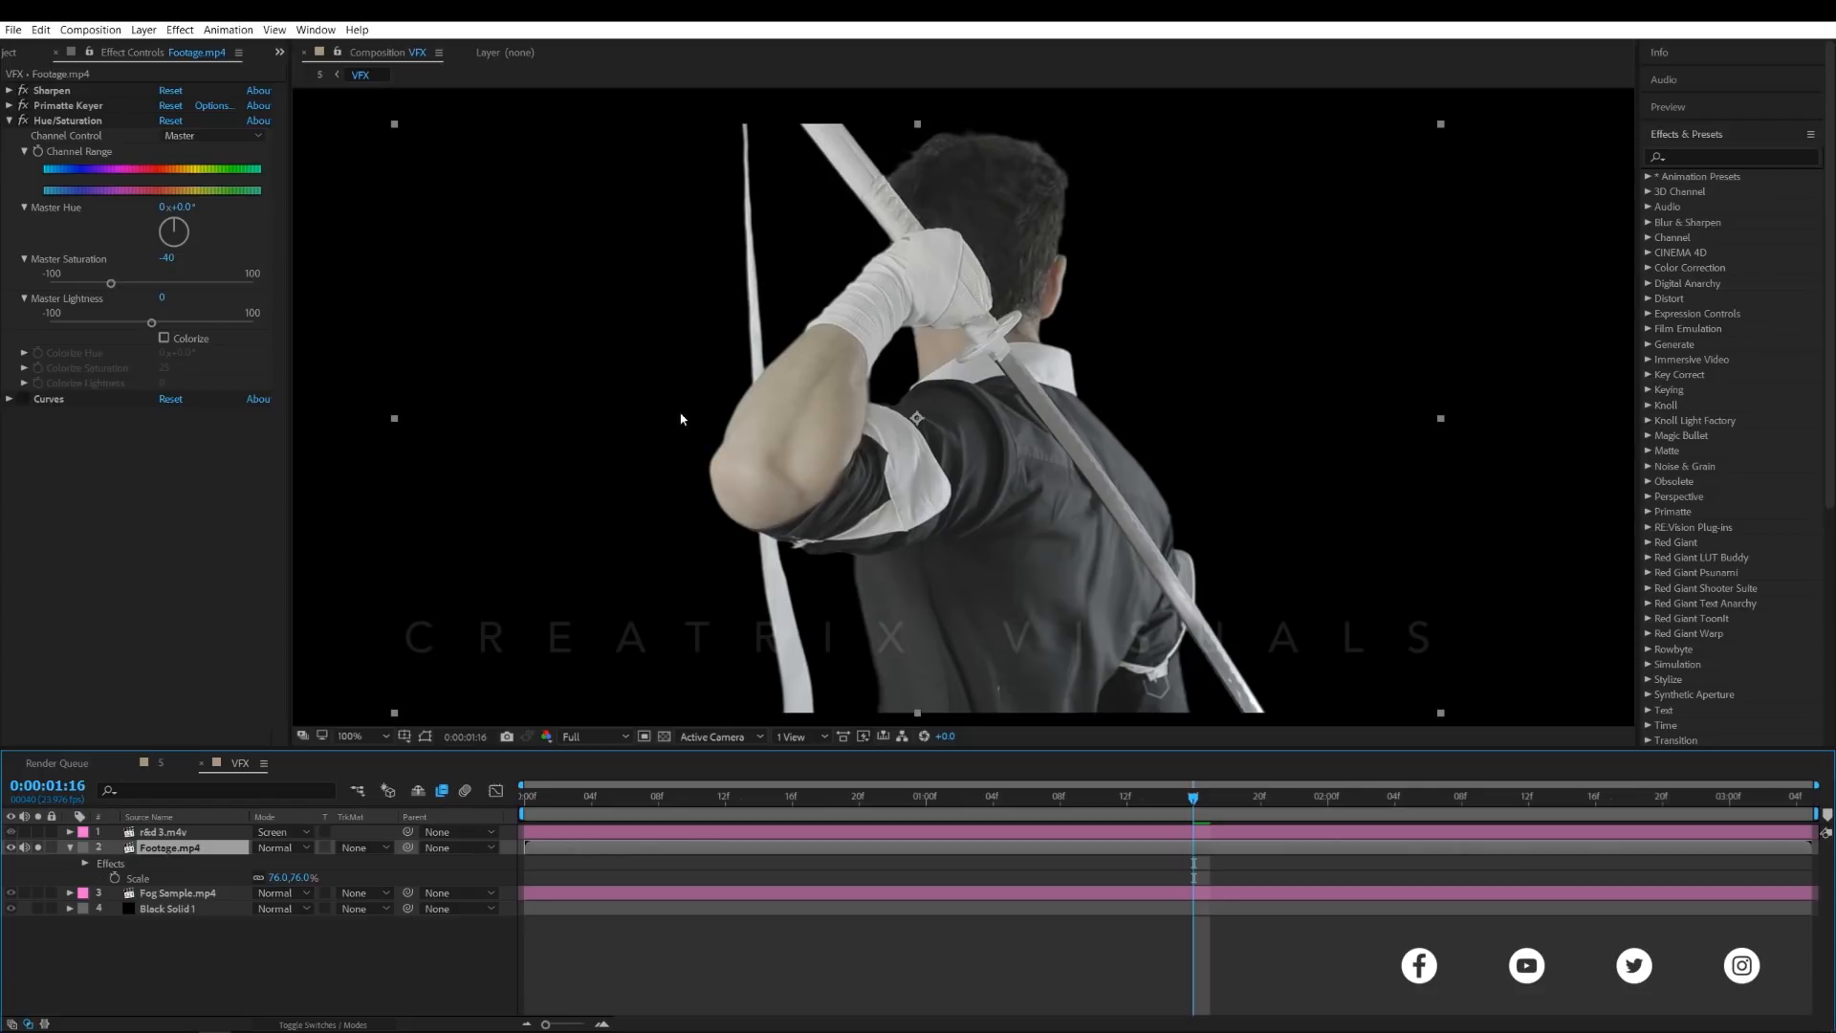
click(9, 121)
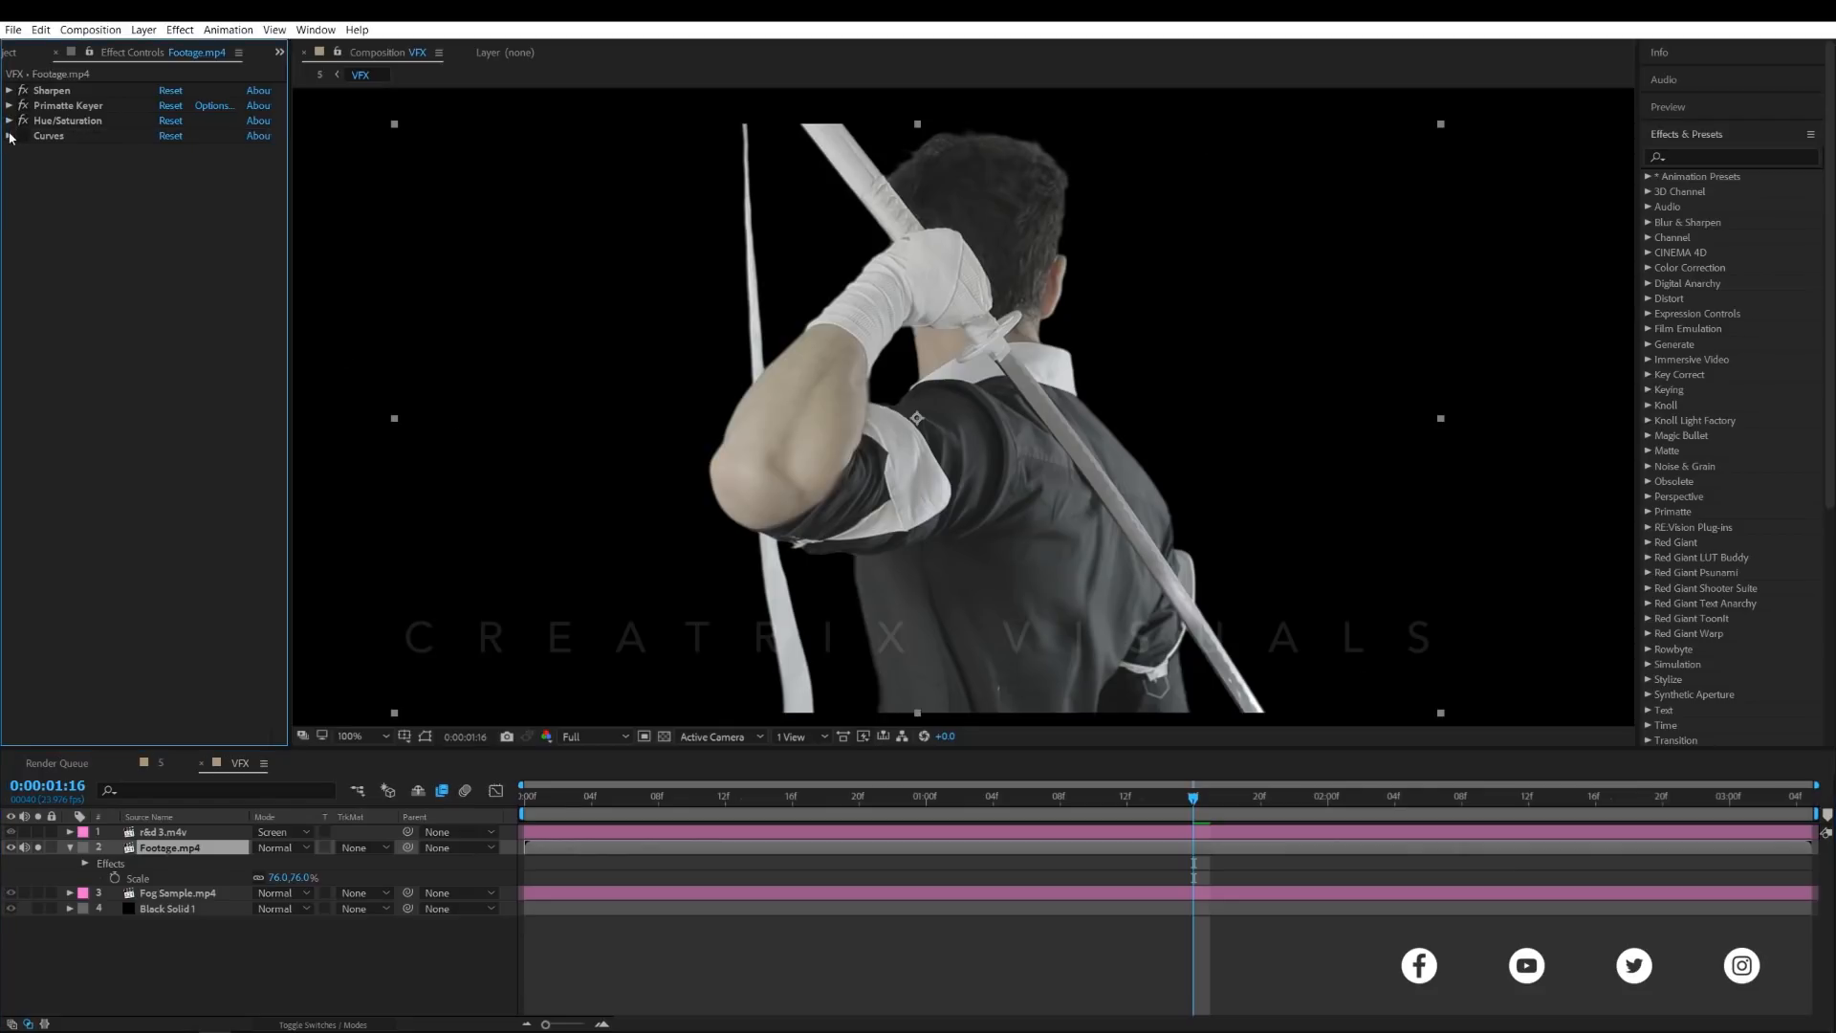
- Turn on the existing Curves effect and compare the figure with and without it
click(10, 134)
click(22, 137)
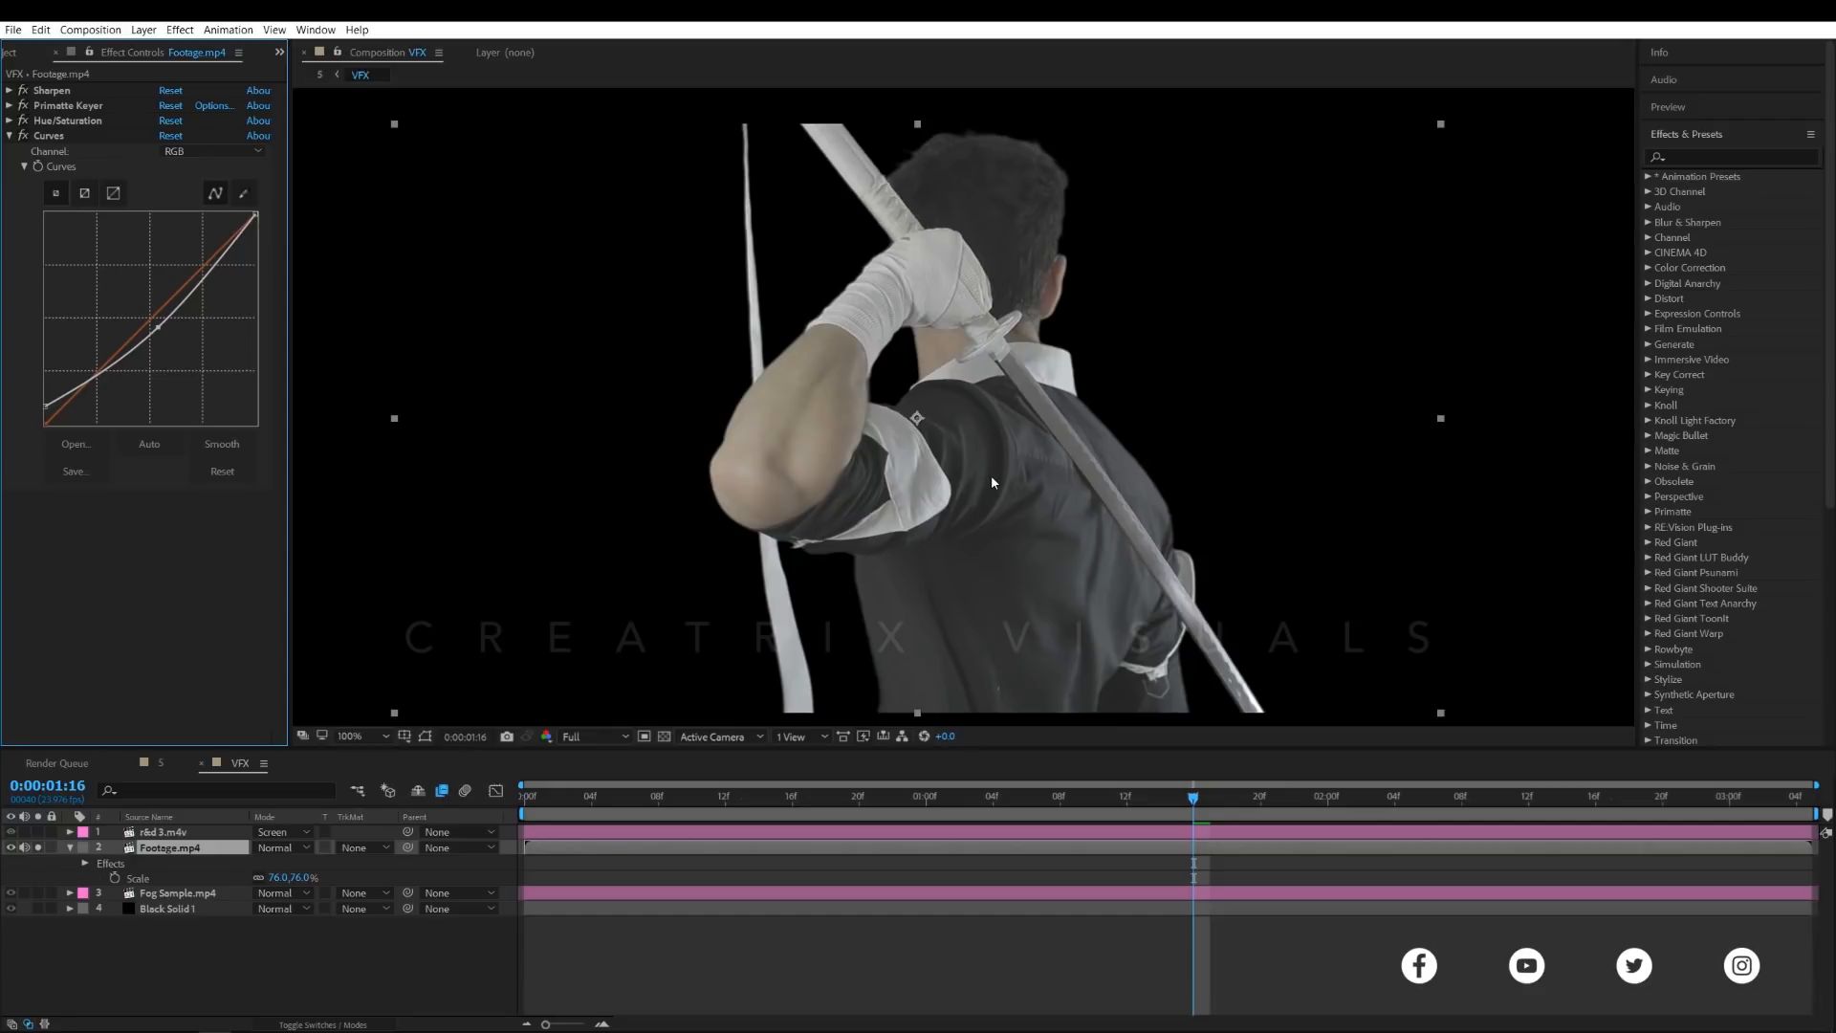
scroll(964, 323, down, 2)
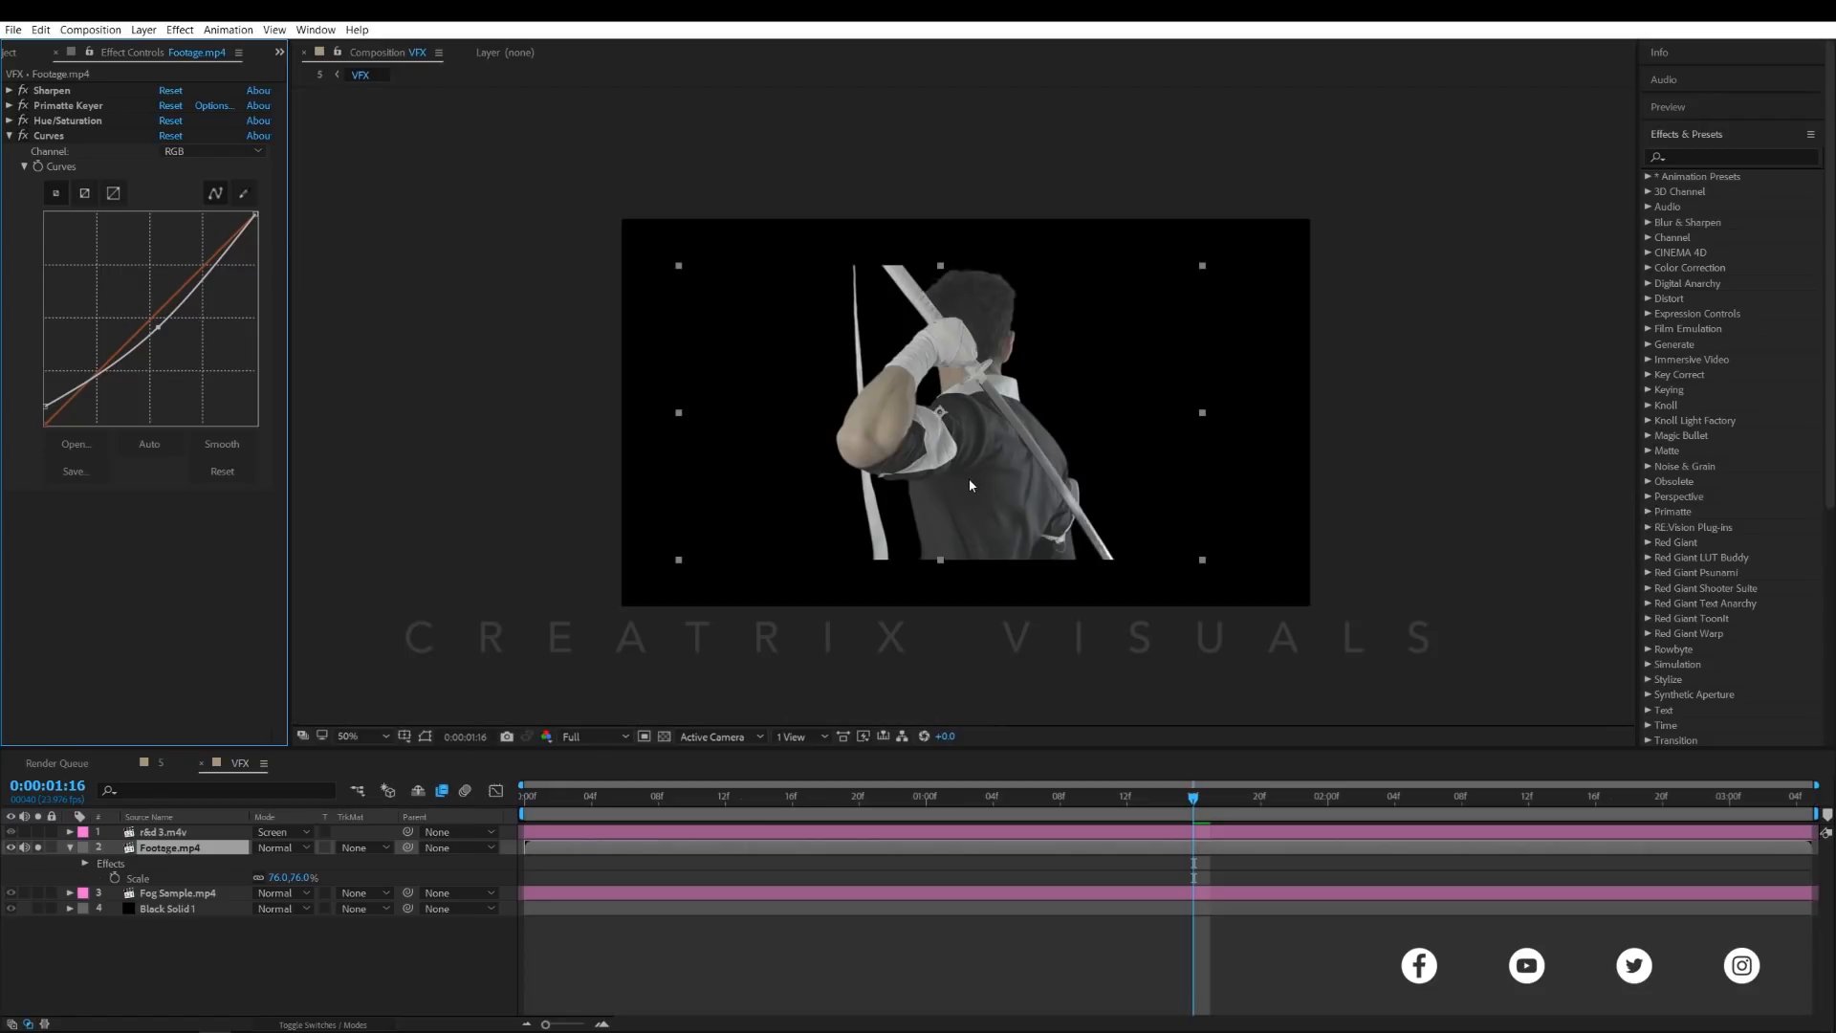
click(23, 135)
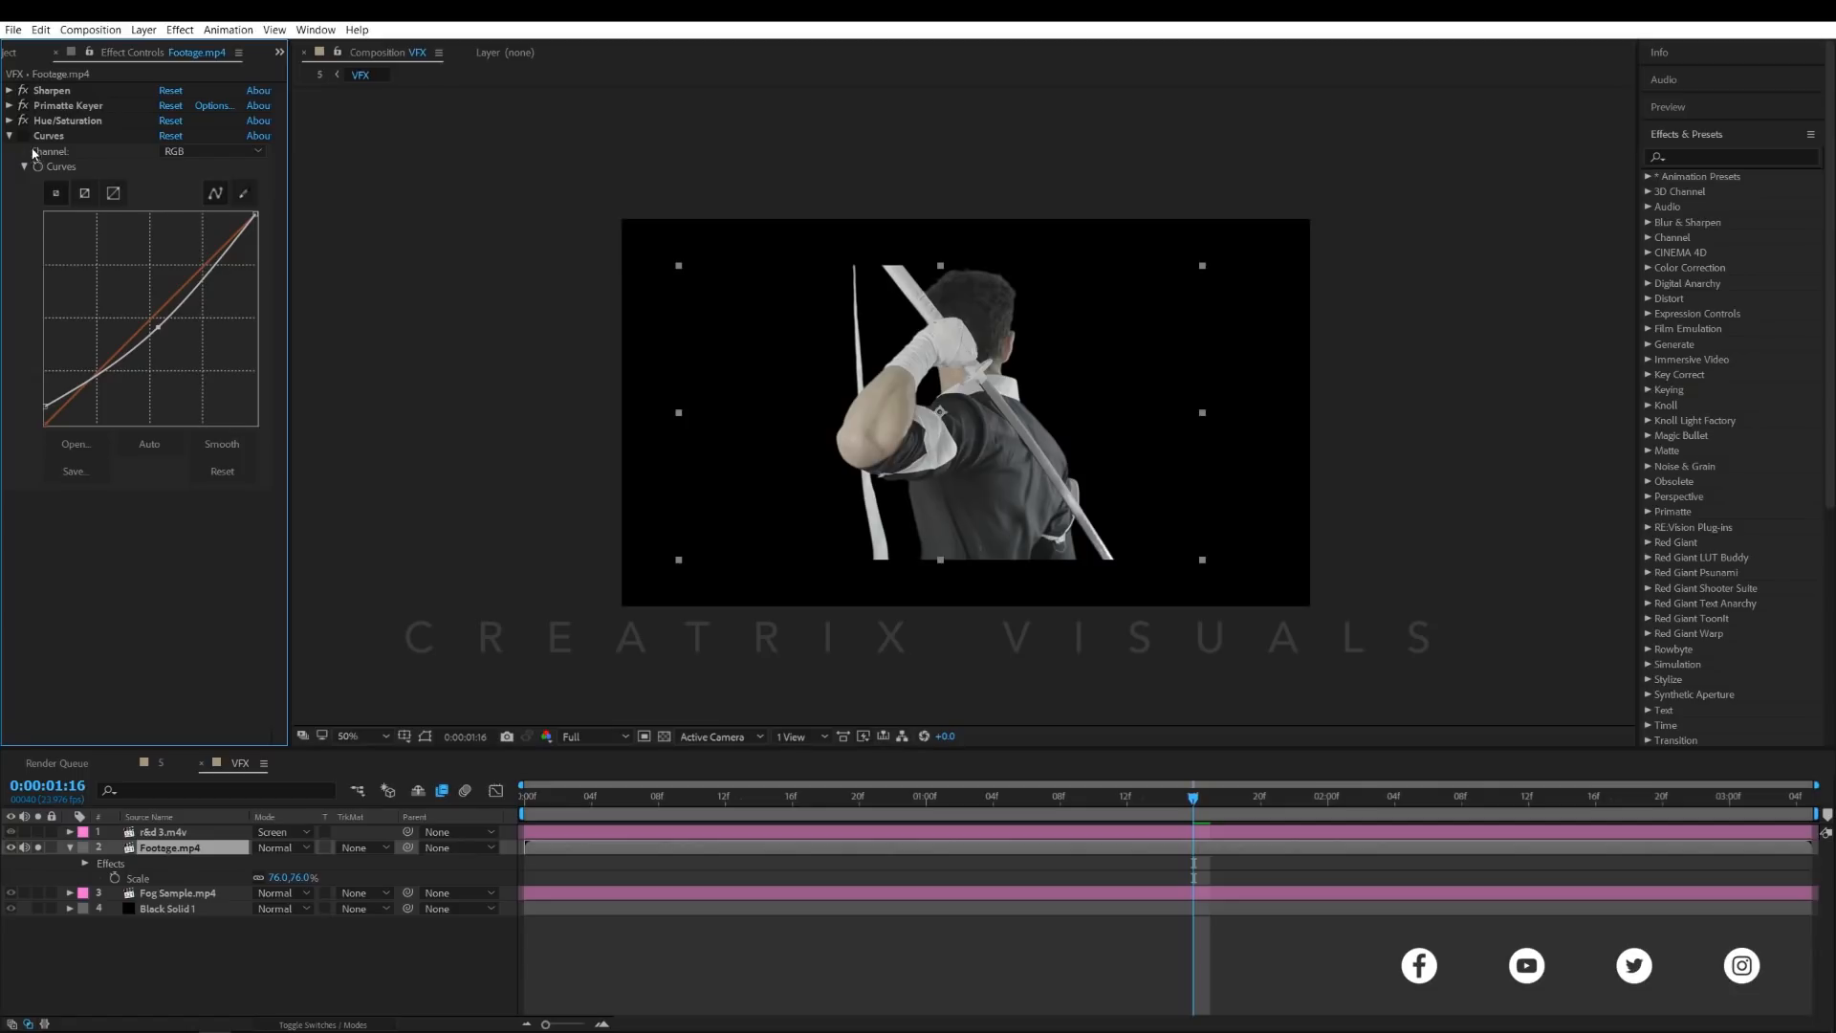
click(23, 136)
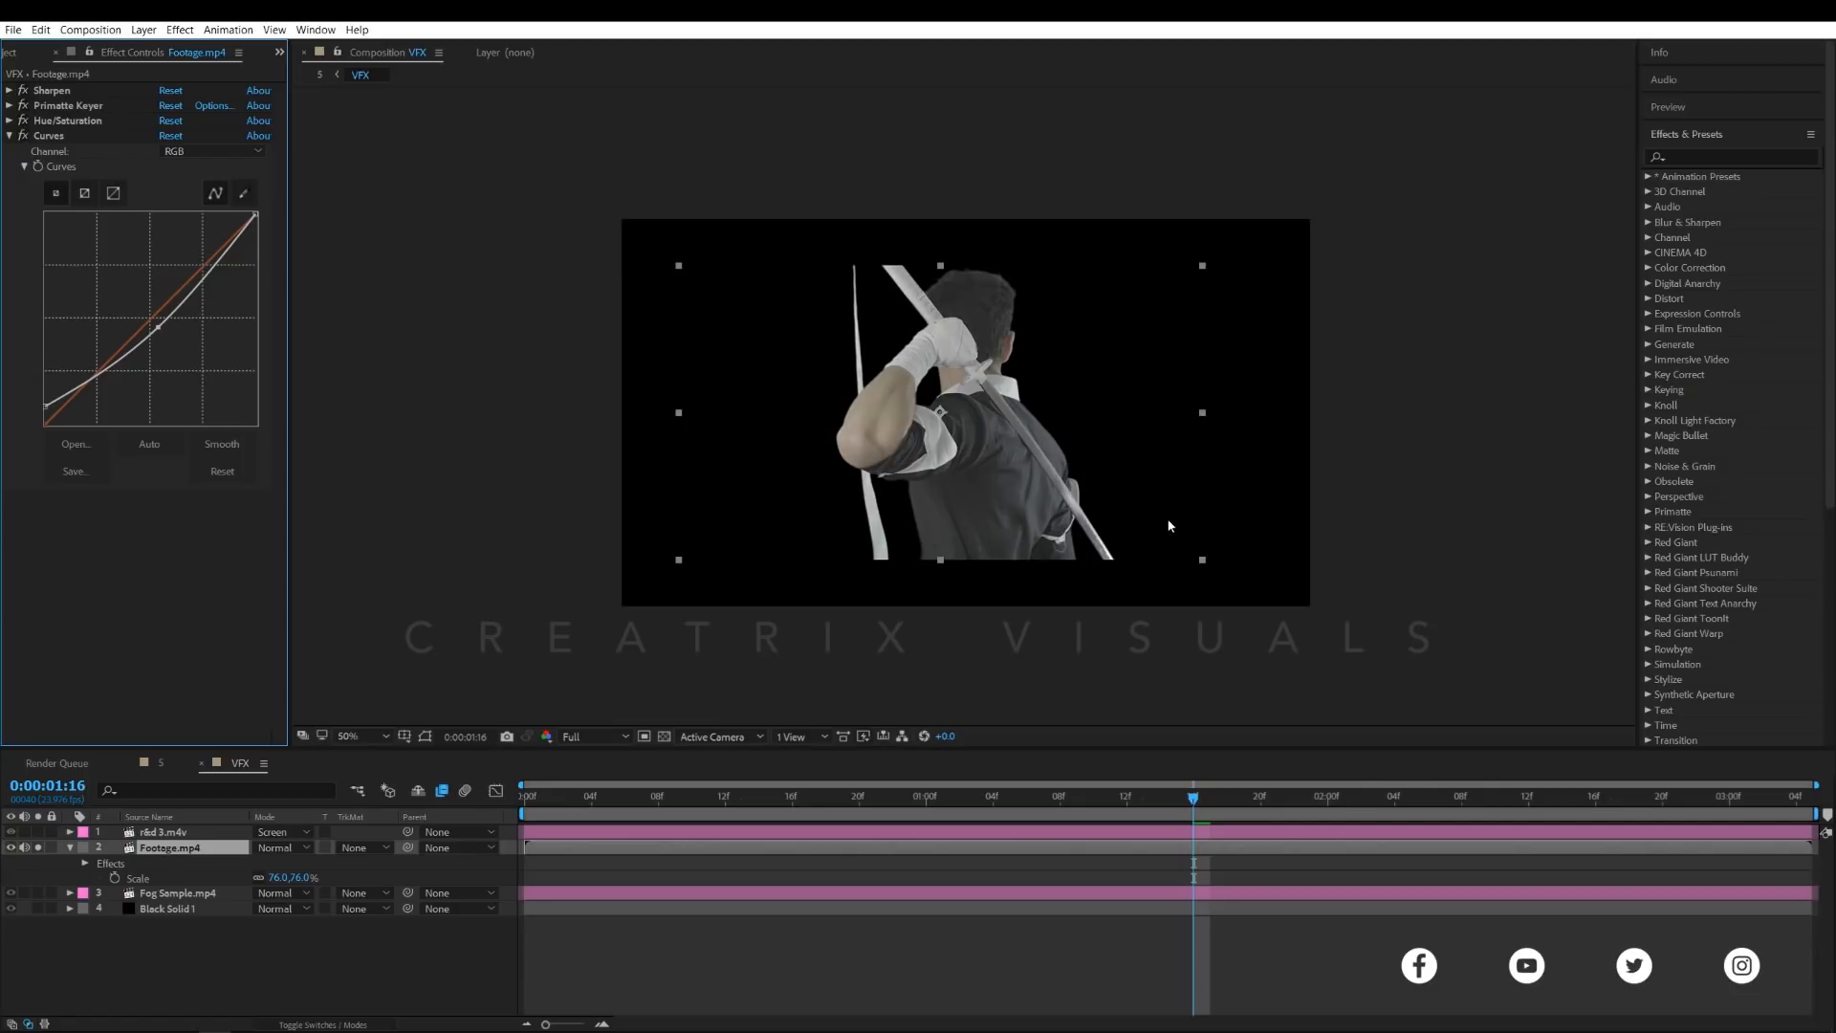
- Collapse the footage layer's properties and the Curves settings, and check the keyed figure against the transparency grid
click(69, 847)
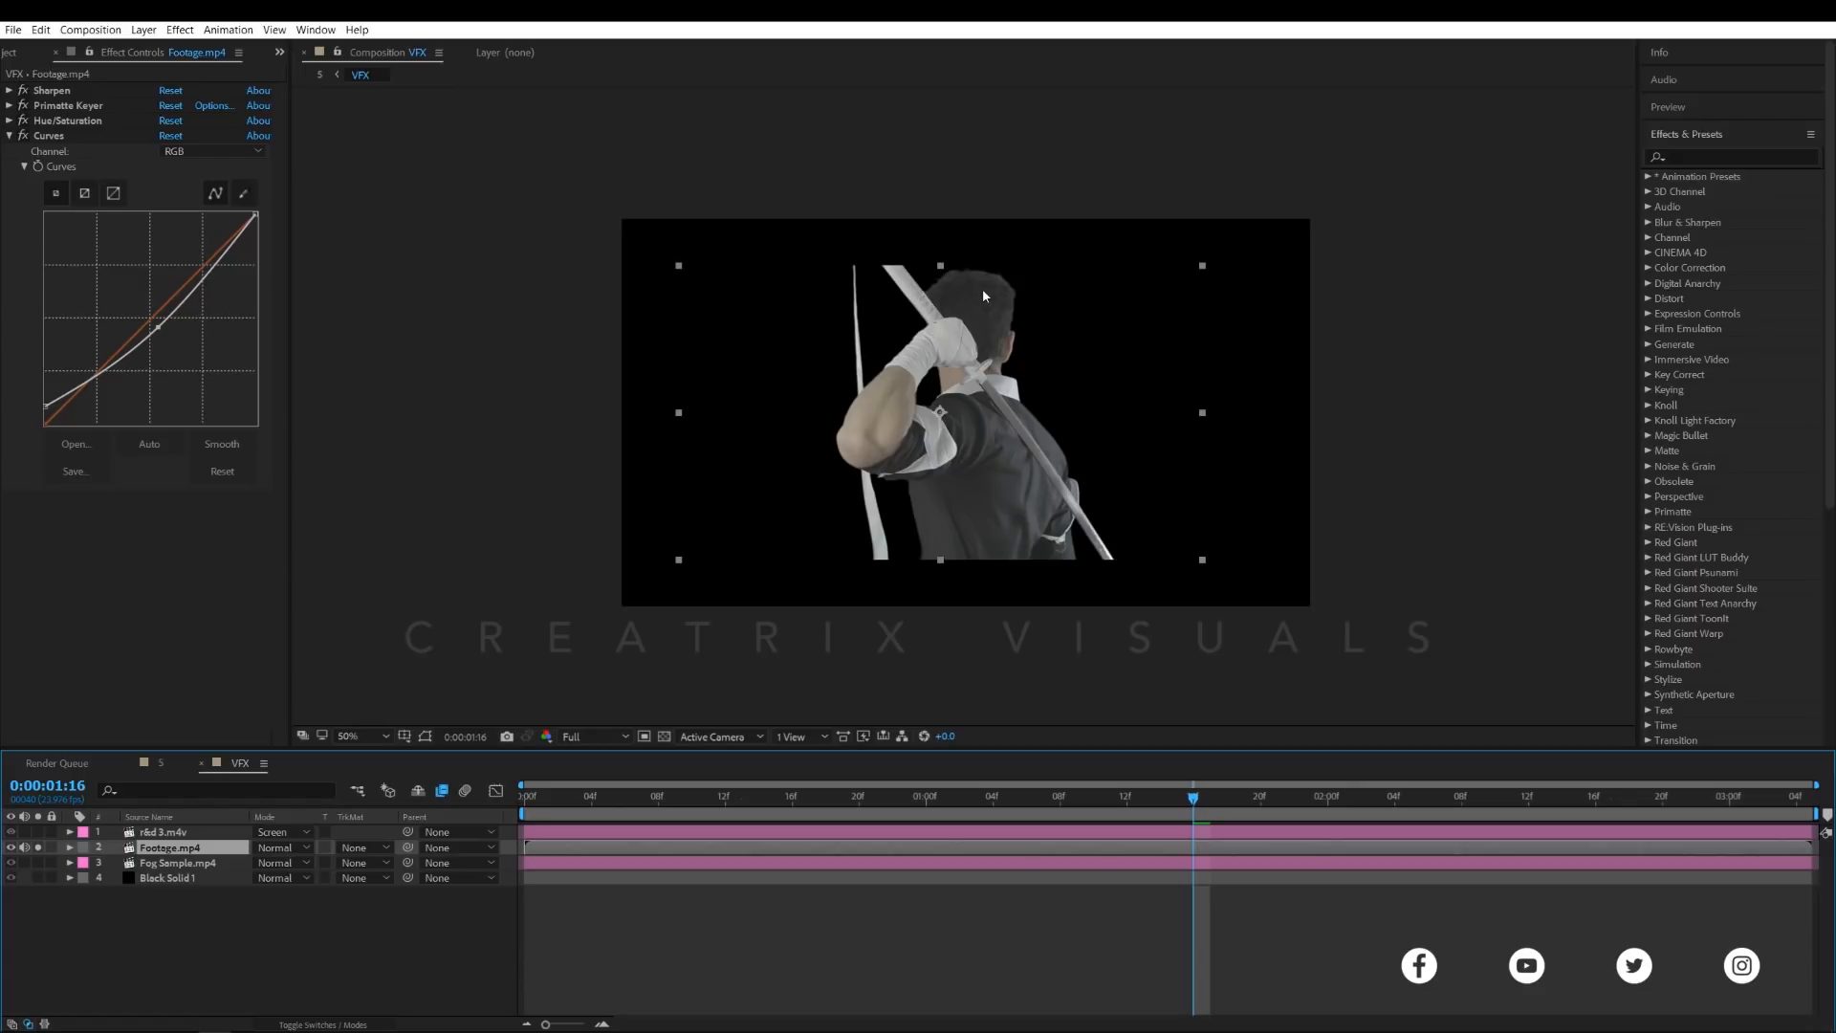
click(9, 135)
click(484, 535)
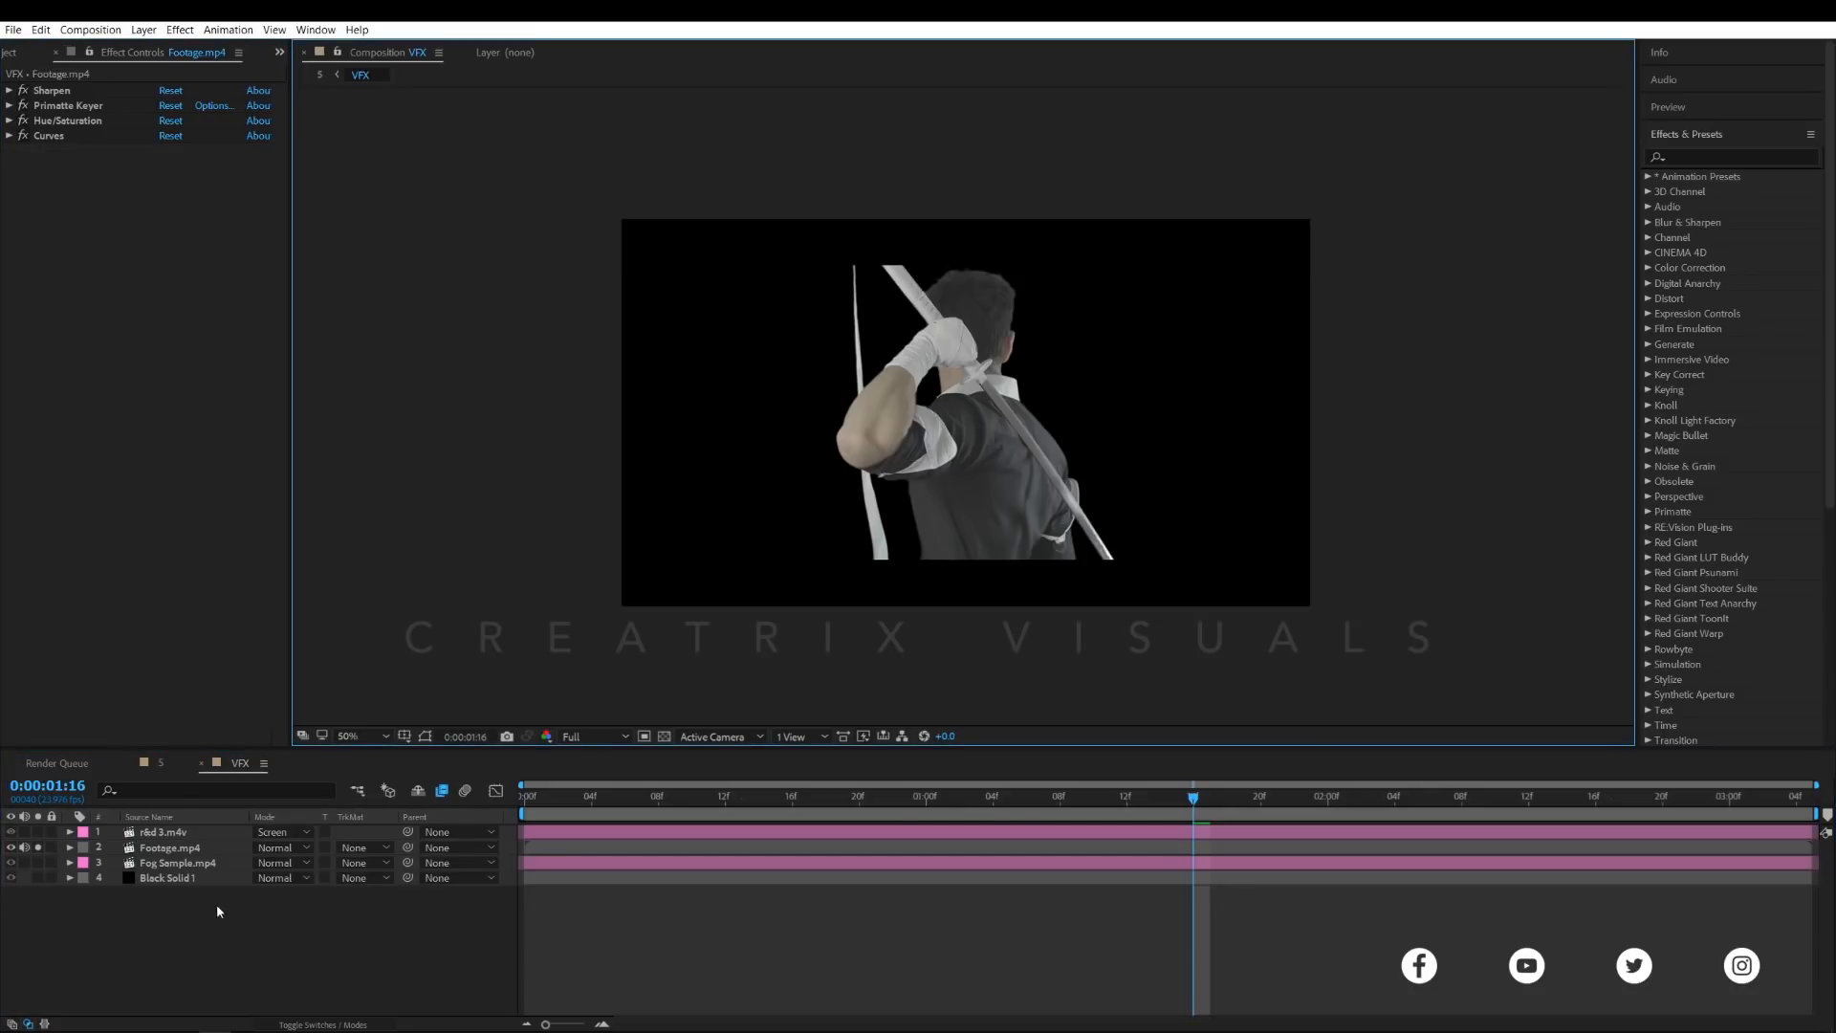
click(663, 736)
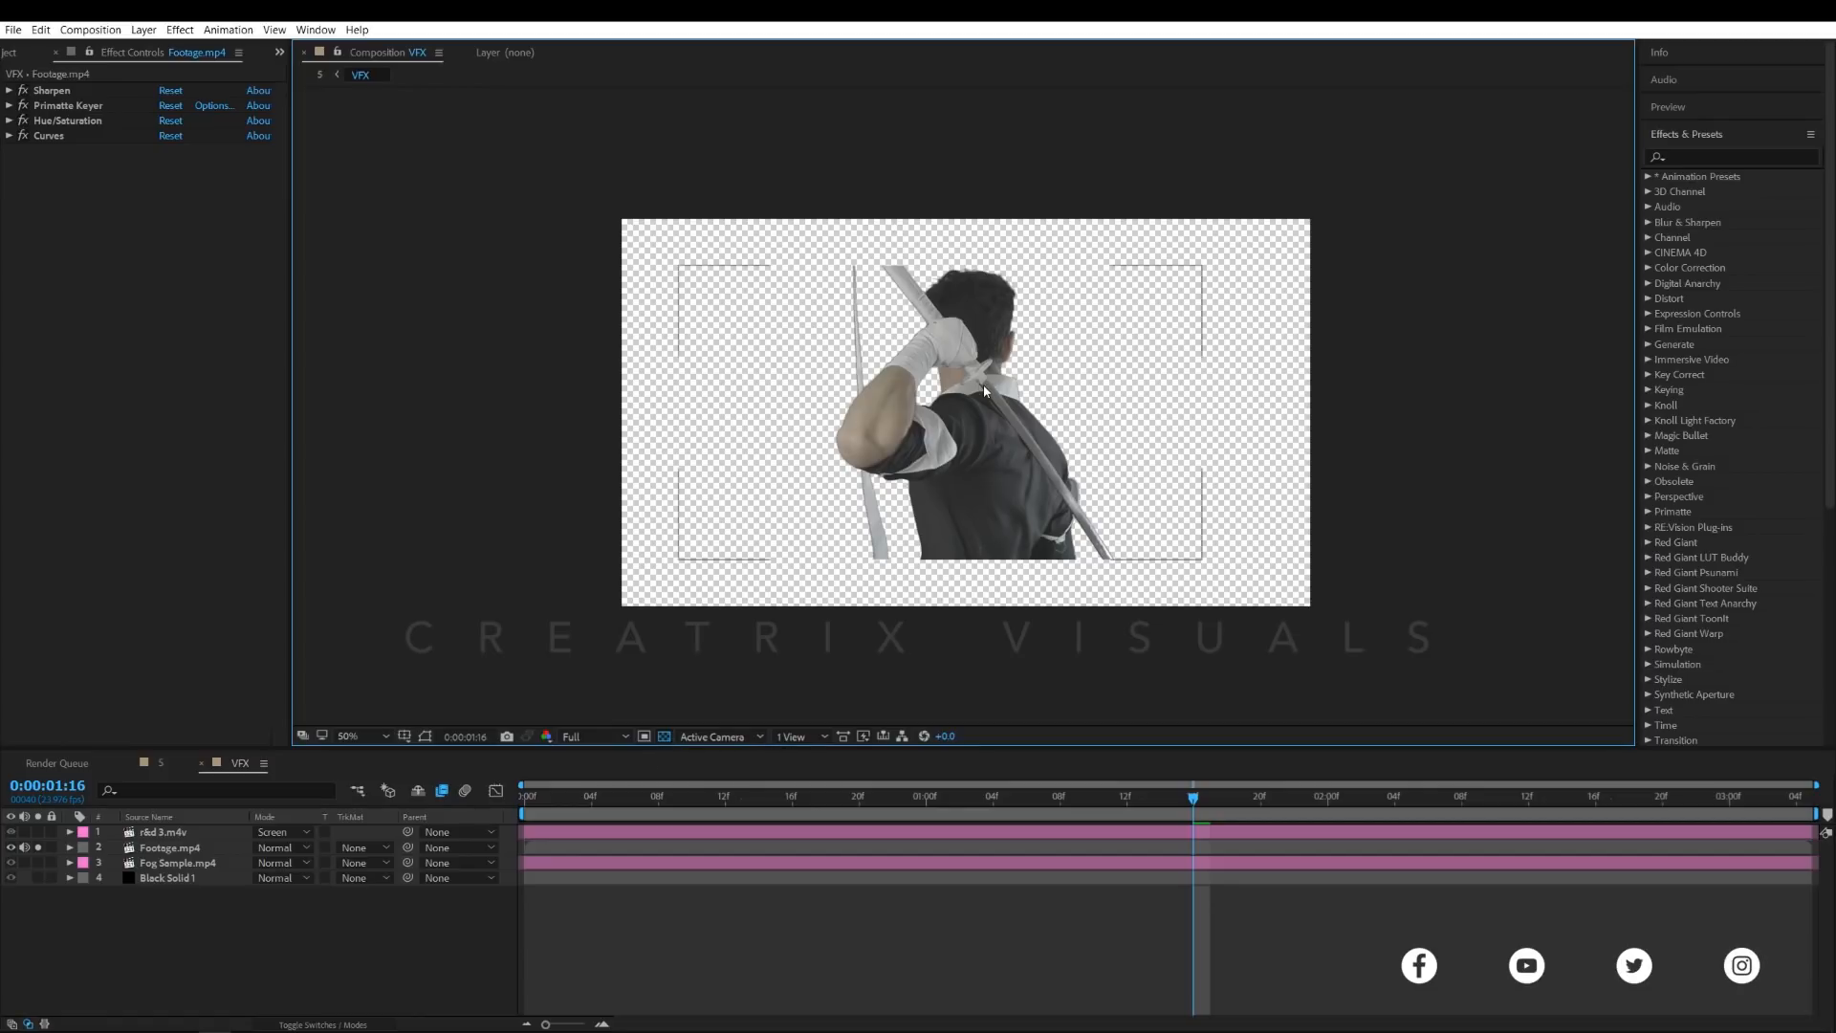
click(666, 737)
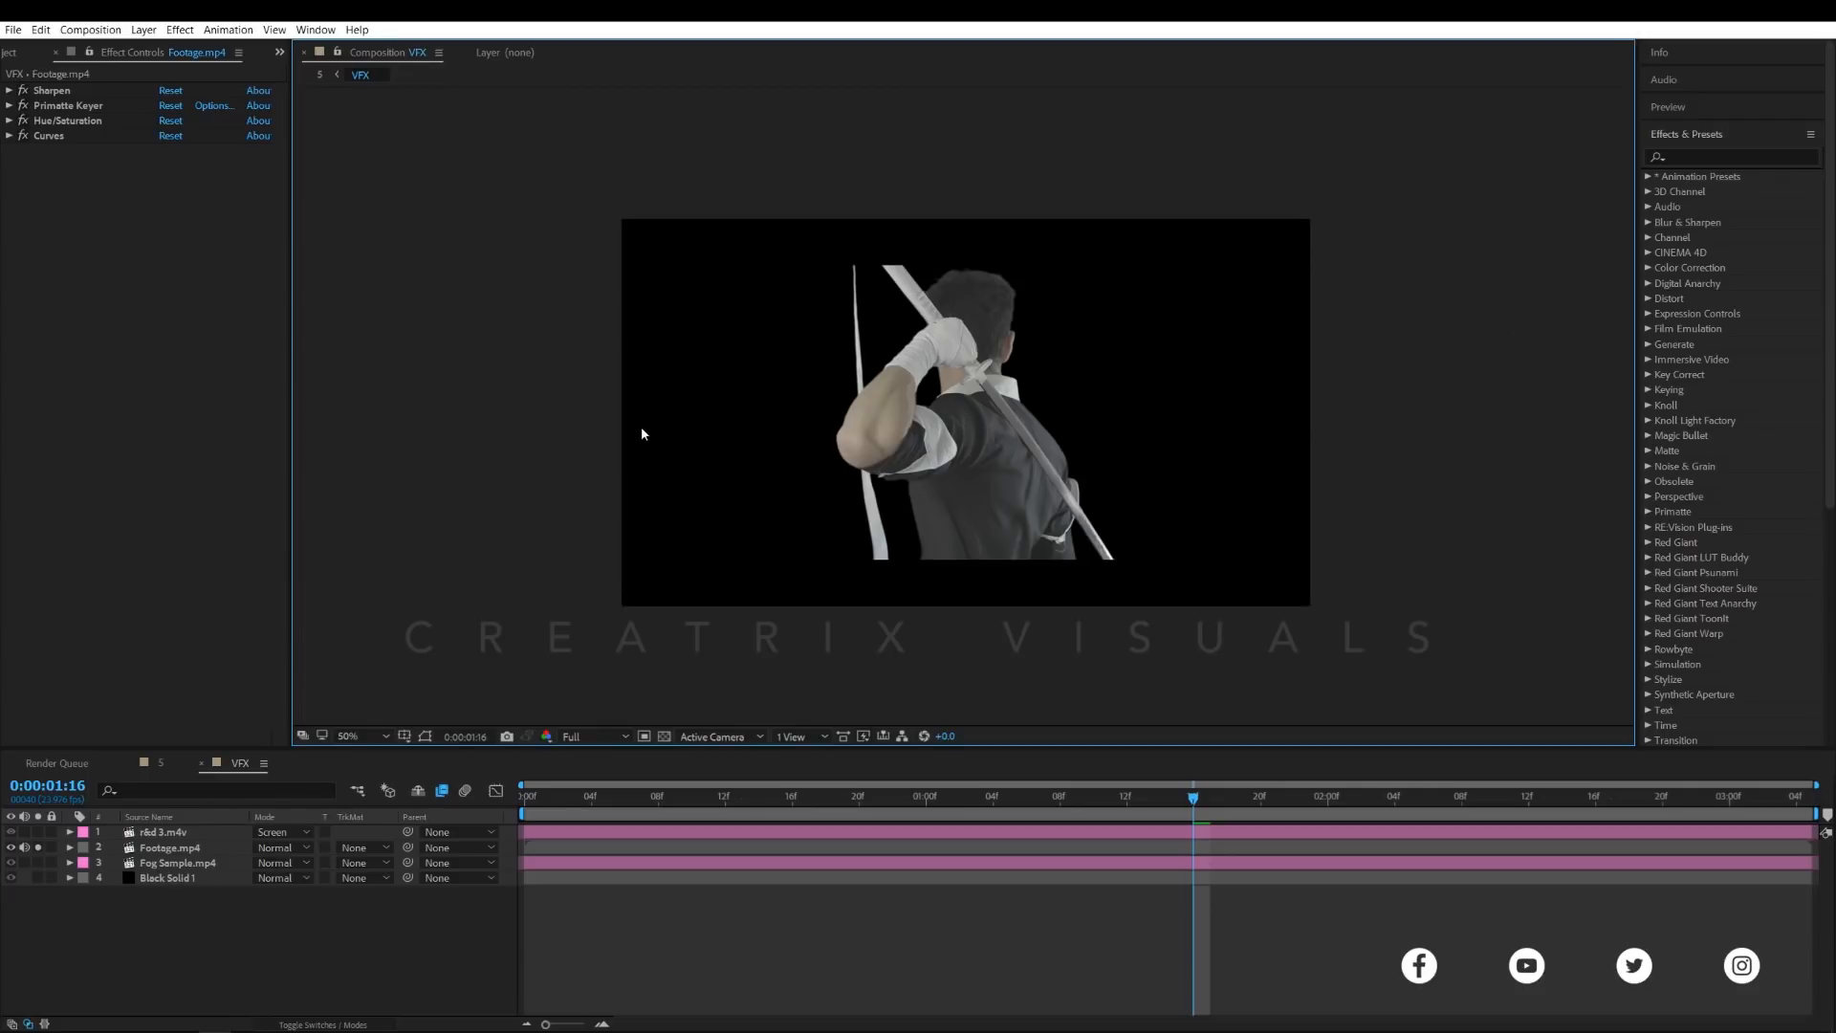
- Solo the Black Solid 1 layer along with the footage and review the command for creating a new solid
click(39, 878)
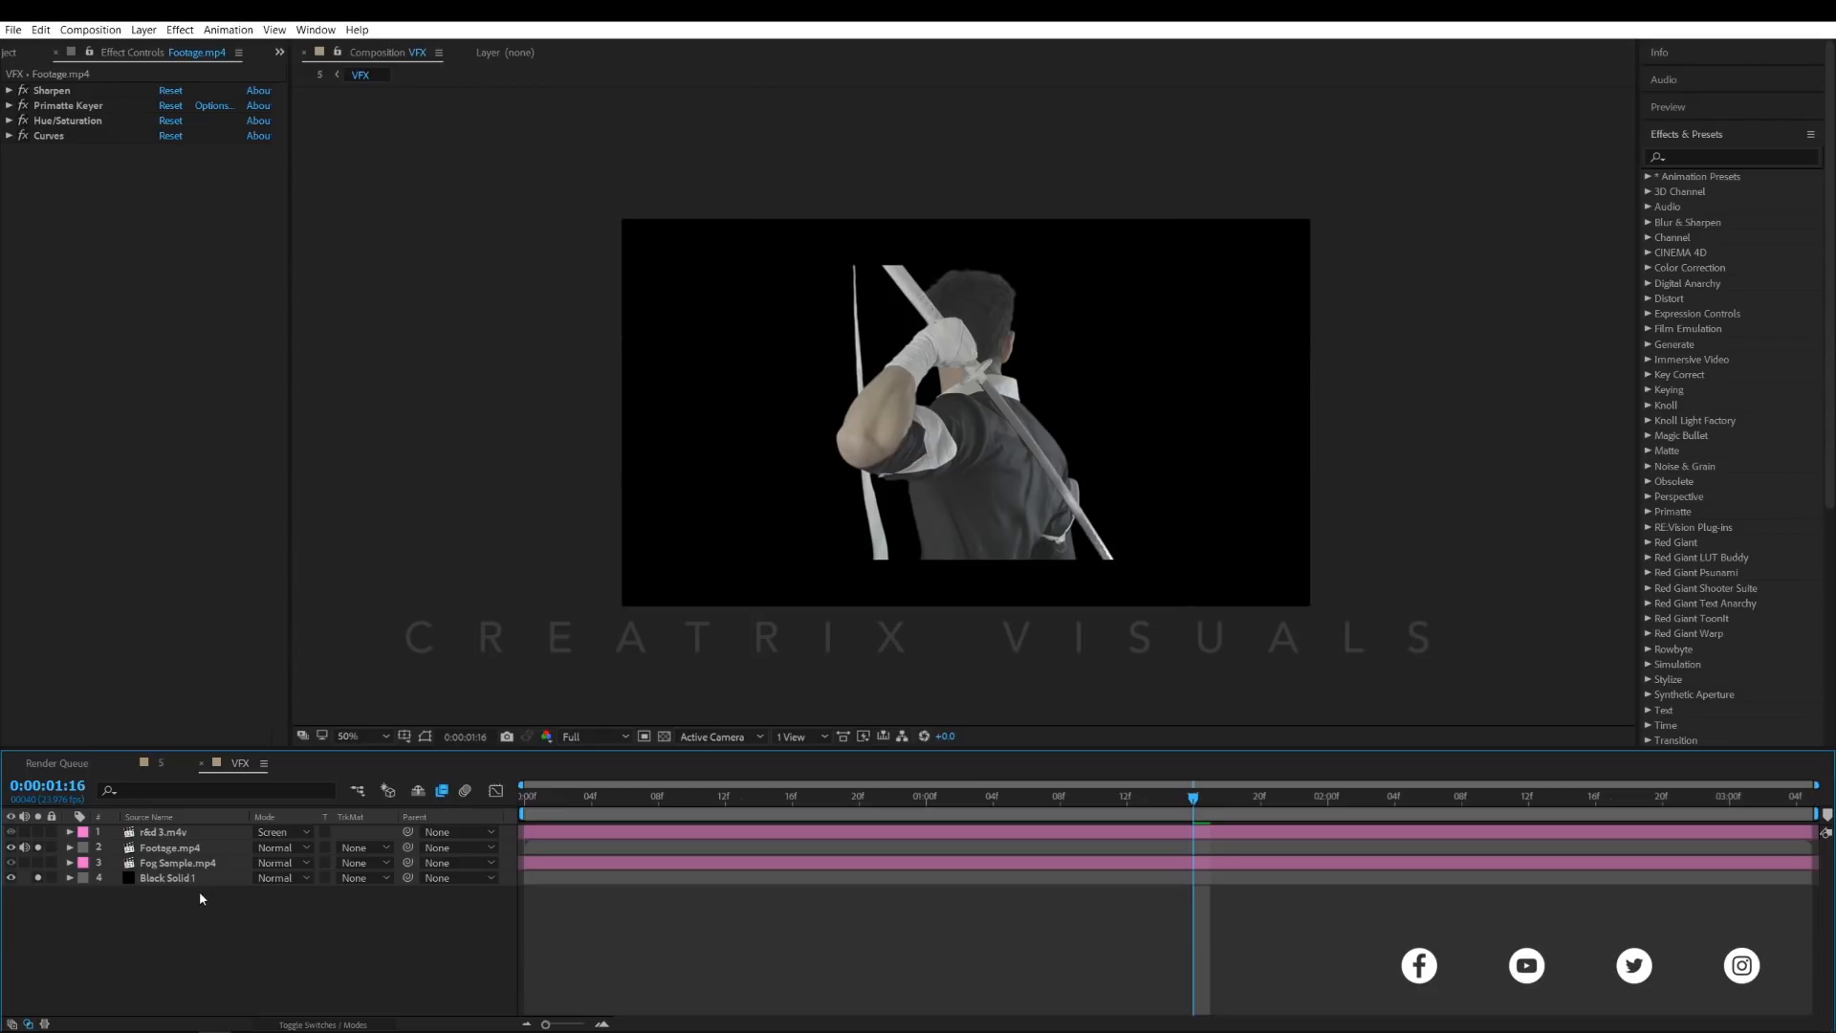
click(191, 878)
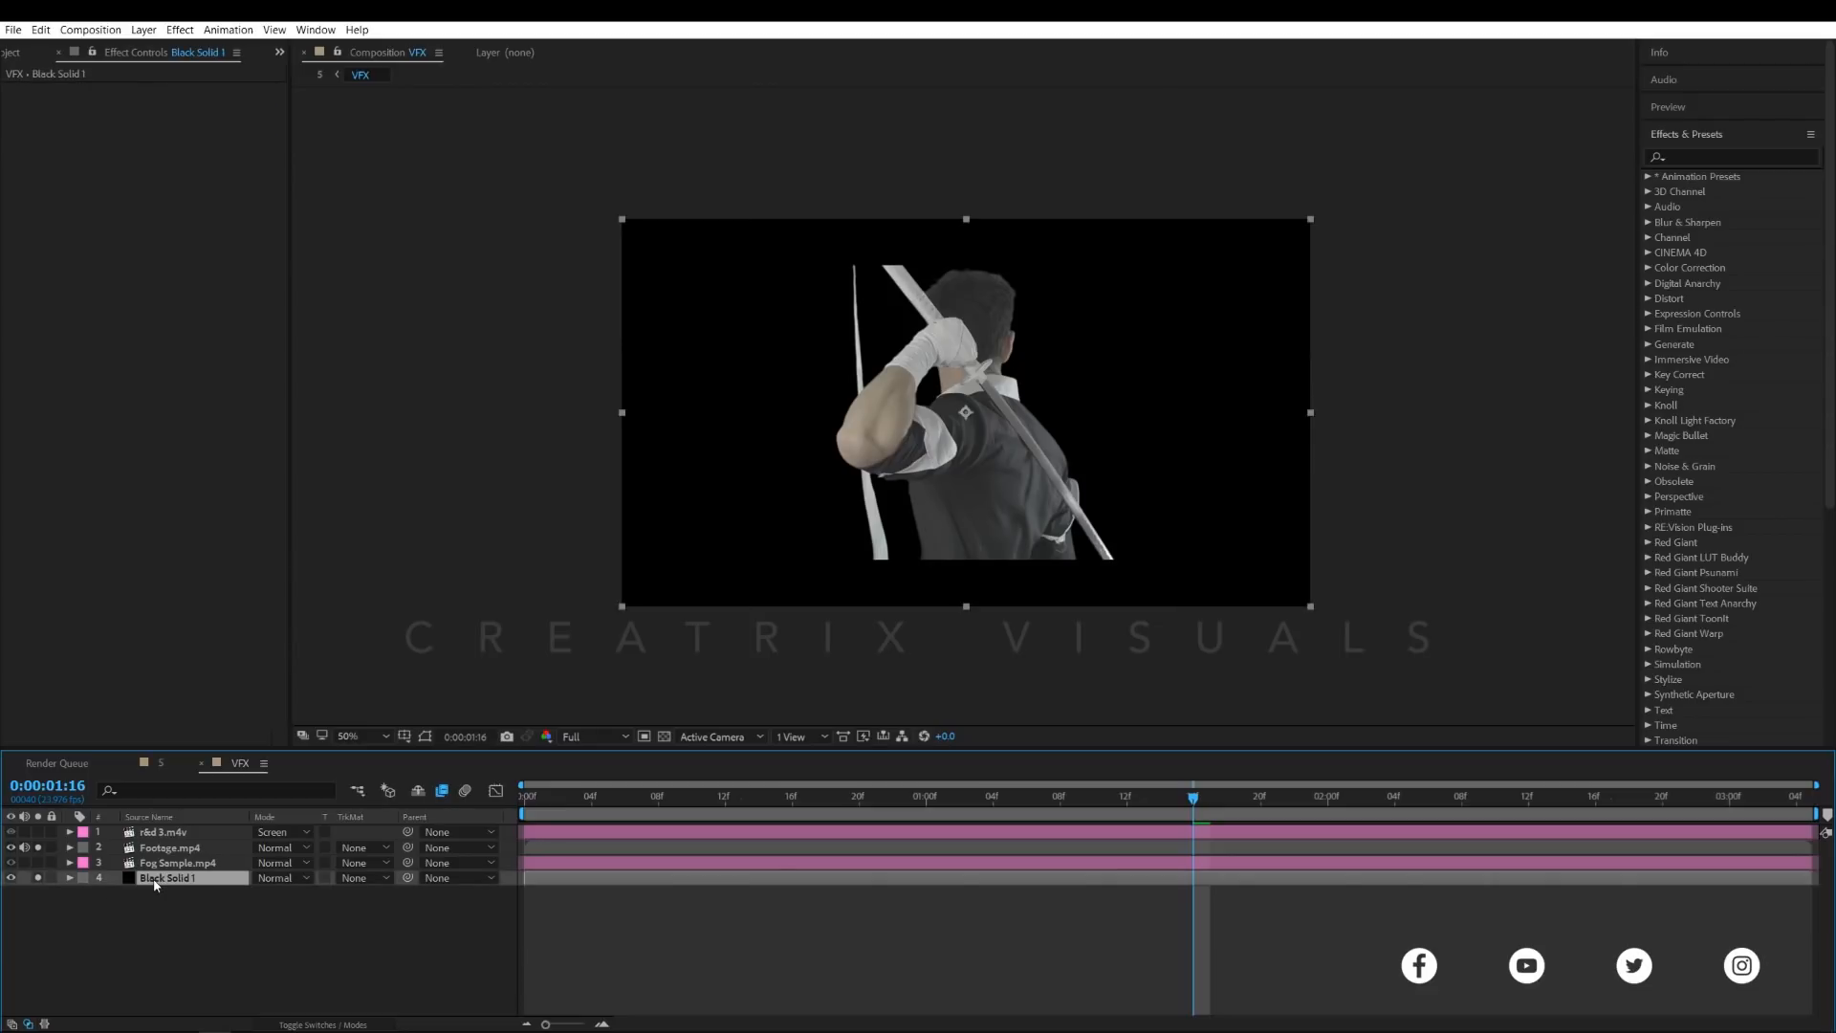
click(148, 30)
mouse_move(191, 51)
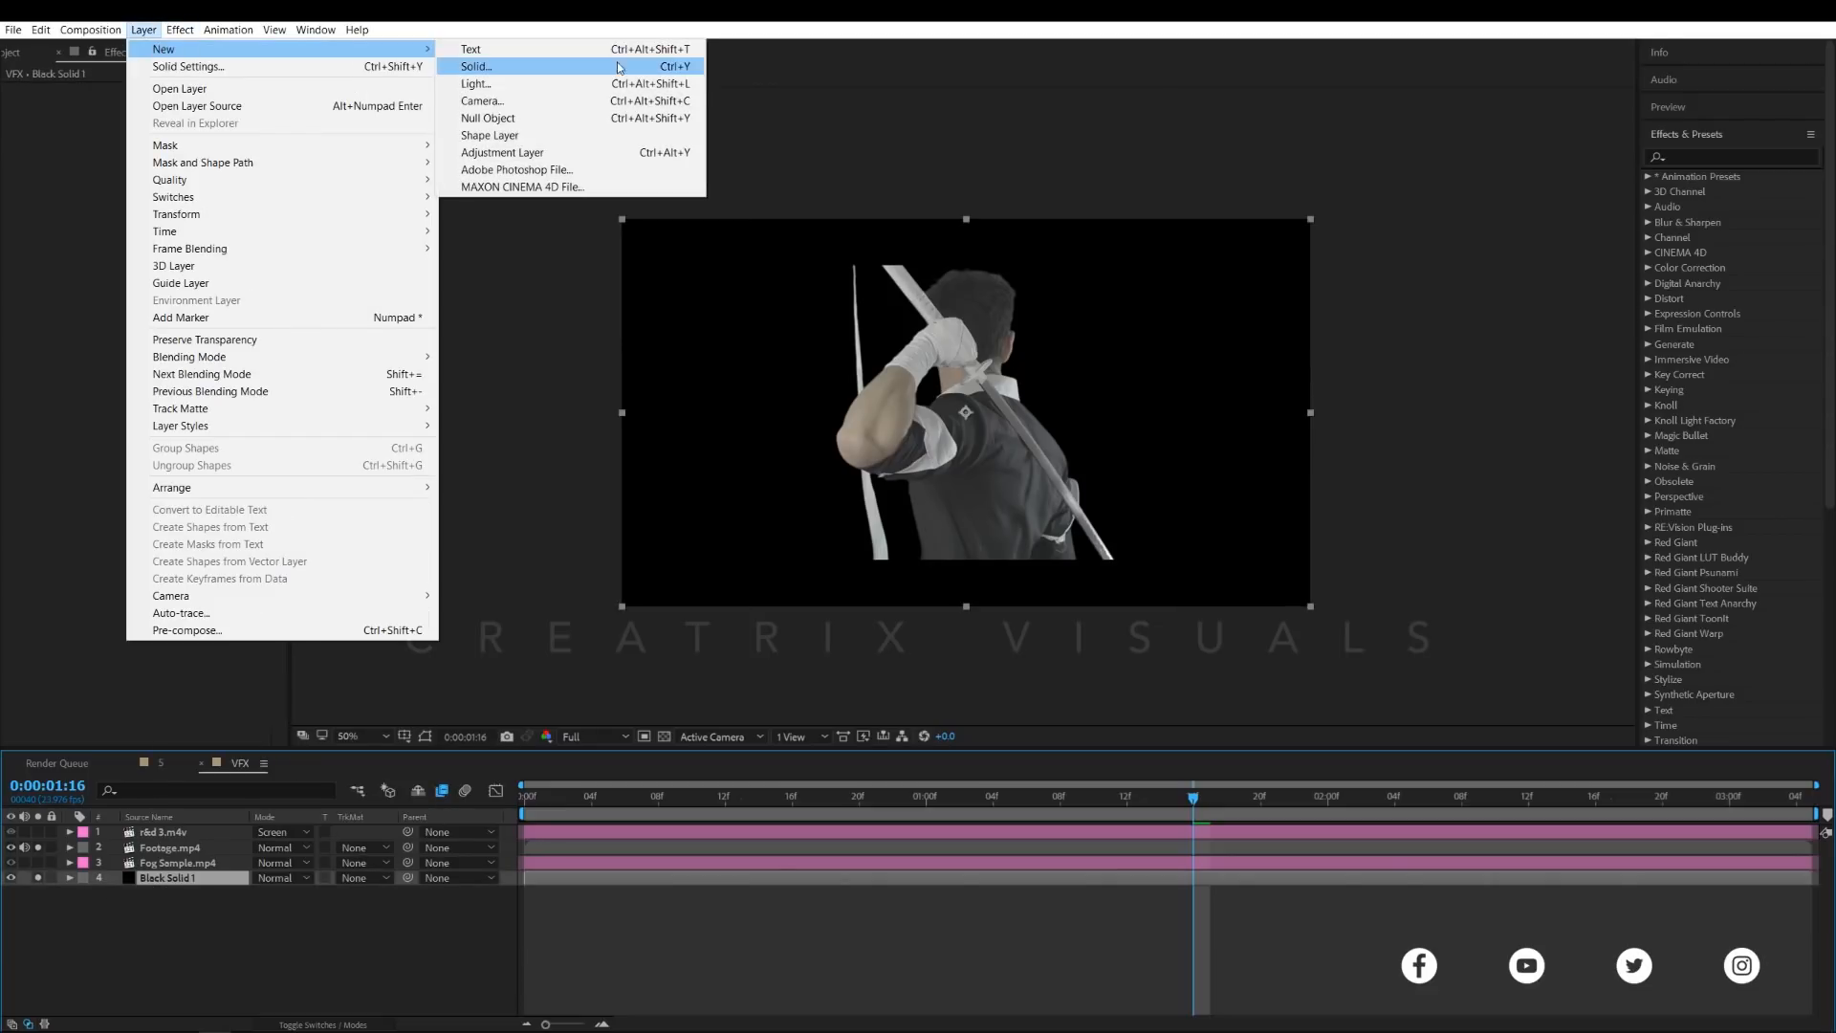
click(421, 920)
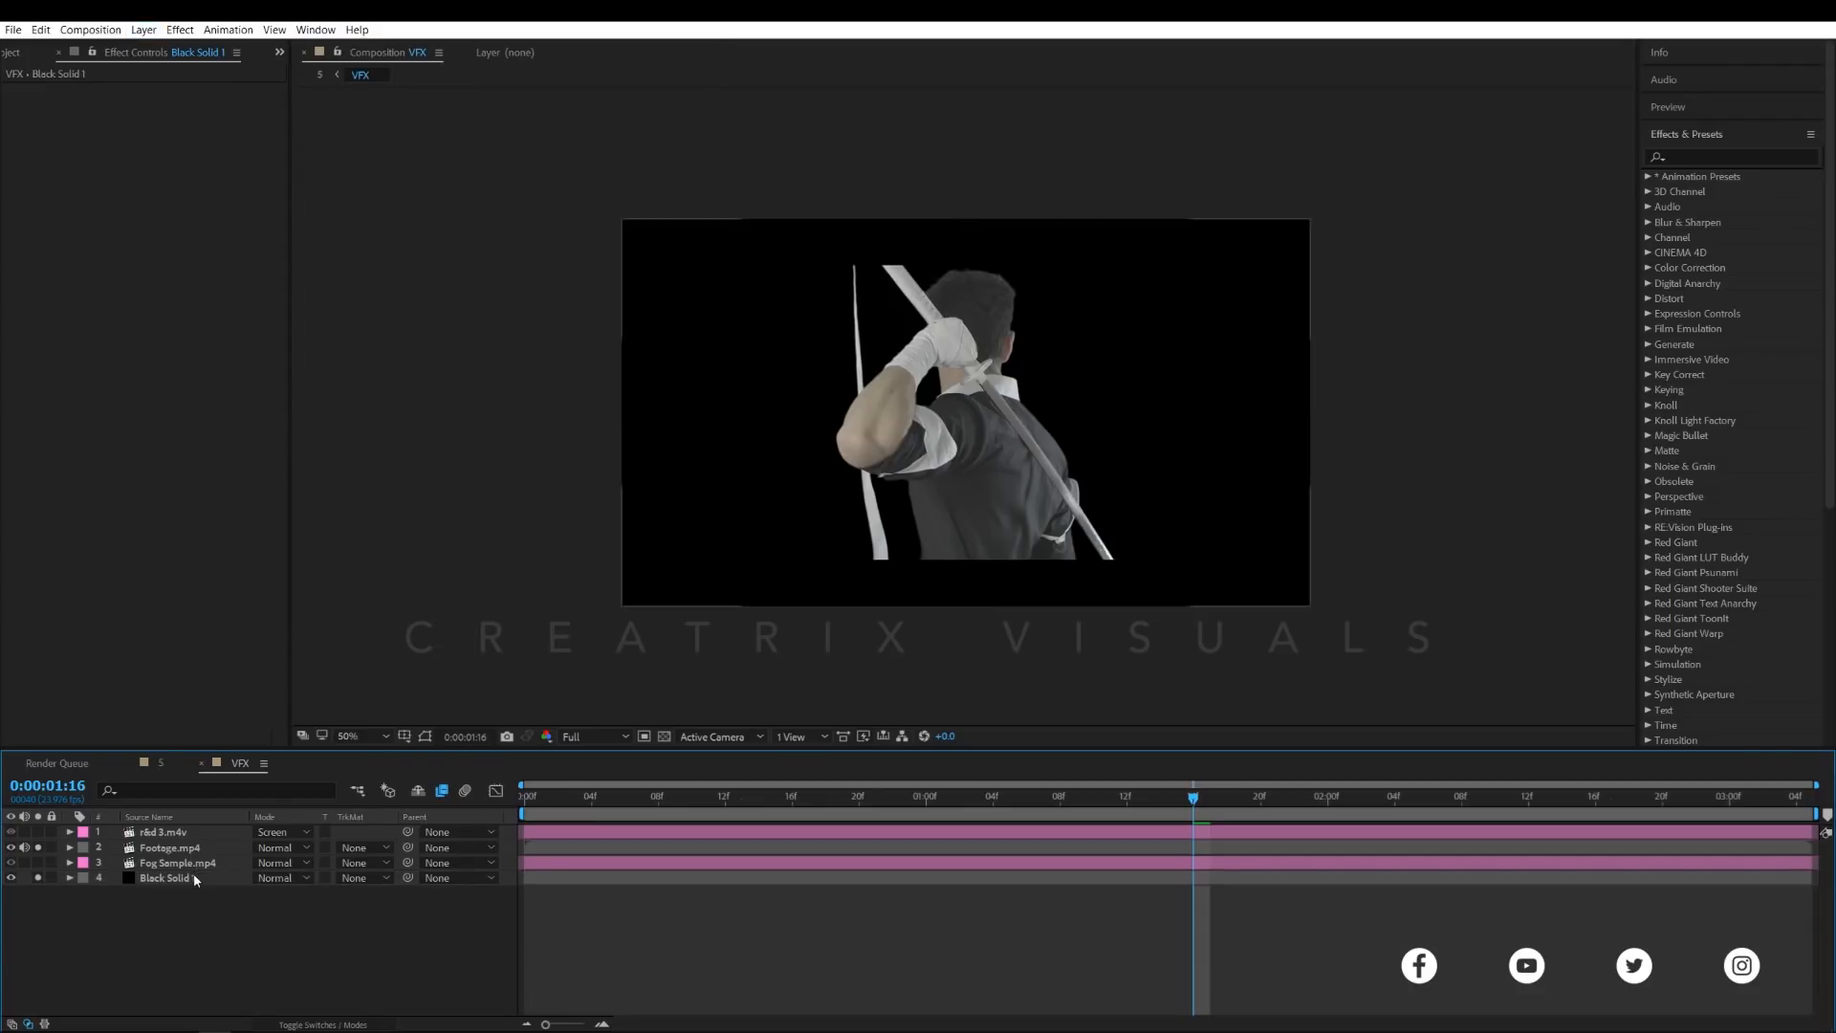
click(167, 878)
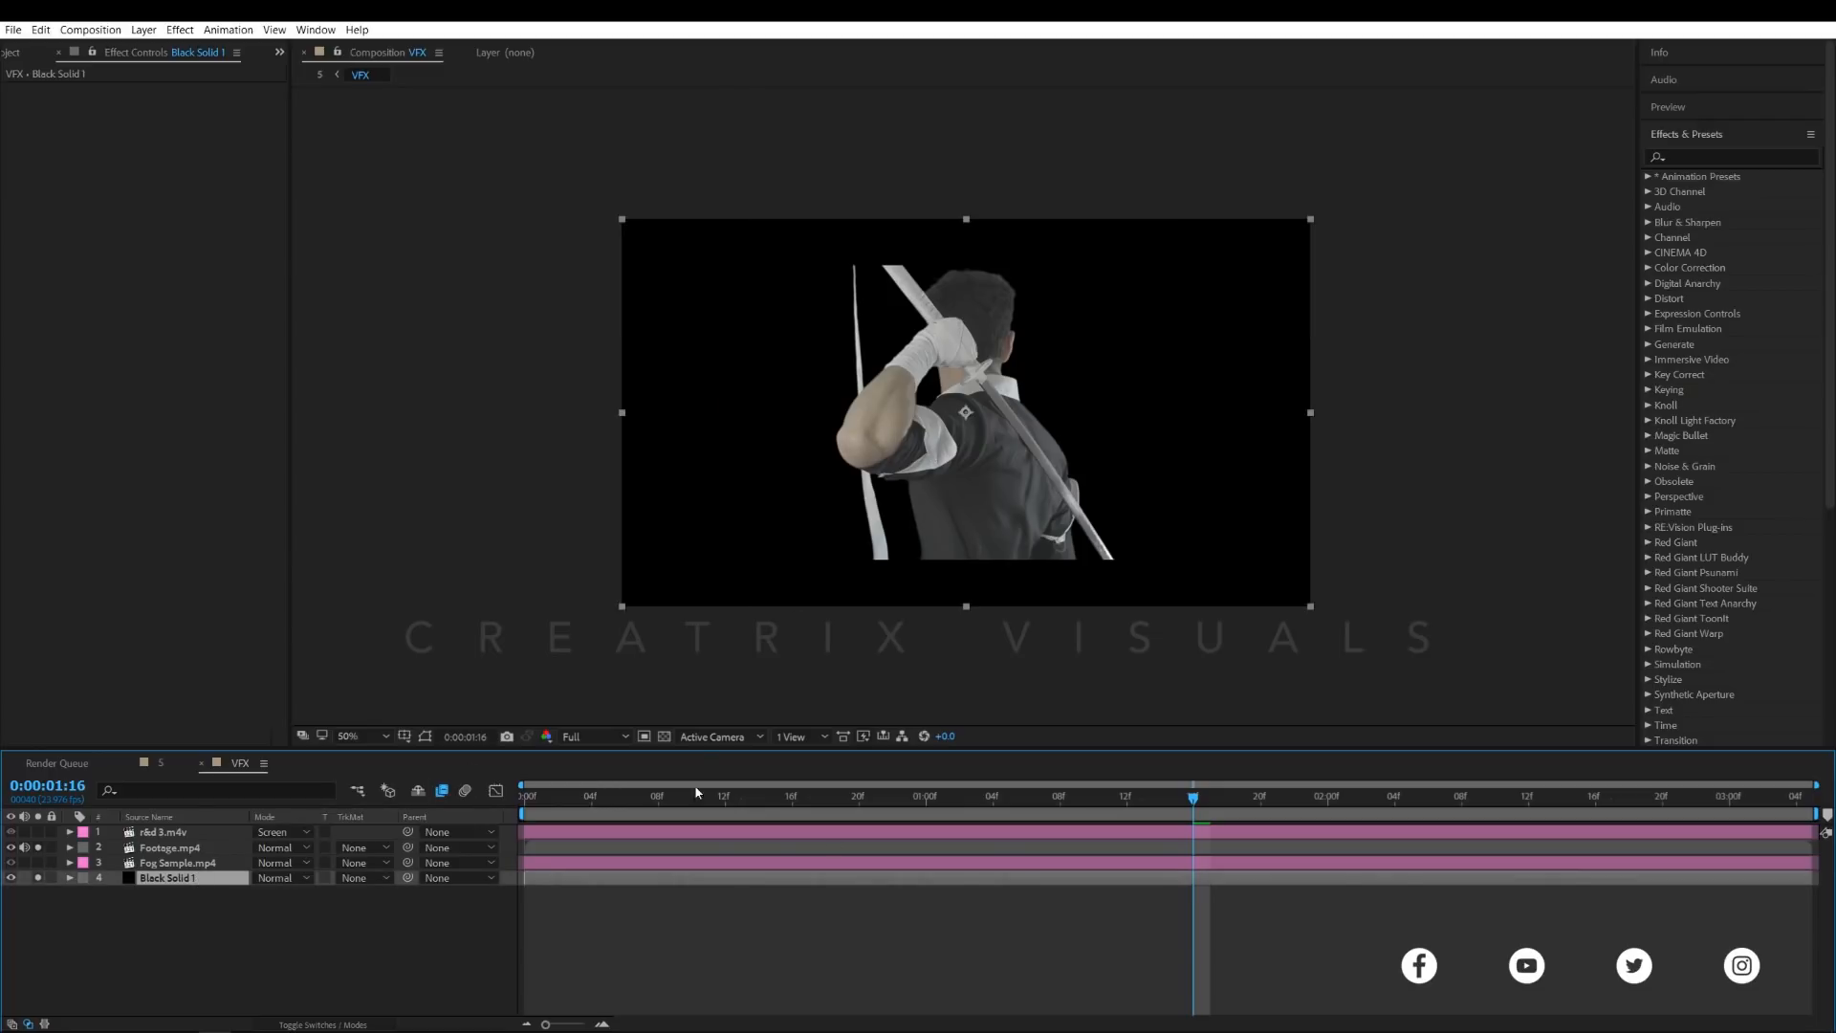
- Turn on the transparency grid and check the figure over the black solid on adjacent frames
click(664, 736)
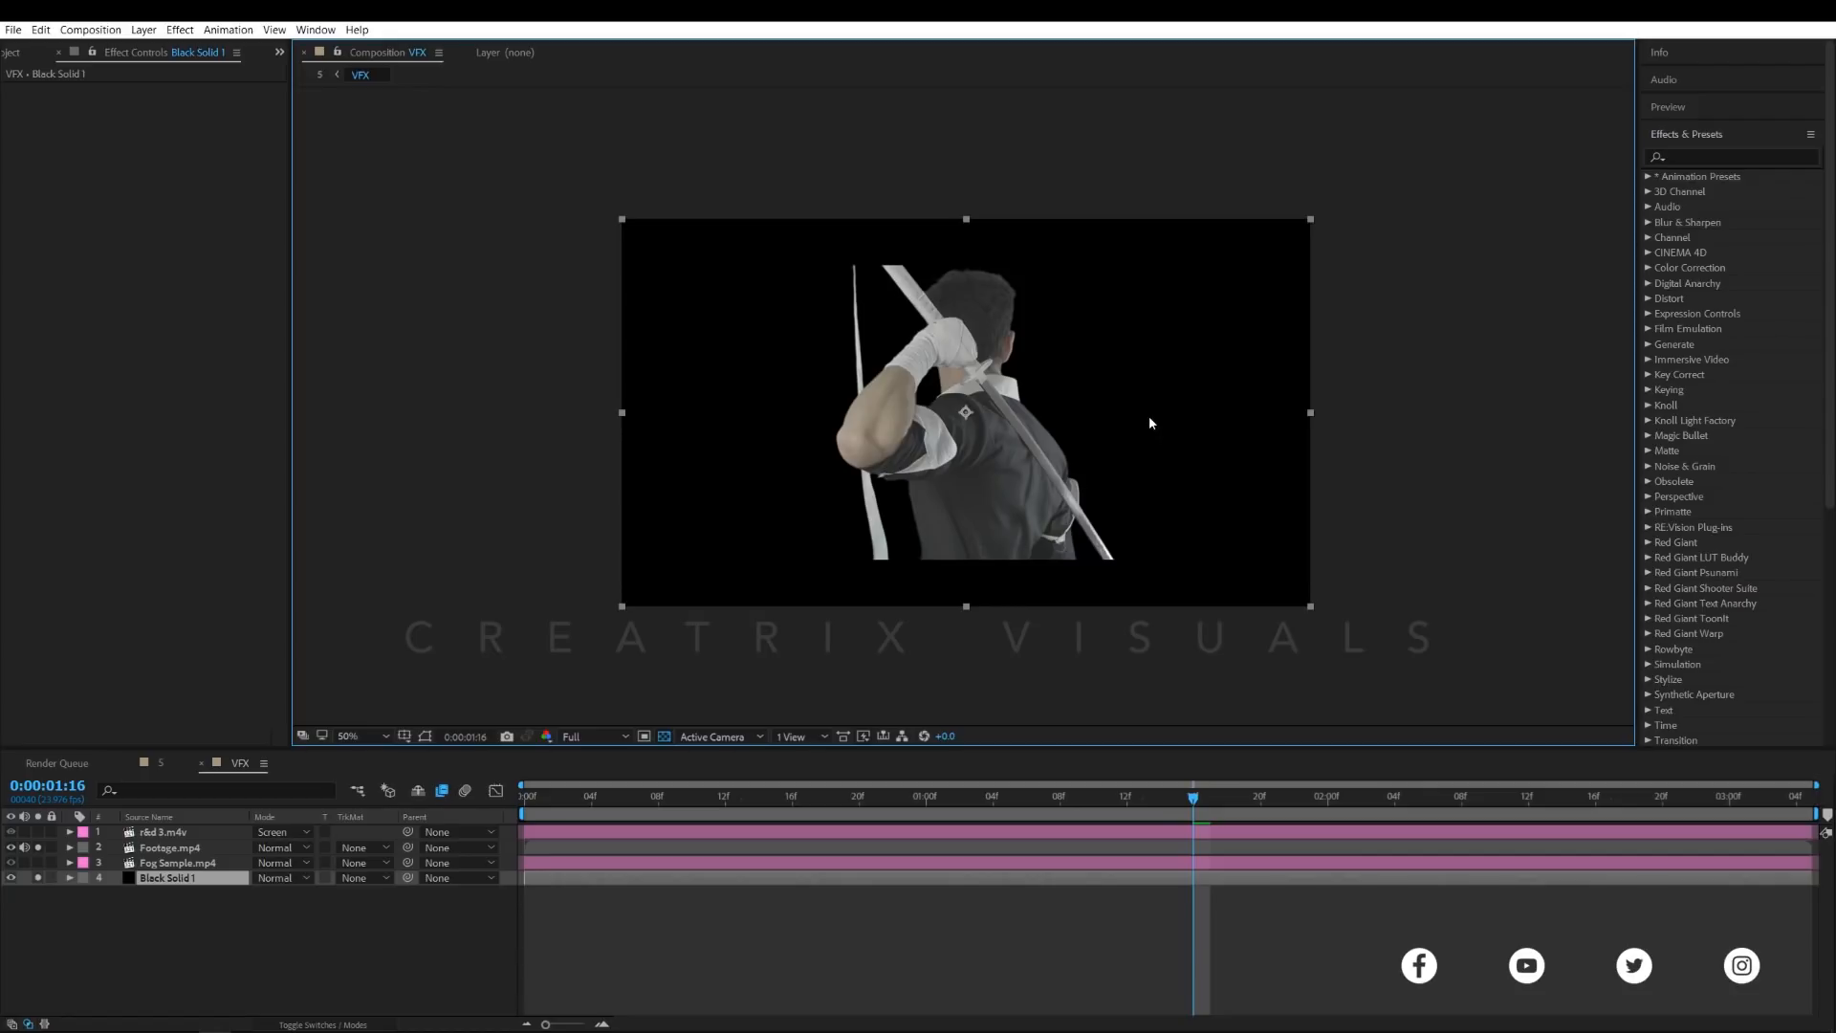
key(Page_Up)
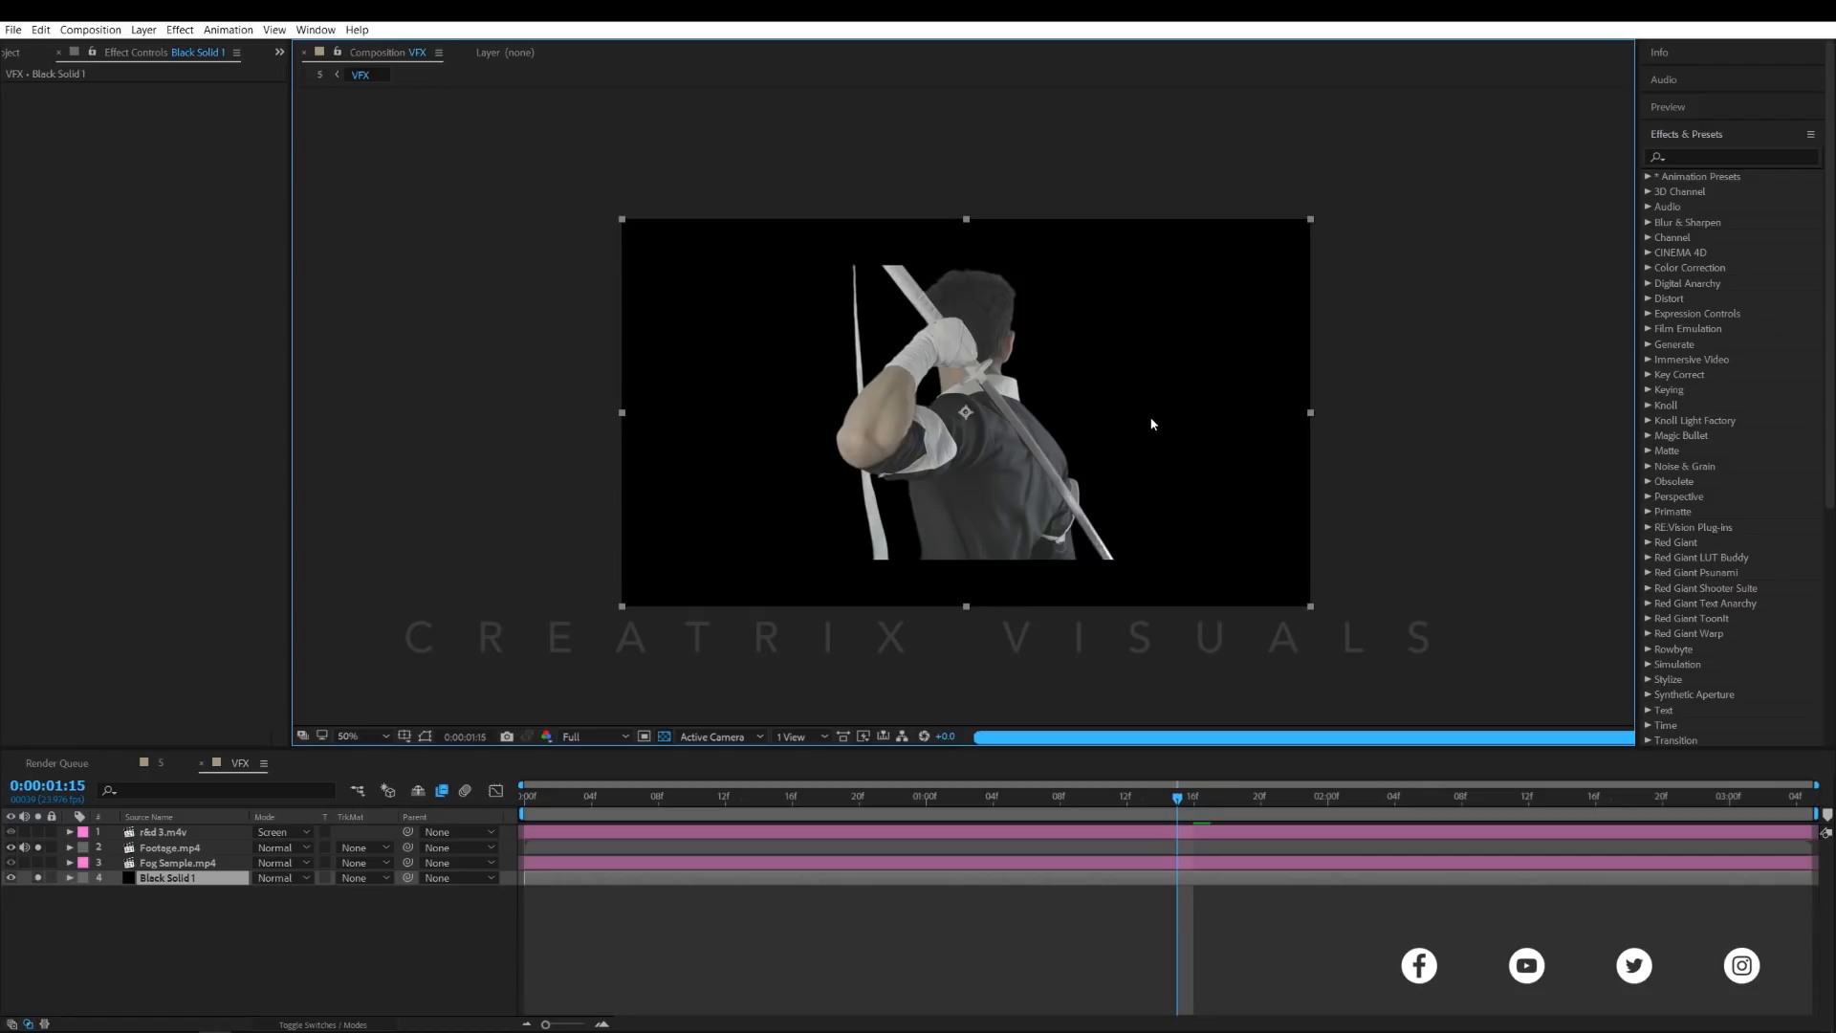
key(Page_Down)
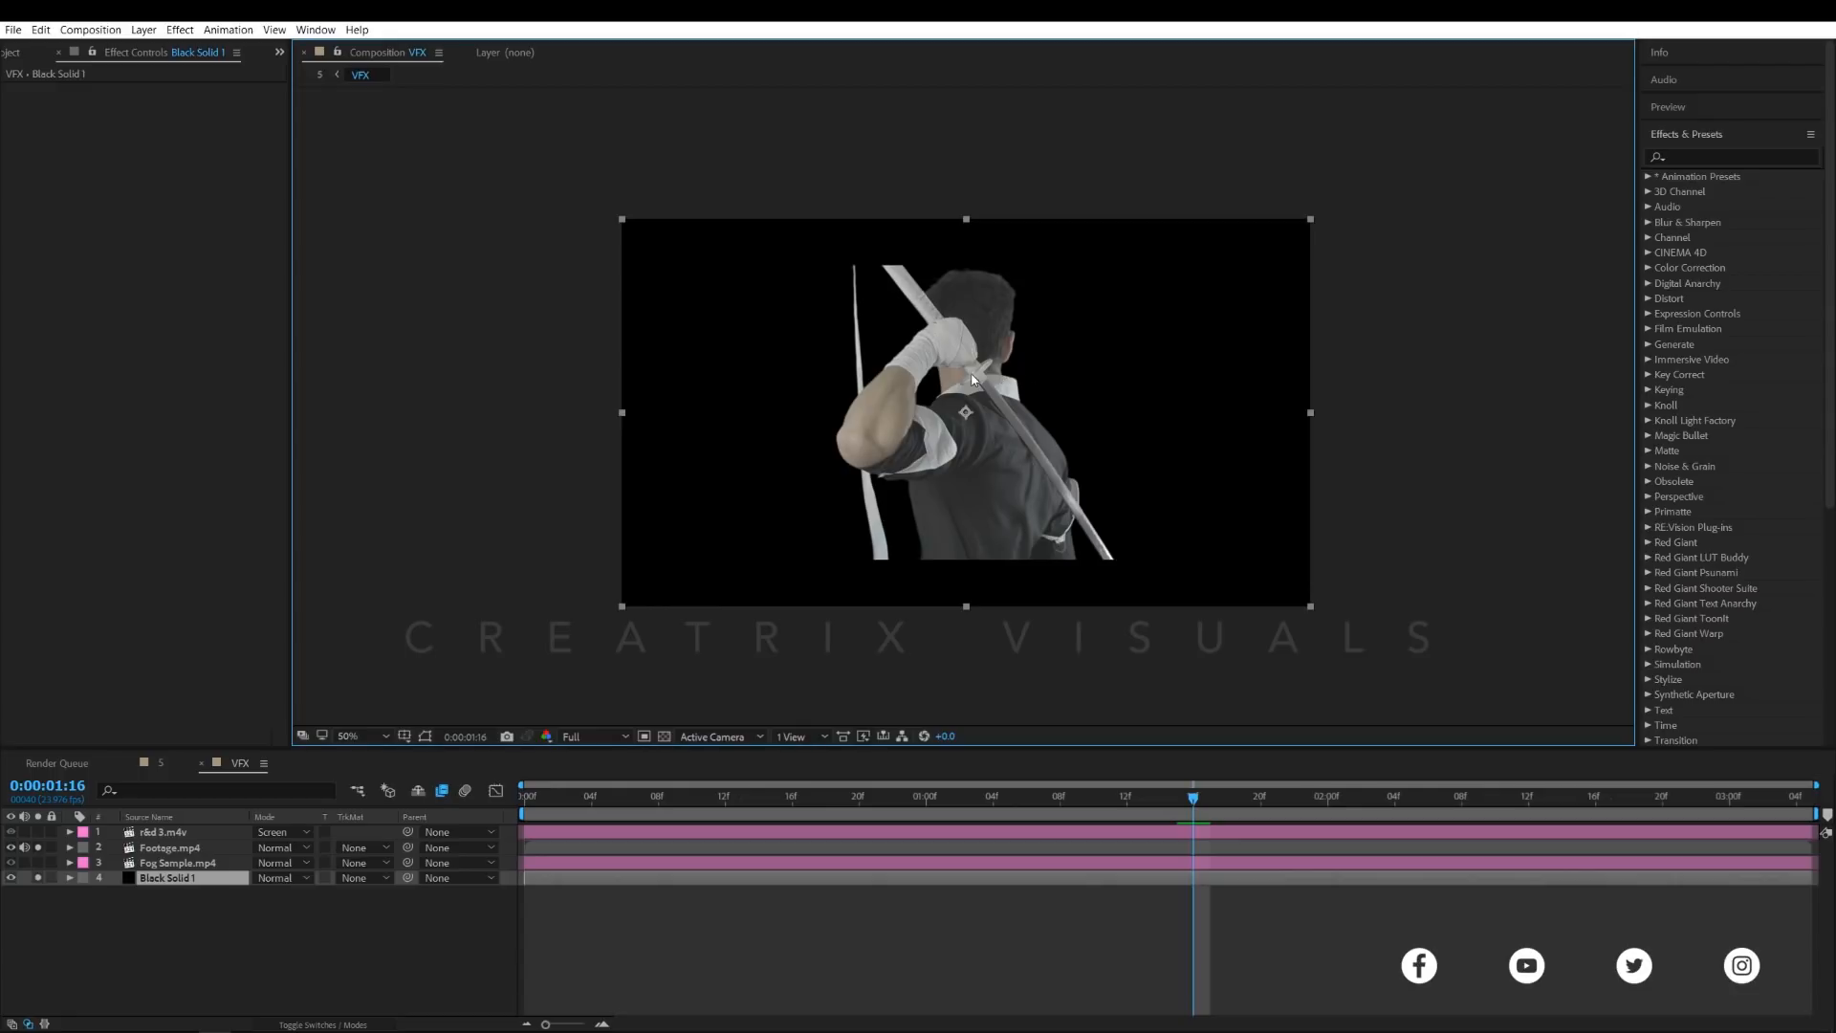
- Solo the Fog Sample.mp4 layer as well and inspect the fog behind the figure
click(176, 862)
click(37, 863)
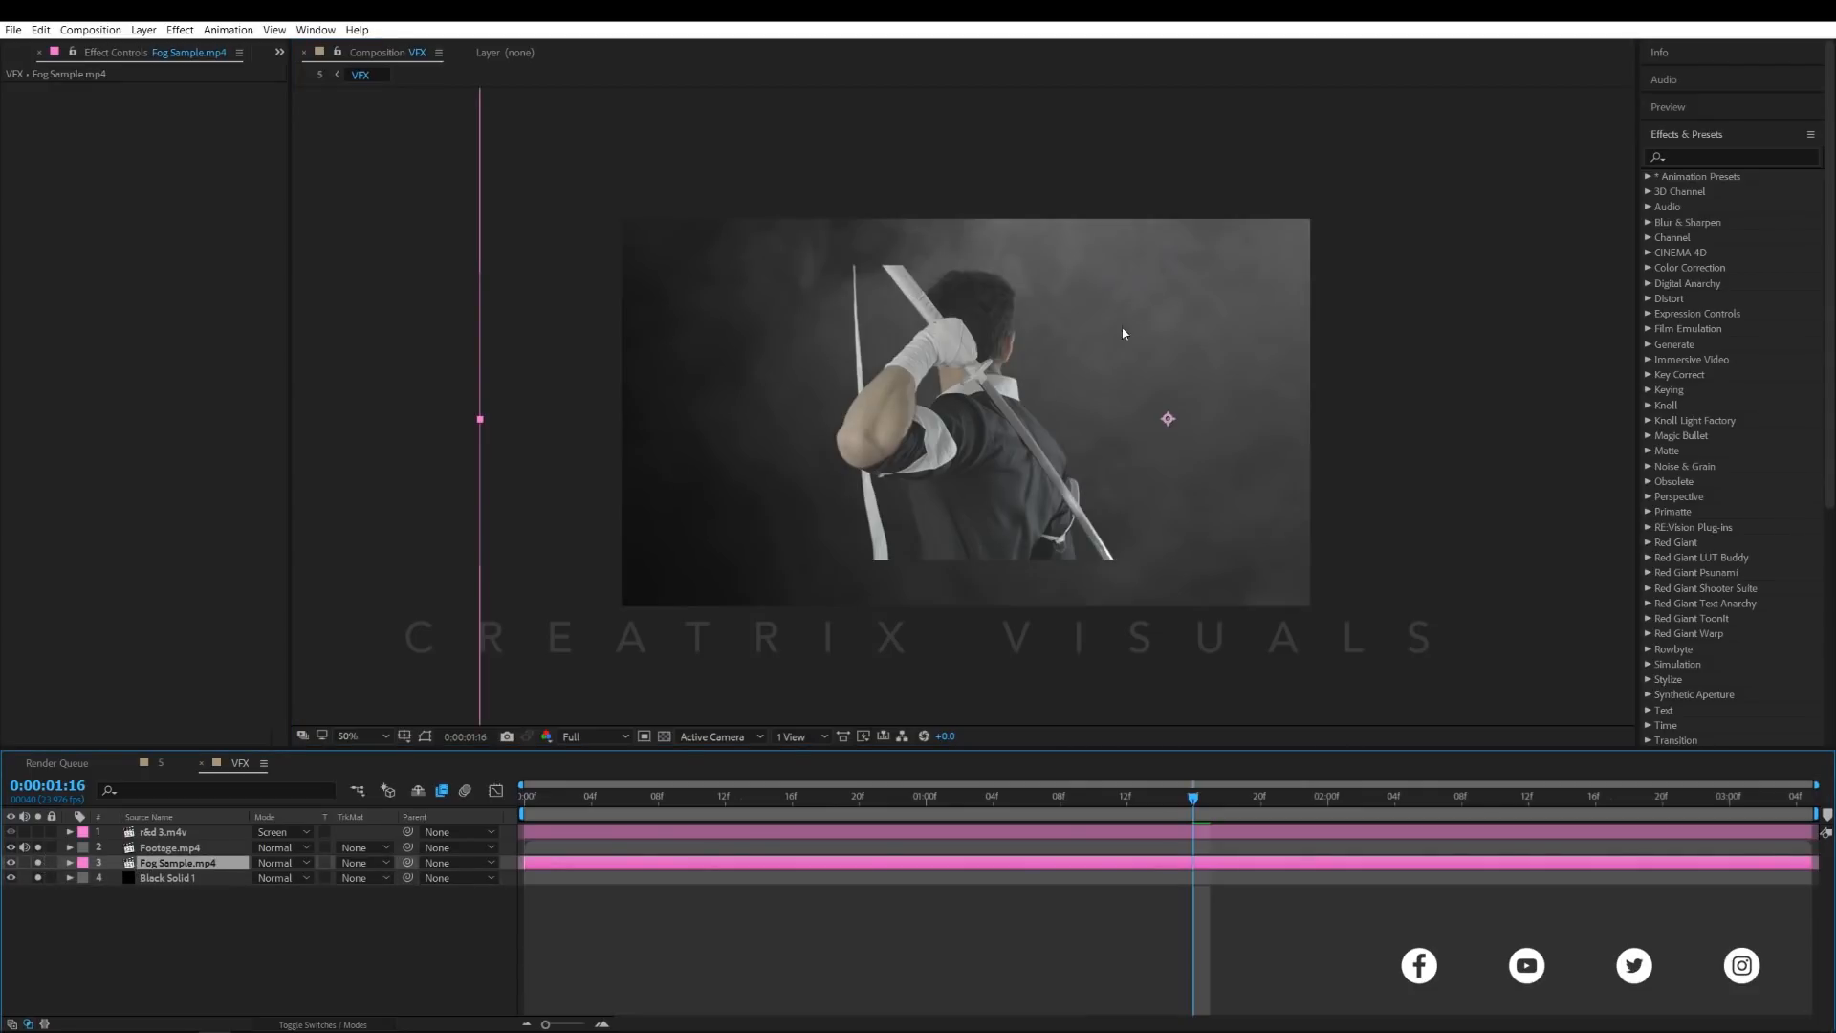
key(.)
drag(1138, 285, 1099, 370)
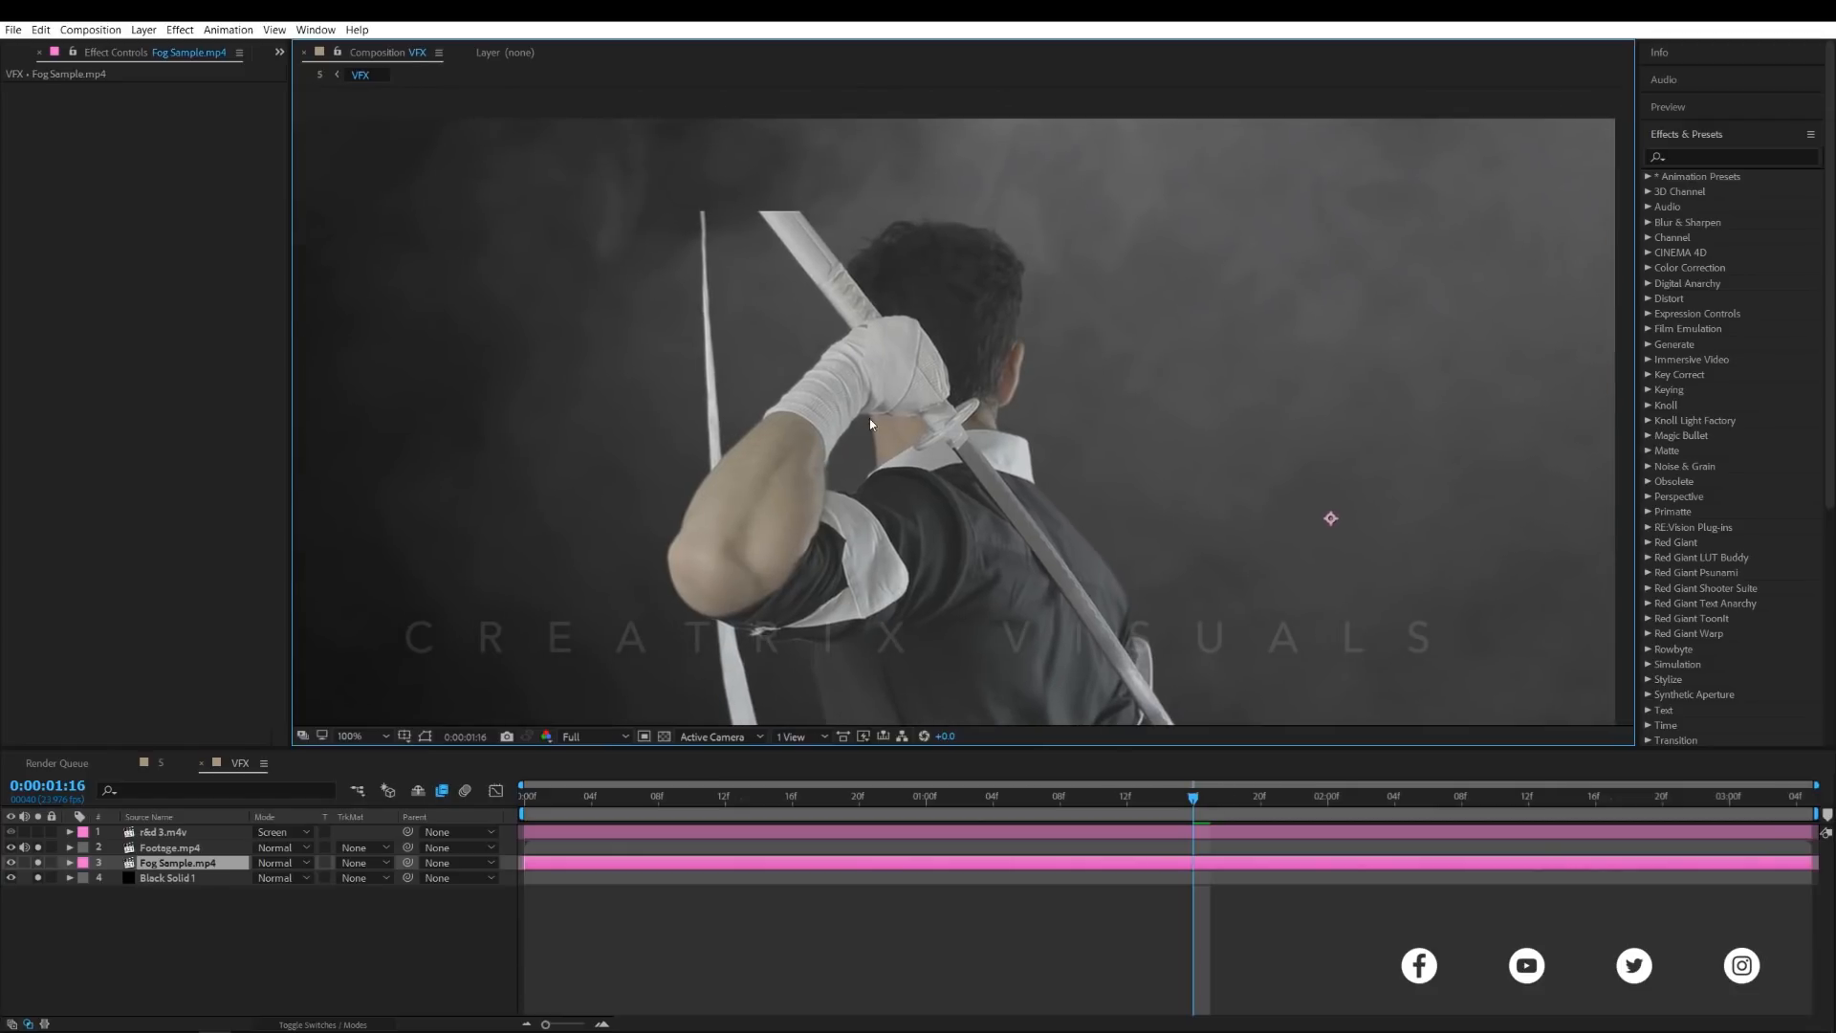
key(comma)
key(comma)
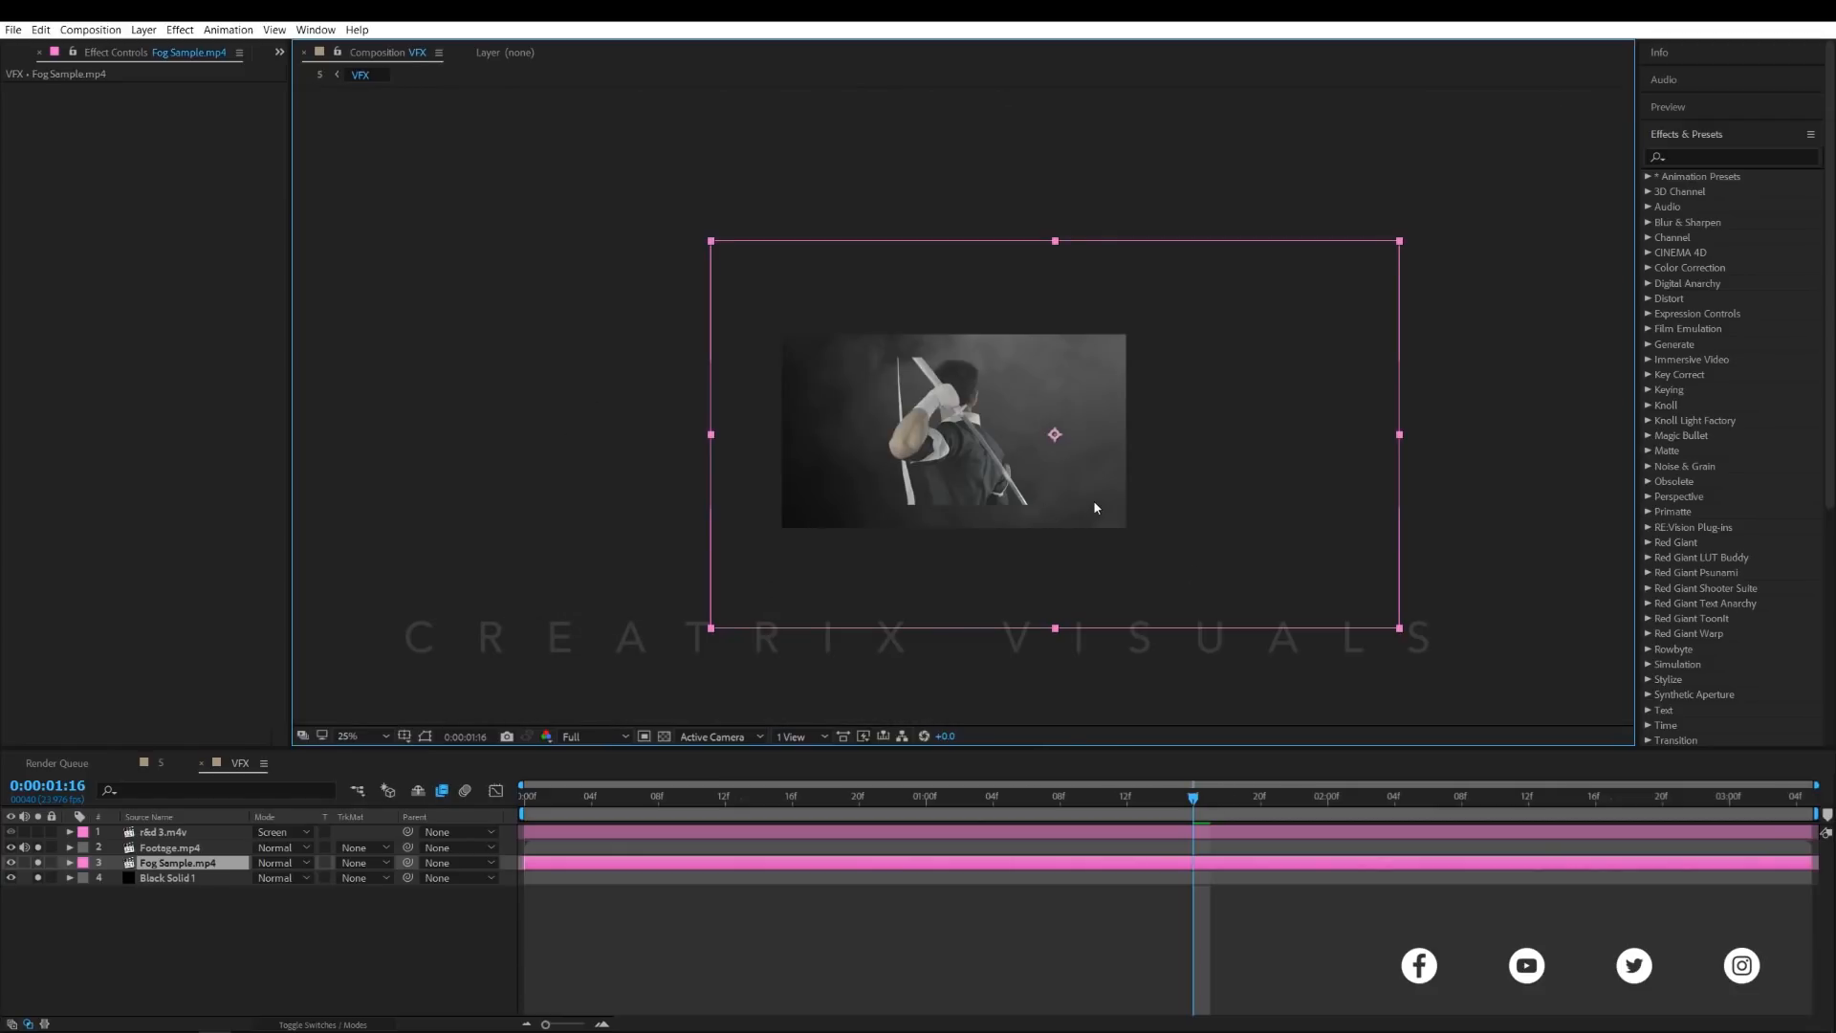
key(.)
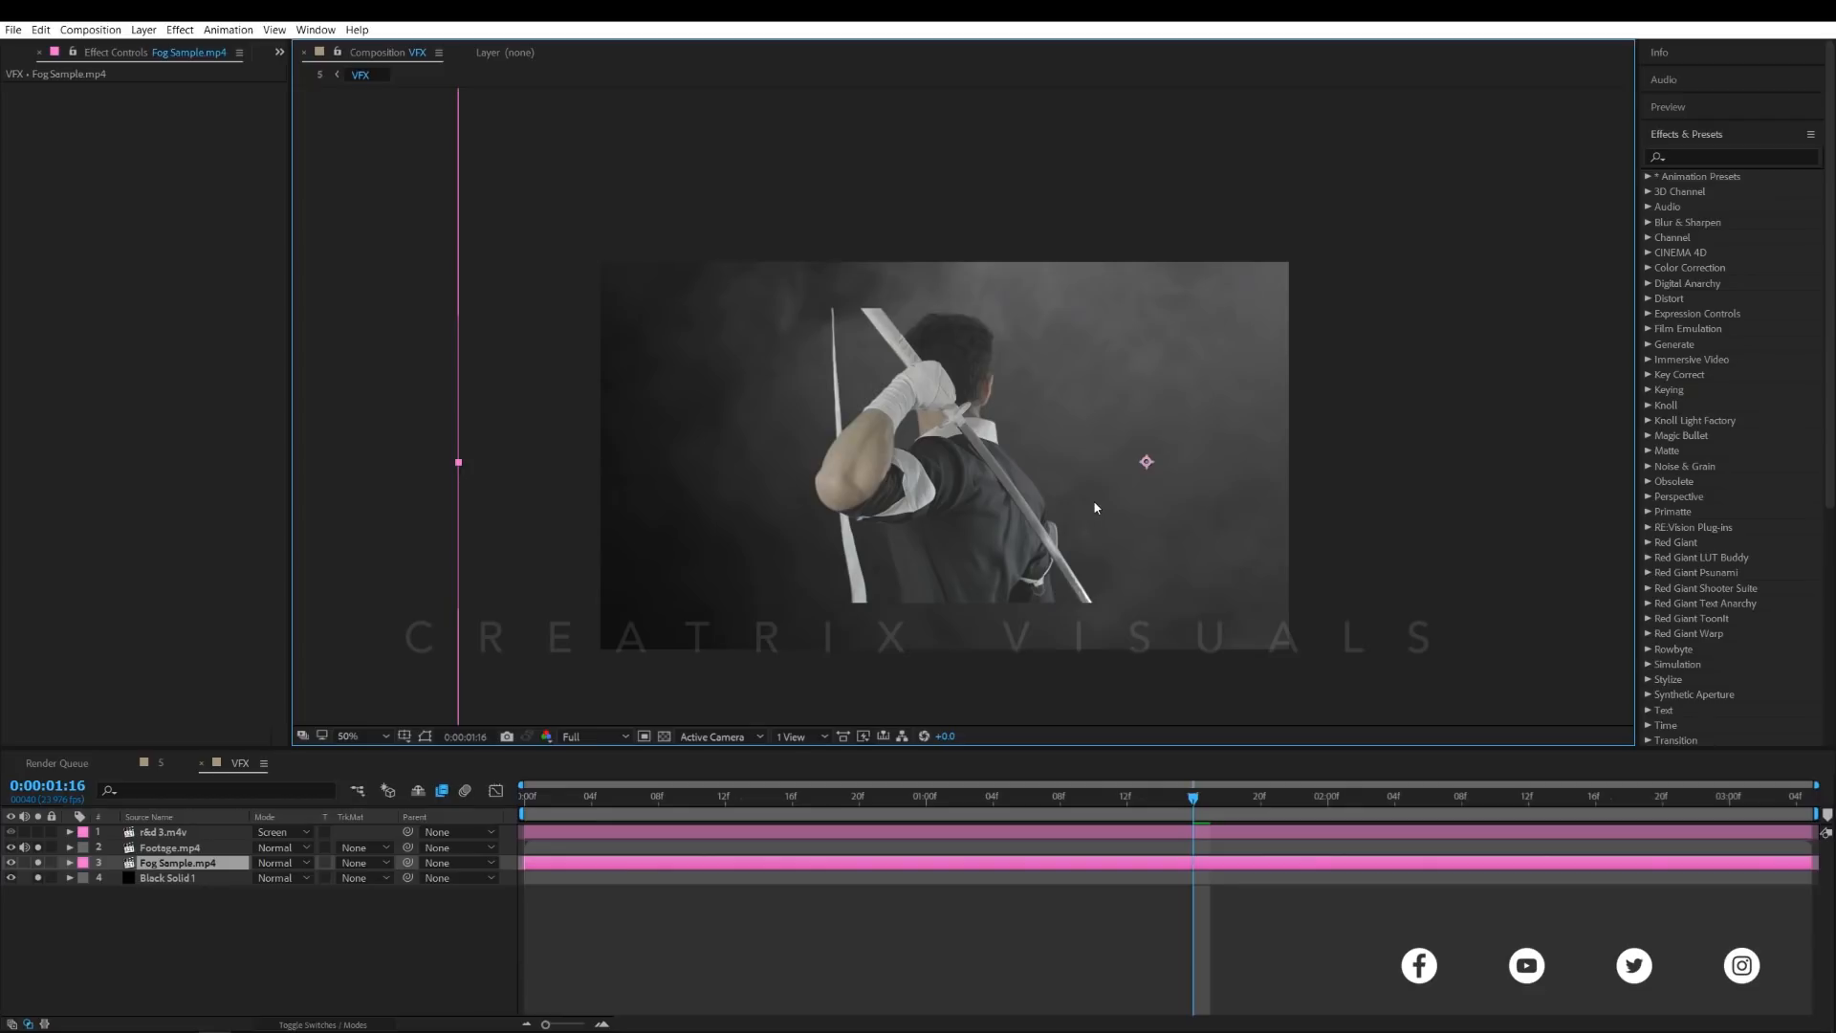
drag(1014, 494, 1027, 446)
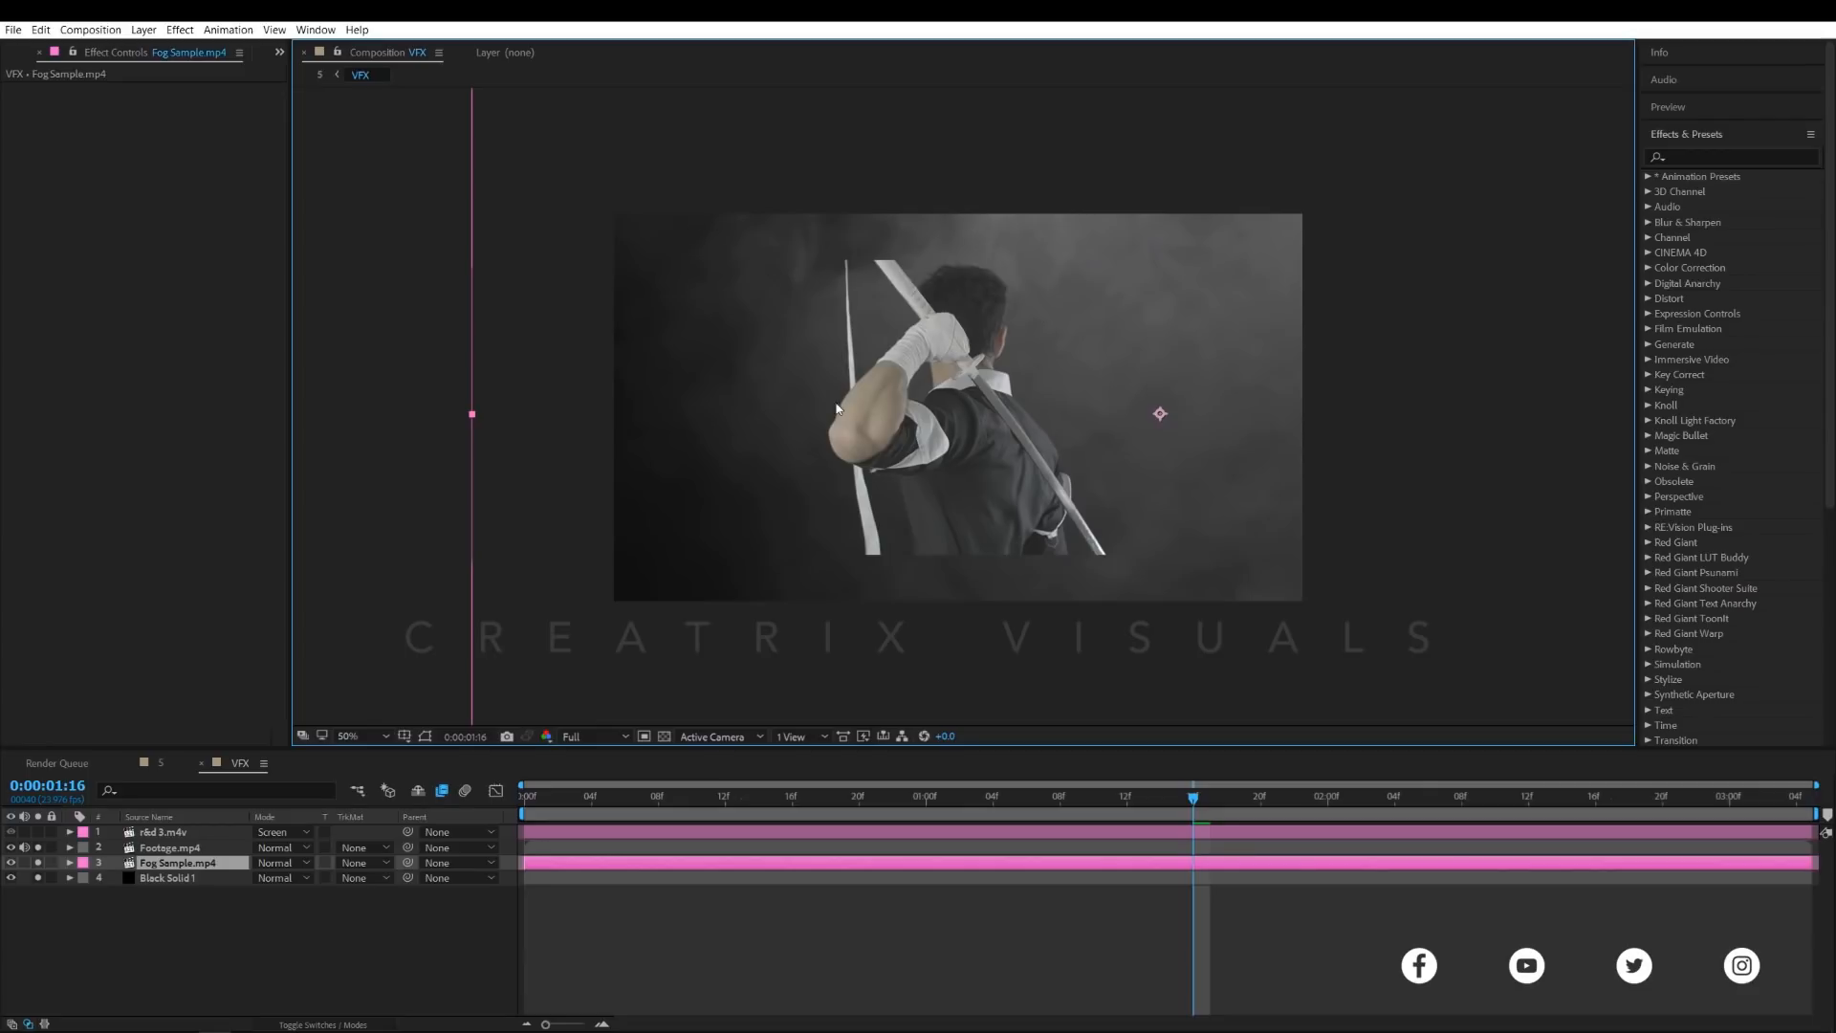
- Examine the keyed figure's edges and the fog background closely with the Fog Sample.mp4 layer selected
click(165, 863)
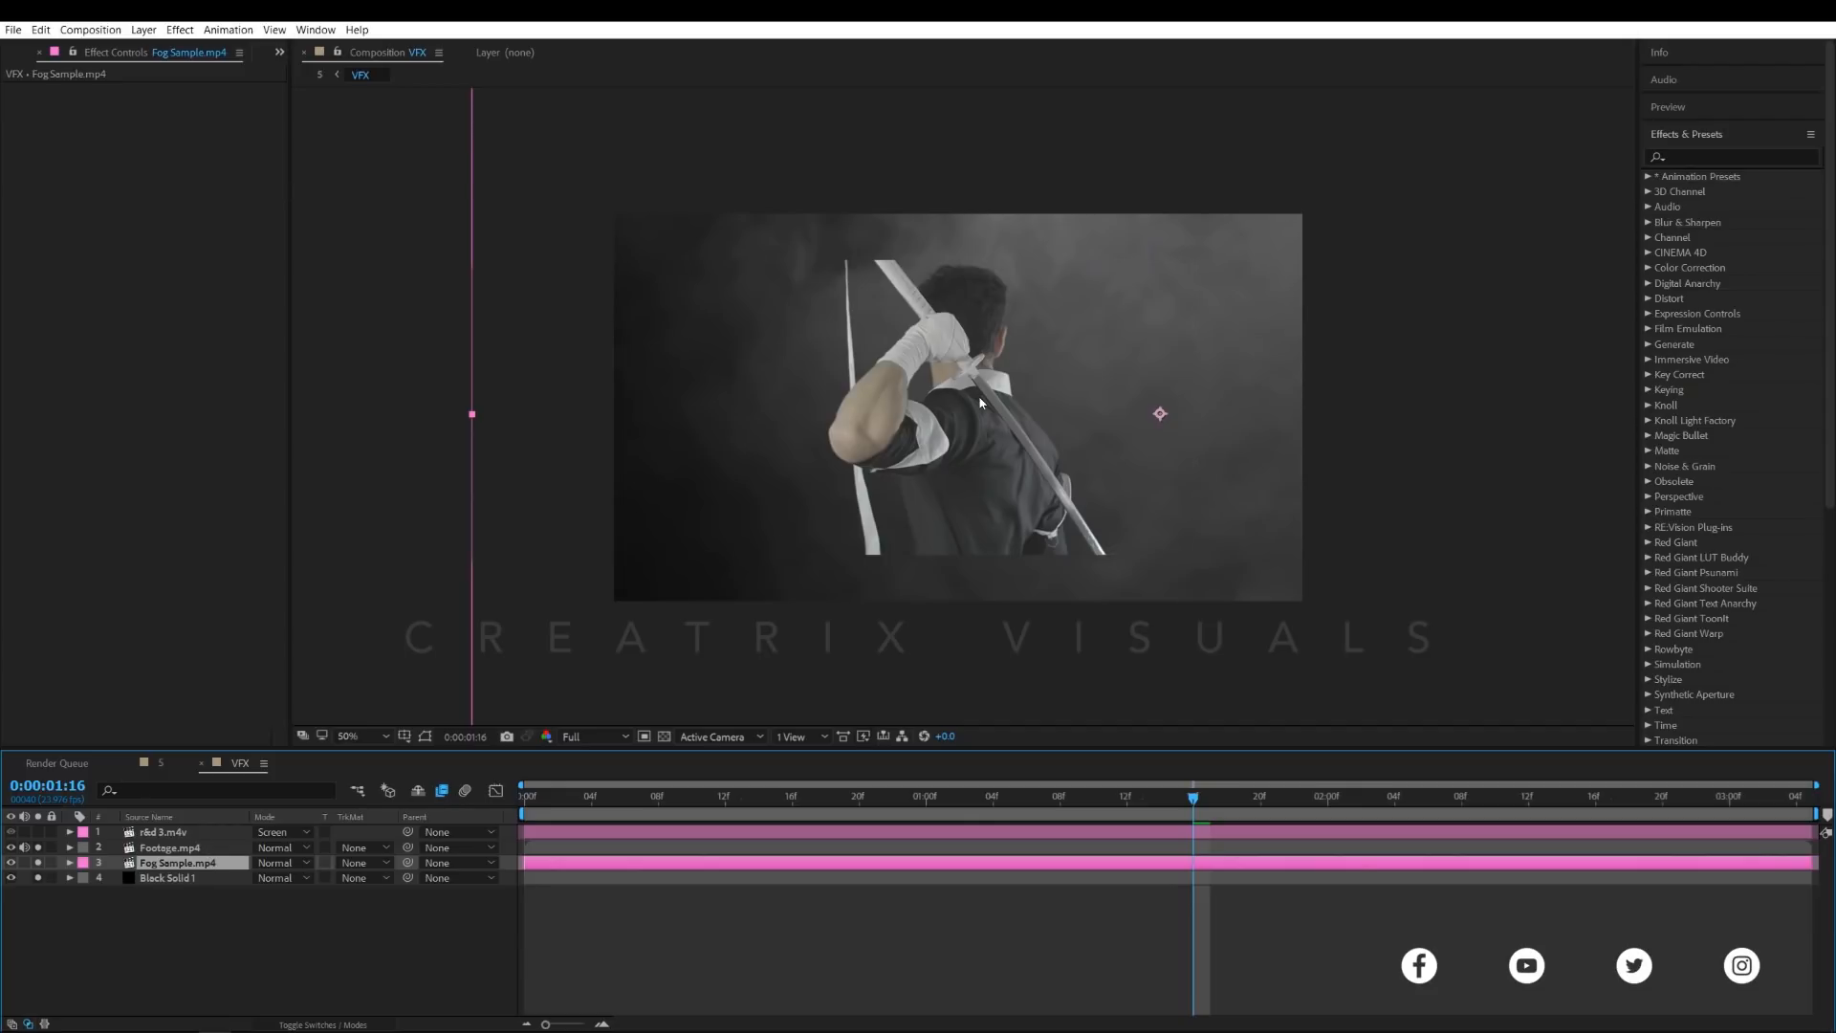
scroll(980, 402, up, 2)
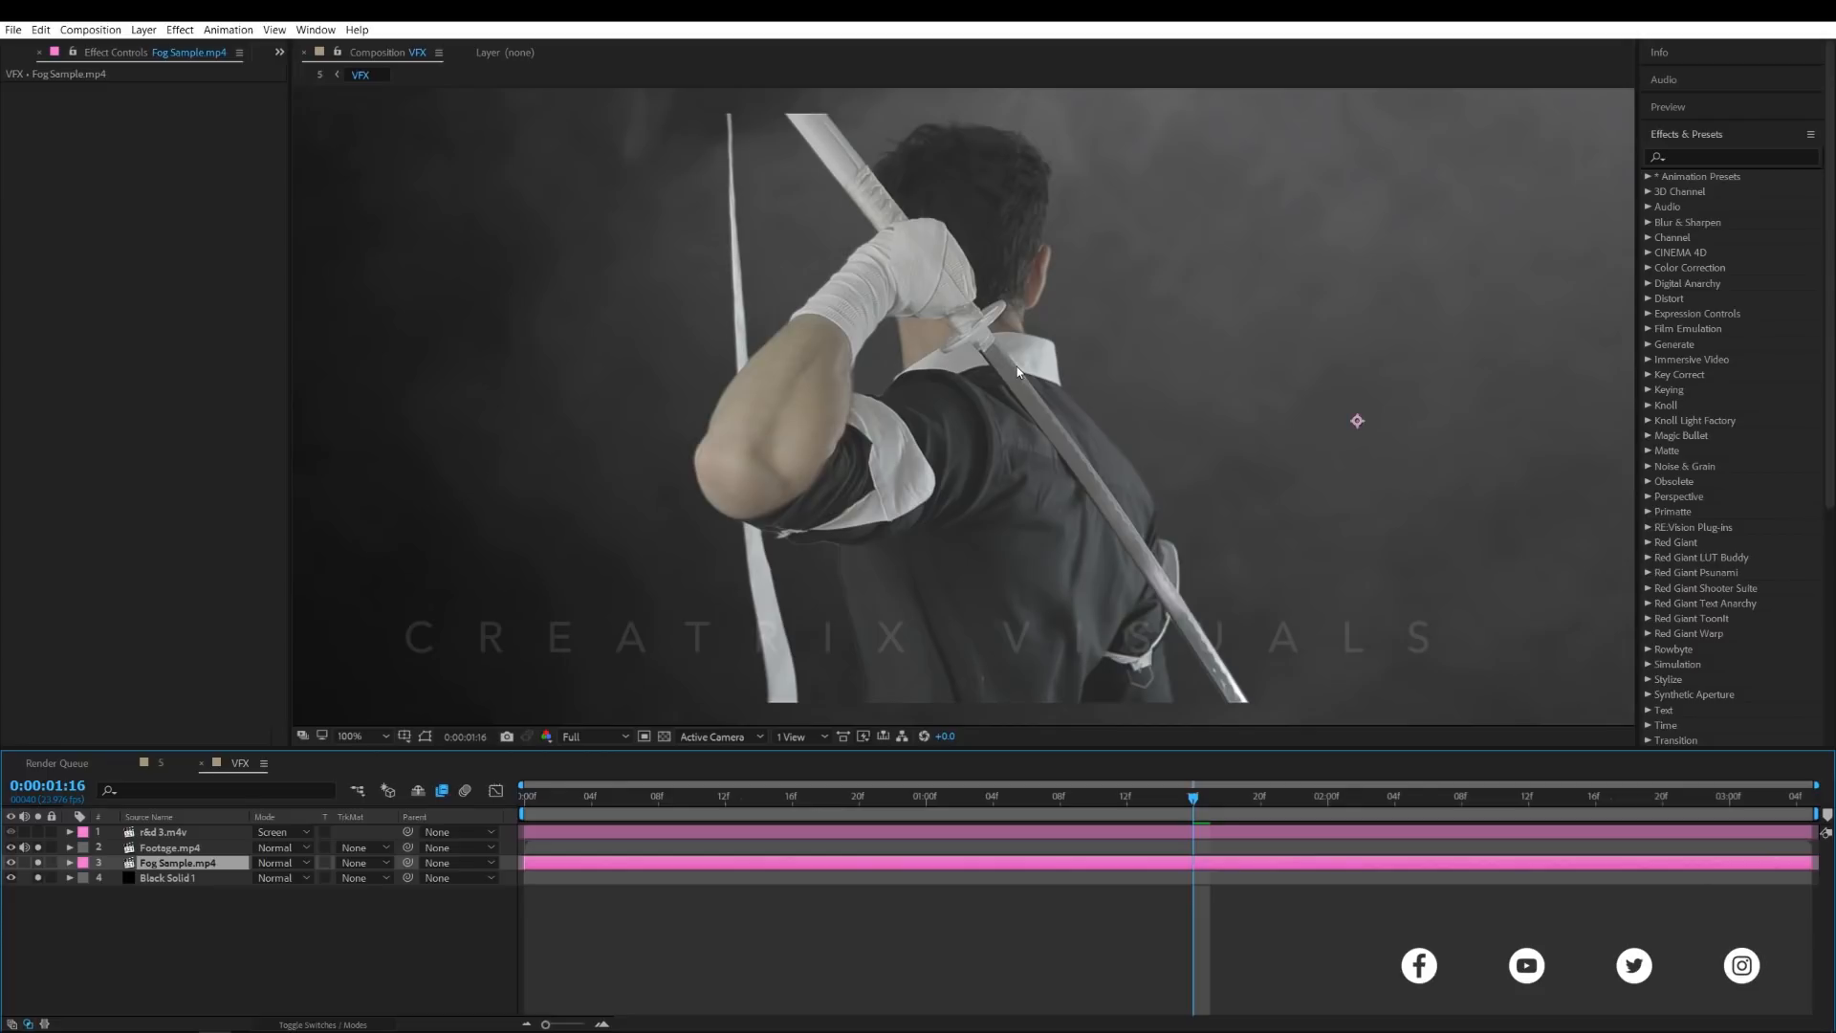
key(comma)
key(comma)
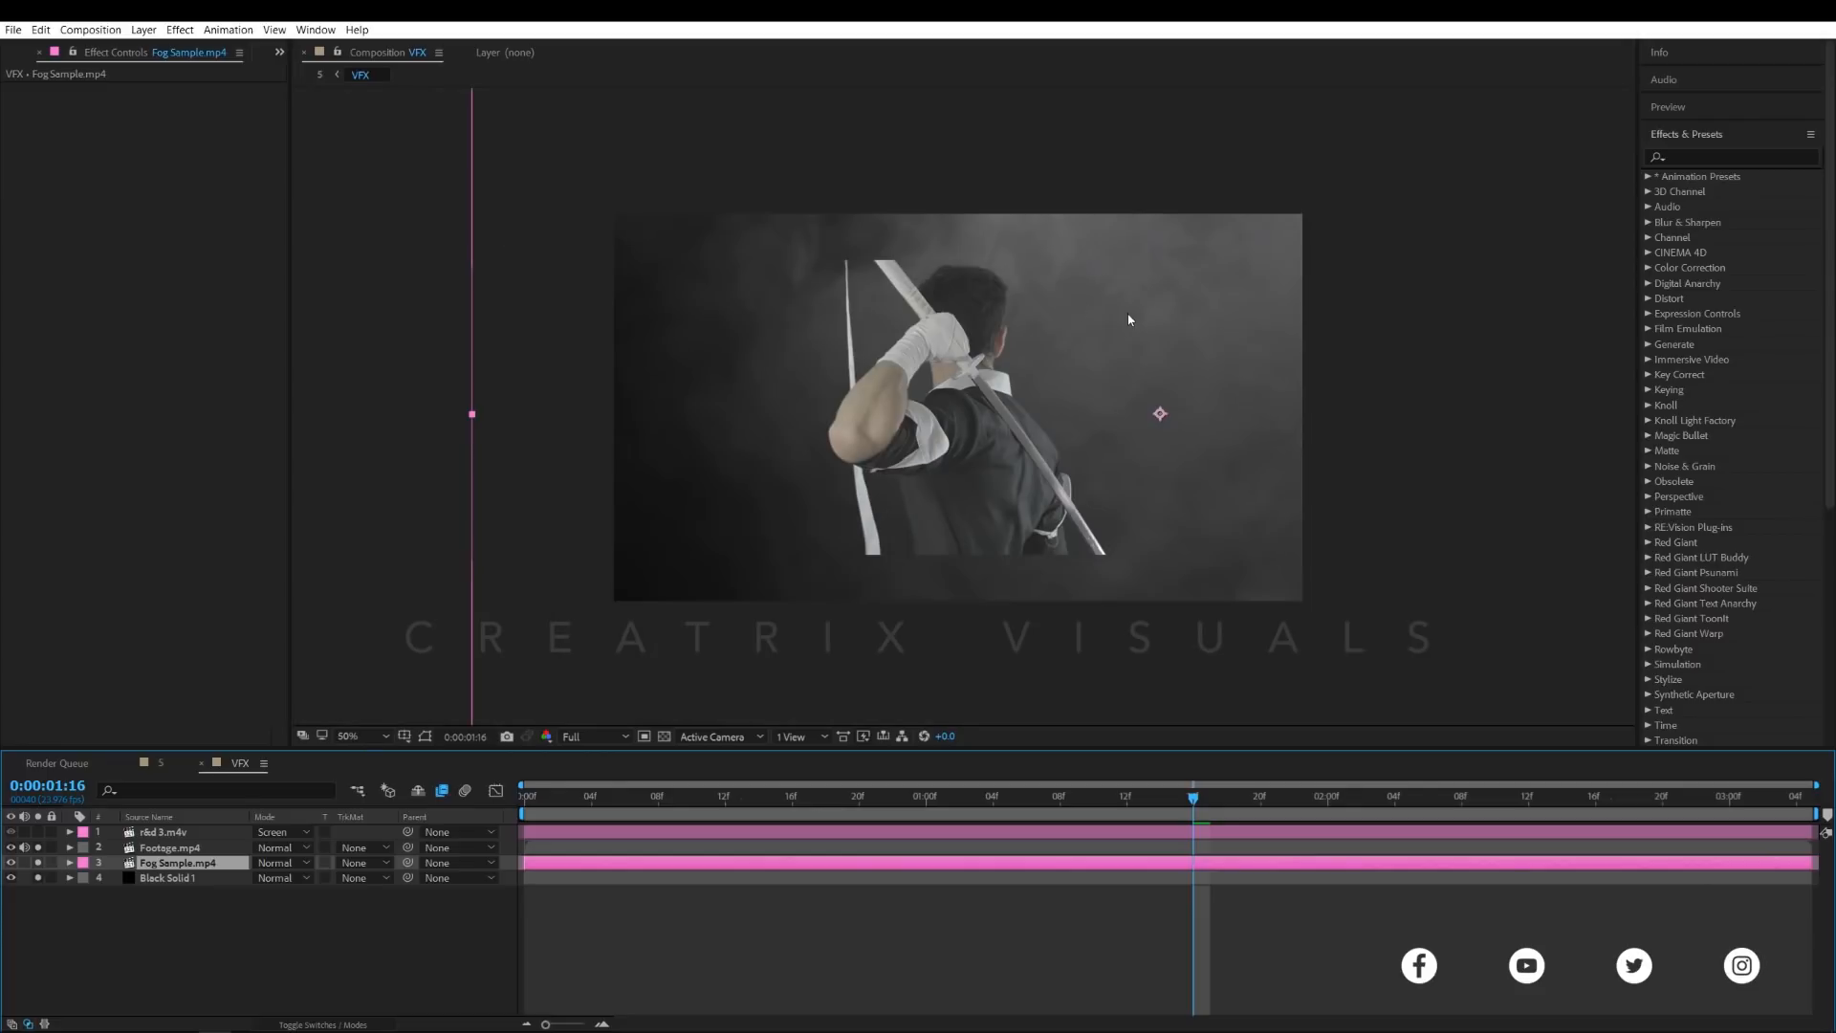
drag(1127, 308, 1231, 304)
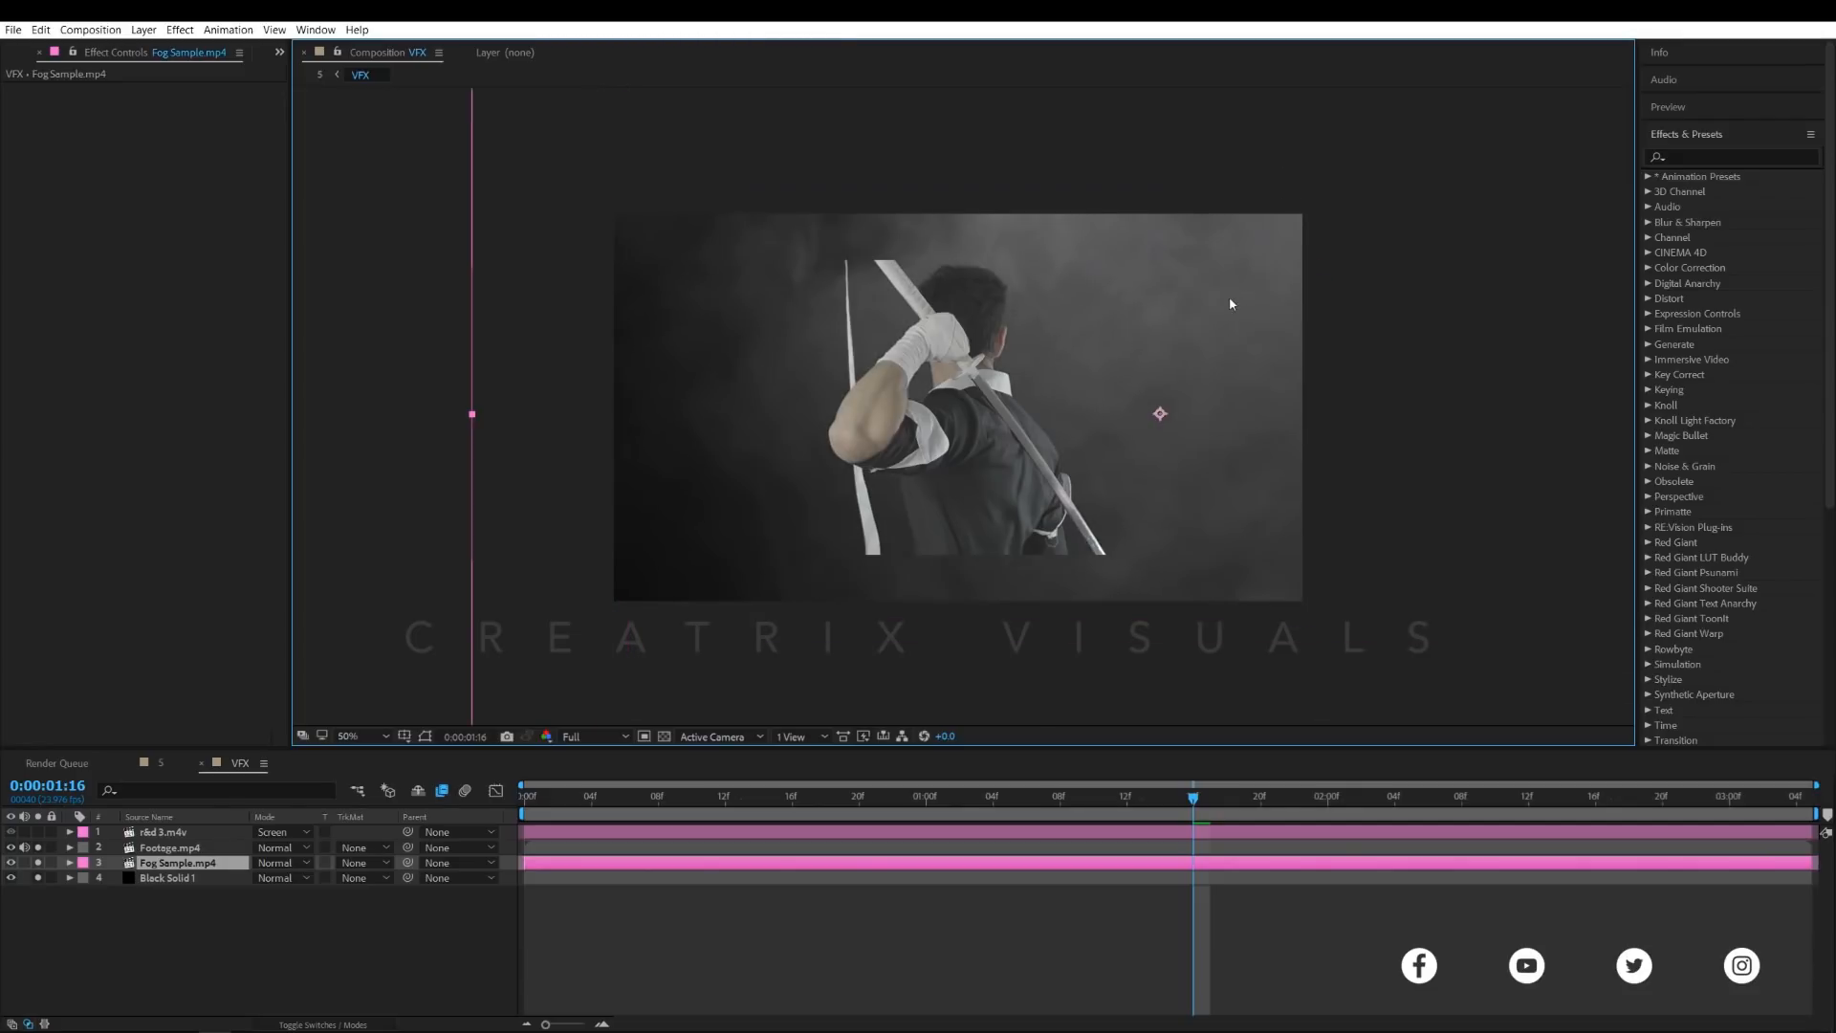
scroll(794, 423, up, 1)
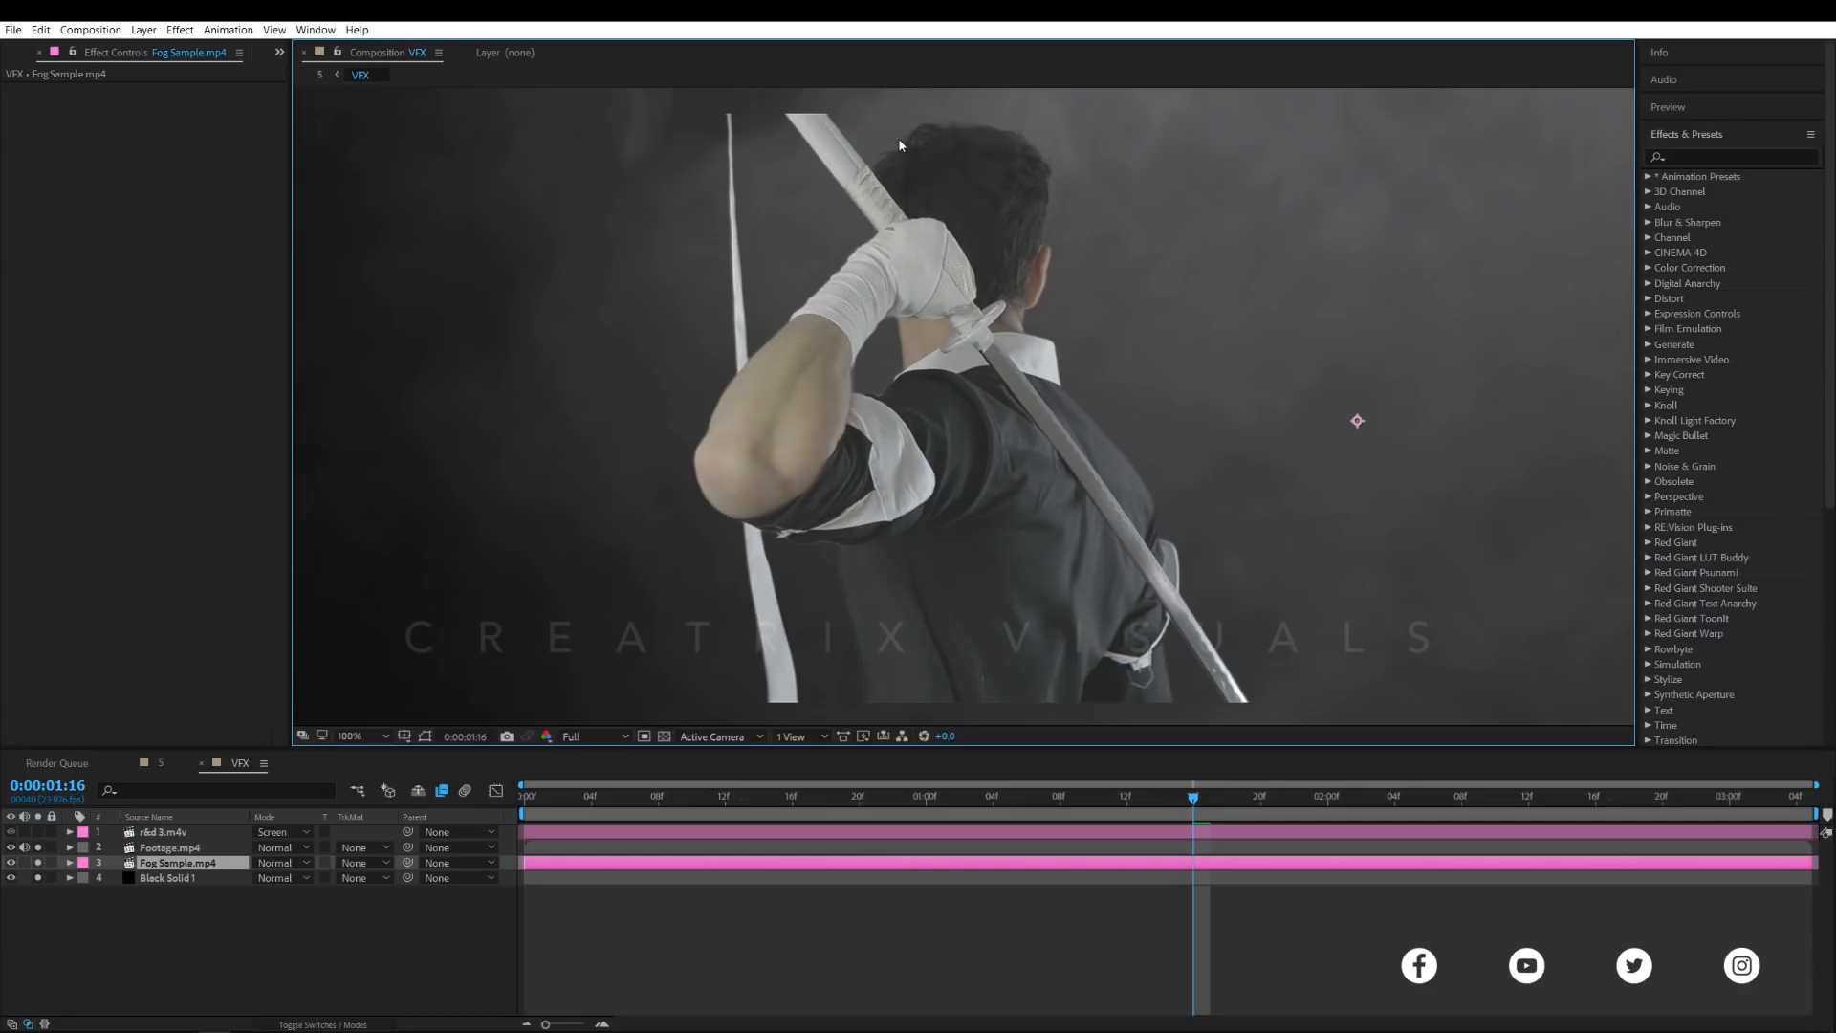
scroll(968, 337, down, 1)
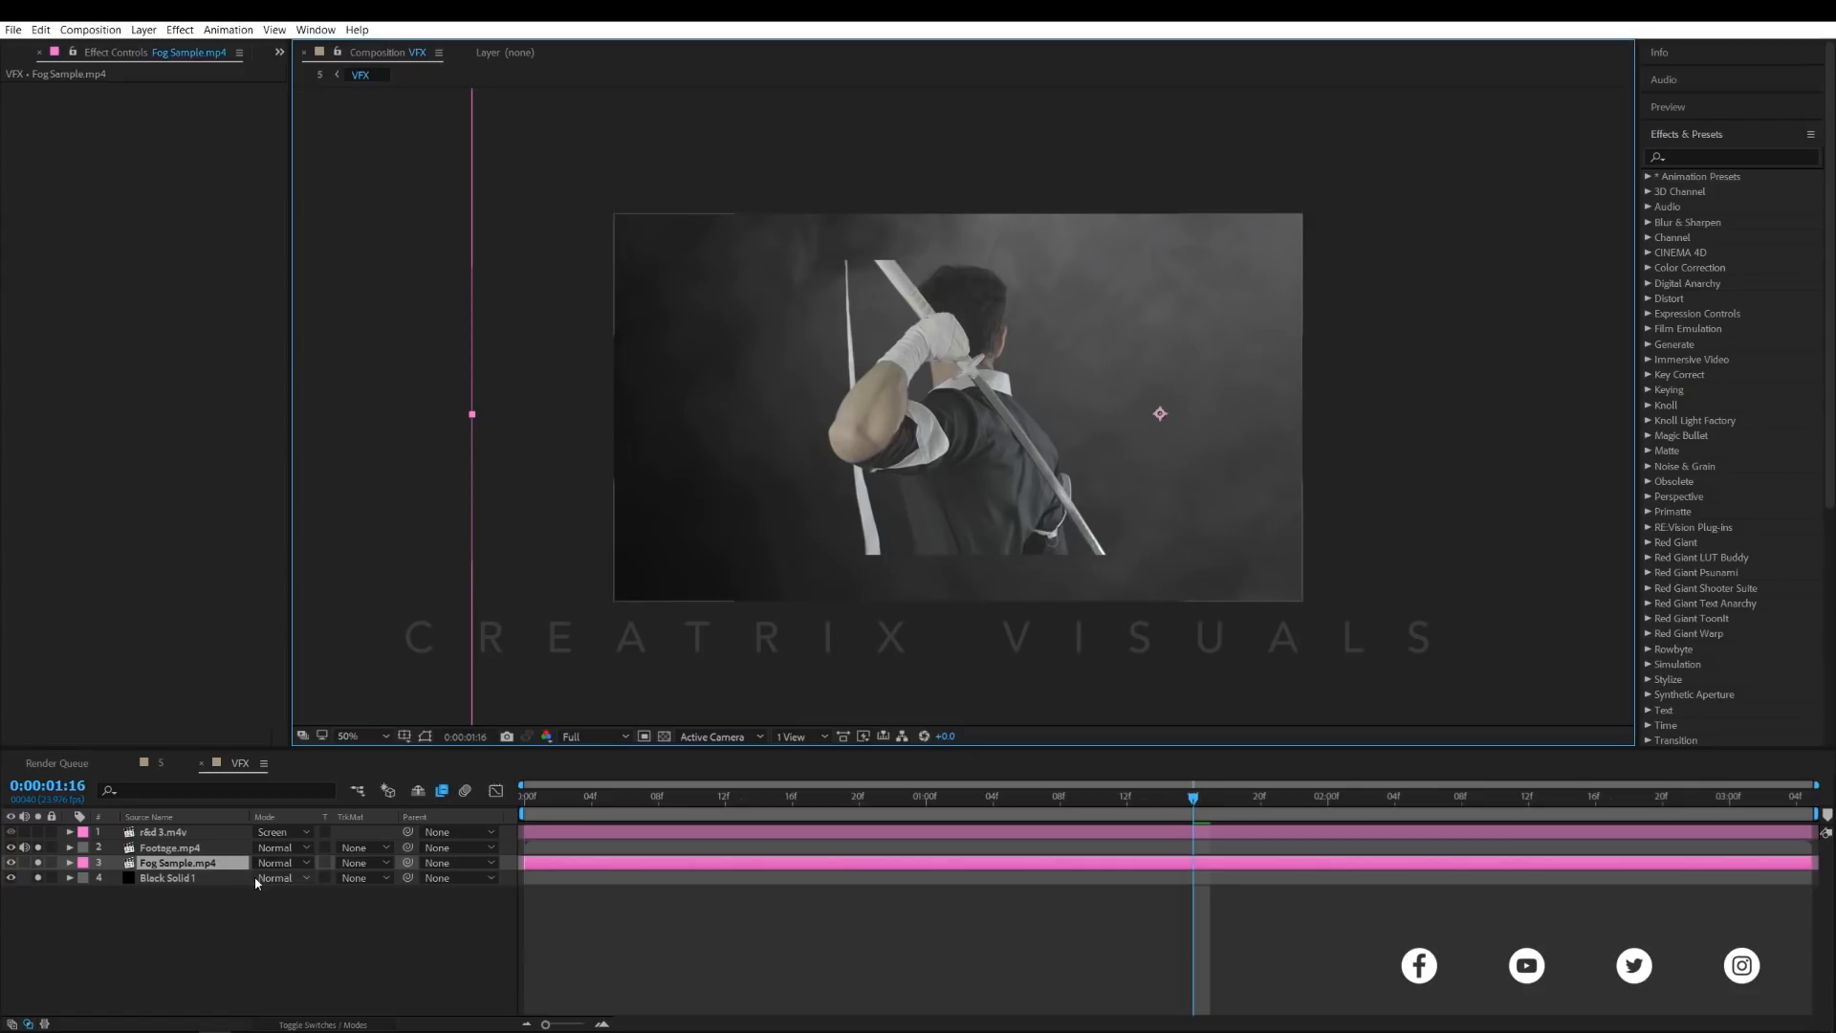
- Try a lower opacity on the Fog Sample.mp4 layer, undo the change and collapse the layer's properties
key(t)
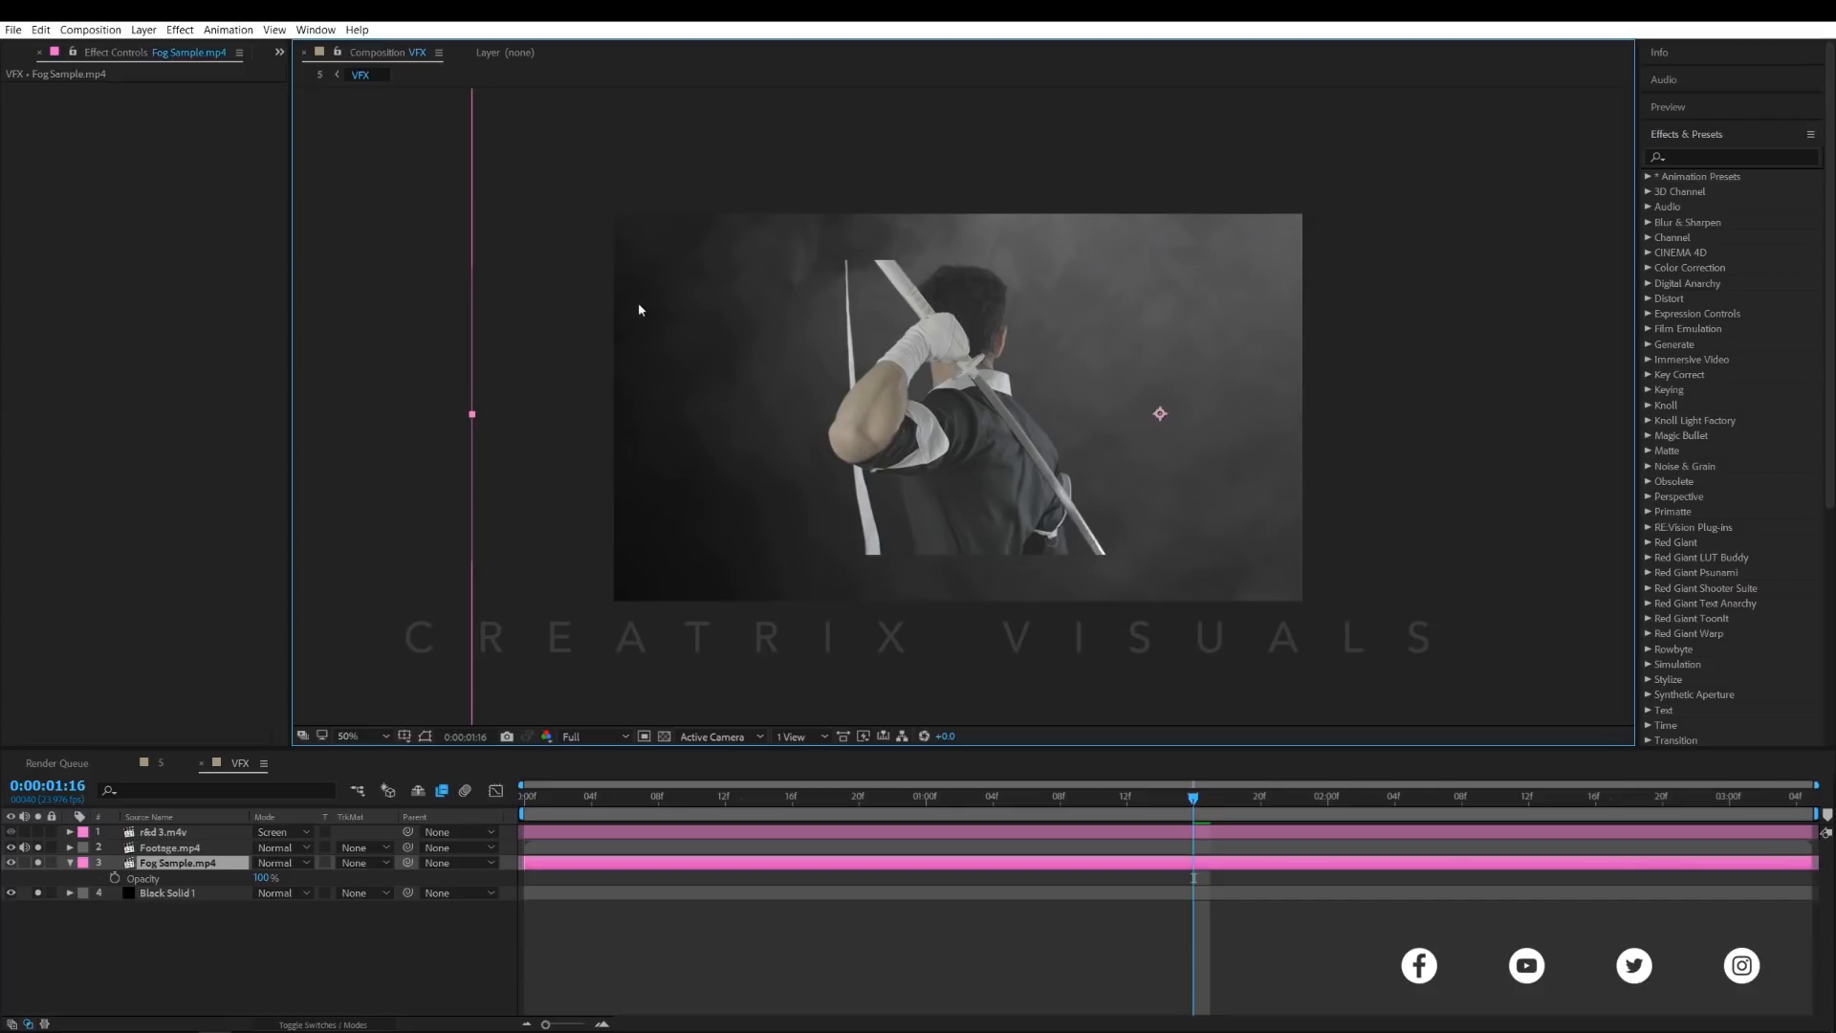
click(265, 877)
text(60)
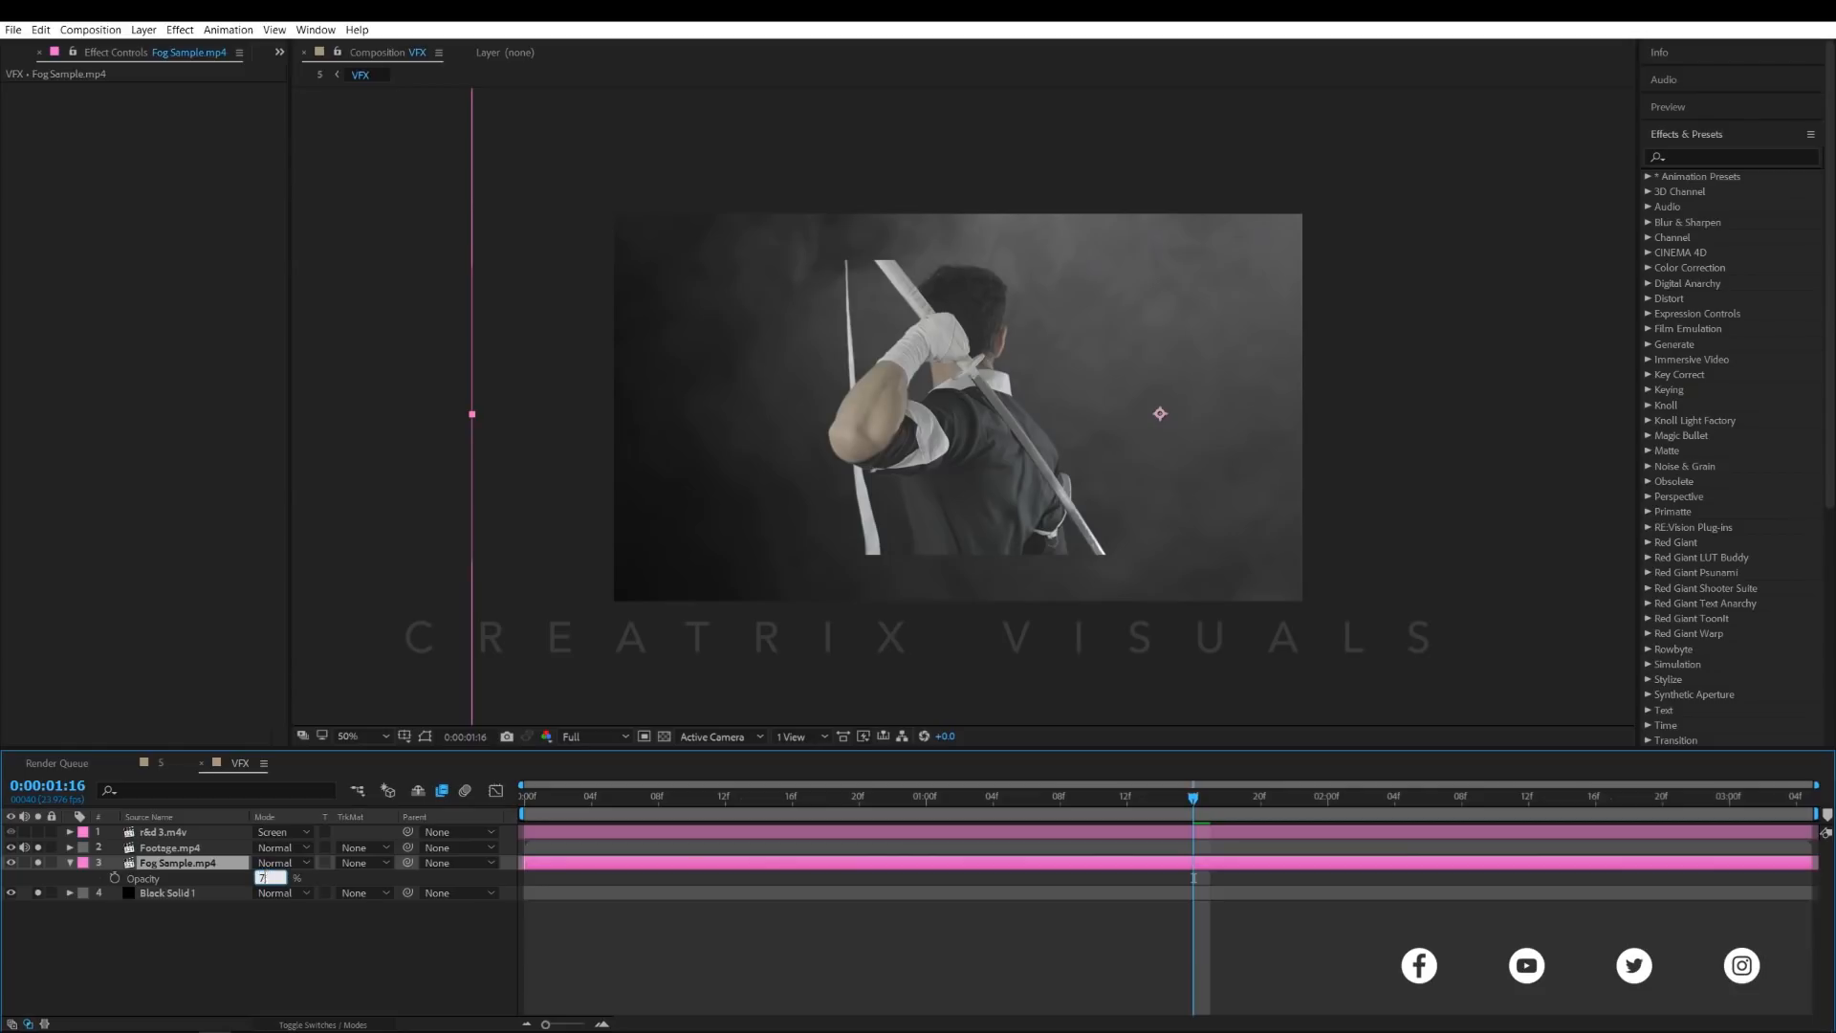
key(Return)
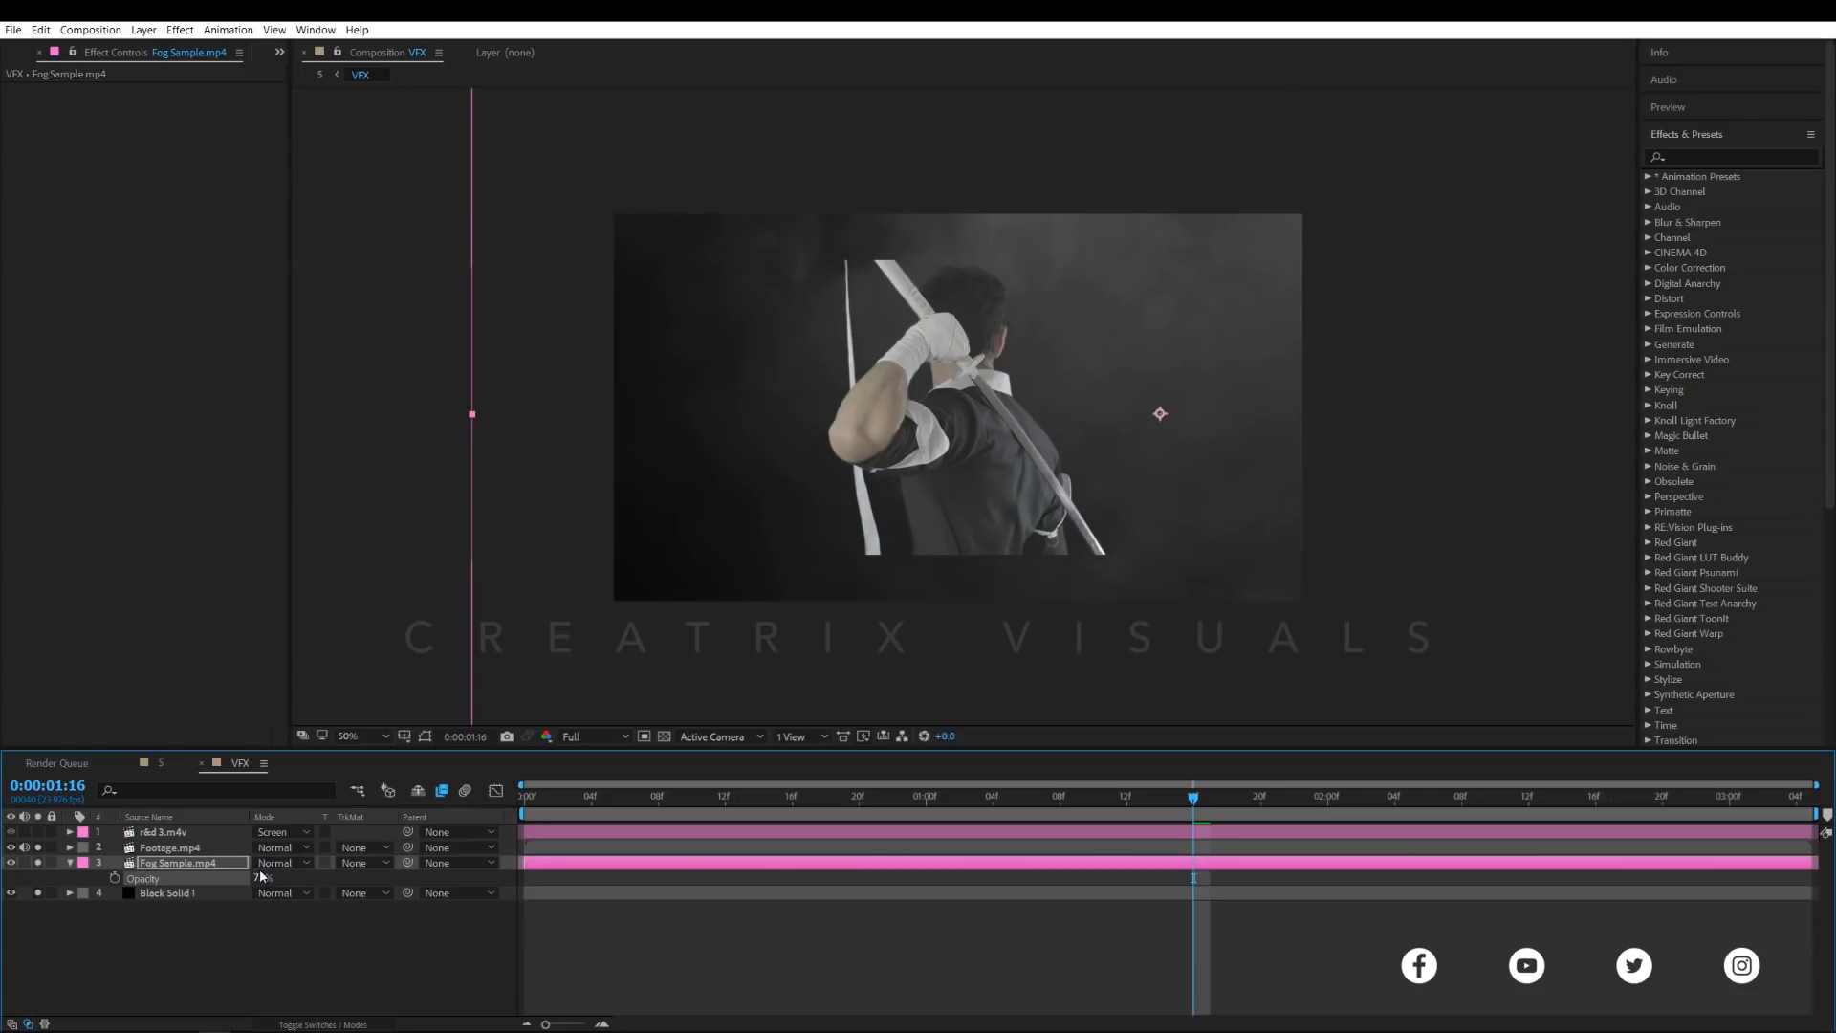
key(ctrl+z)
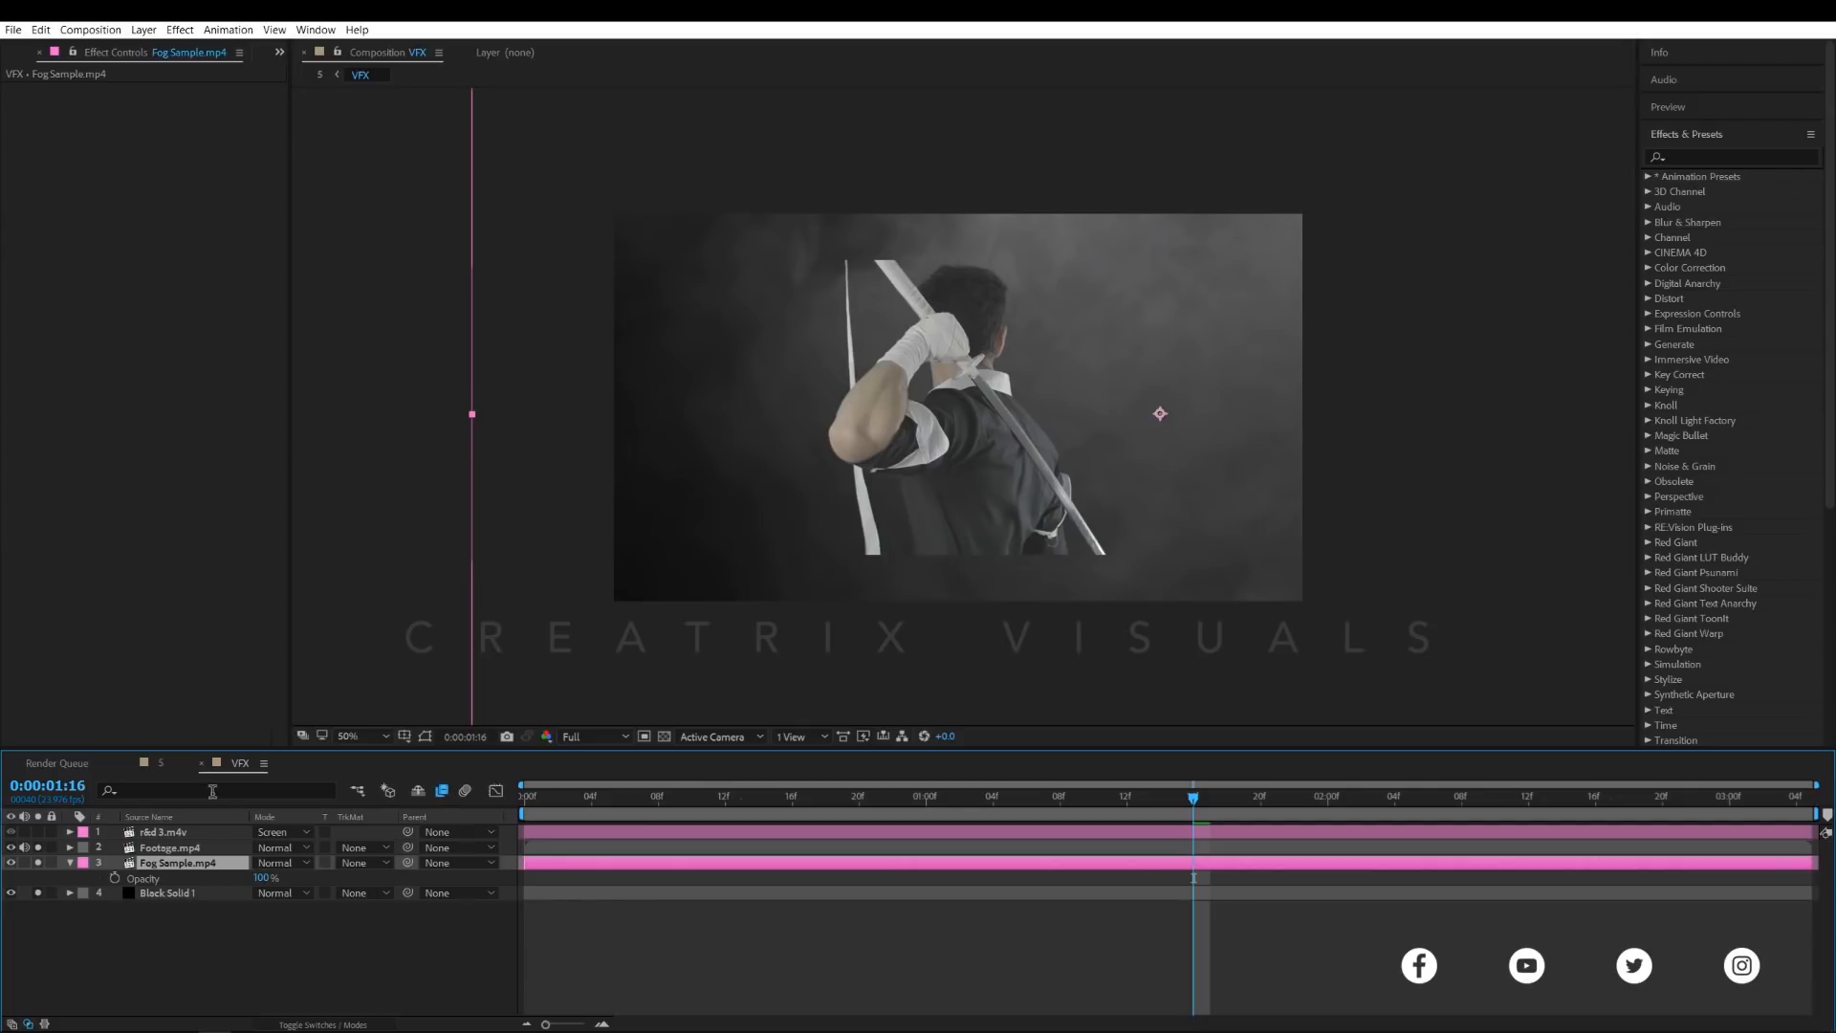
click(70, 863)
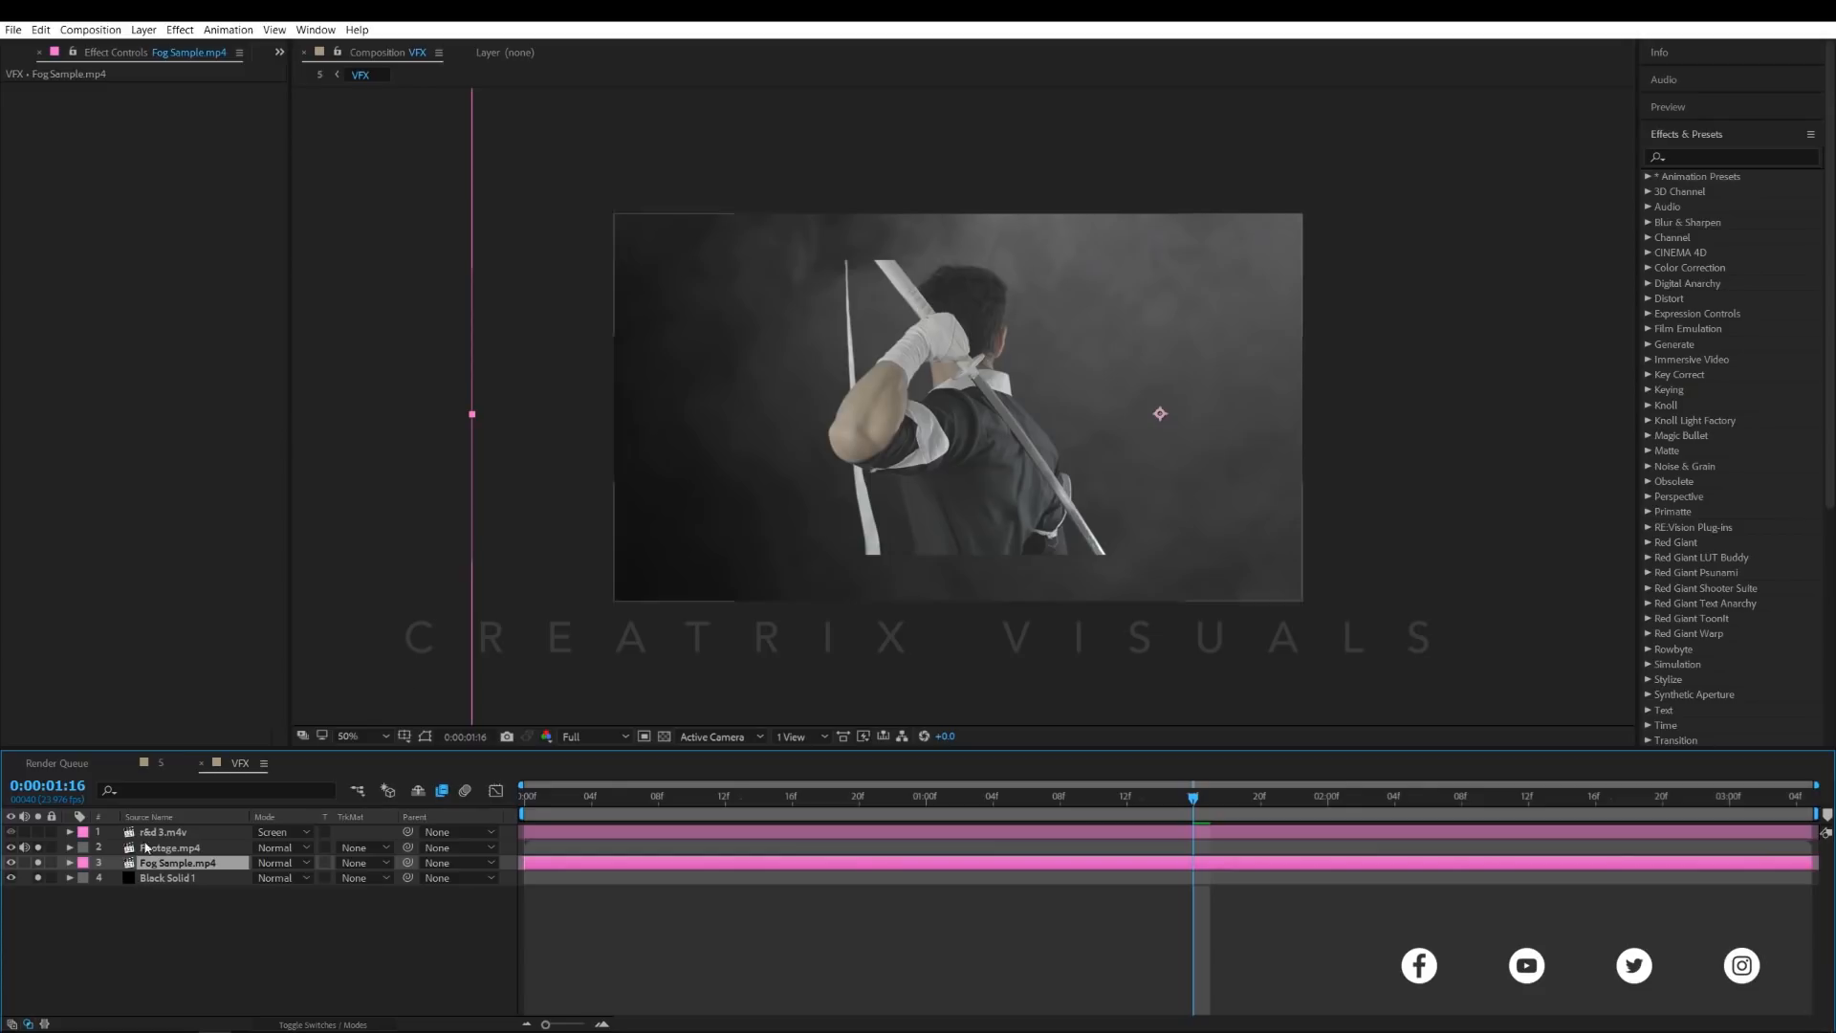
- Solo the top particle layer on its own and inspect its red particles
click(44, 832)
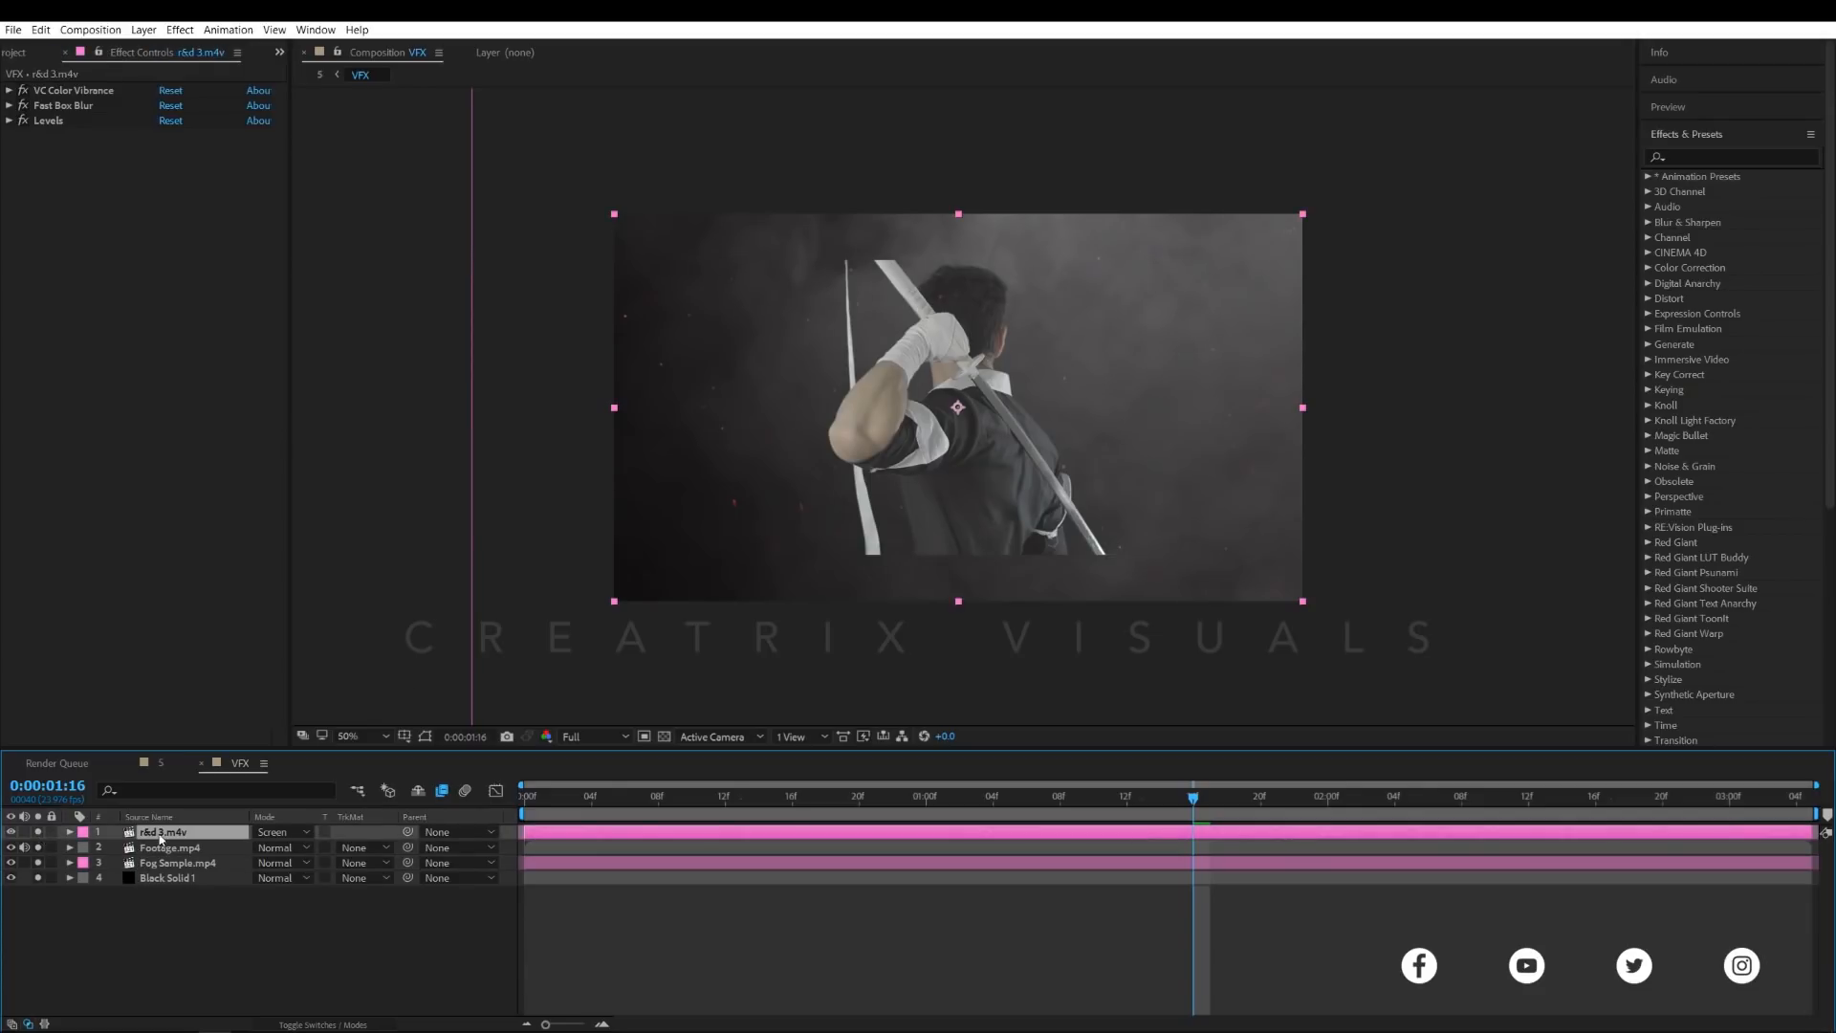
key(period)
drag(686, 409, 737, 459)
scroll(1029, 383, down, 1)
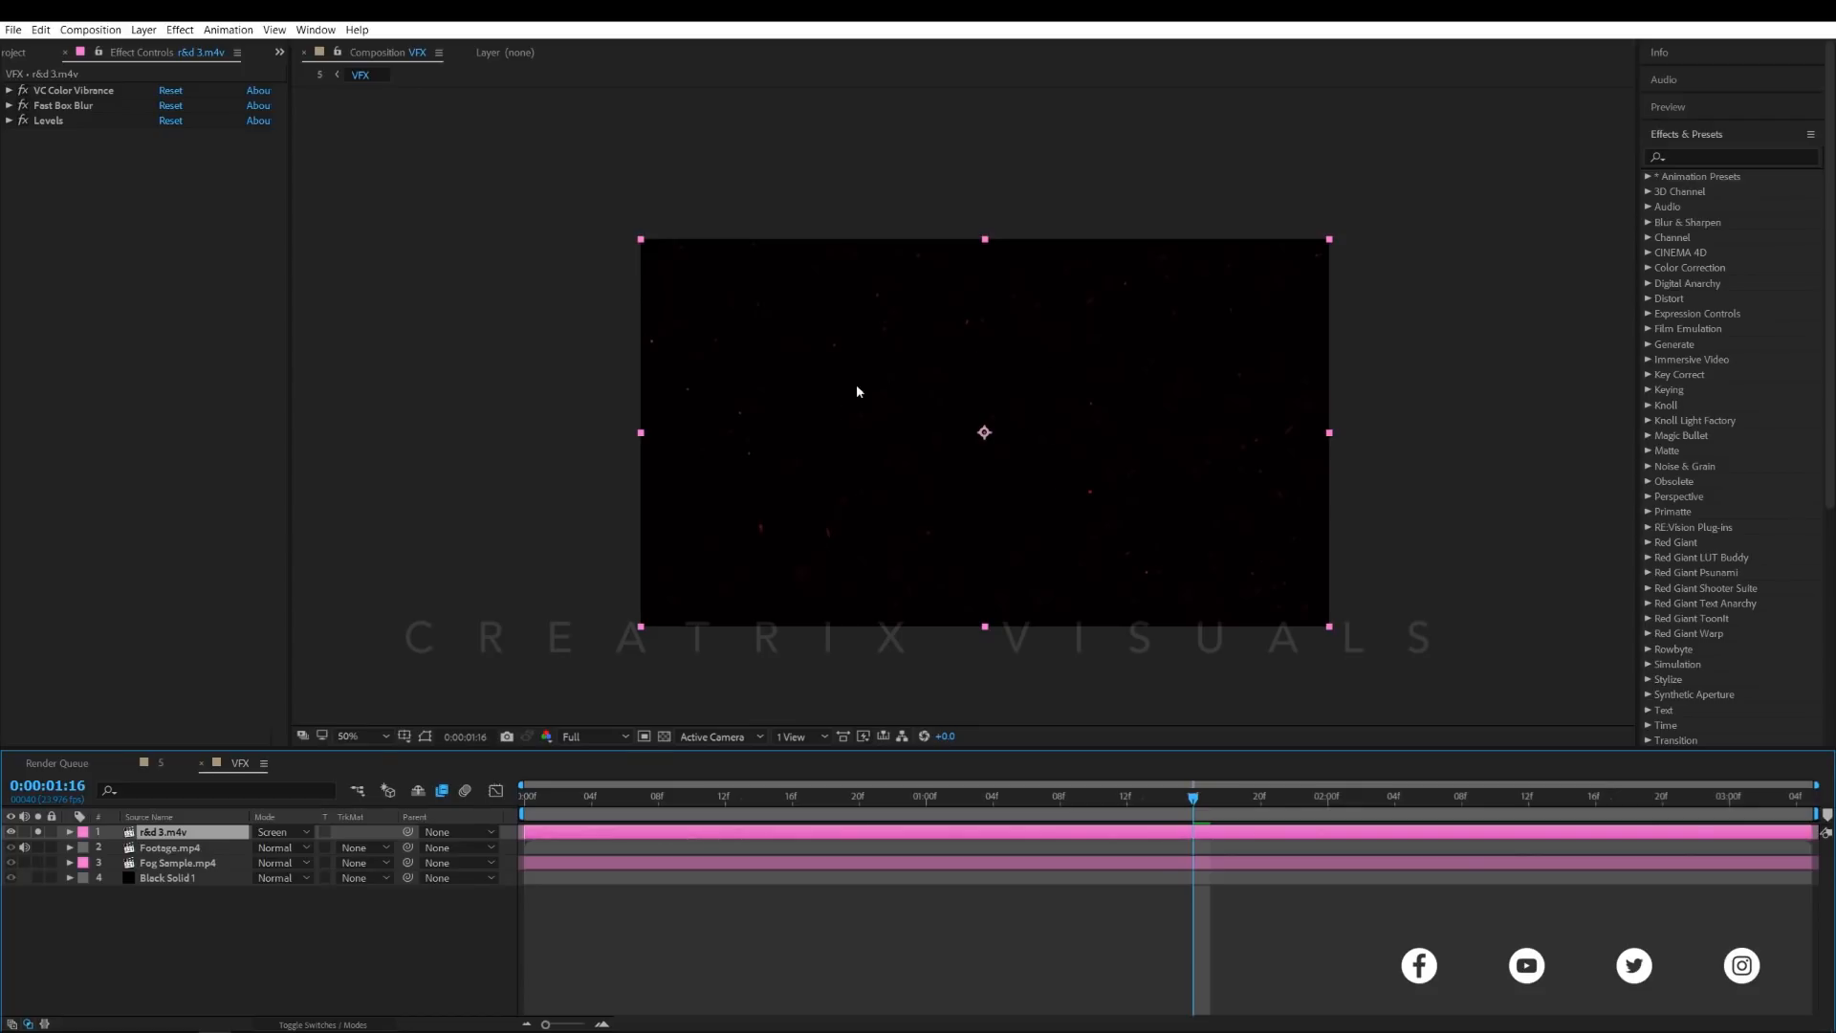
key(period)
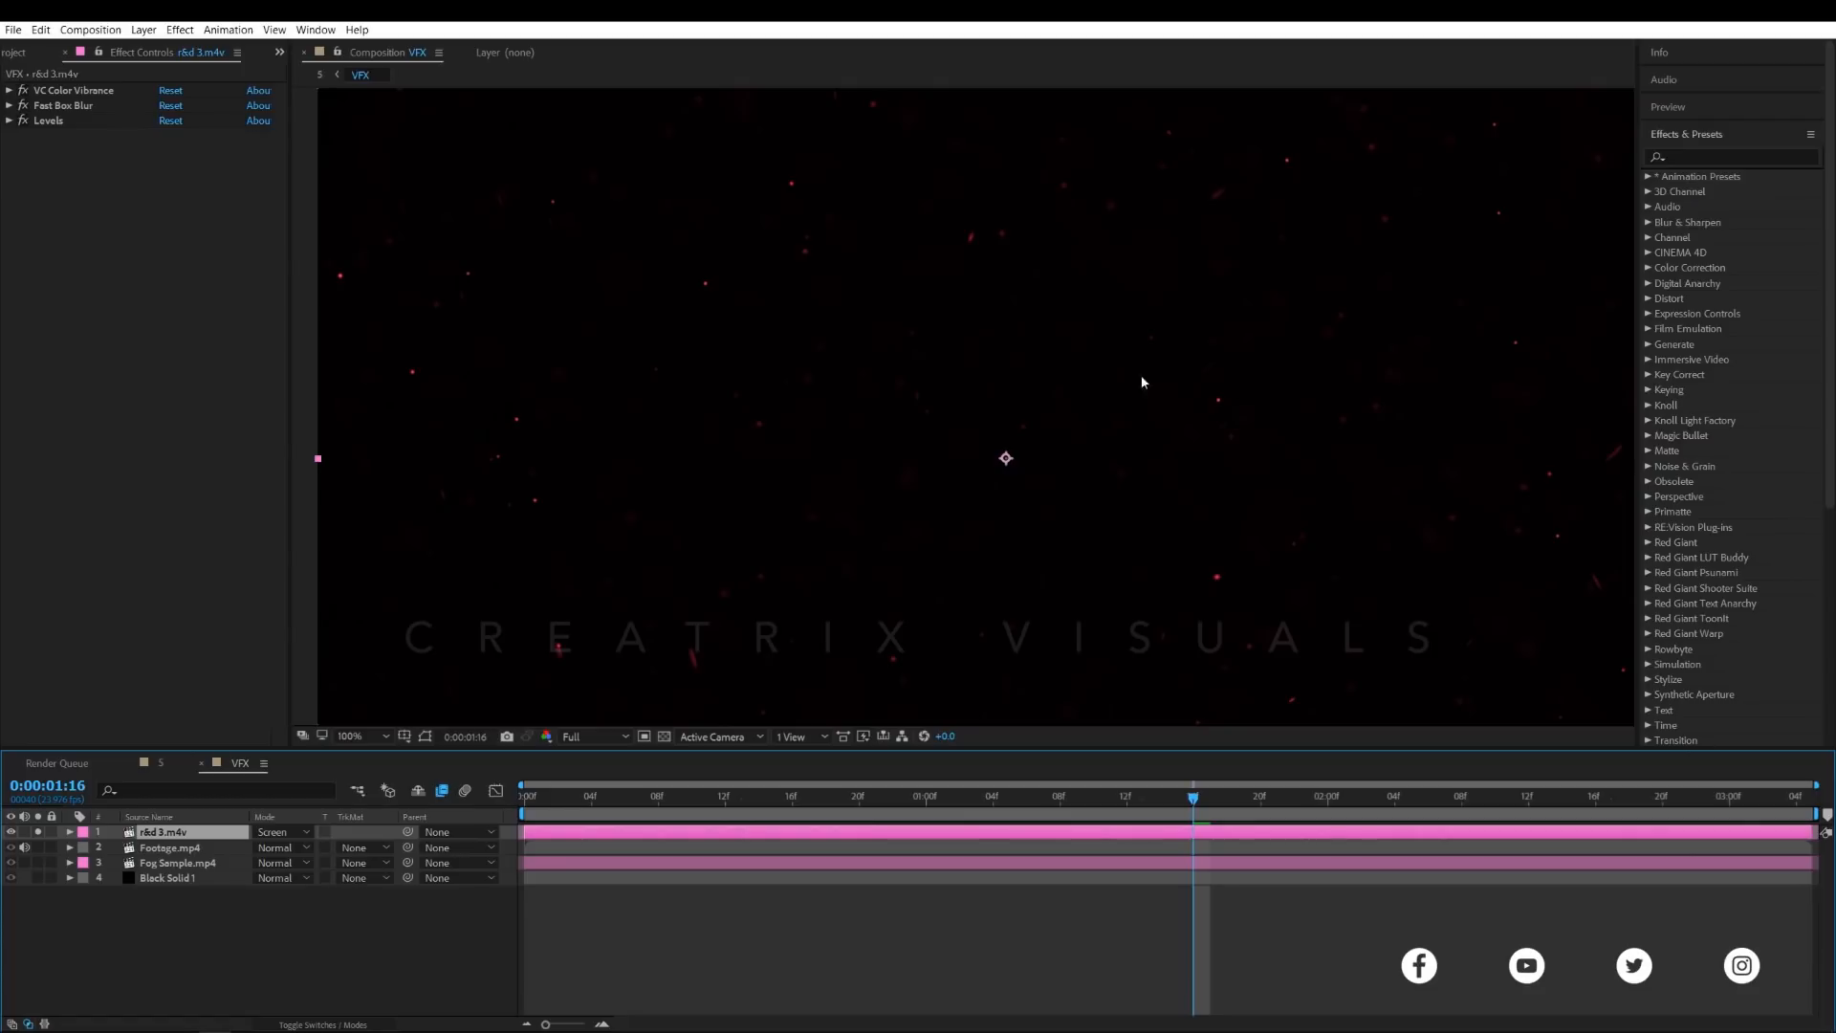
- Turn off all three effects on the particle layer, review the VC Color Vibrance settings and turn that effect back on
drag(23, 90, 23, 121)
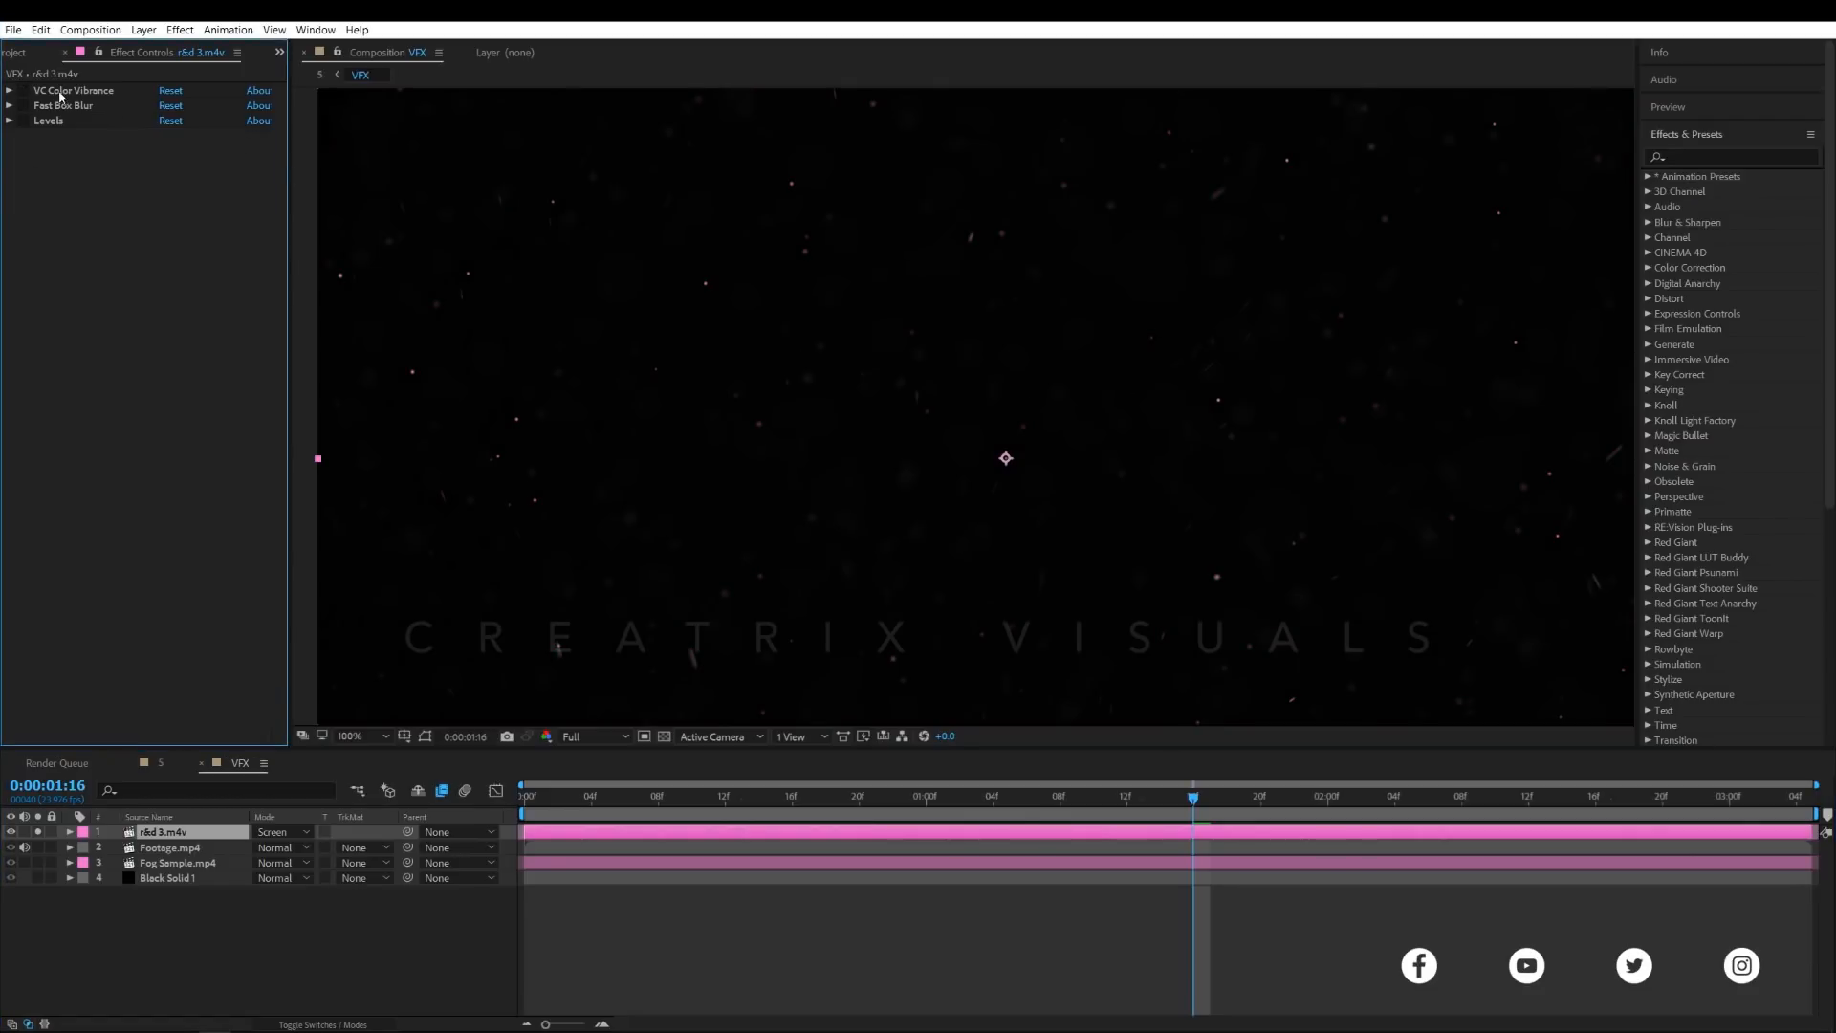
click(9, 90)
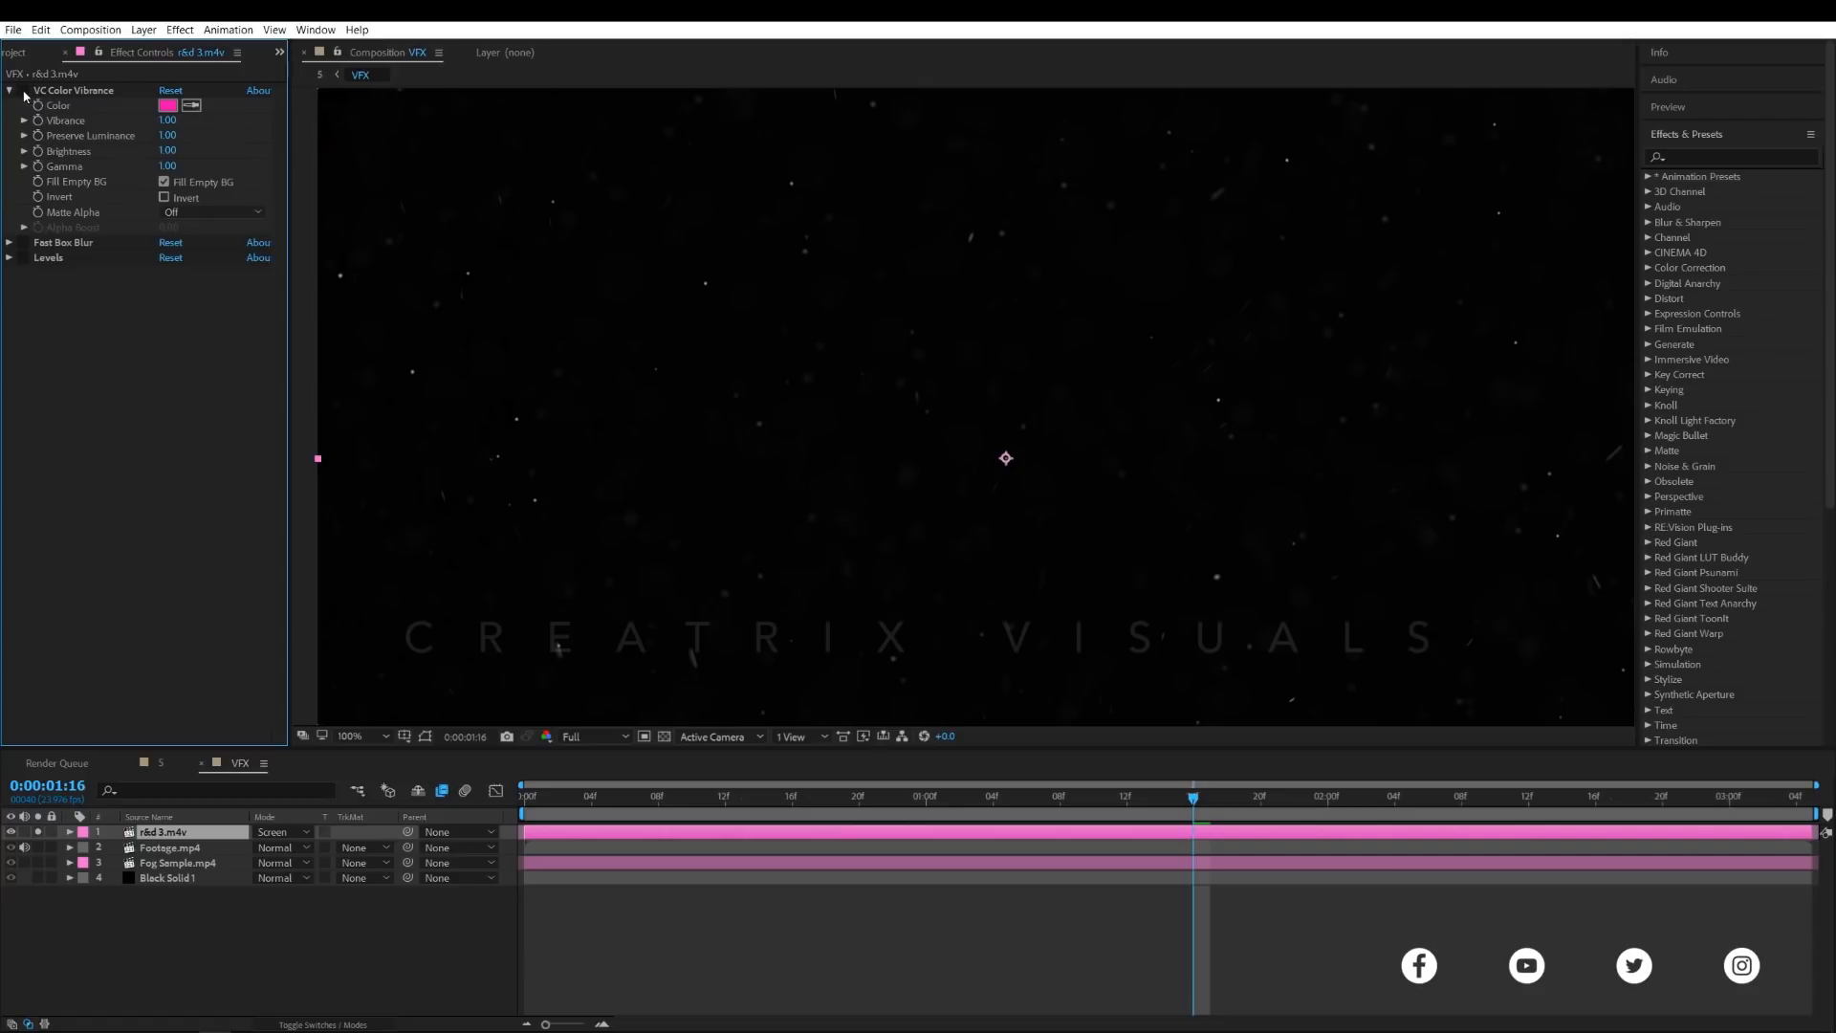
click(21, 91)
click(11, 90)
- Turn on the particle layer's Fast Box Blur and compare the particles up close with and without it
click(22, 105)
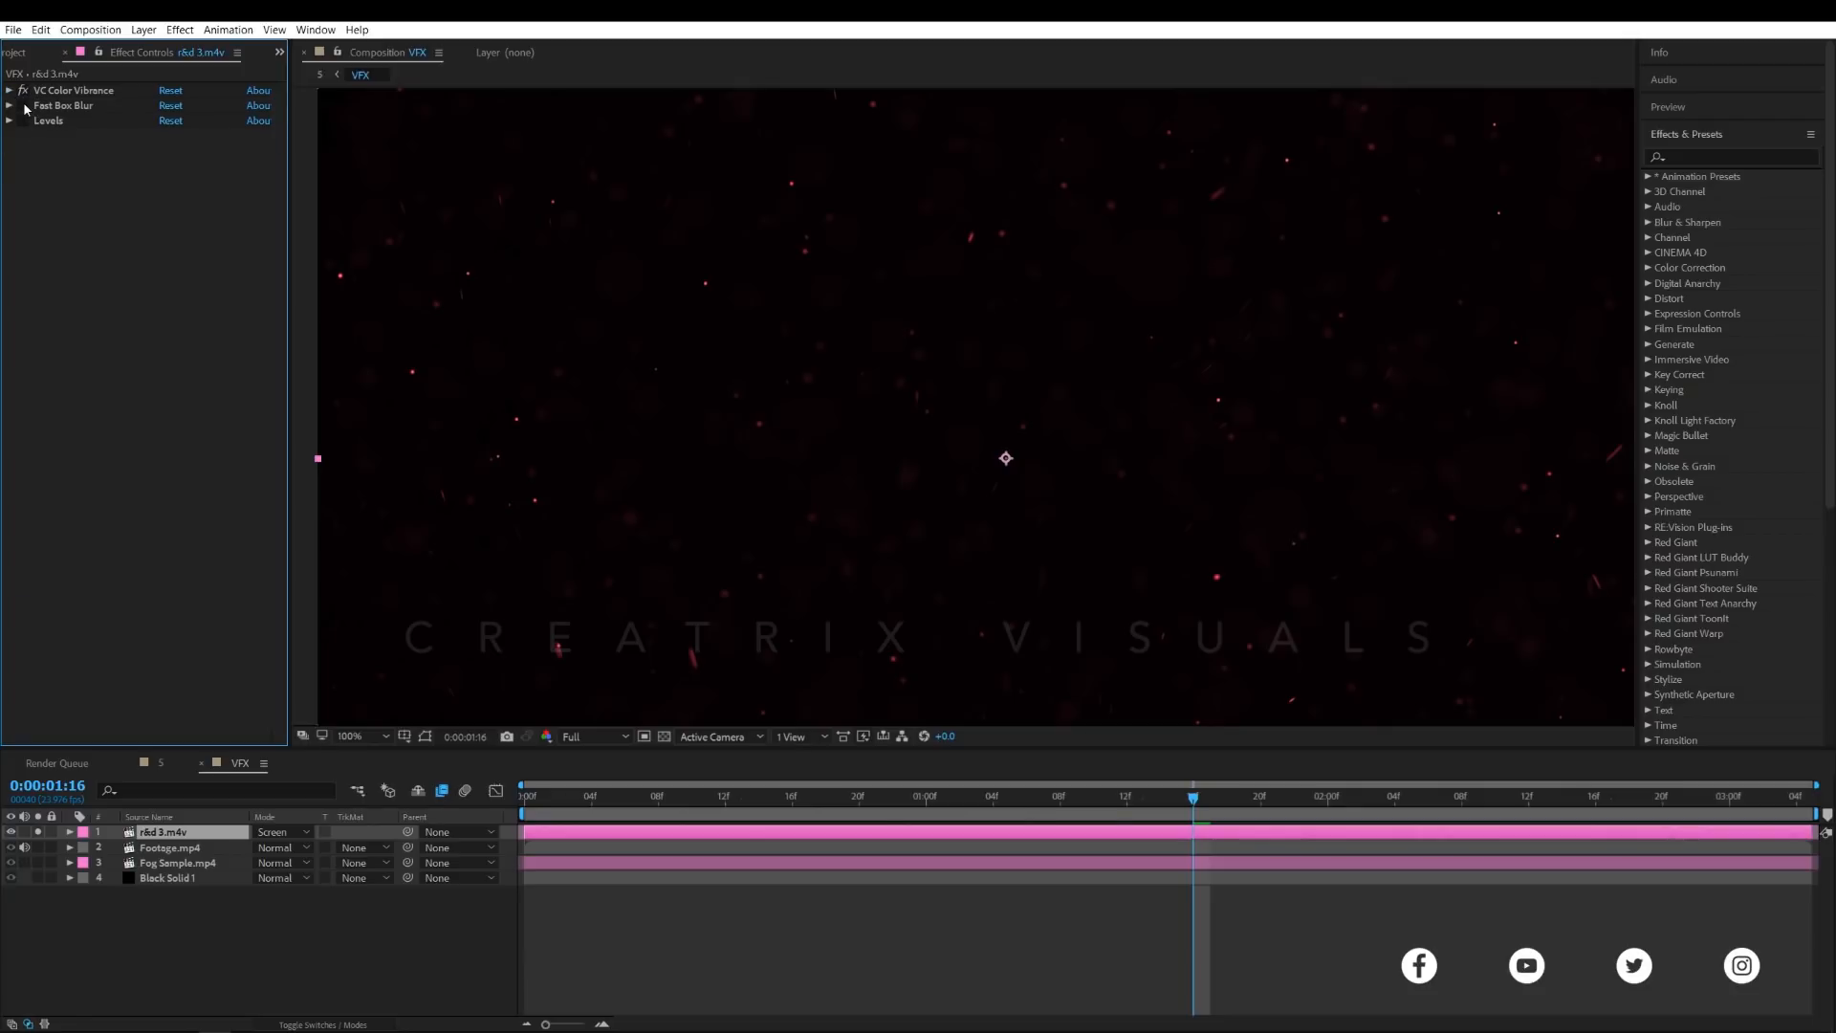
key(period)
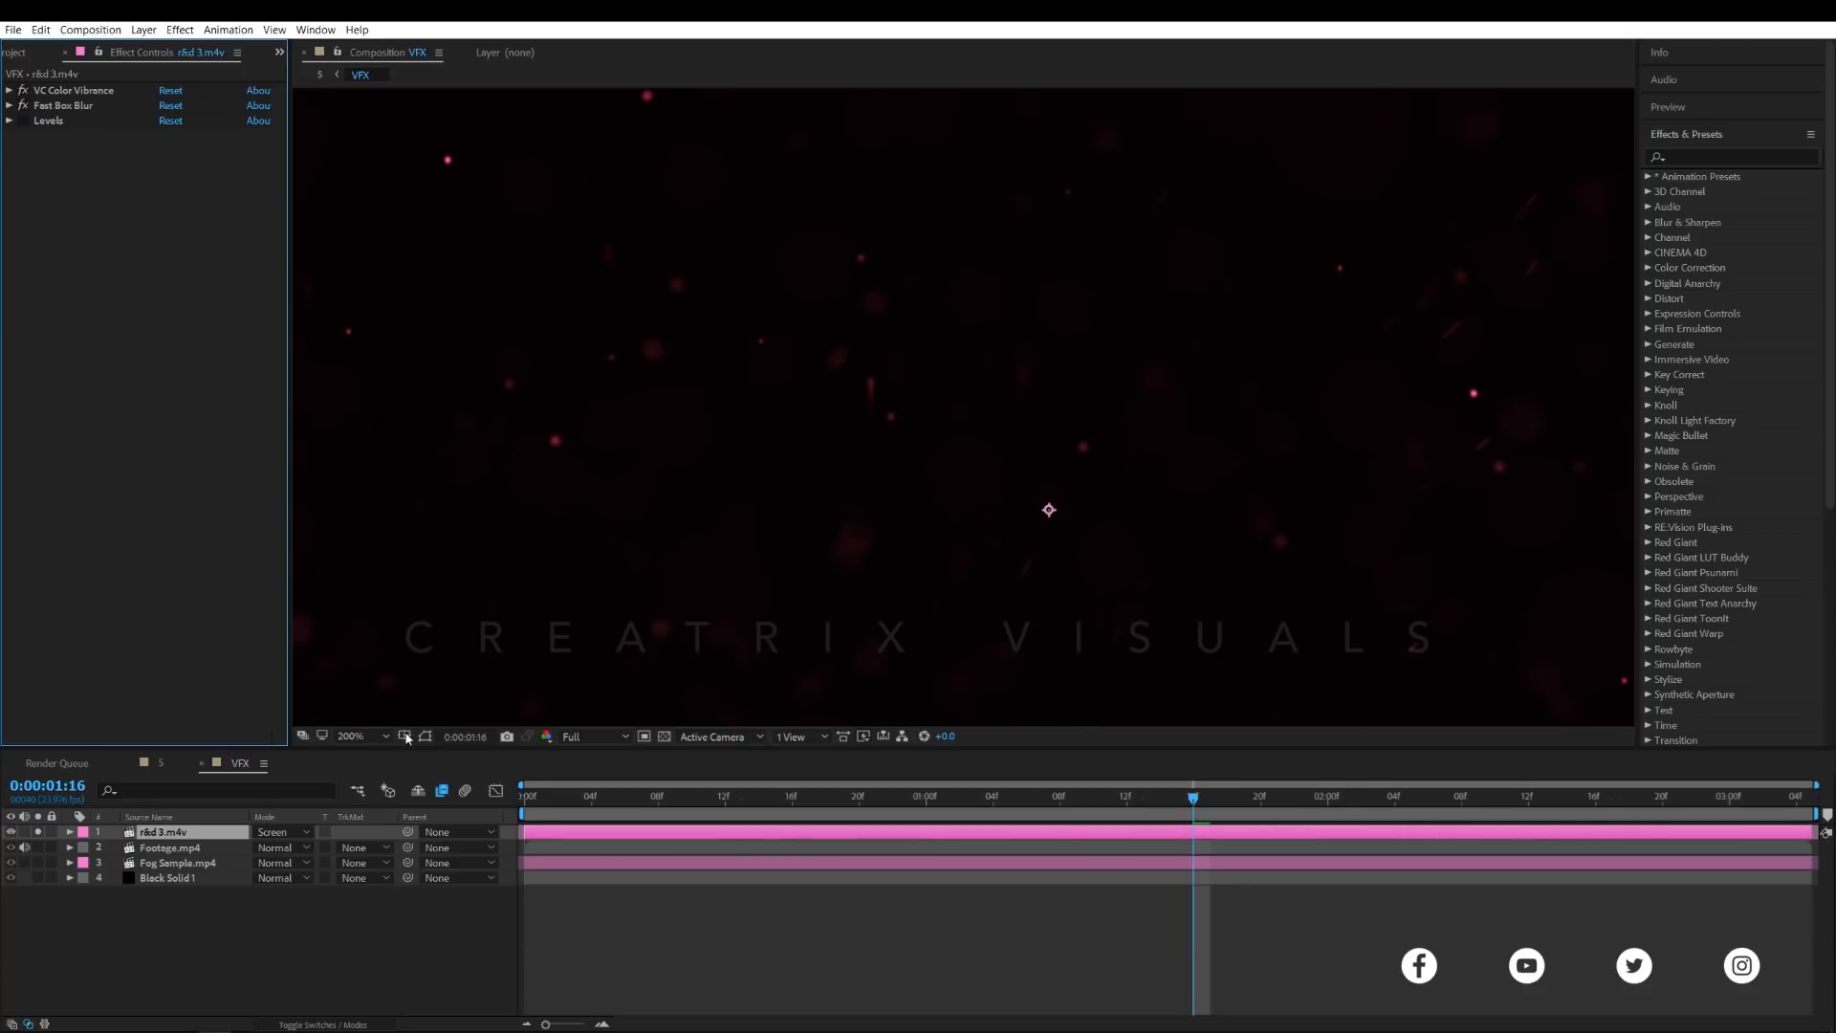
drag(1360, 473, 951, 560)
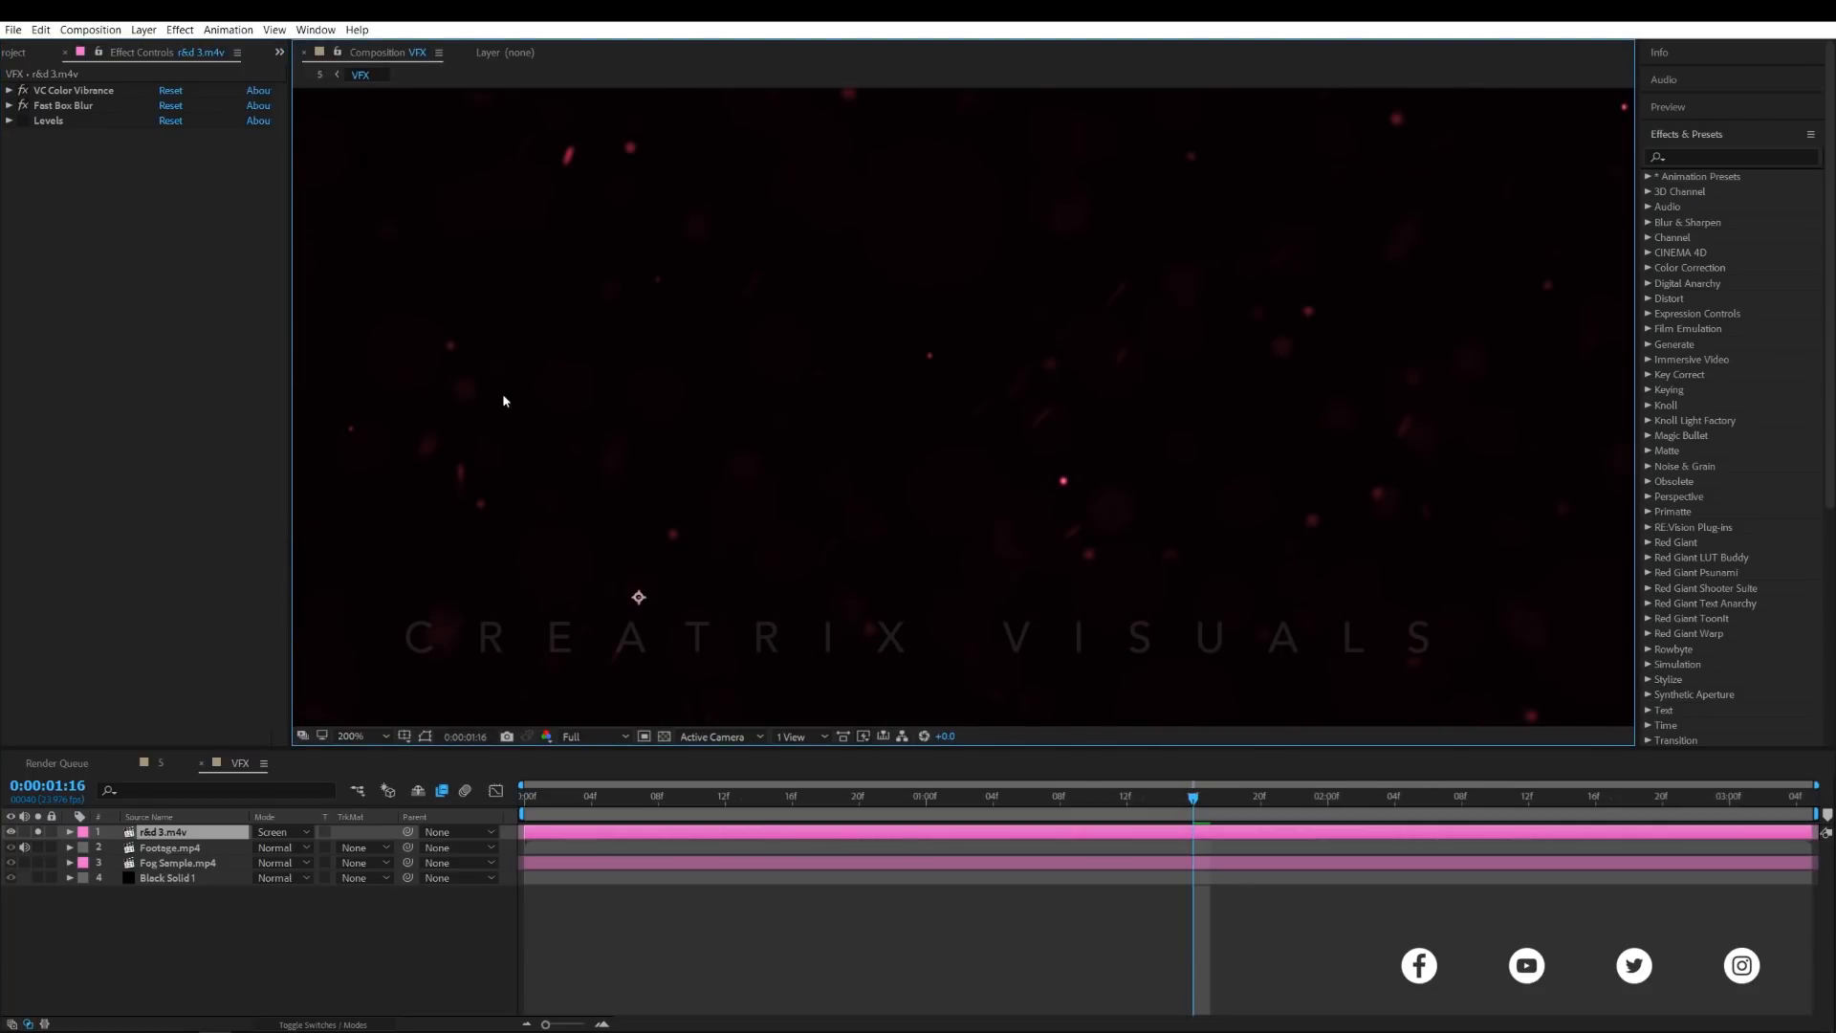
click(25, 107)
click(25, 106)
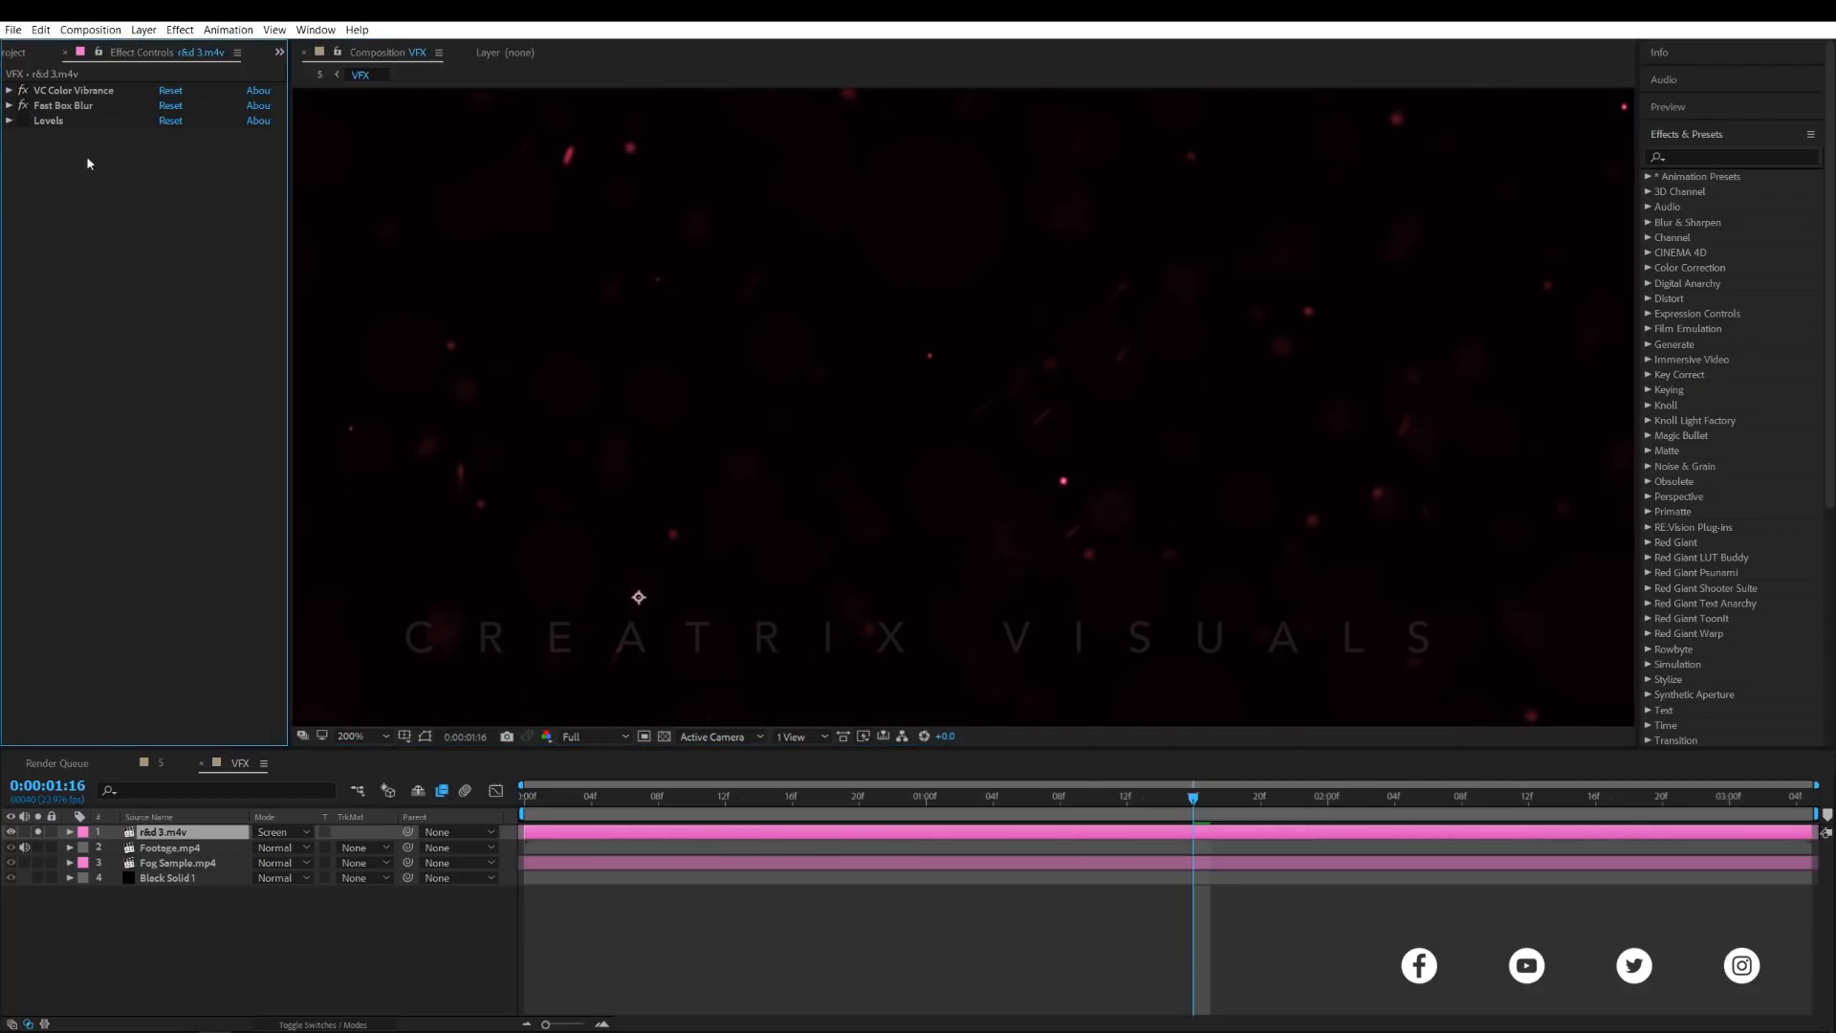
- Turn on the particle layer's Levels effect and unsolo the layer to show the full composite
click(23, 120)
key(comma)
key(comma)
key(comma)
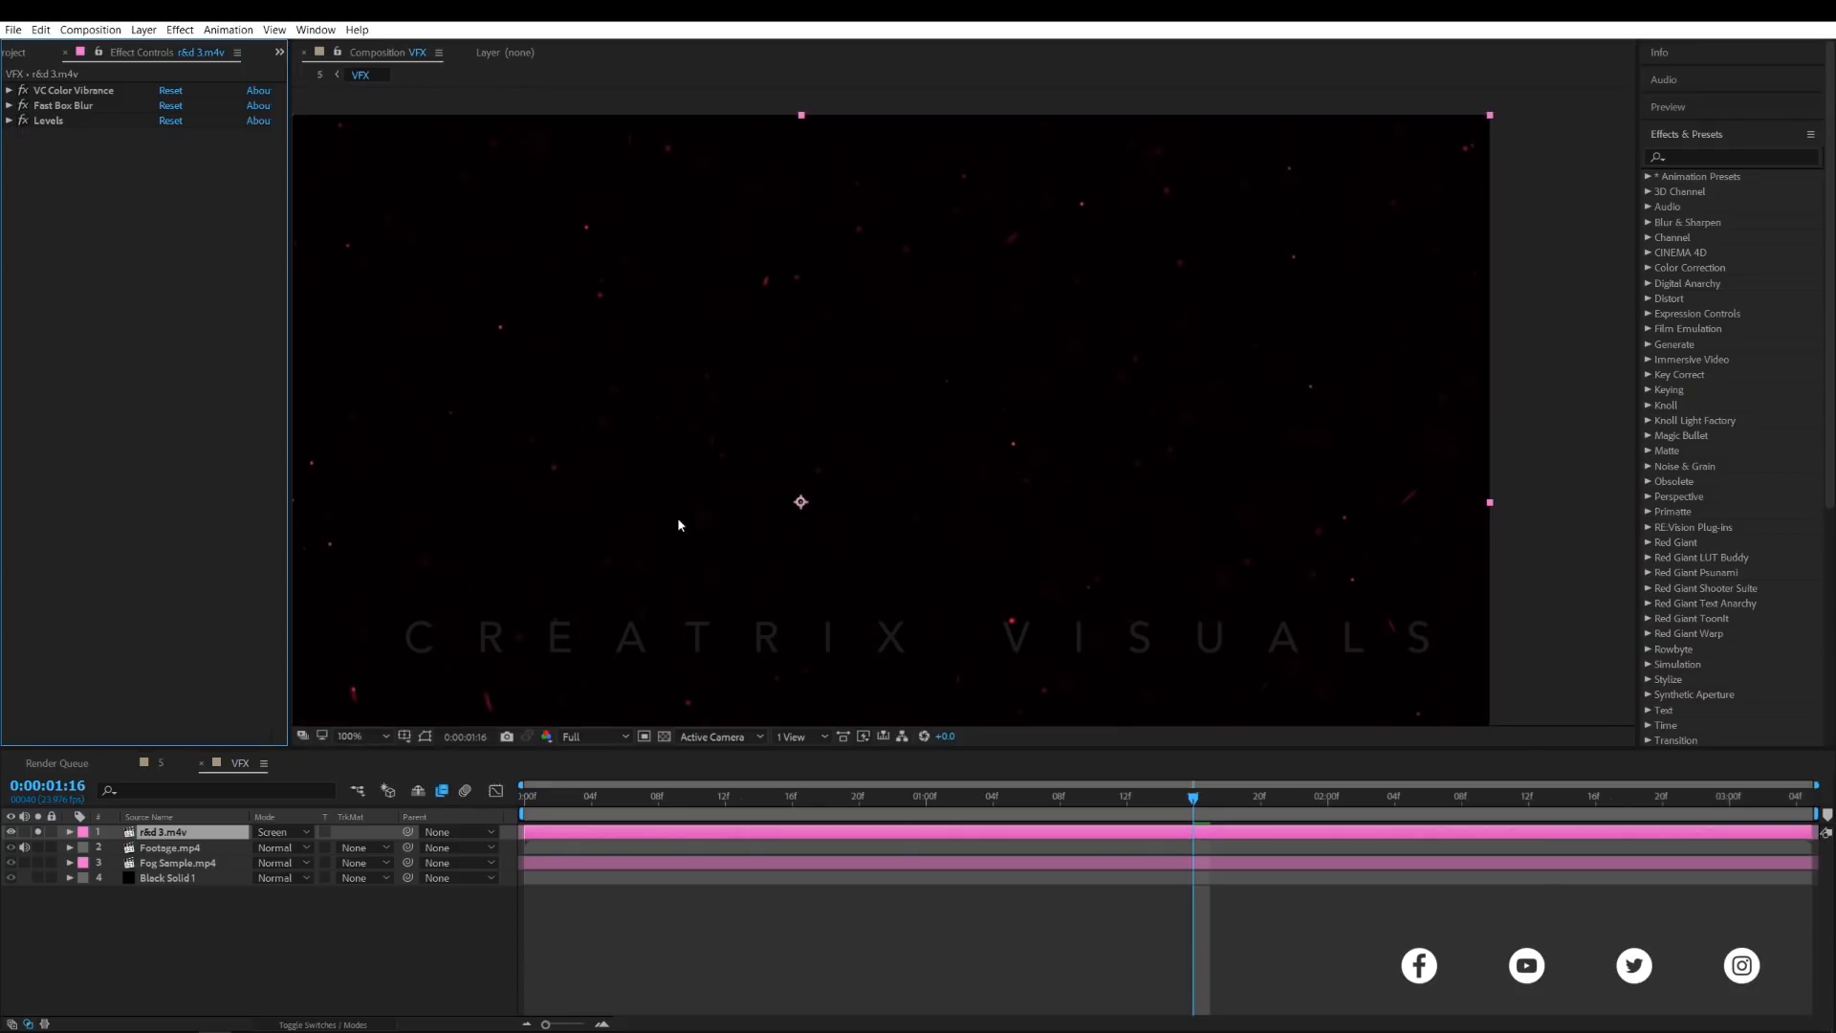
click(38, 831)
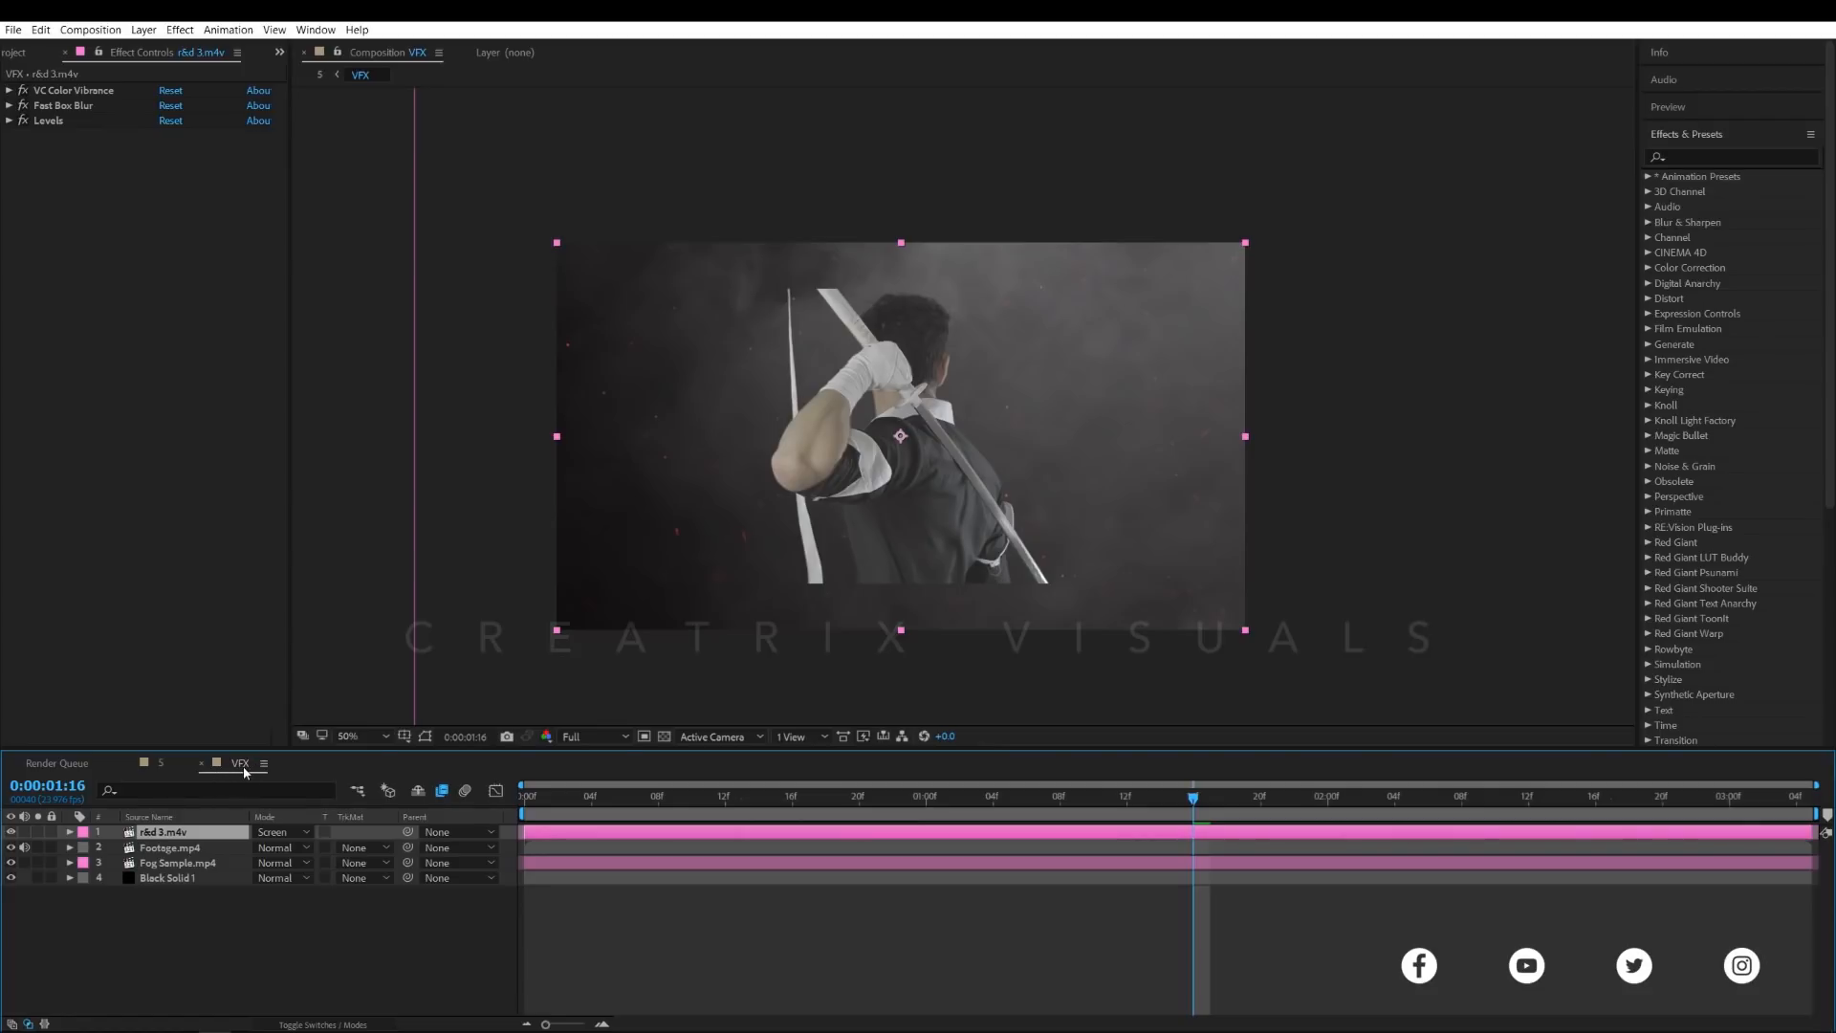
- In main composition 5, solo the VFX precomp on its own and add the LUT layer with its Apply Color LUT effect
click(160, 762)
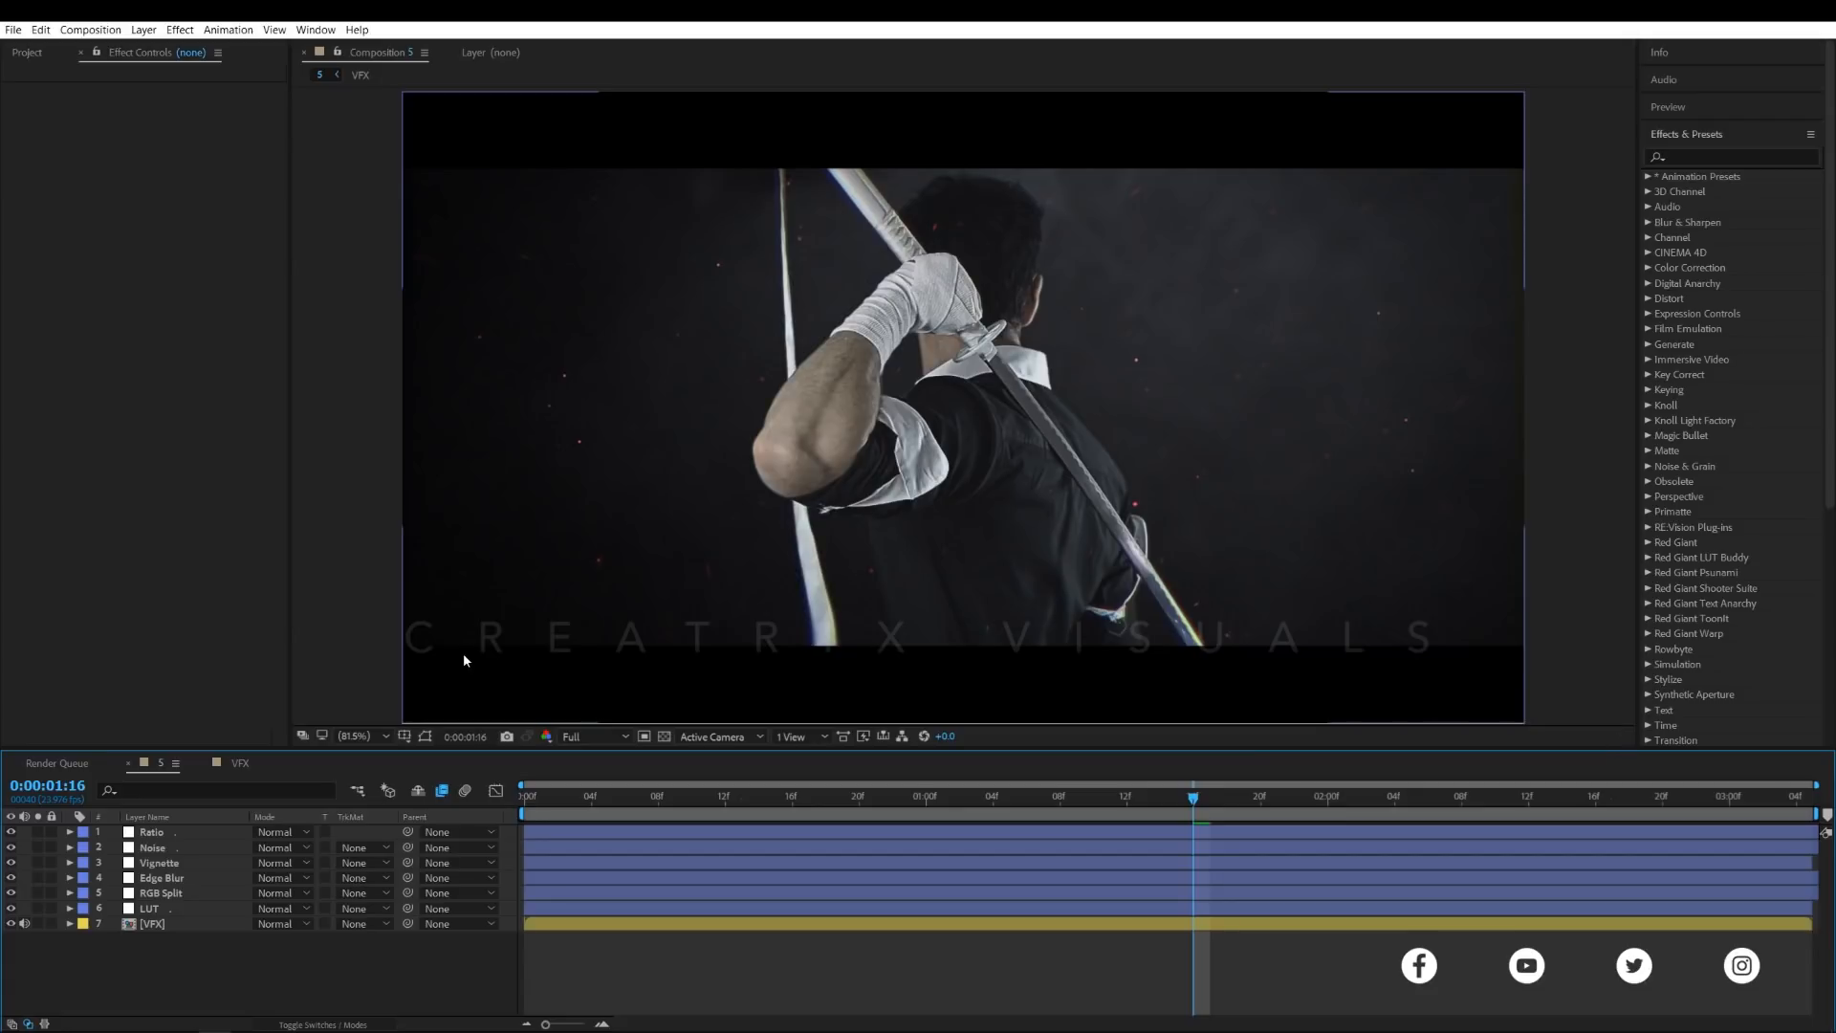
click(462, 659)
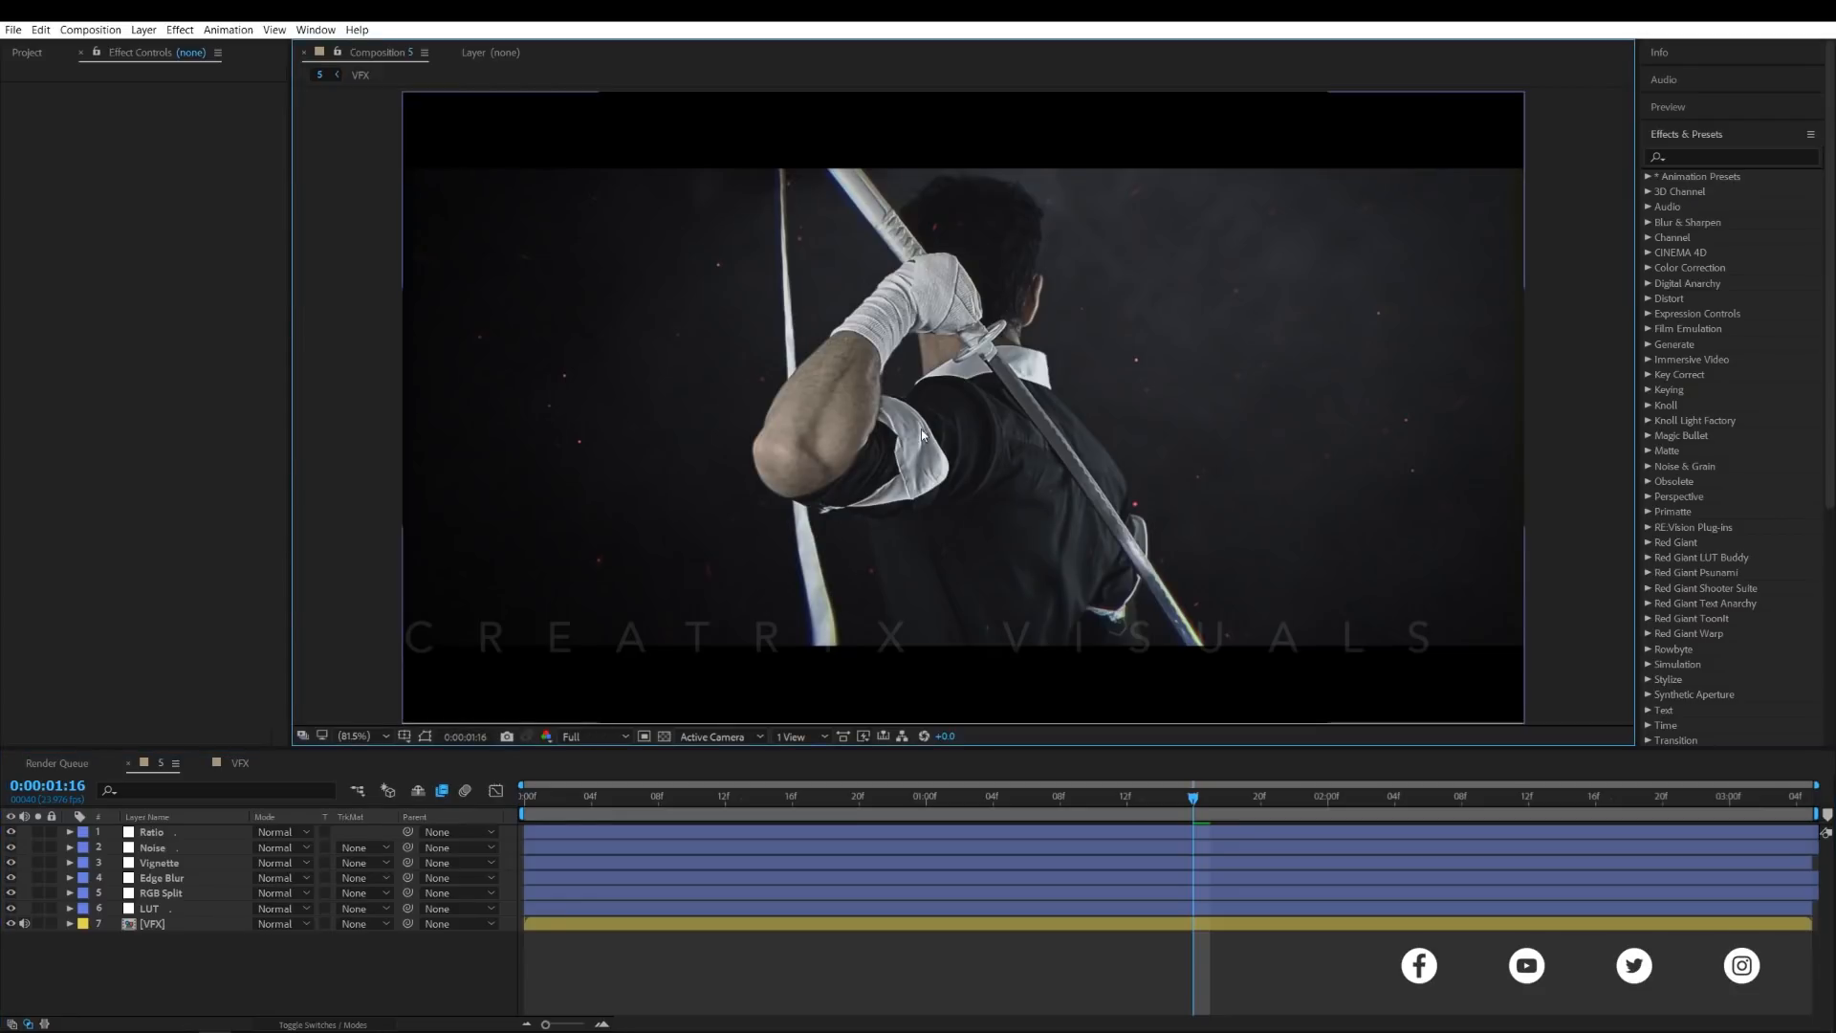
click(37, 924)
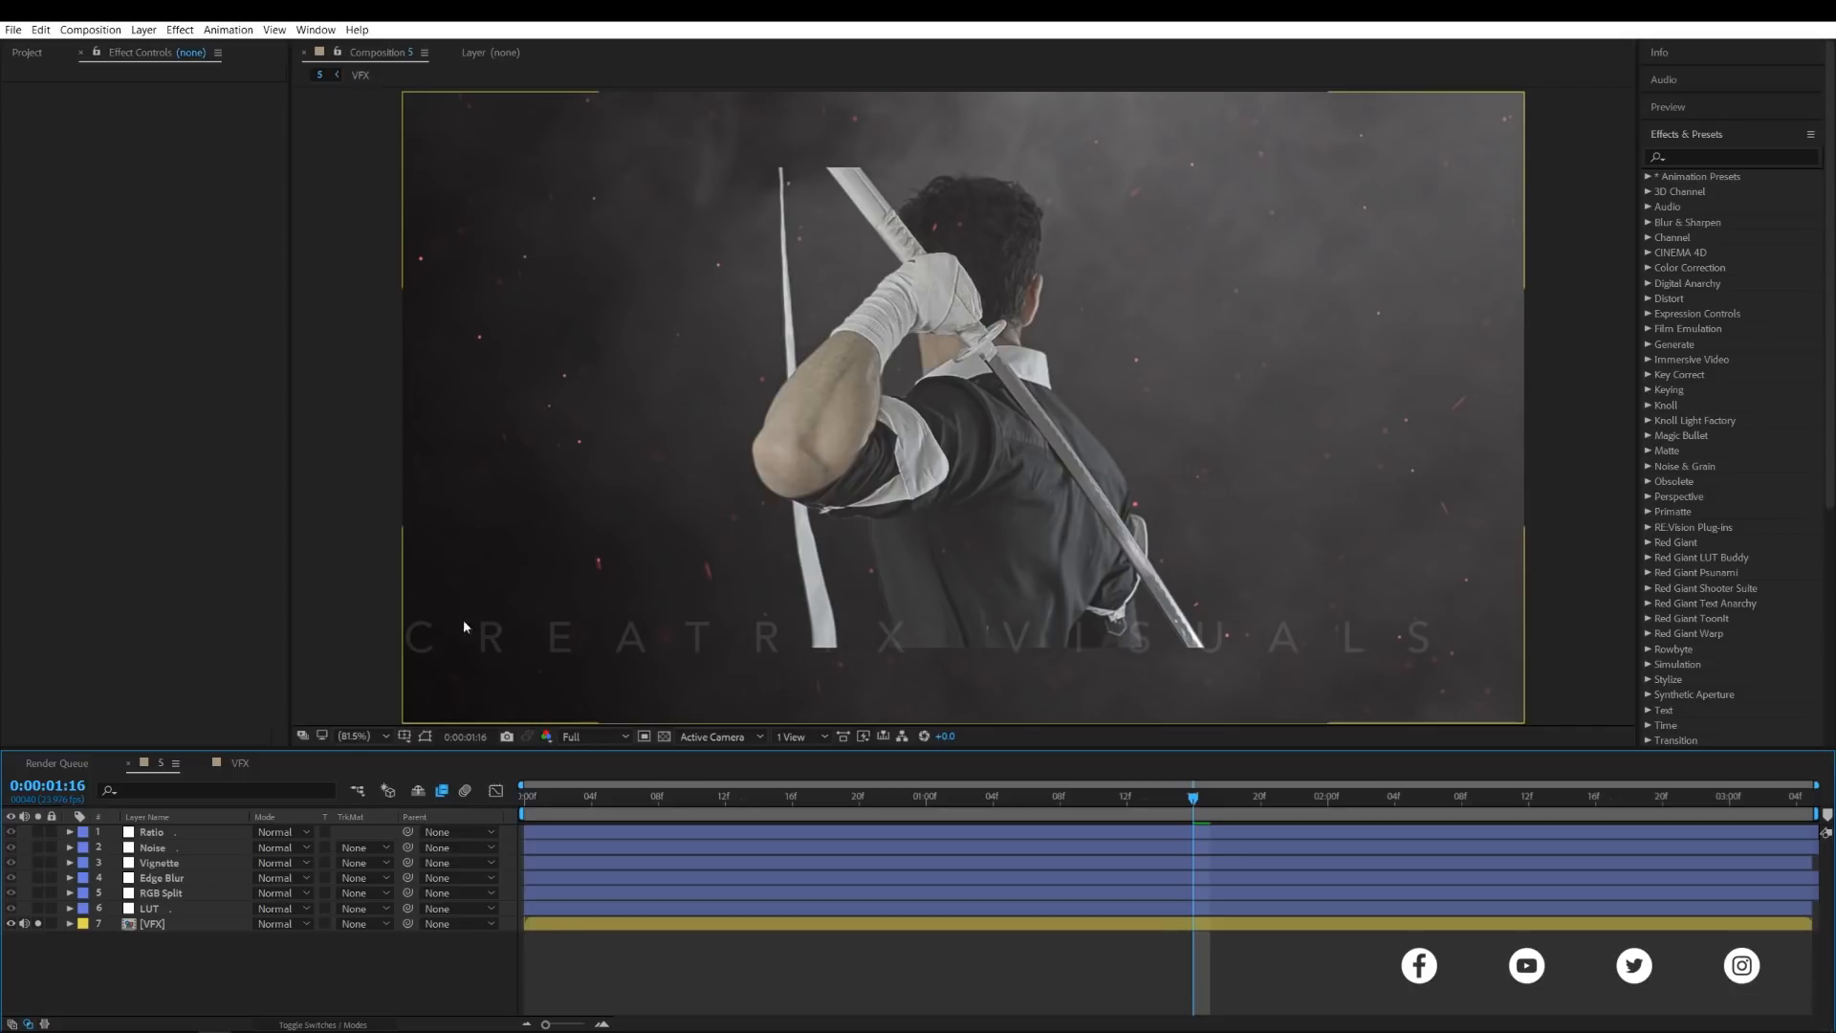
click(176, 910)
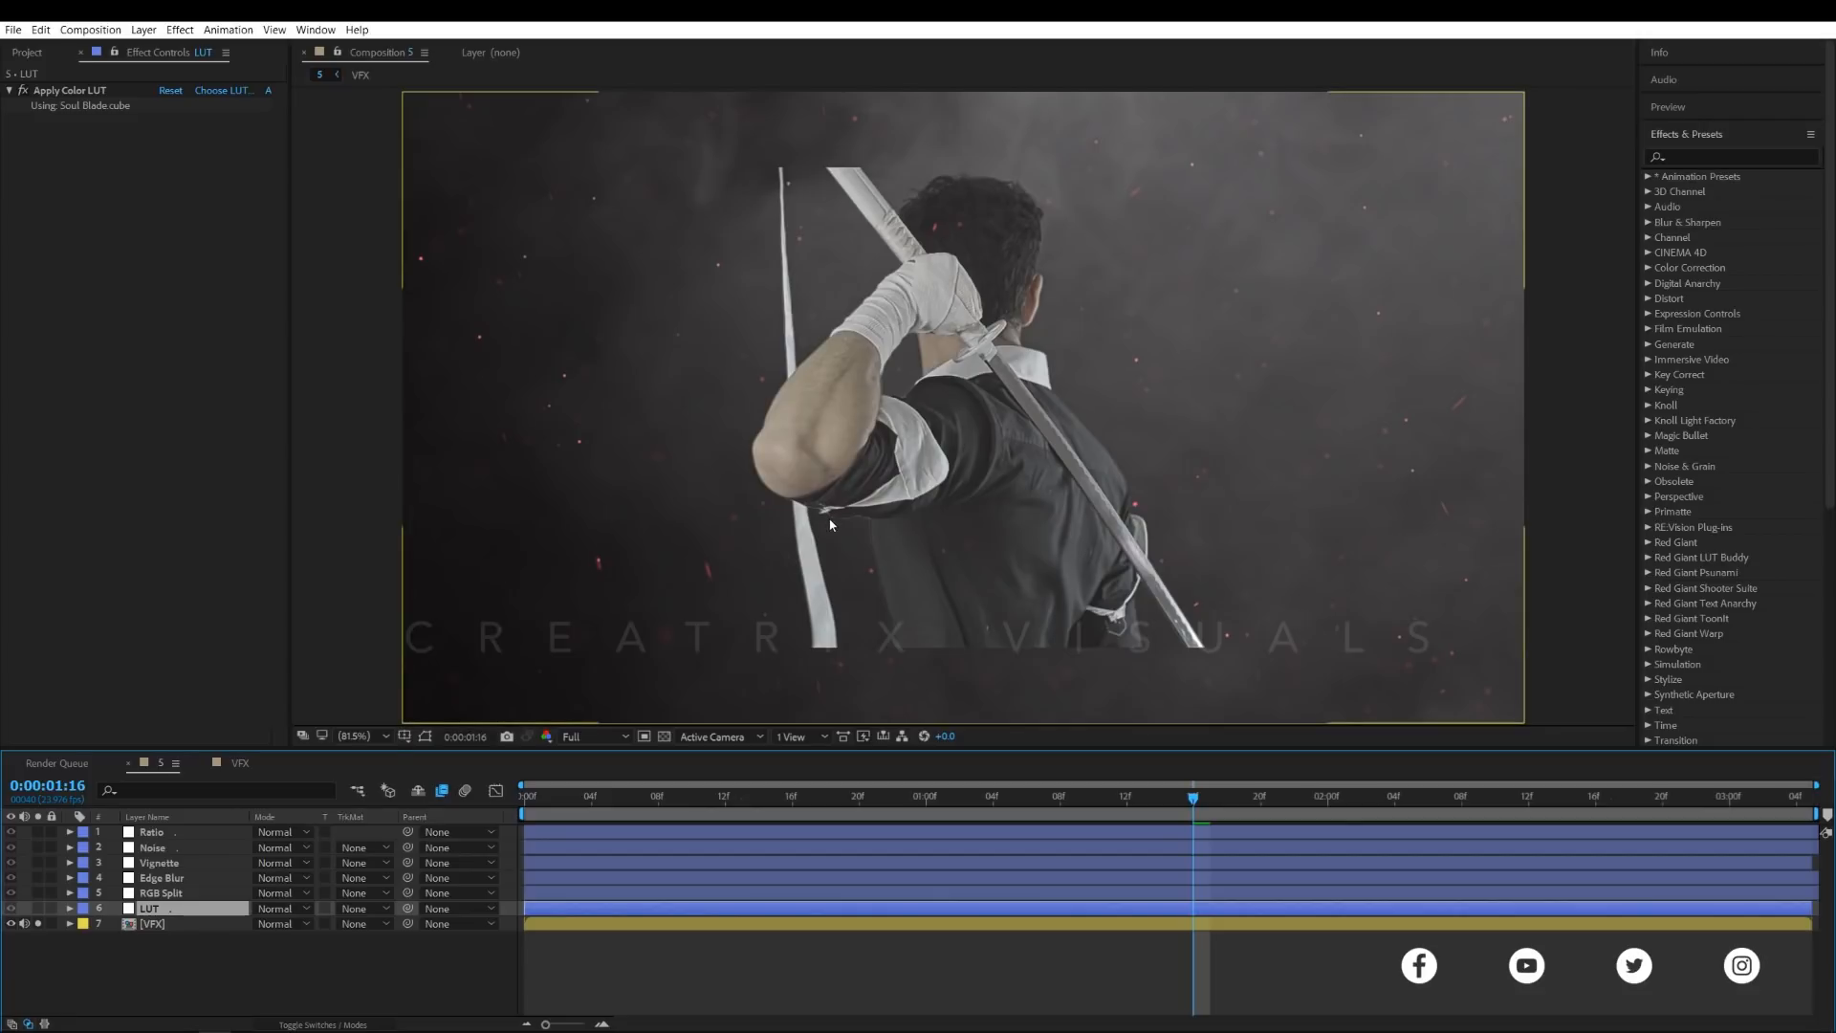
click(38, 908)
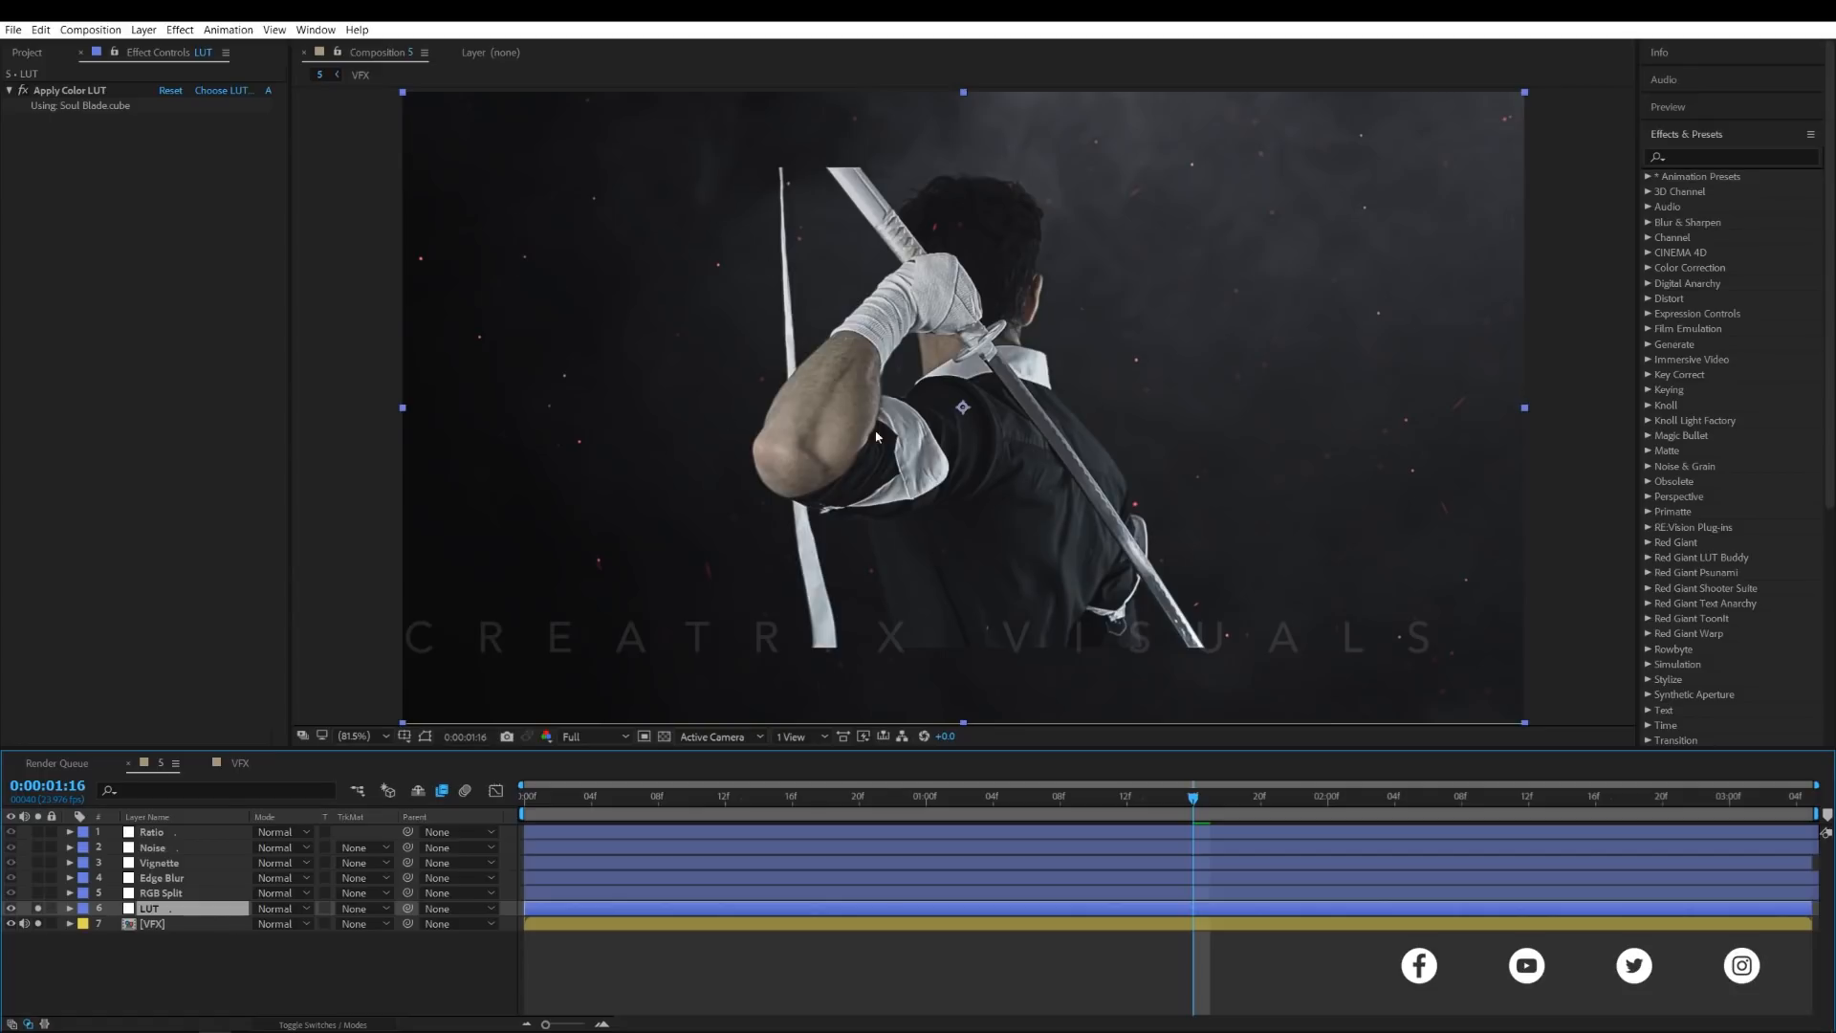
- Solo the Ratio and Noise layers as well and inspect the image up close
click(38, 832)
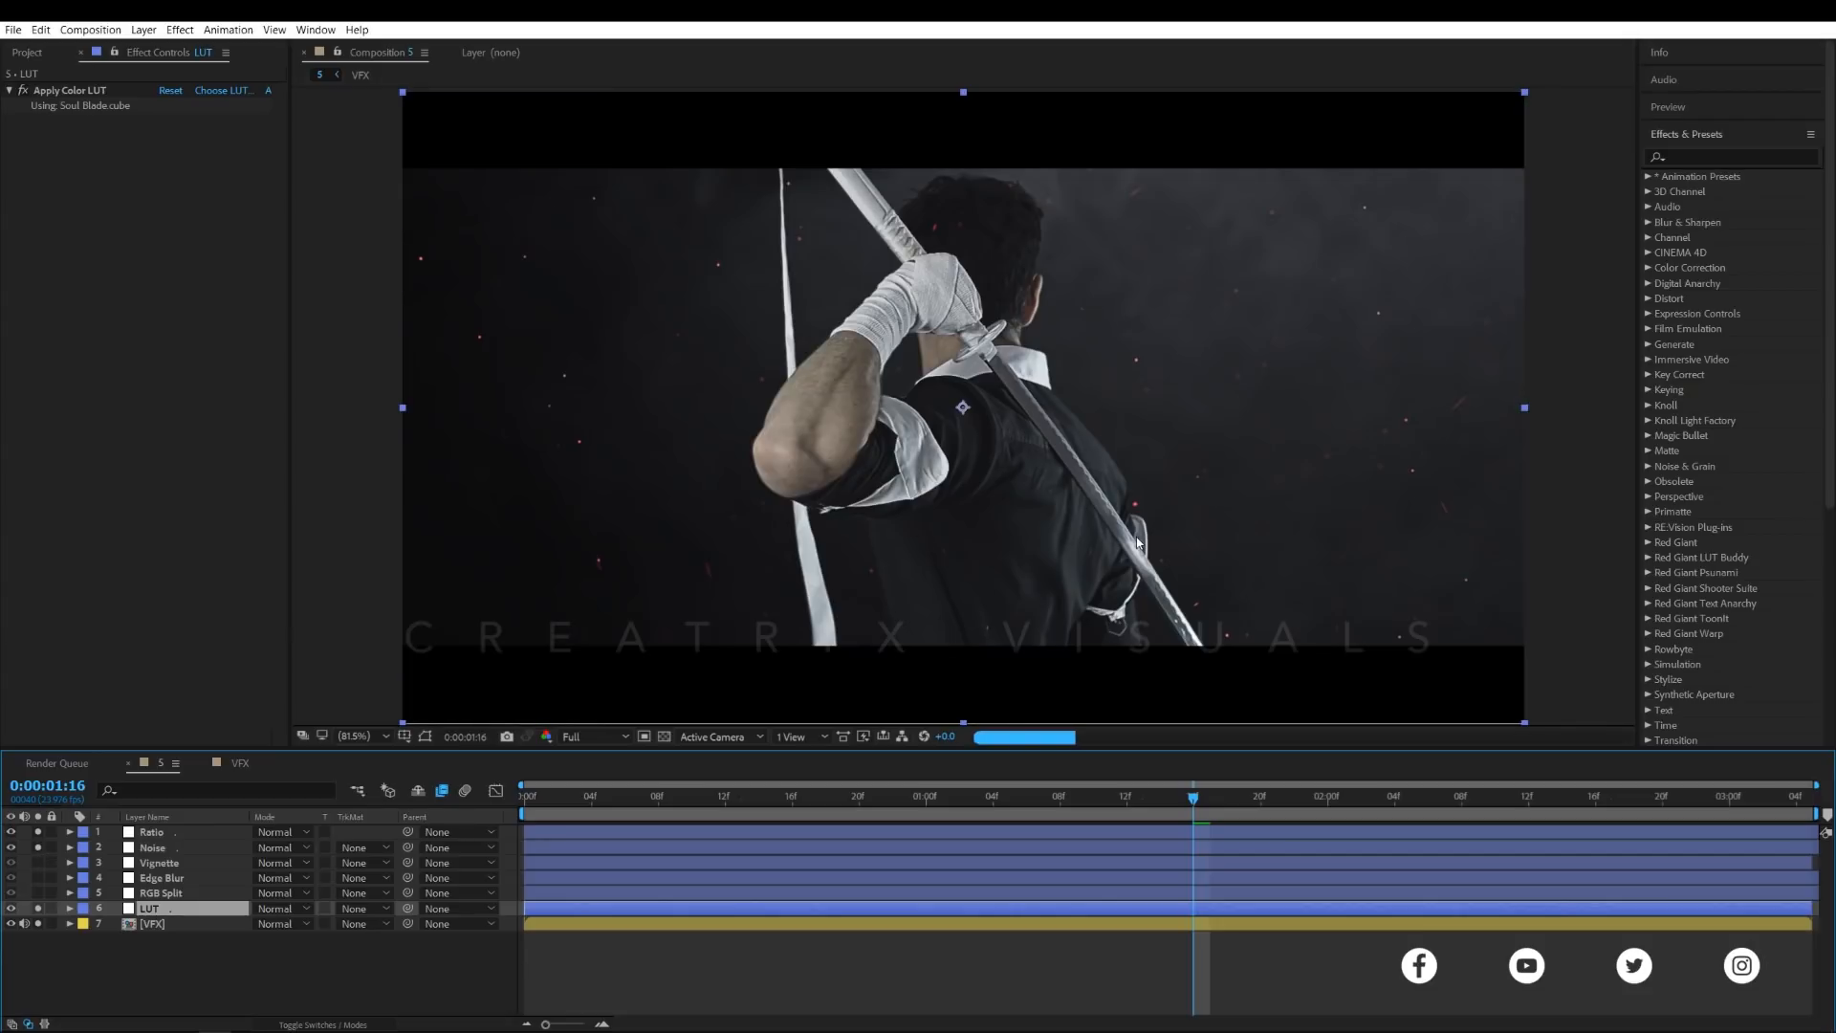
scroll(994, 574, up, 5)
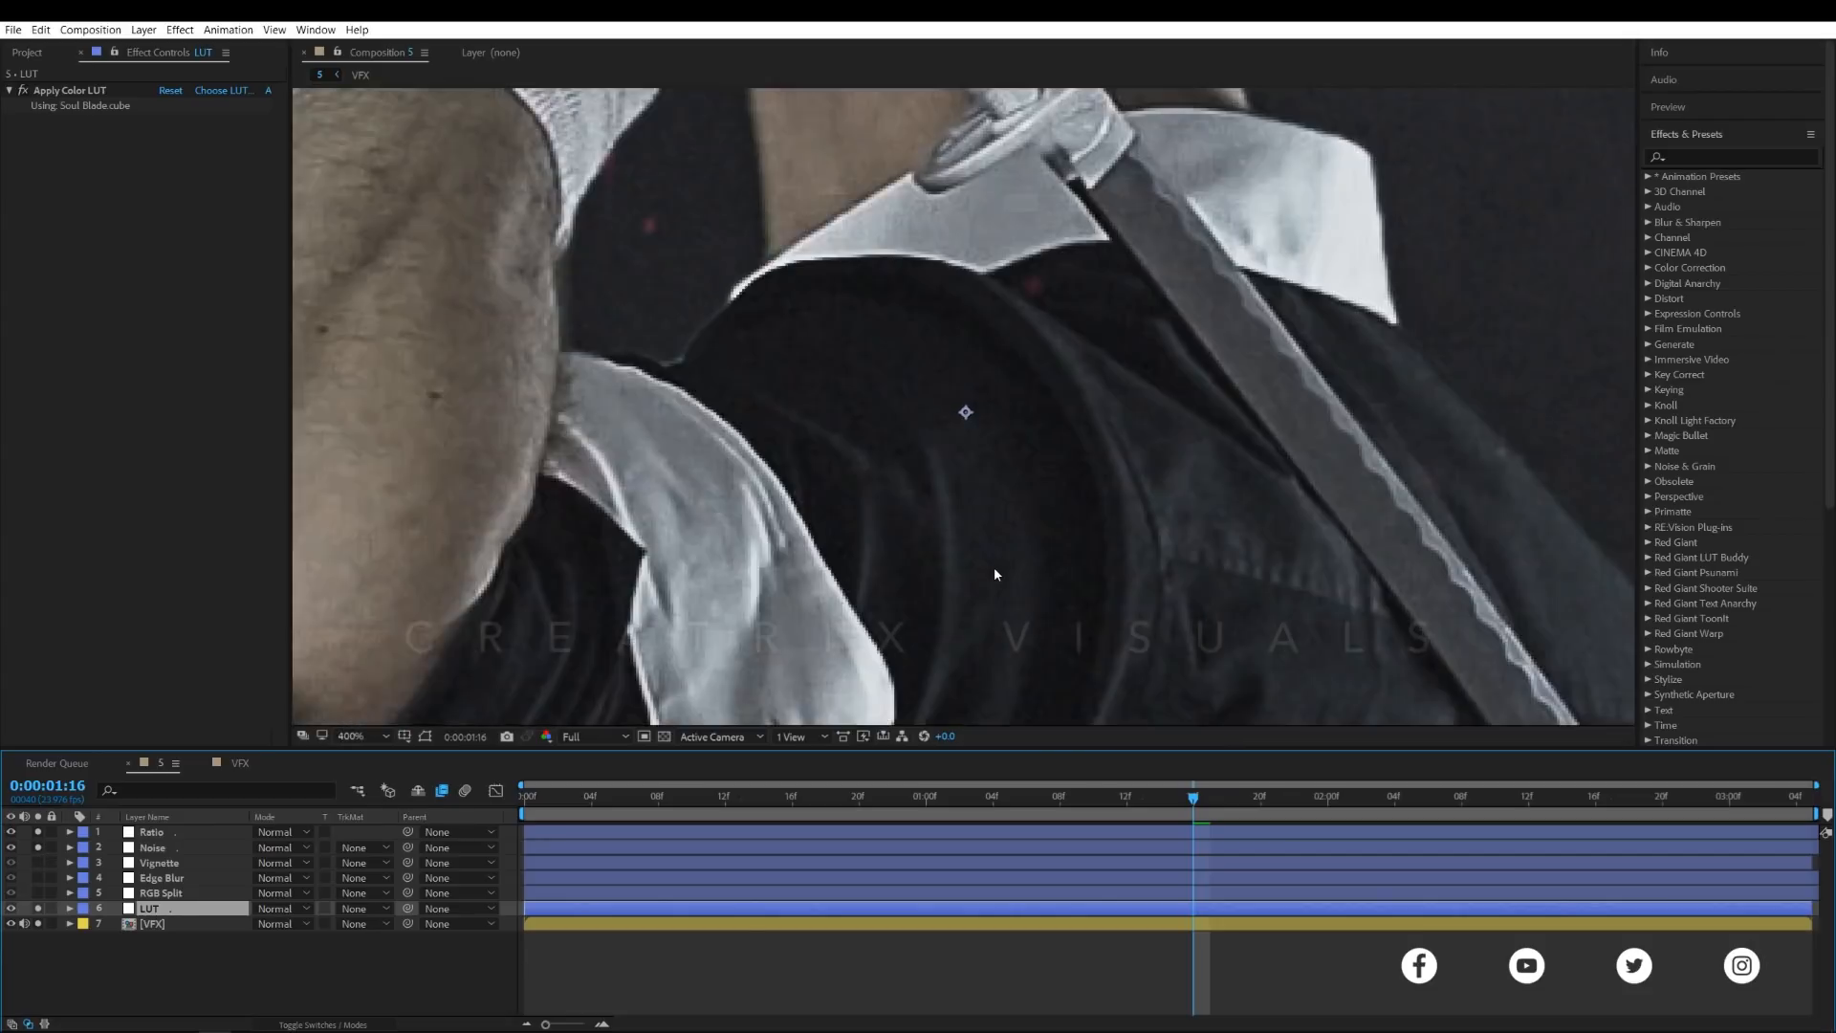
scroll(994, 574, down, 1)
scroll(997, 409, down, 4)
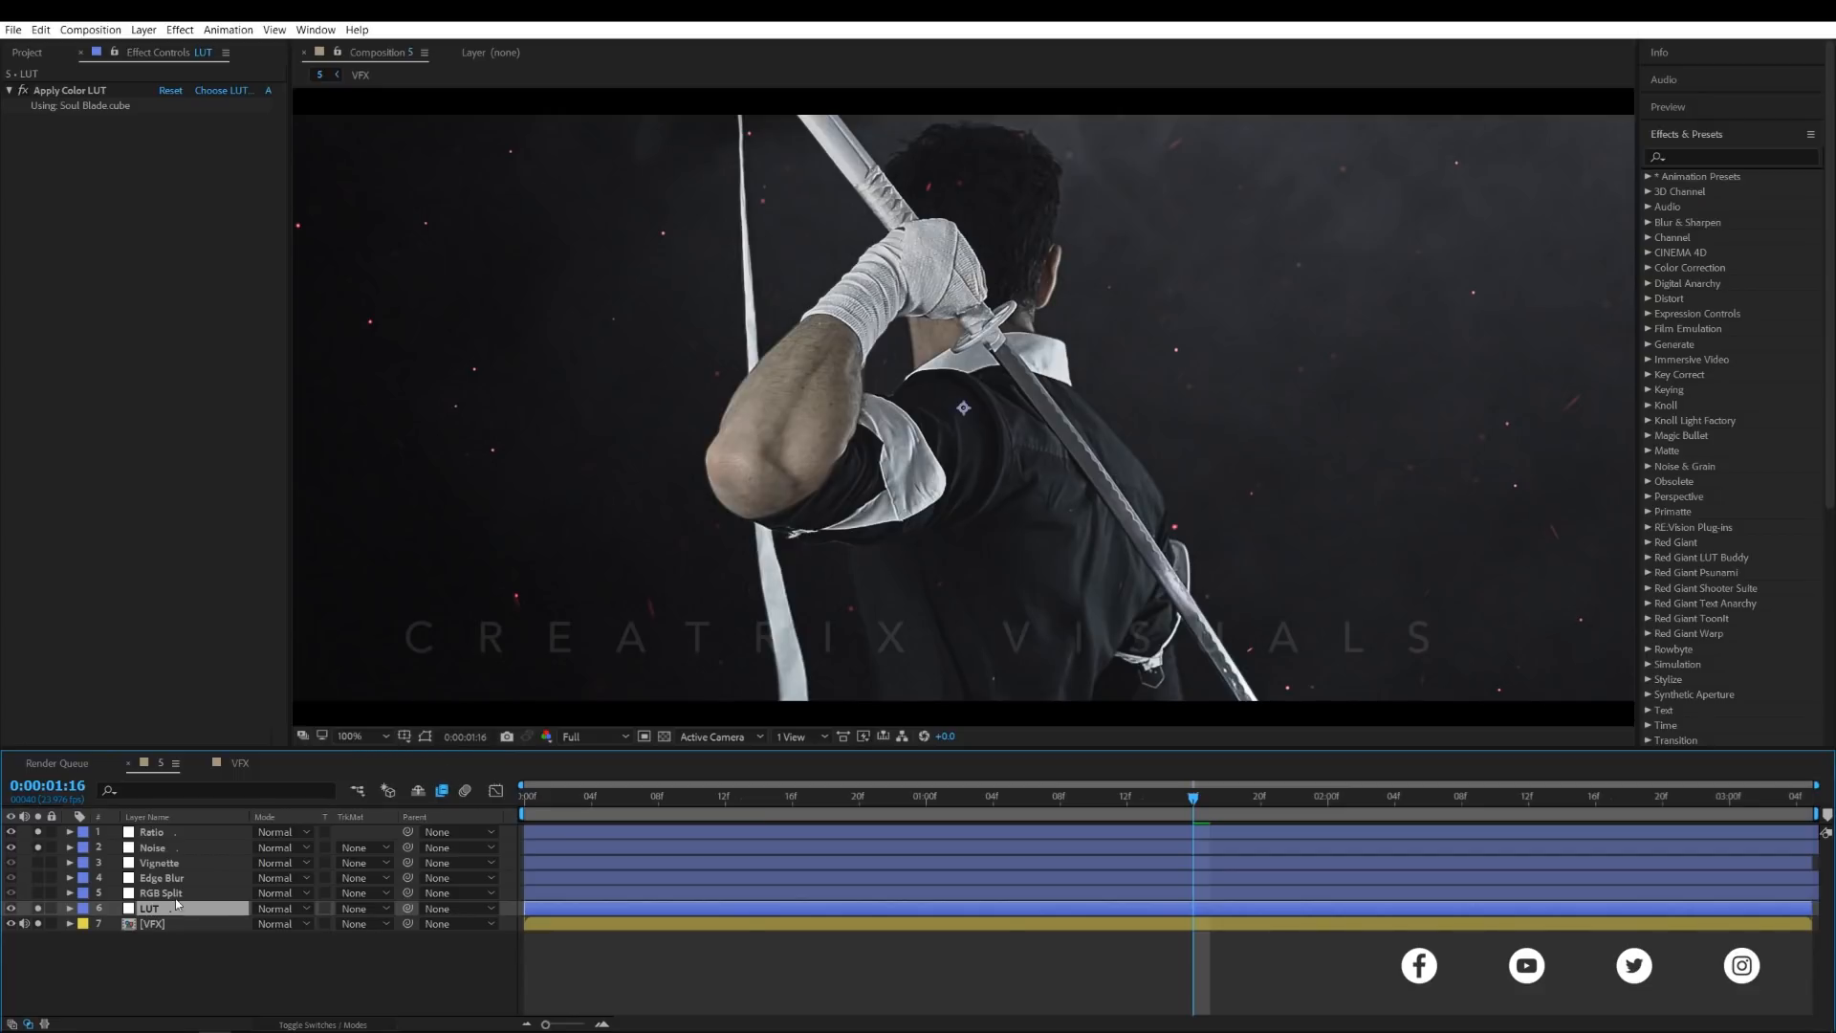
- Revisit the Black Solid 1 layer in the VFX precomp and return to main composition 5
click(238, 763)
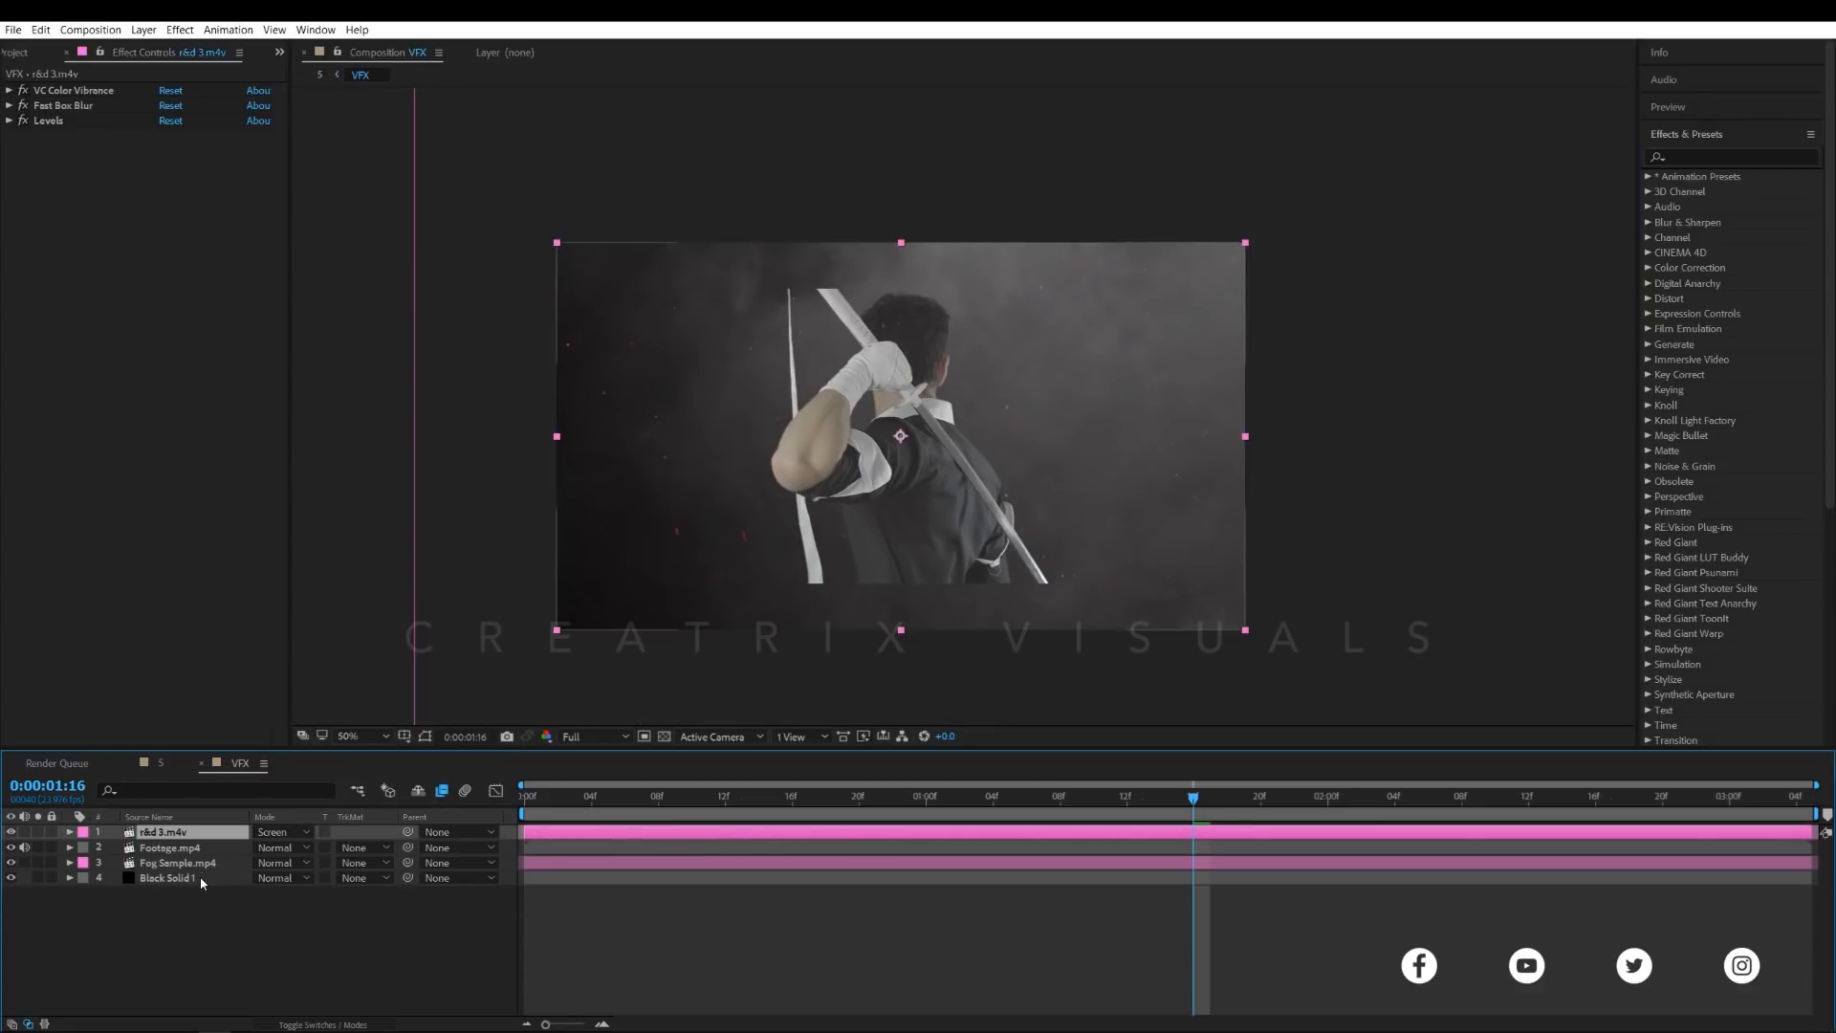
click(199, 876)
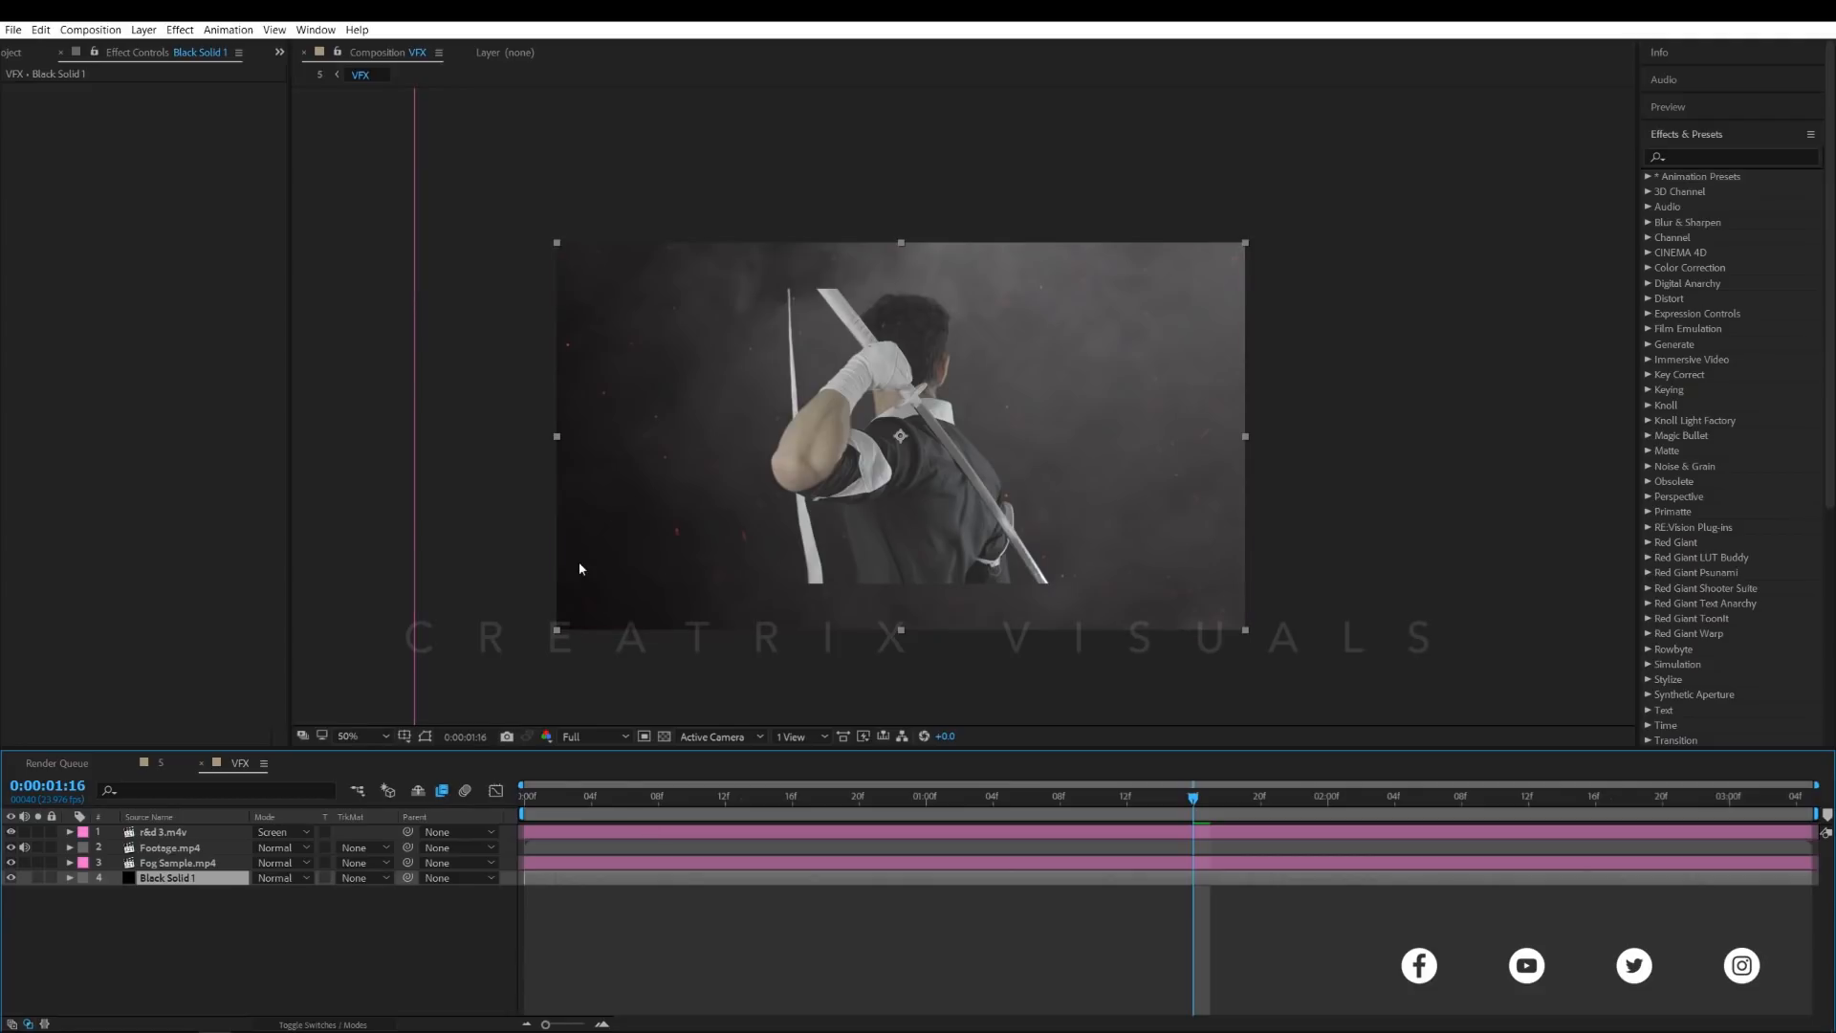
click(157, 763)
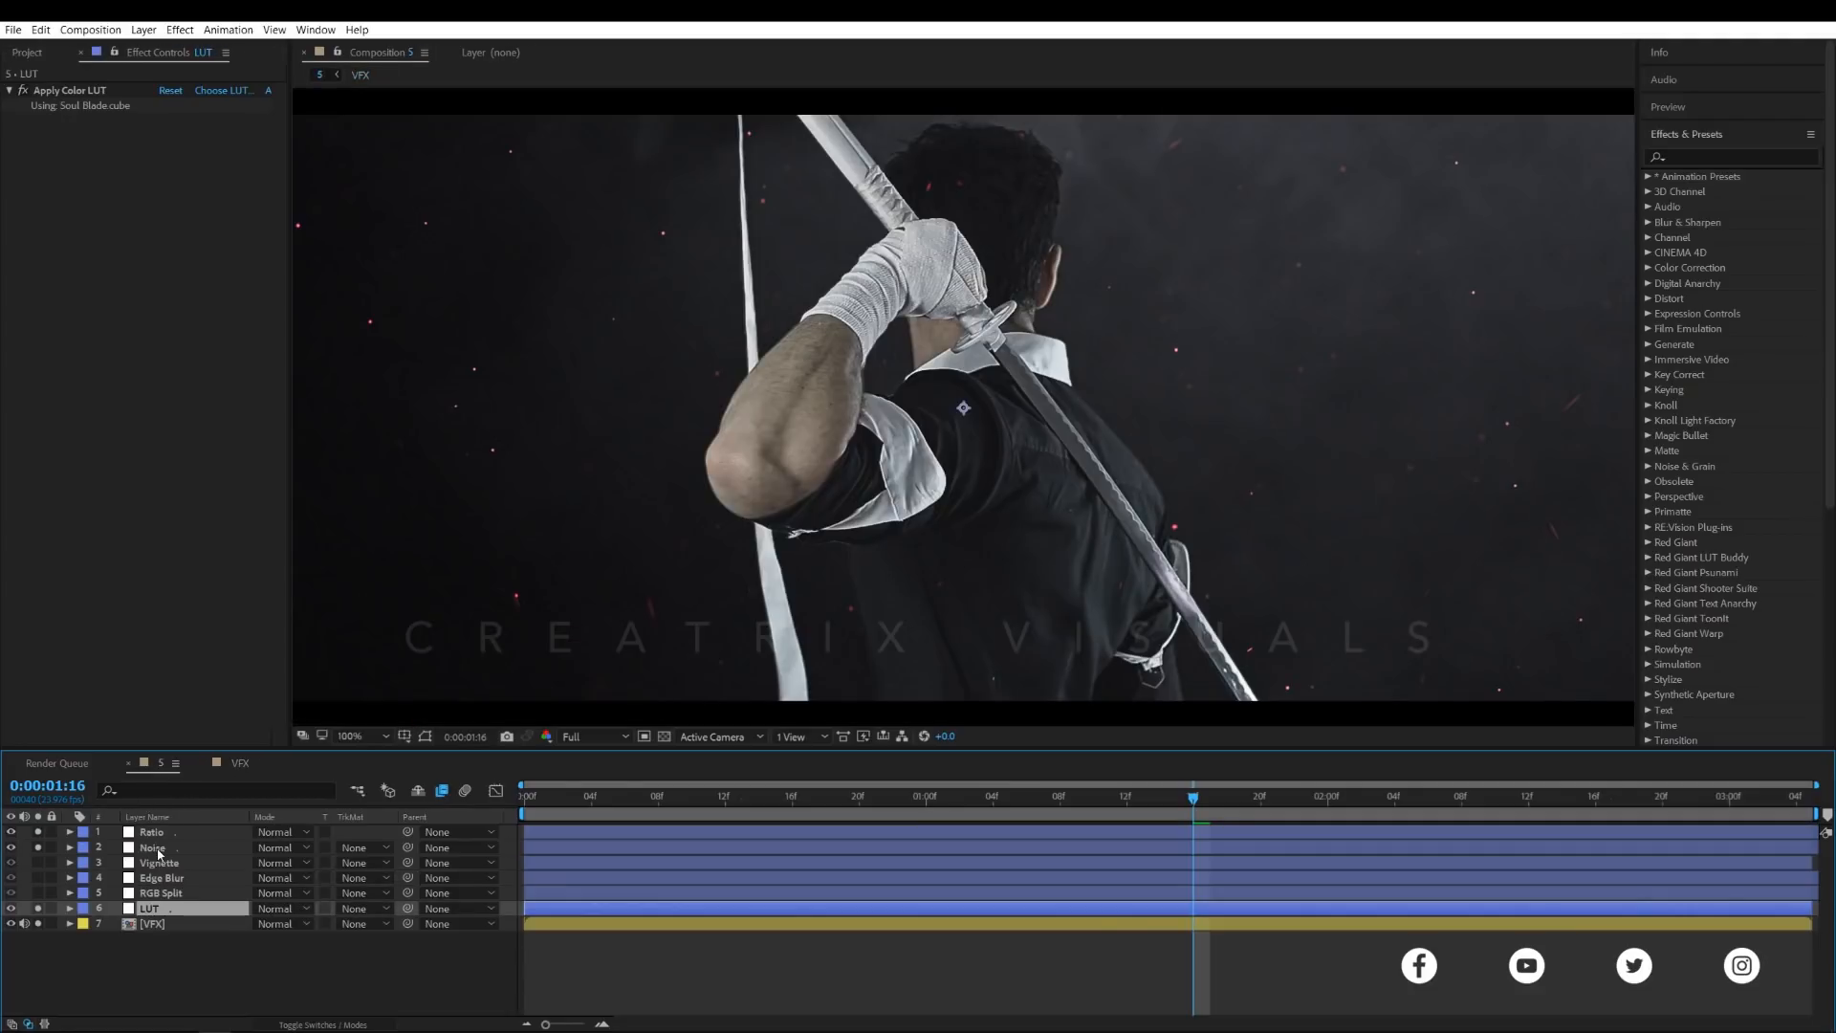
- Review the Noise layer's Add Grain settings, compare the grain up close and locate Add Grain among the Noise & Grain effects
key(period)
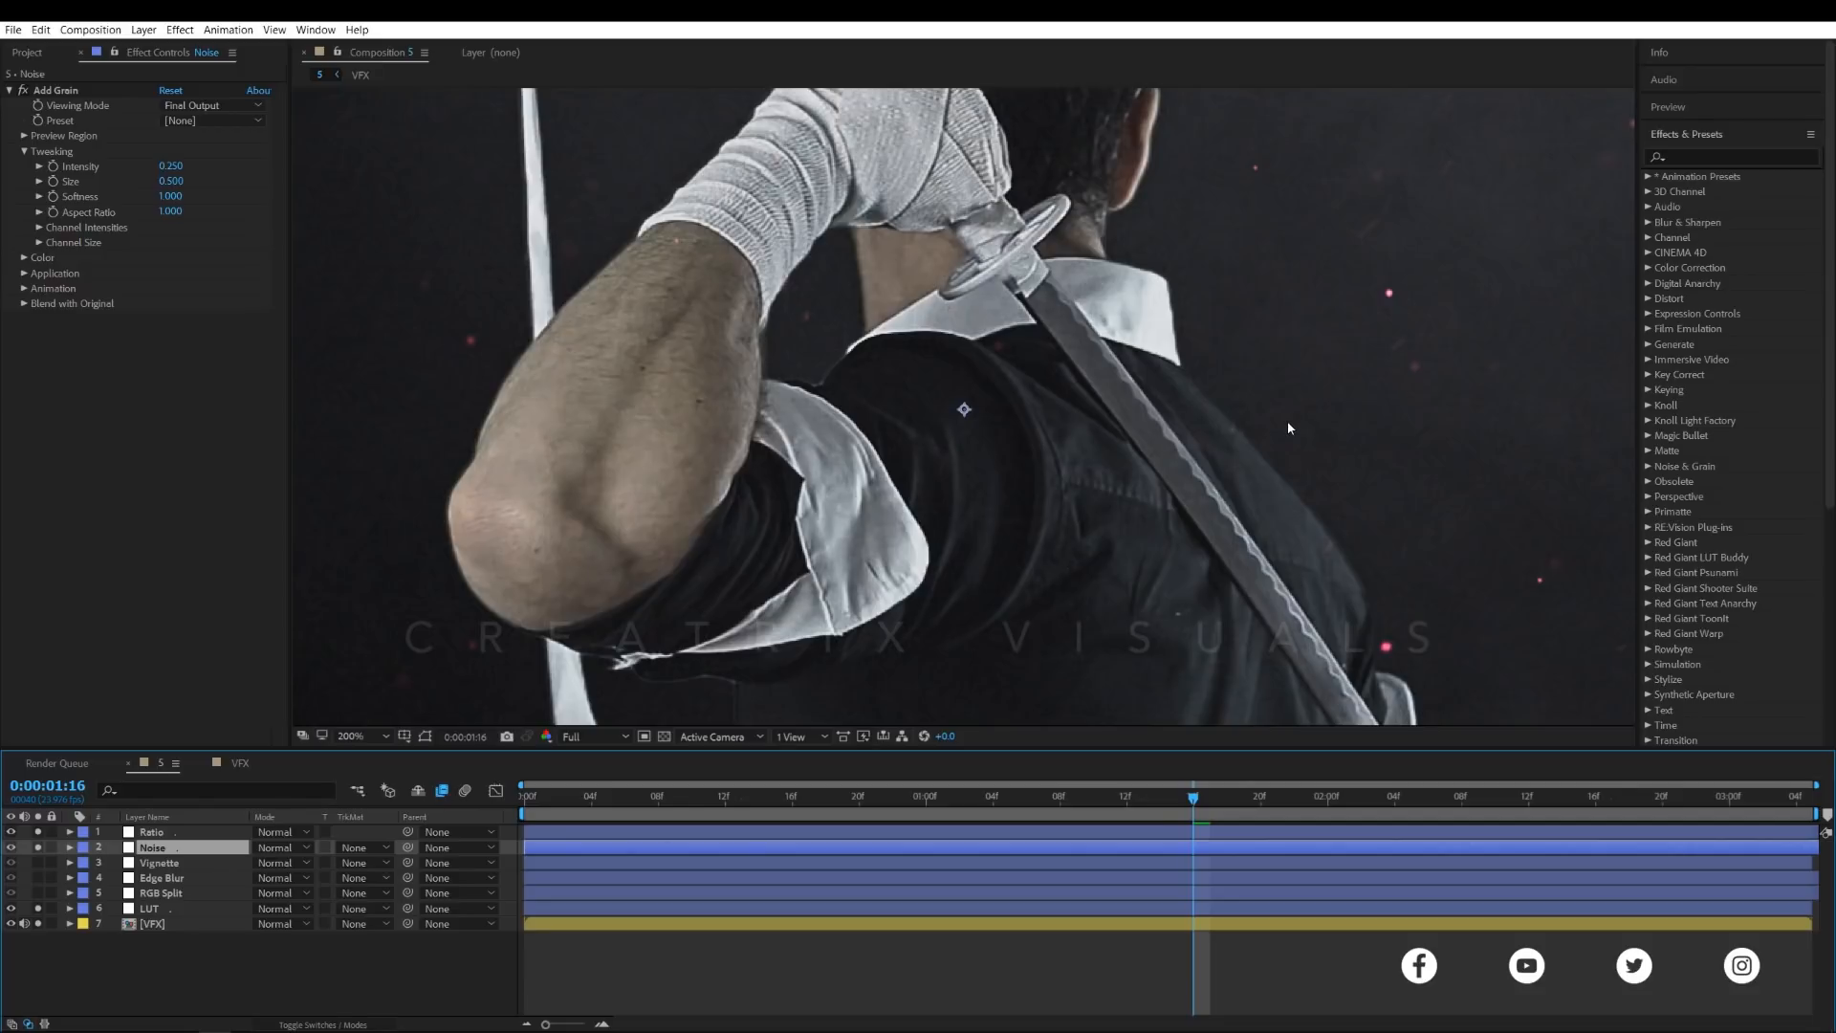
key(comma)
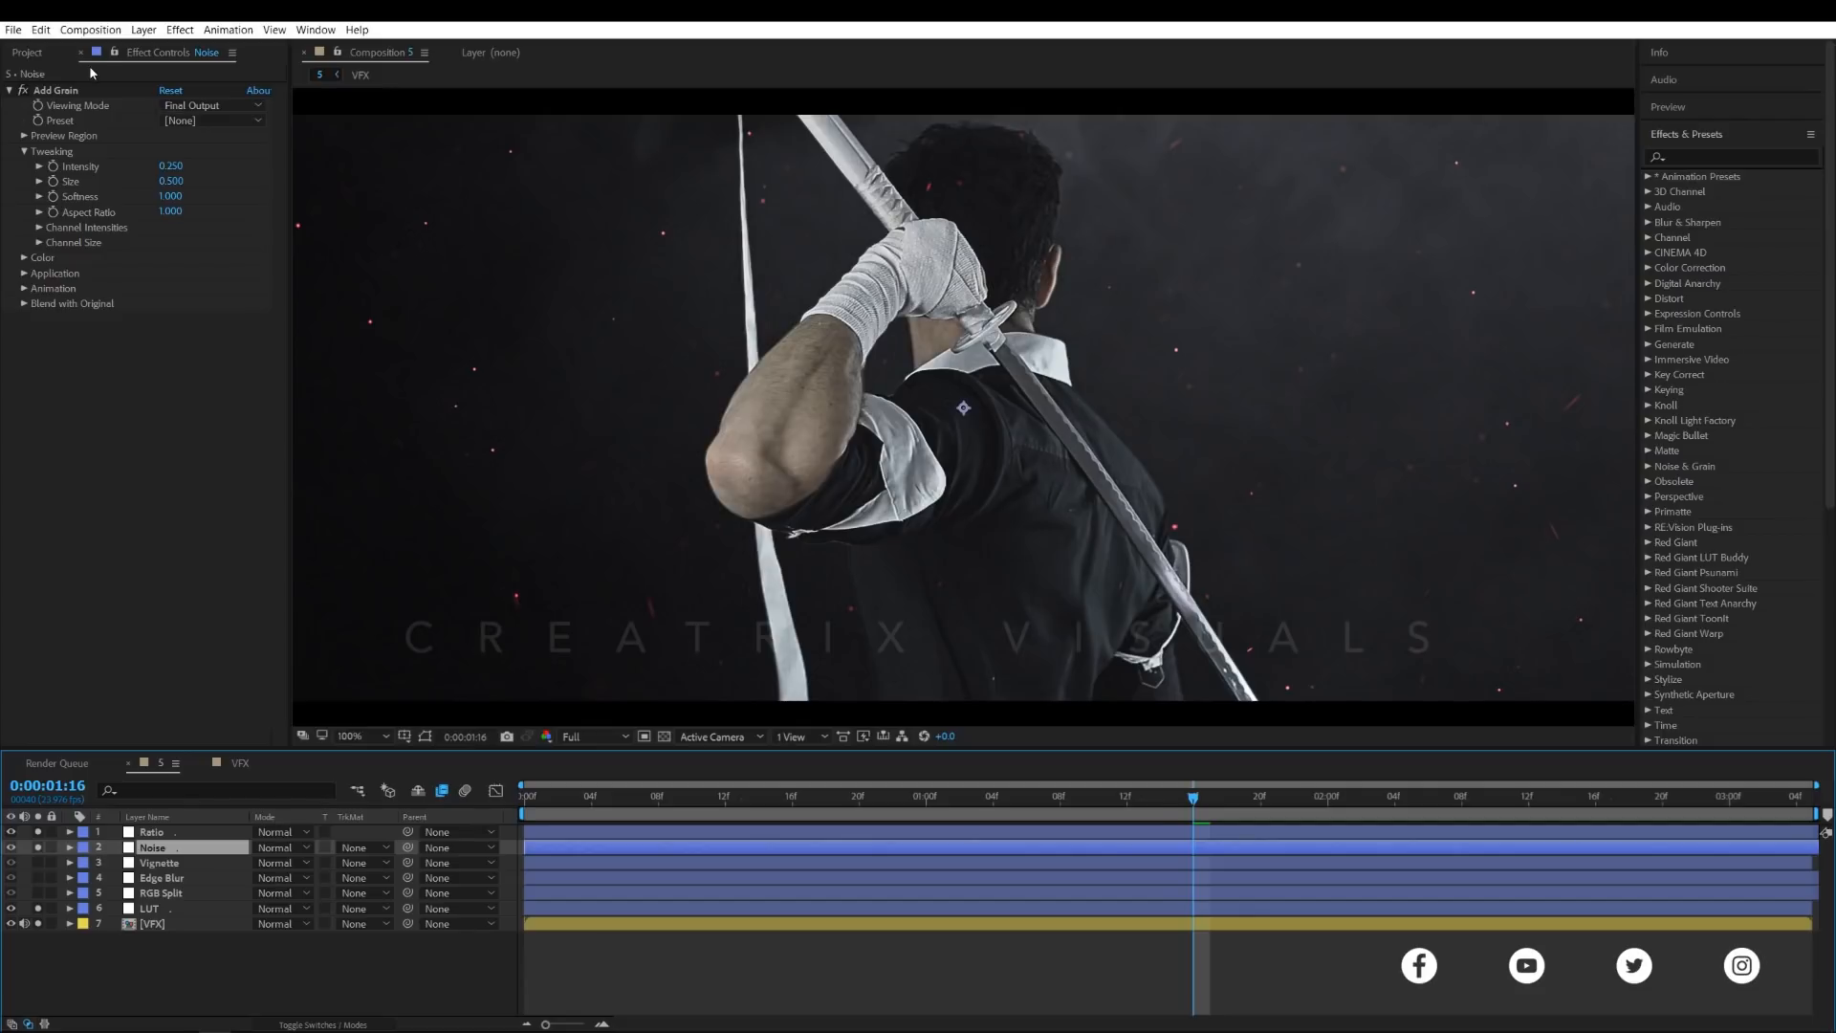
click(180, 29)
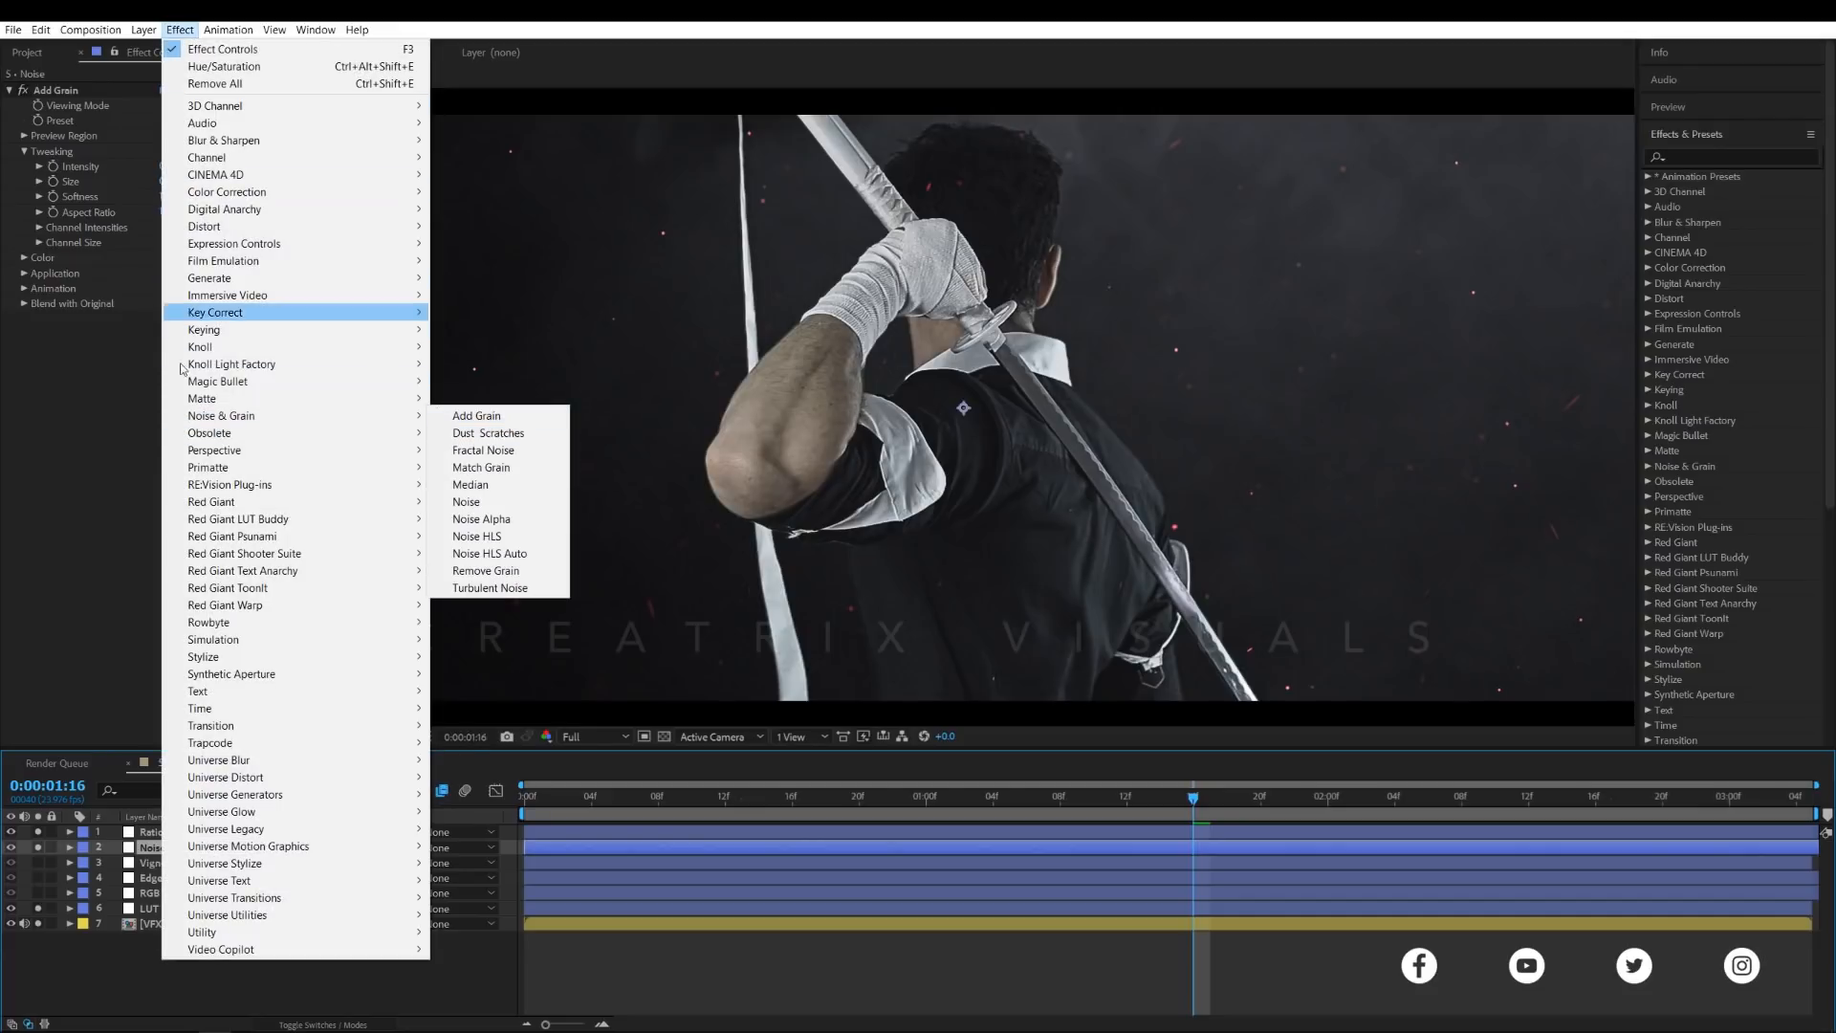
click(85, 358)
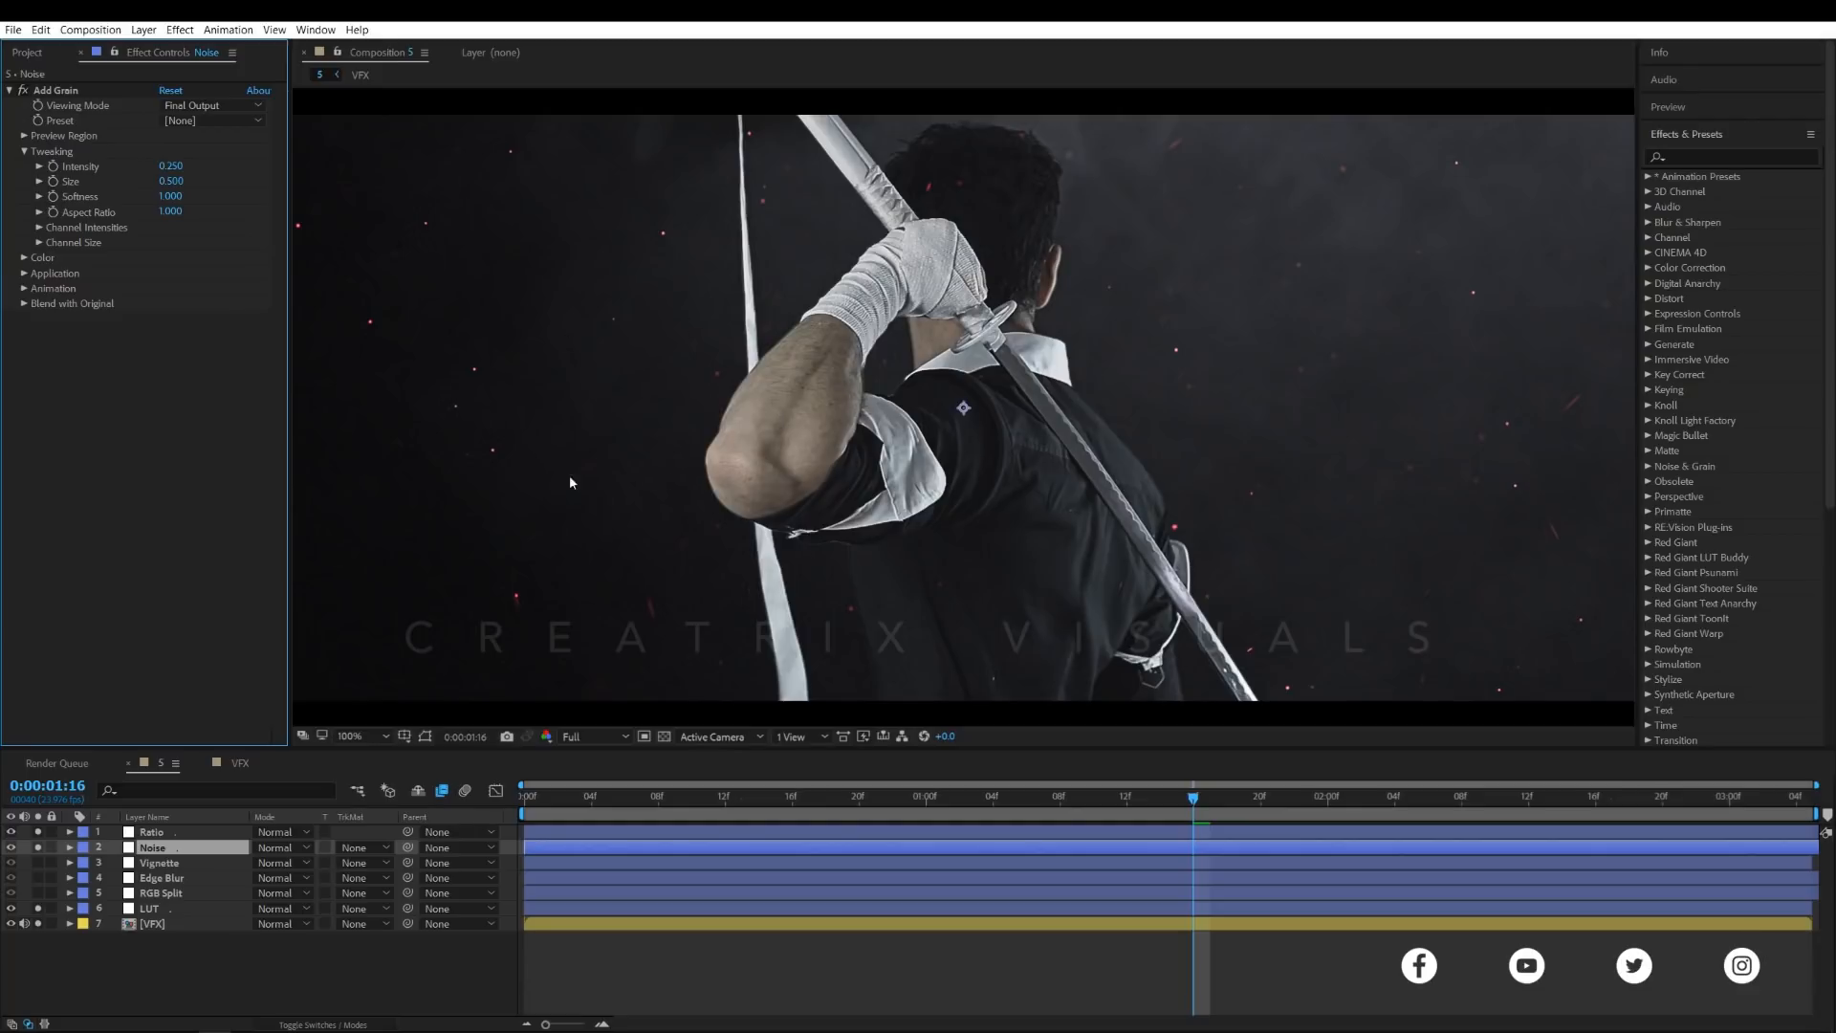
- Solo the Vignette layer and show its Curves effect and elliptical mask outline
click(38, 863)
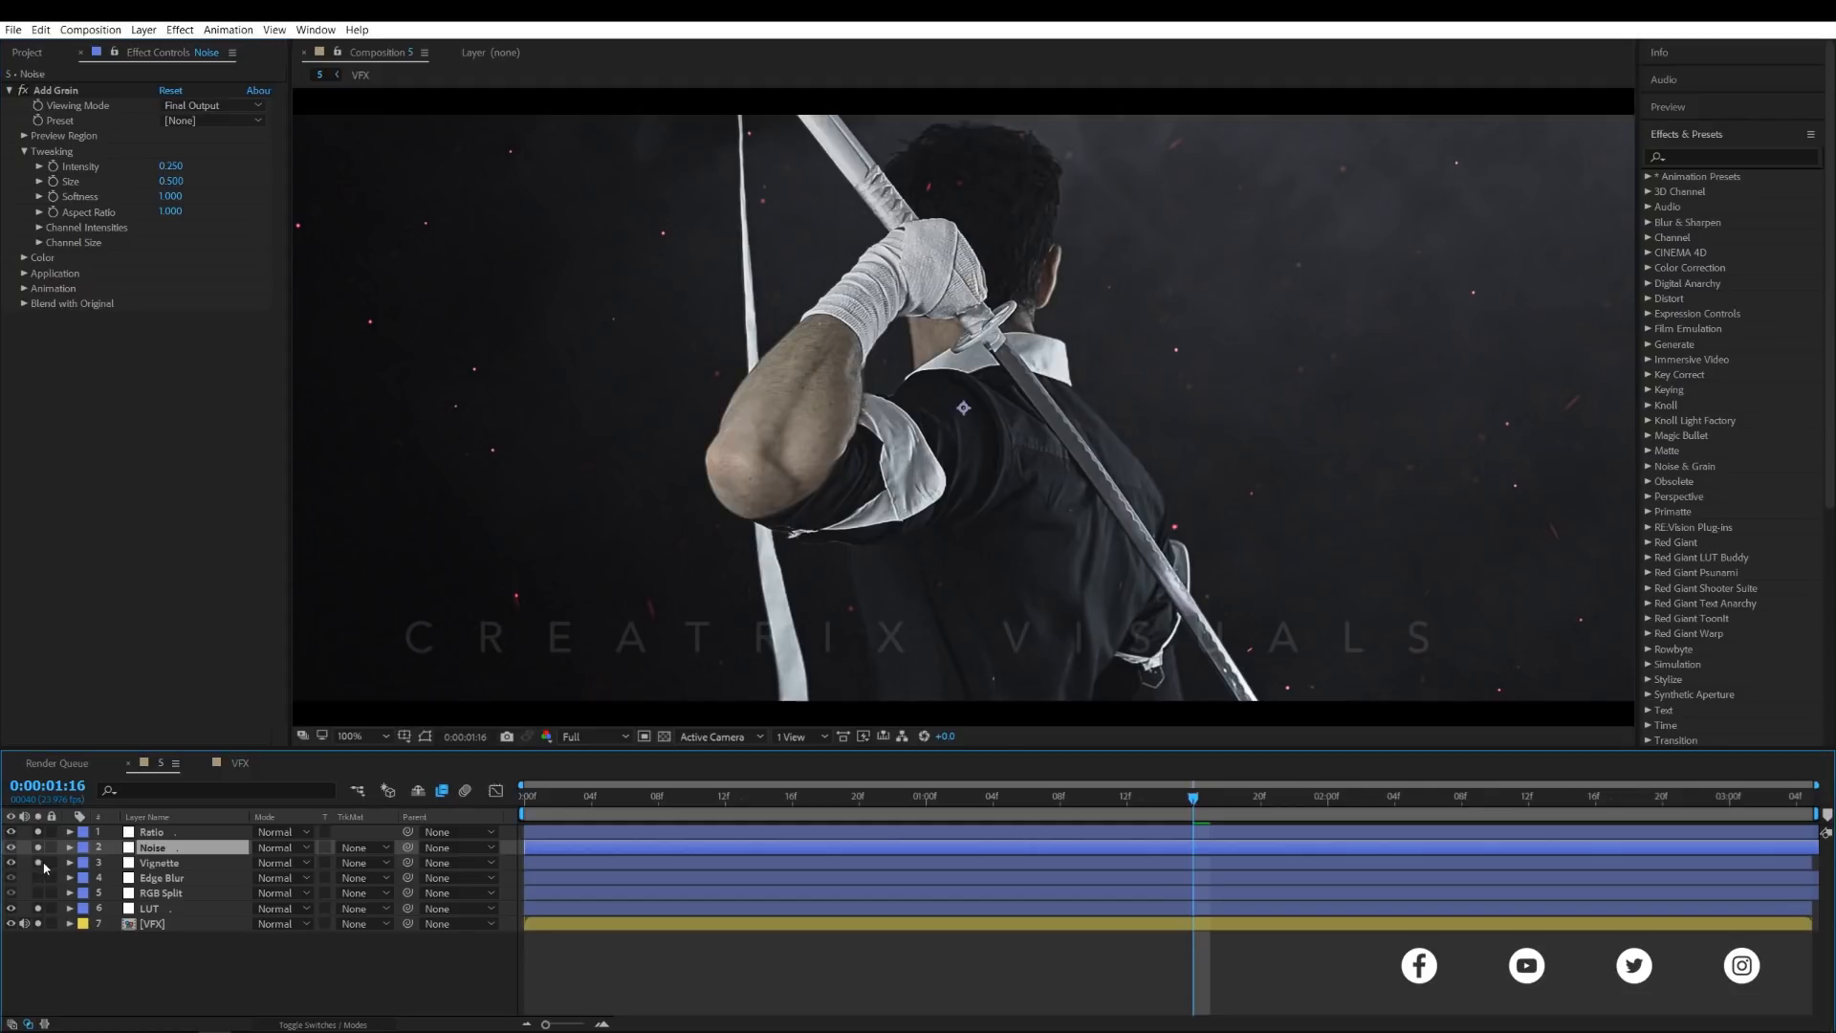
click(148, 868)
key(comma)
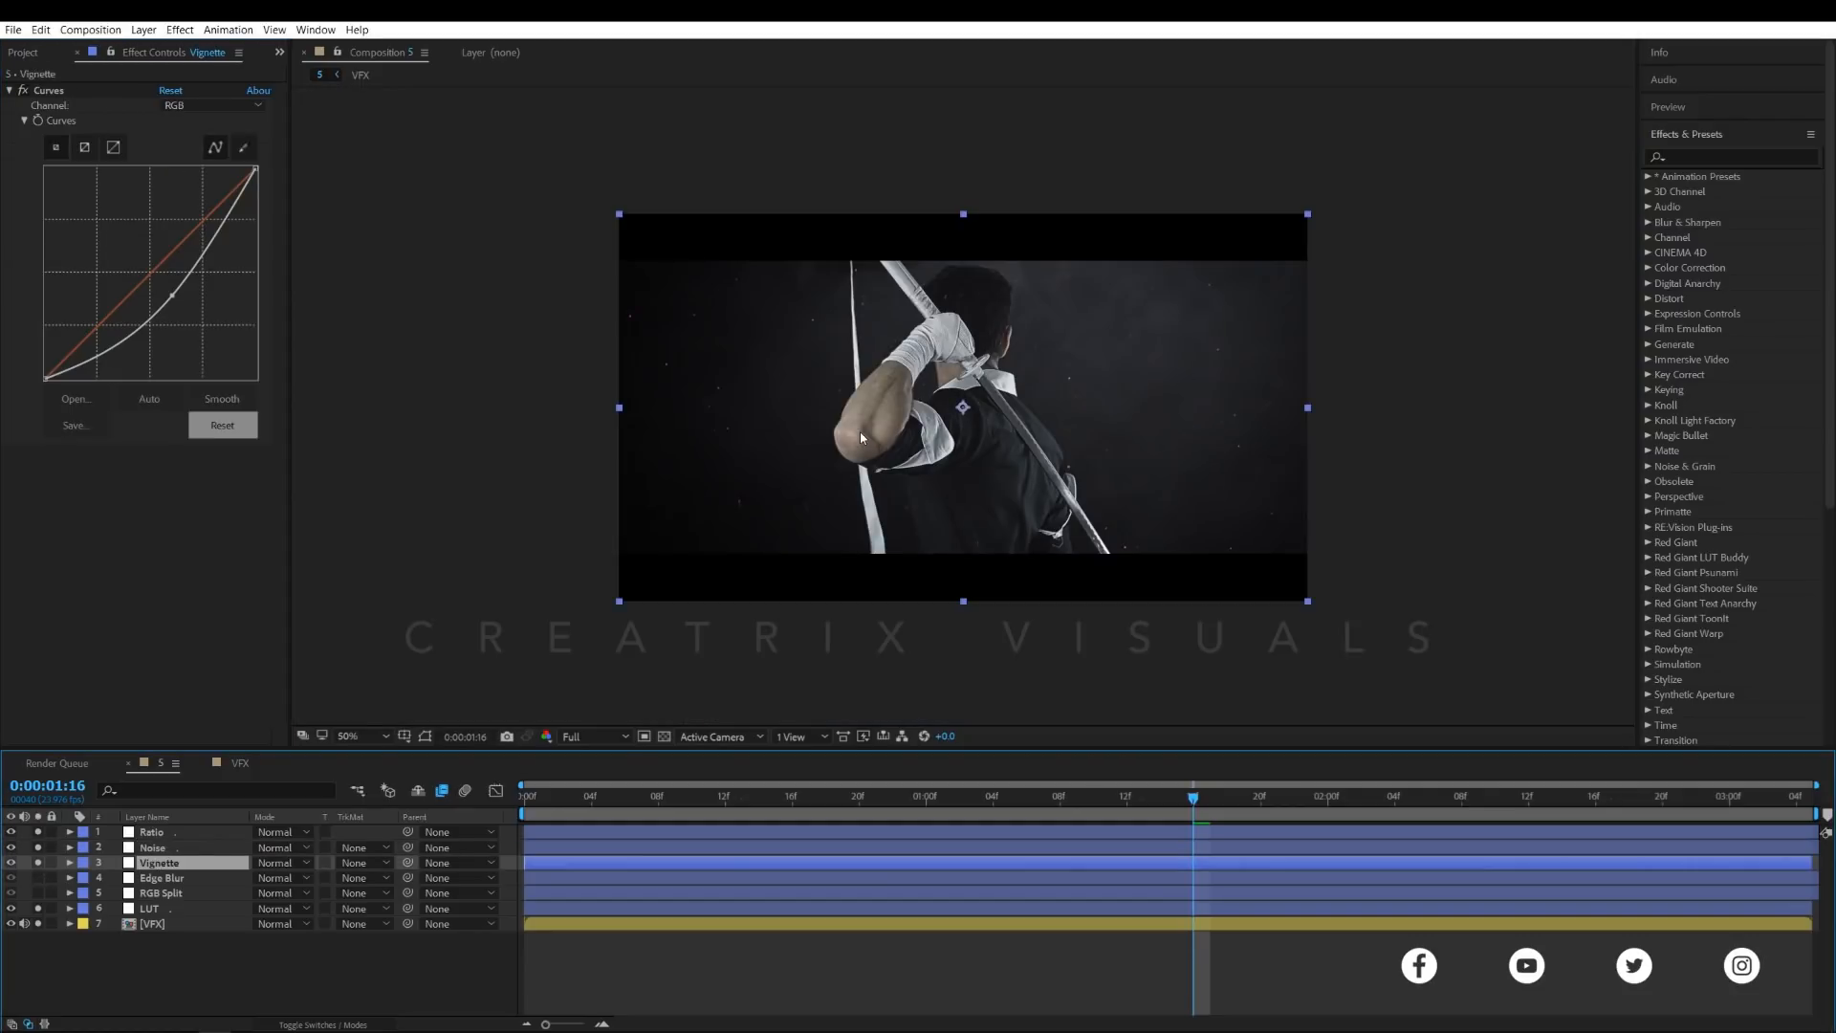
click(426, 735)
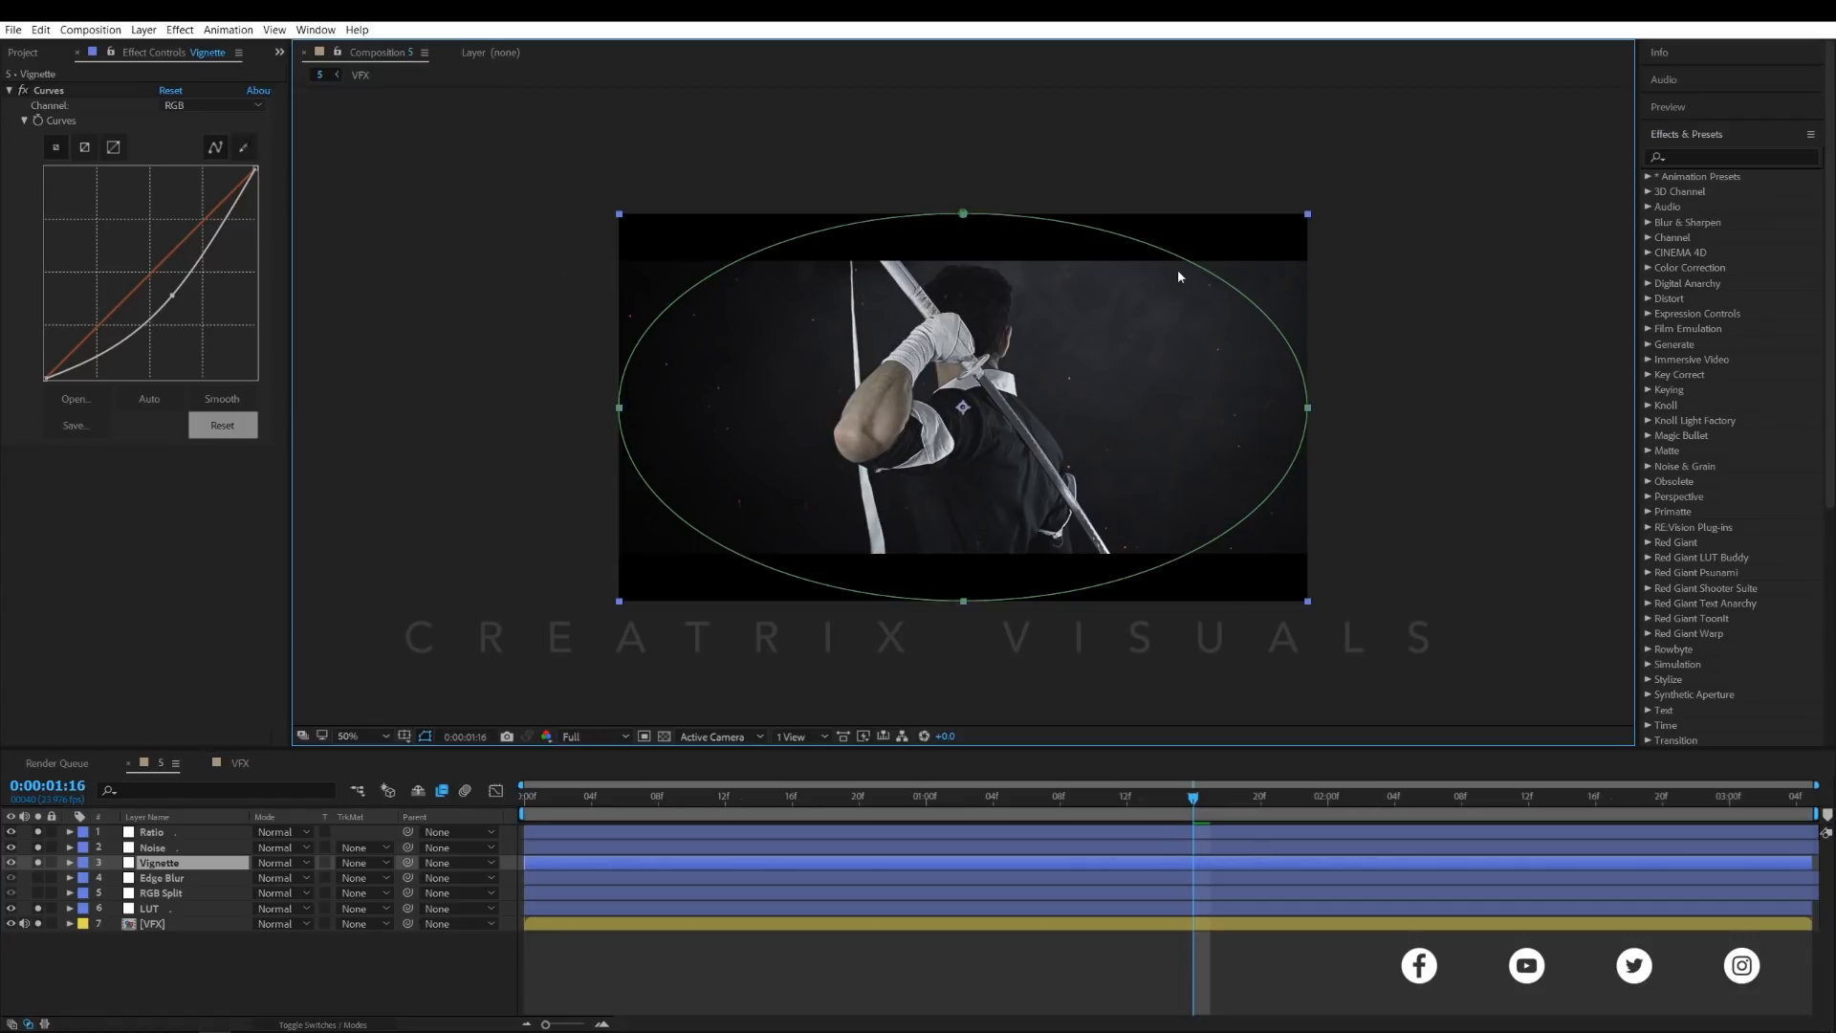
click(179, 30)
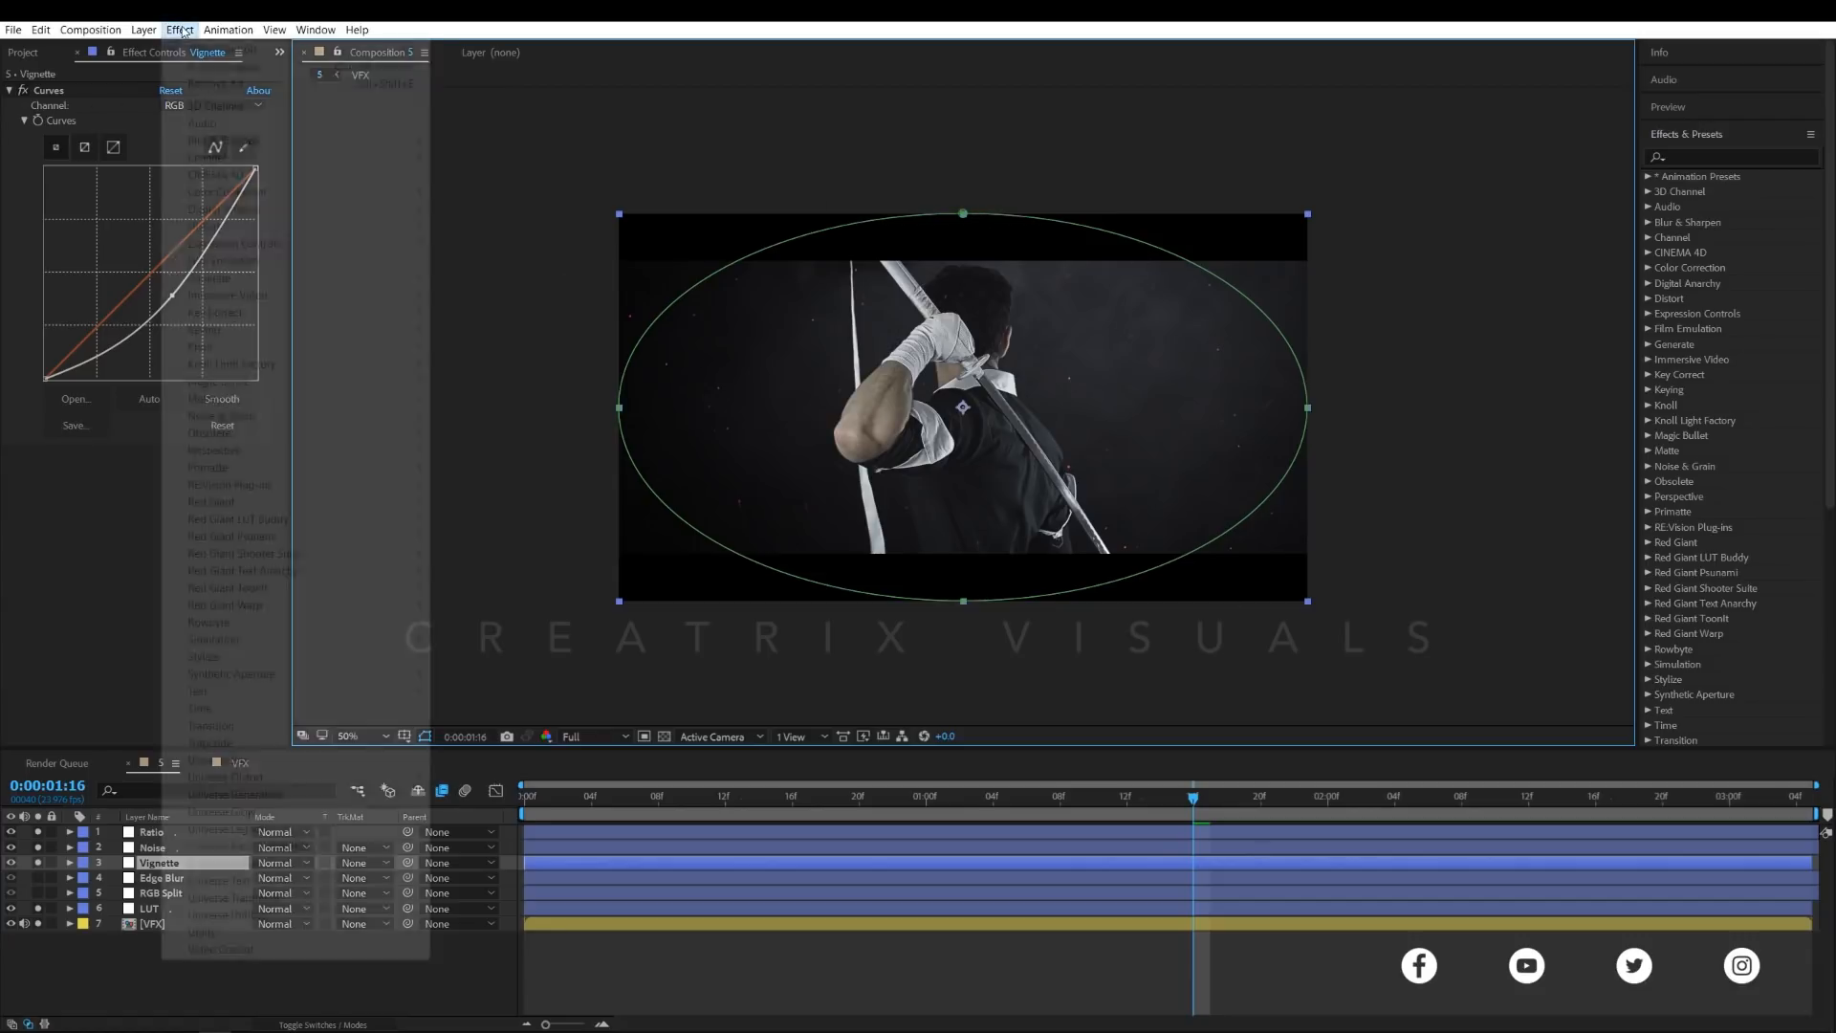
click(222, 49)
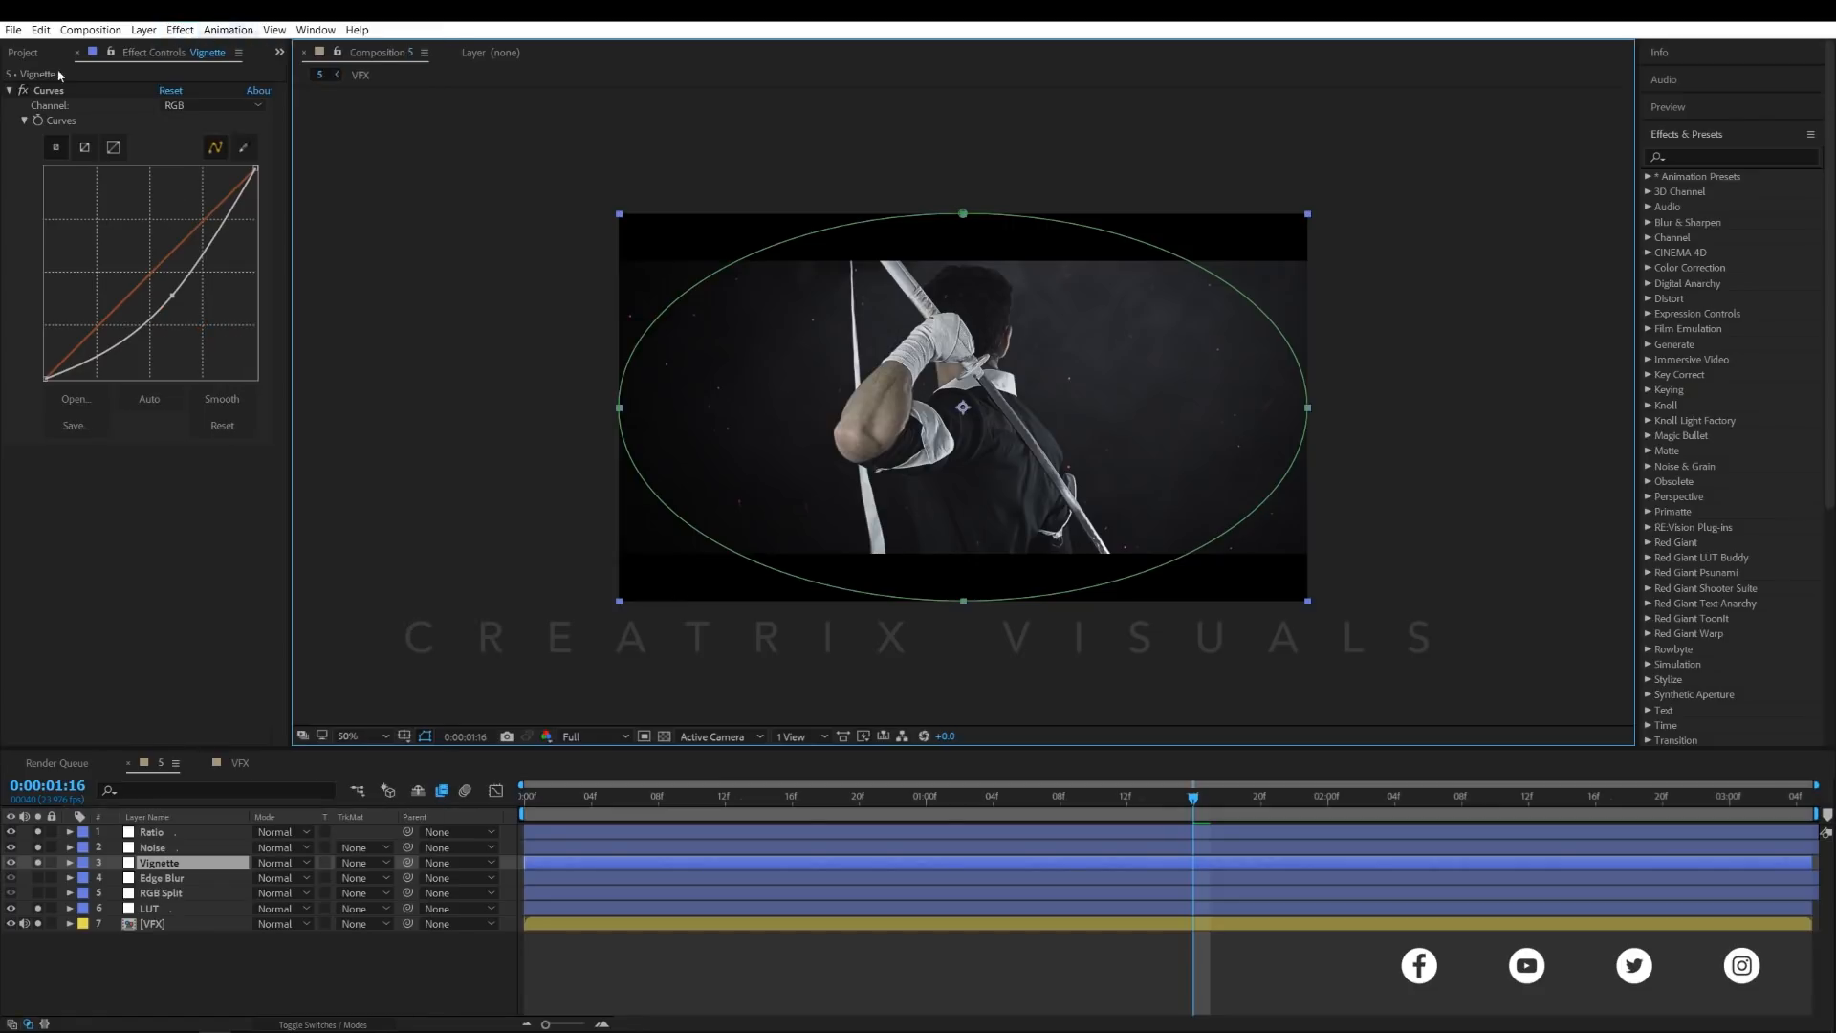
click(307, 32)
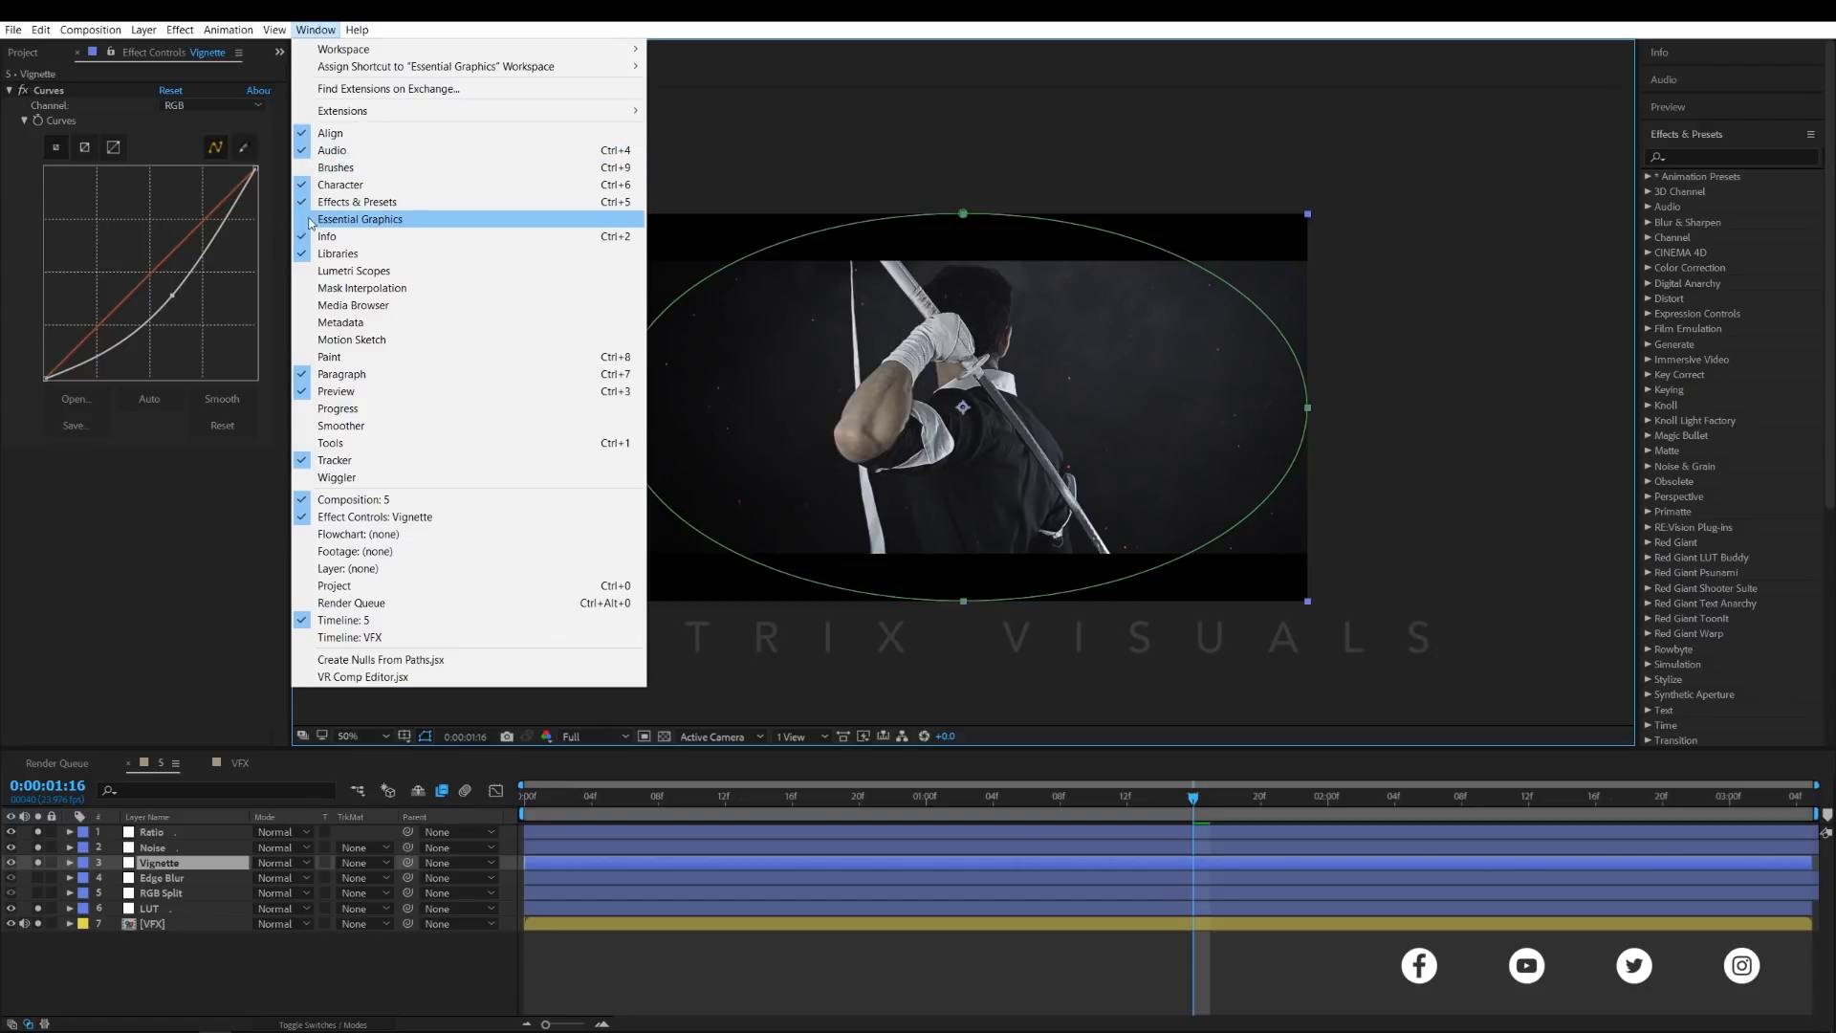
click(359, 219)
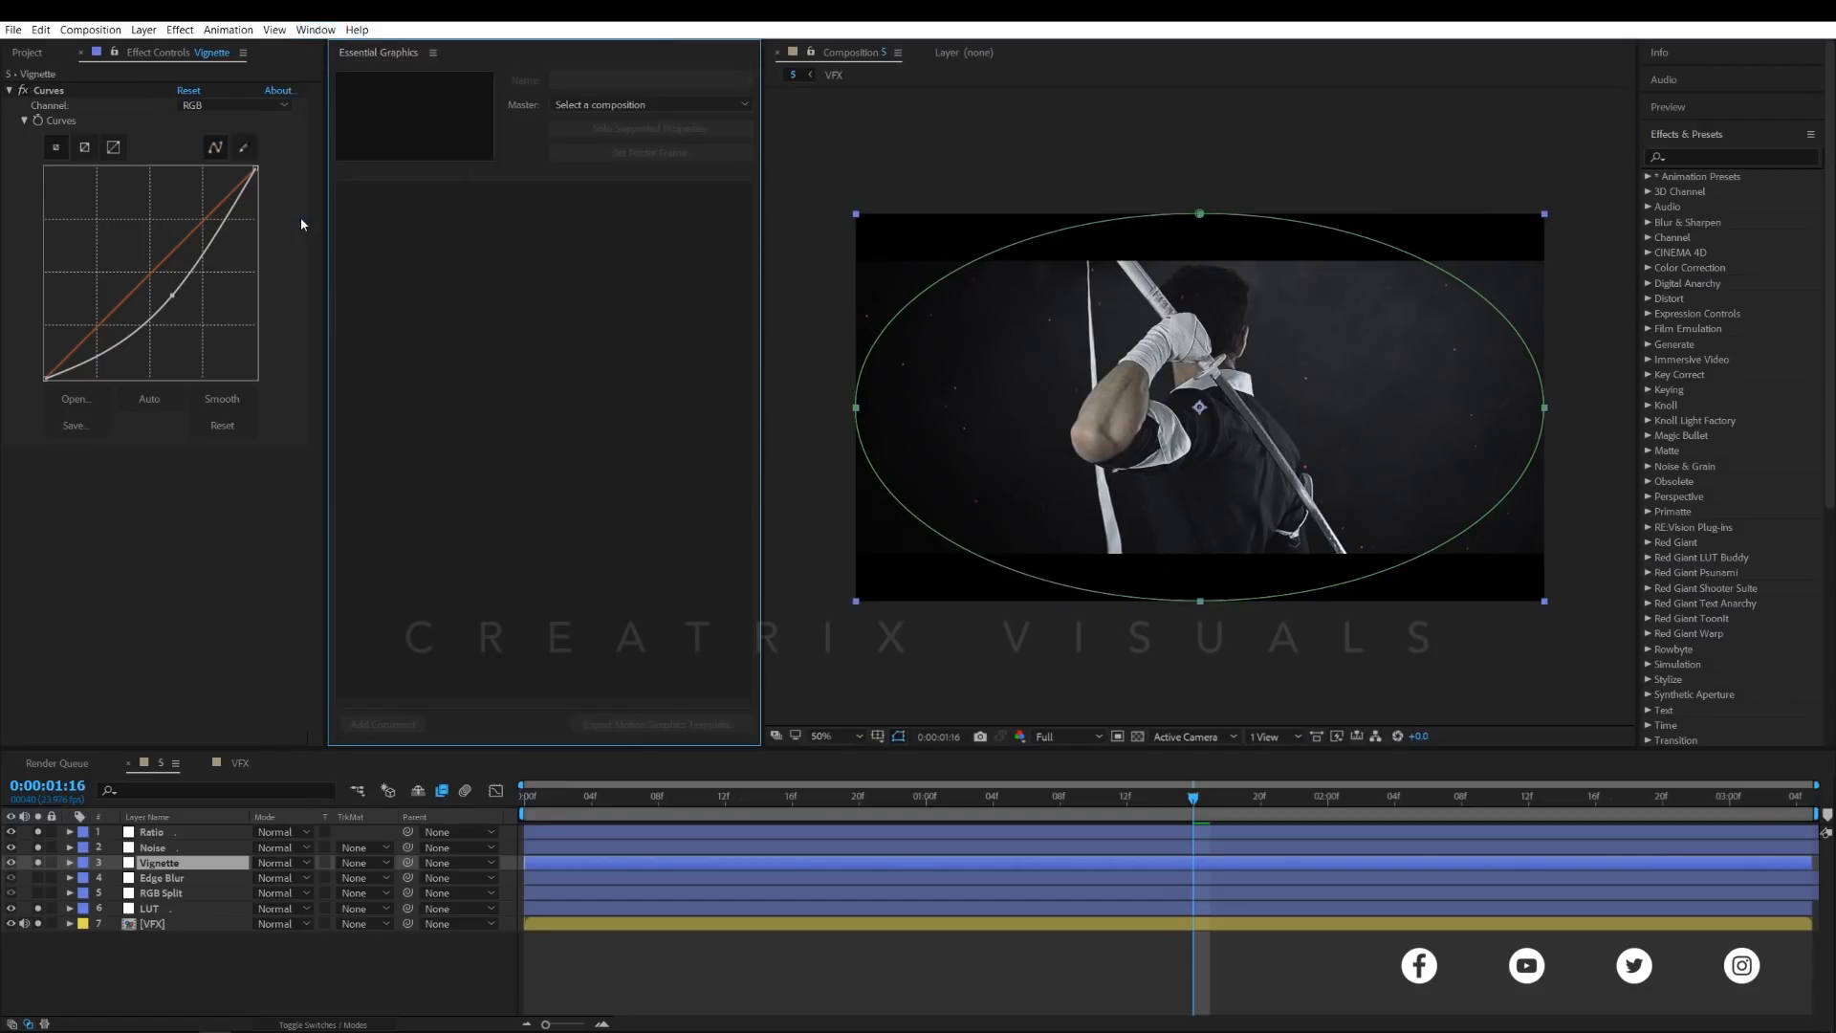
key(ctrl+Up)
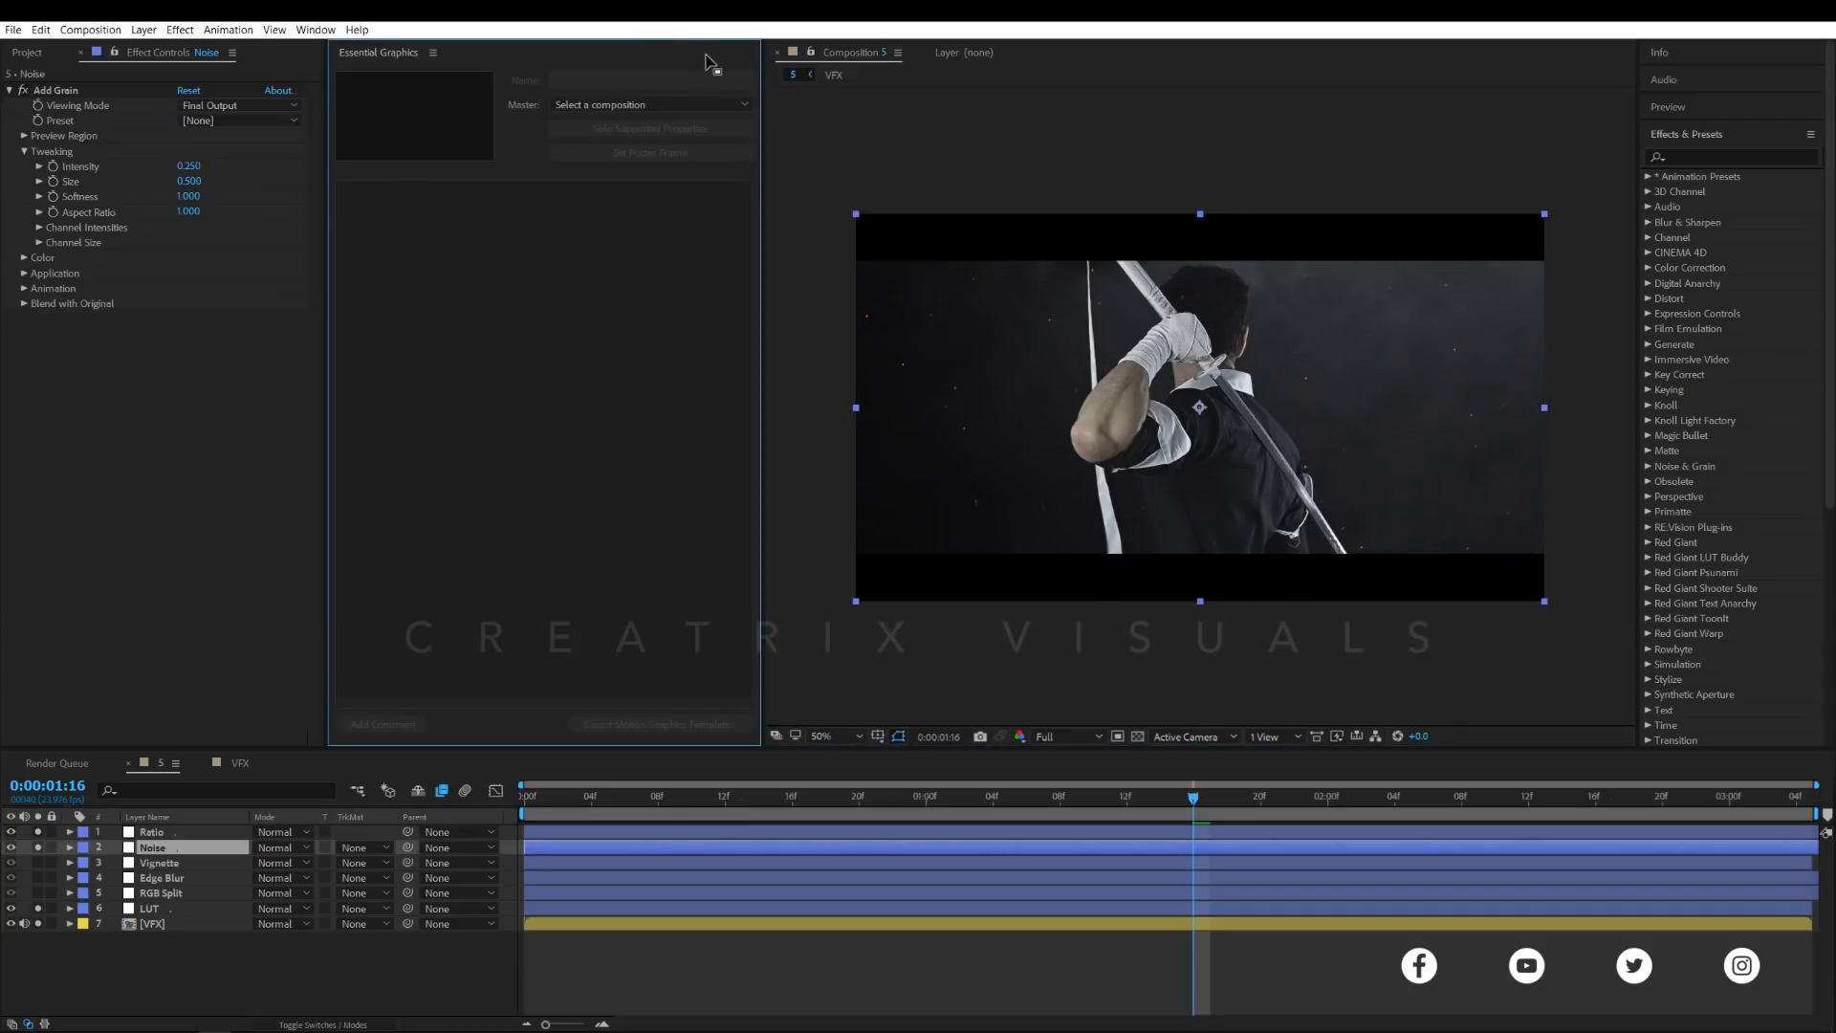
click(317, 30)
mouse_move(344, 49)
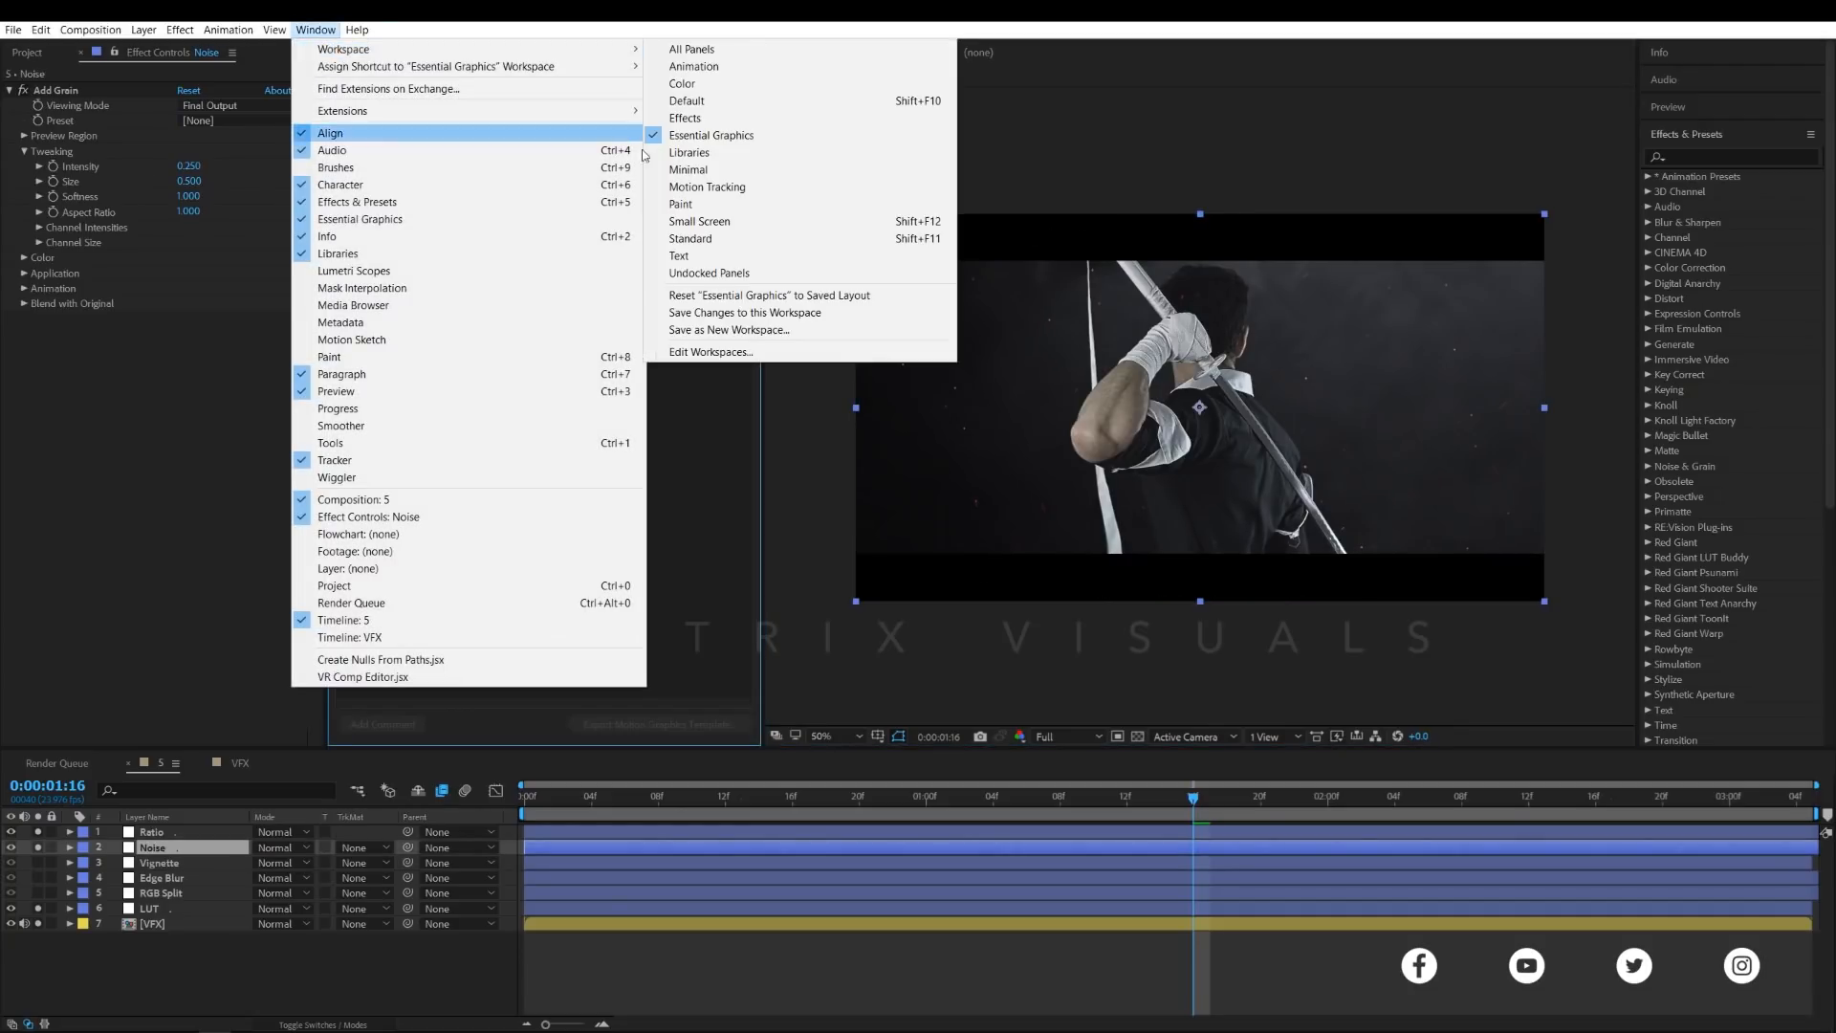
click(655, 135)
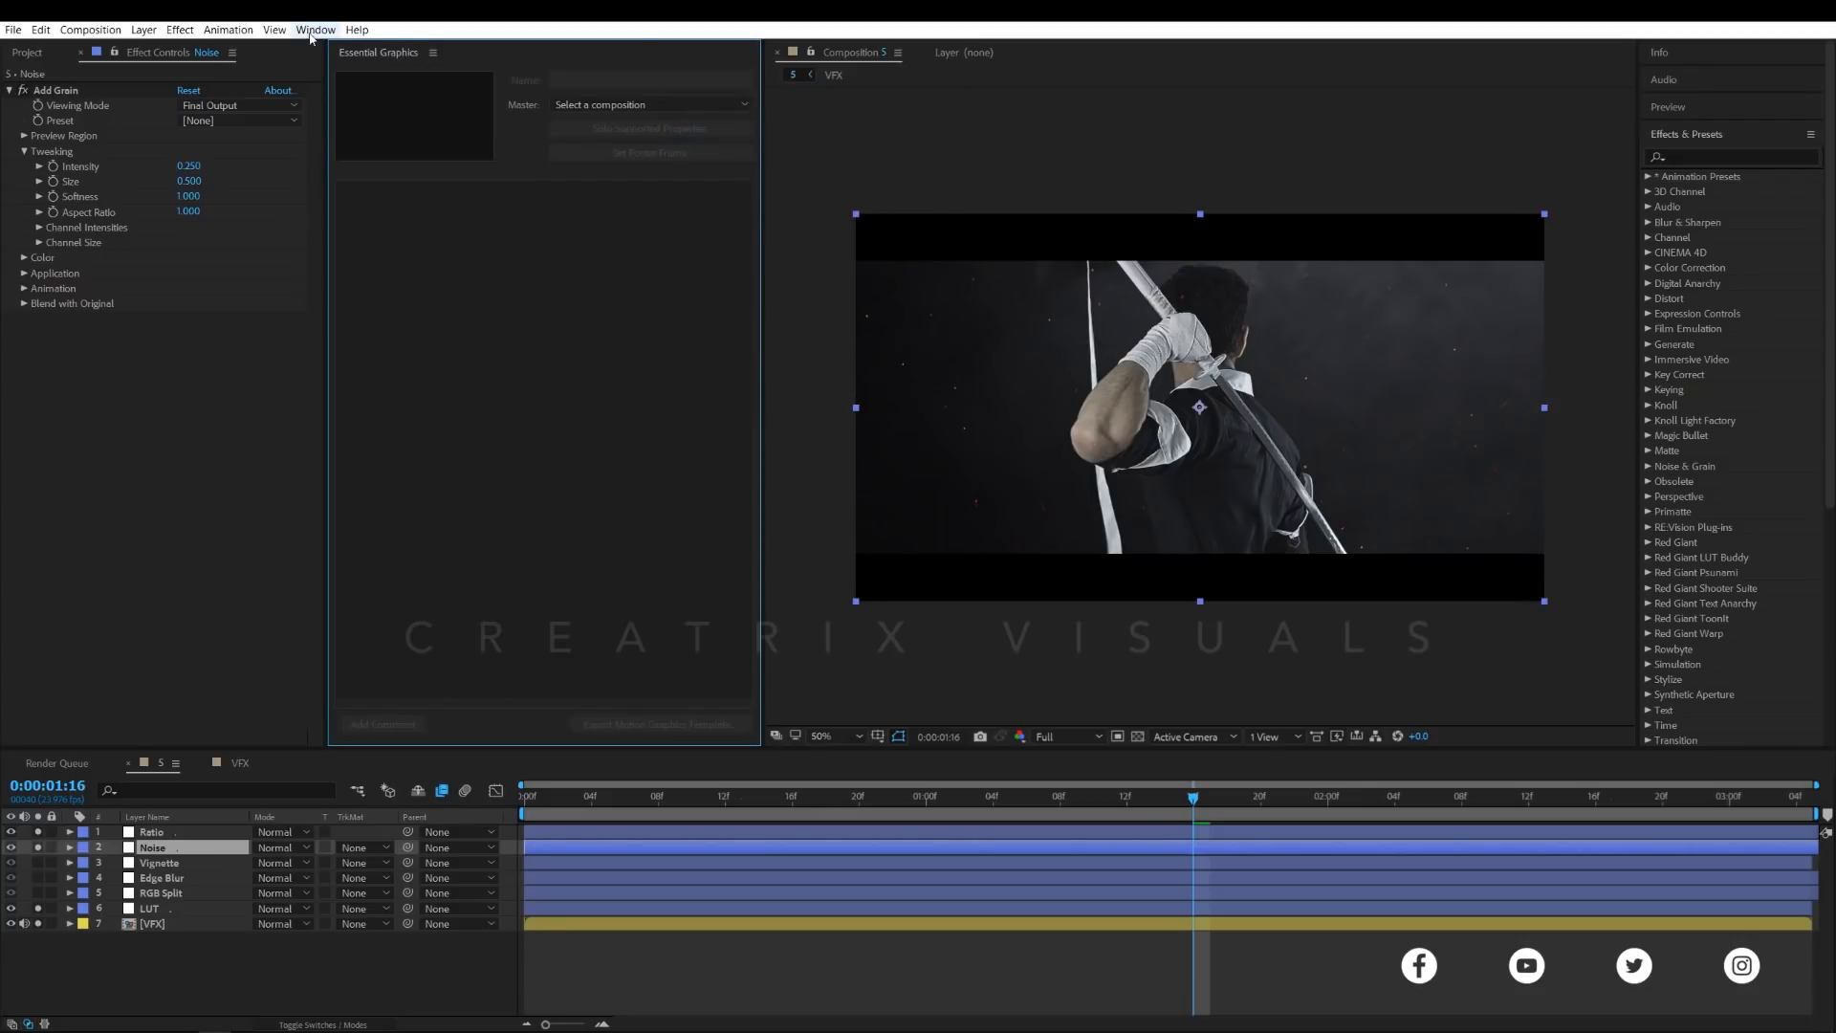
- Switch to the Effects workspace, return to main composition 5 and place its timeline directly after the Render Queue
click(317, 29)
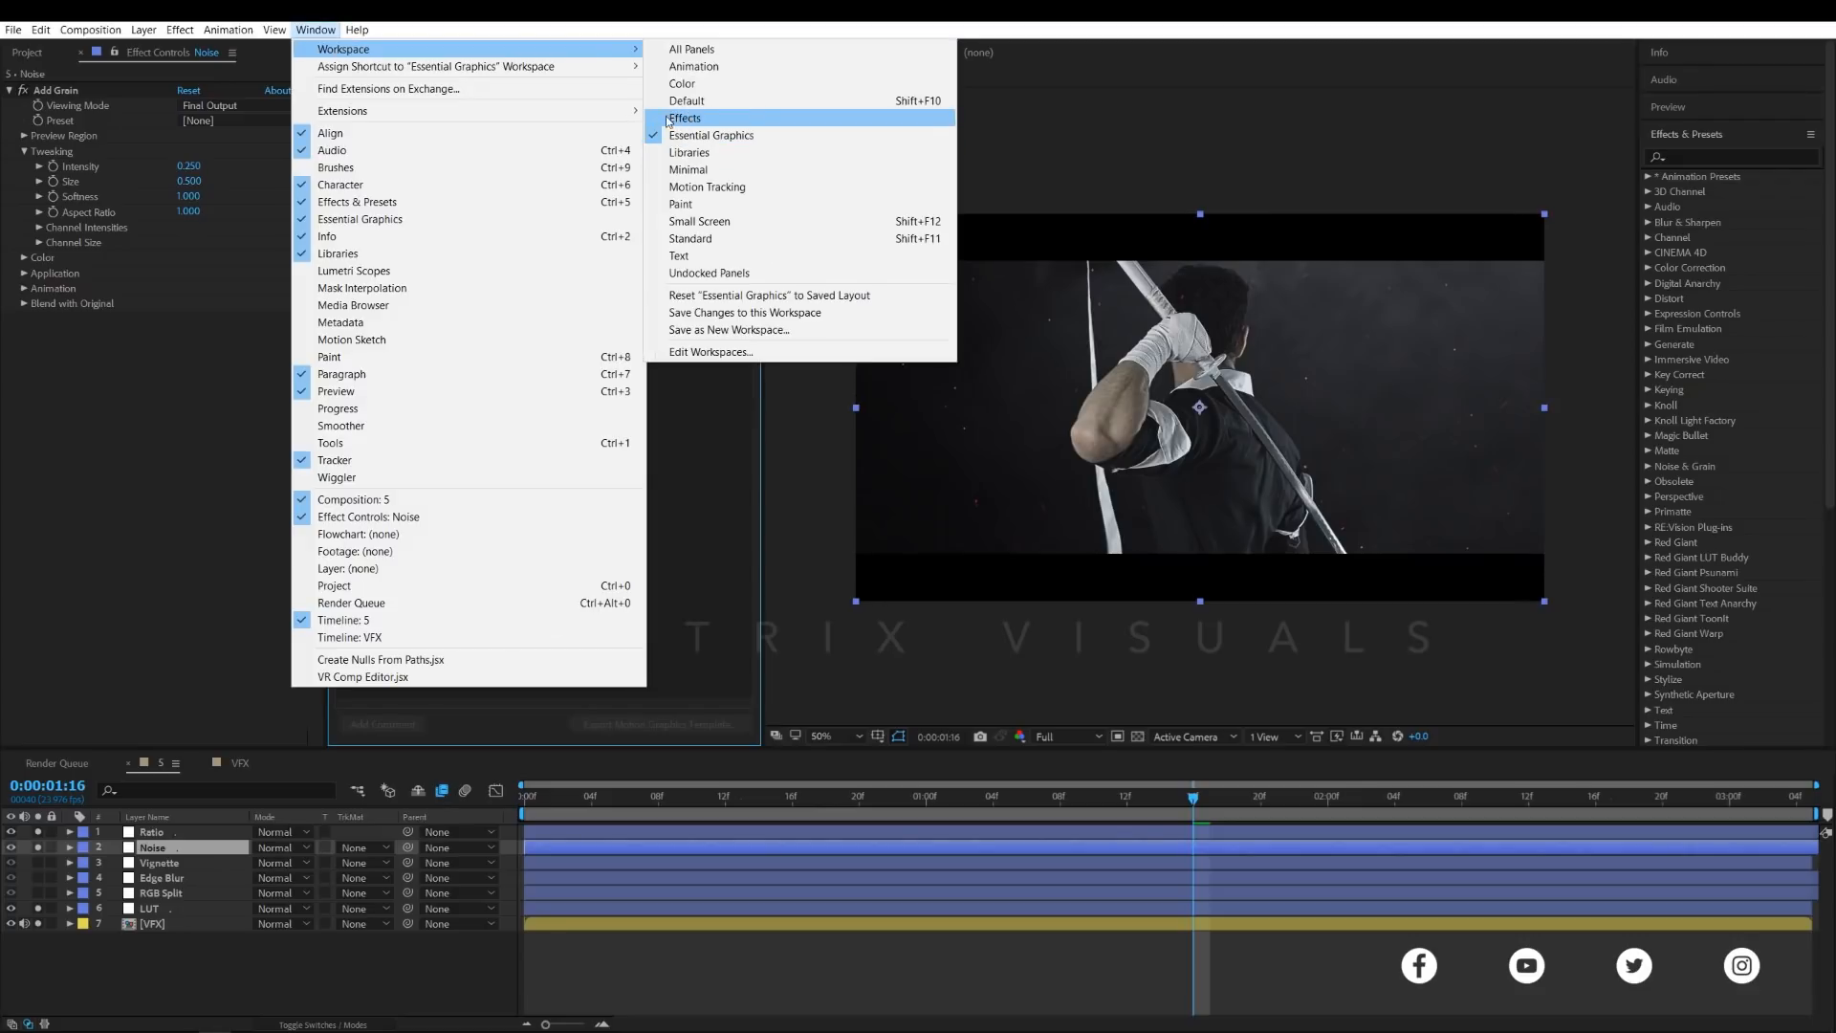
click(658, 114)
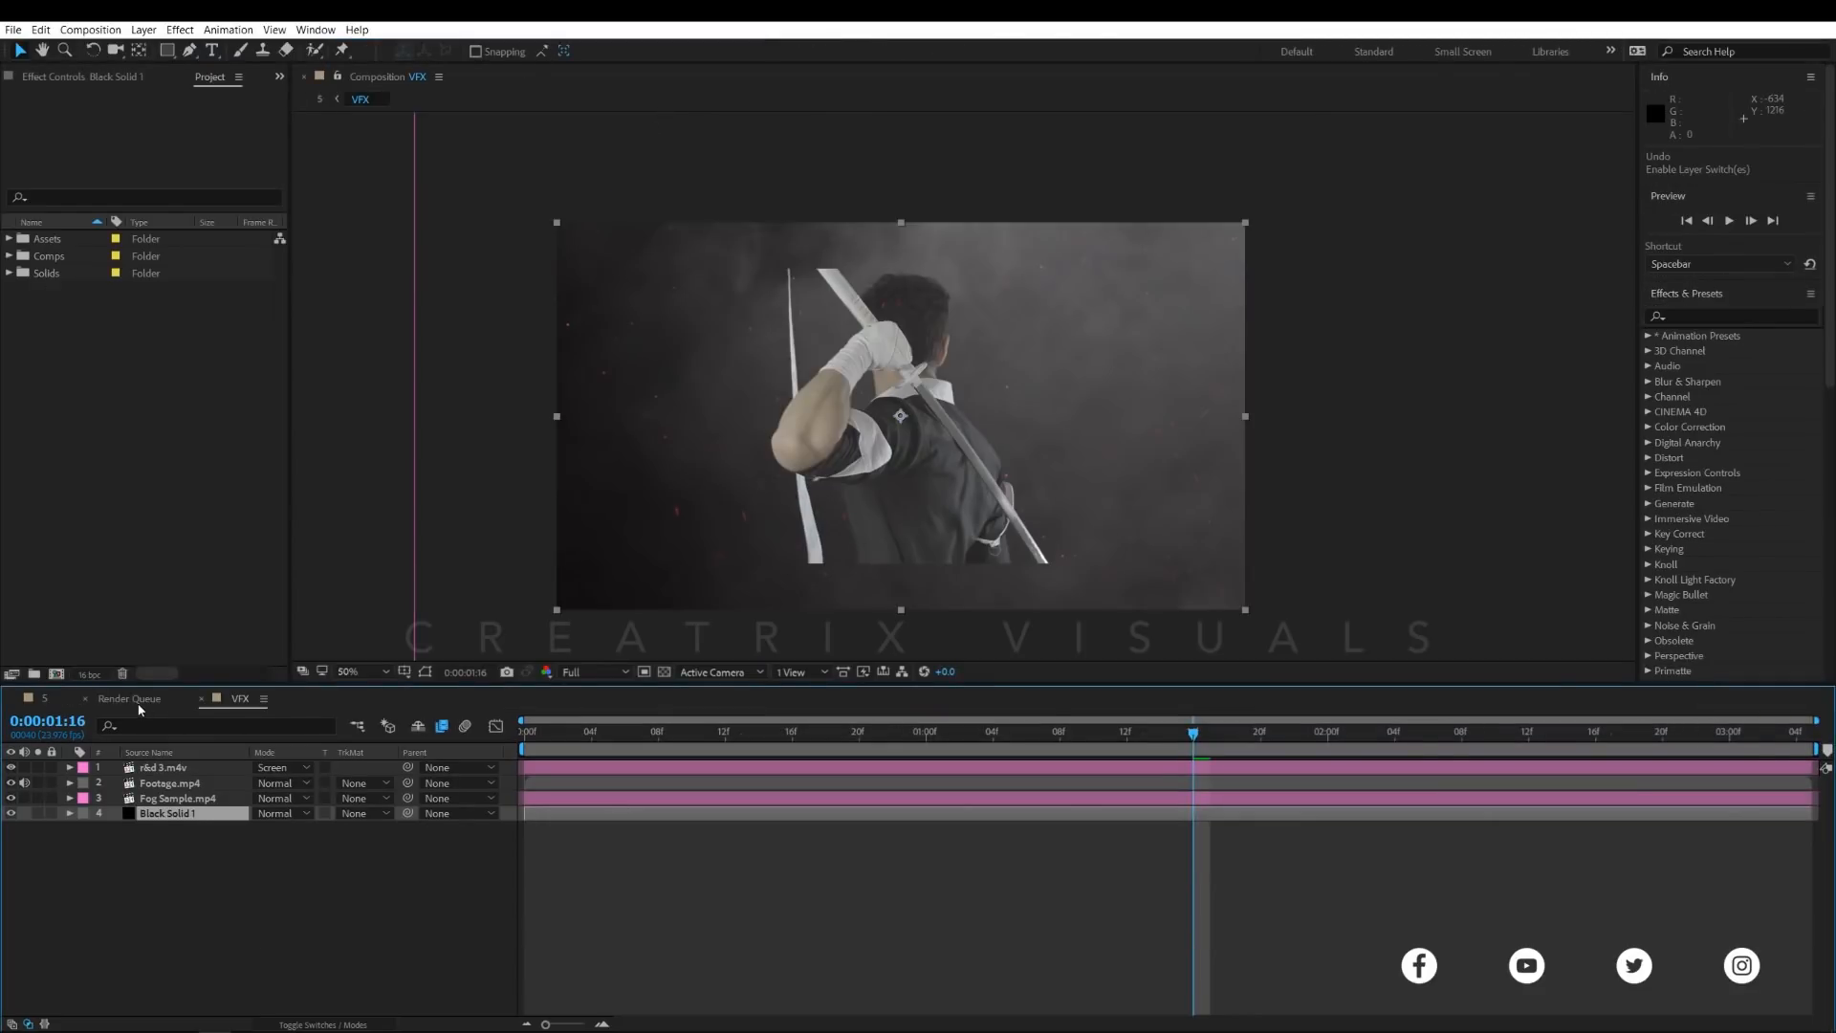
click(34, 703)
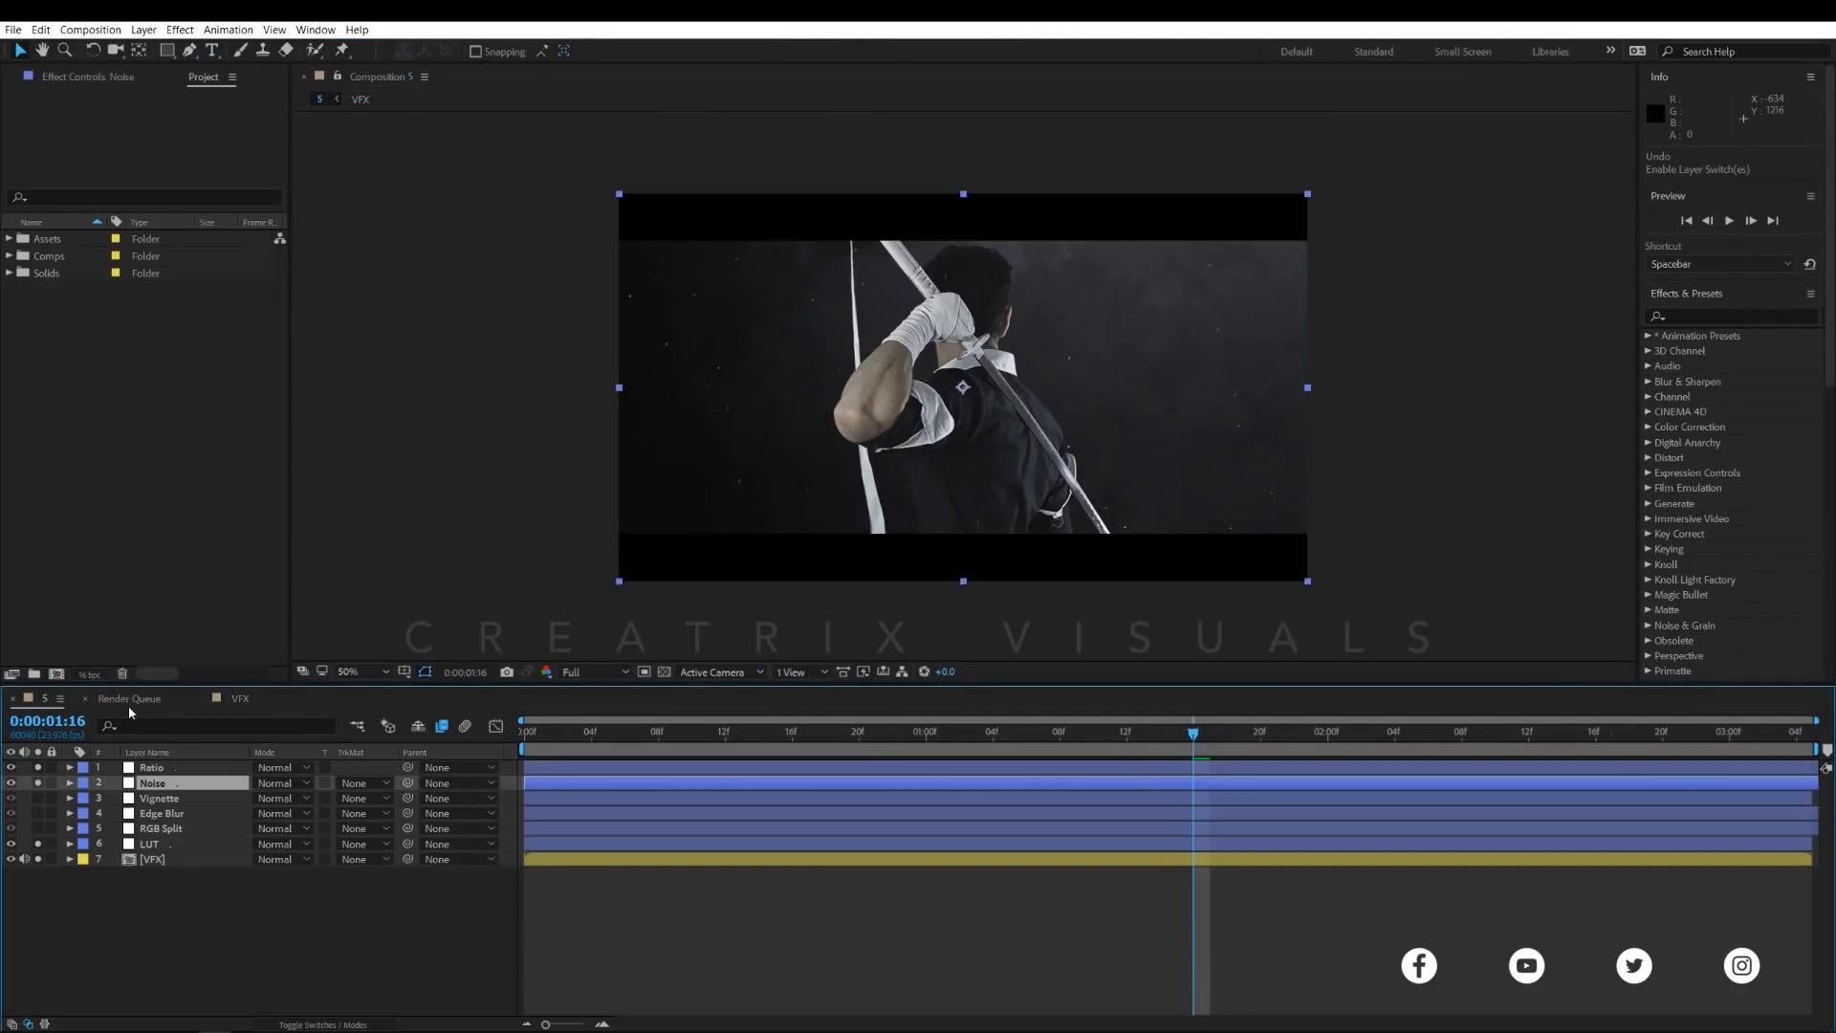
drag(64, 710, 153, 704)
- Choose the Ellipse Tool, select the Vignette layer and review its mask's Subtract mode
click(170, 53)
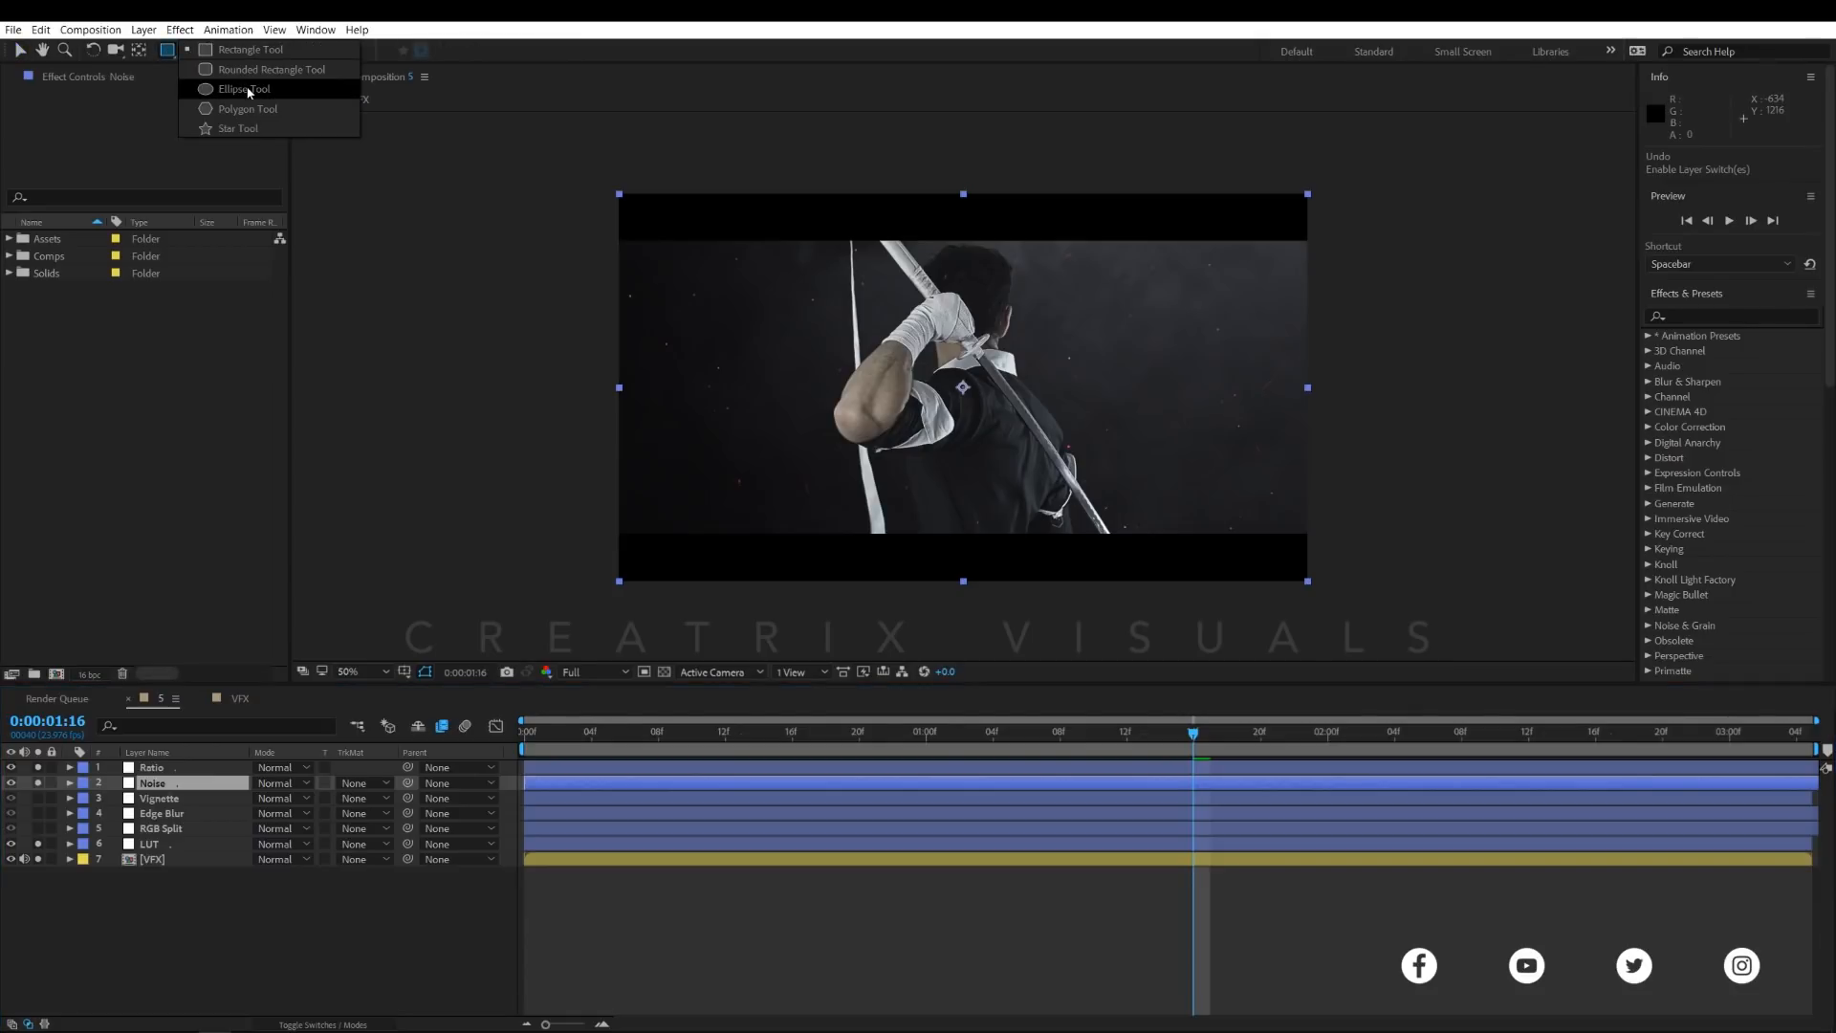
click(244, 89)
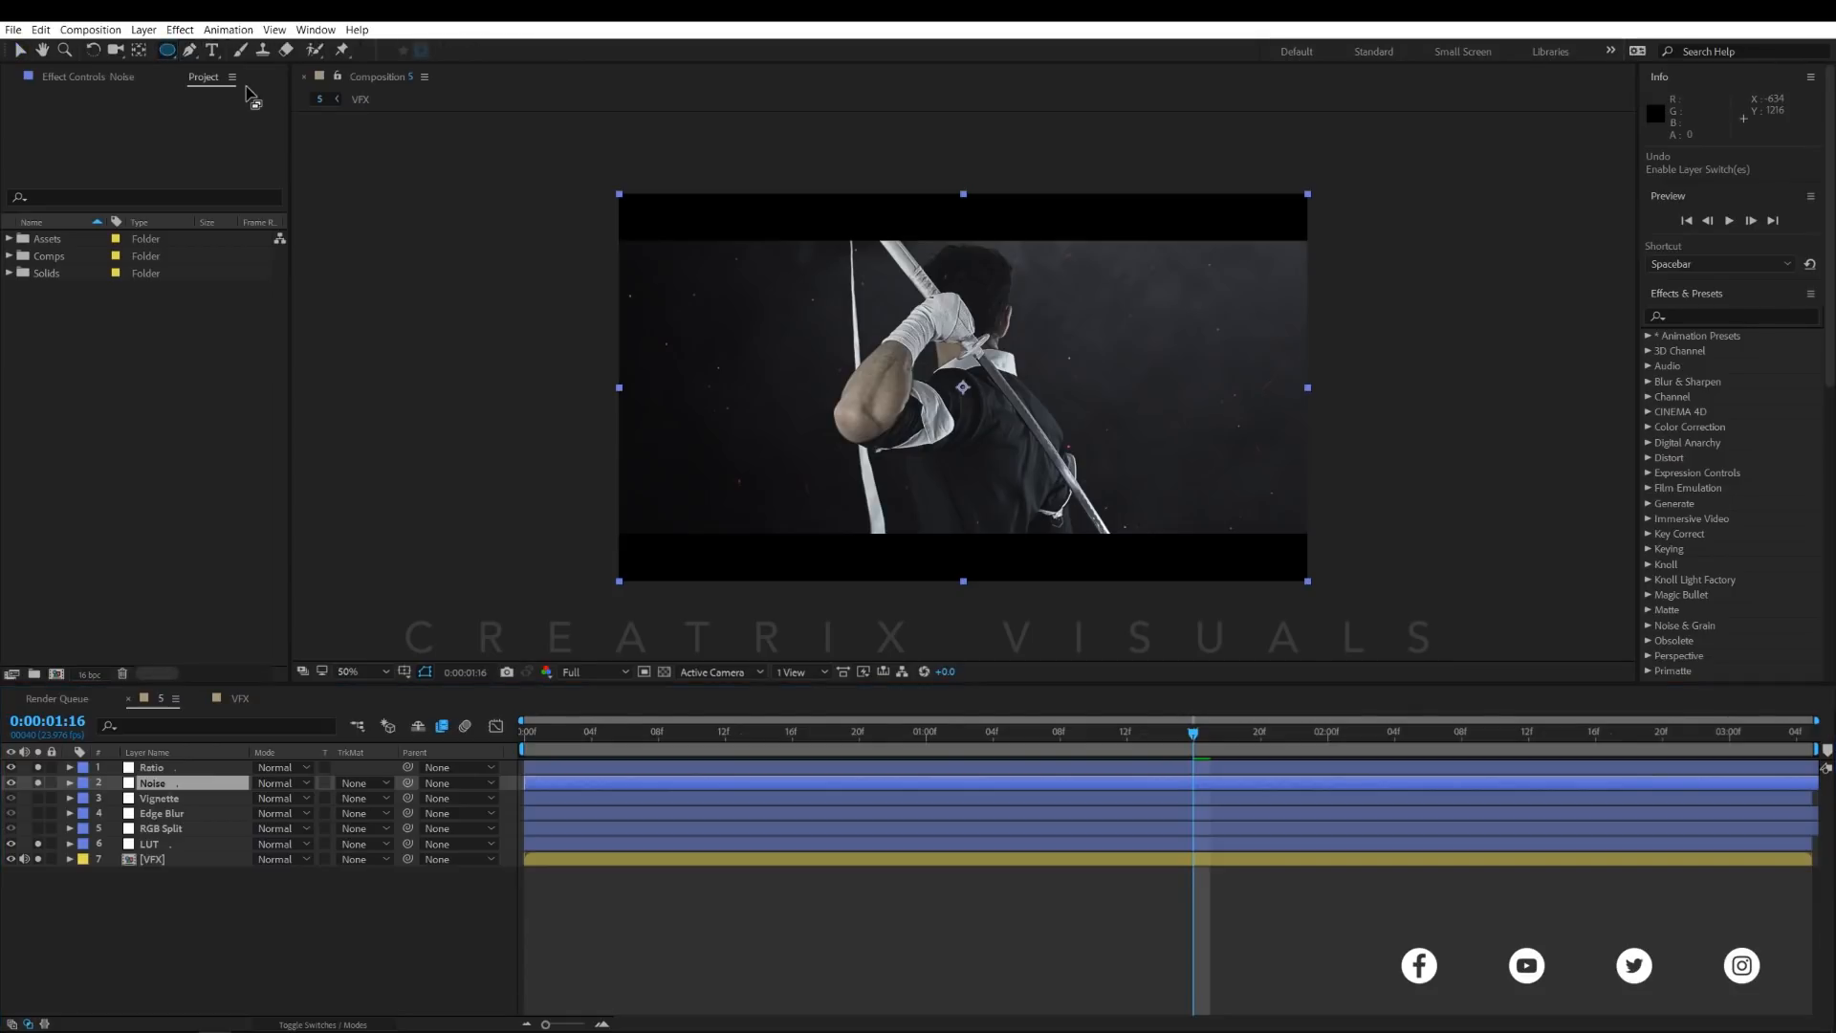
click(200, 798)
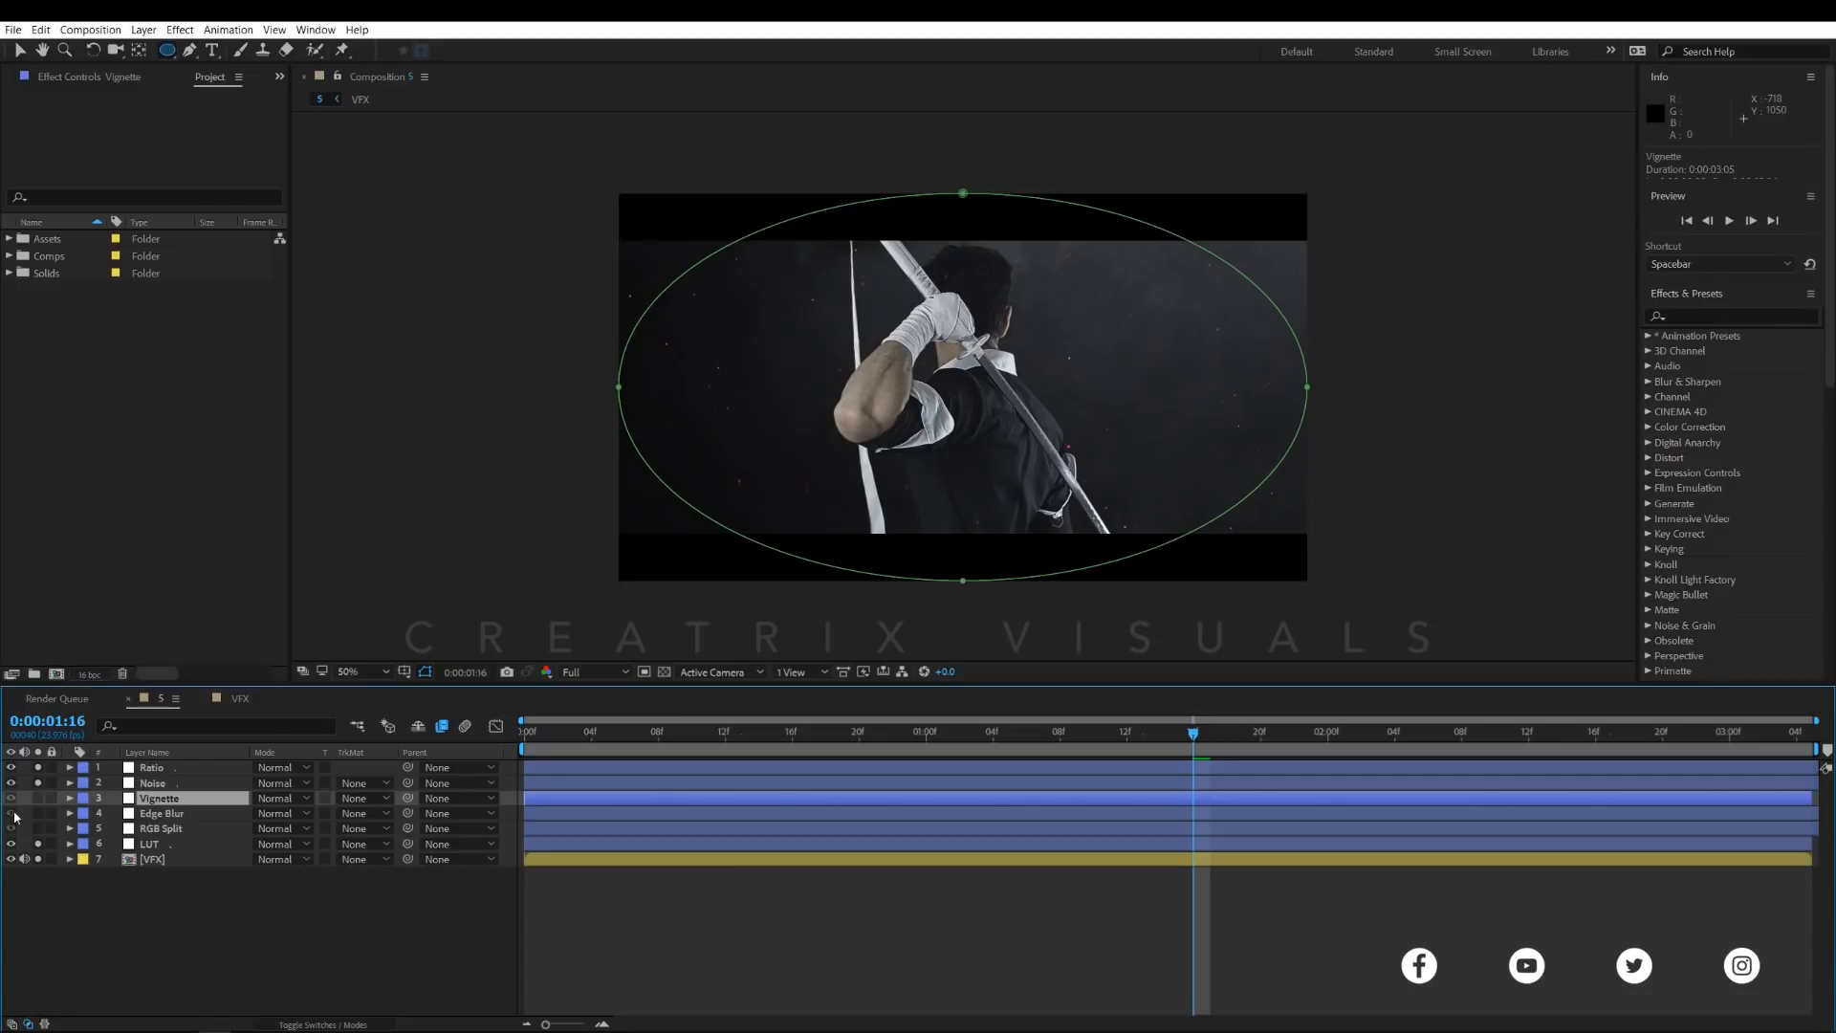
key(m)
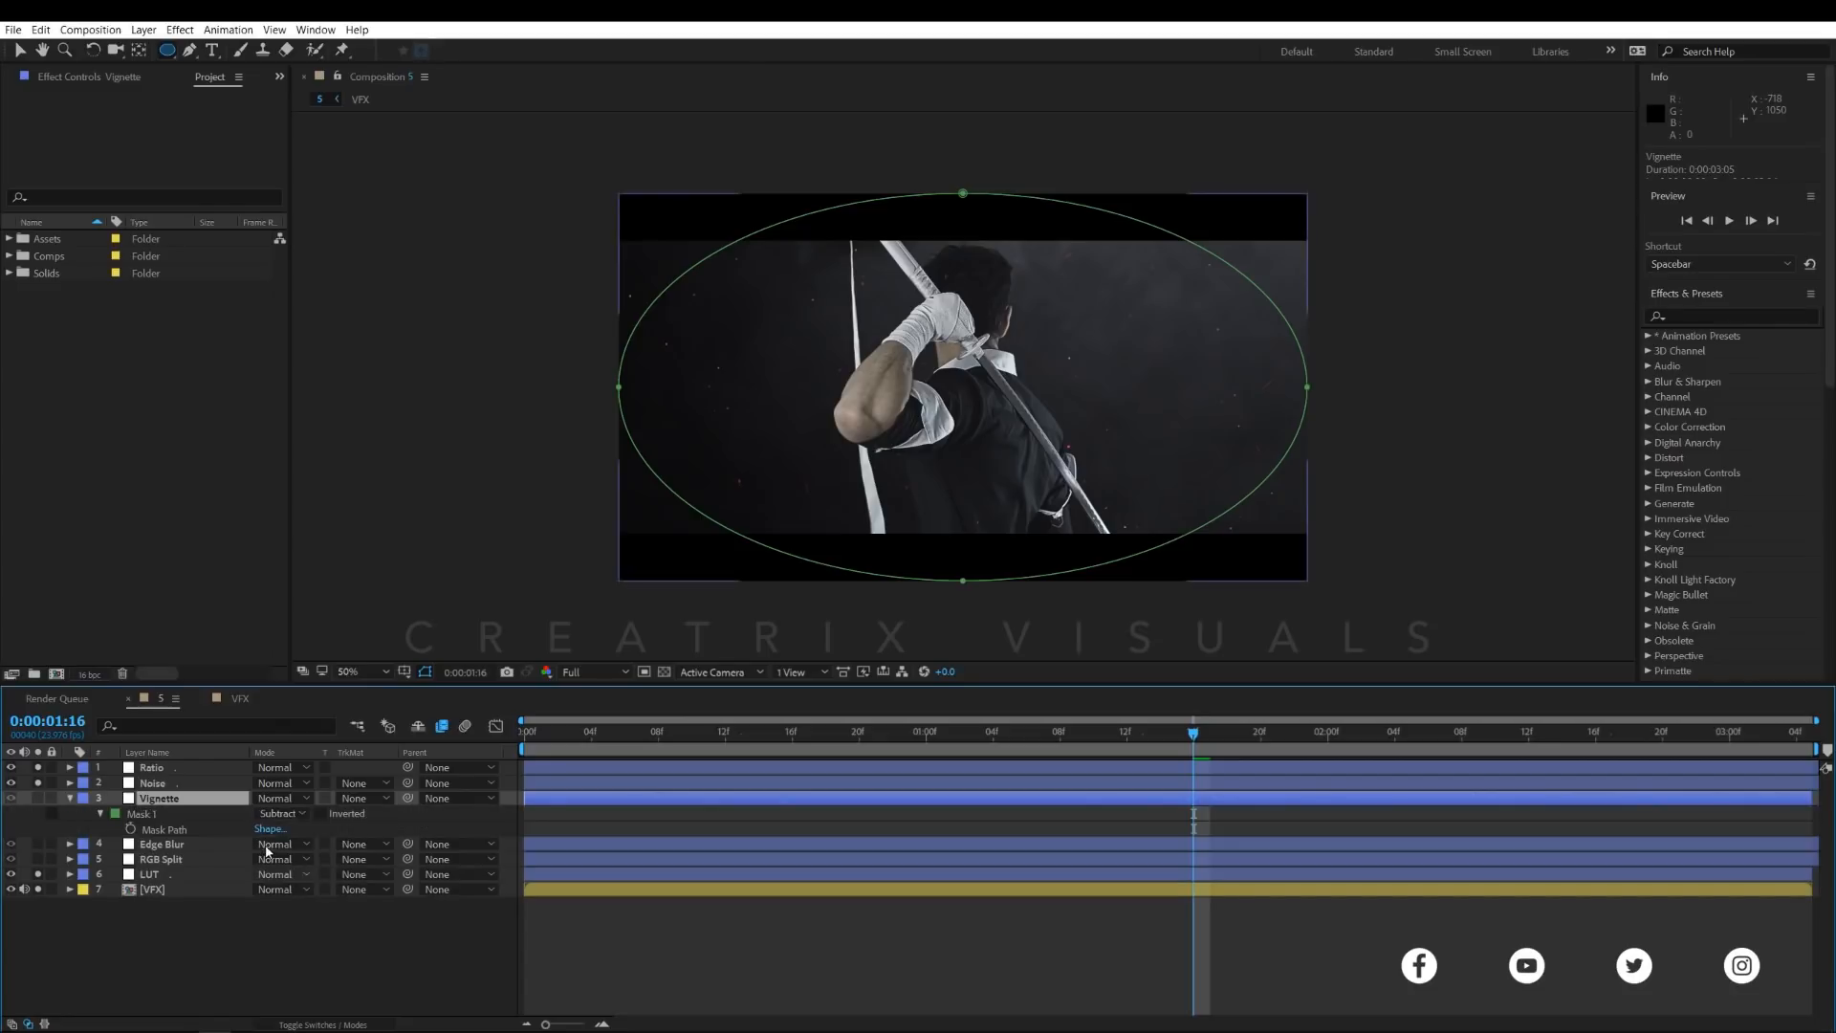
click(280, 814)
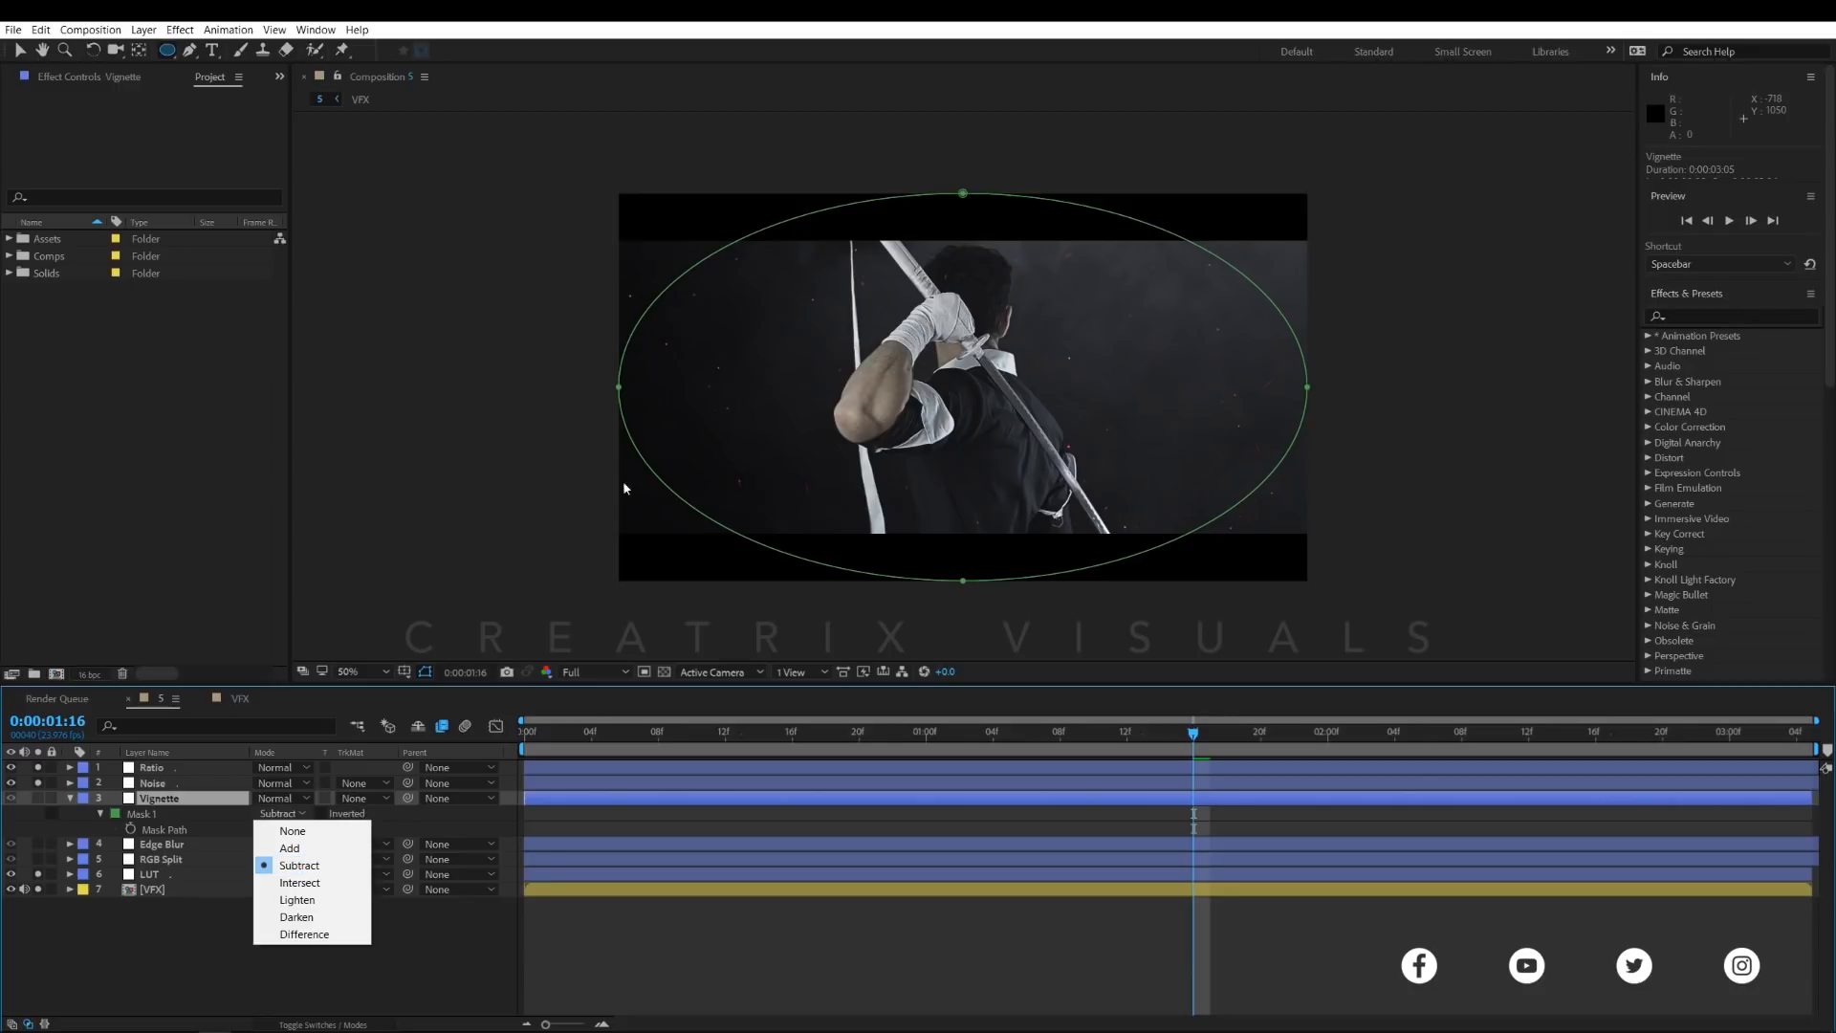
click(161, 934)
- Apply a second Color Correction Curves effect to the Vignette layer and delete it again
key(v)
click(170, 799)
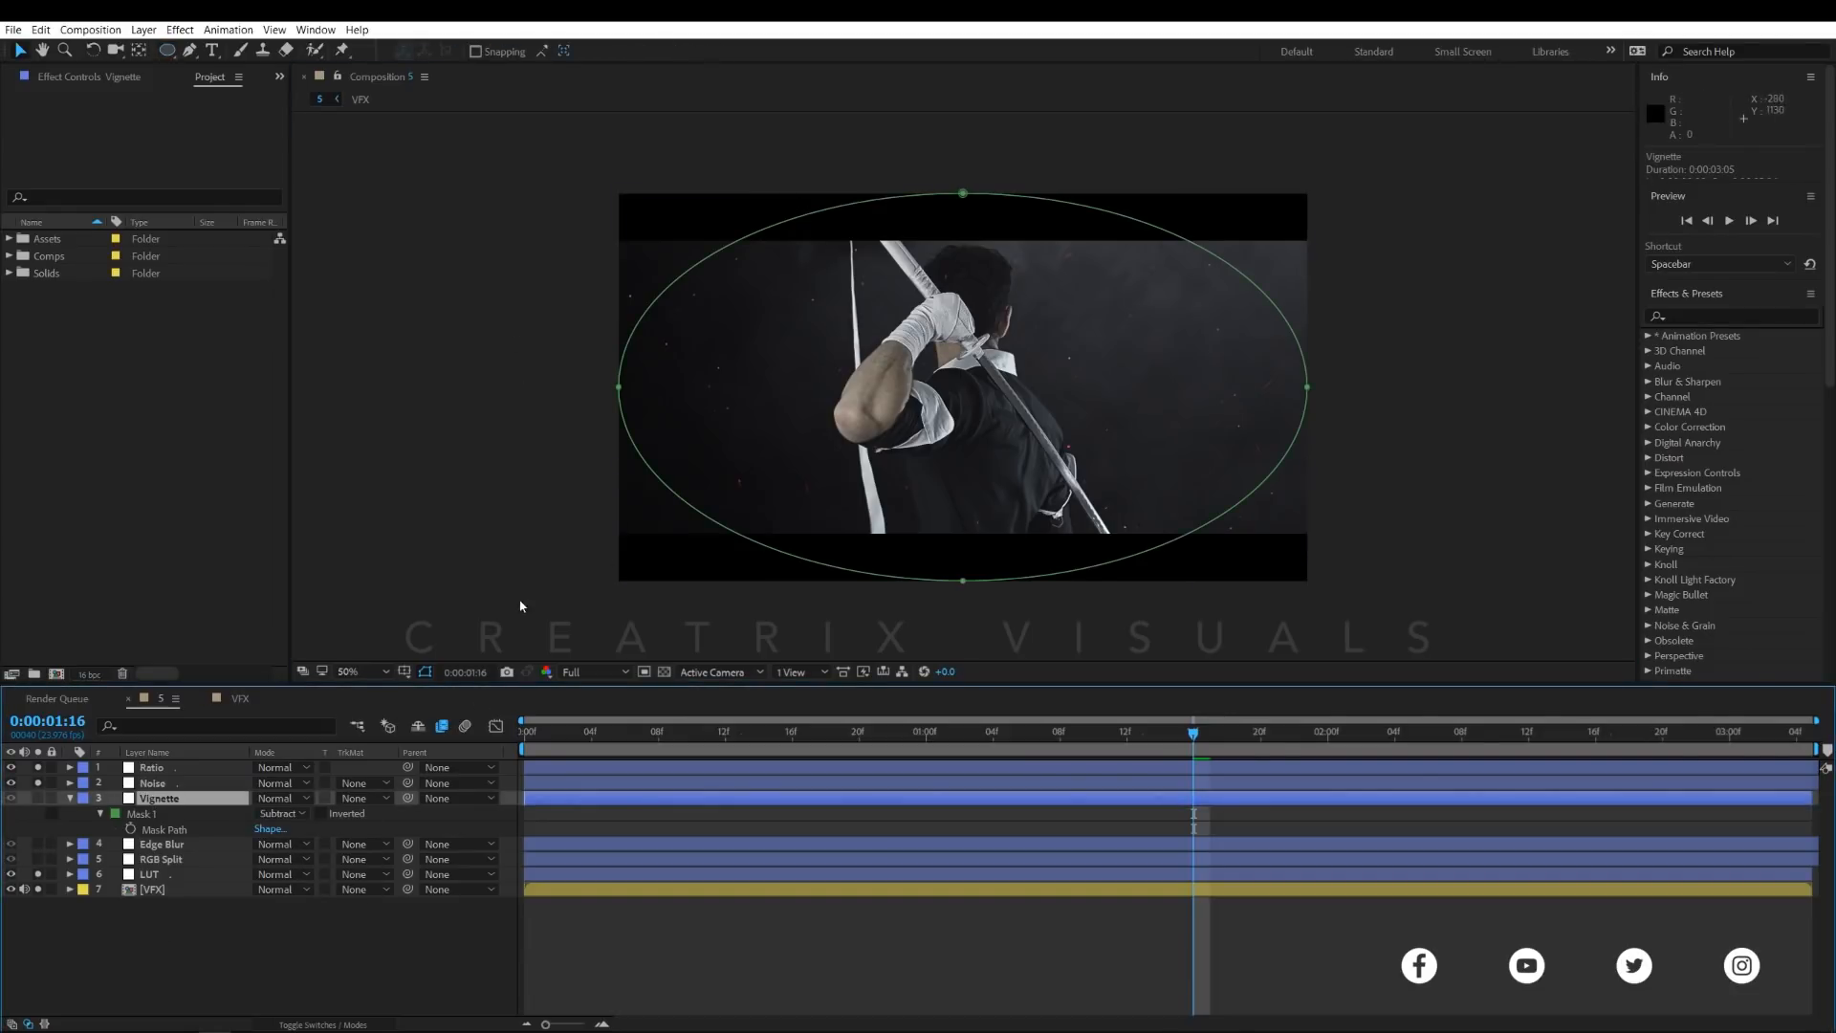
click(180, 29)
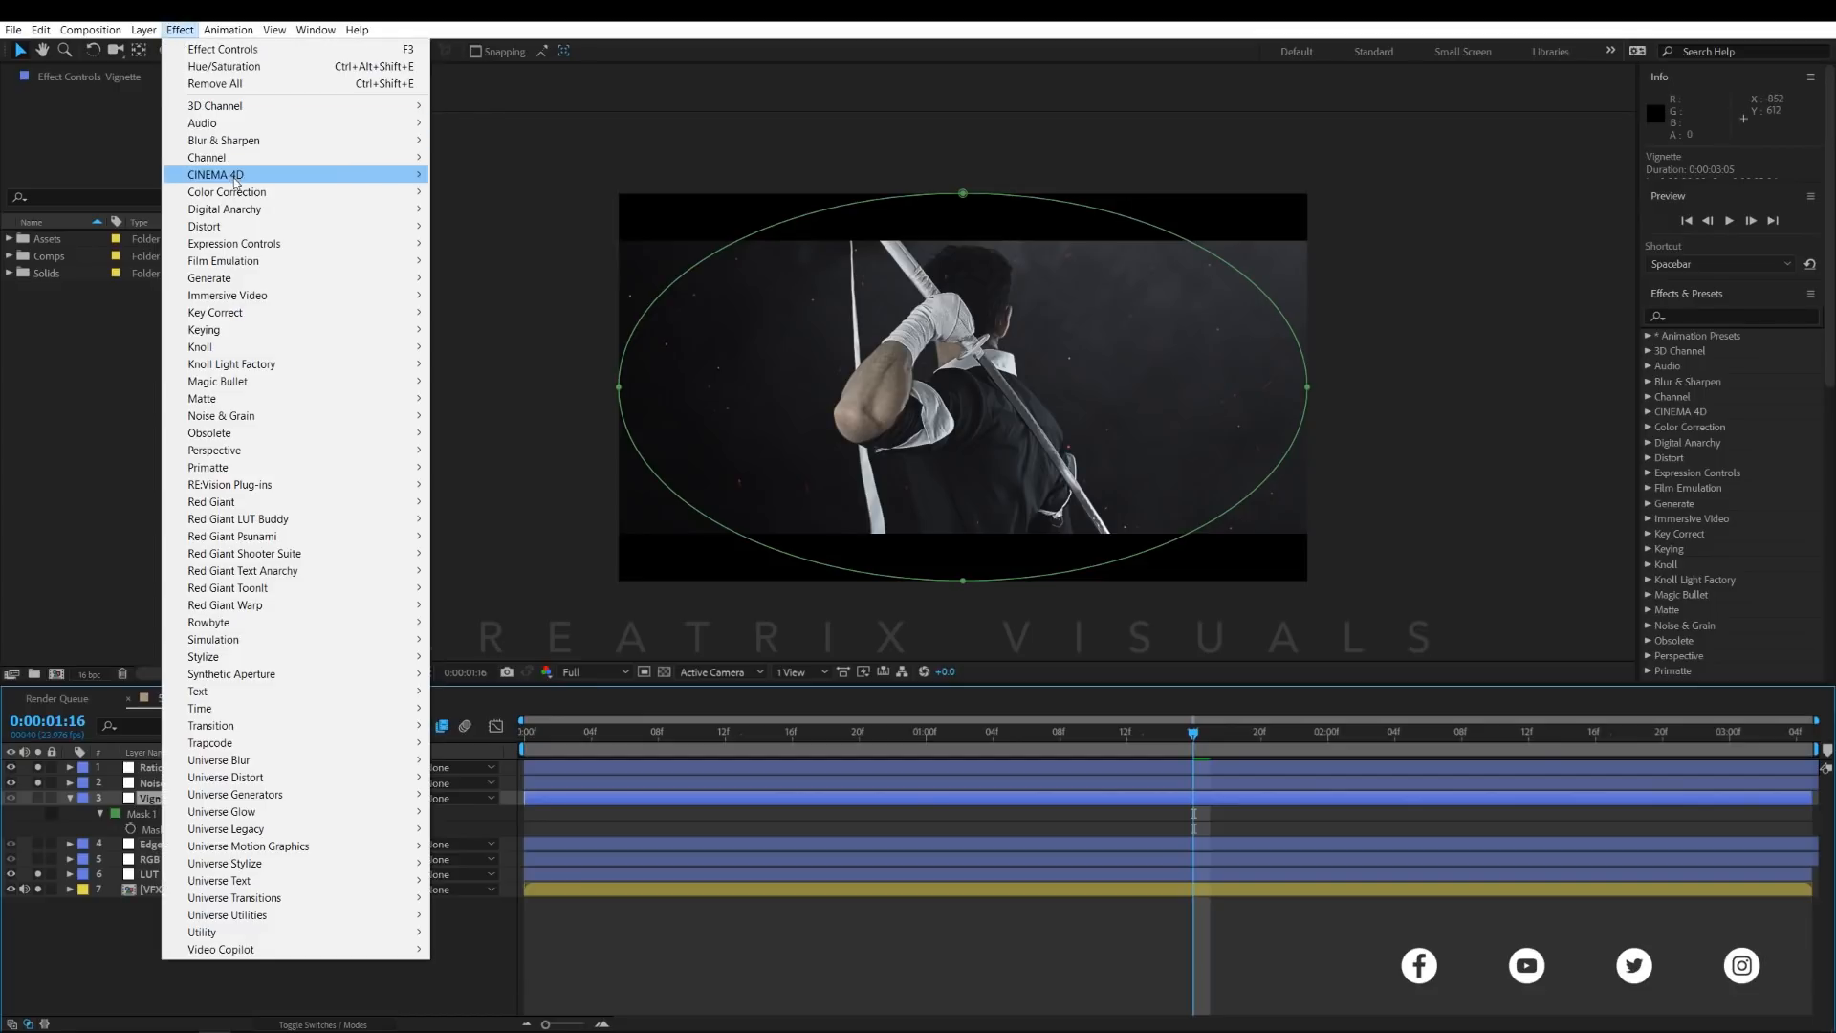
mouse_move(309, 193)
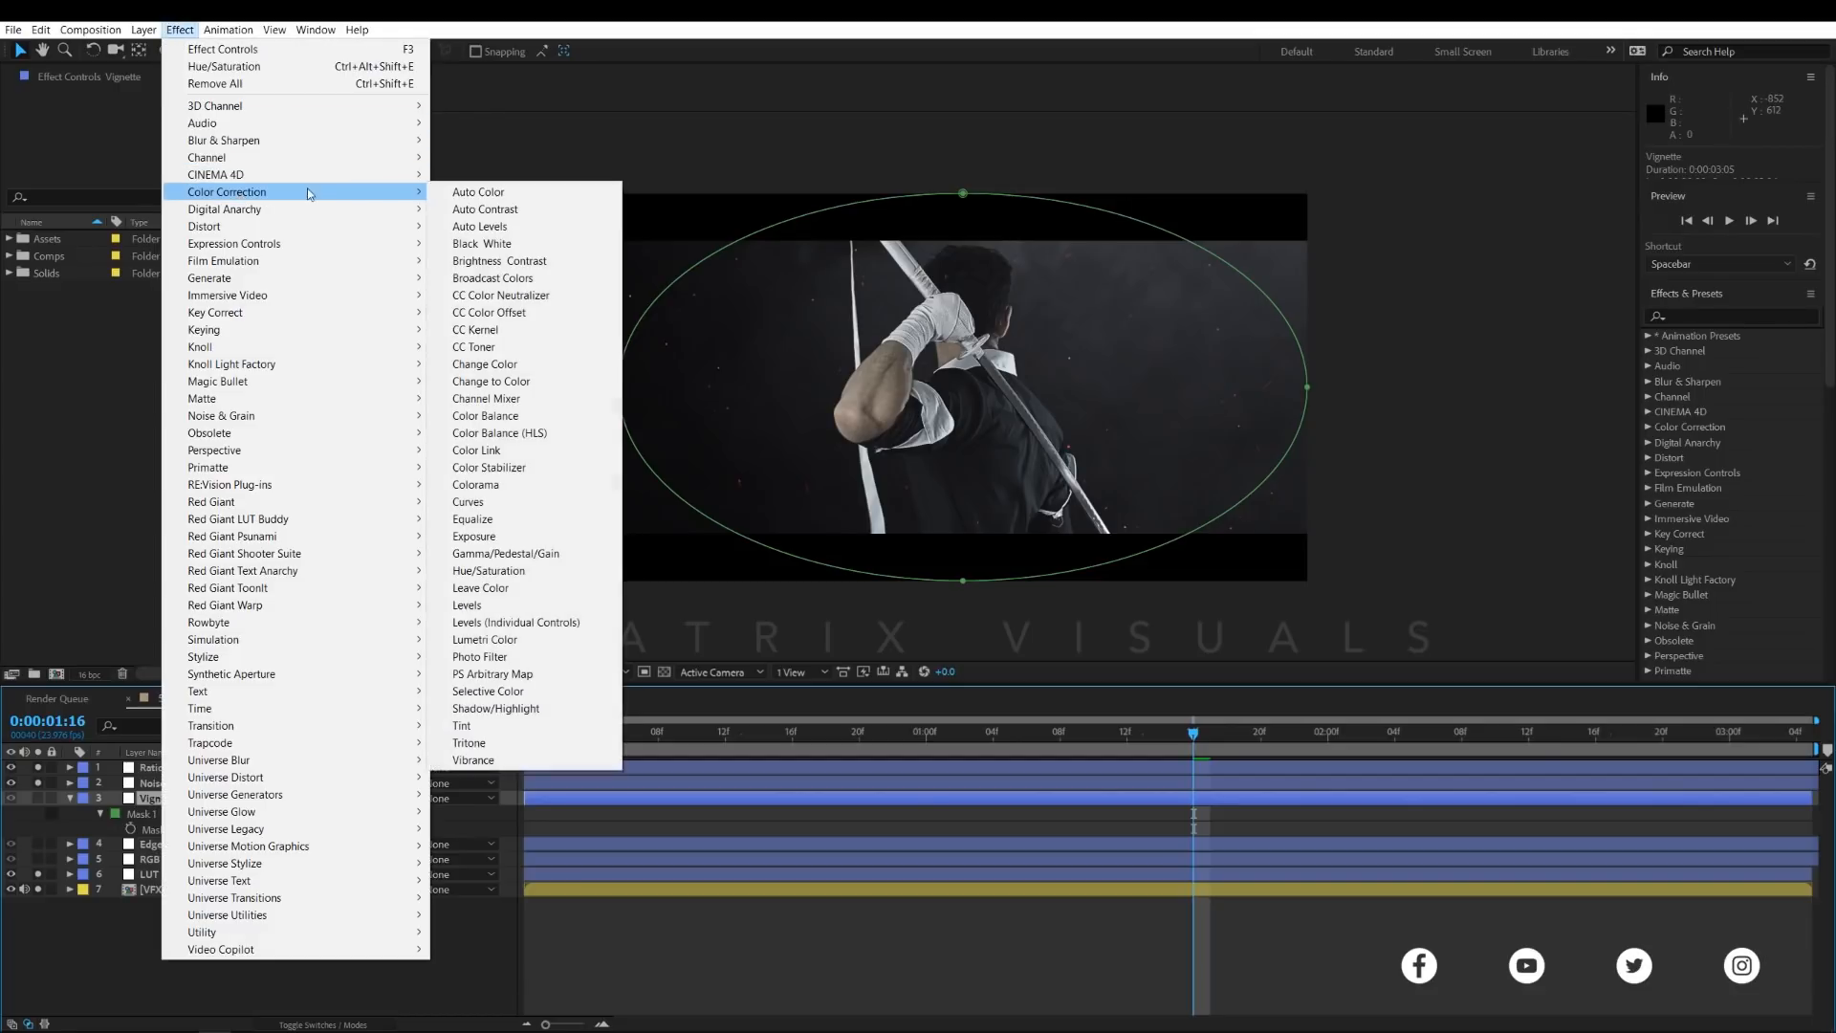
click(468, 502)
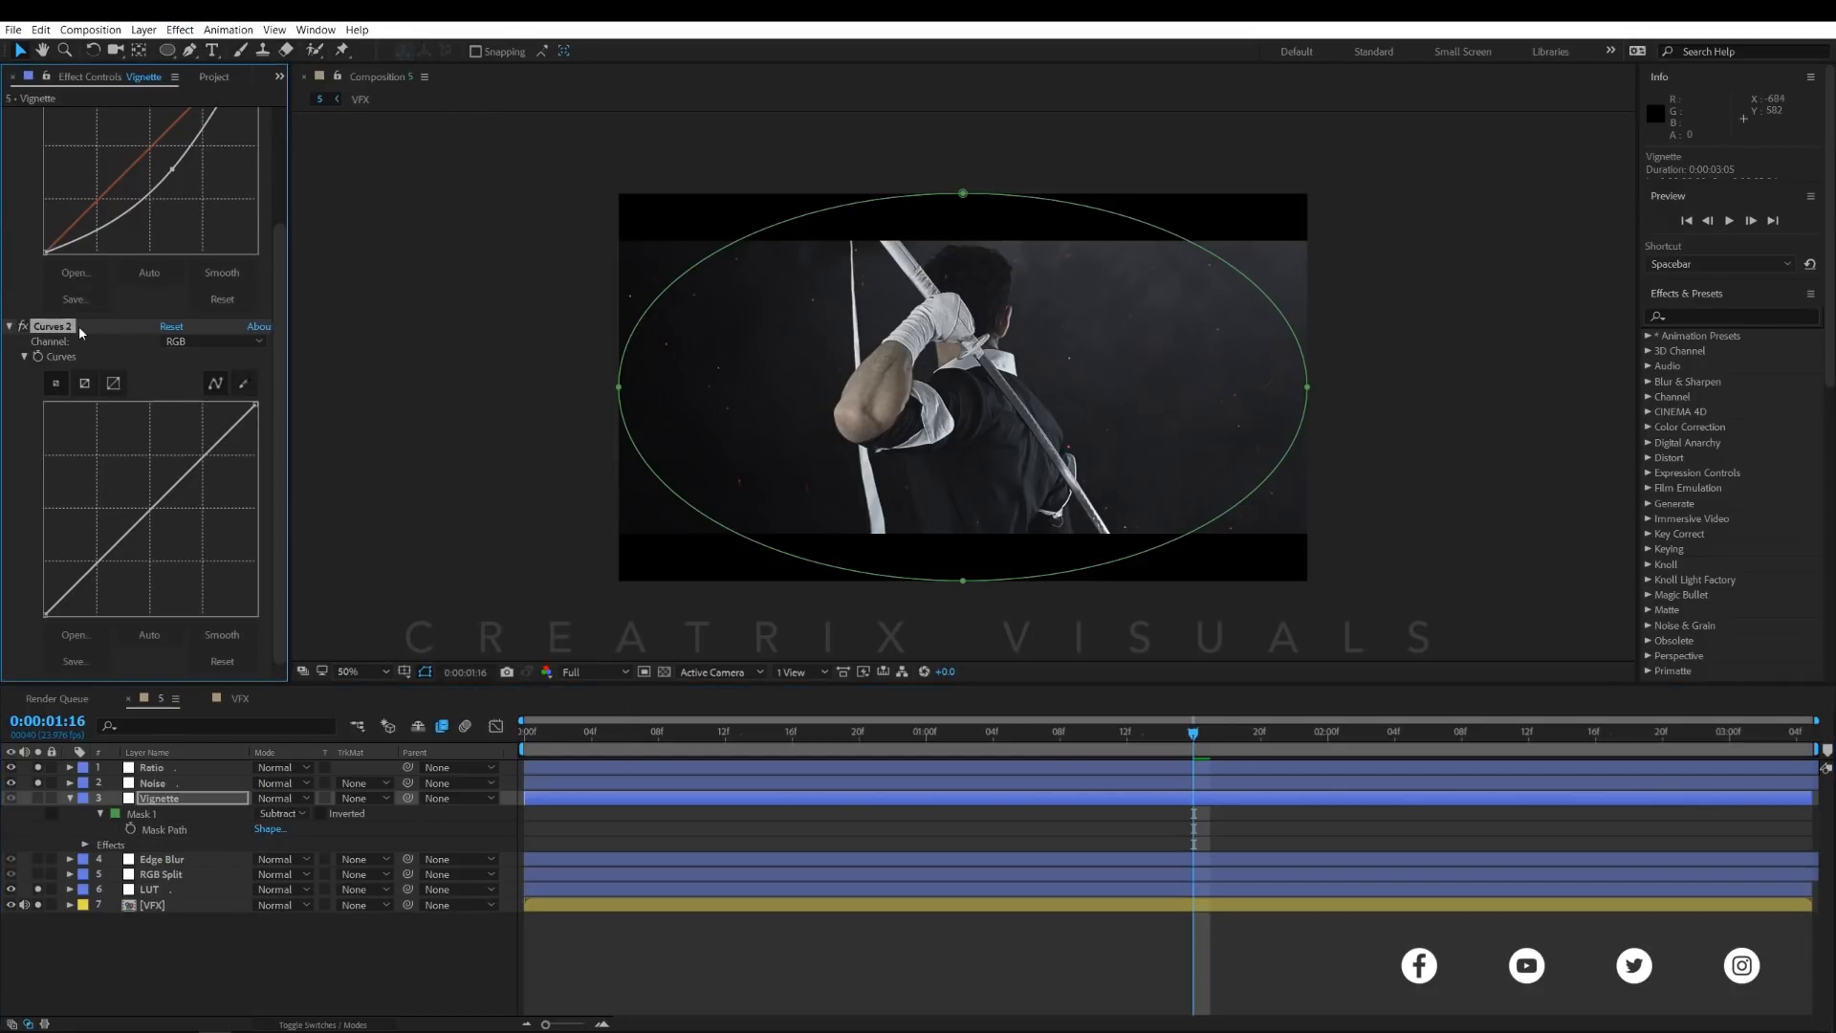
key(Delete)
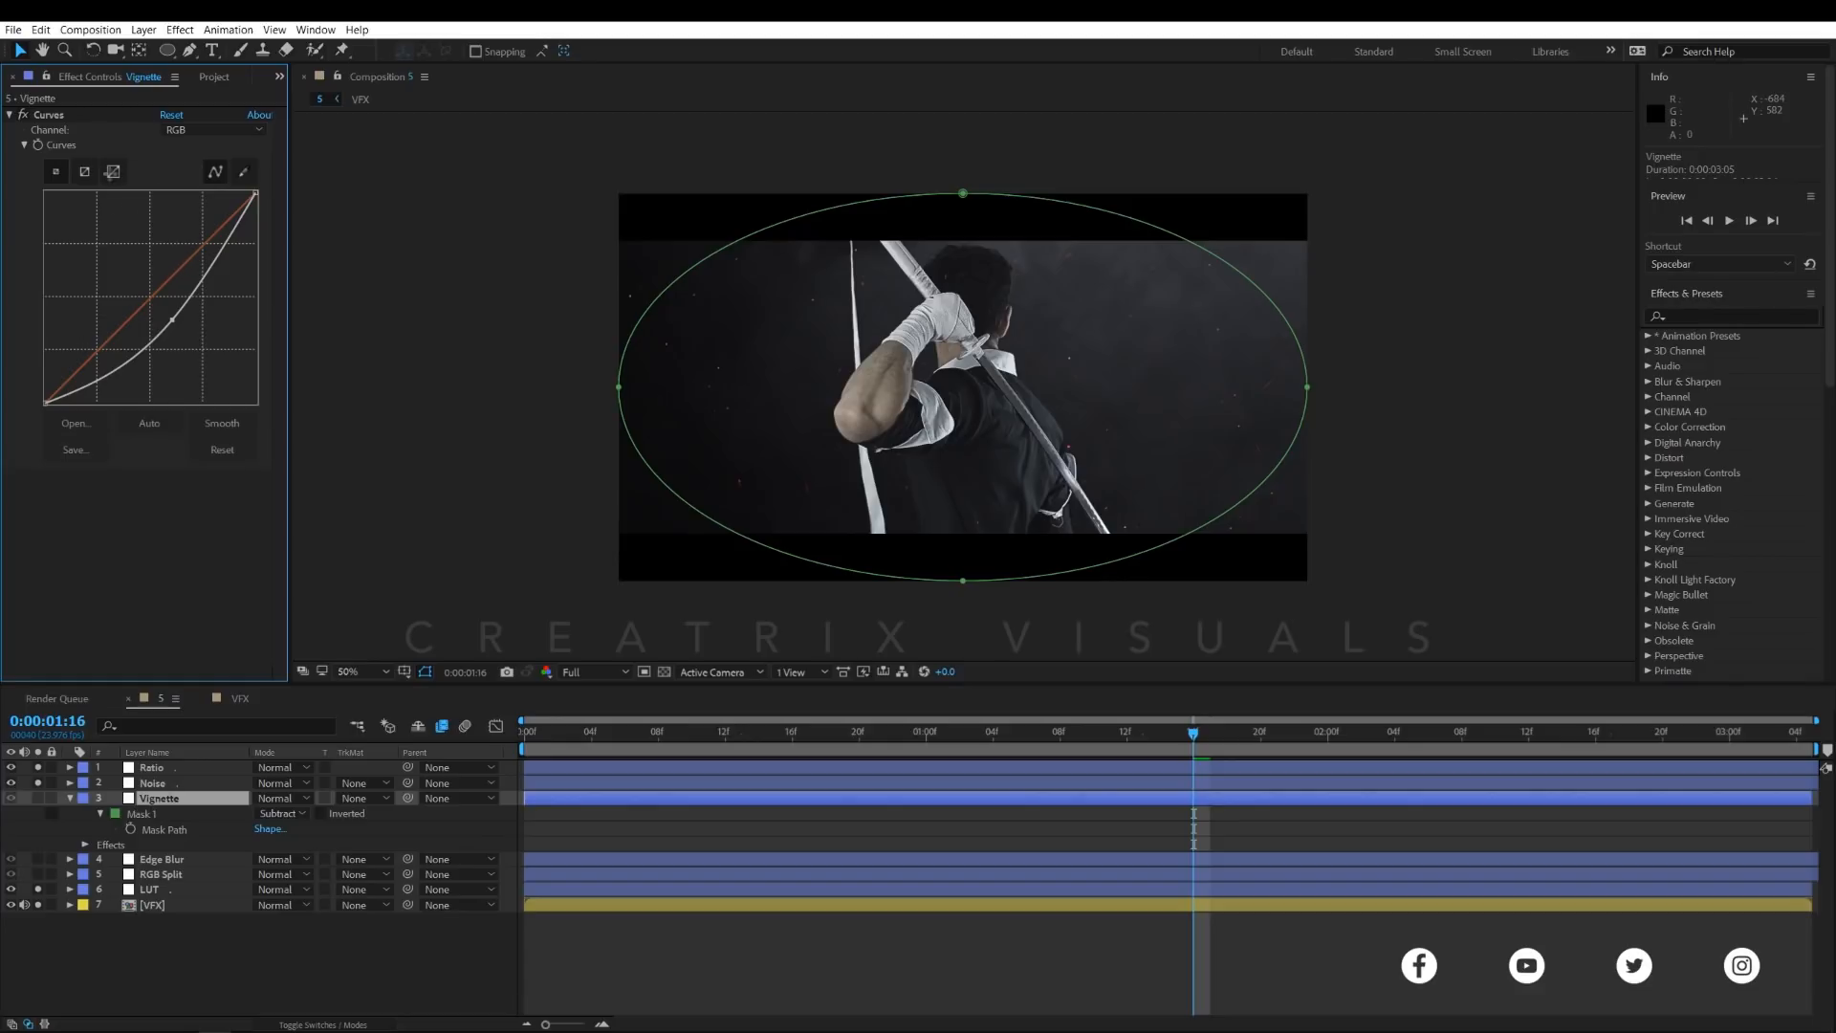
- Try a deeper bend in the RGB curve of the Vignette layer's Curves effect and undo it
click(89, 111)
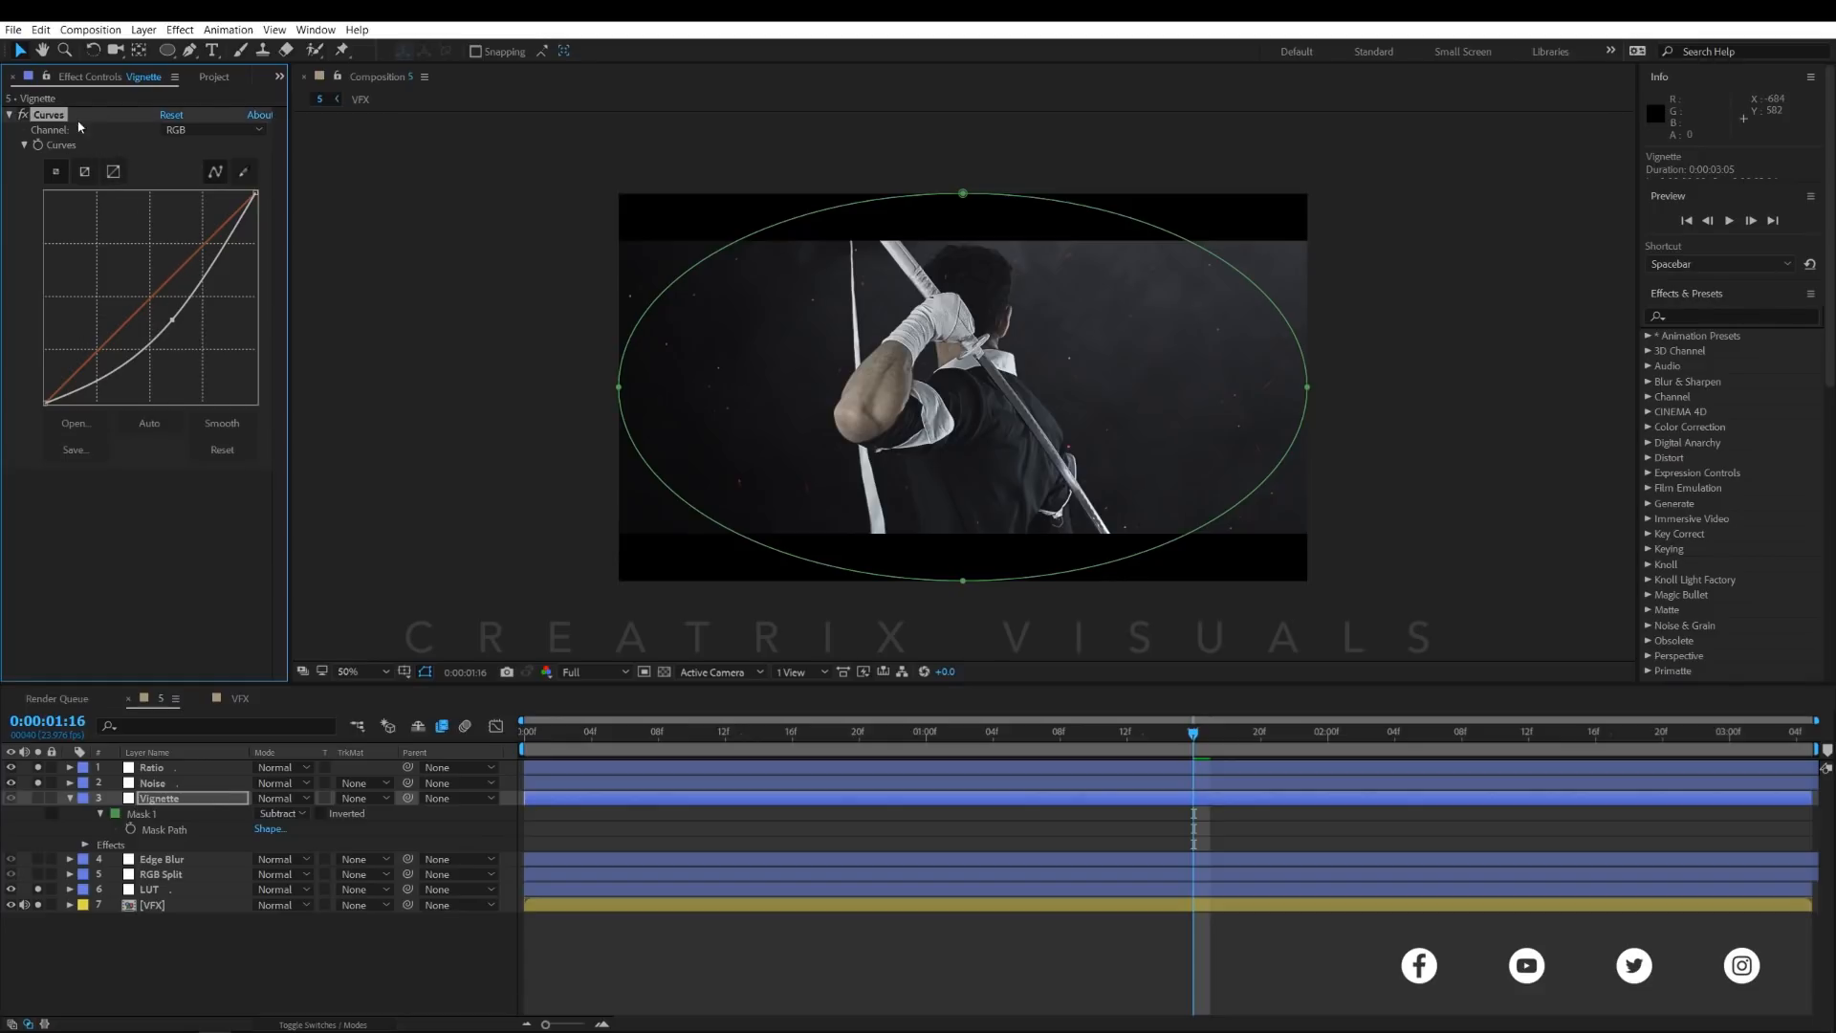
mouse_move(173, 320)
mouse_down()
mouse_move(199, 344)
mouse_move(186, 328)
mouse_up()
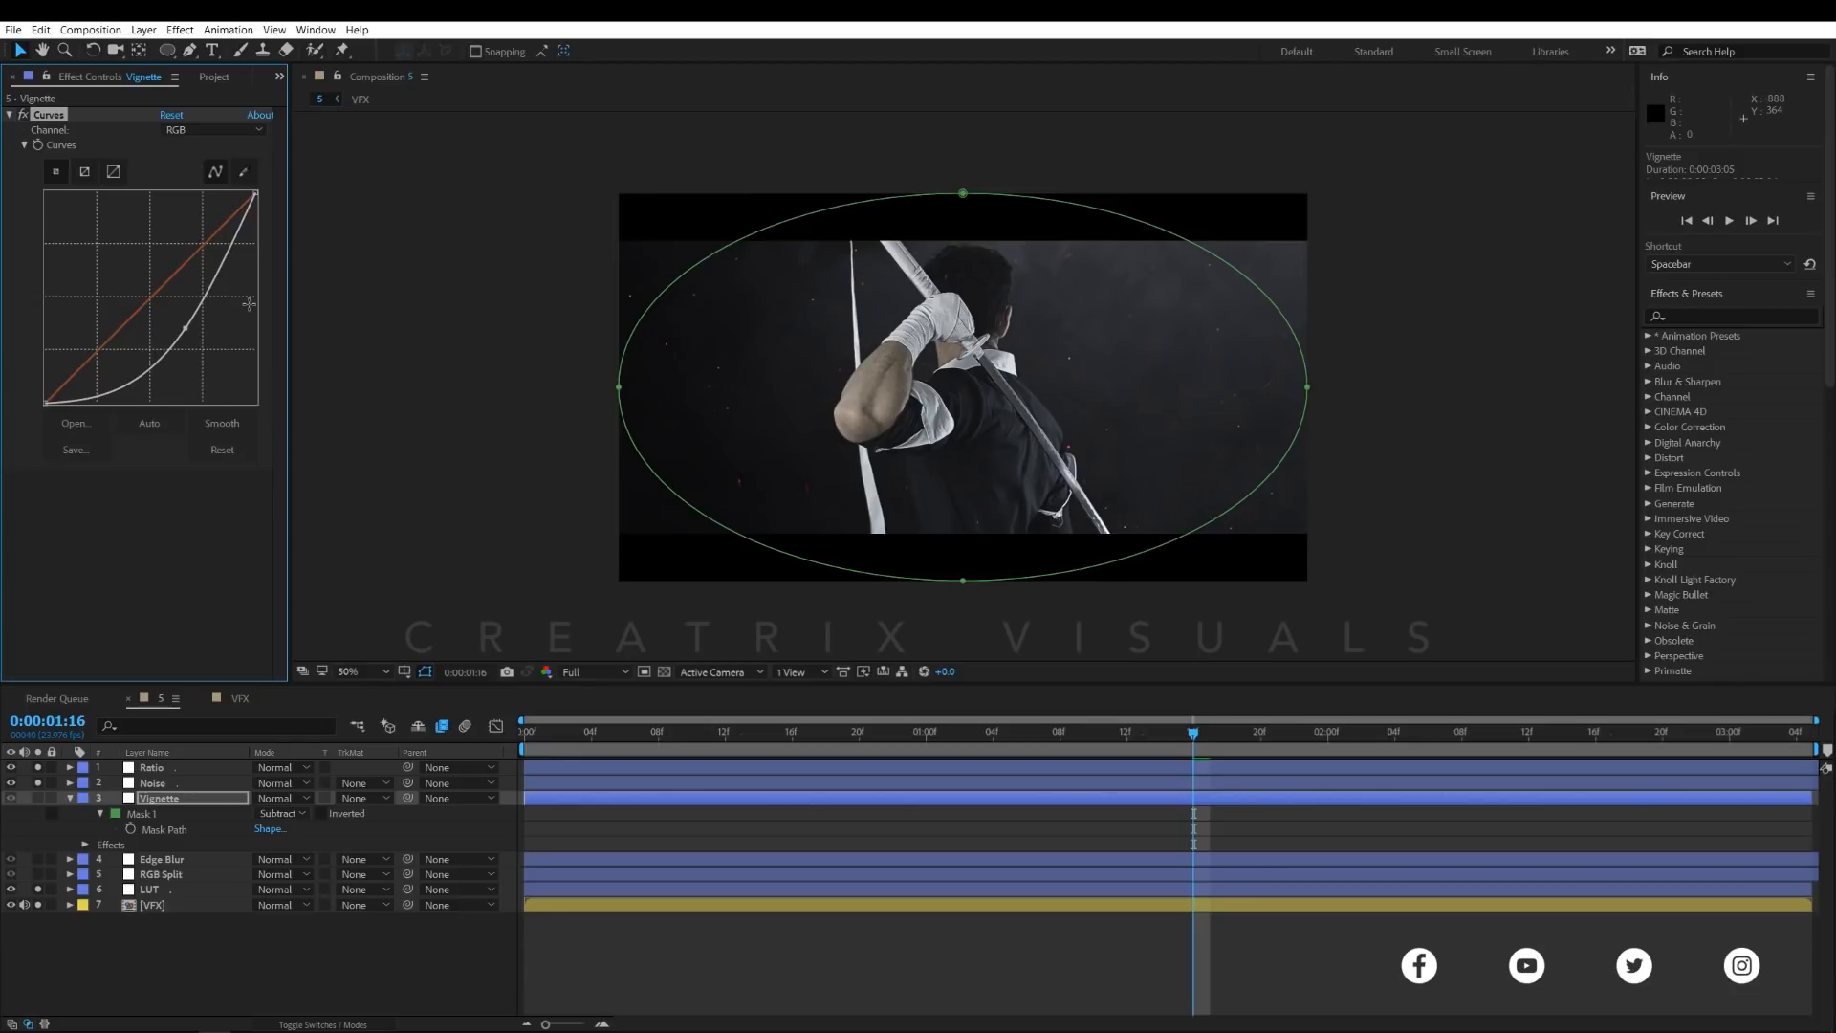
key(ctrl+z)
- Solo the Vignette layer and set its mask feather to 0 pixels to expose the hard ellipse edge
click(37, 799)
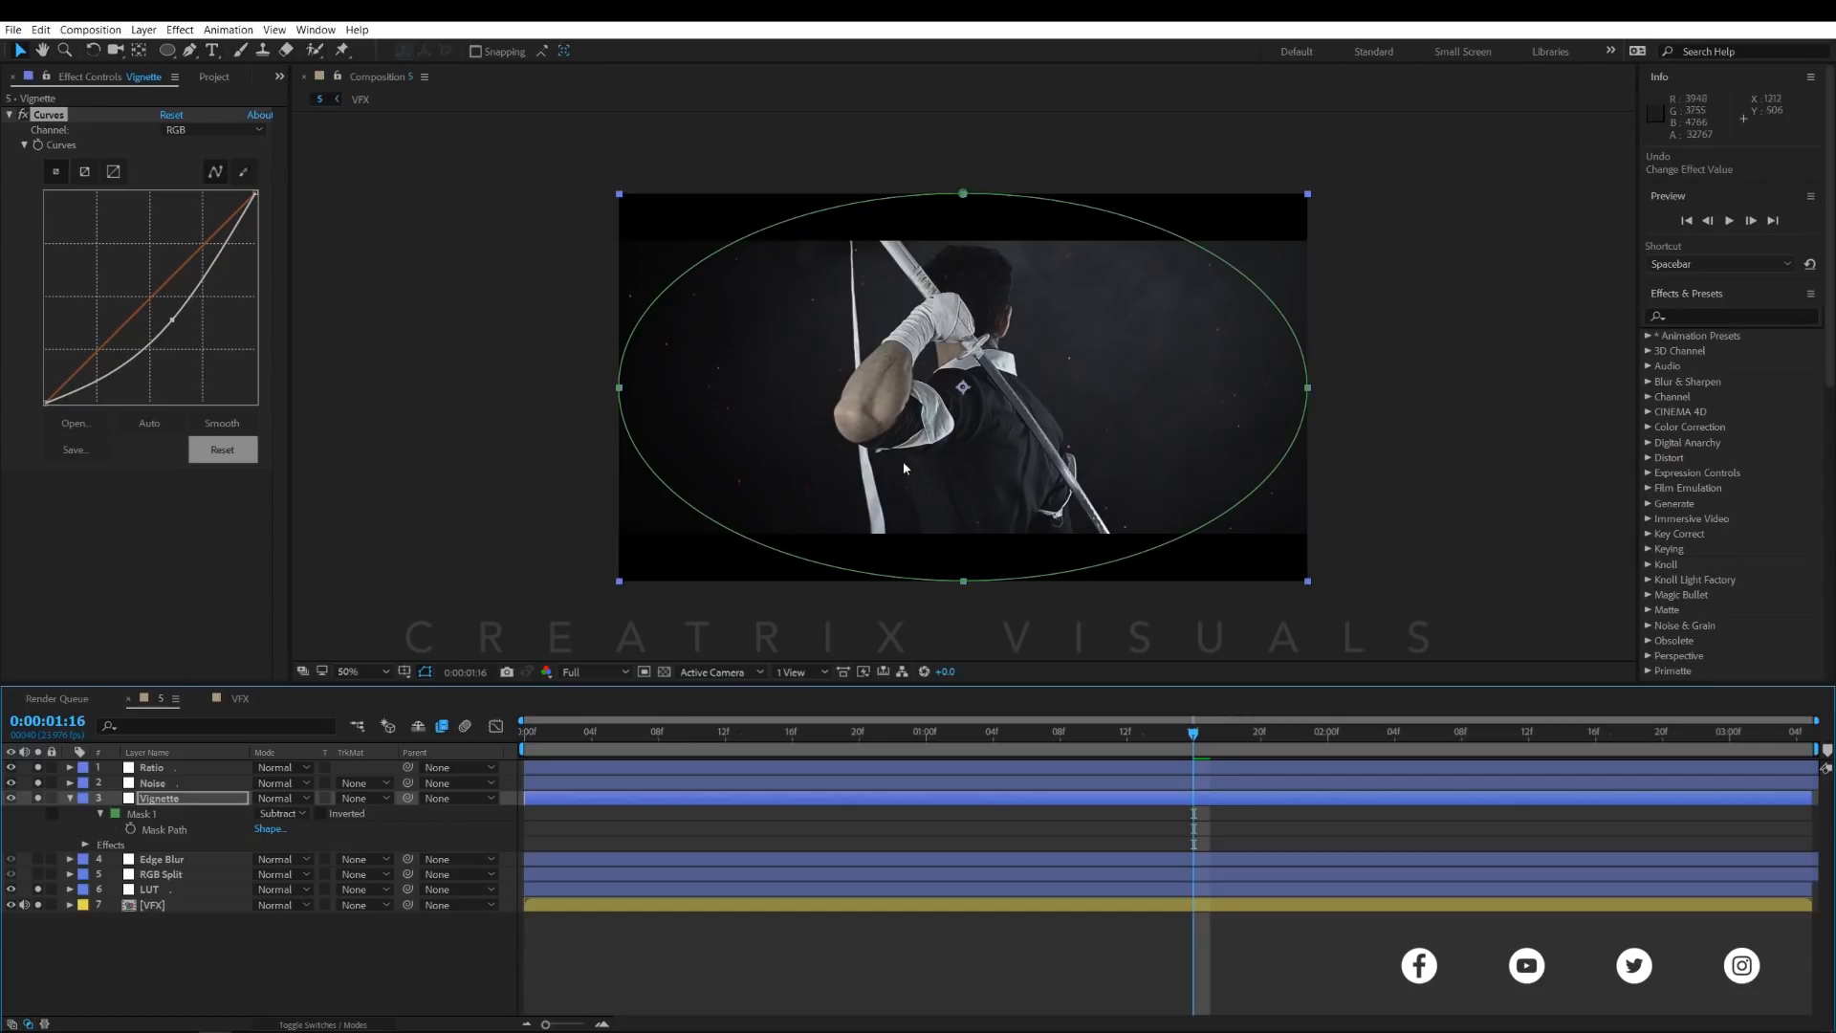
key(f)
click(282, 828)
text(0)
click(273, 934)
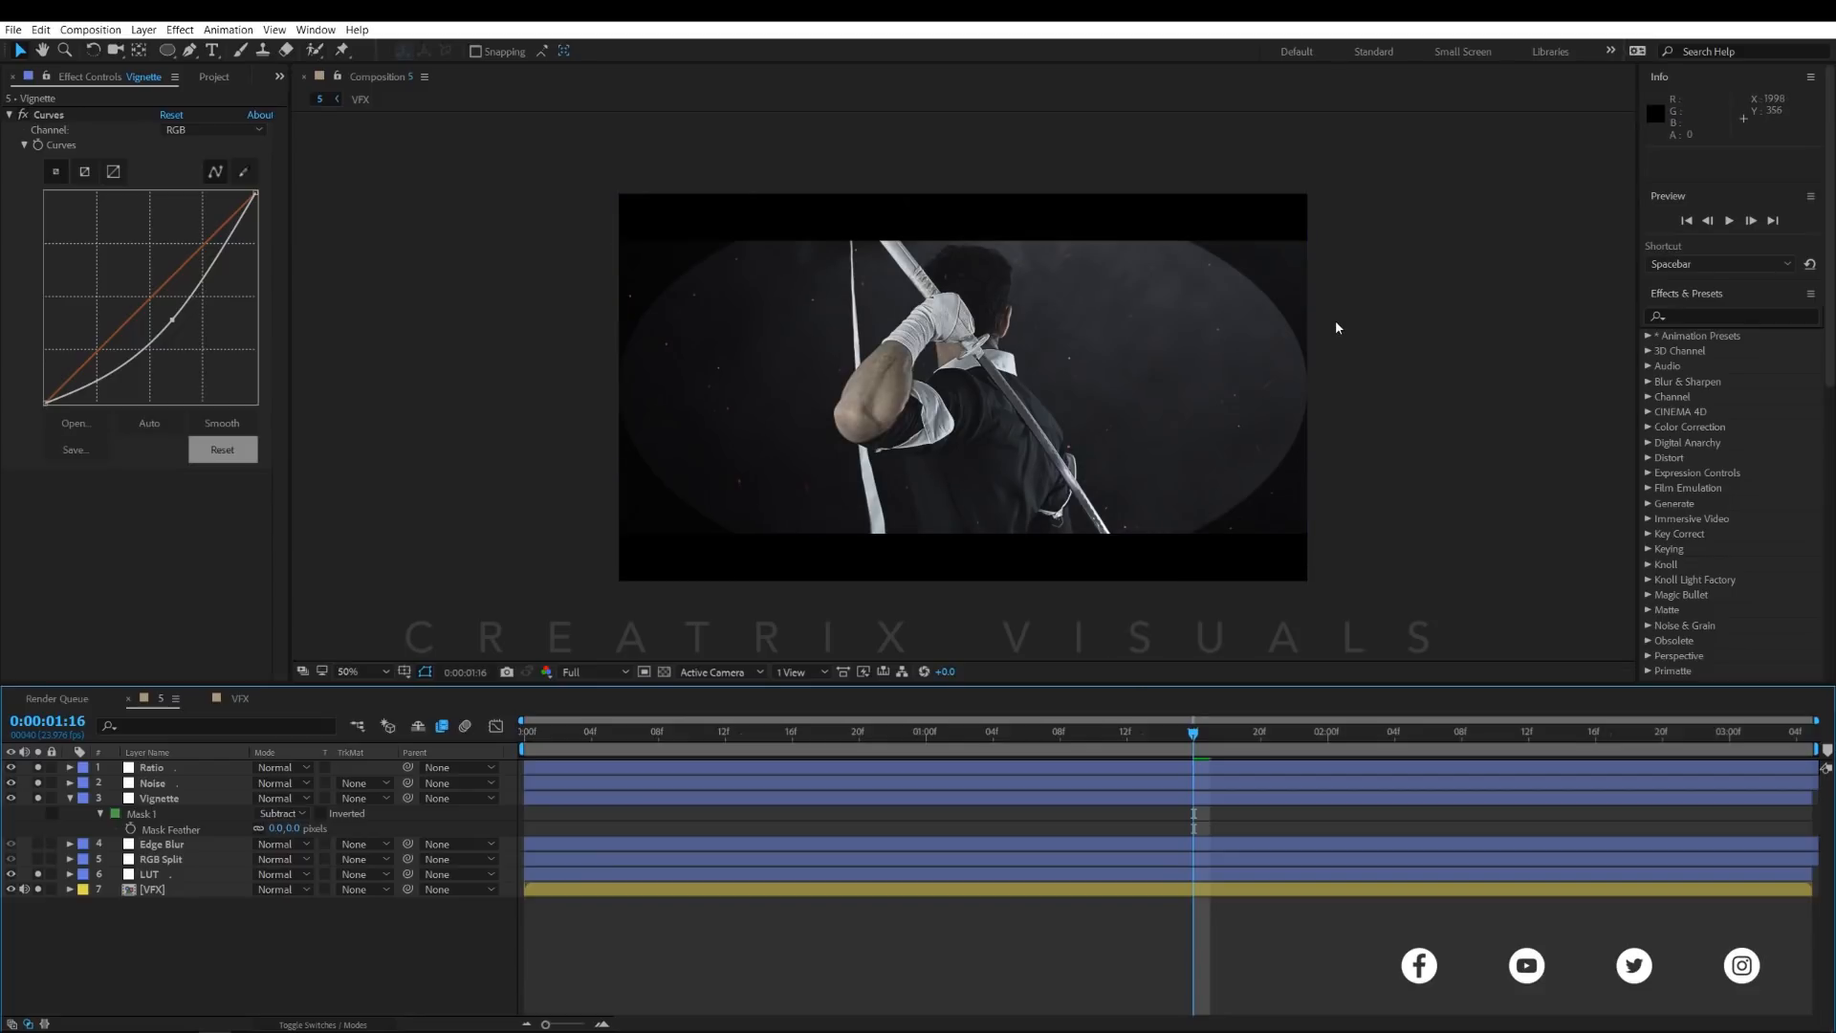
- Set the Vignette mask's feather to 500 pixels, hide the mask outline in the viewer and collapse the layer
click(171, 803)
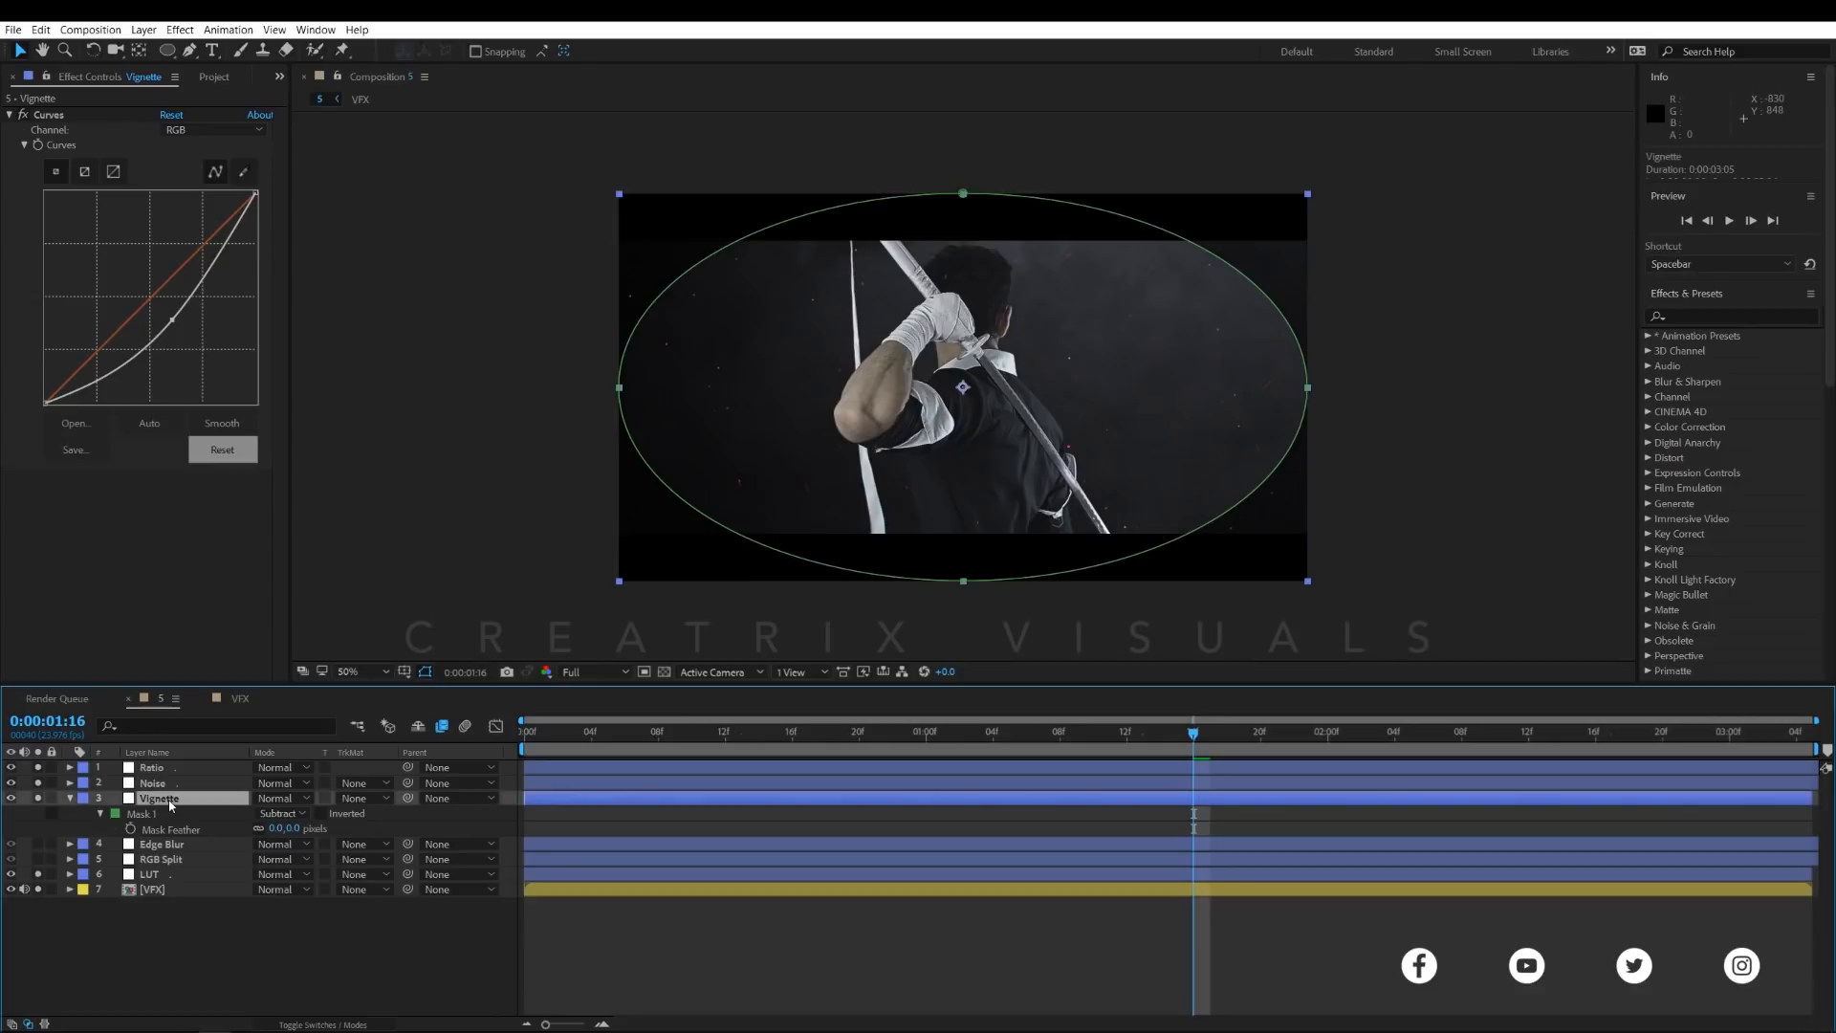
key(f)
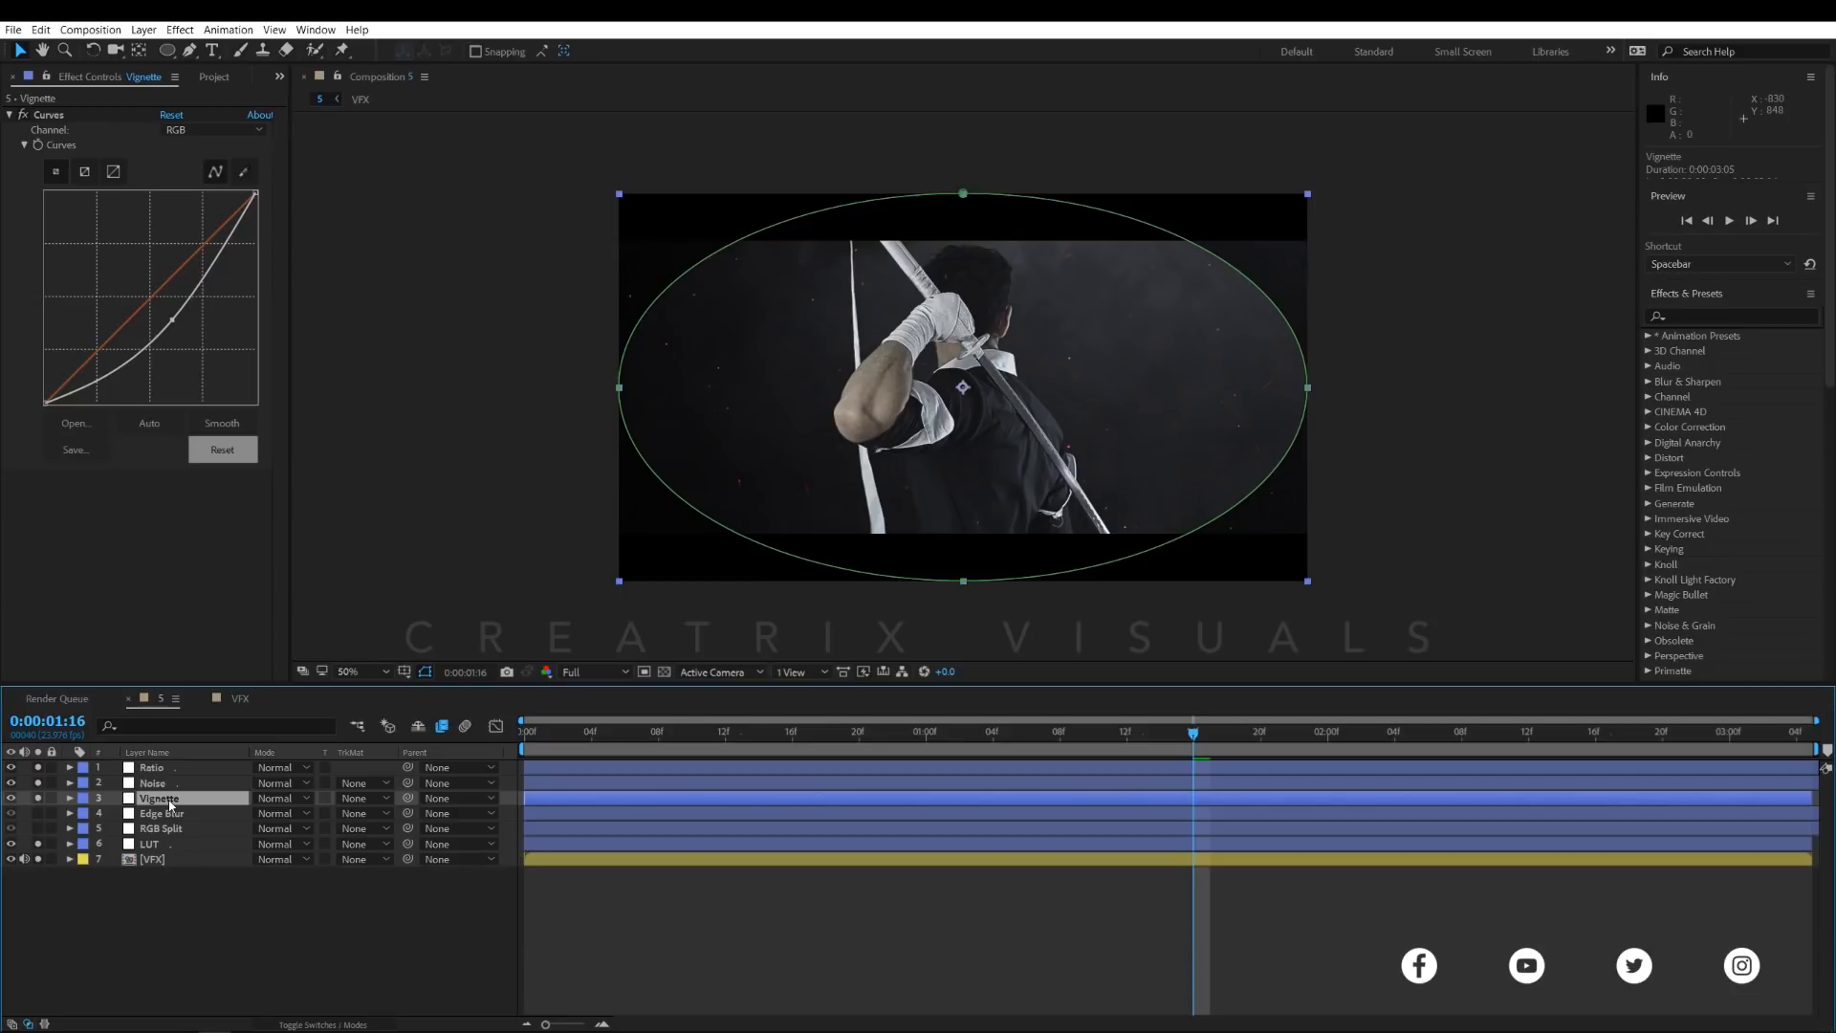
key(f)
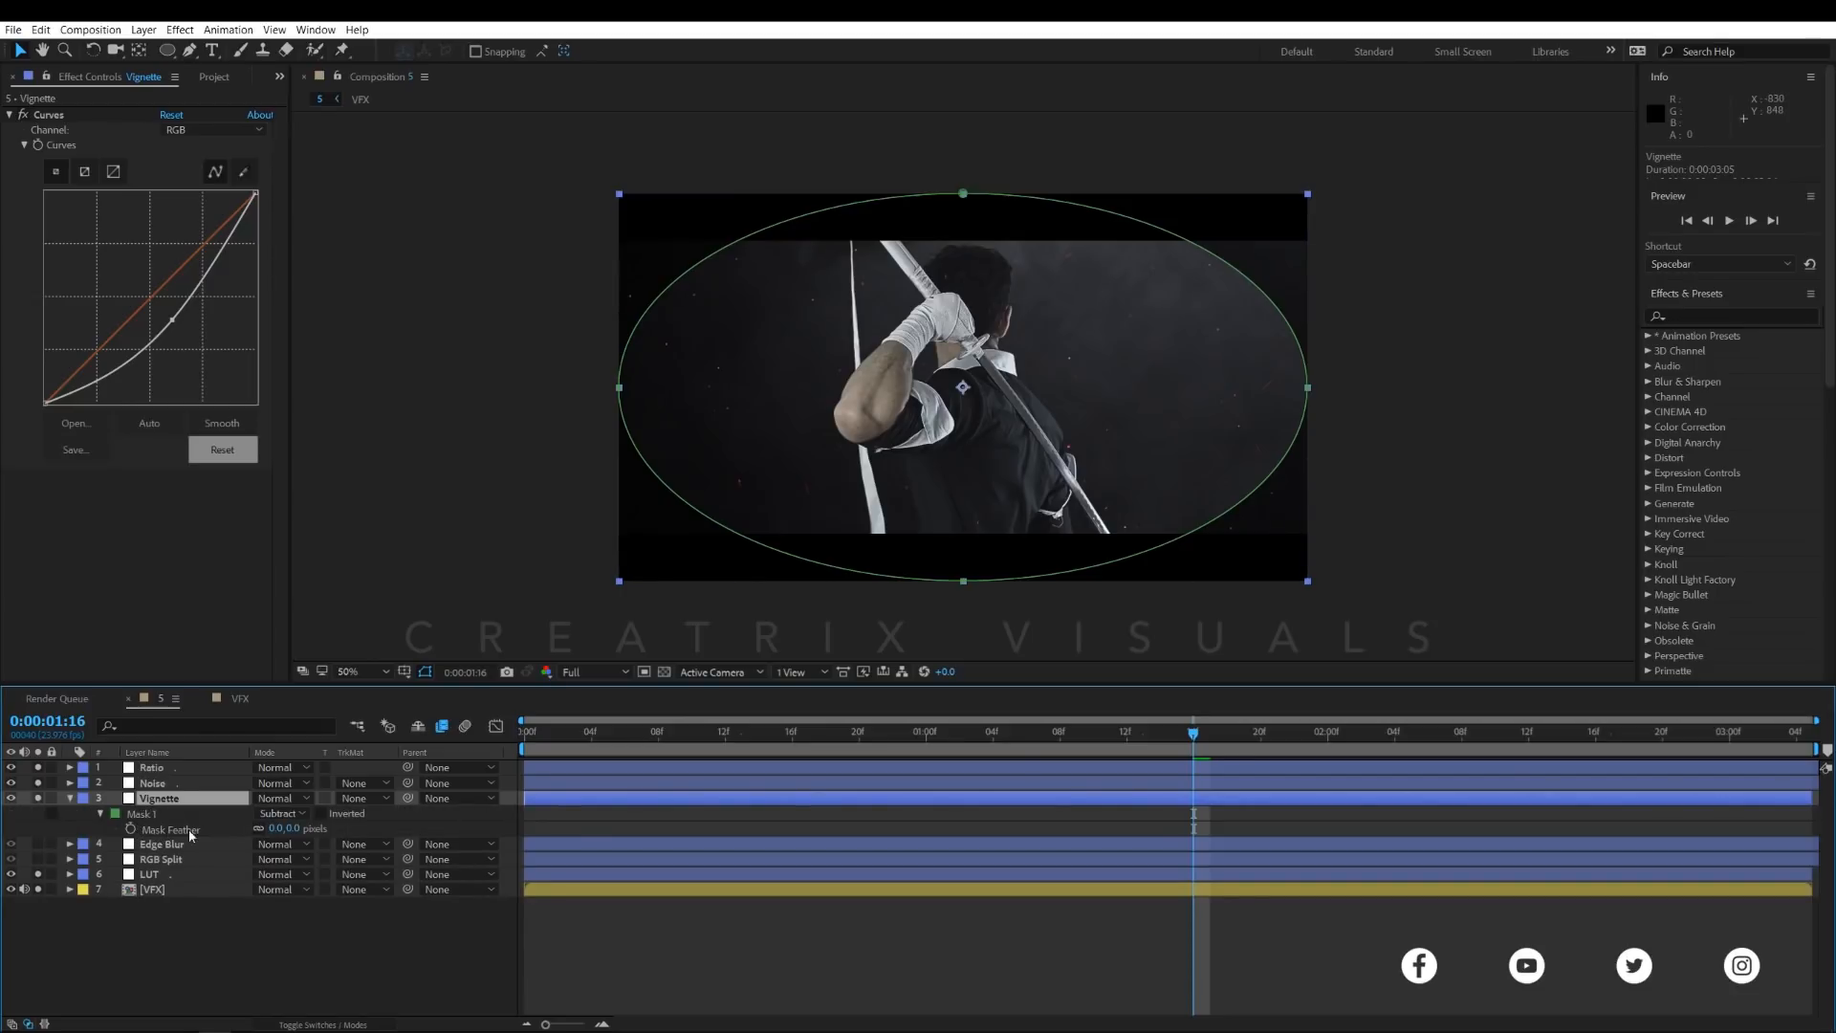
click(276, 828)
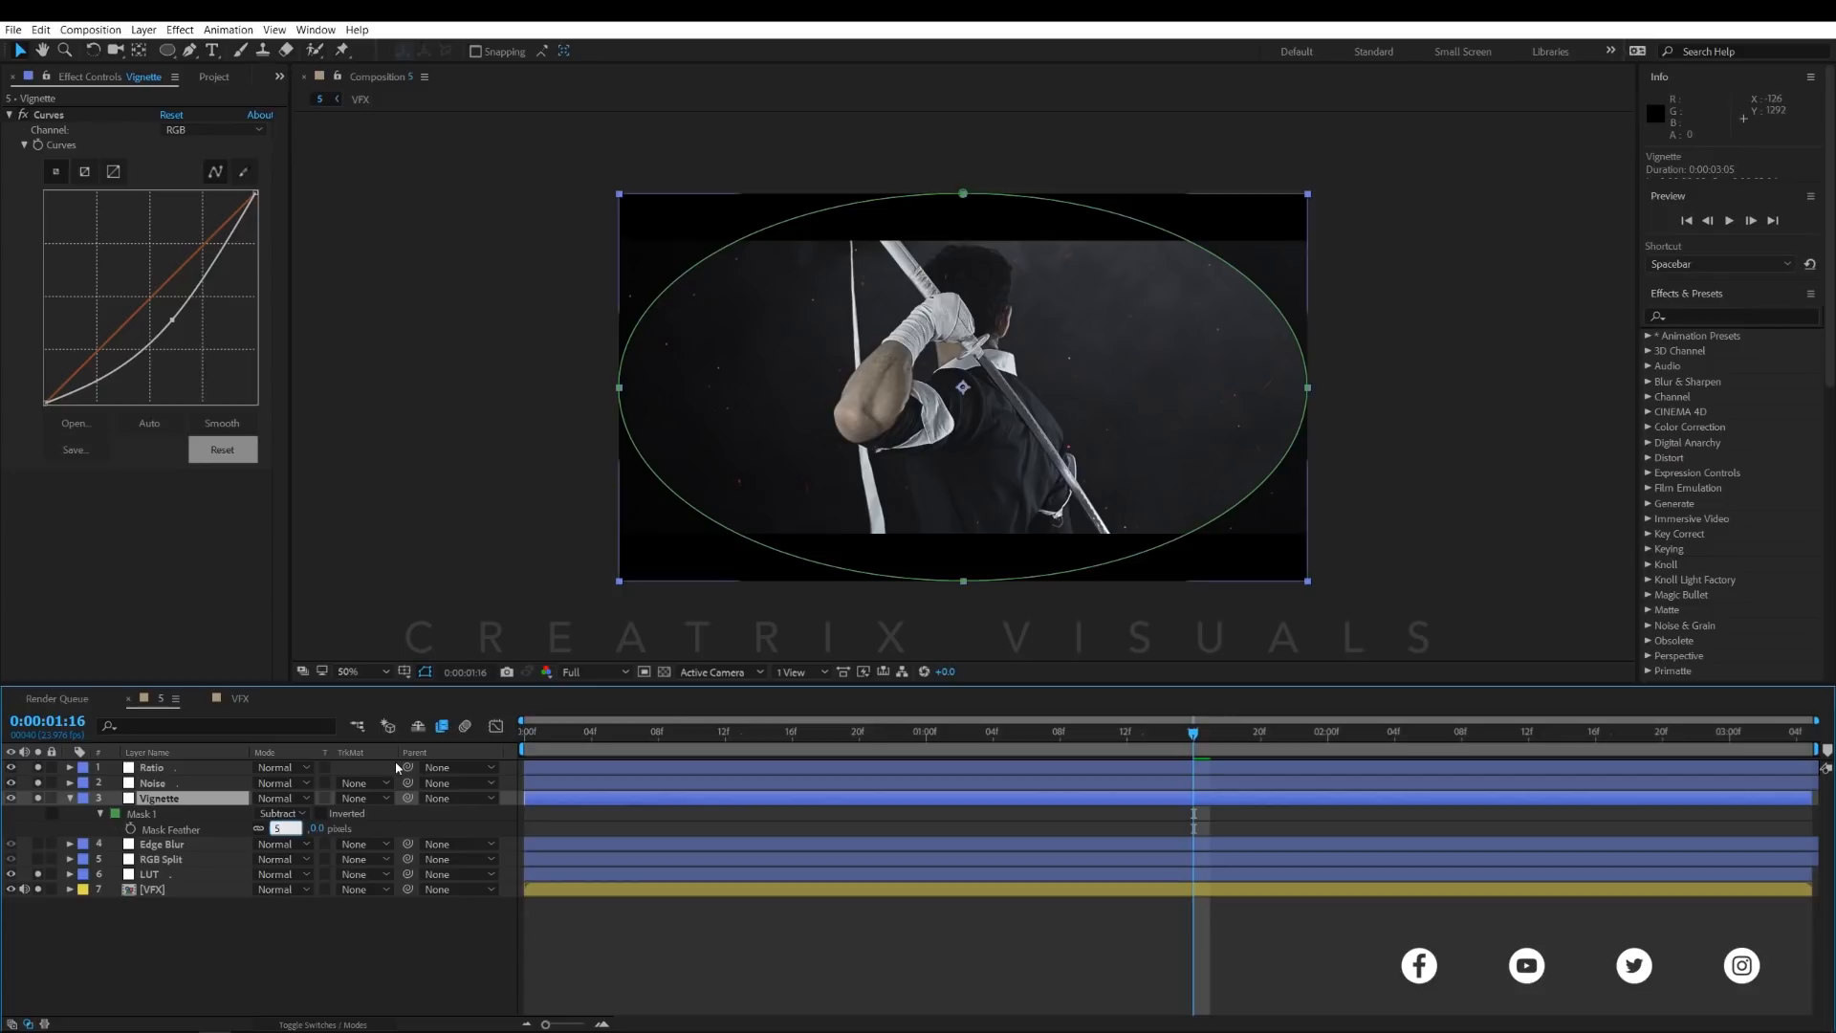
key(Return)
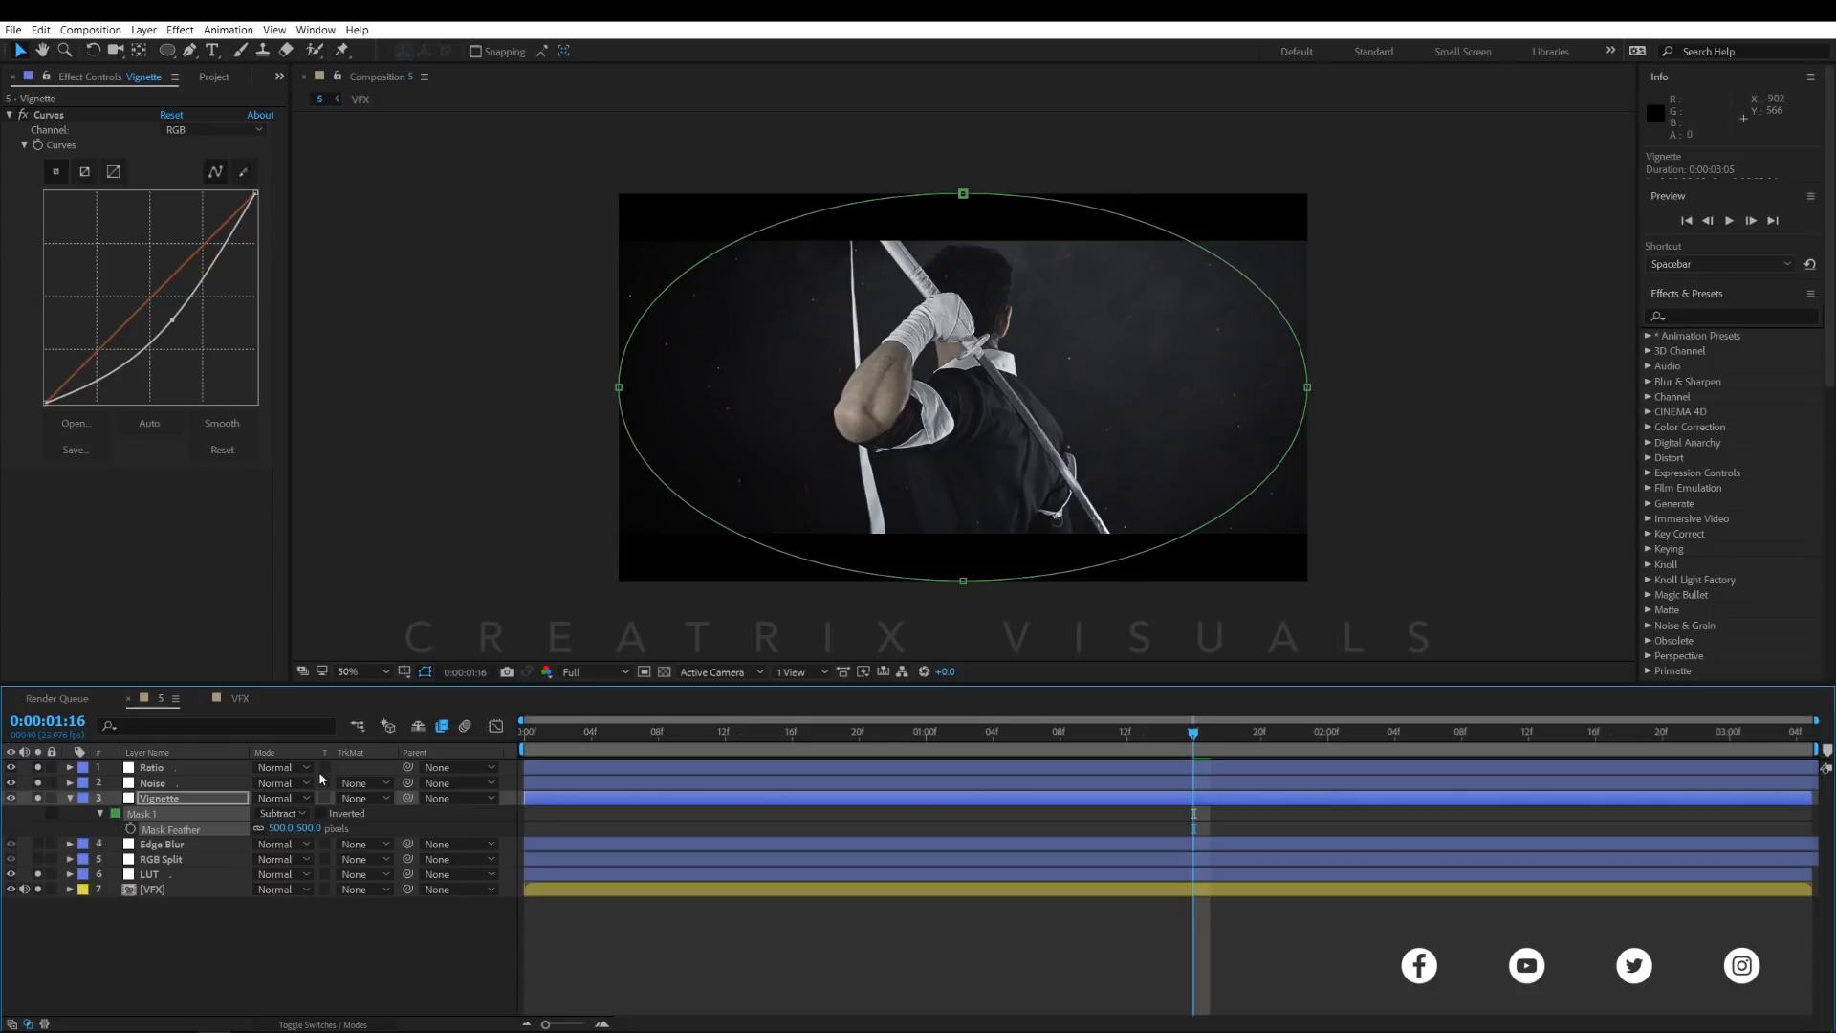
click(425, 672)
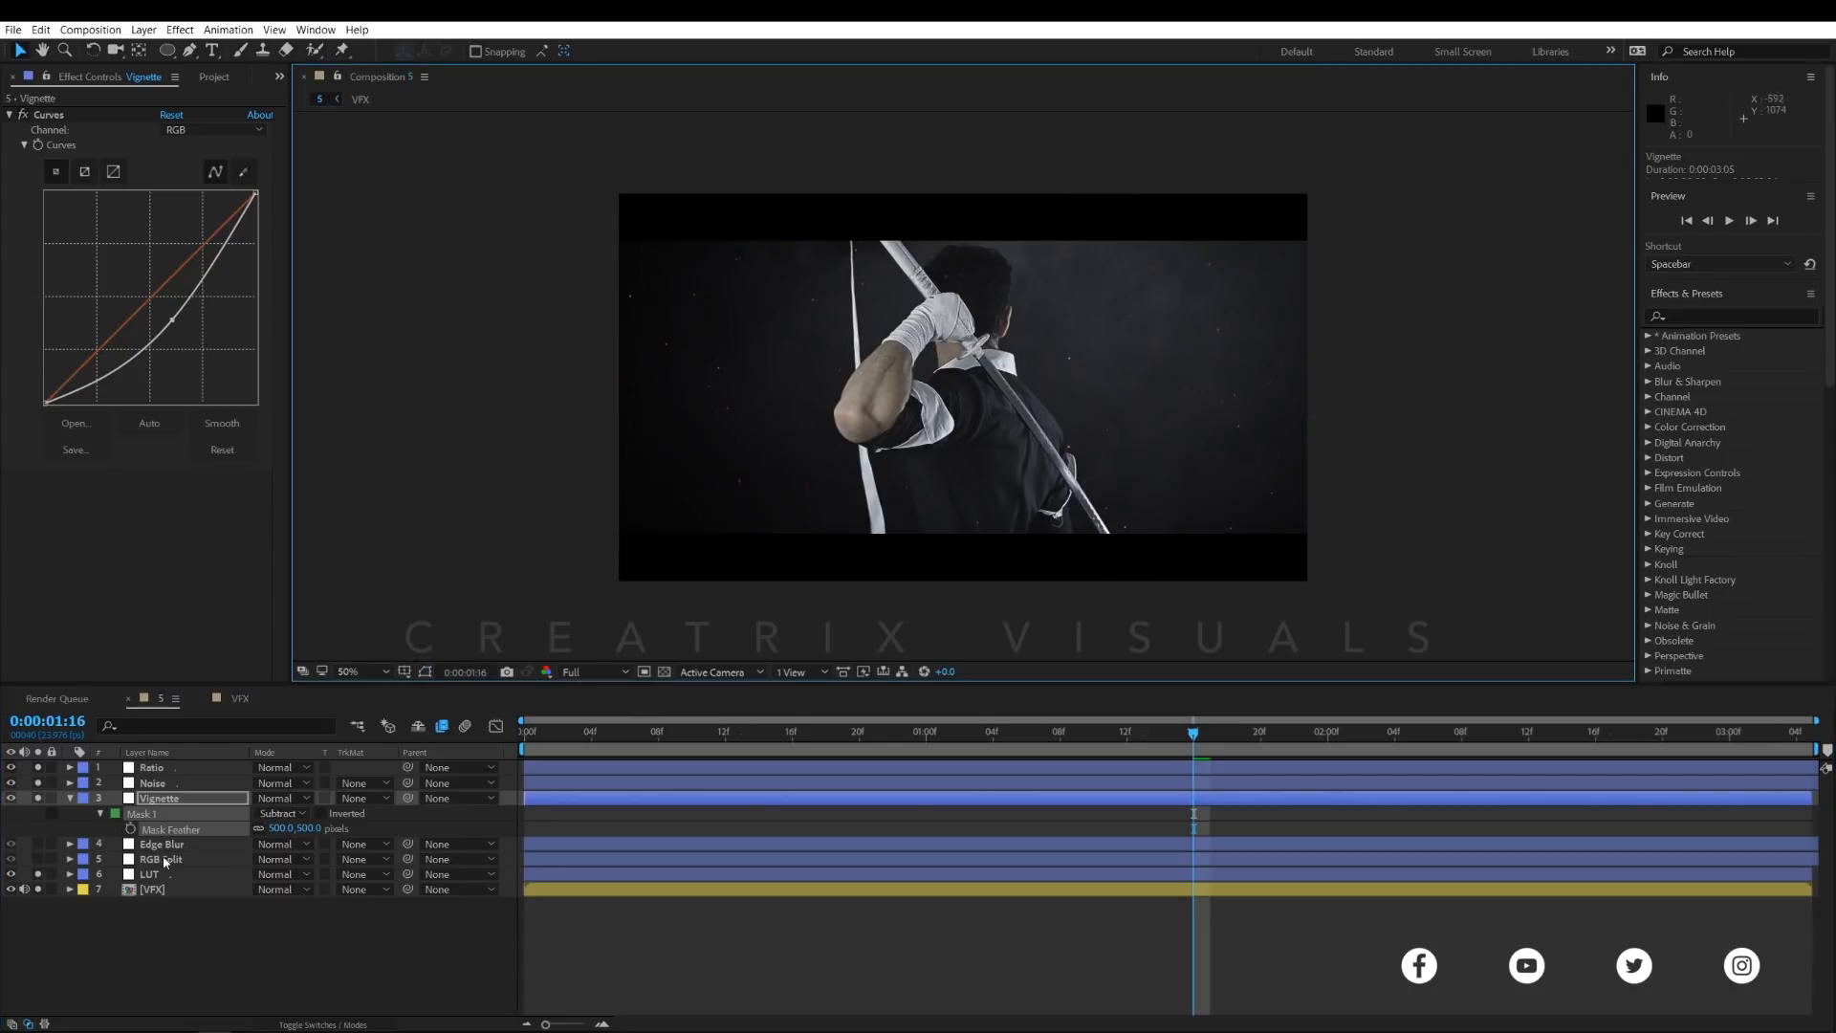
click(70, 799)
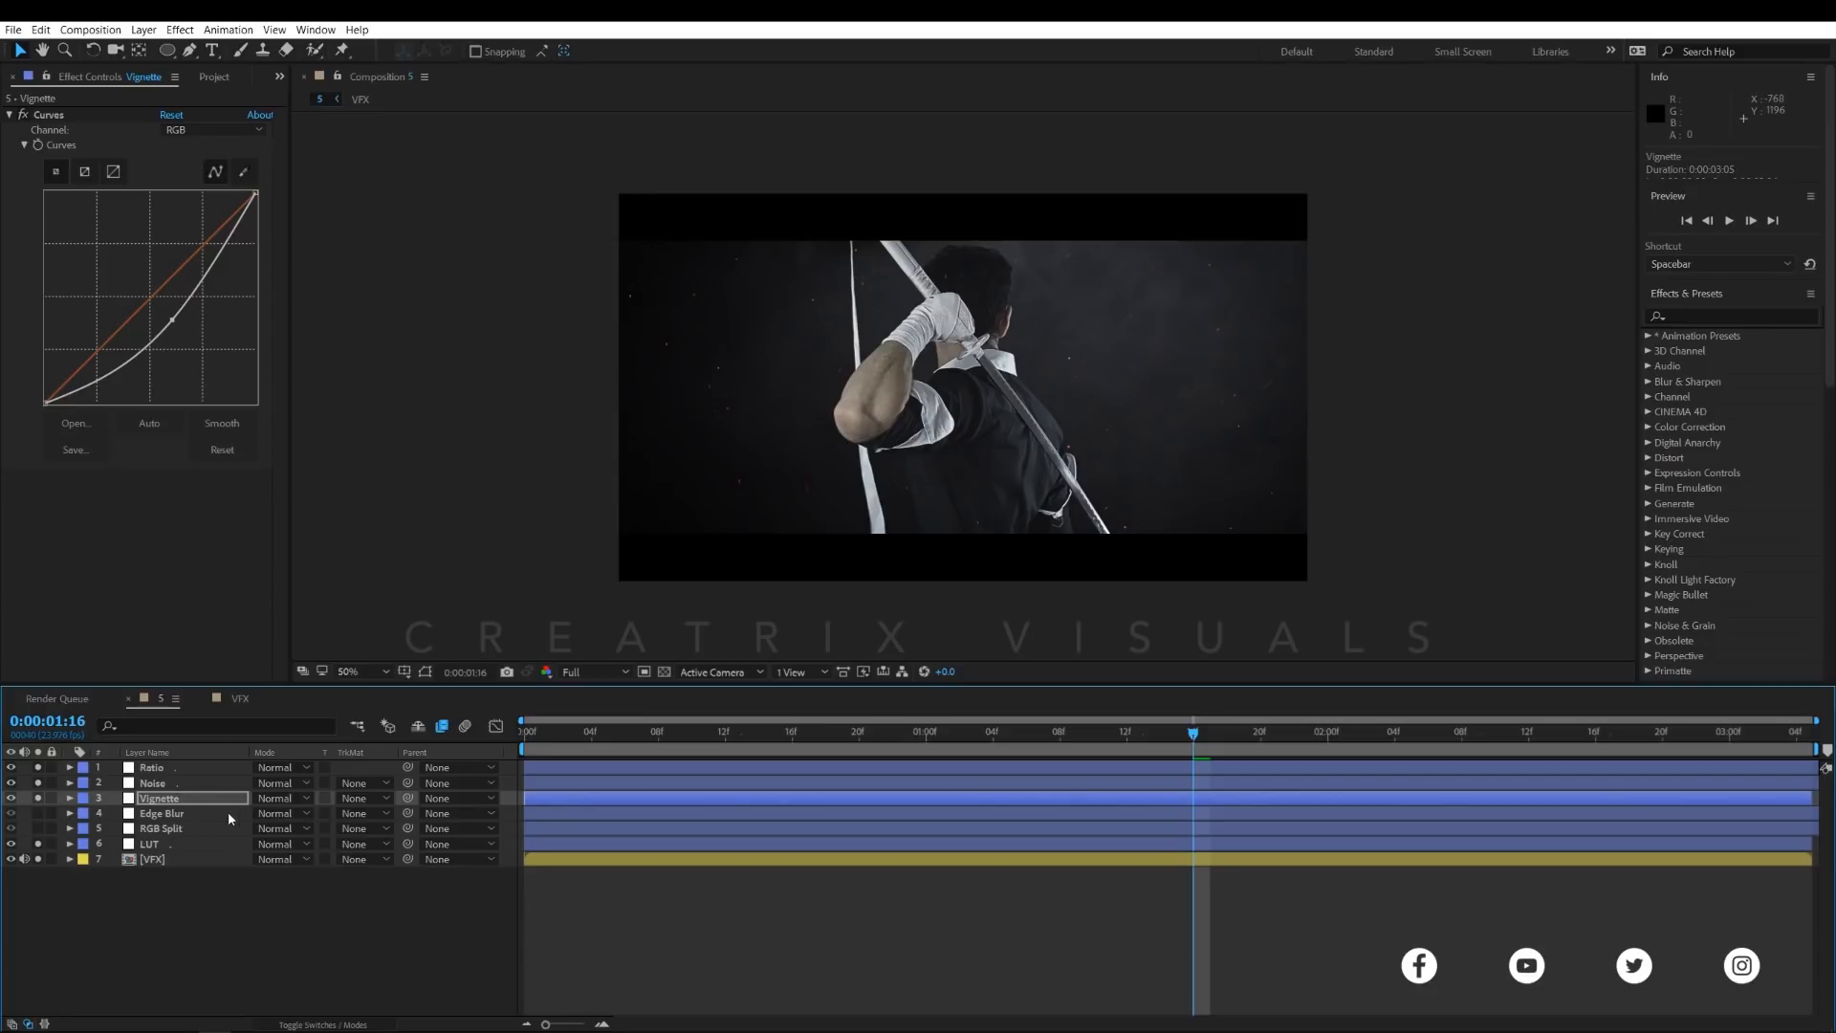
- Add the Edge Blur and RGB Split layers to the soloed layers
click(196, 814)
ctrl+click(160, 828)
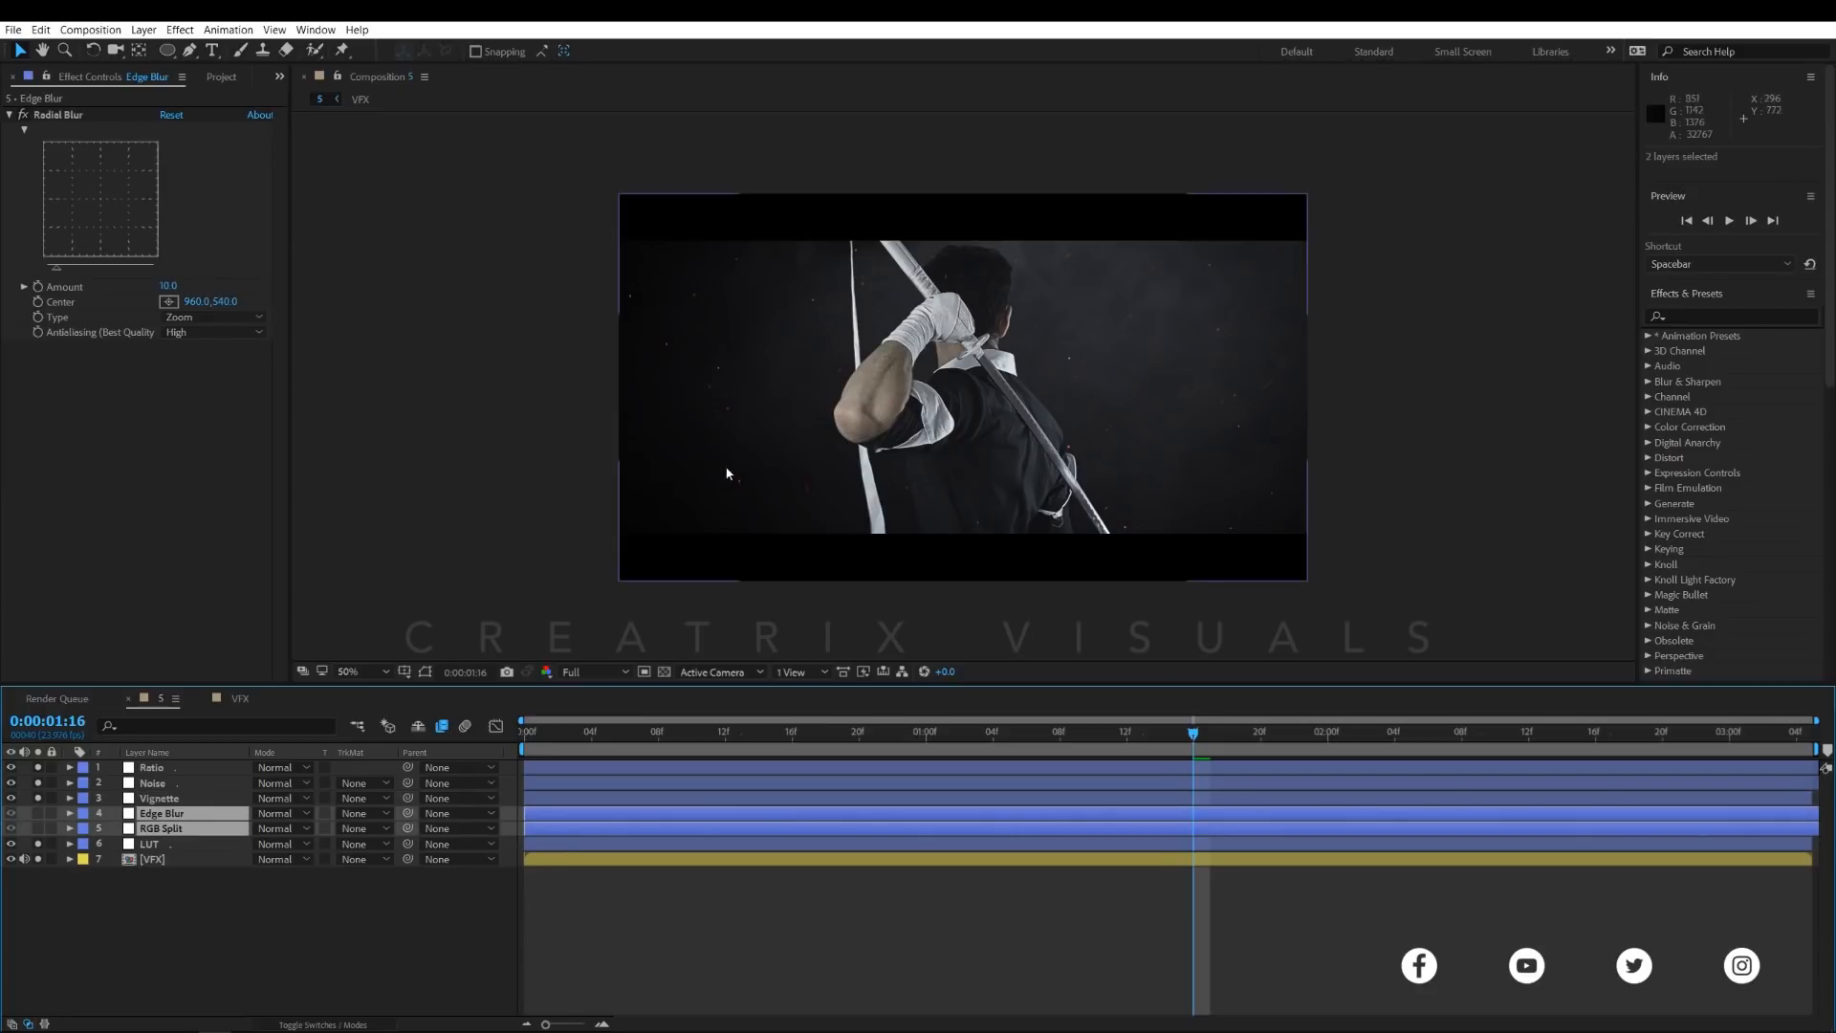
key(slash)
key(h)
drag(1149, 541, 1044, 465)
key(v)
click(39, 817)
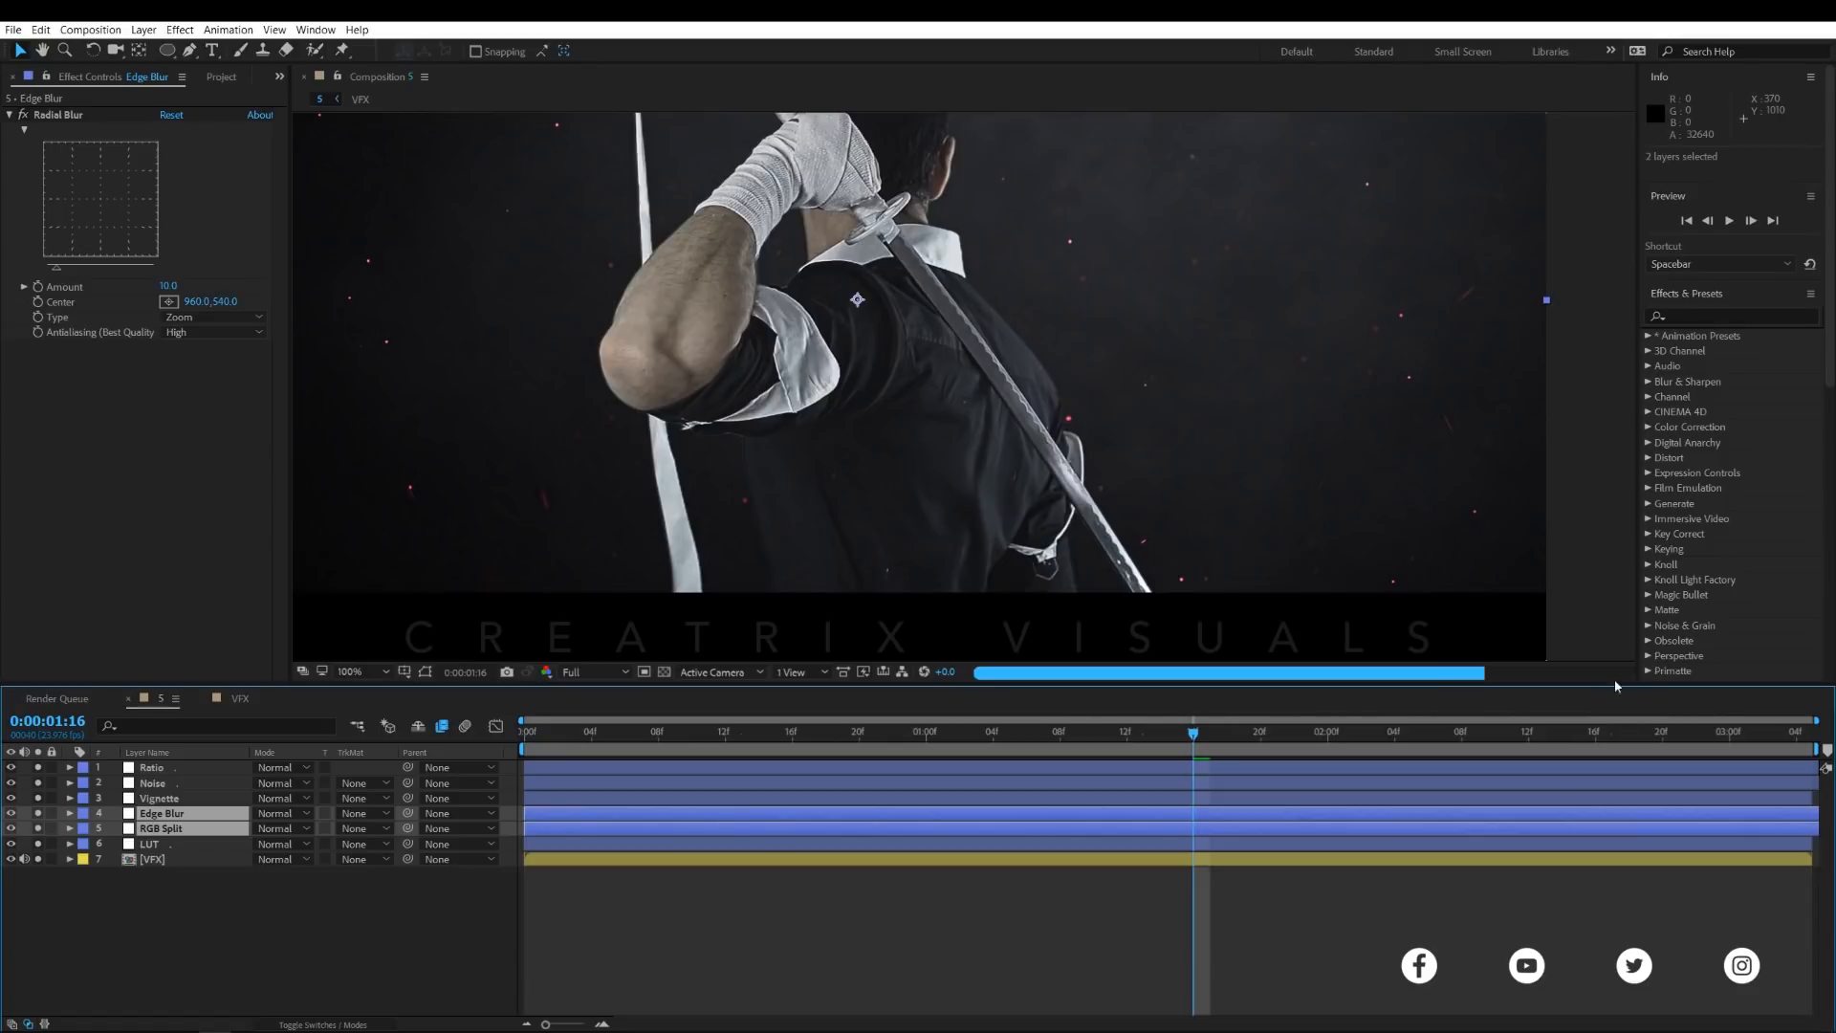
- Examine the edge blur and RGB separation along the sword at 200%, comparing the frame's edges with its centre
scroll(1176, 577, up, 3)
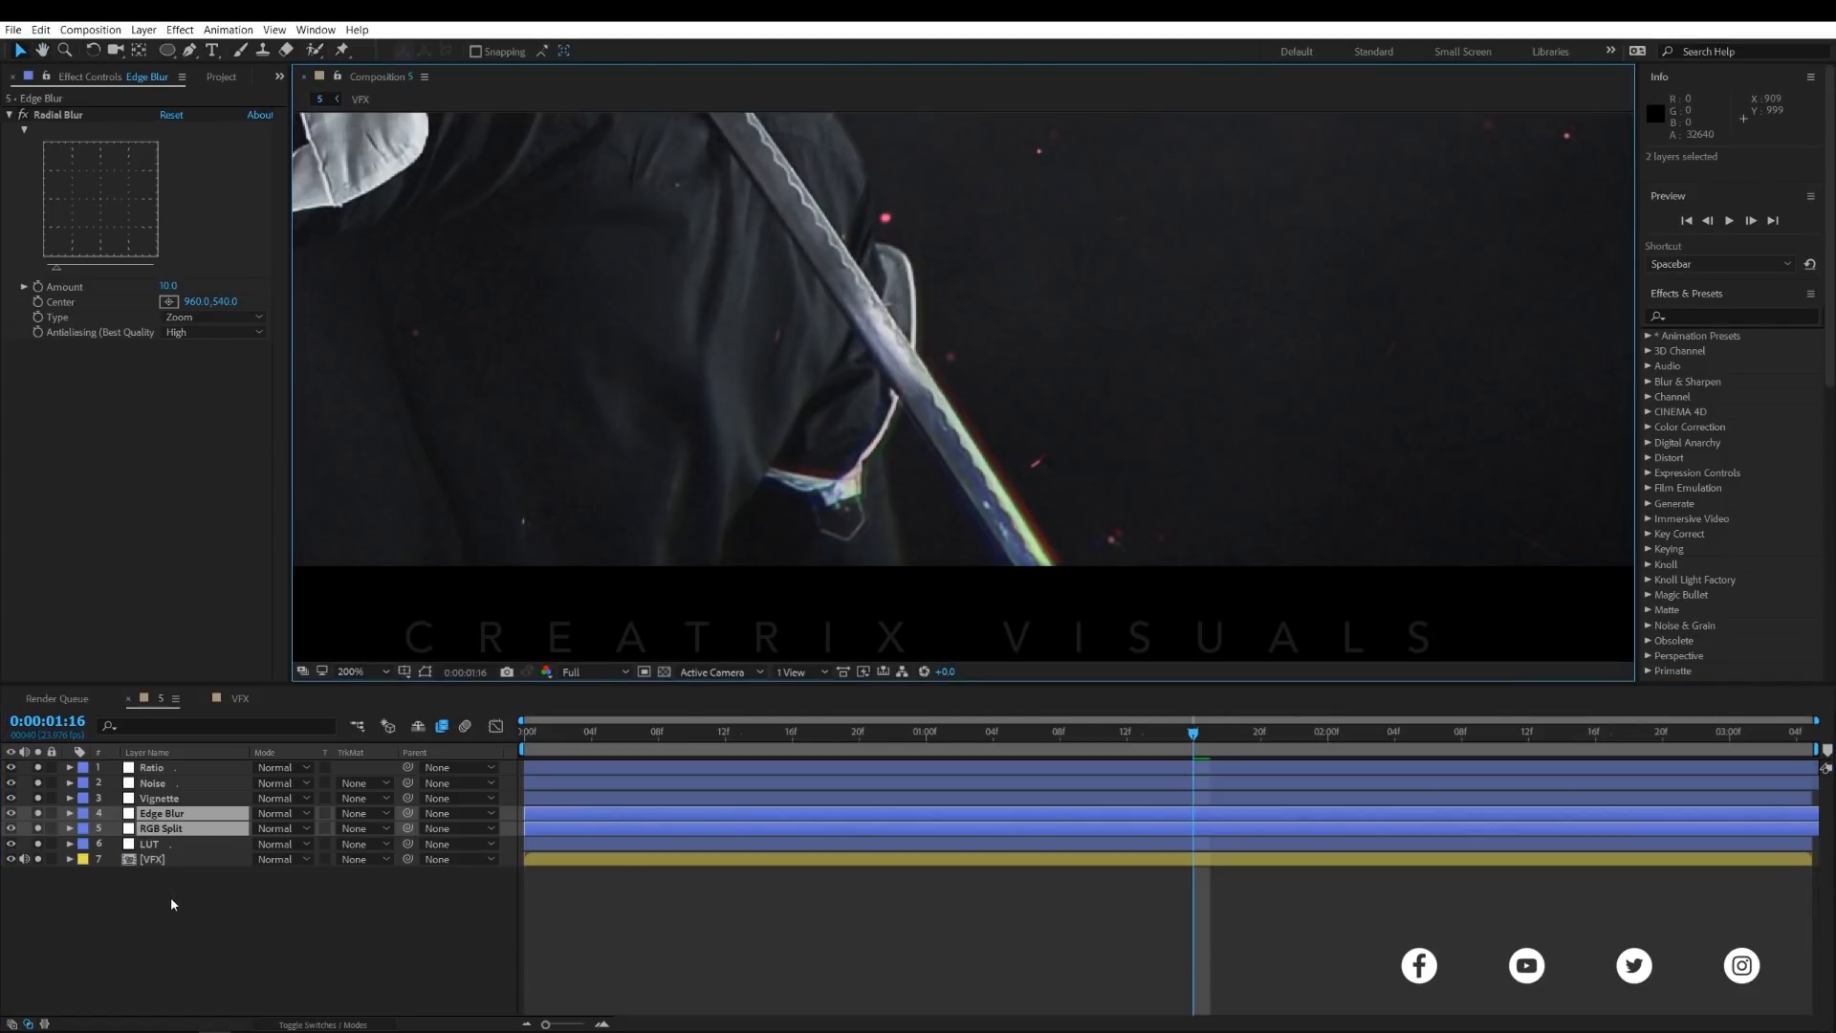
key(space)
drag(623, 221, 1183, 824)
drag(966, 307, 942, 717)
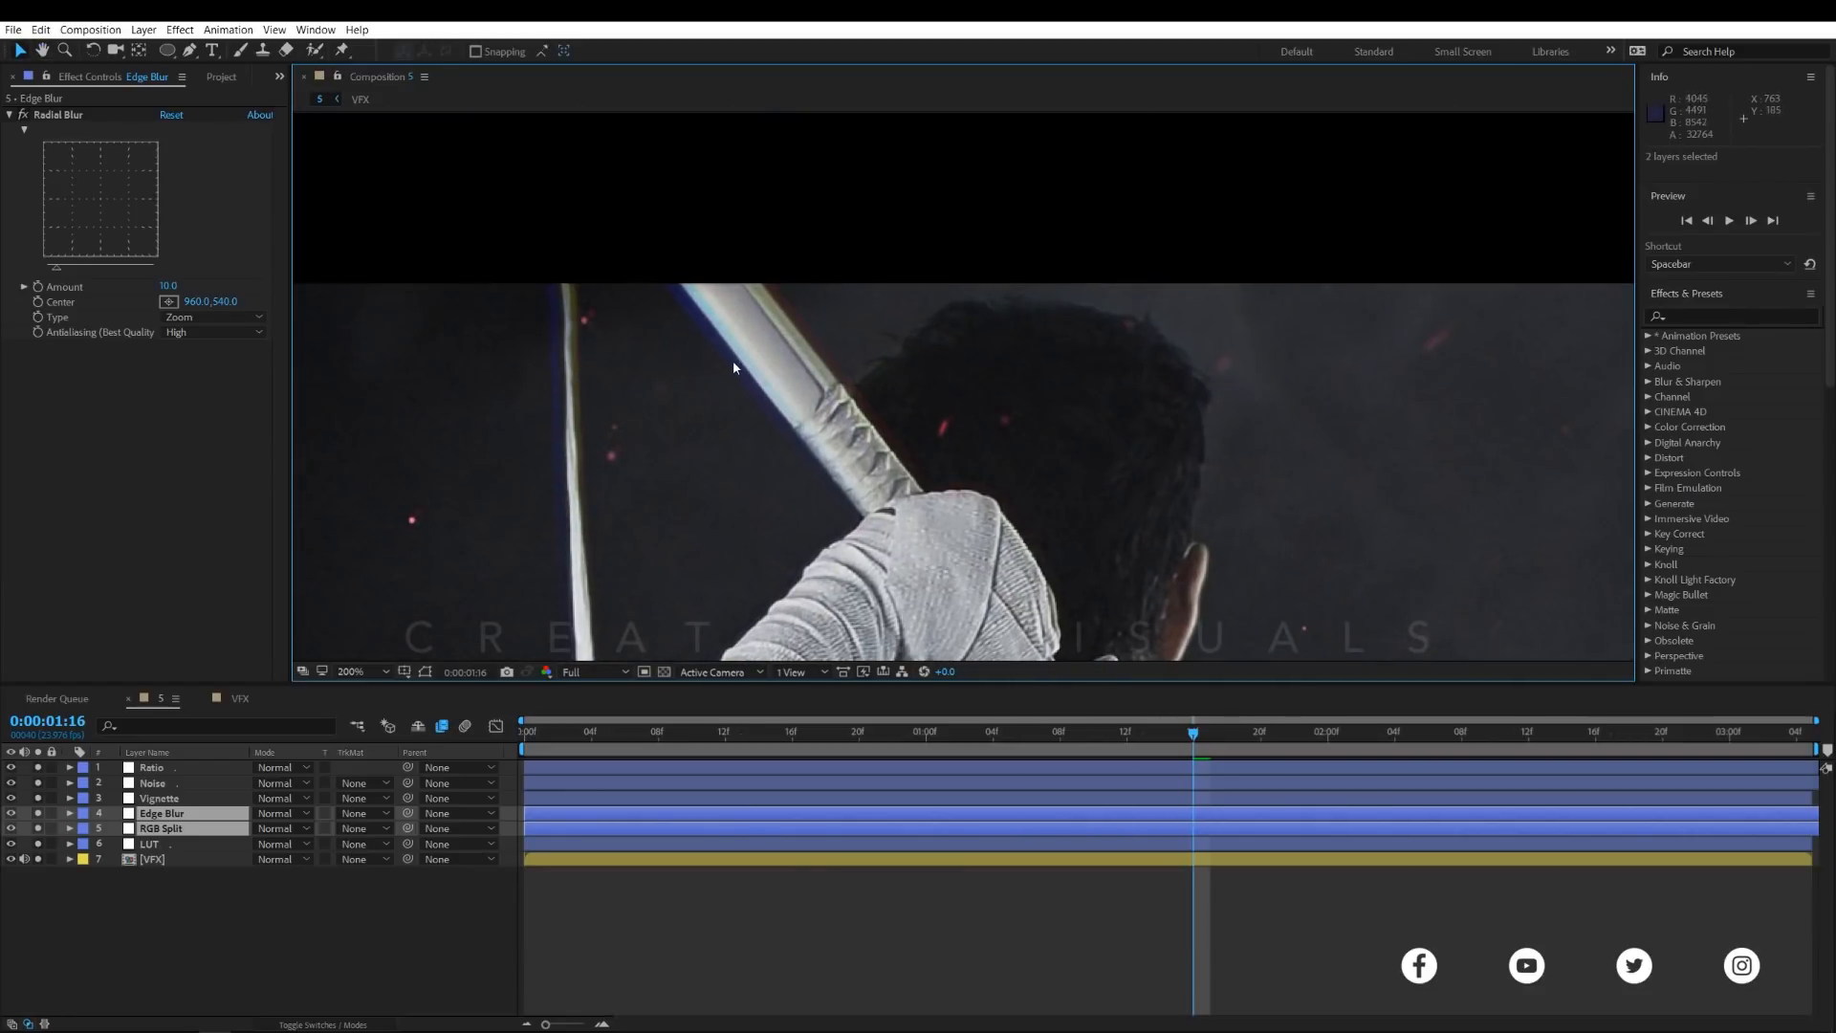
key(space)
drag(861, 557, 459, 58)
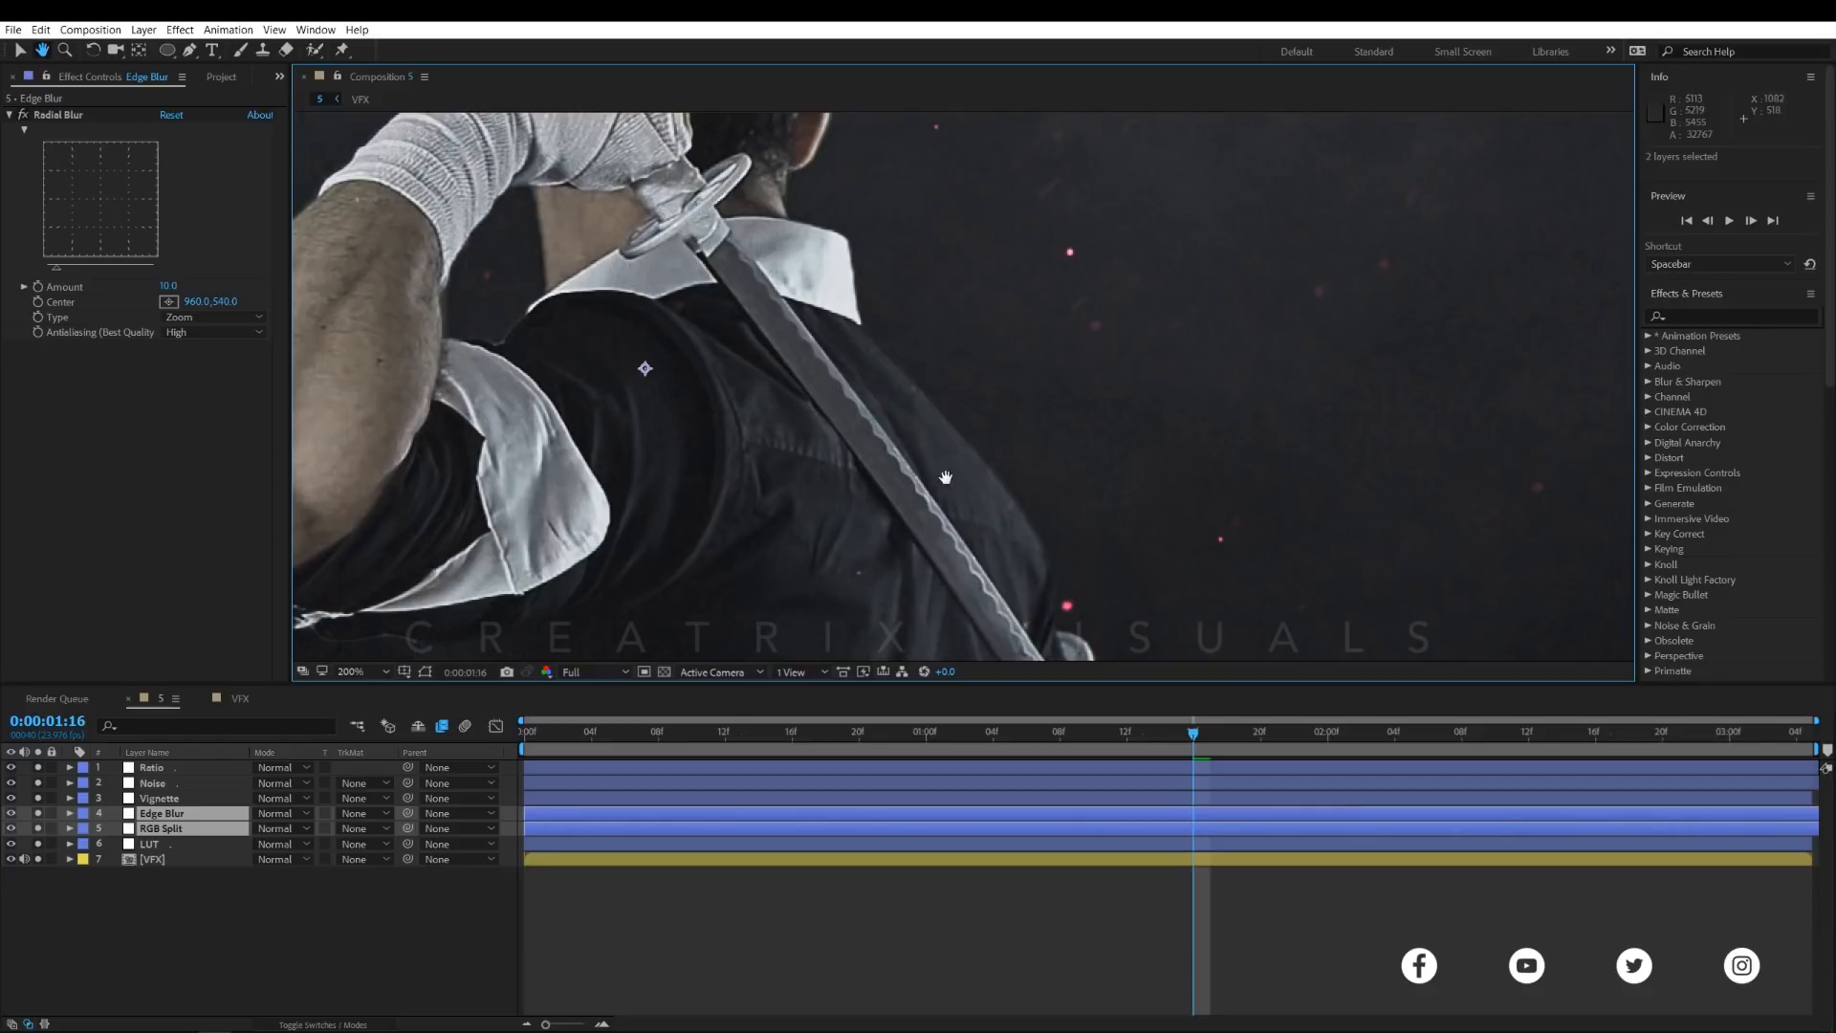
drag(986, 531, 742, 105)
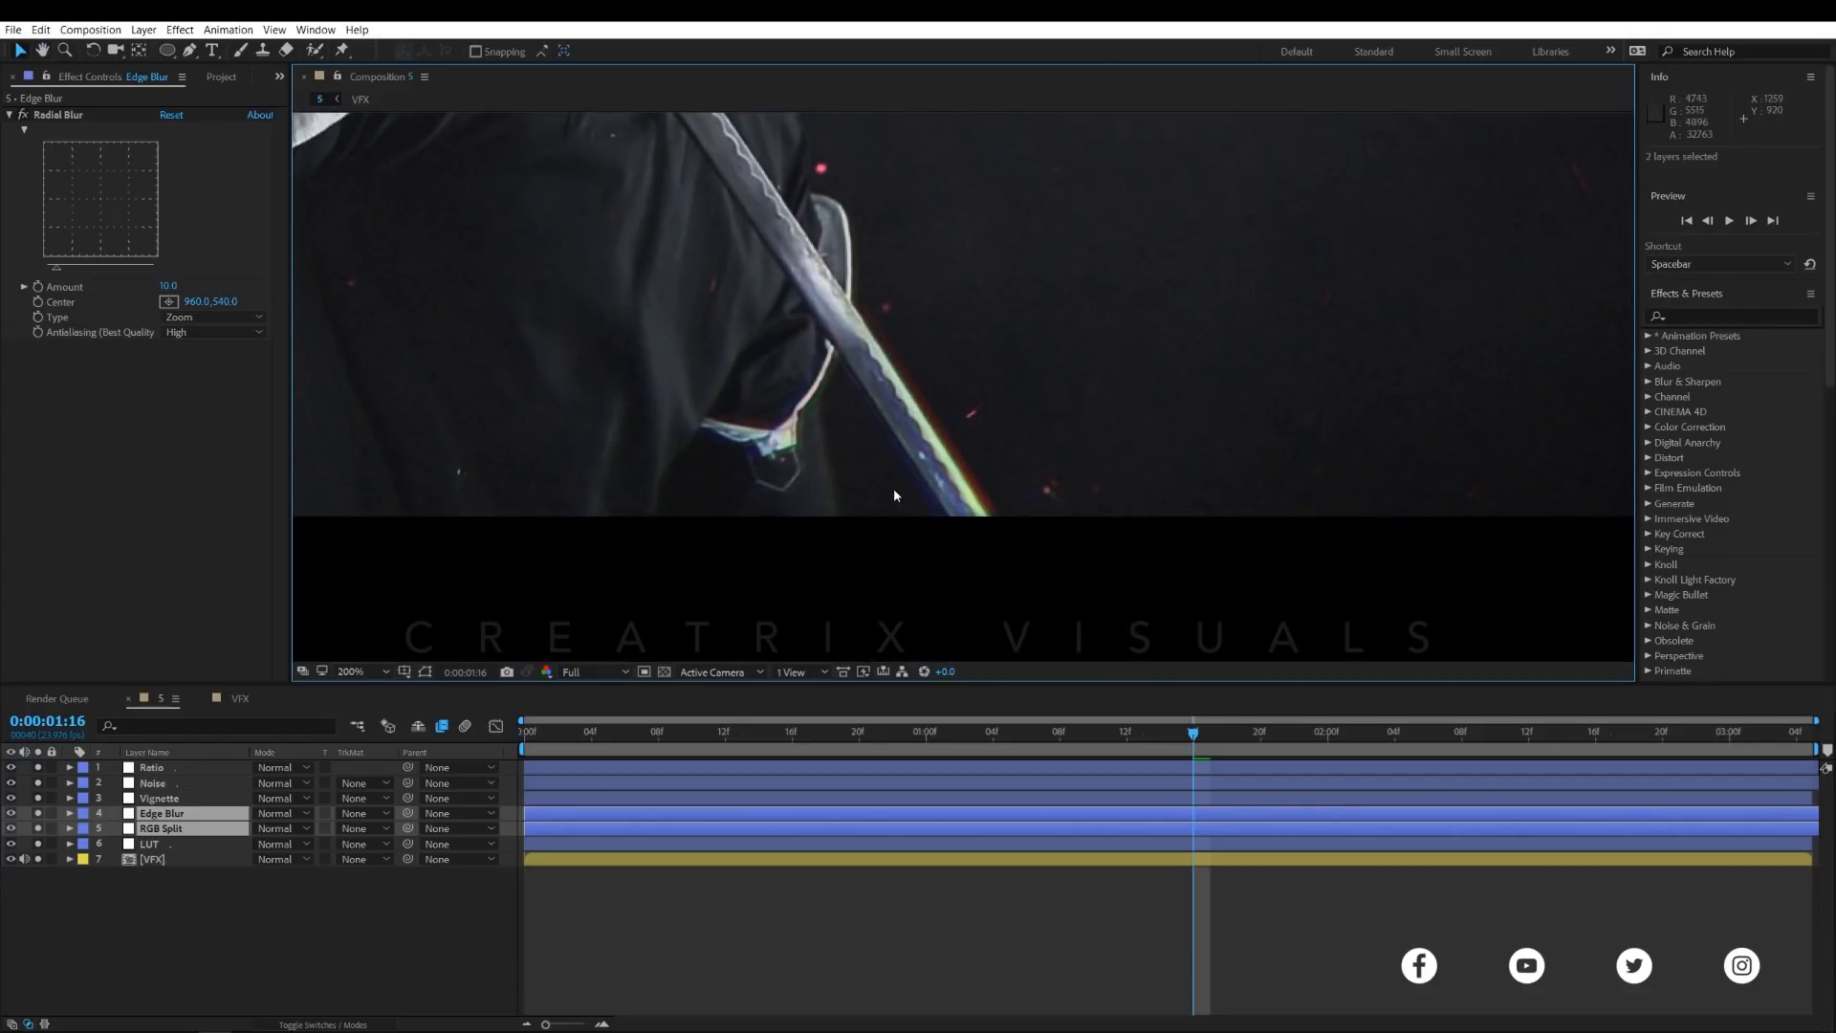
key(comma)
key(space)
drag(714, 476, 995, 663)
key(comma)
key(space)
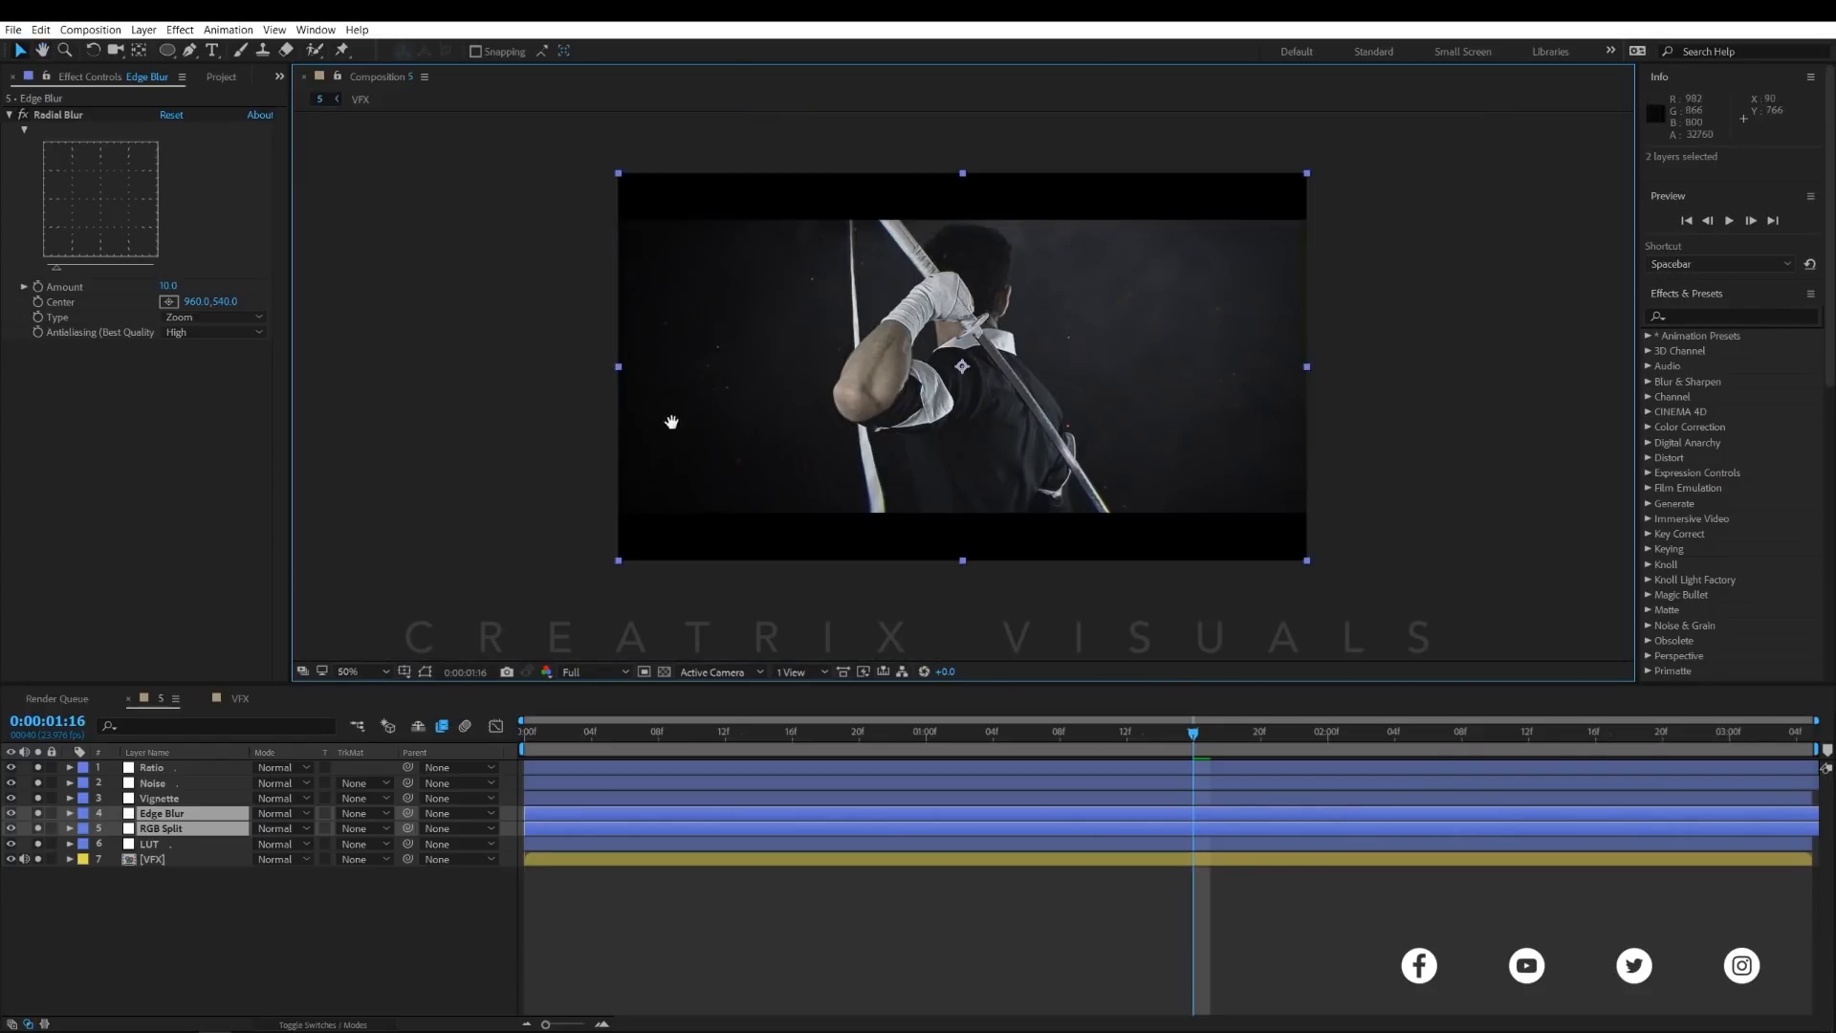
drag(690, 363, 691, 375)
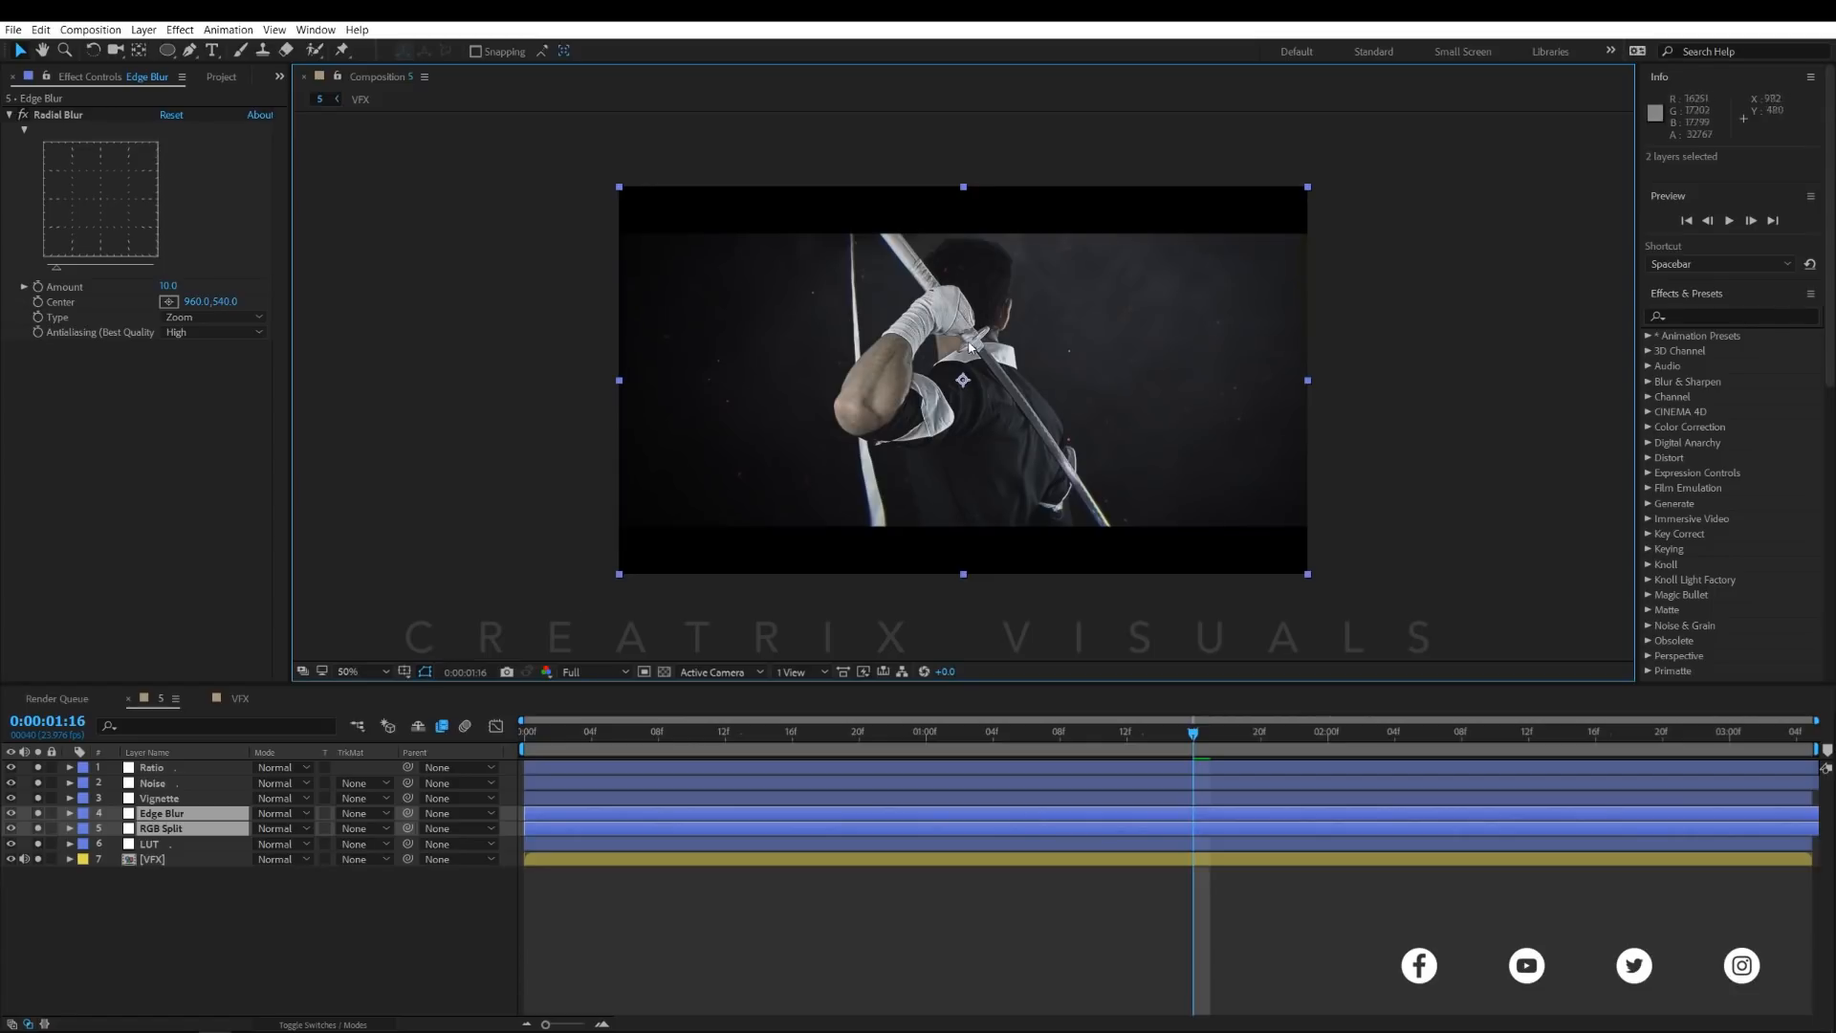
- Select the RGB Split layer and review its mask outline, mask mode and feather
click(139, 941)
click(182, 830)
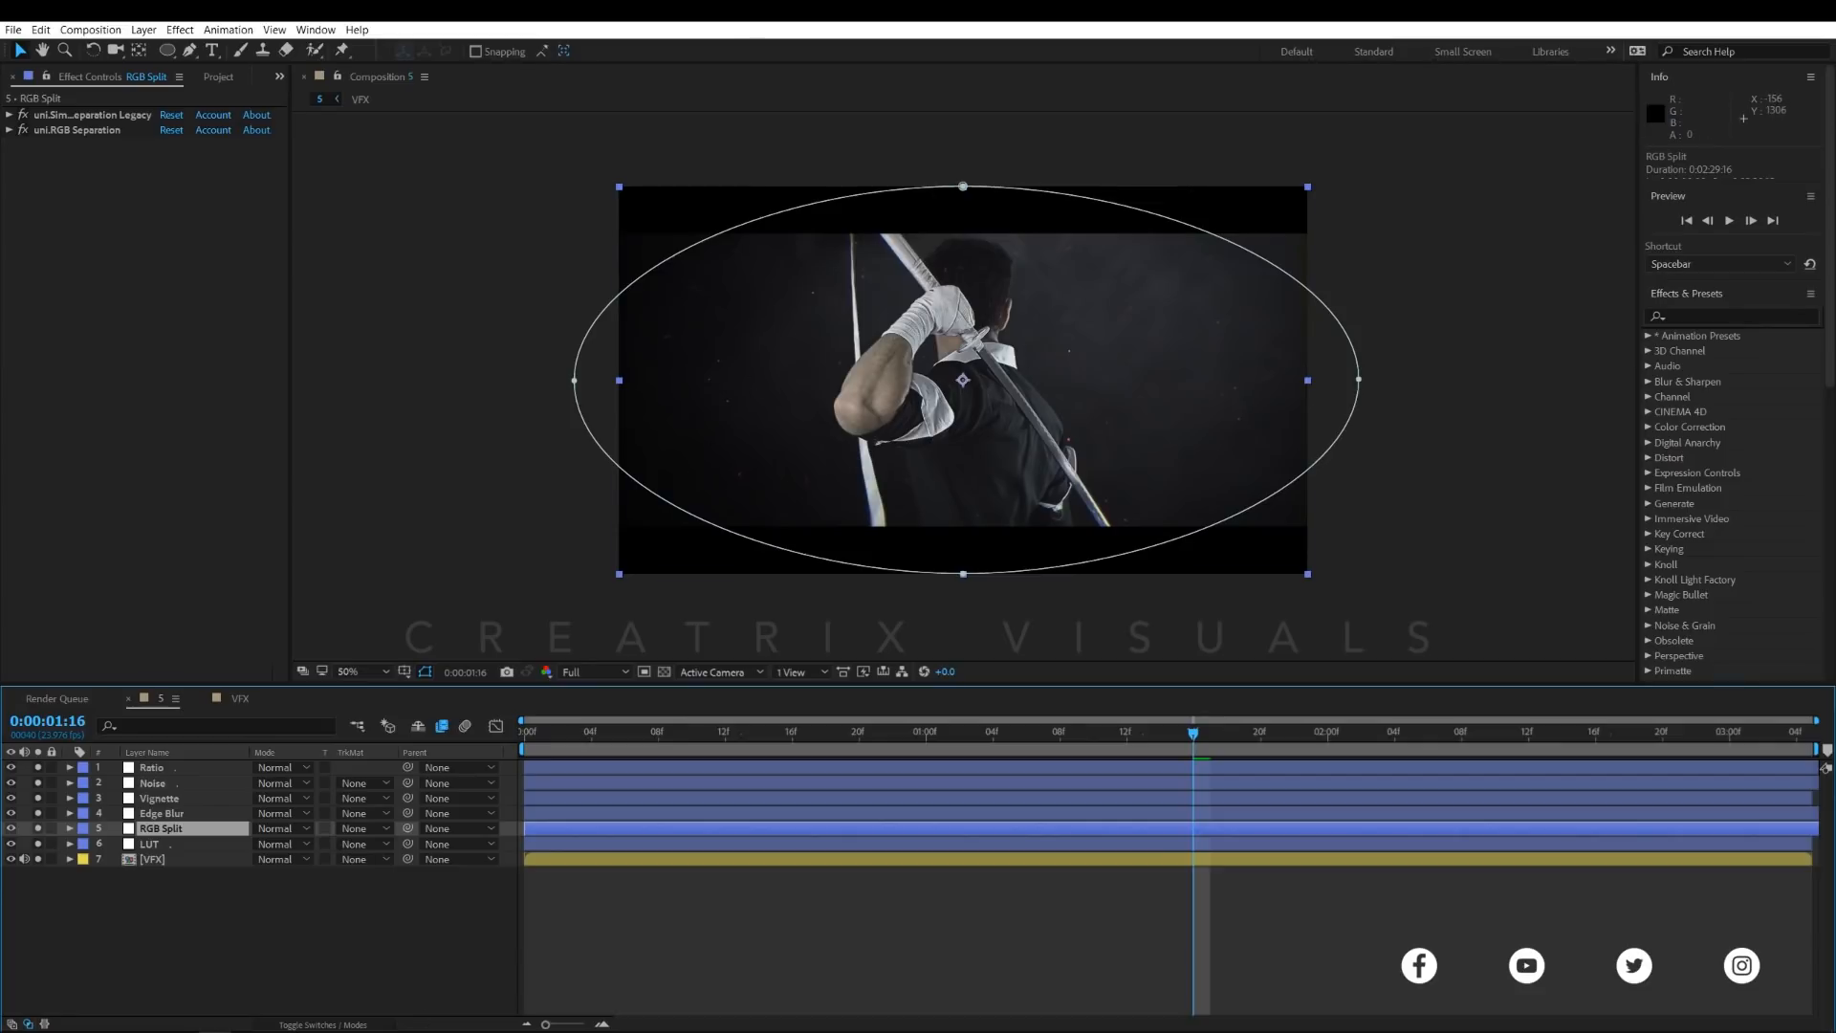
key(f)
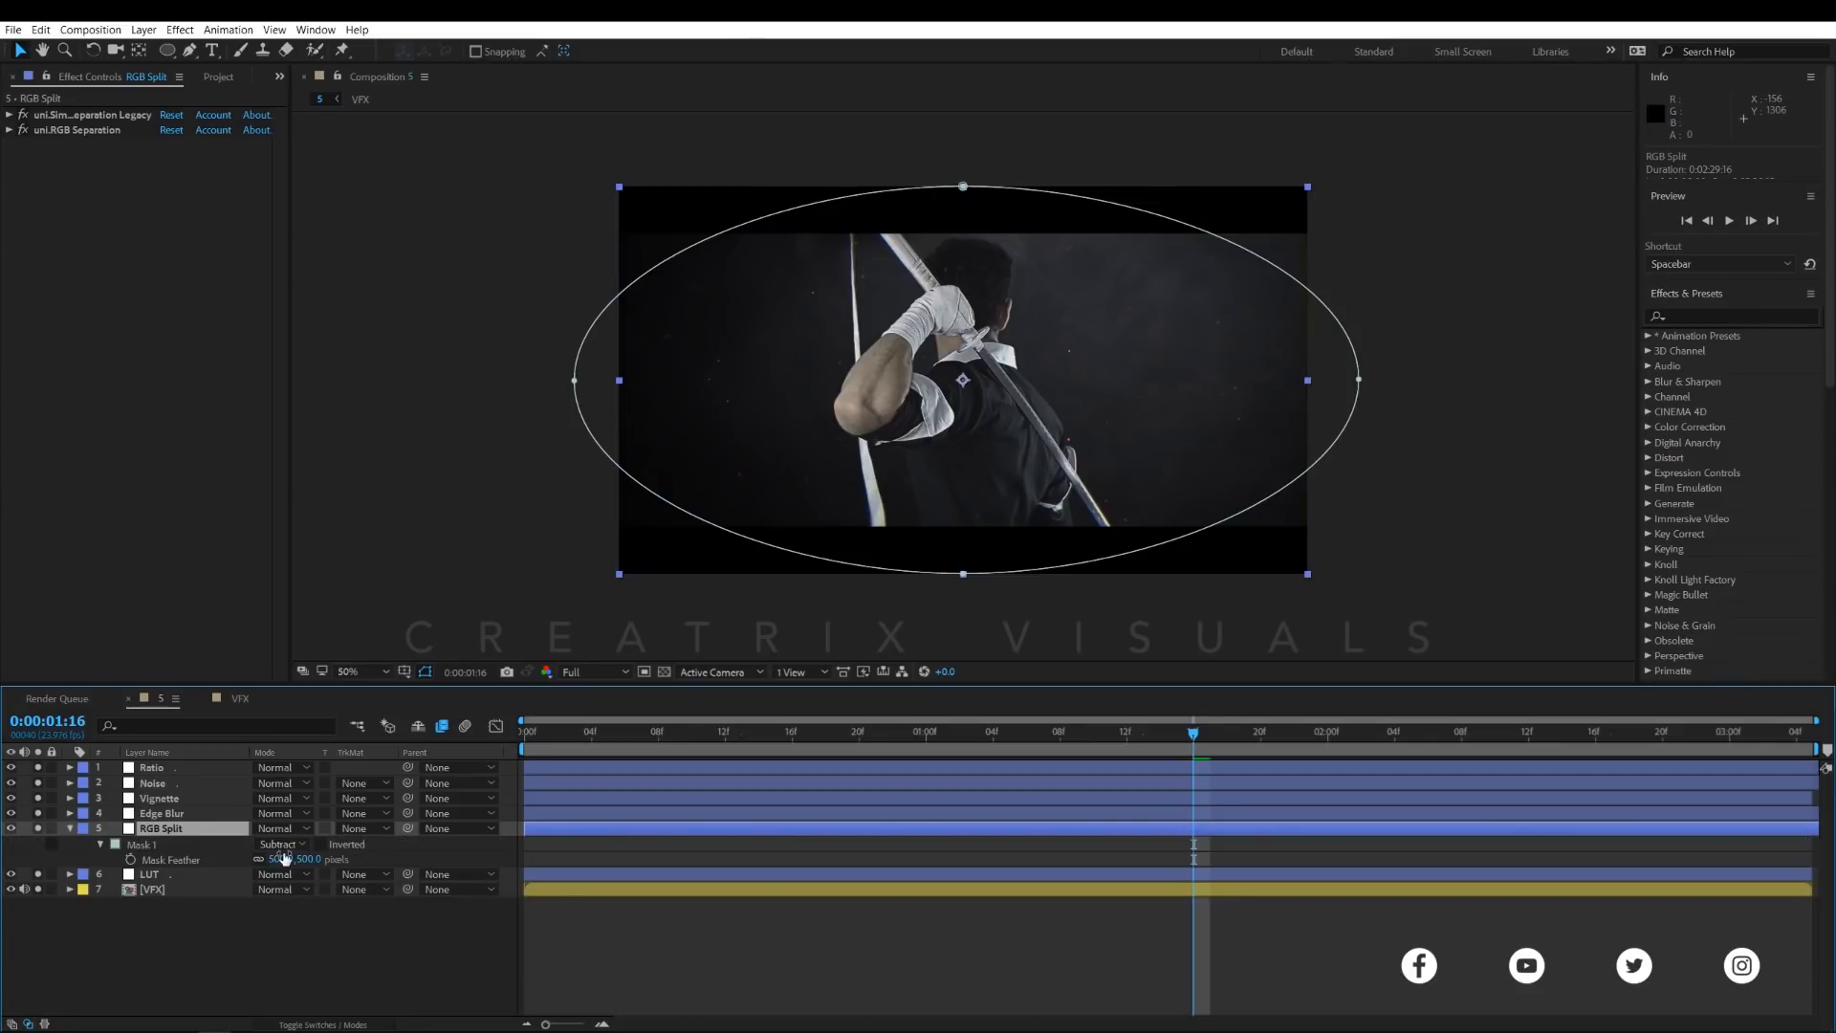
key(f)
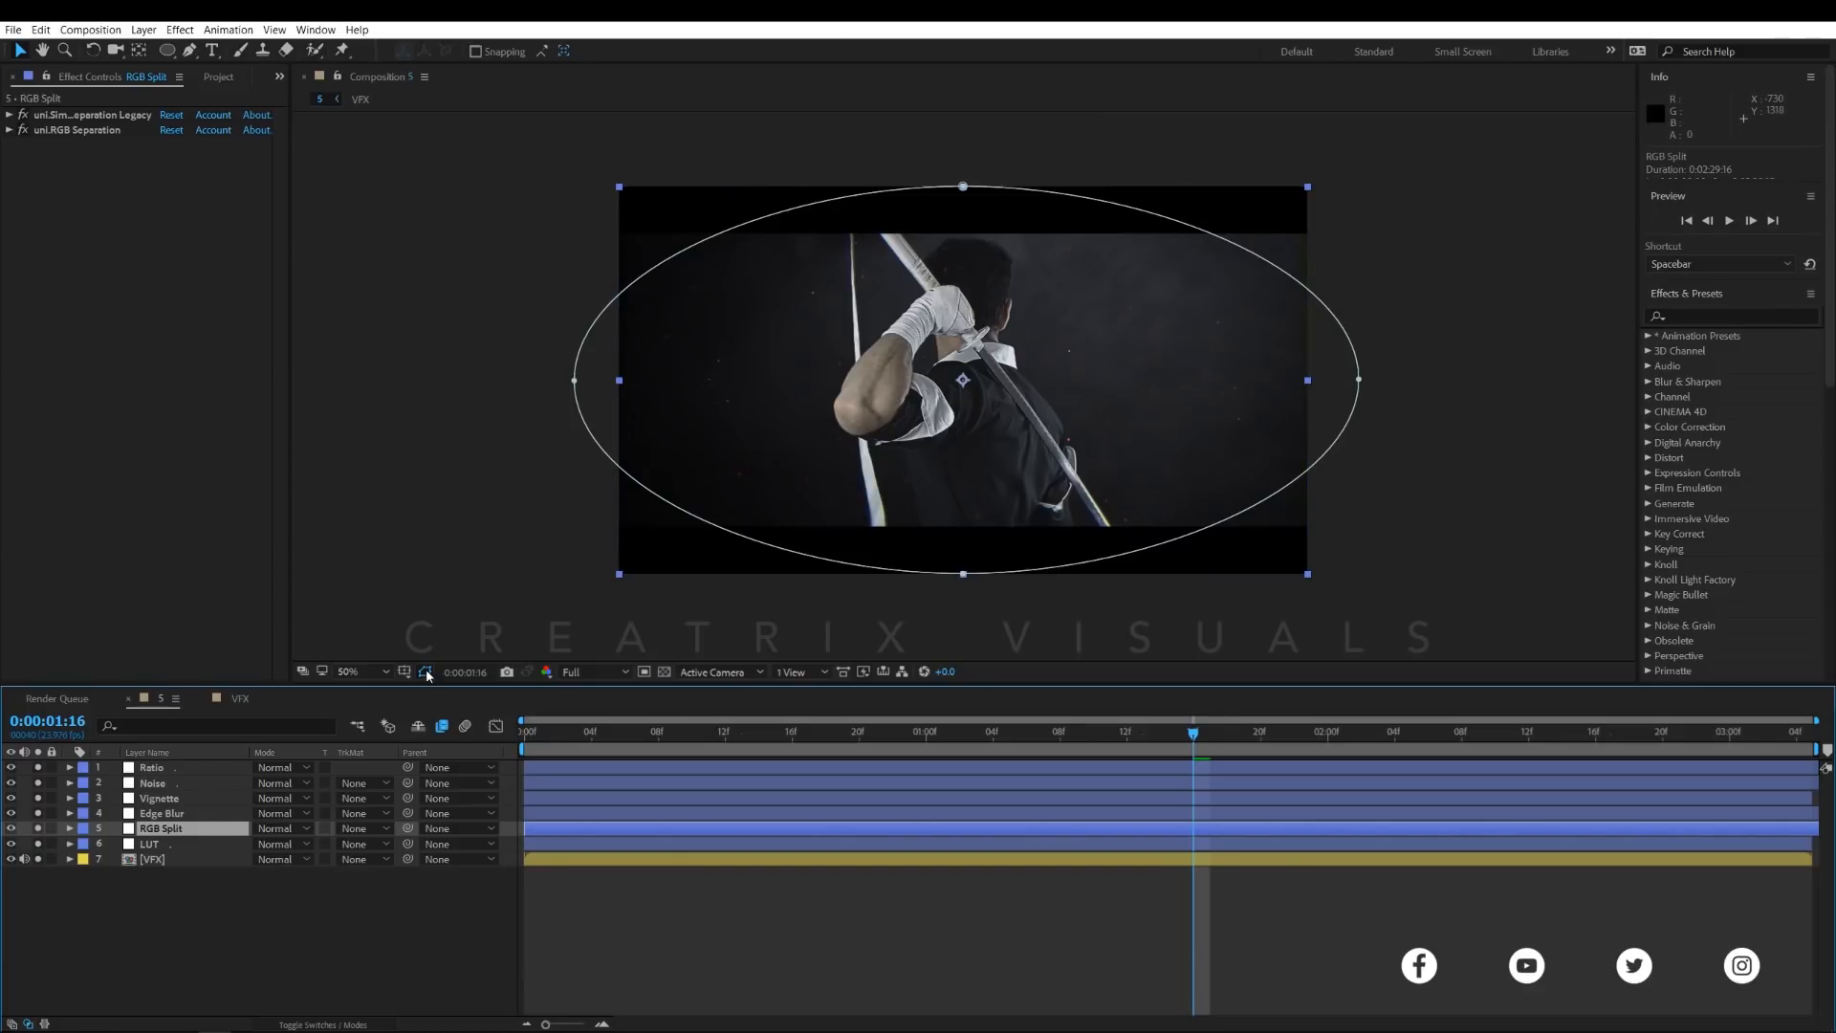
- Inspect the colour separation around the sword handle and head at 200%, and fit the whole composition in the viewer
scroll(820, 370, up, 2)
drag(1098, 496, 1115, 604)
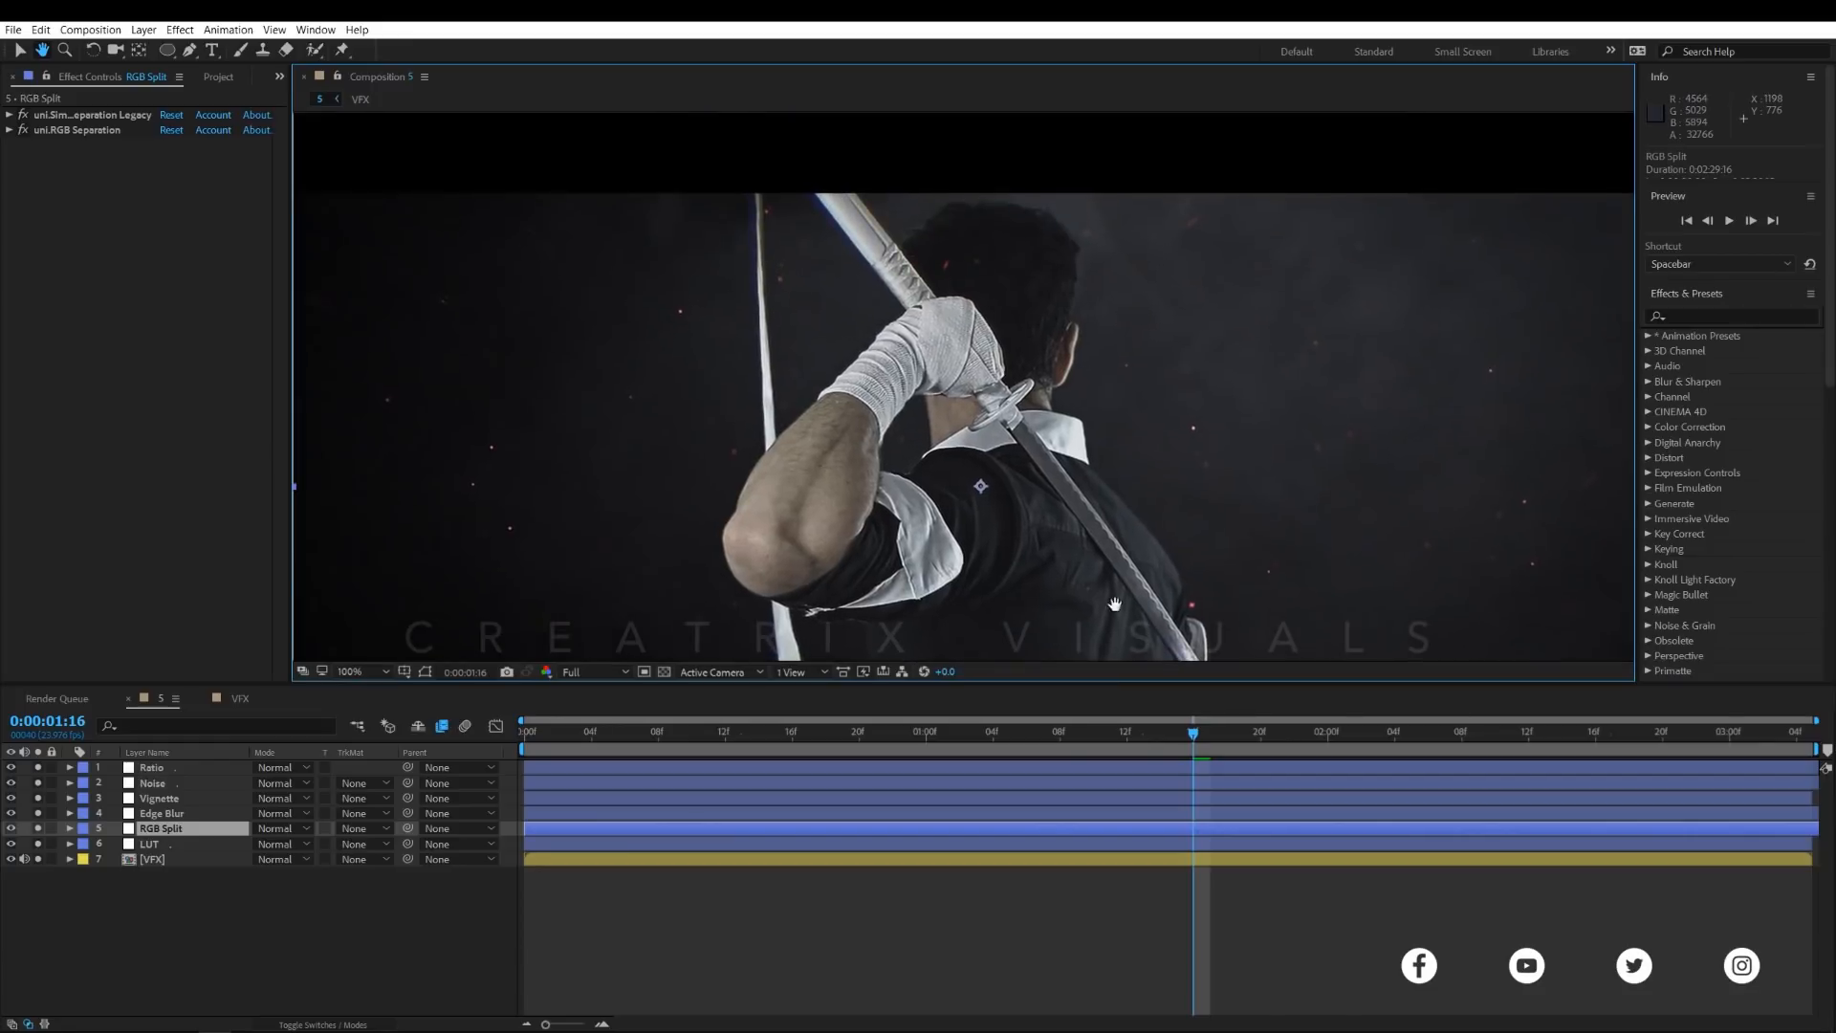
scroll(912, 229, up, 1)
drag(910, 228, 956, 450)
key(v)
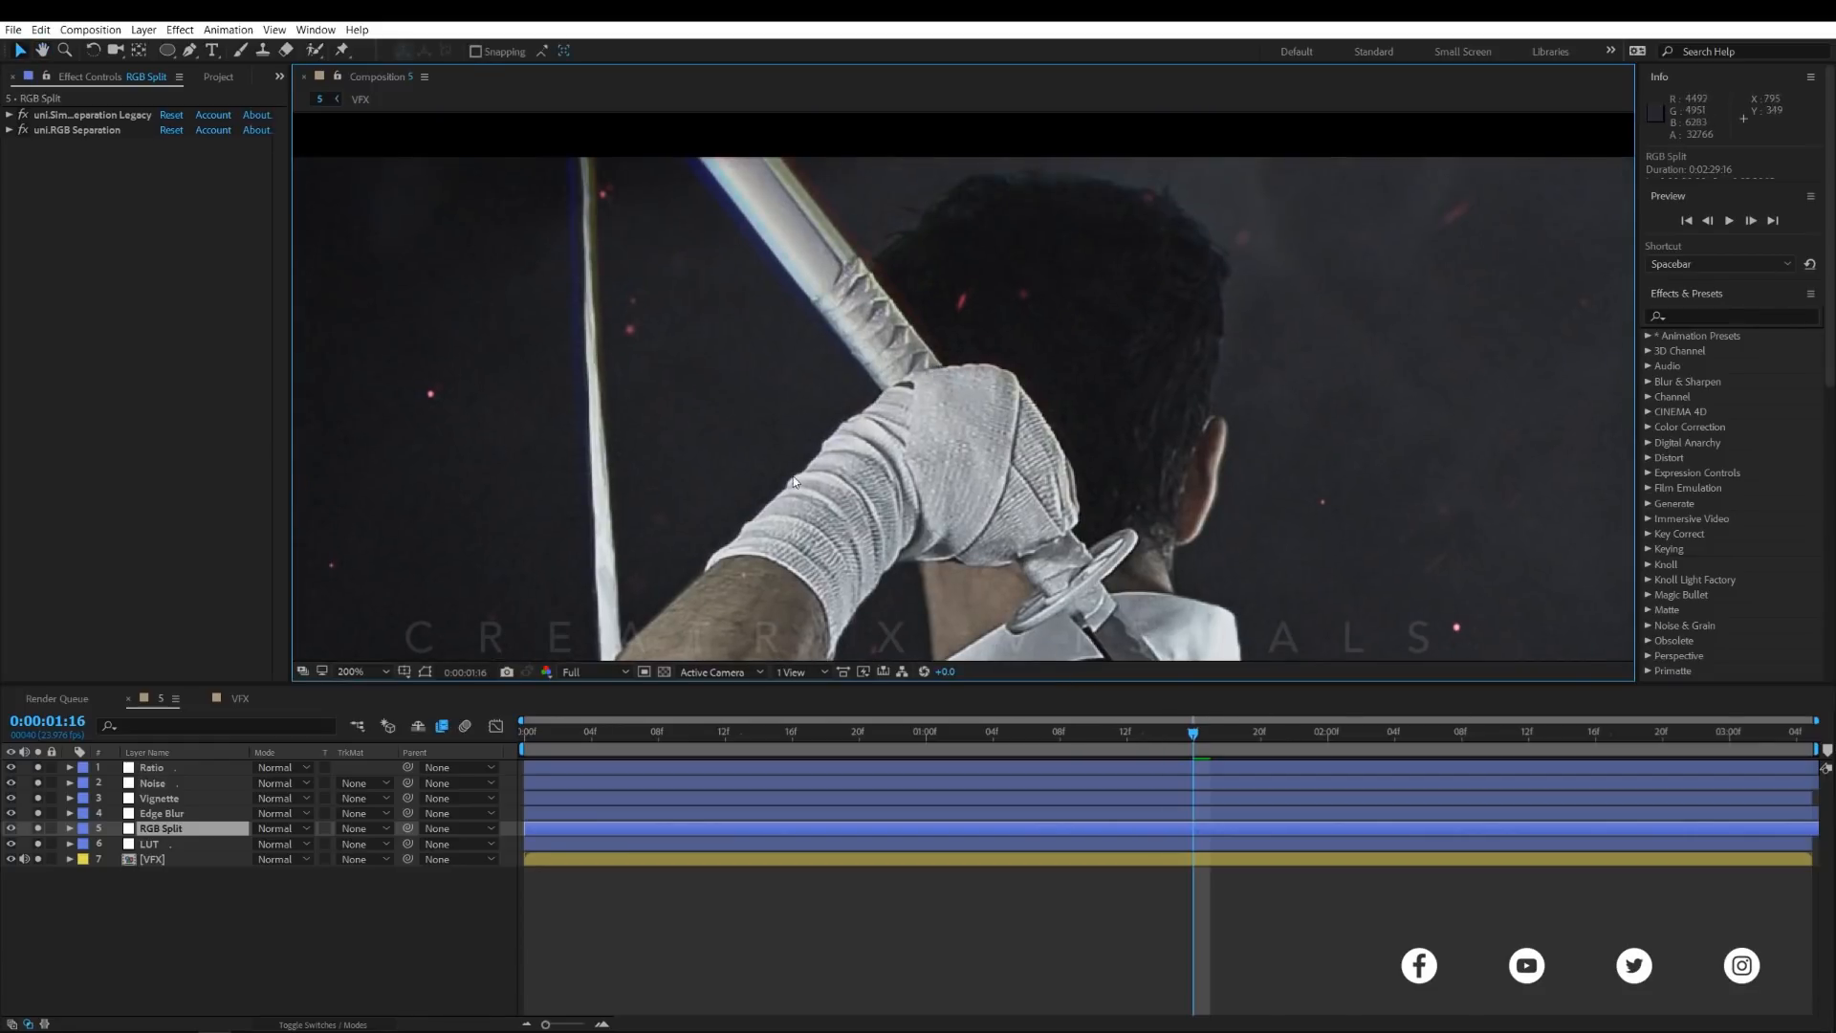
scroll(994, 575, down, 6)
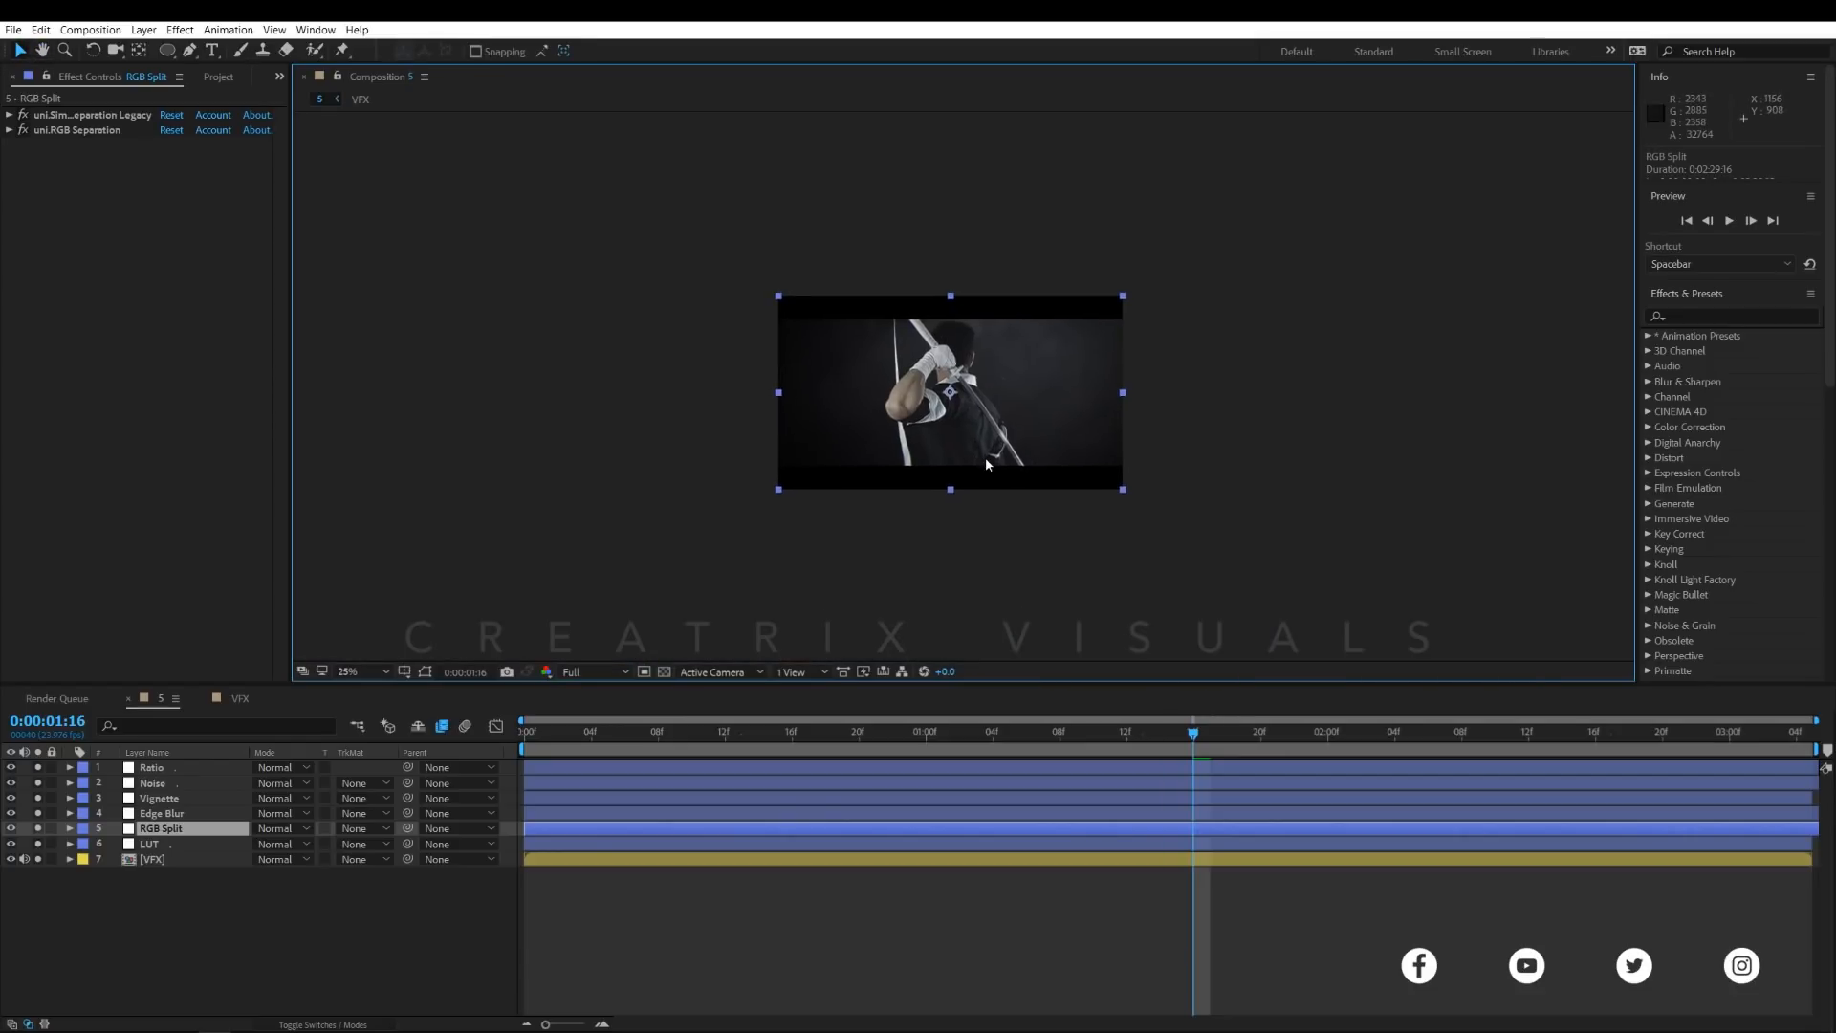
scroll(984, 457, up, 2)
drag(978, 417, 970, 411)
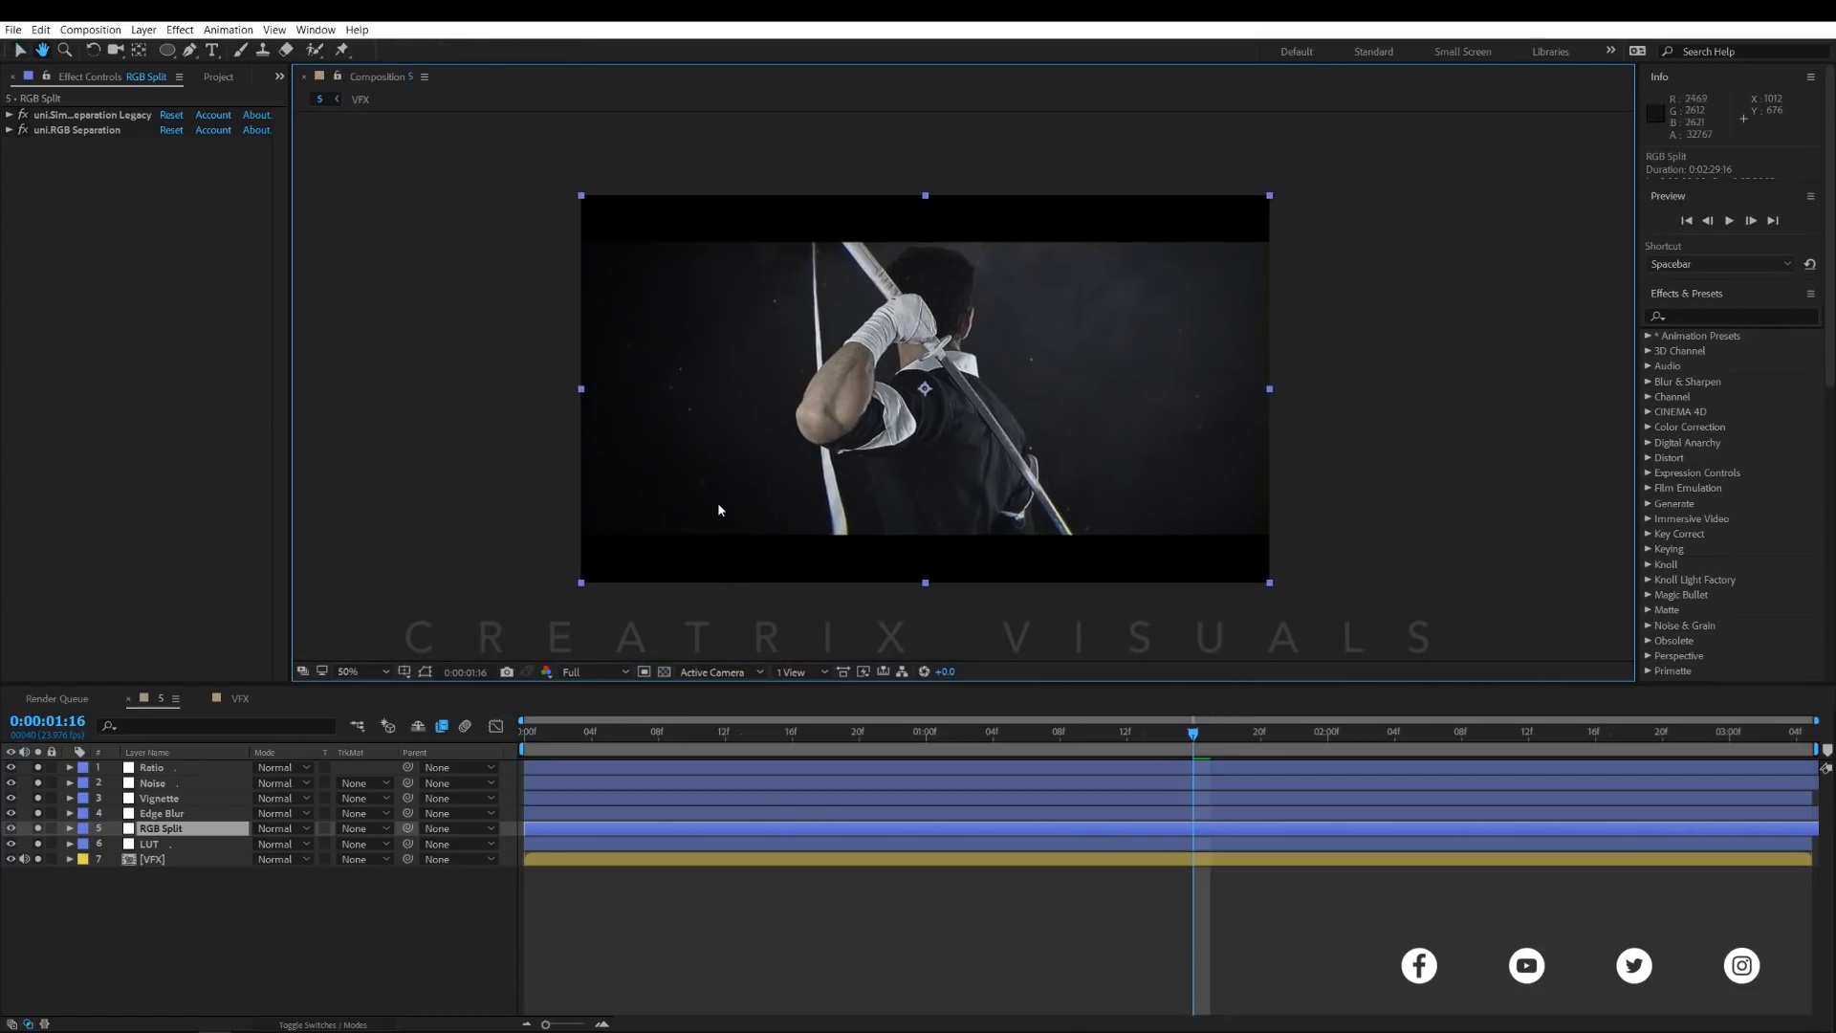
click(375, 673)
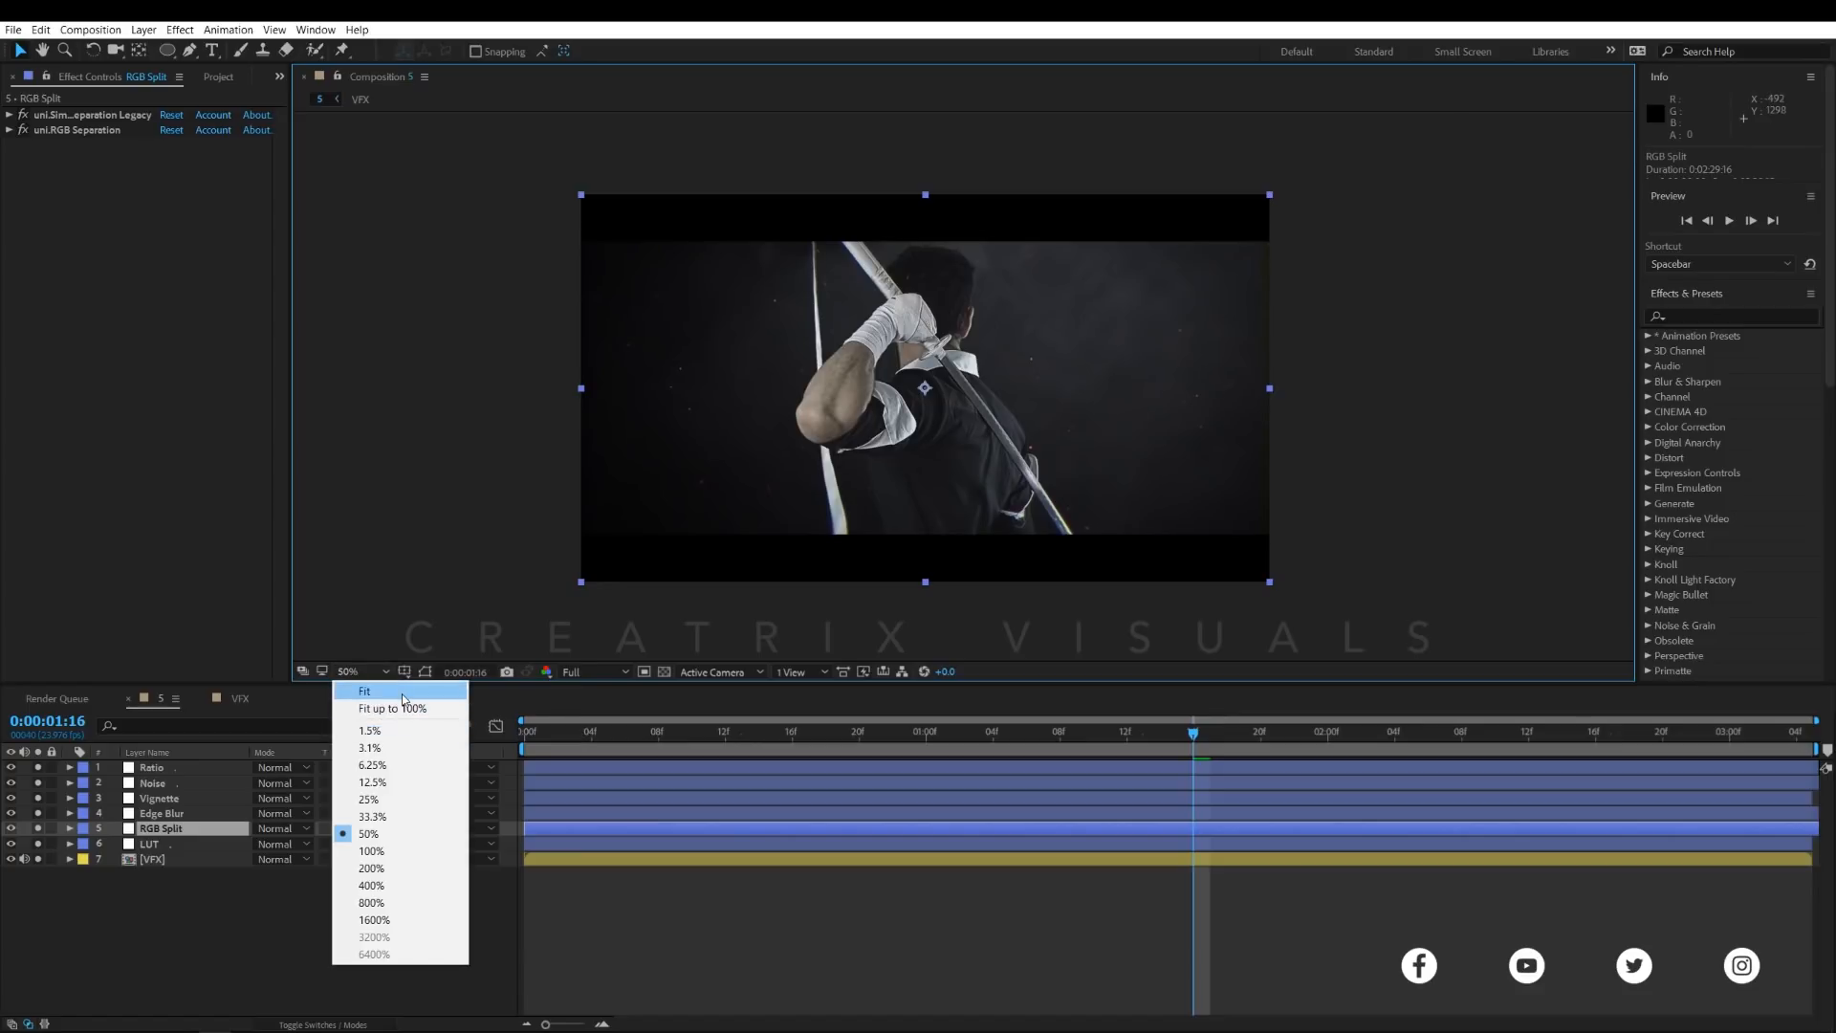
click(402, 694)
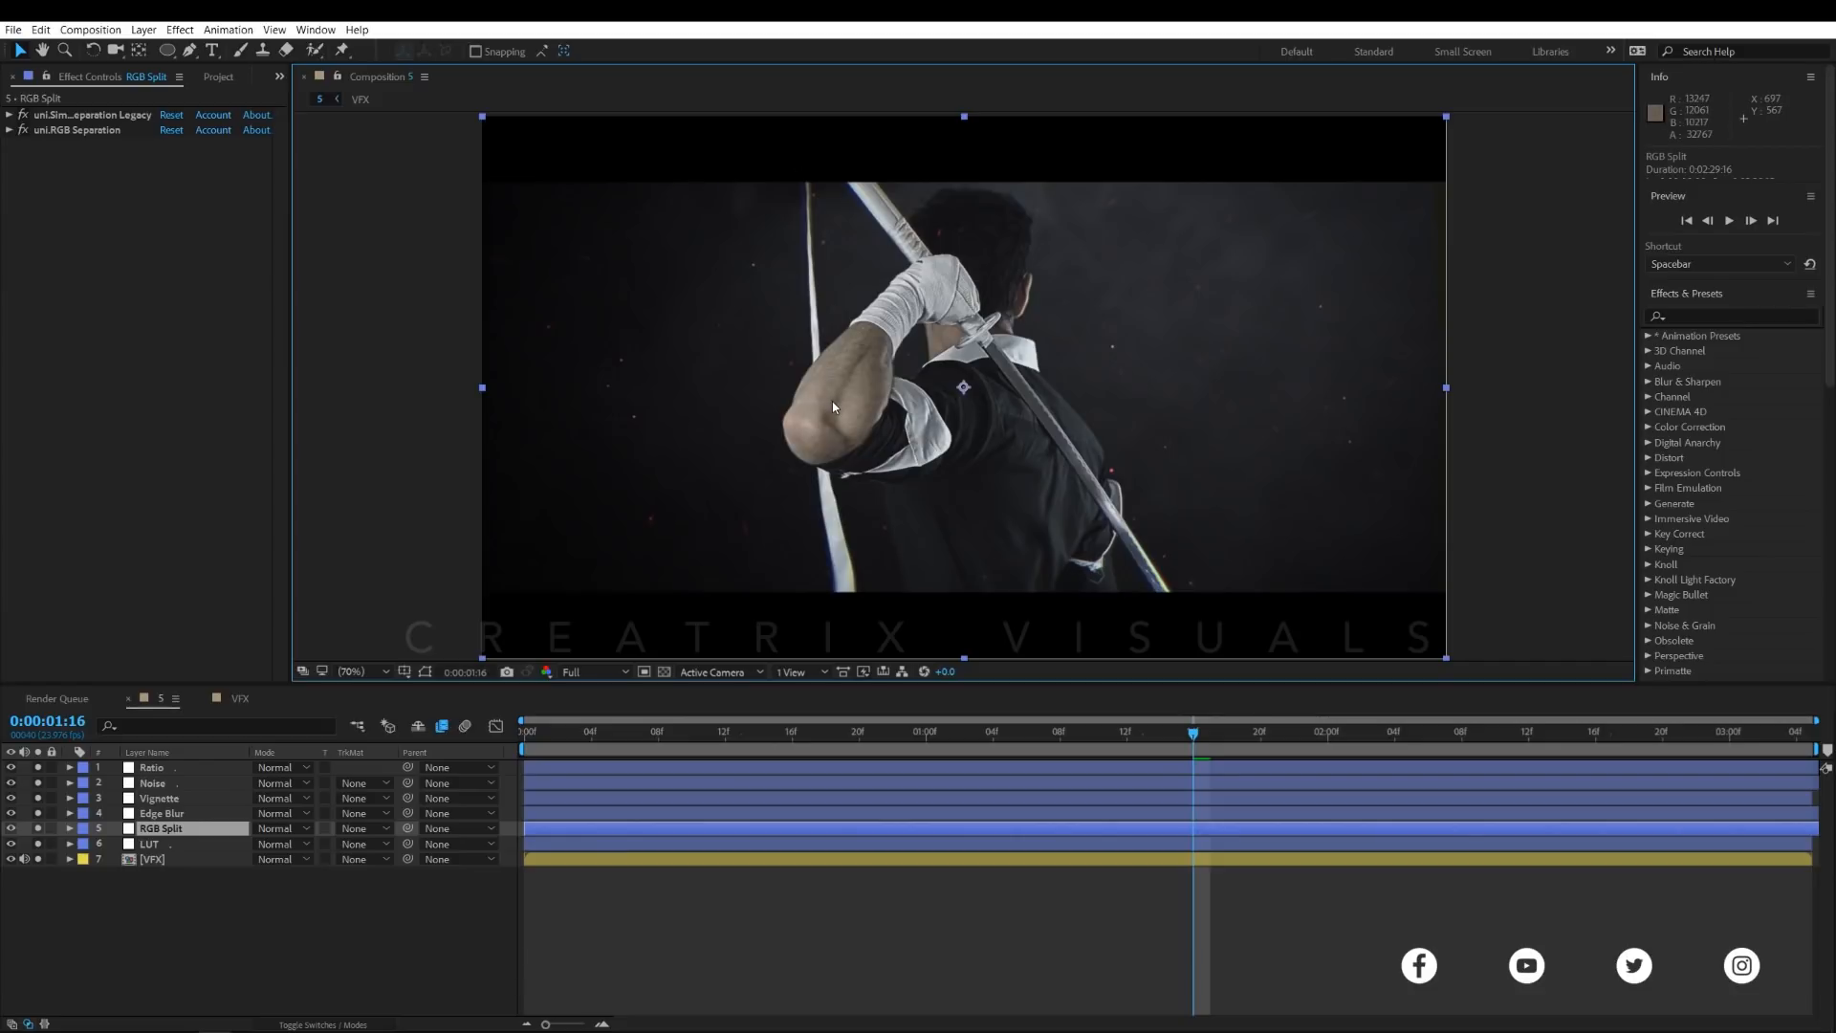
key(h)
drag(914, 528, 873, 536)
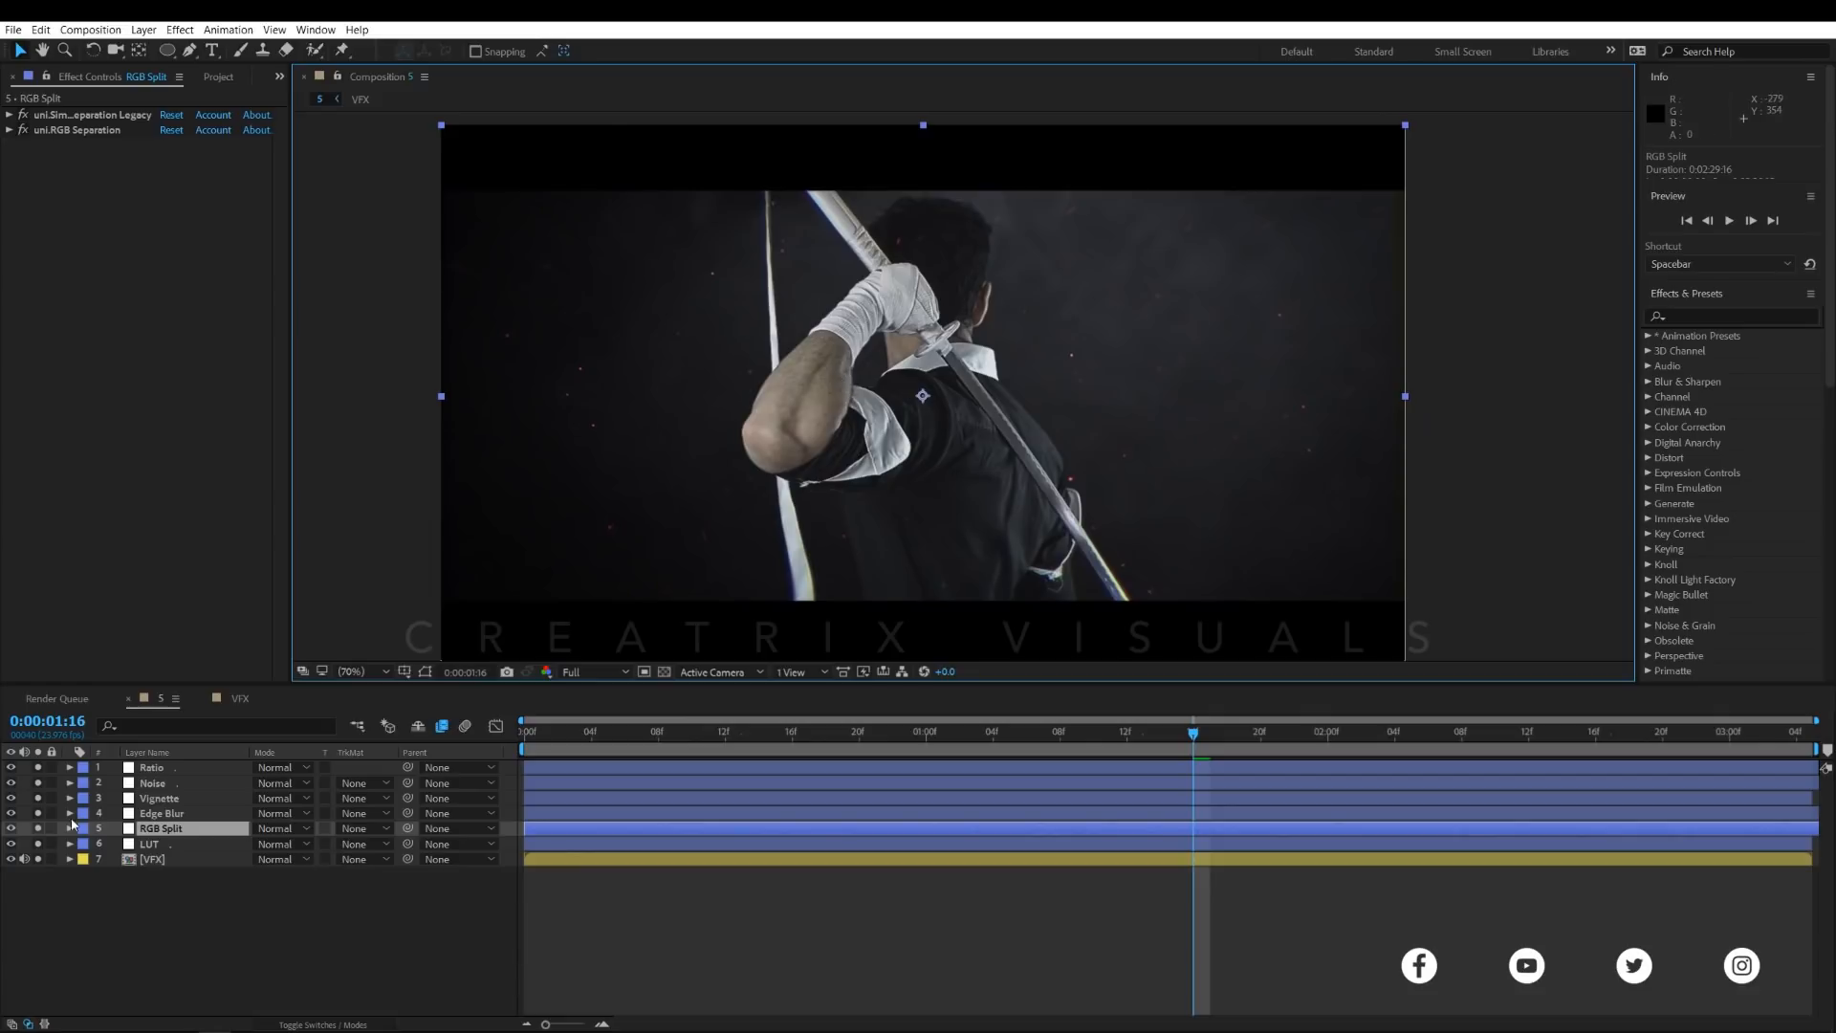
- Compare the effects on the RGB Split and Edge Blur layers, ending on Edge Blur's Radial Blur settings
click(198, 825)
click(164, 814)
click(176, 829)
click(176, 814)
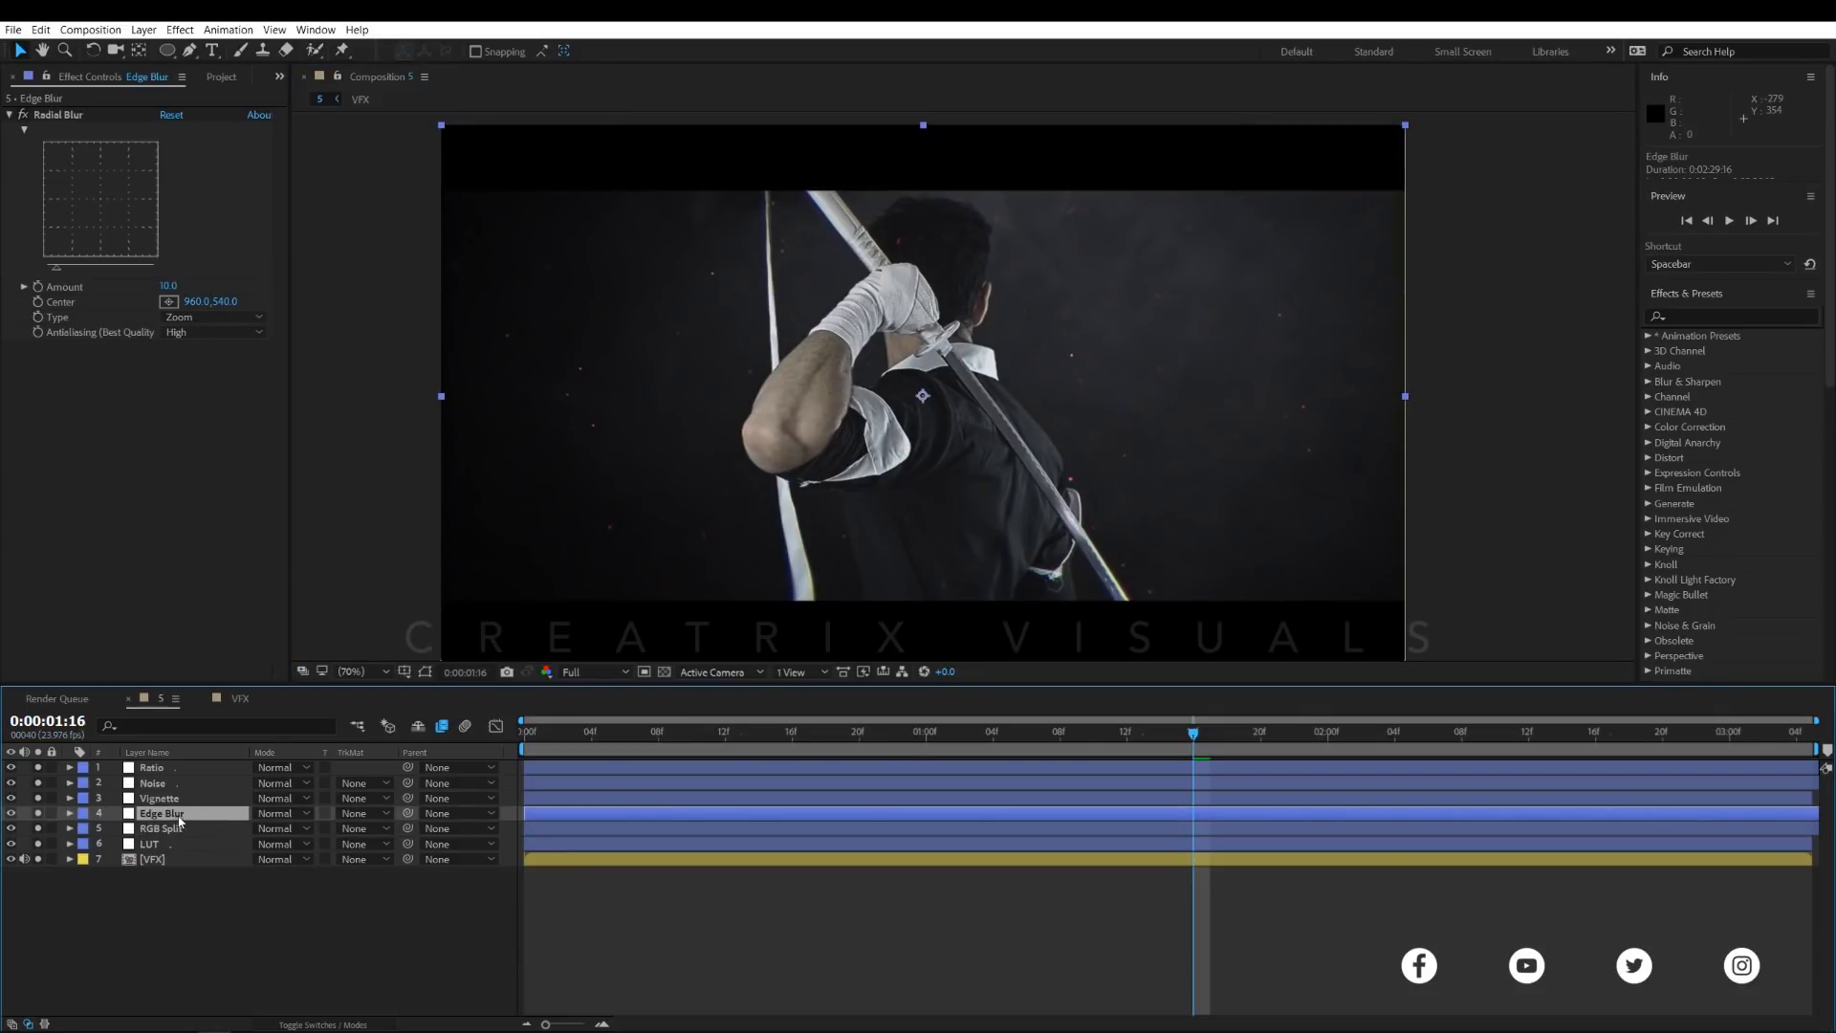
- Check the Edge Blur layer's mask outline, and locate the Radial Blur effect in the Blur & Sharpen category
click(426, 673)
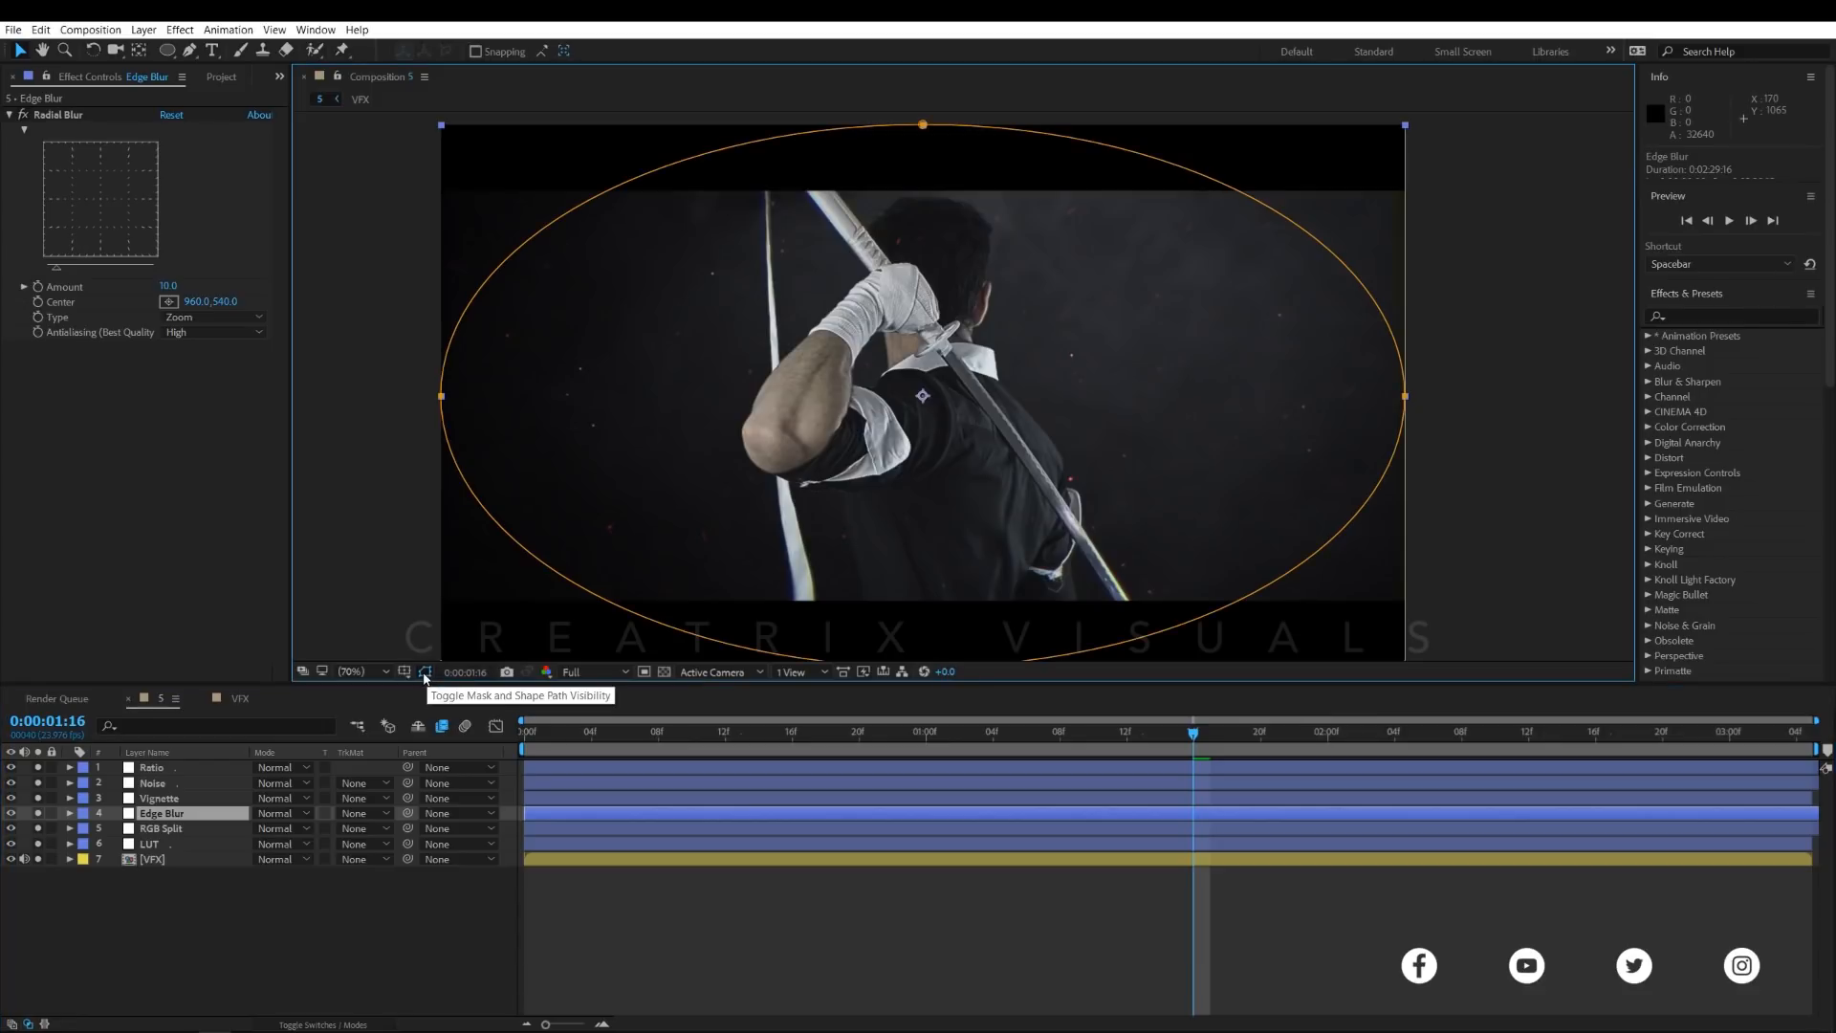
click(425, 673)
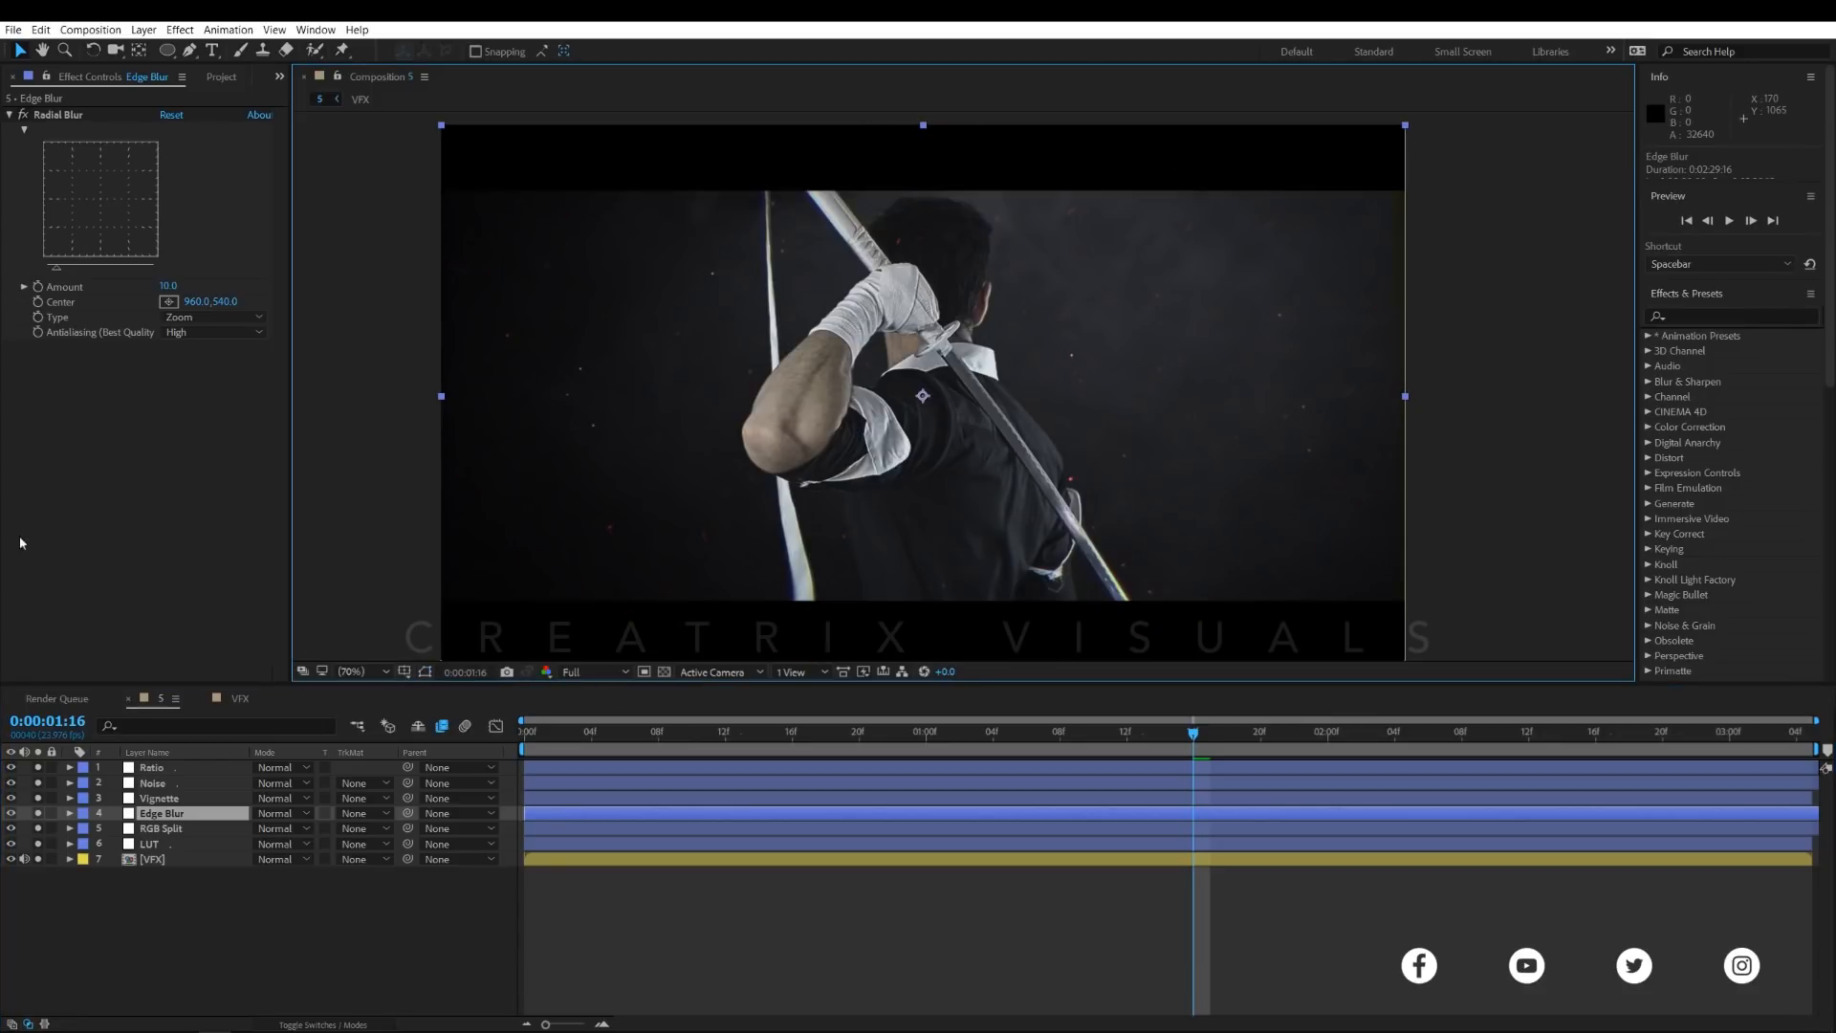
click(65, 116)
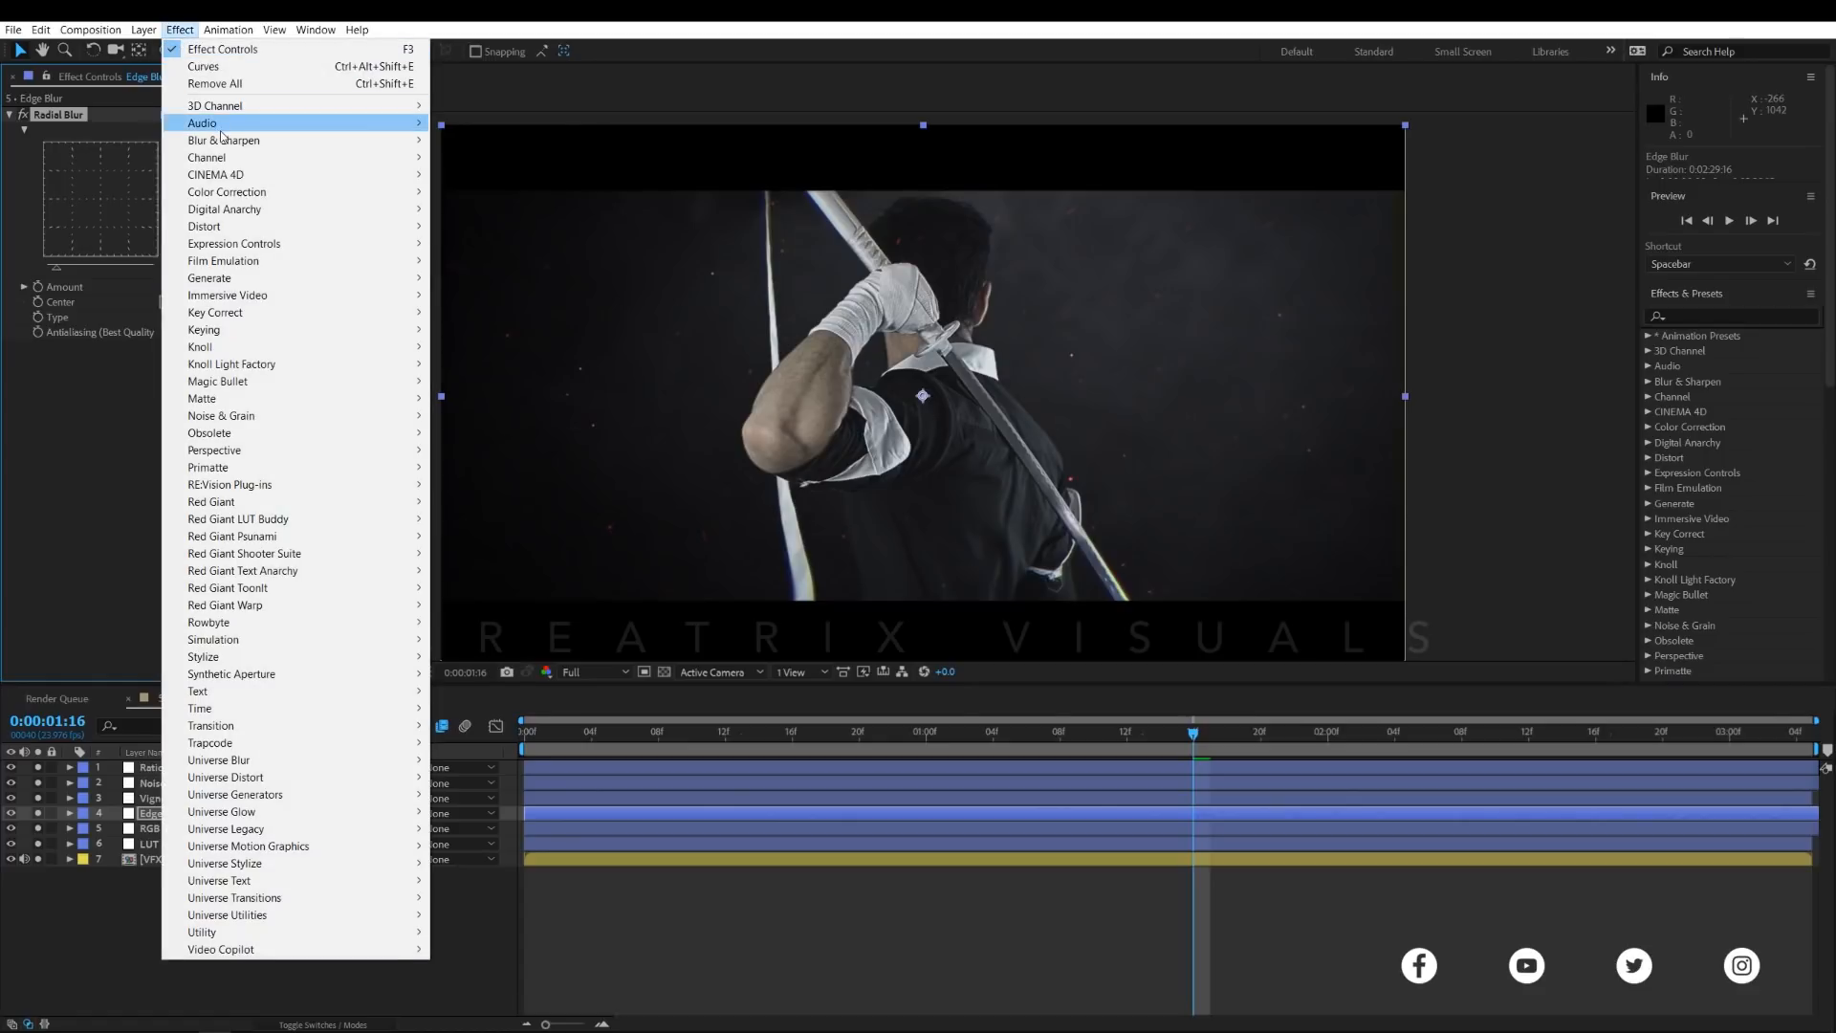
mouse_move(222, 141)
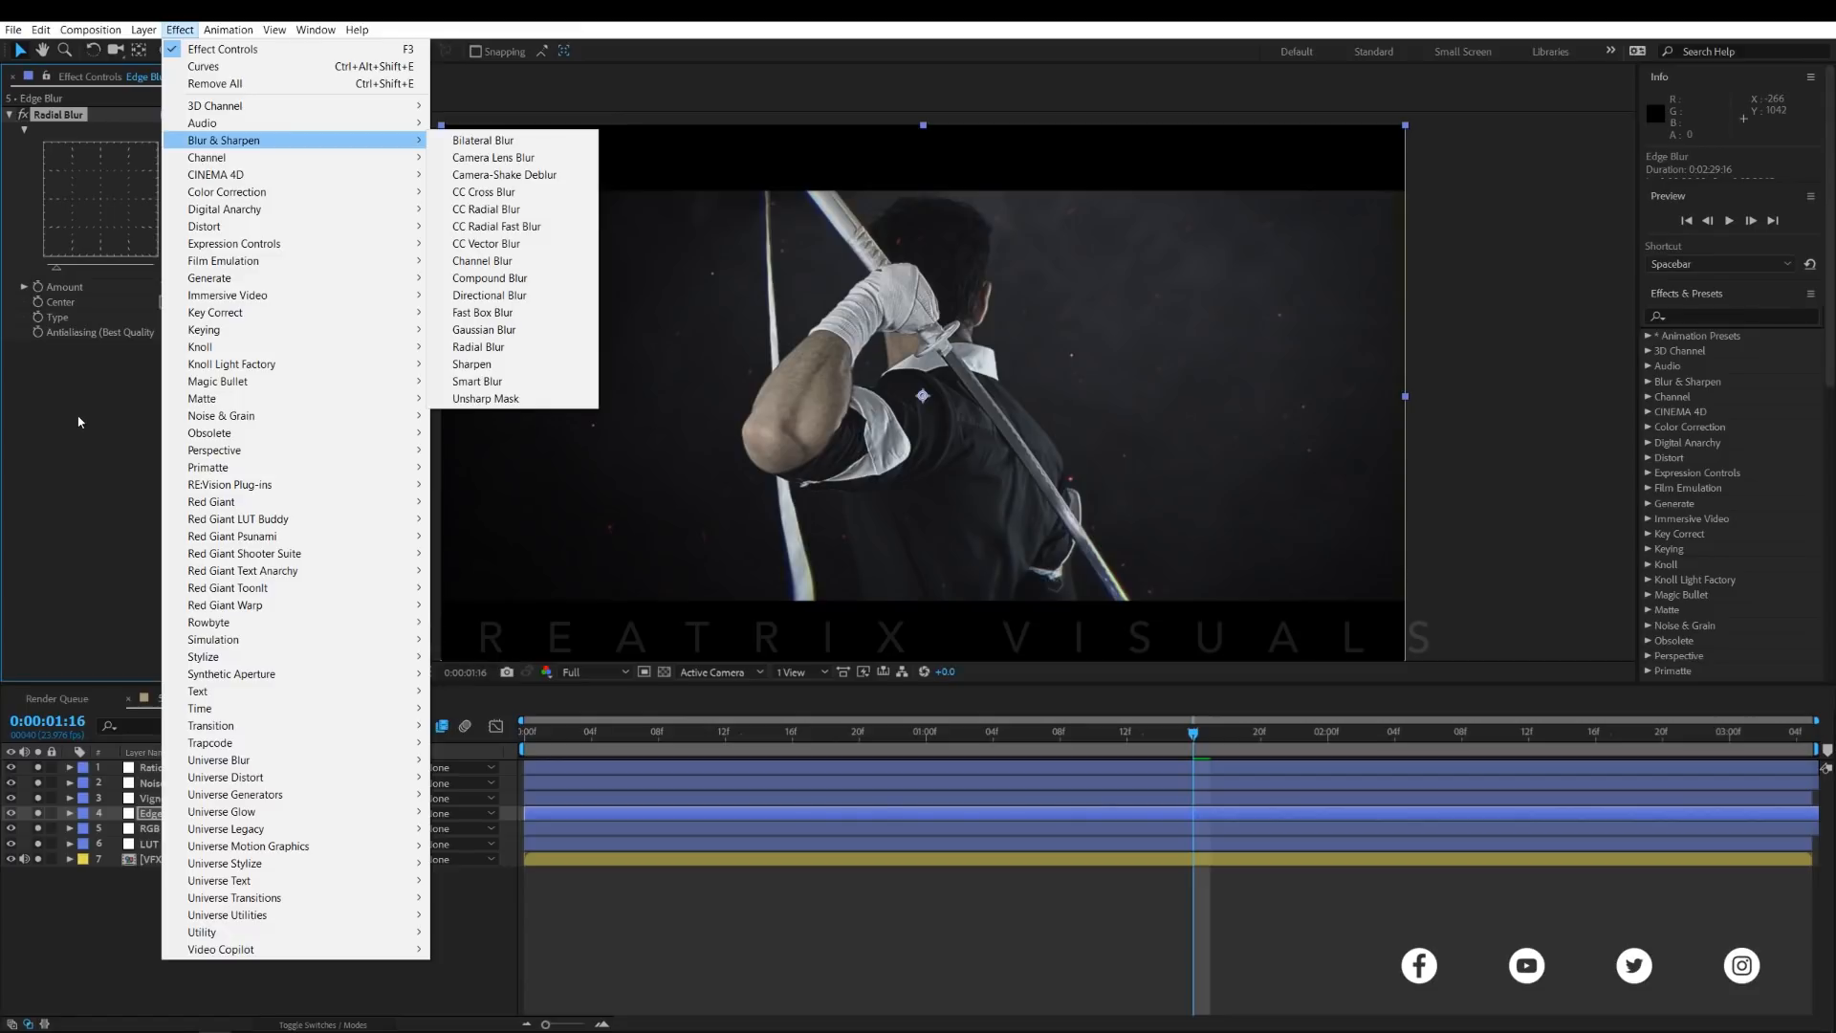
click(472, 347)
- Review the Type and Antialiasing choices of the Radial Blur effect on the Edge Blur layer
click(202, 318)
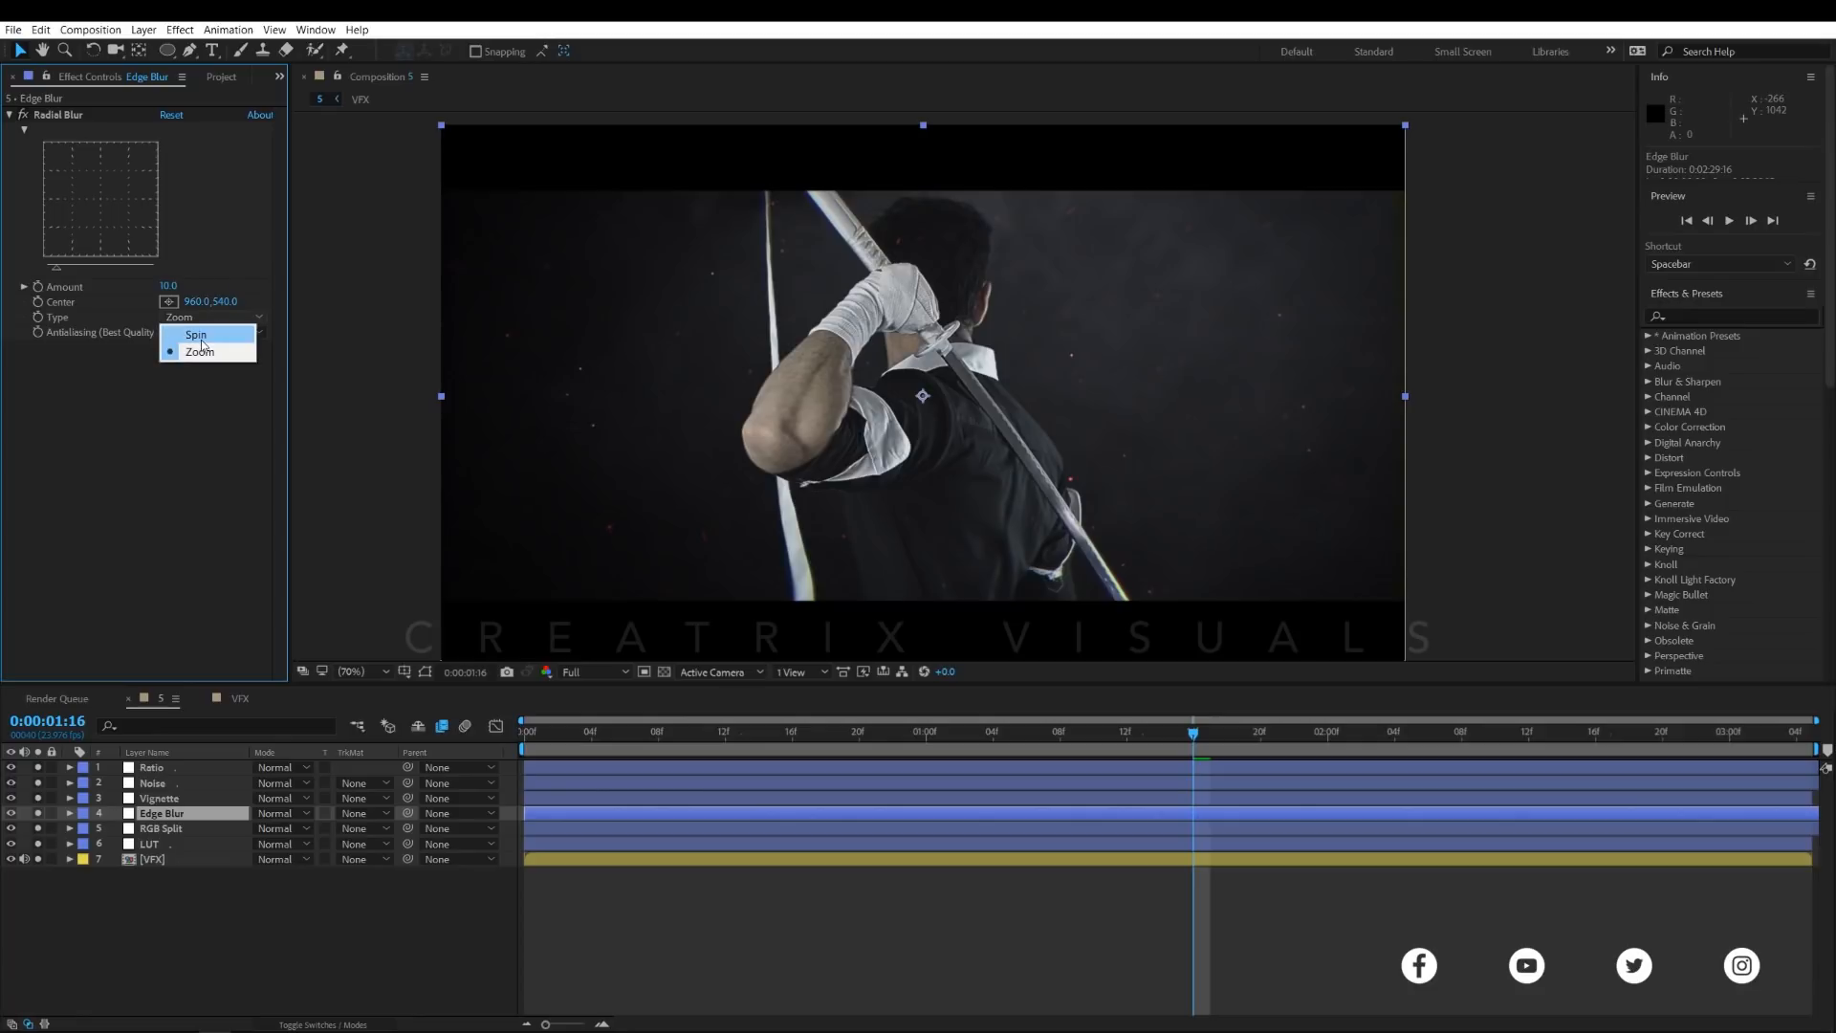
click(169, 436)
click(199, 333)
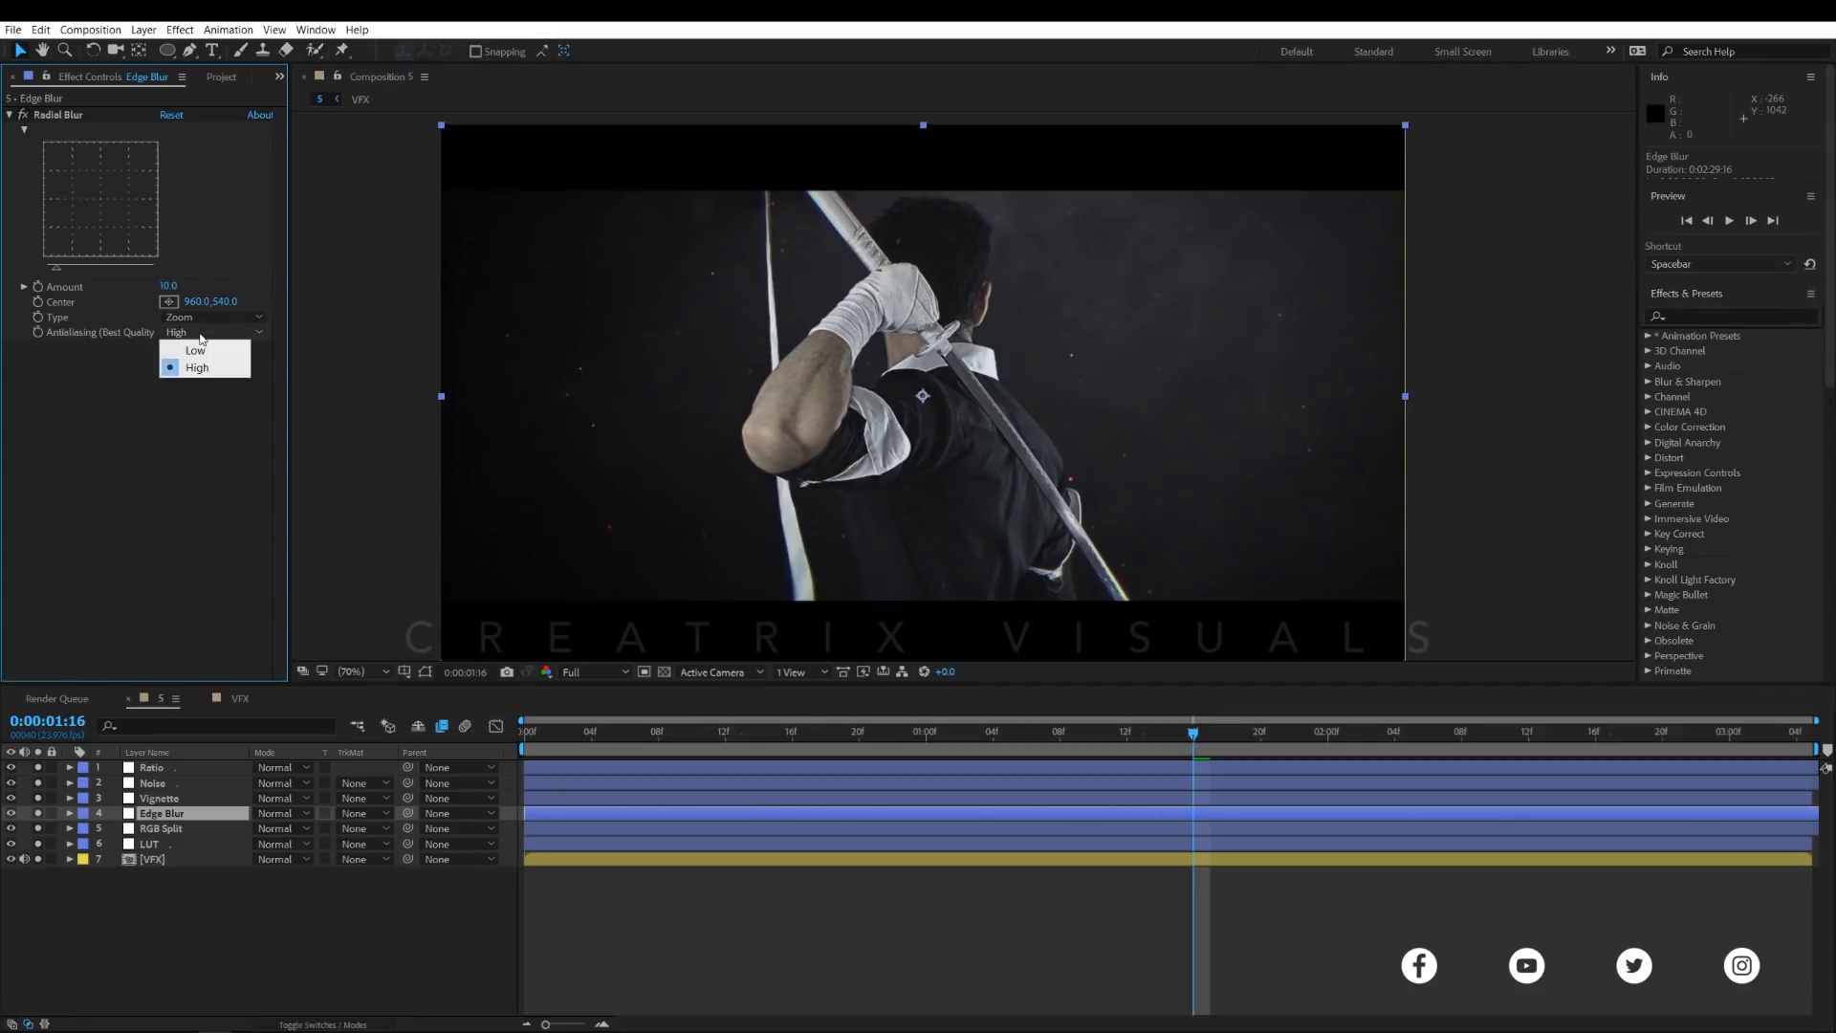
click(204, 267)
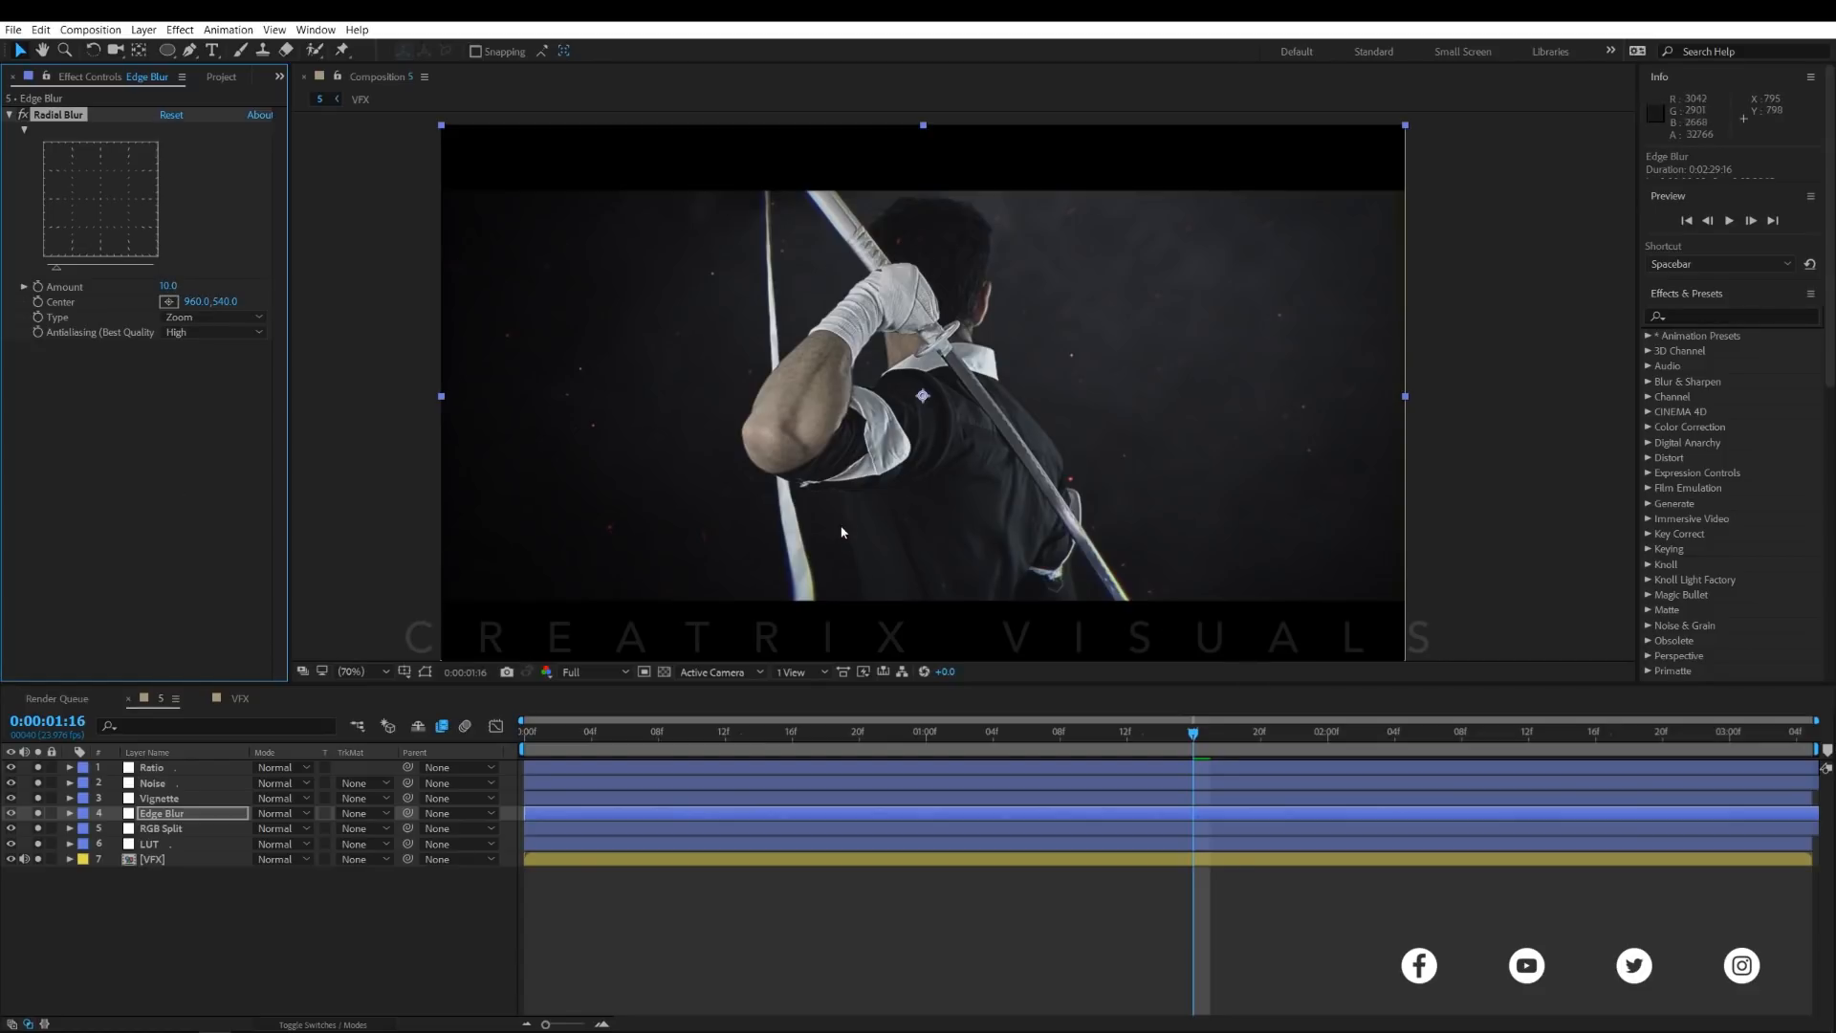
- Inspect the edge blur around the arm and sword at 100%, and fit the whole composition in the viewer
scroll(848, 509, up, 3)
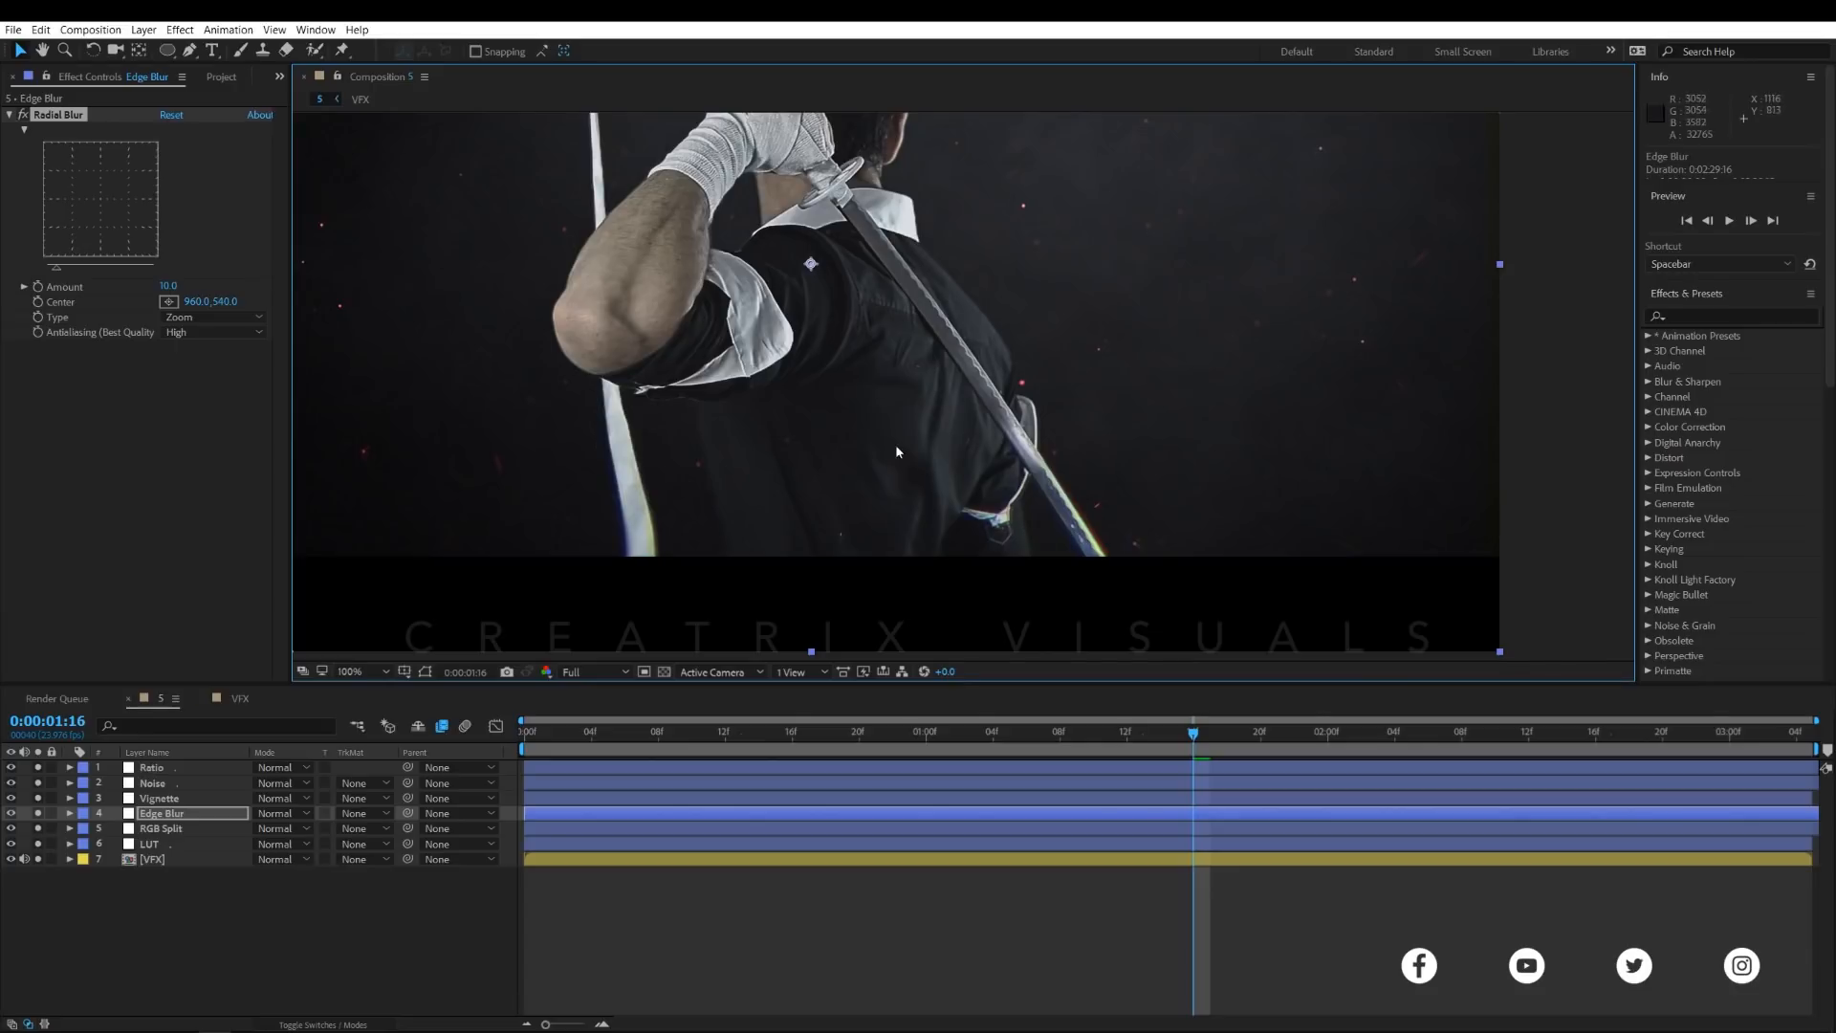
drag(679, 276, 818, 400)
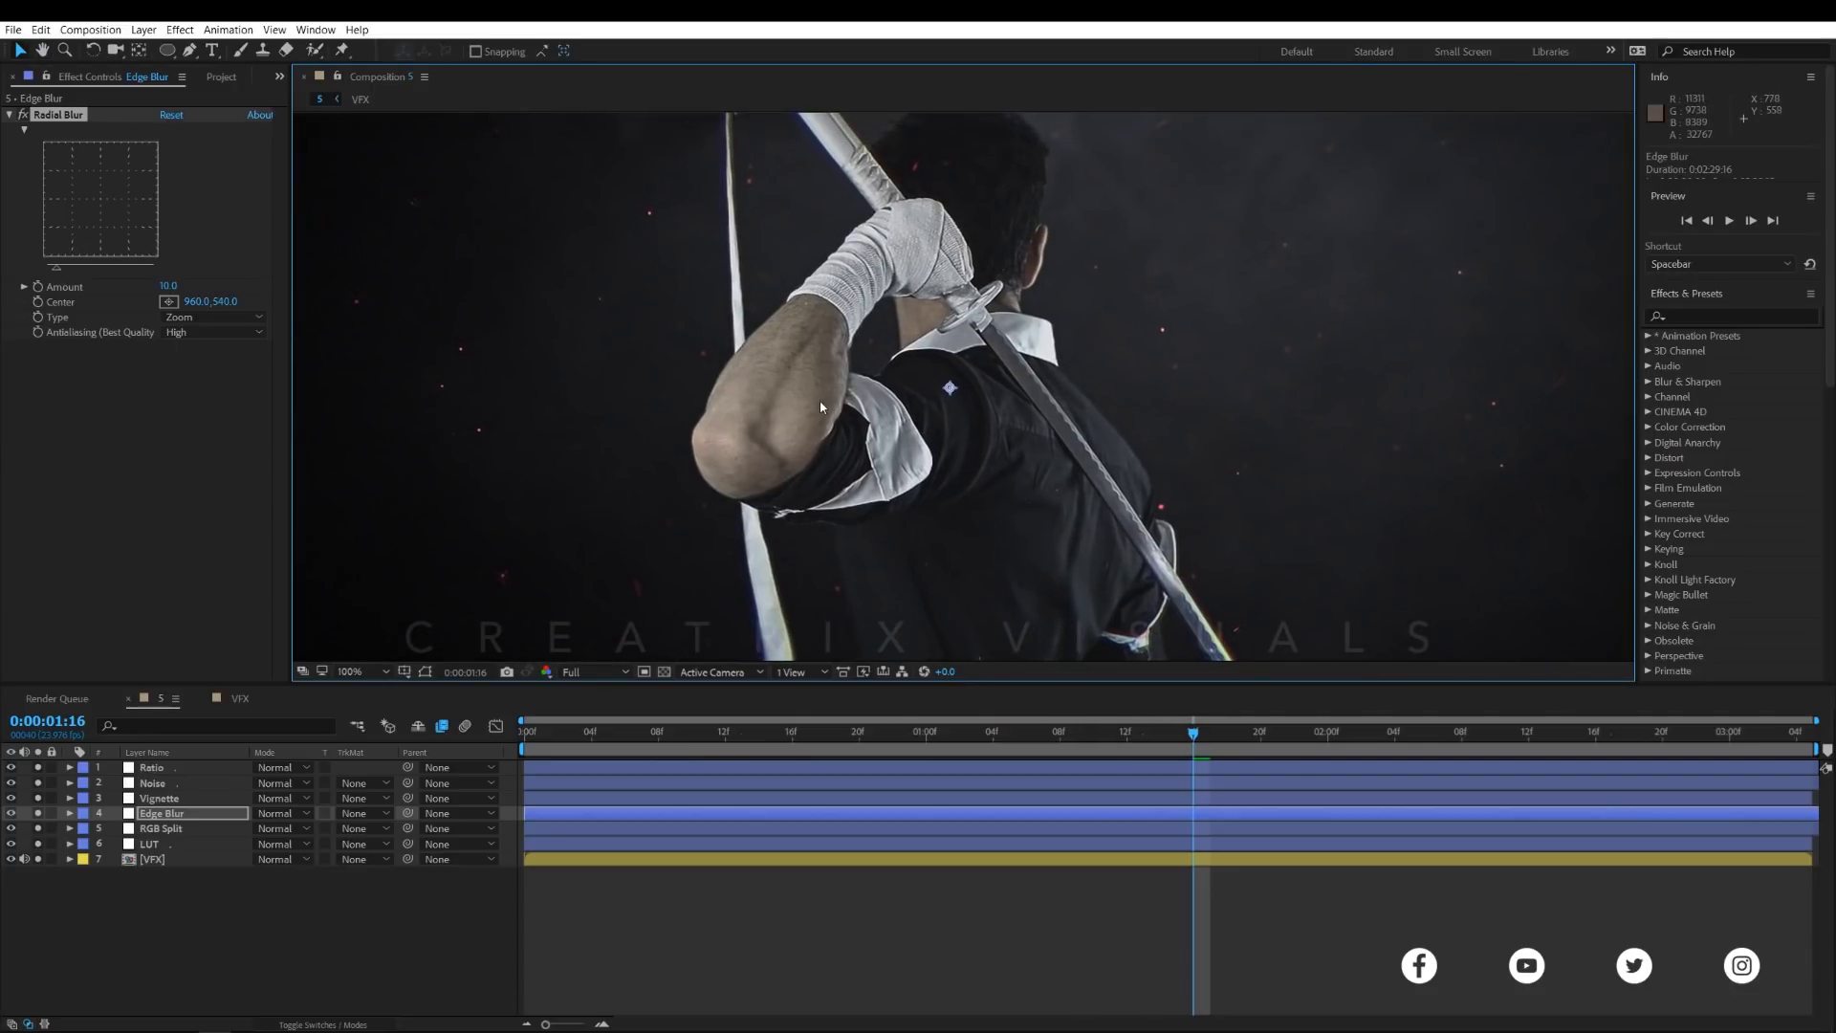
scroll(819, 406, down, 2)
click(361, 671)
click(383, 704)
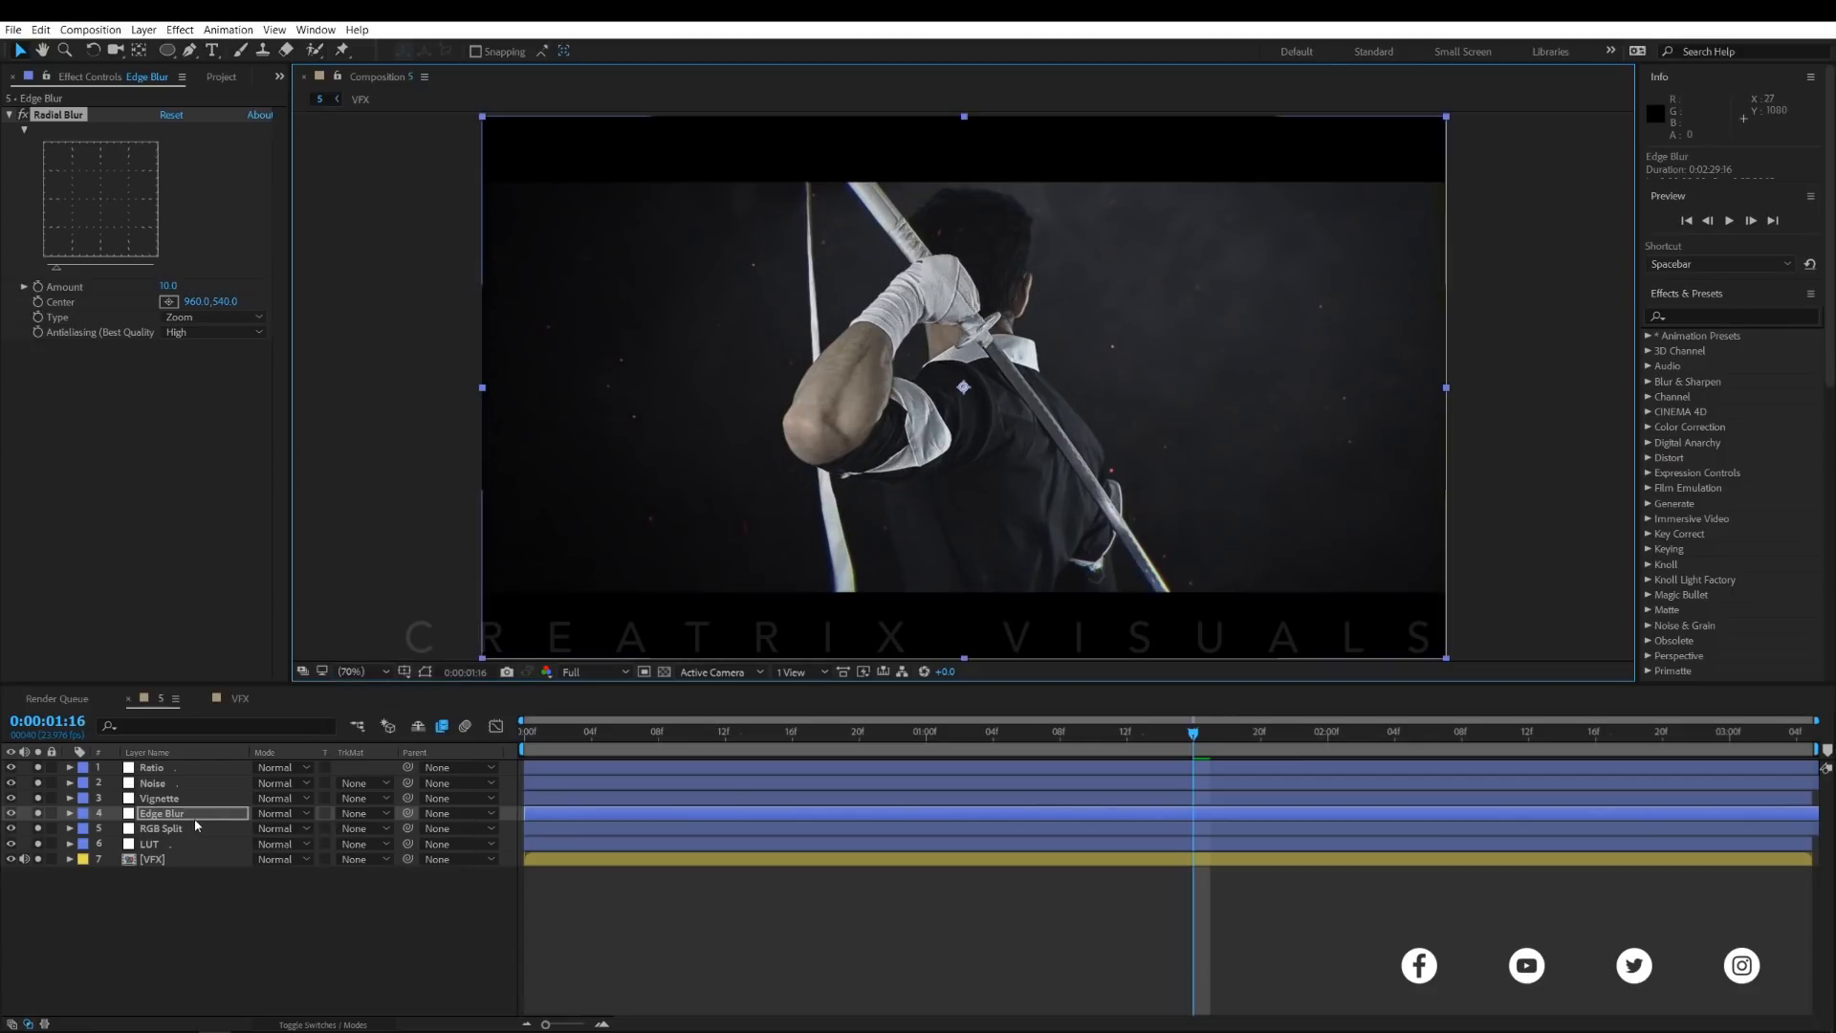
- Select the RGB Split layer and examine its colour separation along the sword, wrapped hand and sash at 100% and 200%
click(176, 829)
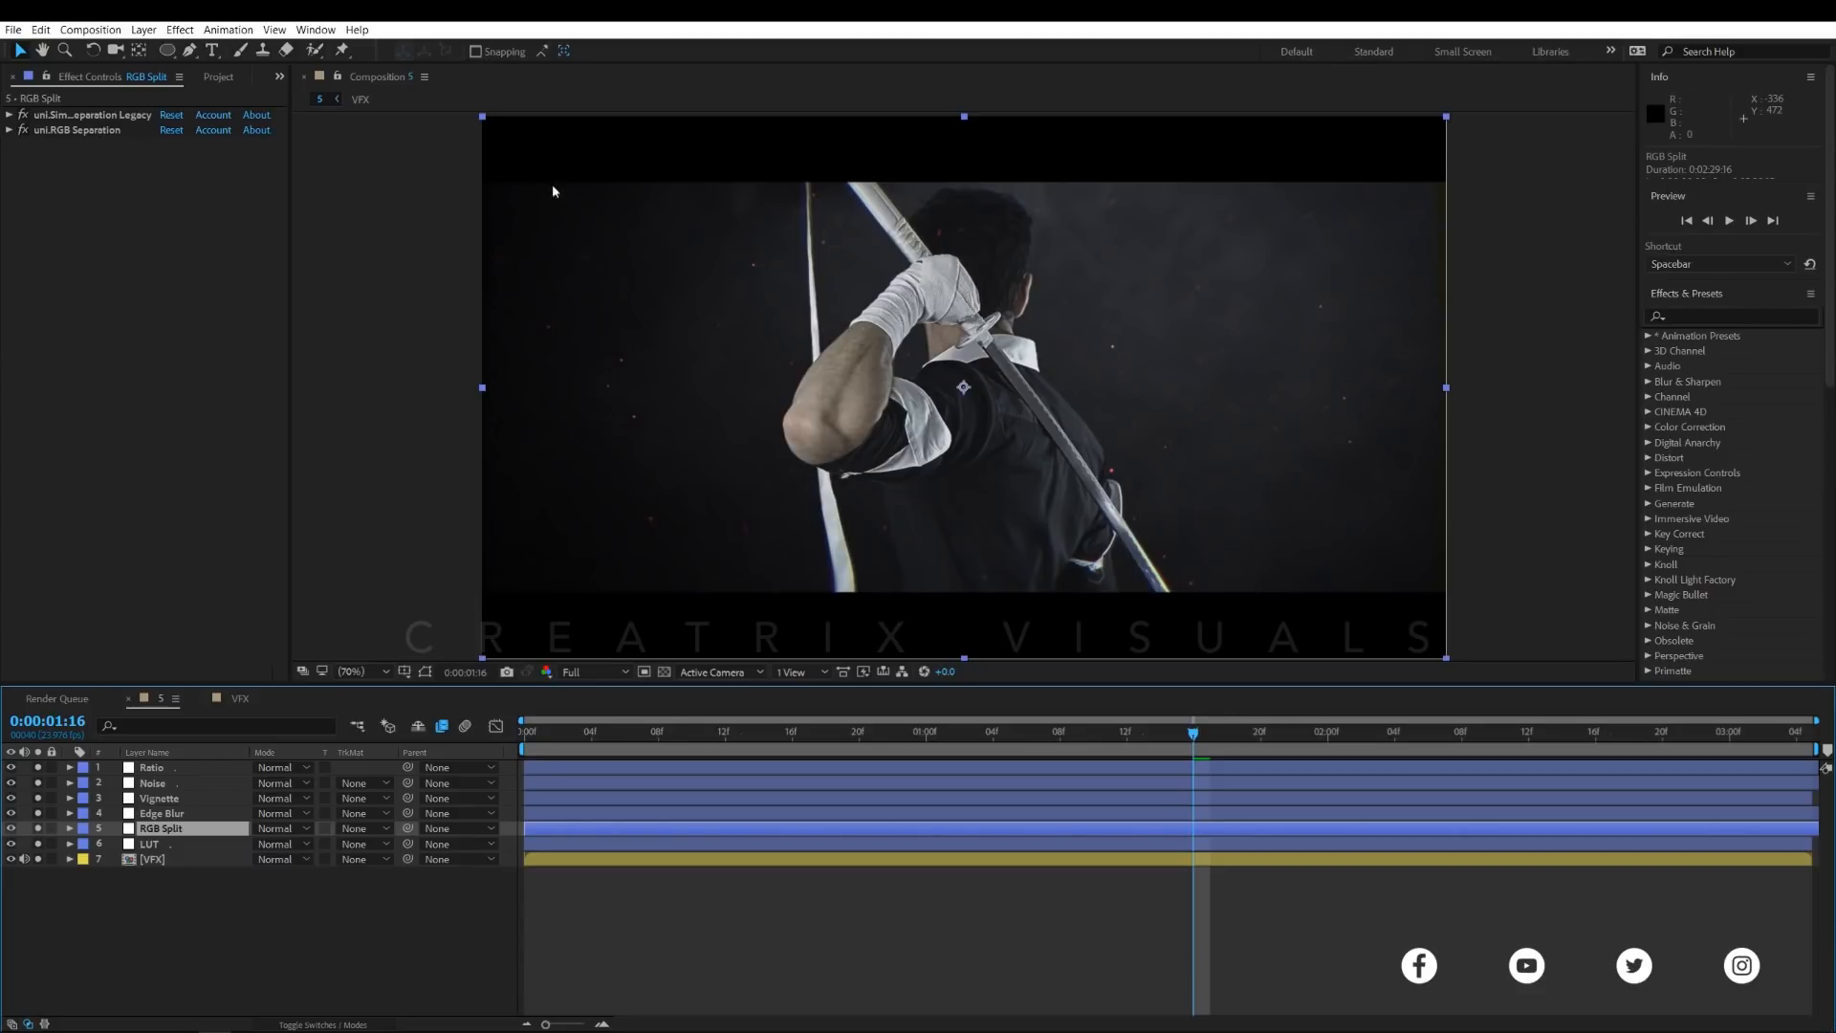
scroll(1028, 524, up, 1)
drag(1028, 529, 934, 392)
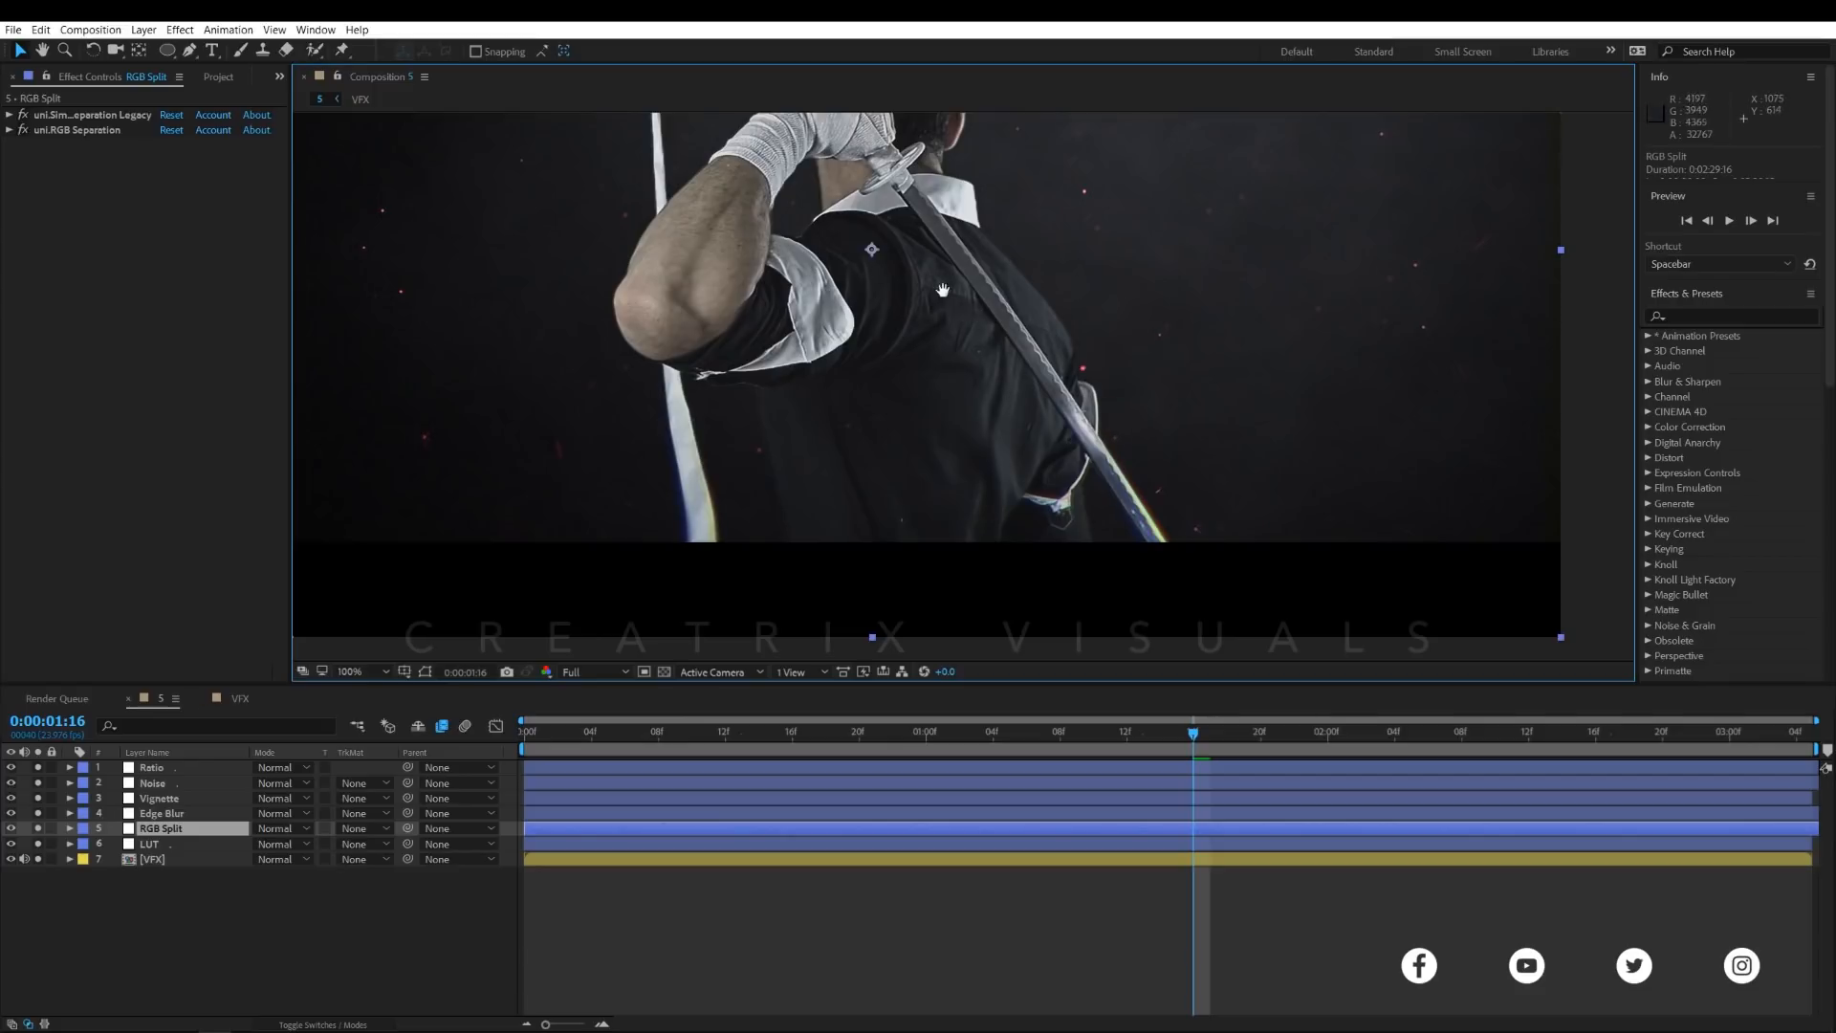
drag(942, 290, 1027, 429)
scroll(915, 360, down, 1)
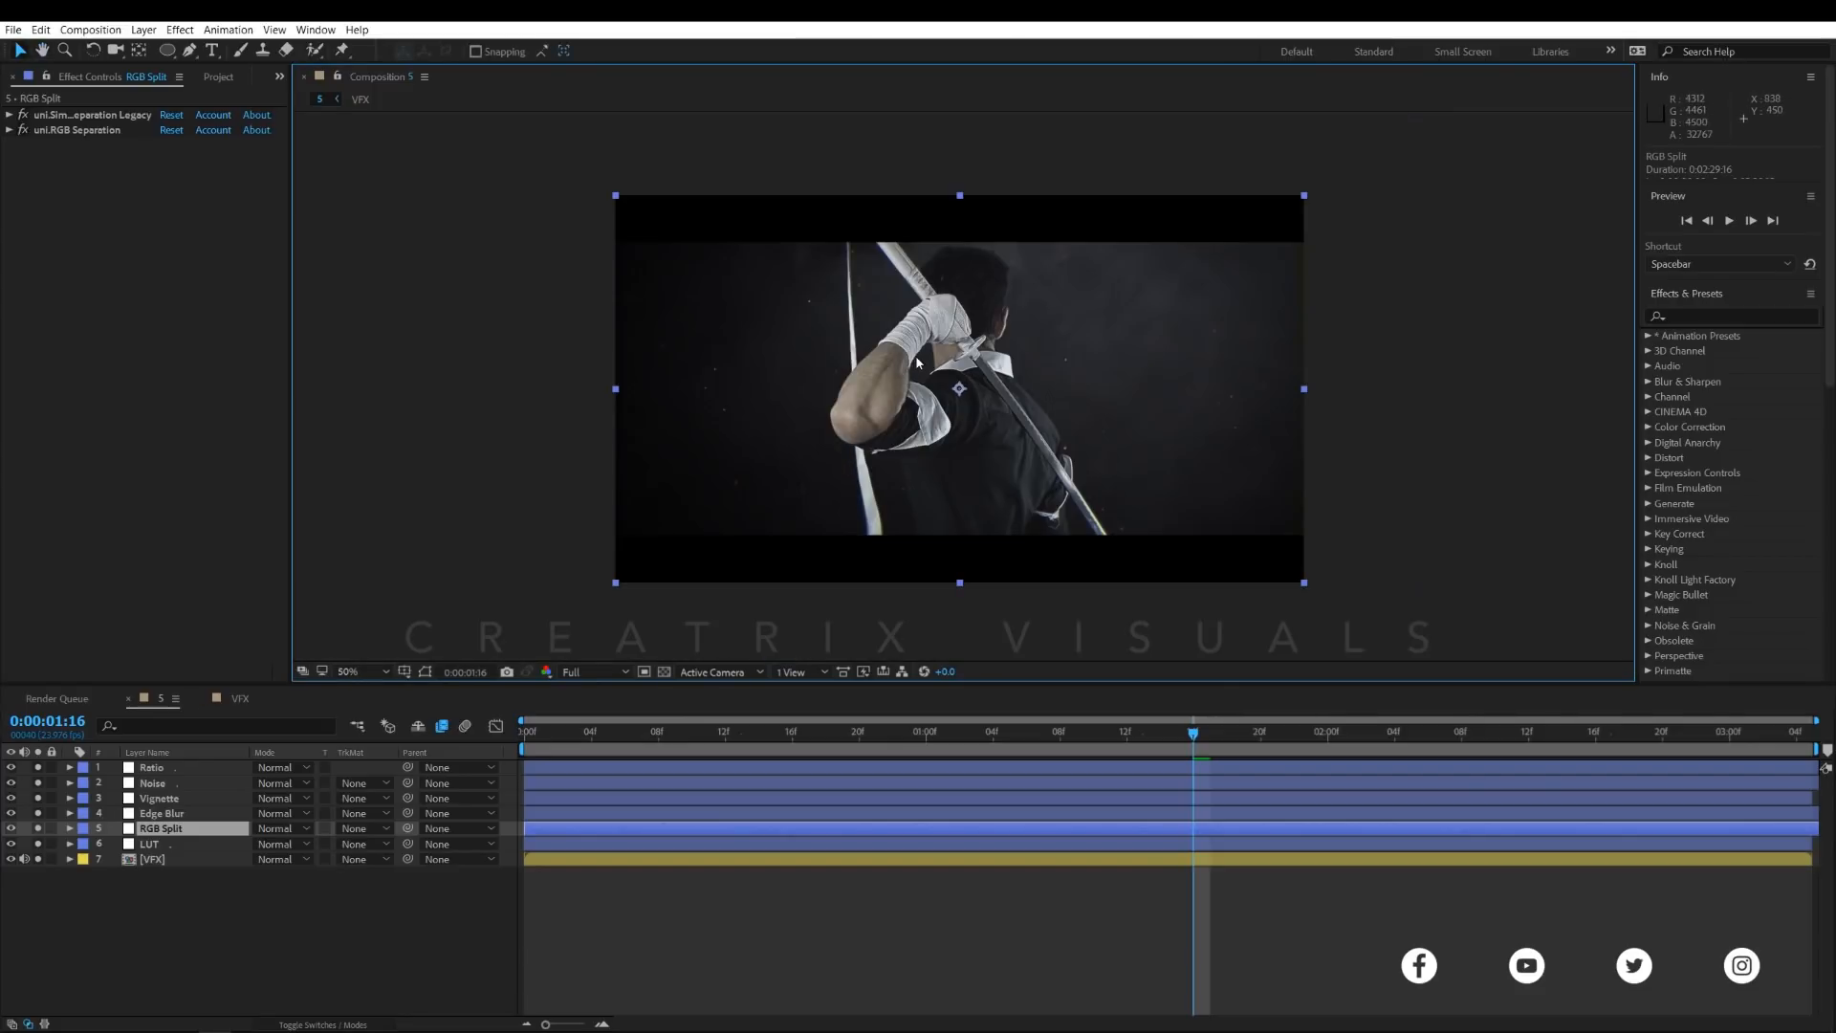
scroll(895, 493, up, 1)
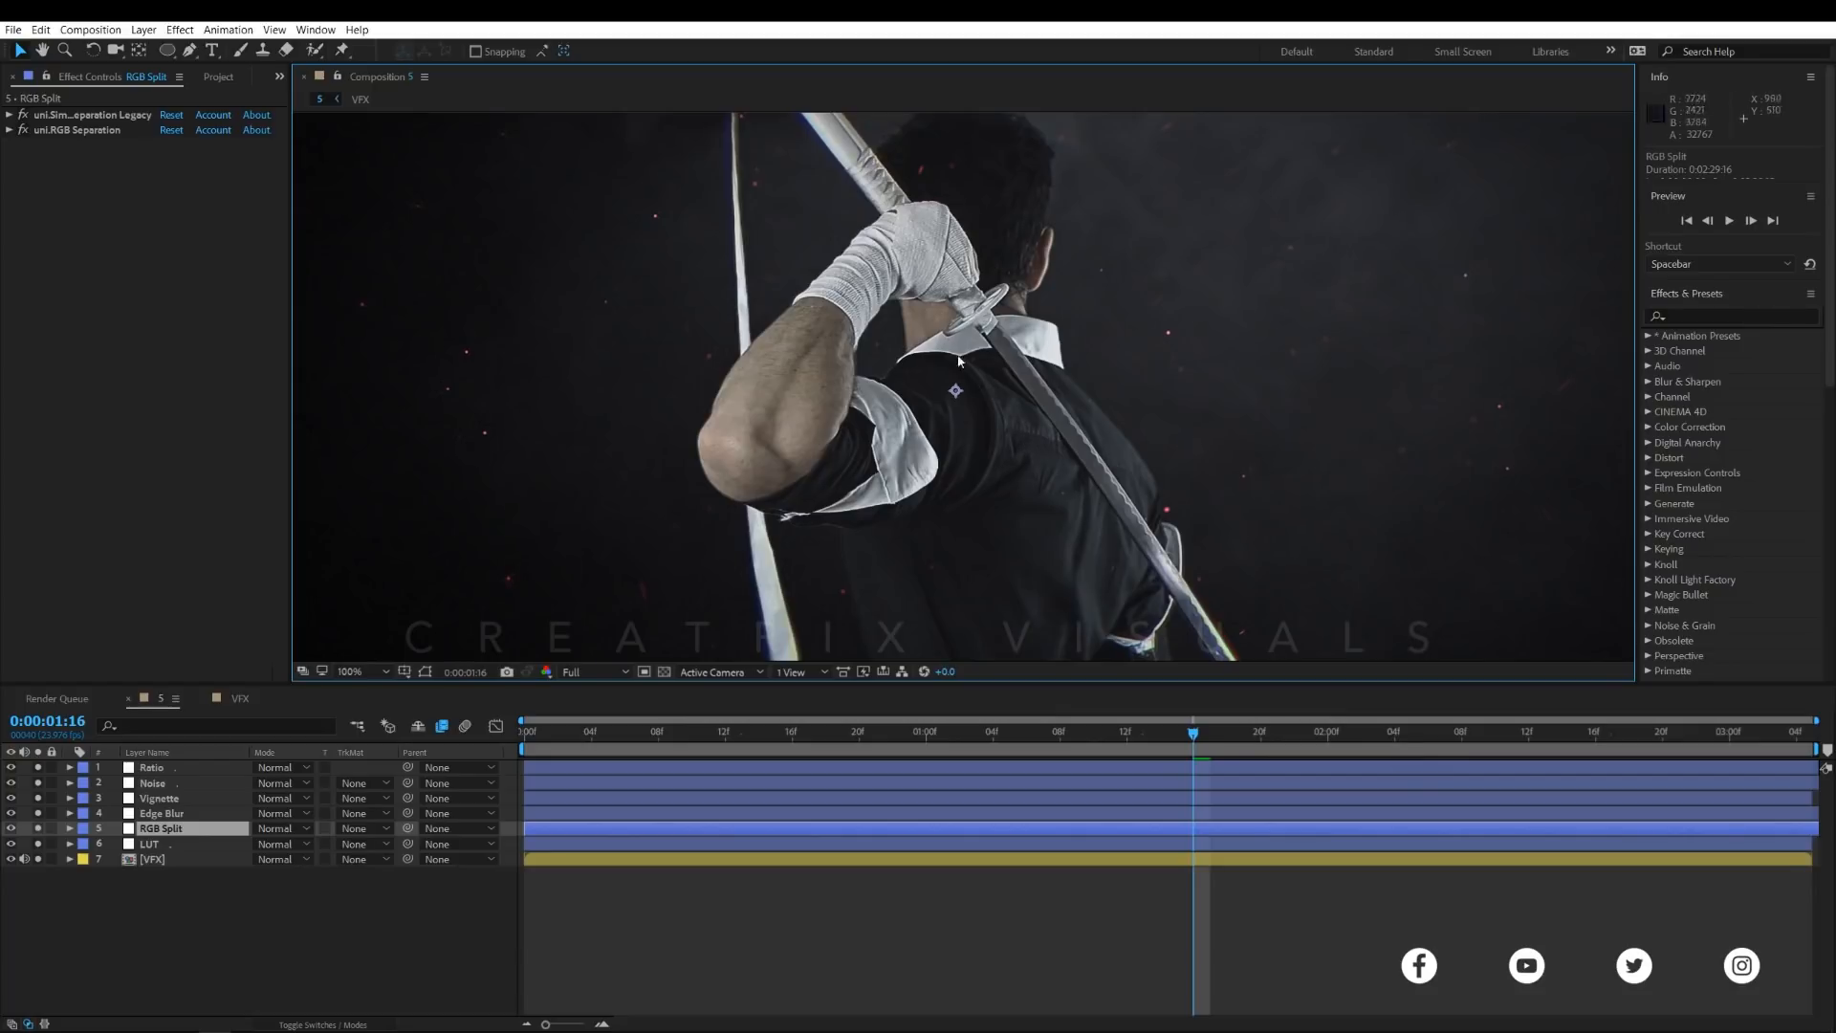
drag(925, 324, 971, 454)
scroll(1017, 324, up, 1)
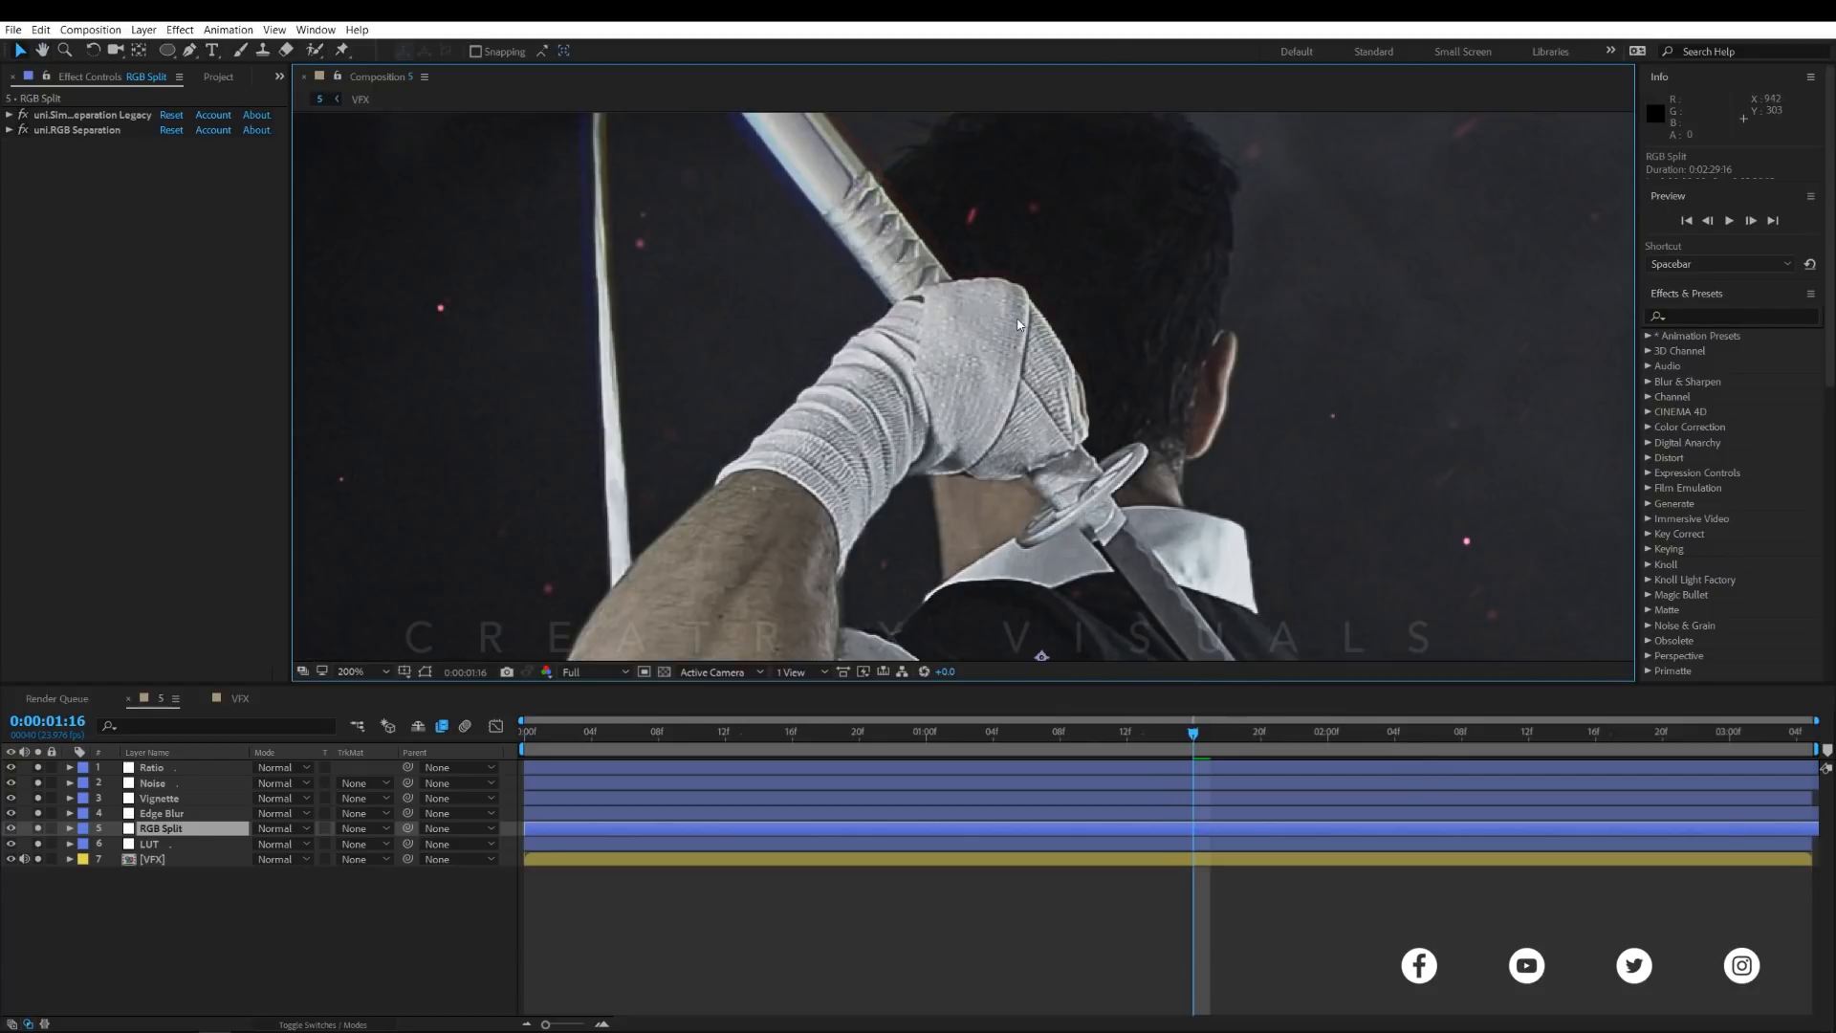
scroll(1017, 328, down, 1)
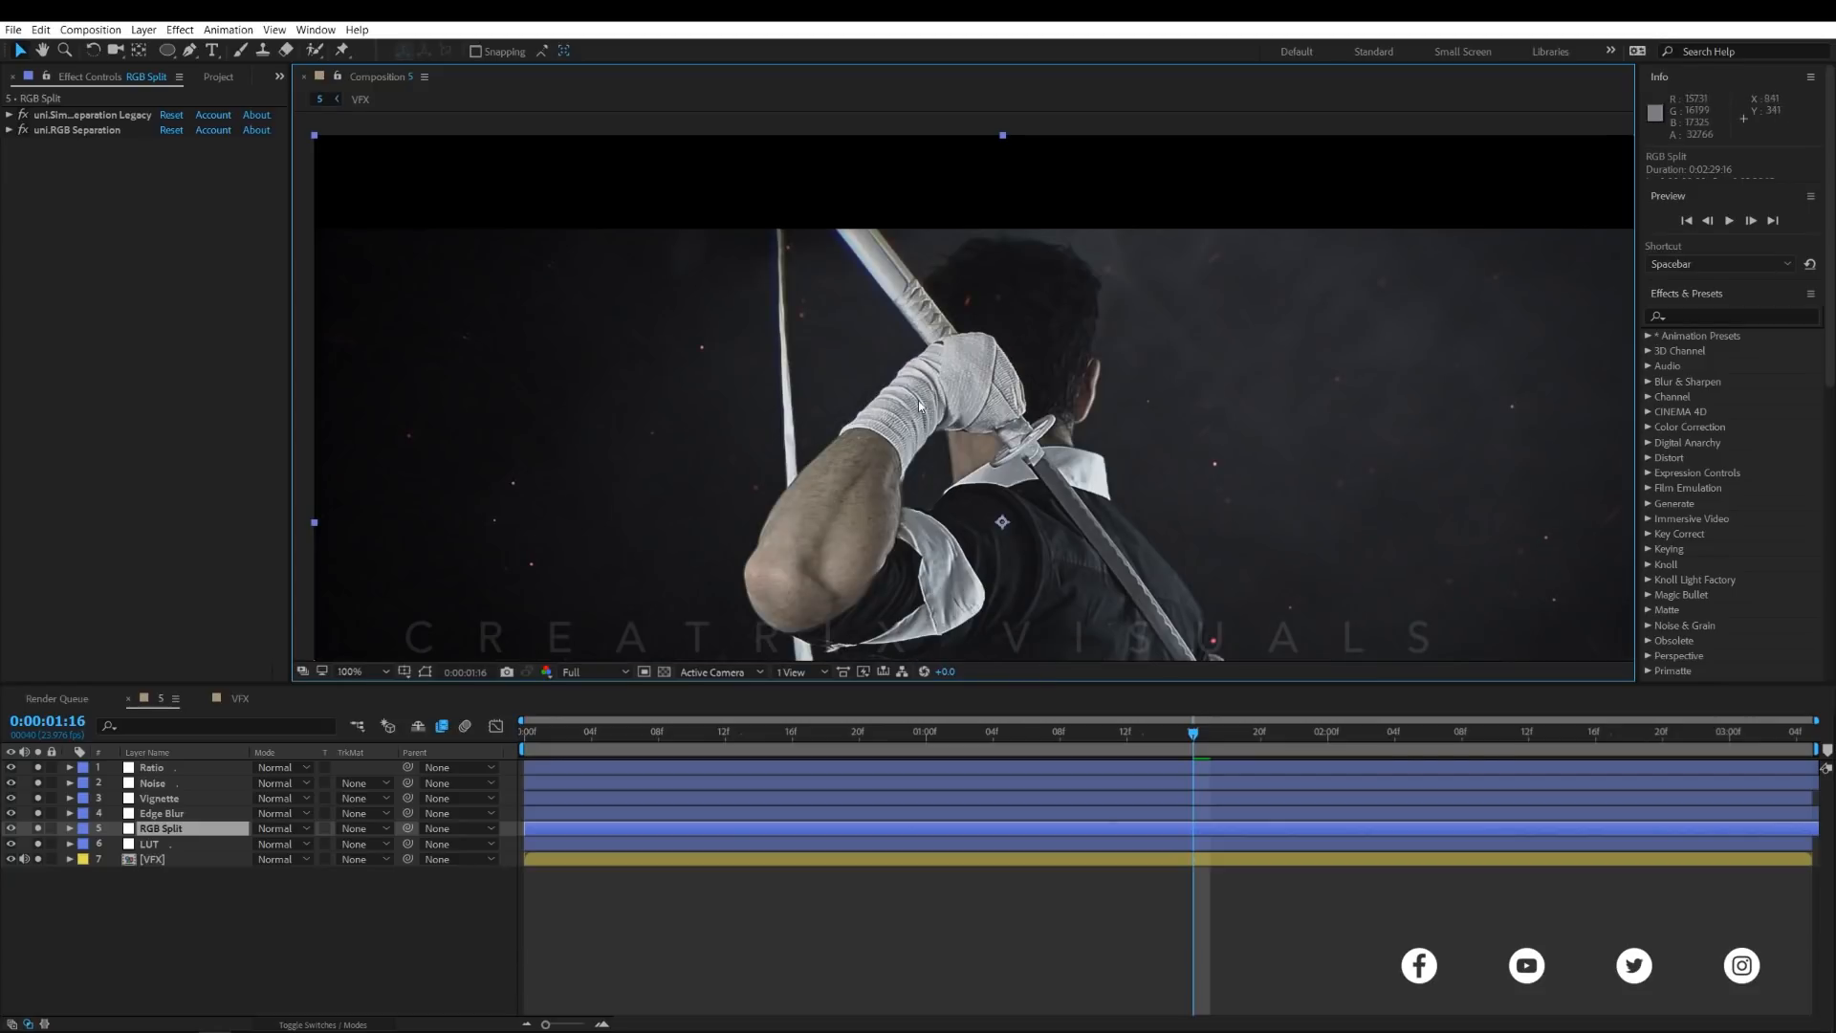
drag(1025, 528, 918, 369)
scroll(938, 492, down, 1)
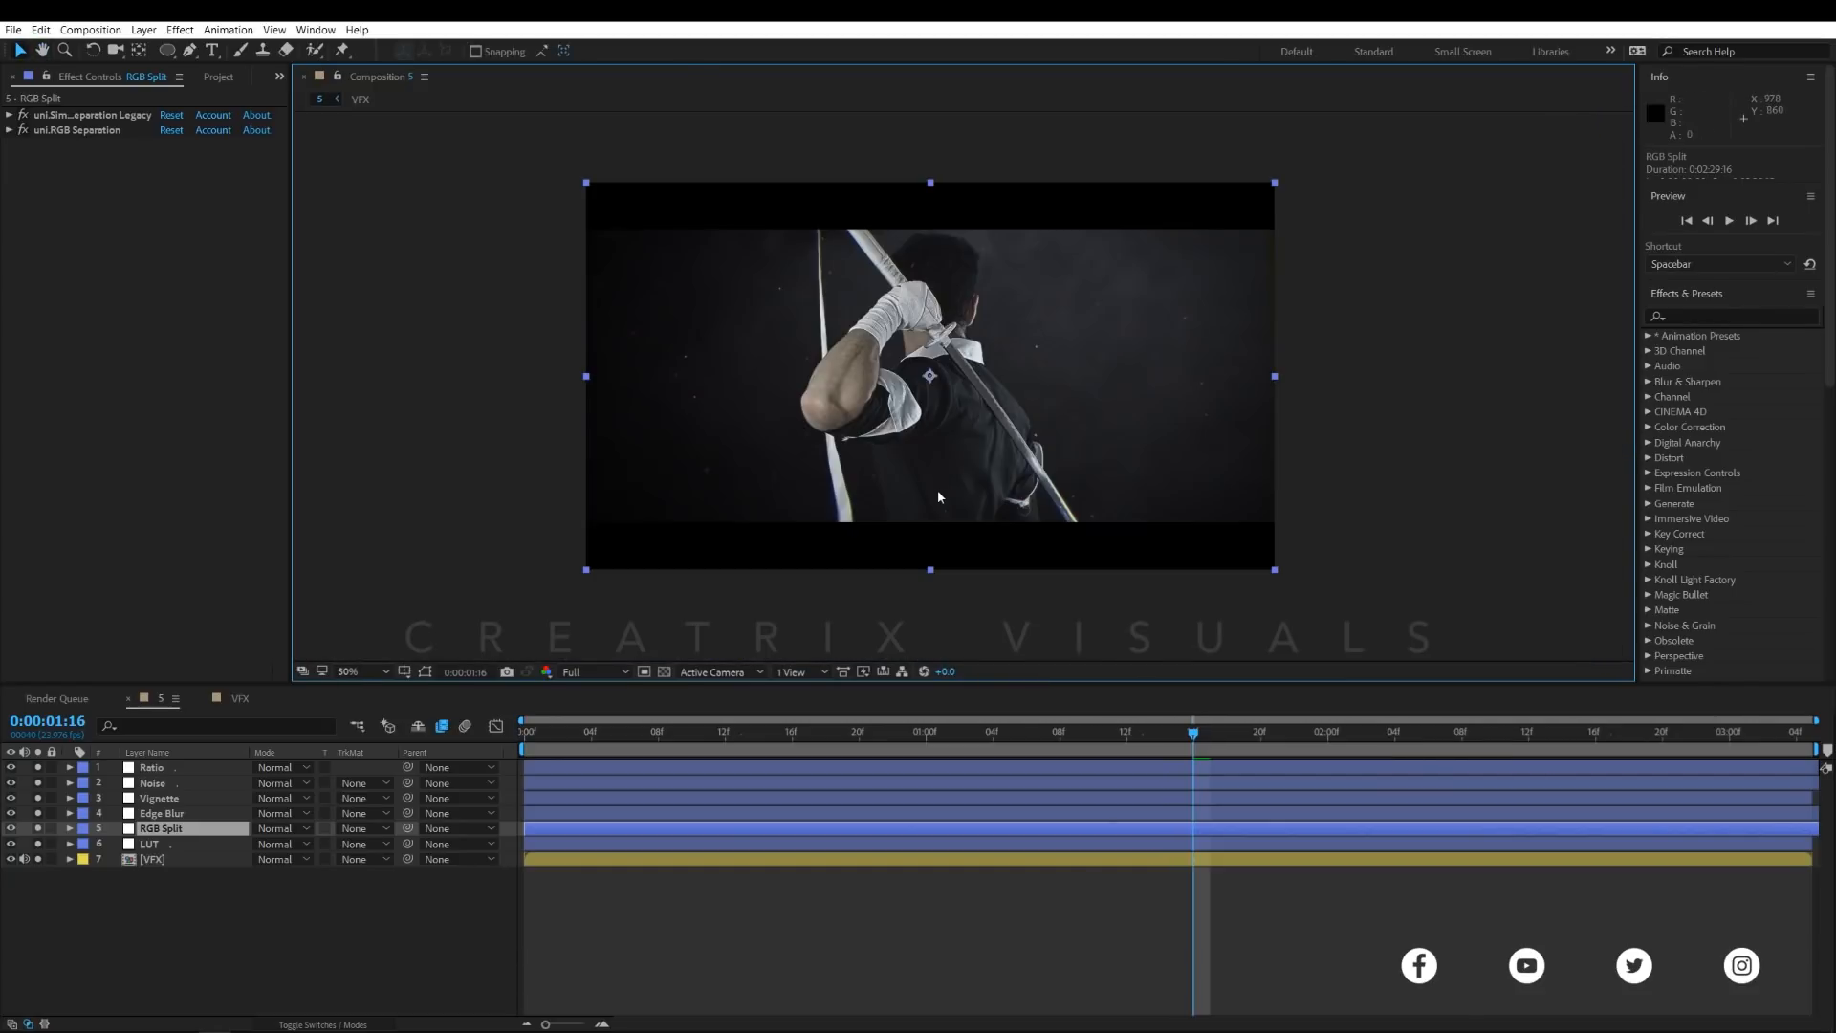
- Deselect the RGB Split layer and display the project's top-level folders
click(207, 920)
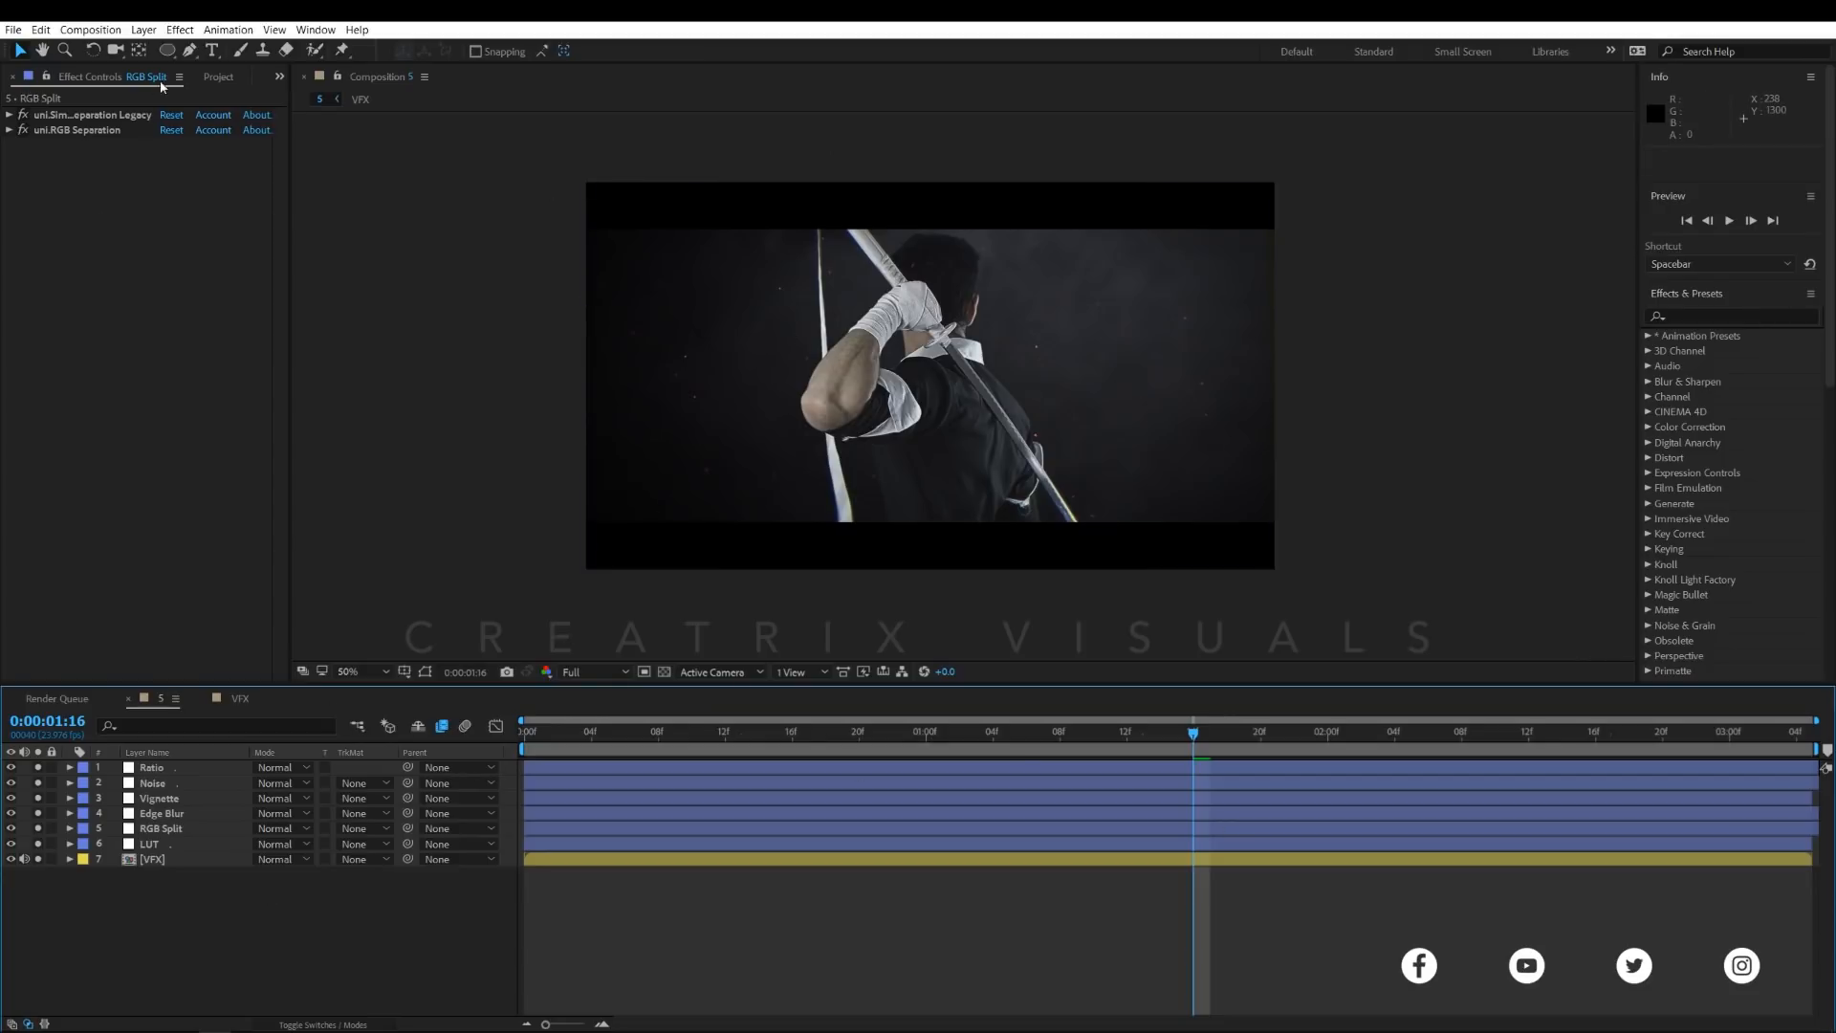
click(215, 77)
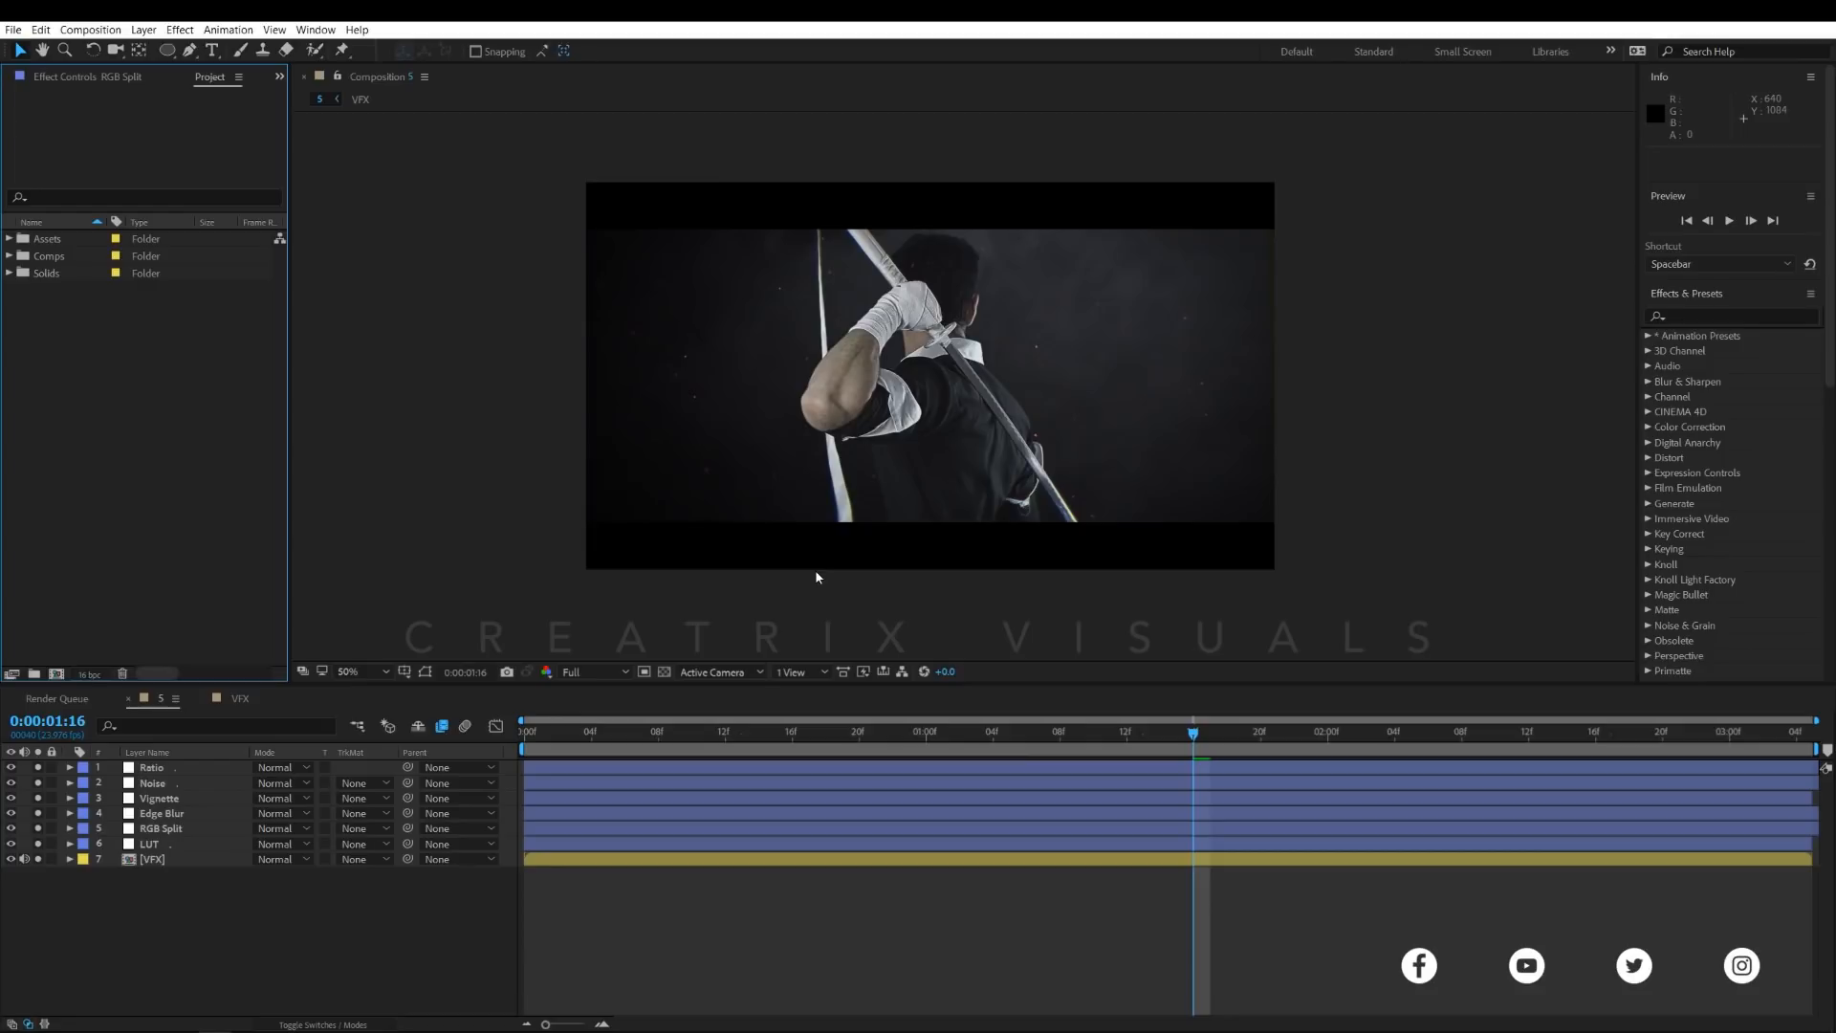